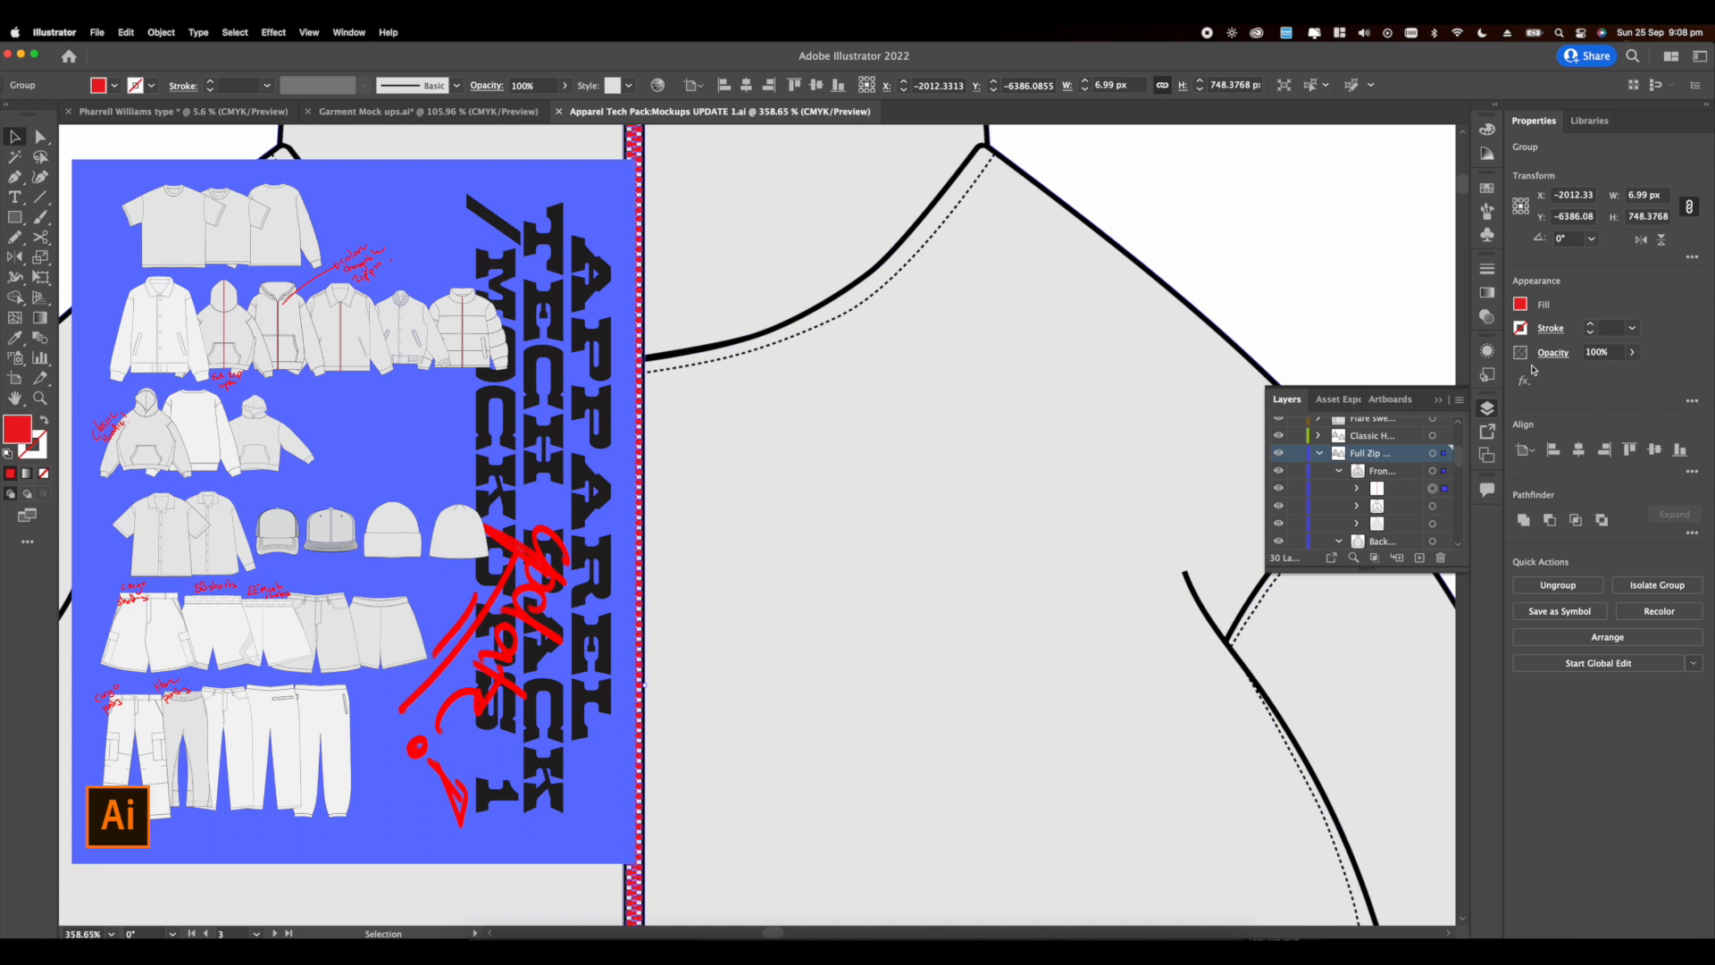
Step: Try several fill colours on the hoodie's centre-front zip group, settle on the lightest grey swatch, and deselect it
left_click(1524, 307)
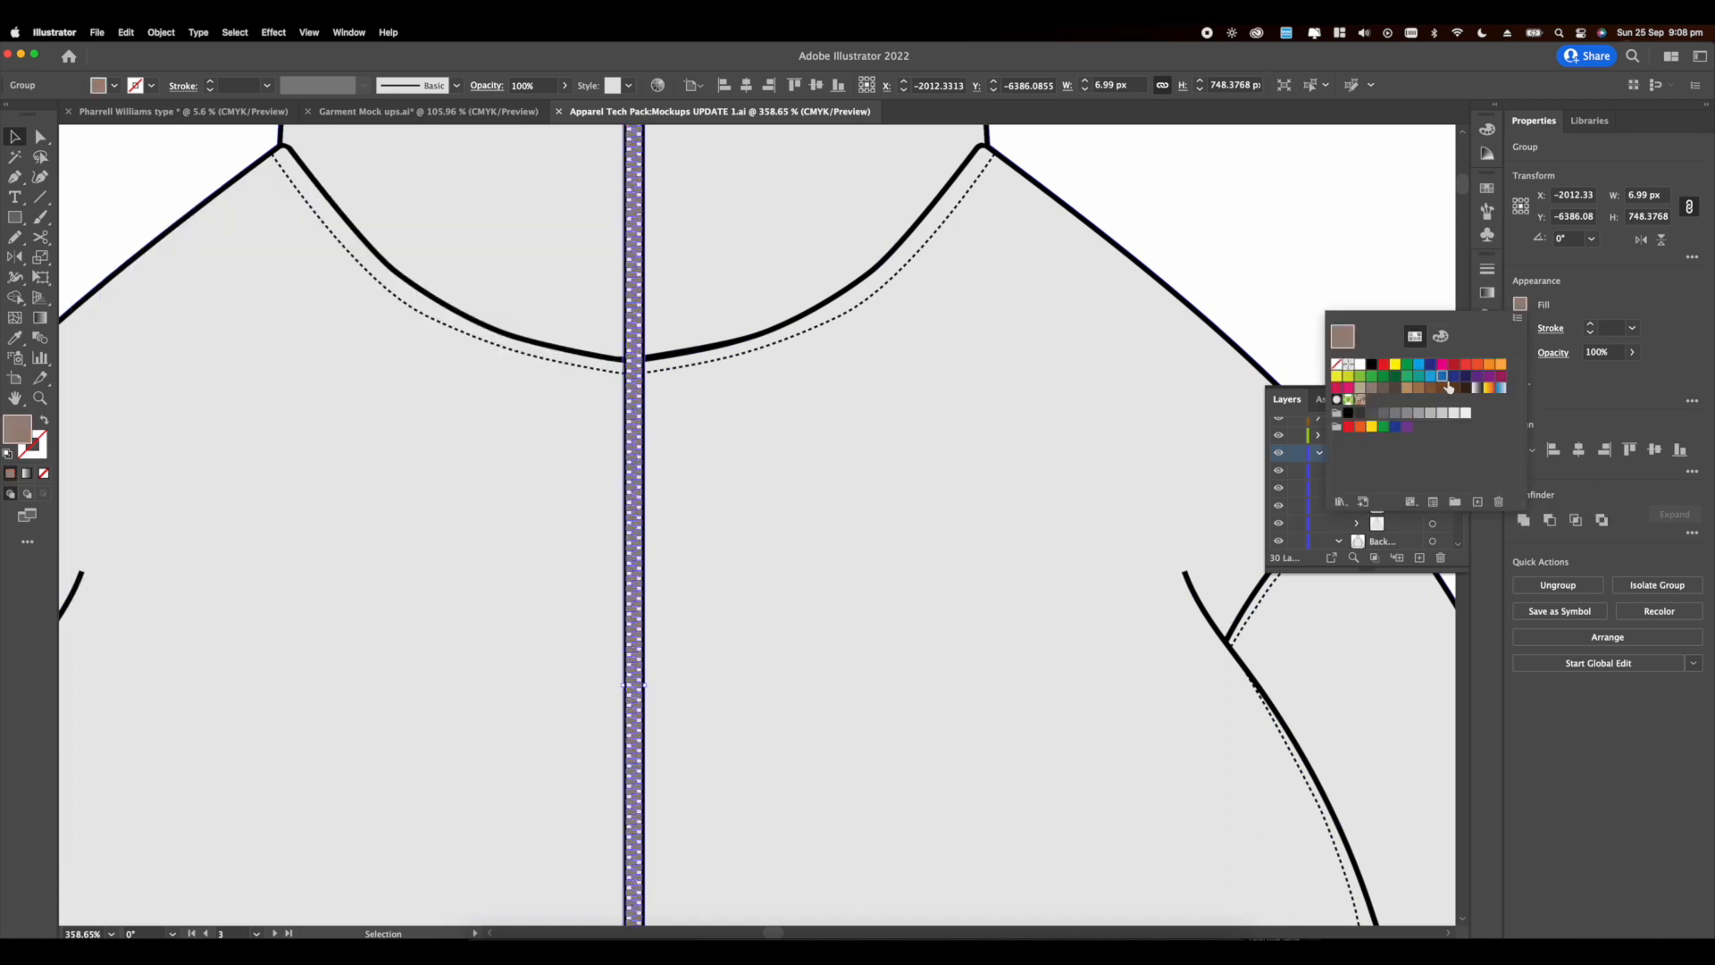
left_click(1488, 377)
left_click(1383, 388)
left_click(1395, 365)
left_click(1383, 364)
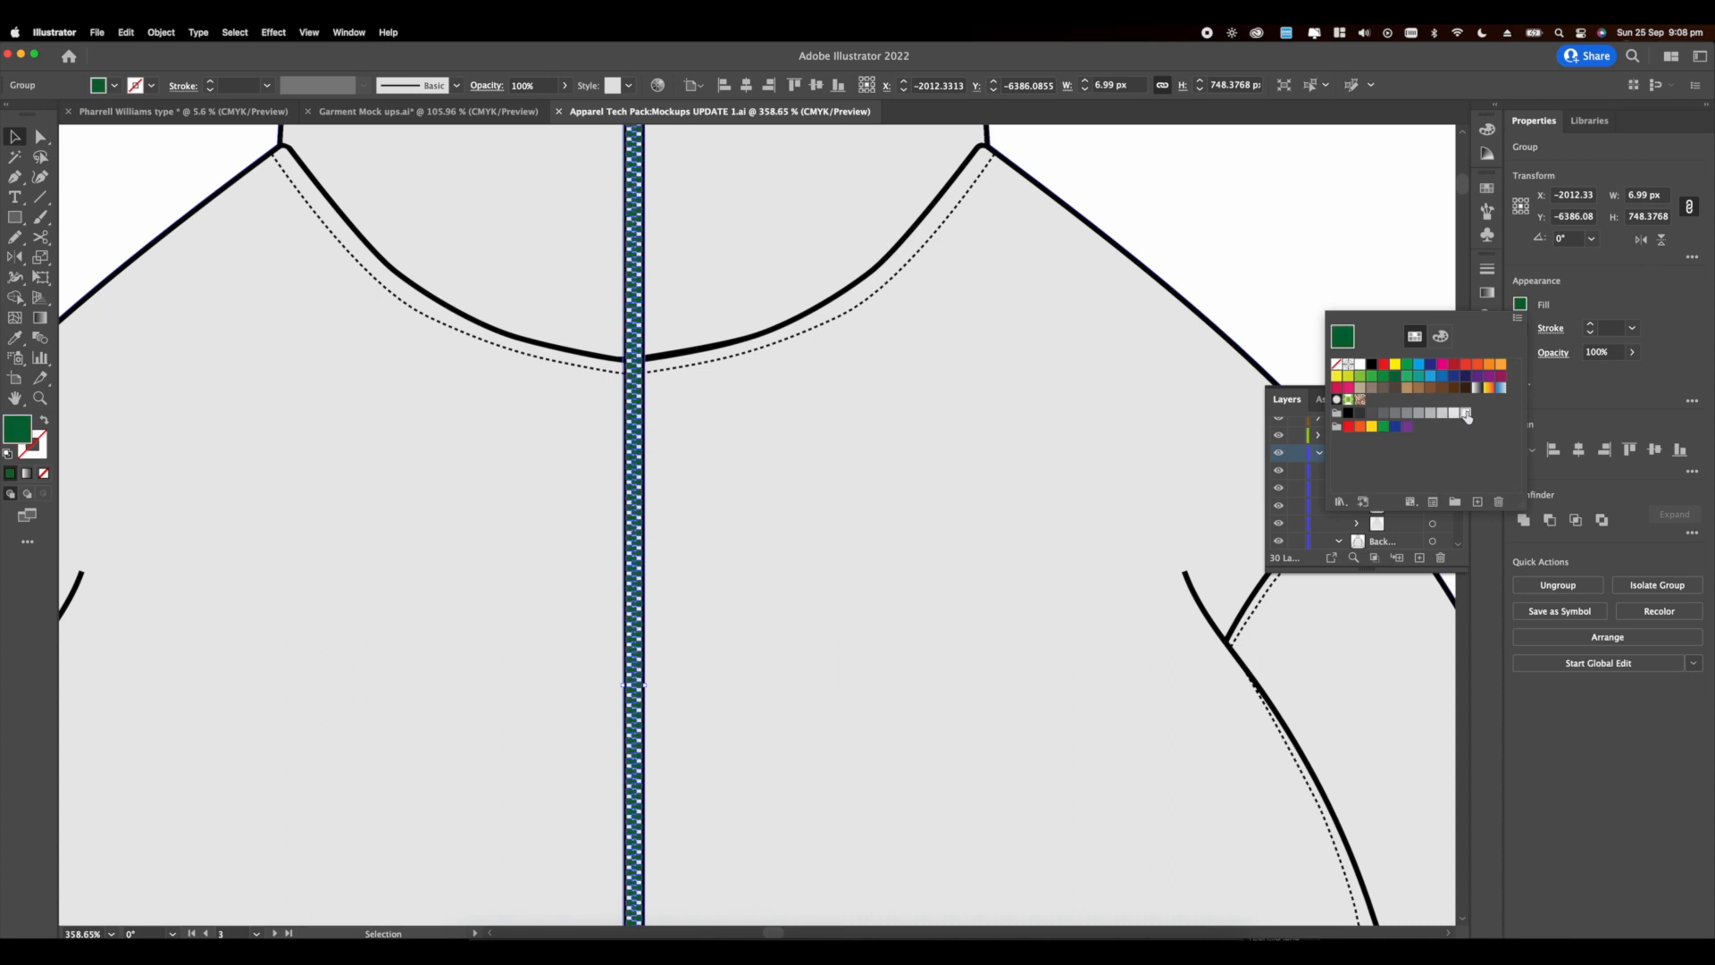
left_click(1465, 414)
left_click(44, 141)
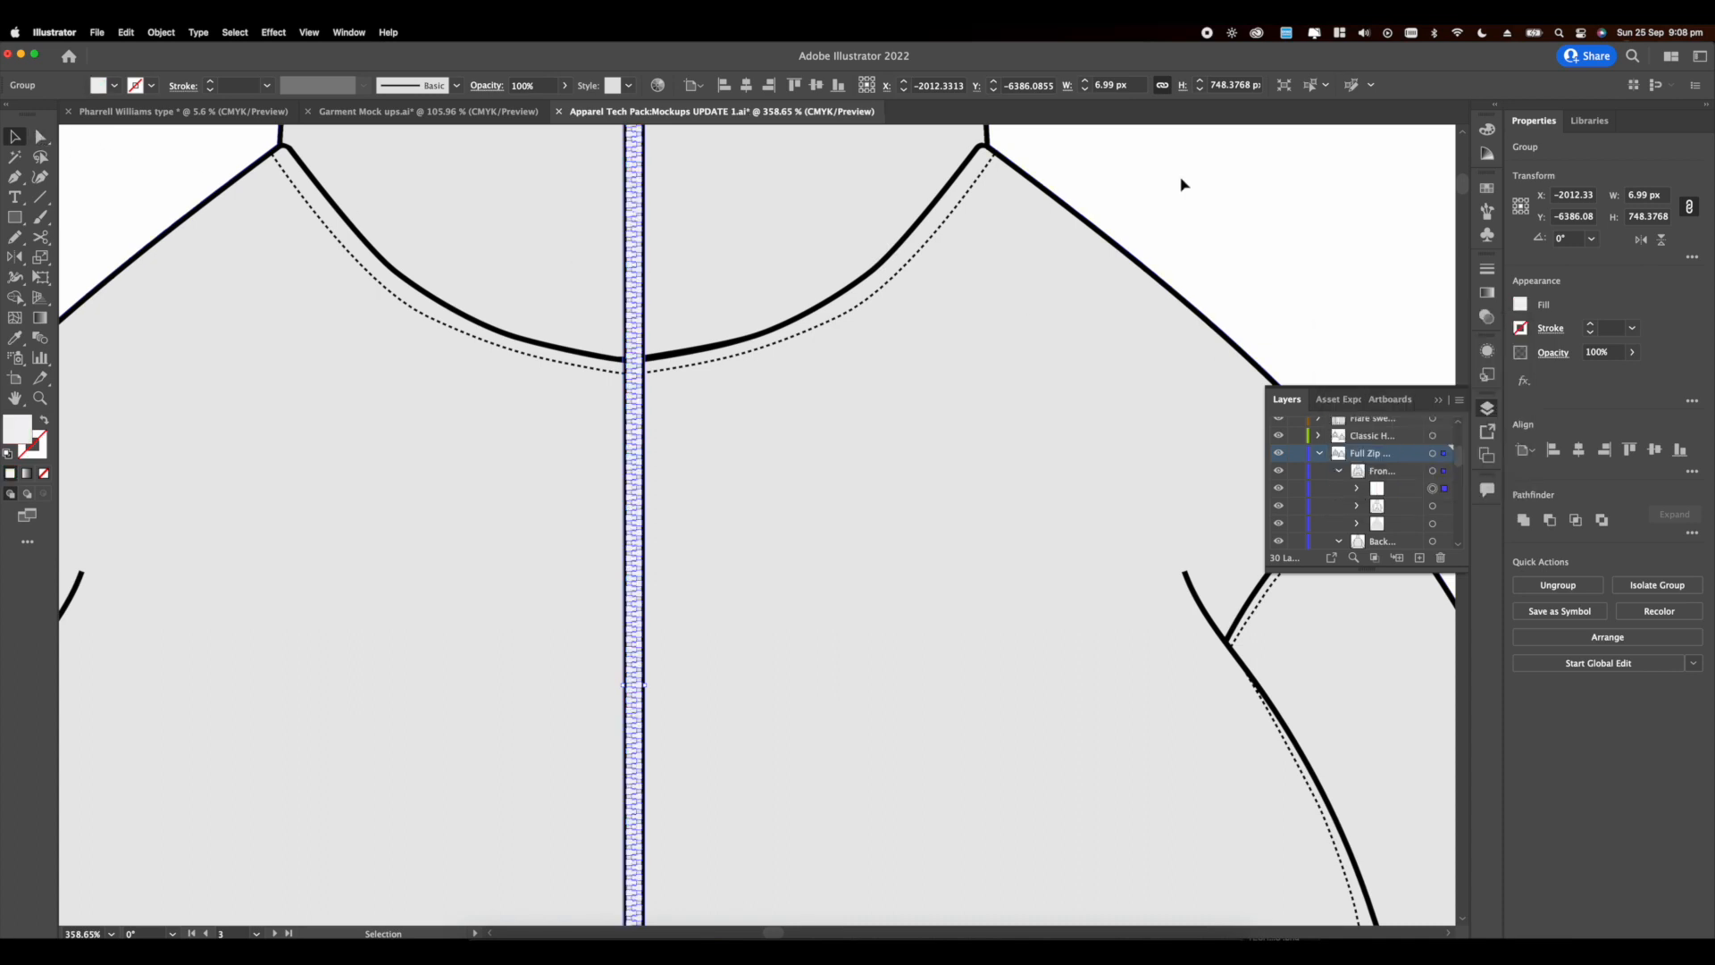
left_click(1010, 336)
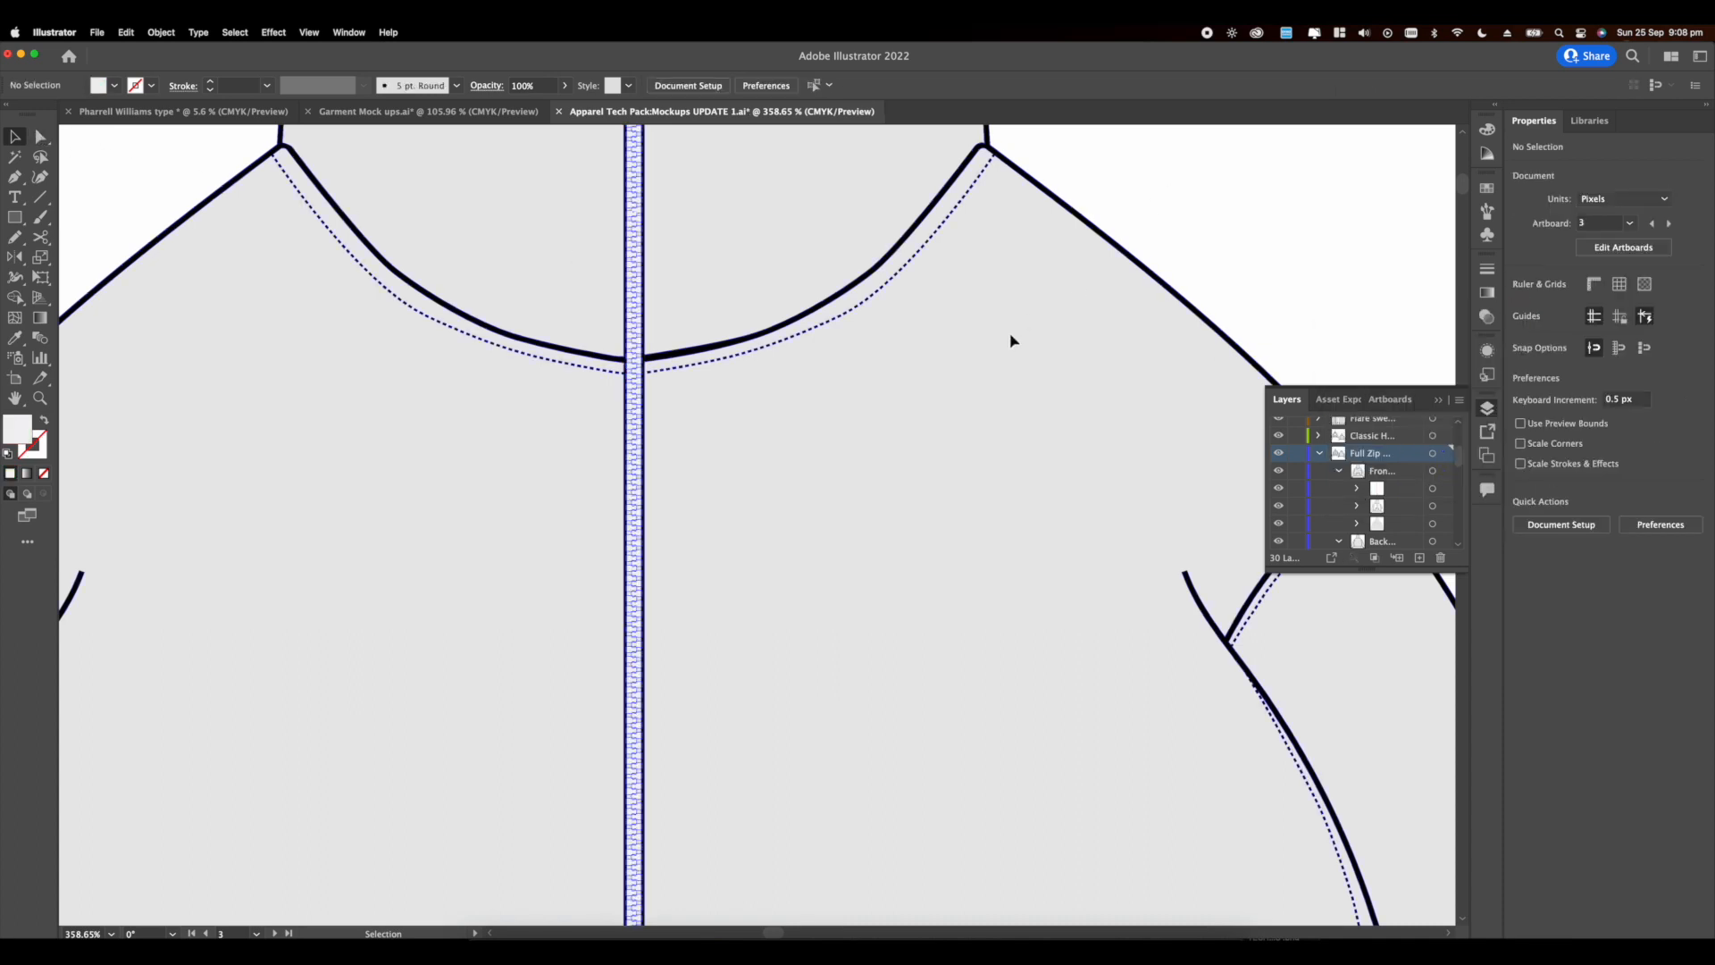
left_click(1292, 243)
left_click(911, 405)
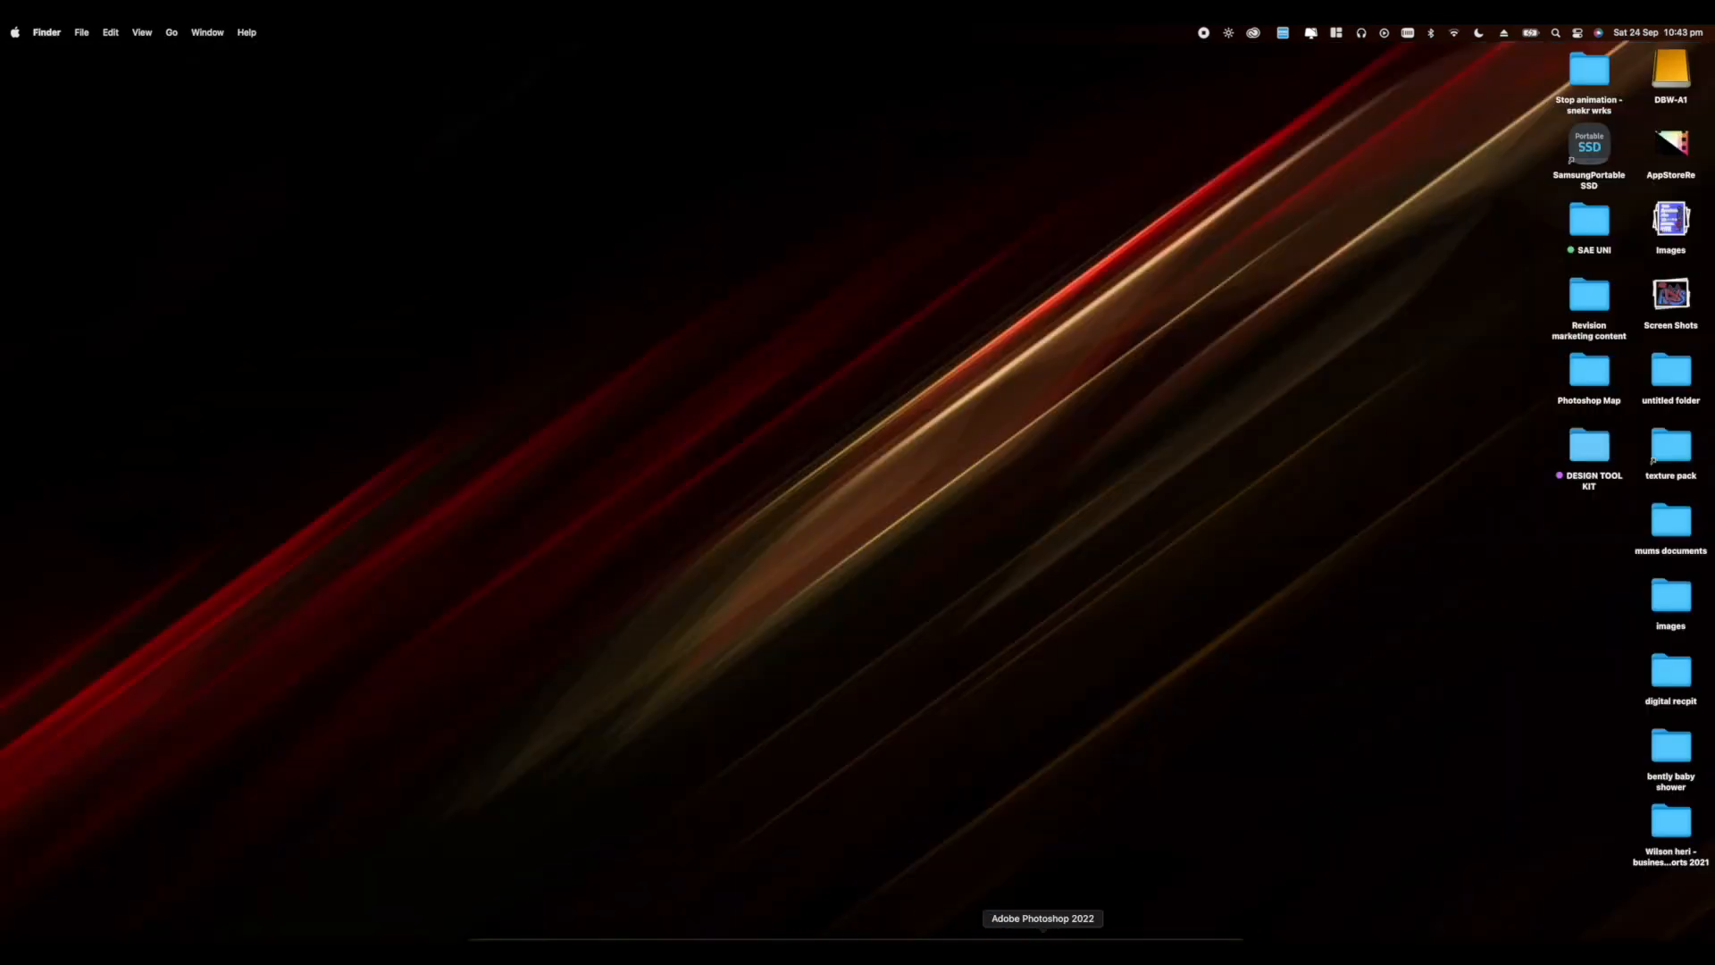
Step: Launch Photoshop, switch to Safari and search Google Images for "Pharrell Williams"
left_click(1034, 942)
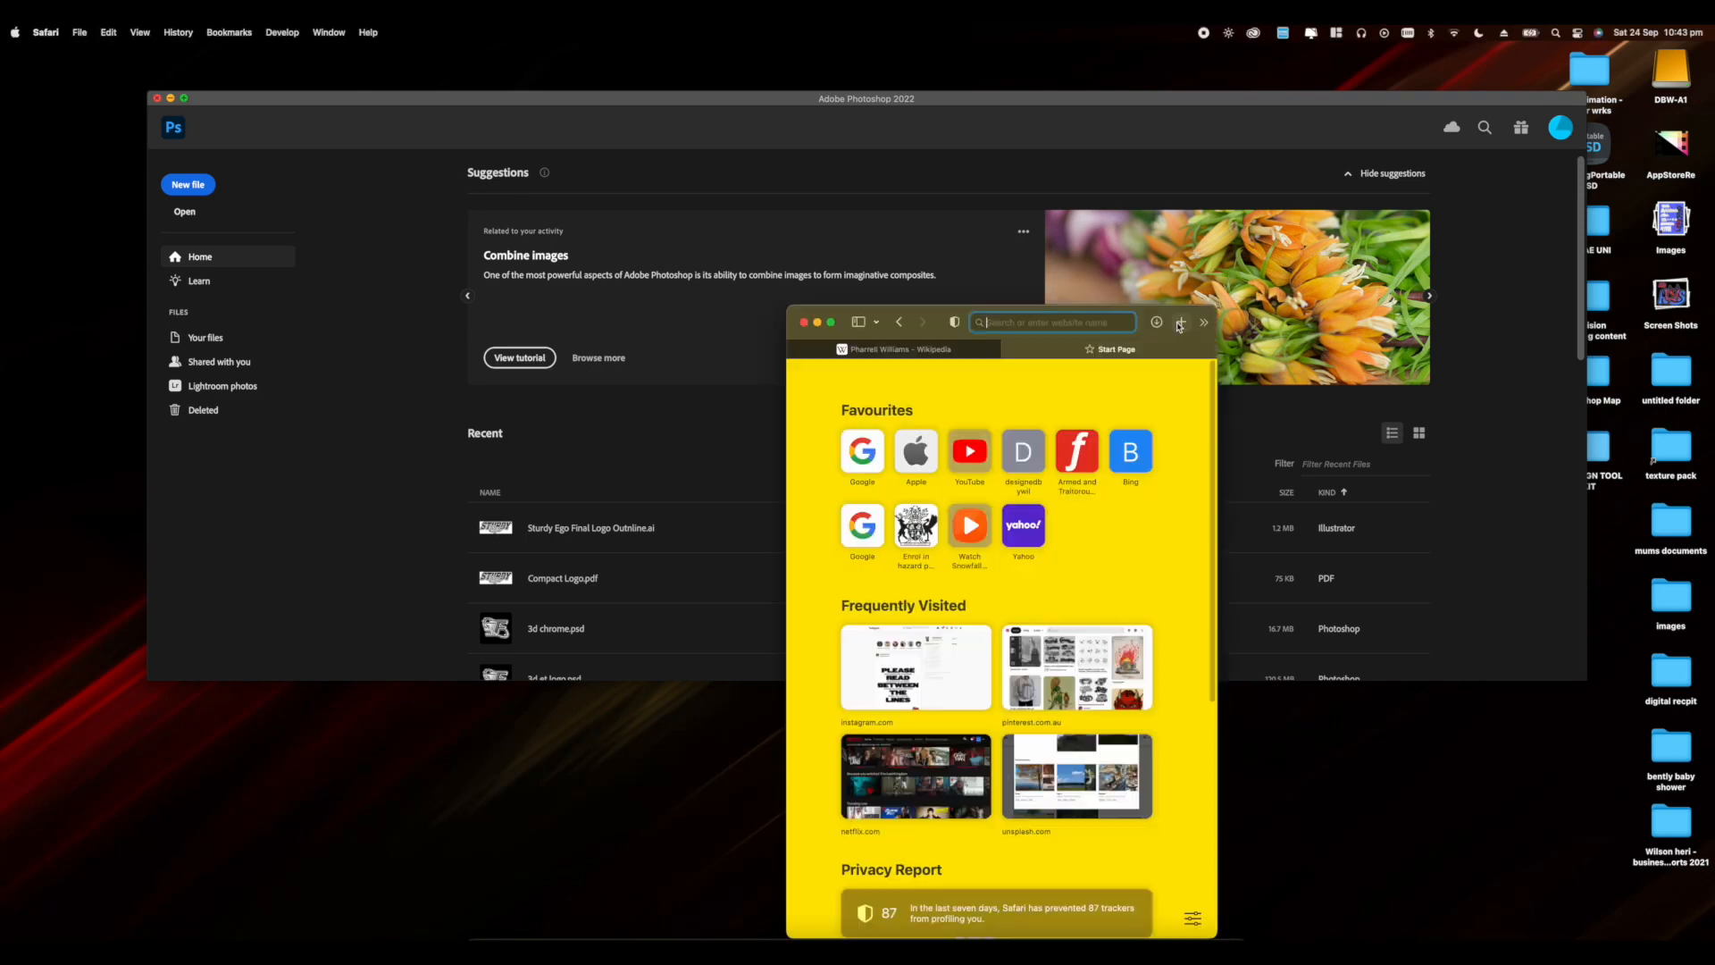
type("Pharrell Williams")
key("Return")
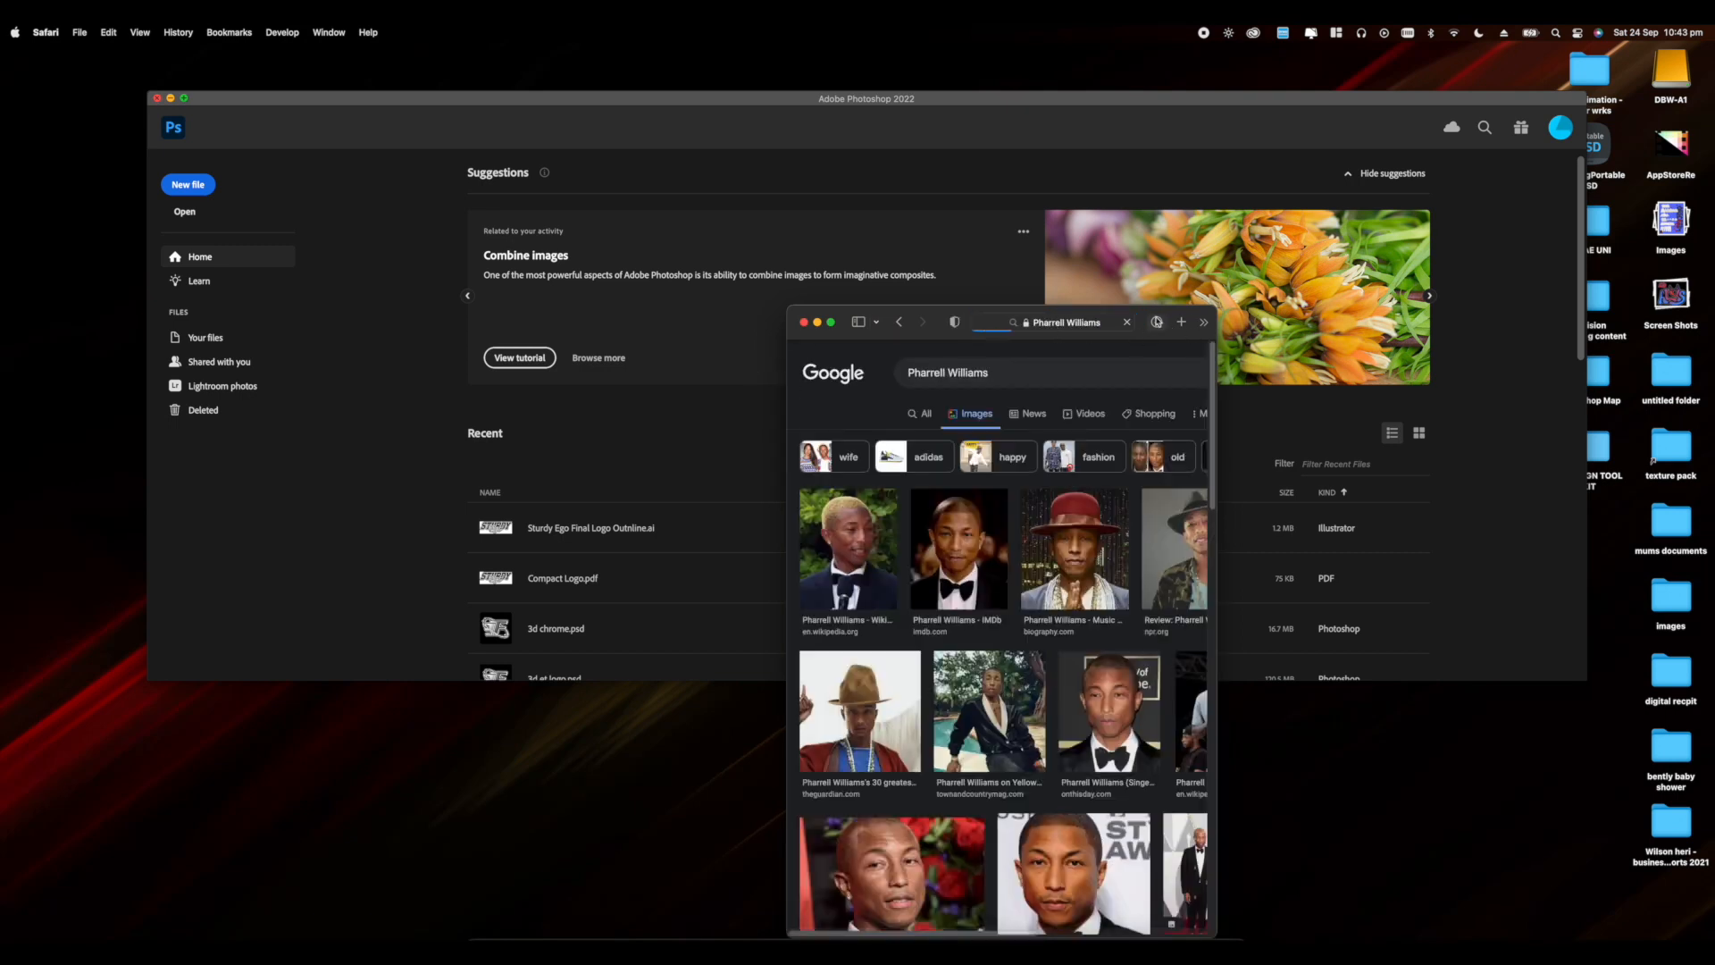
Step: Move and widen the browser window and look through the image results for usable reference photos
left_click_drag(1146, 316, 942, 182)
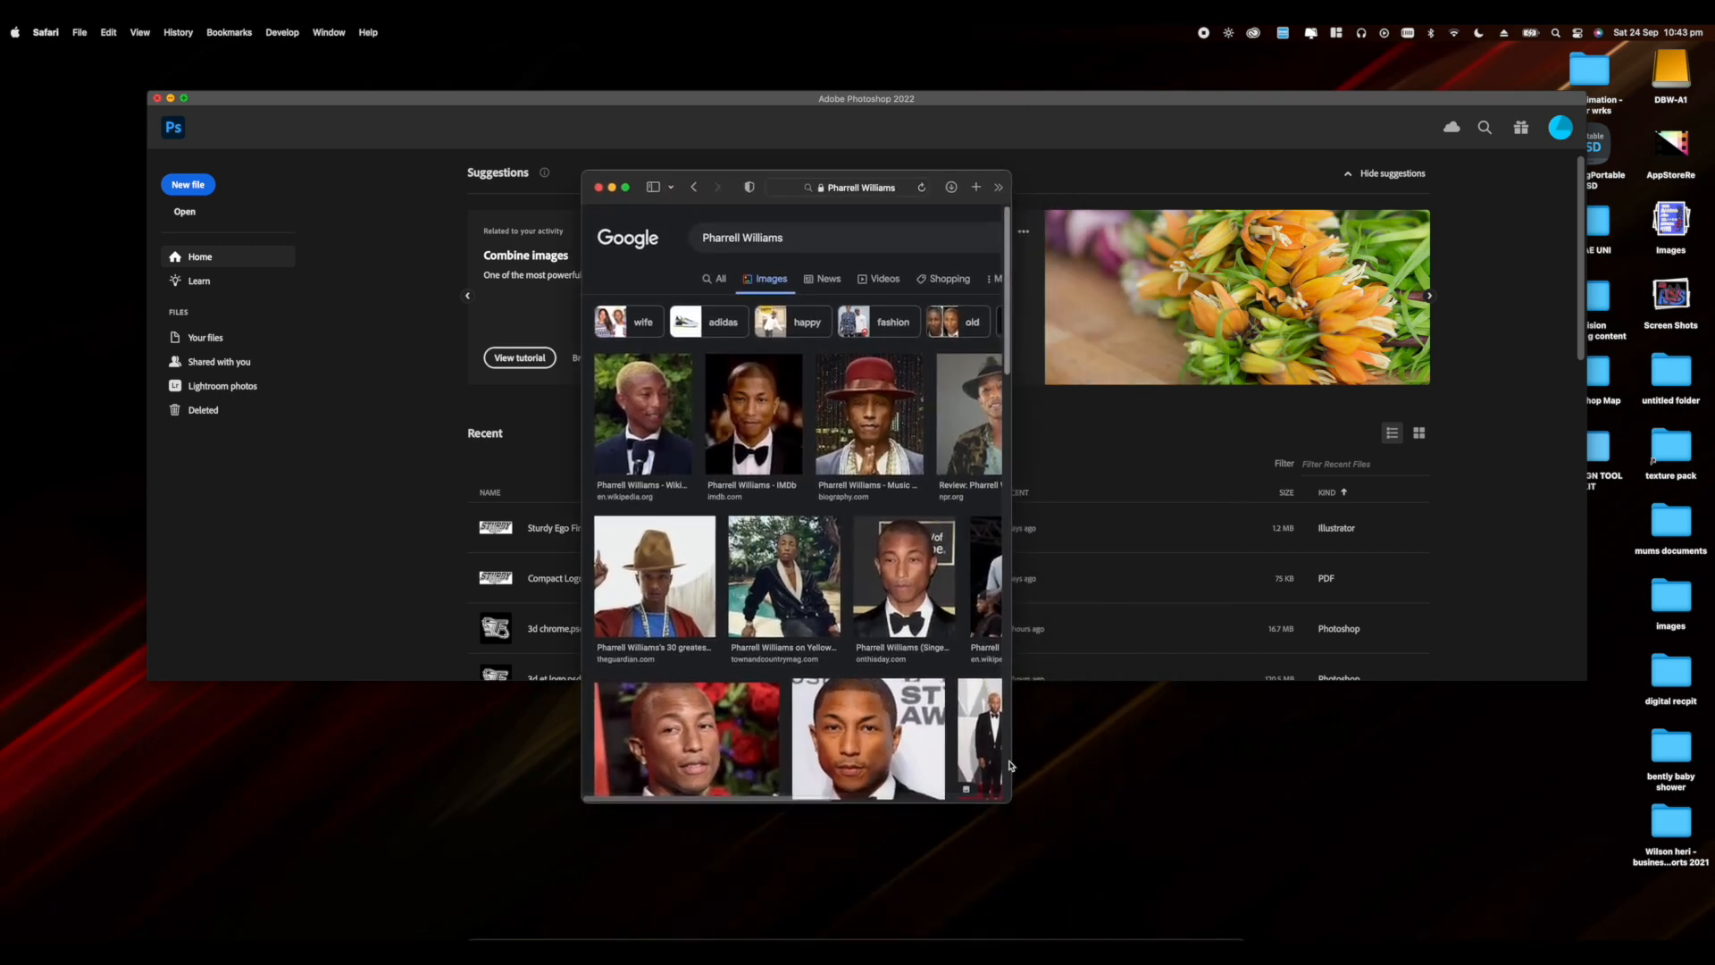
left_click_drag(1005, 797, 1494, 814)
scroll(1130, 674, "down", 5)
scroll(1130, 675, "down", 10)
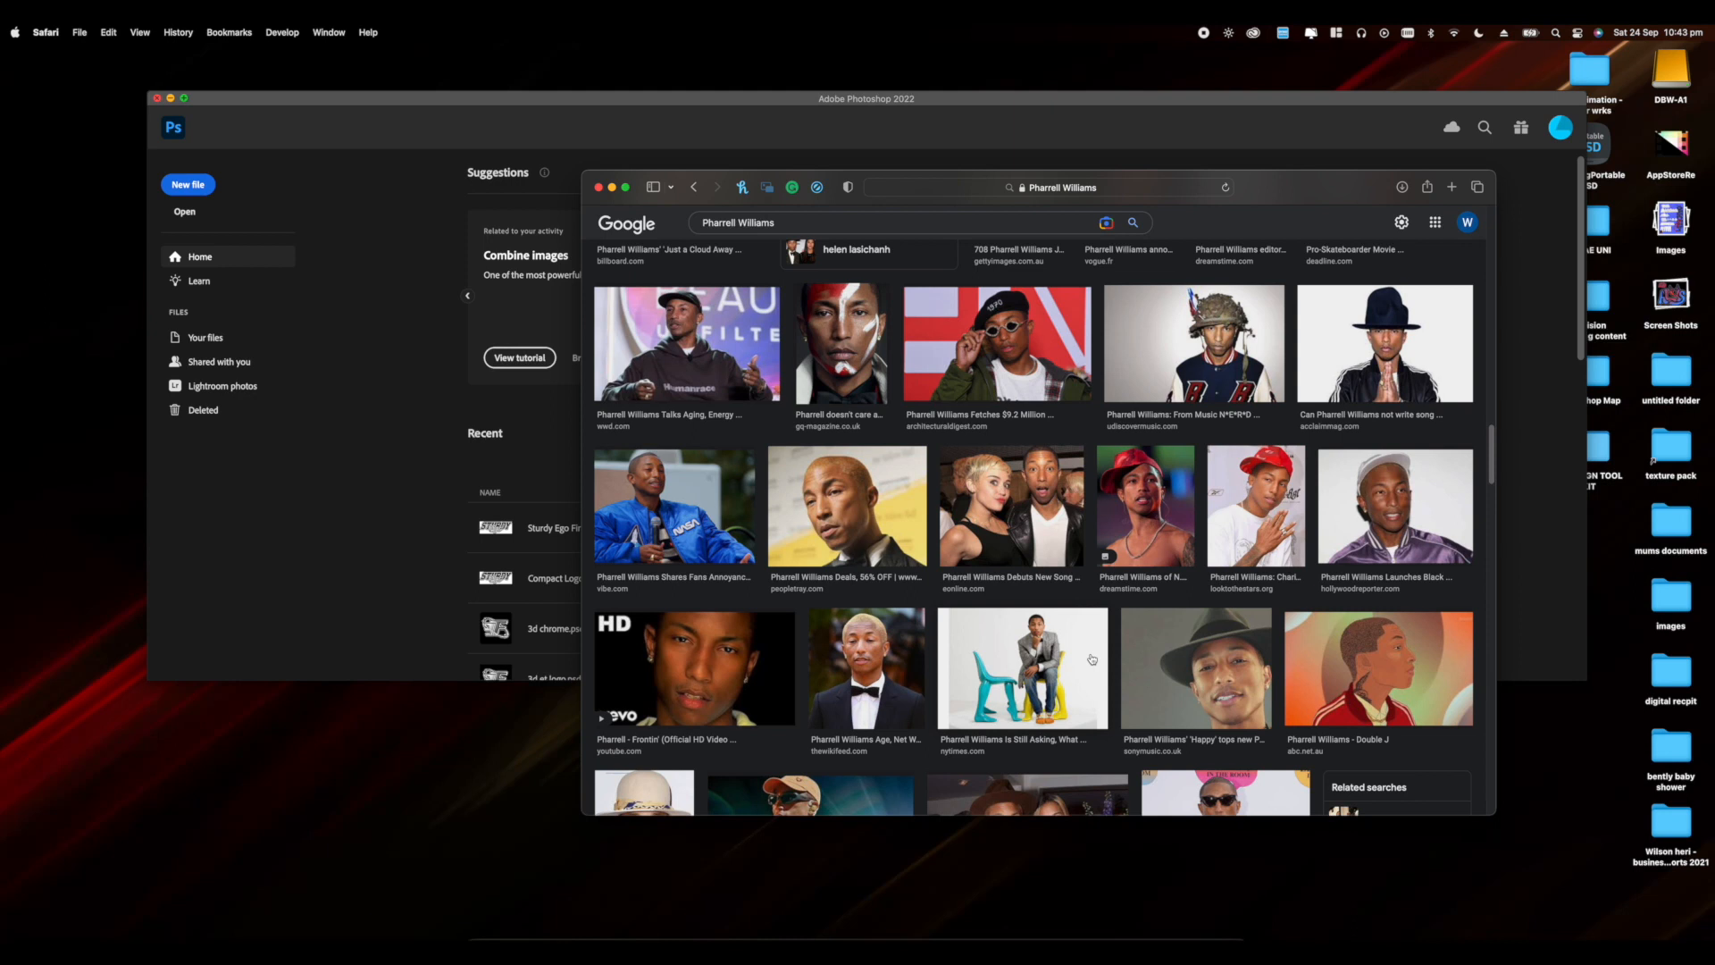
scroll(1092, 660, "down", 5)
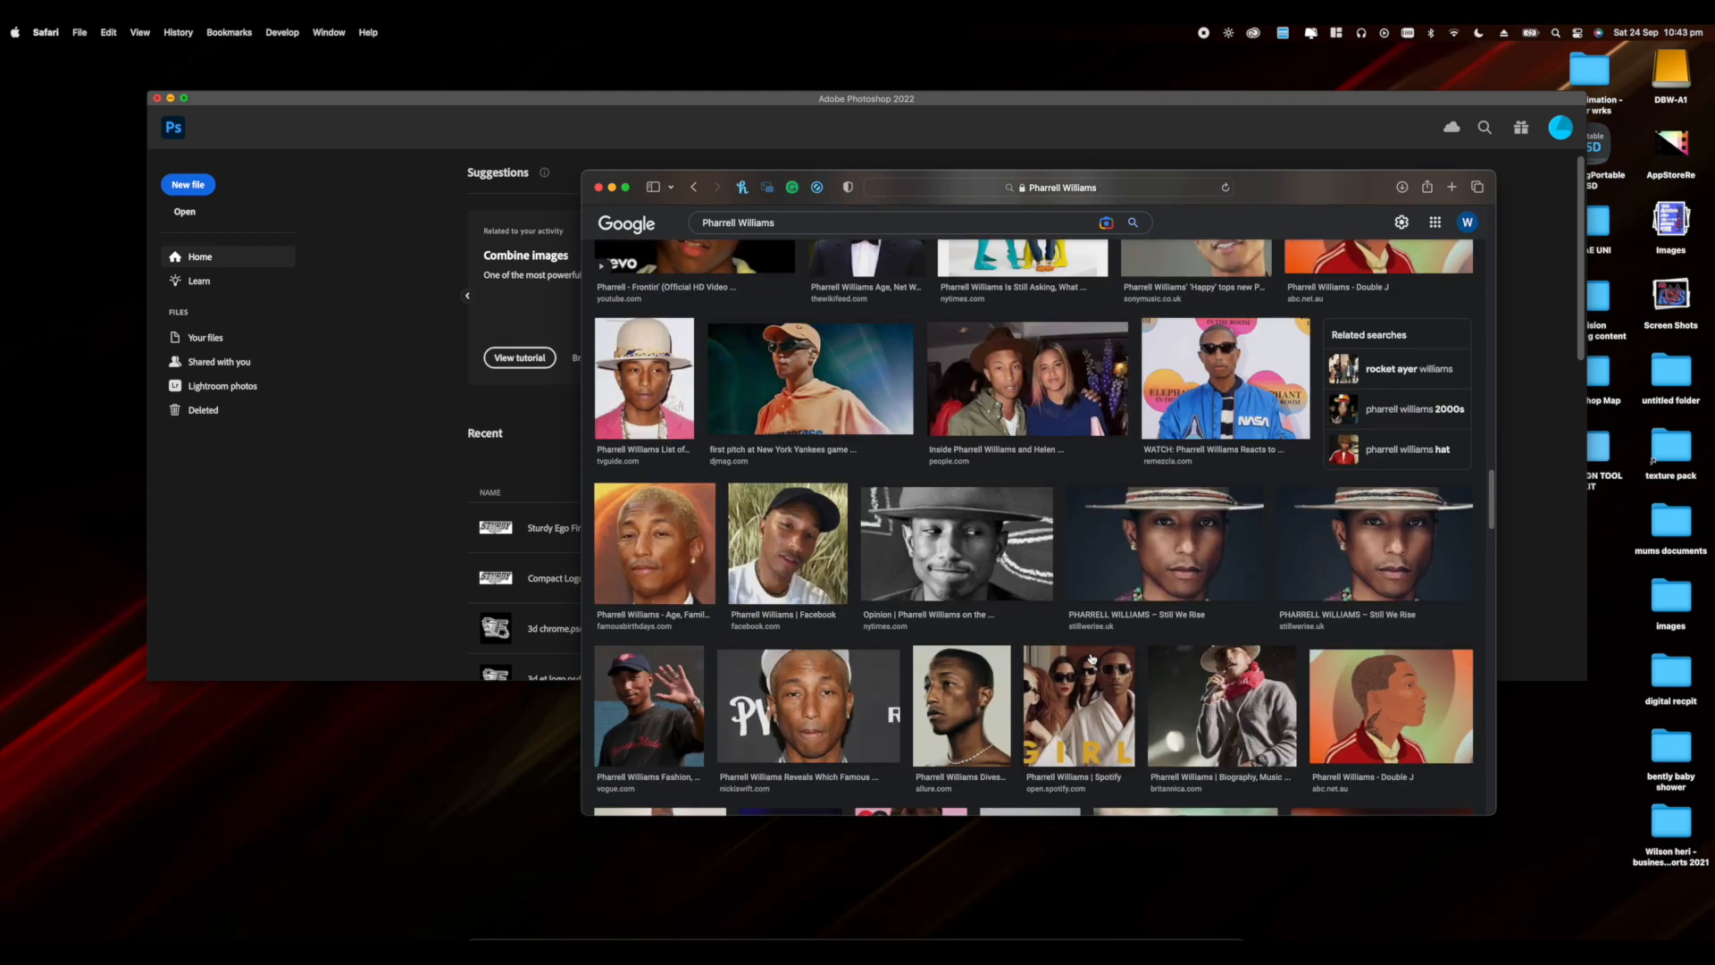
scroll(1092, 660, "up", 15)
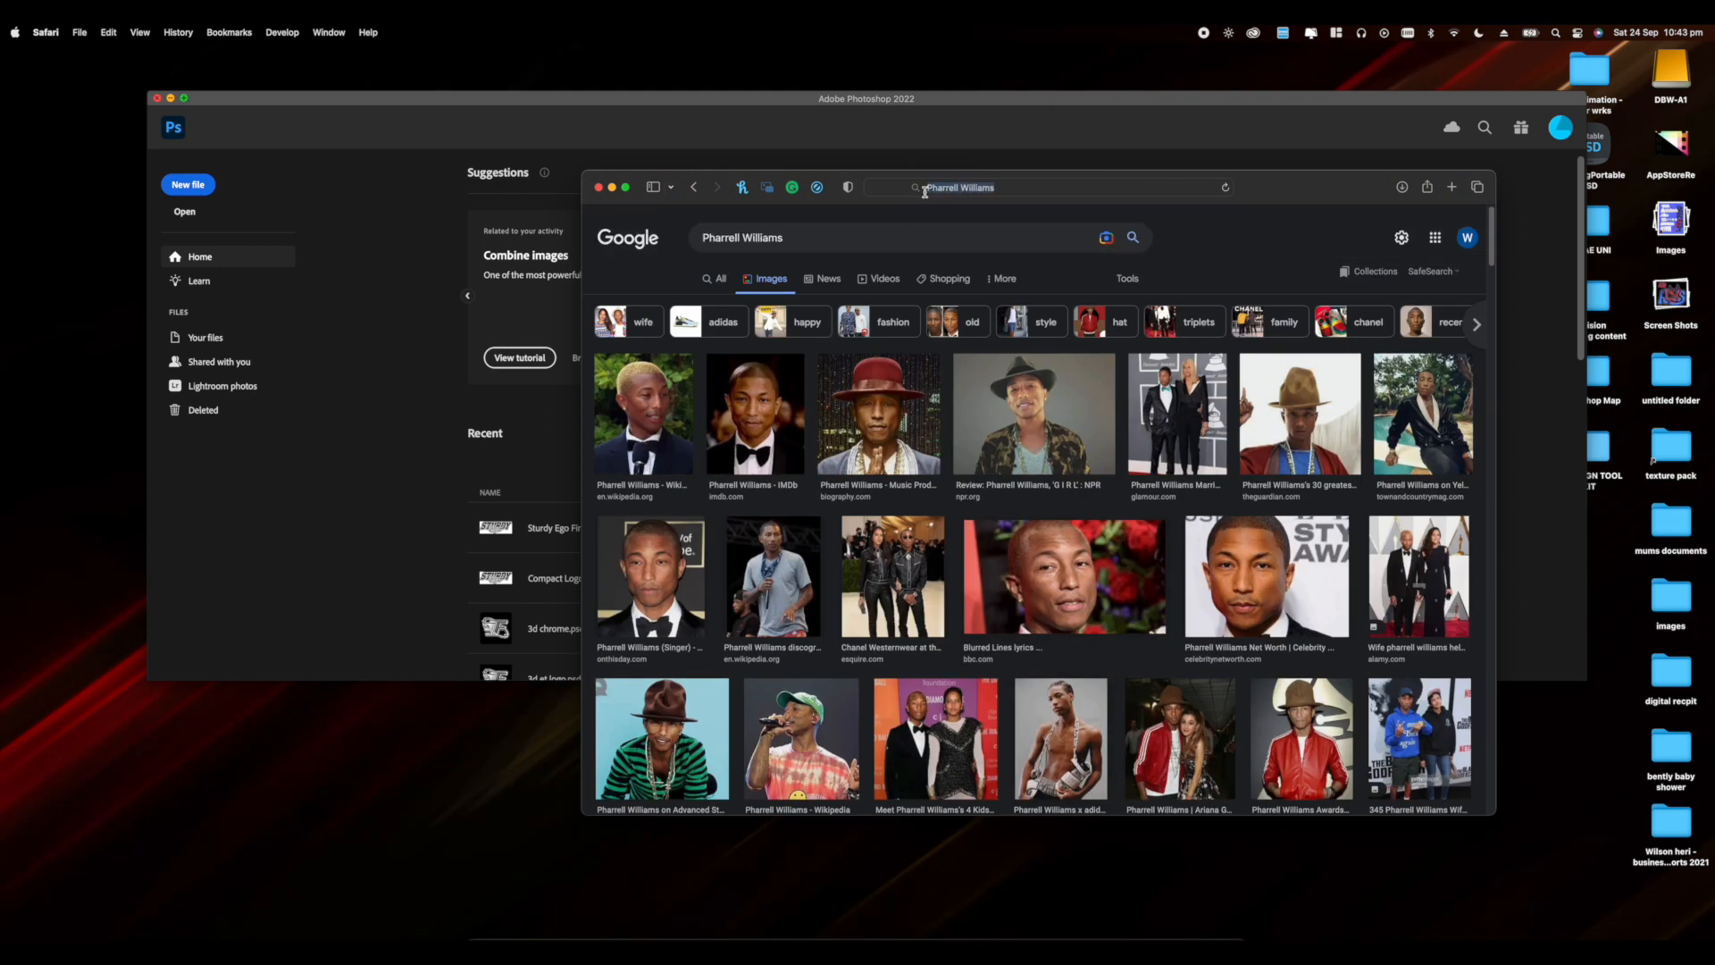
Step: Copy the search term, go to pinterest.com.au and search there for "Pharrell Williams"
left_click(804, 238)
key("super+c")
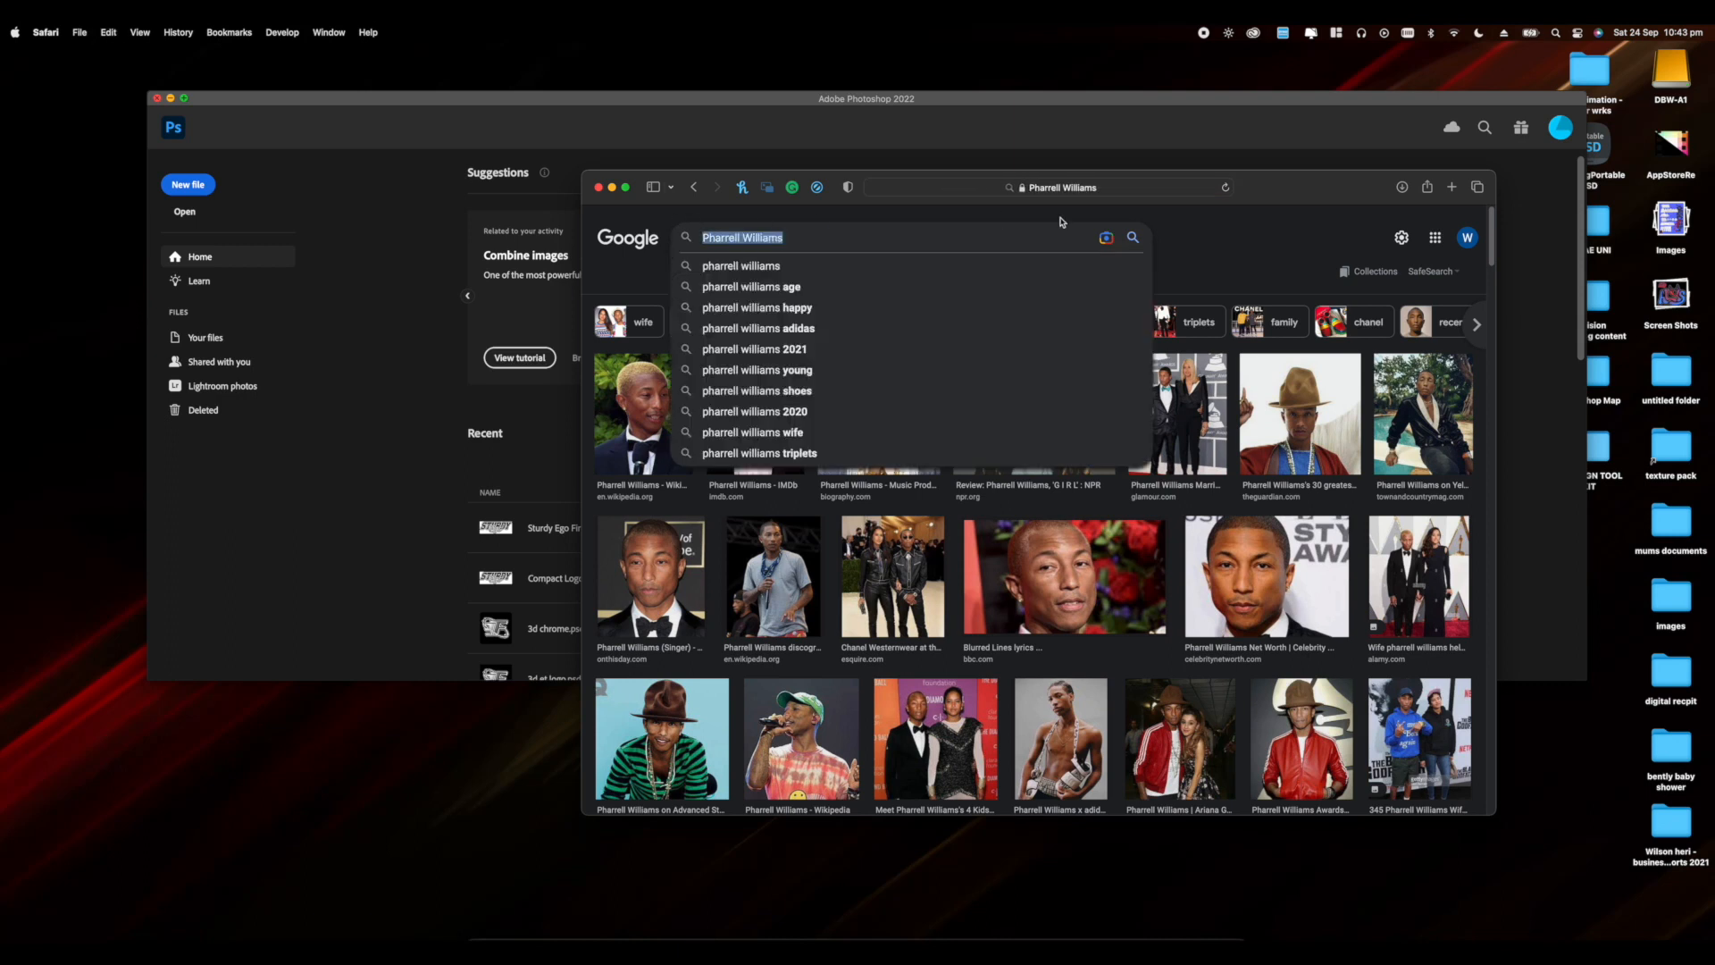
left_click(986, 196)
type("pinterest.com.au")
key("Return")
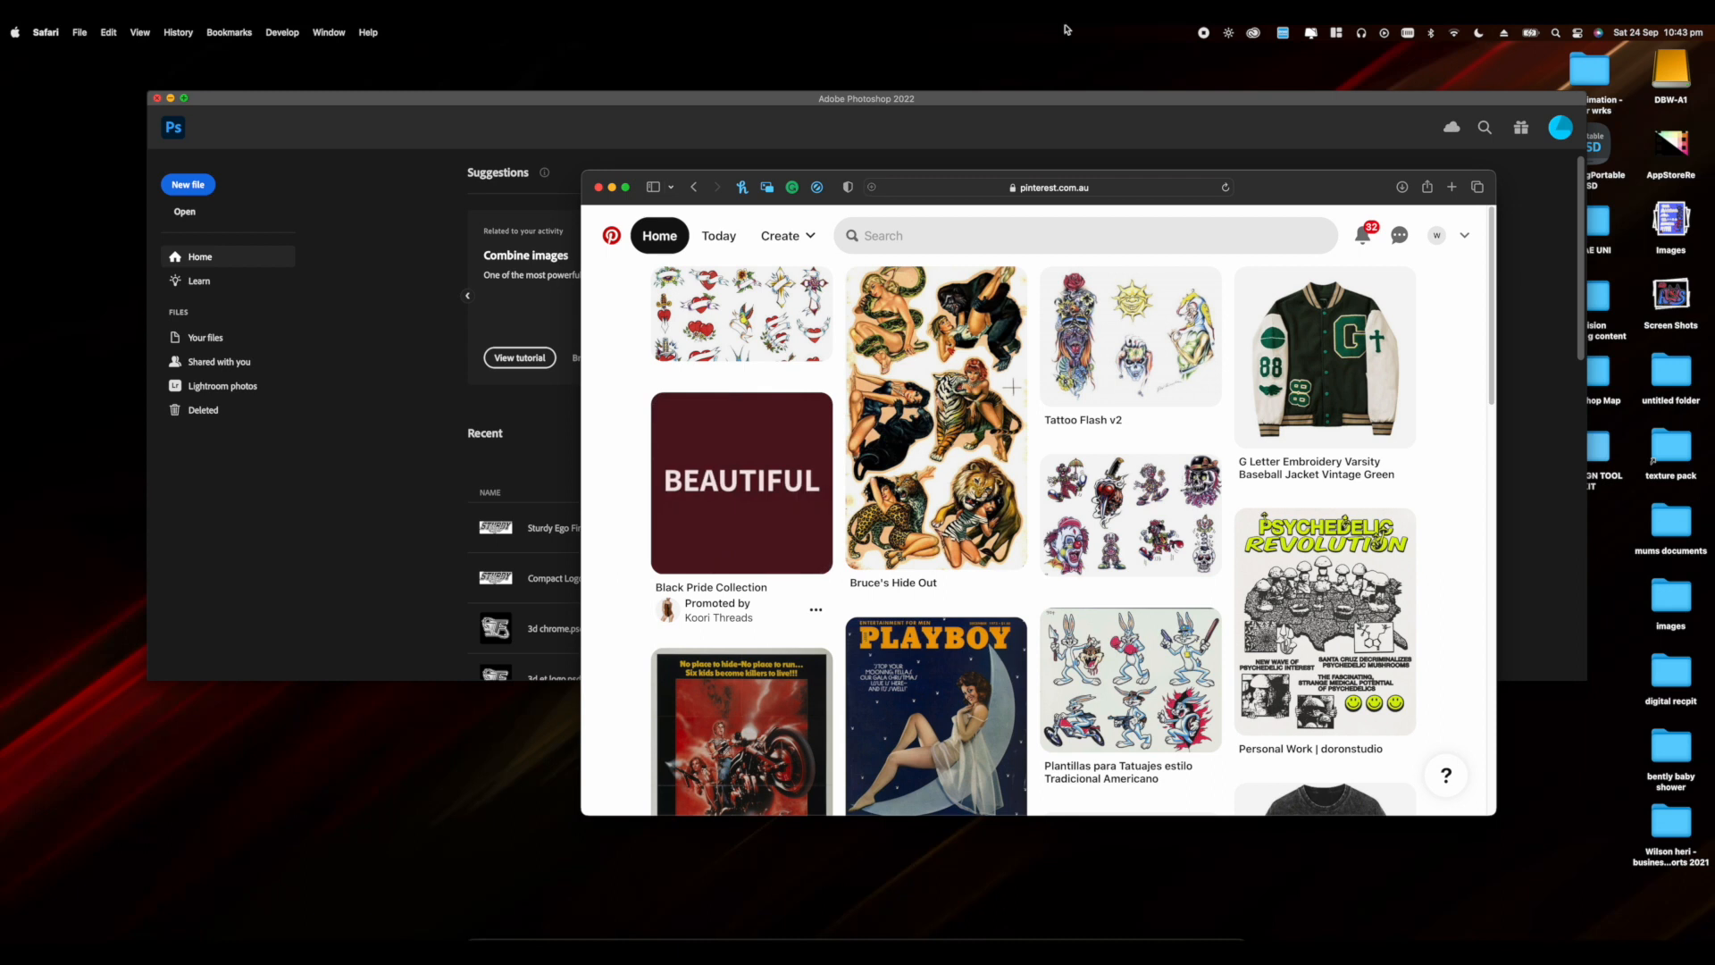
left_click(887, 220)
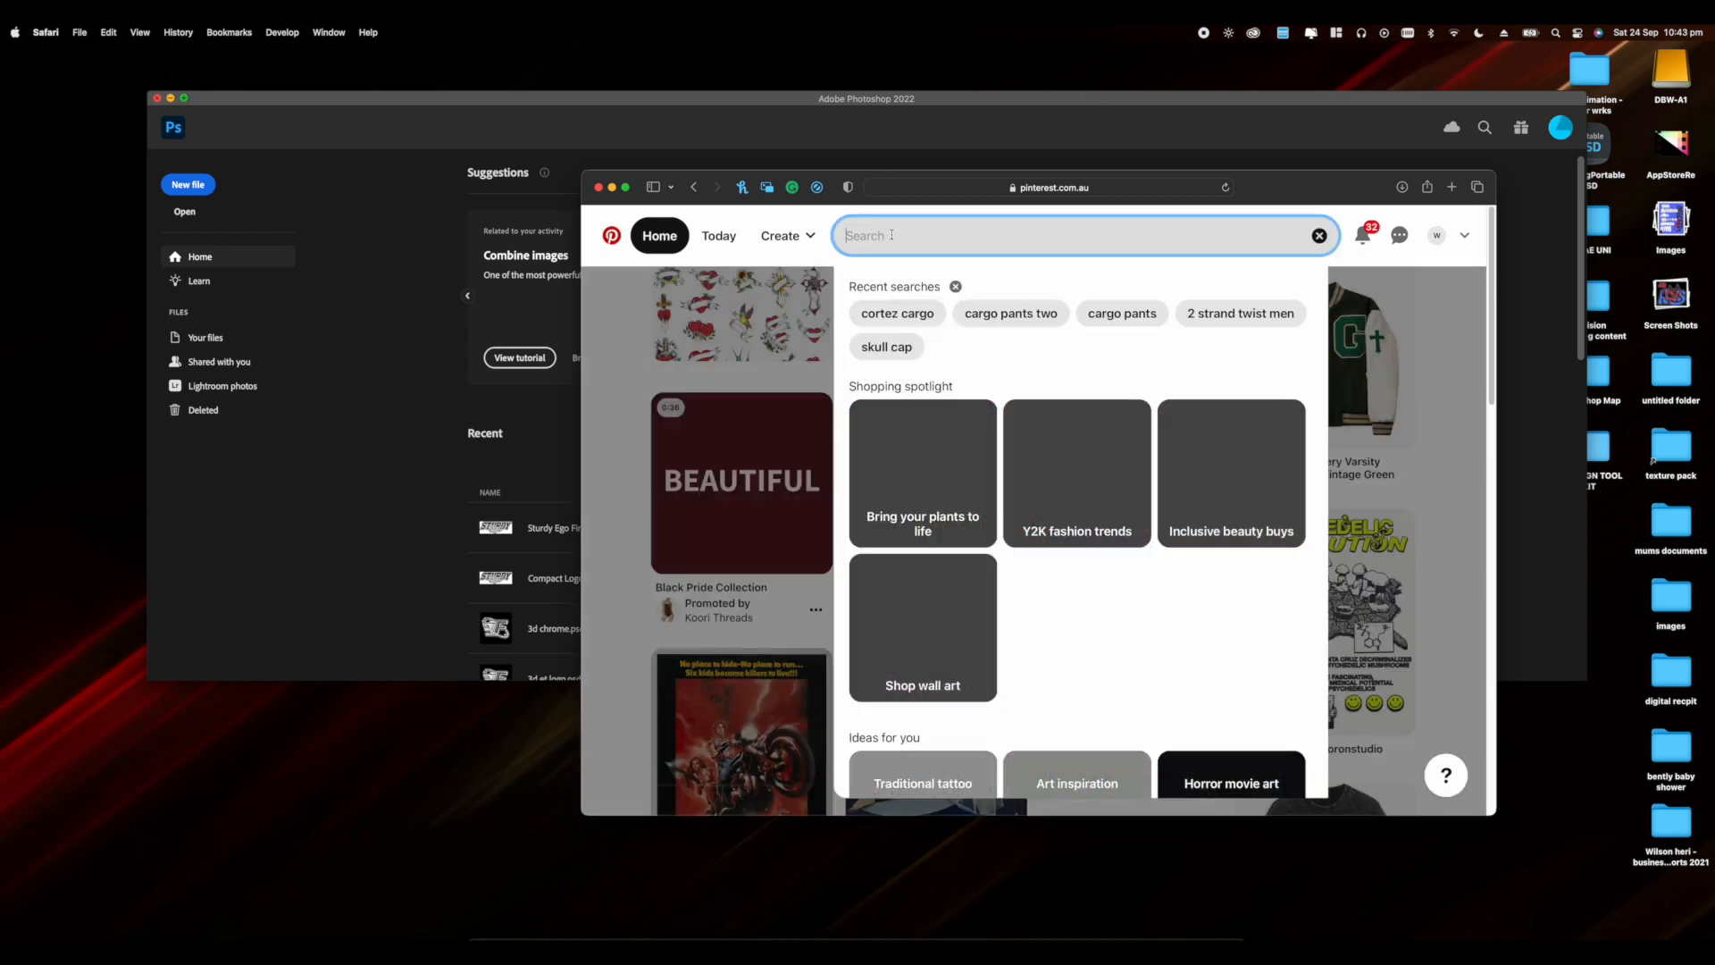
key("super+v")
key("Return")
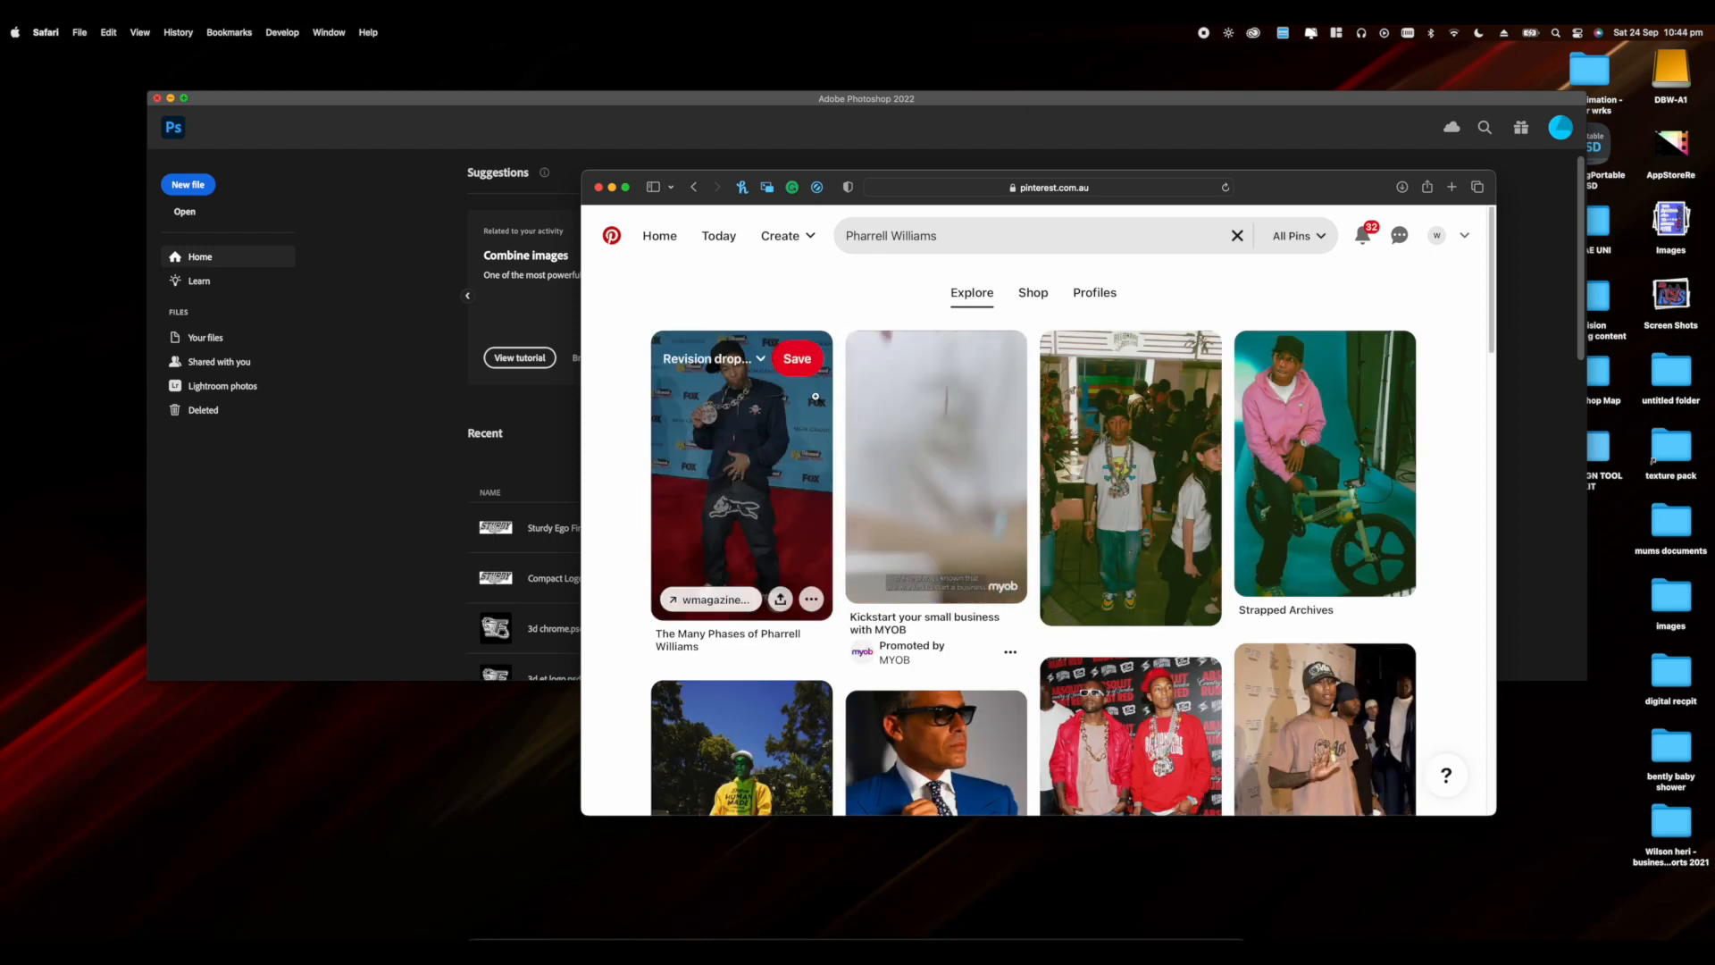
Step: Look through the Pinterest pins for portrait and outfit photos suitable for the design
scroll(814, 396, "down", 5)
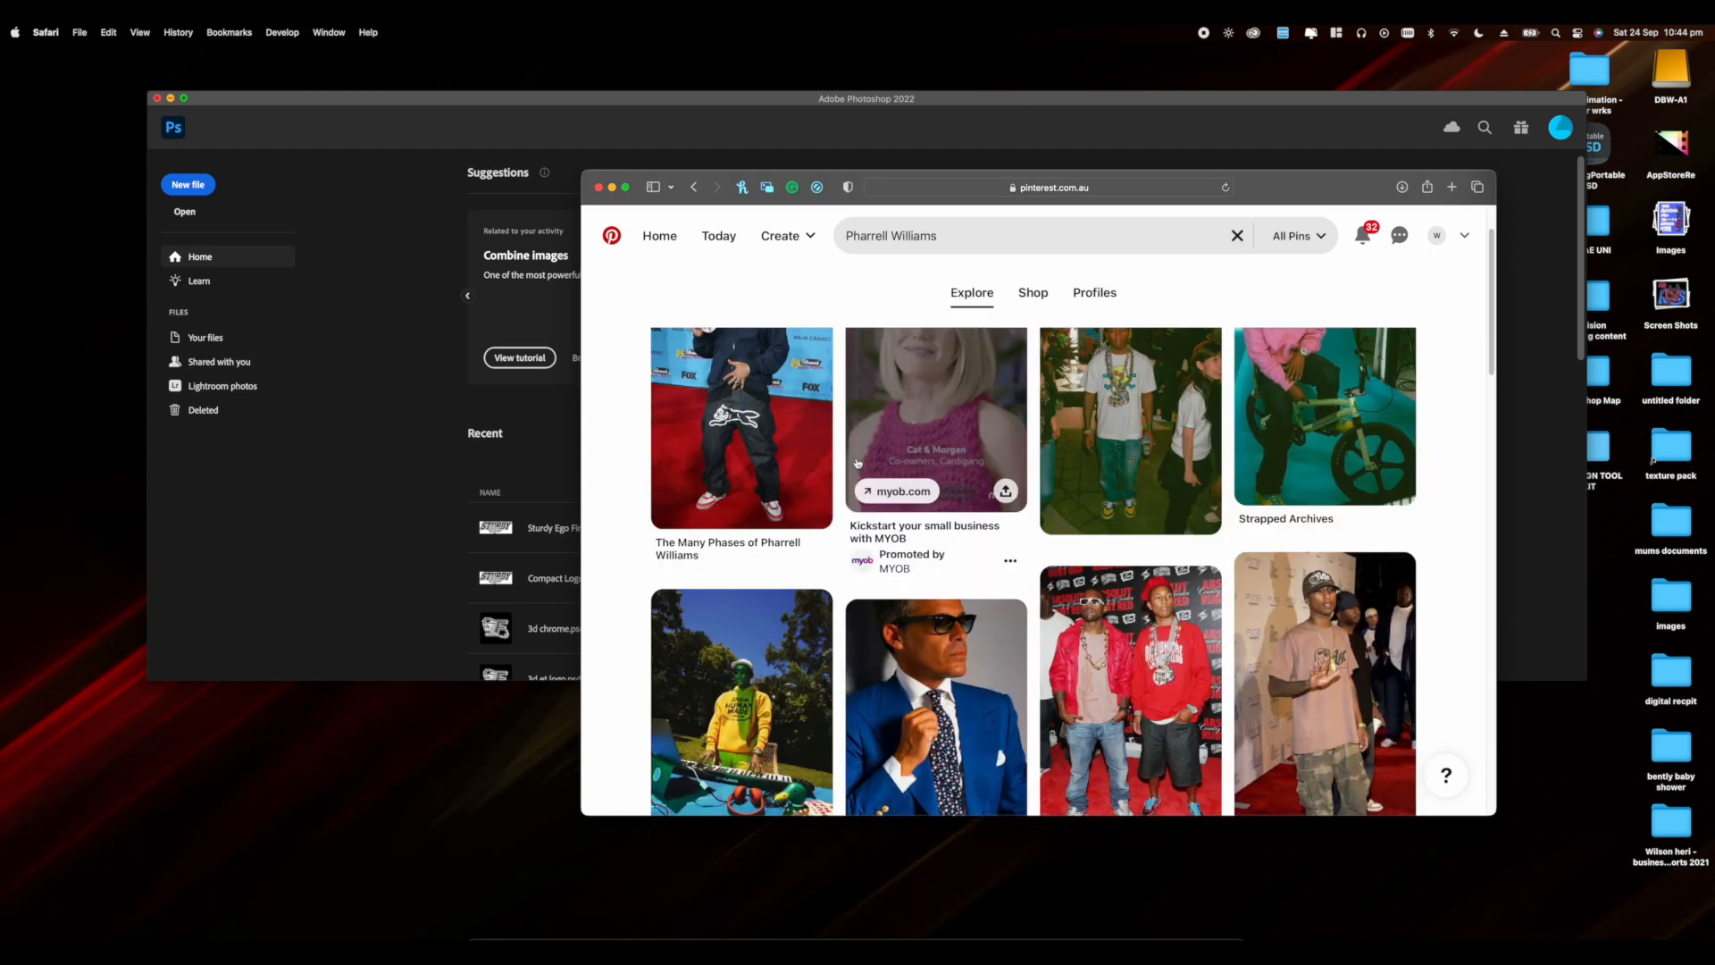
scroll(971, 560, "down", 1)
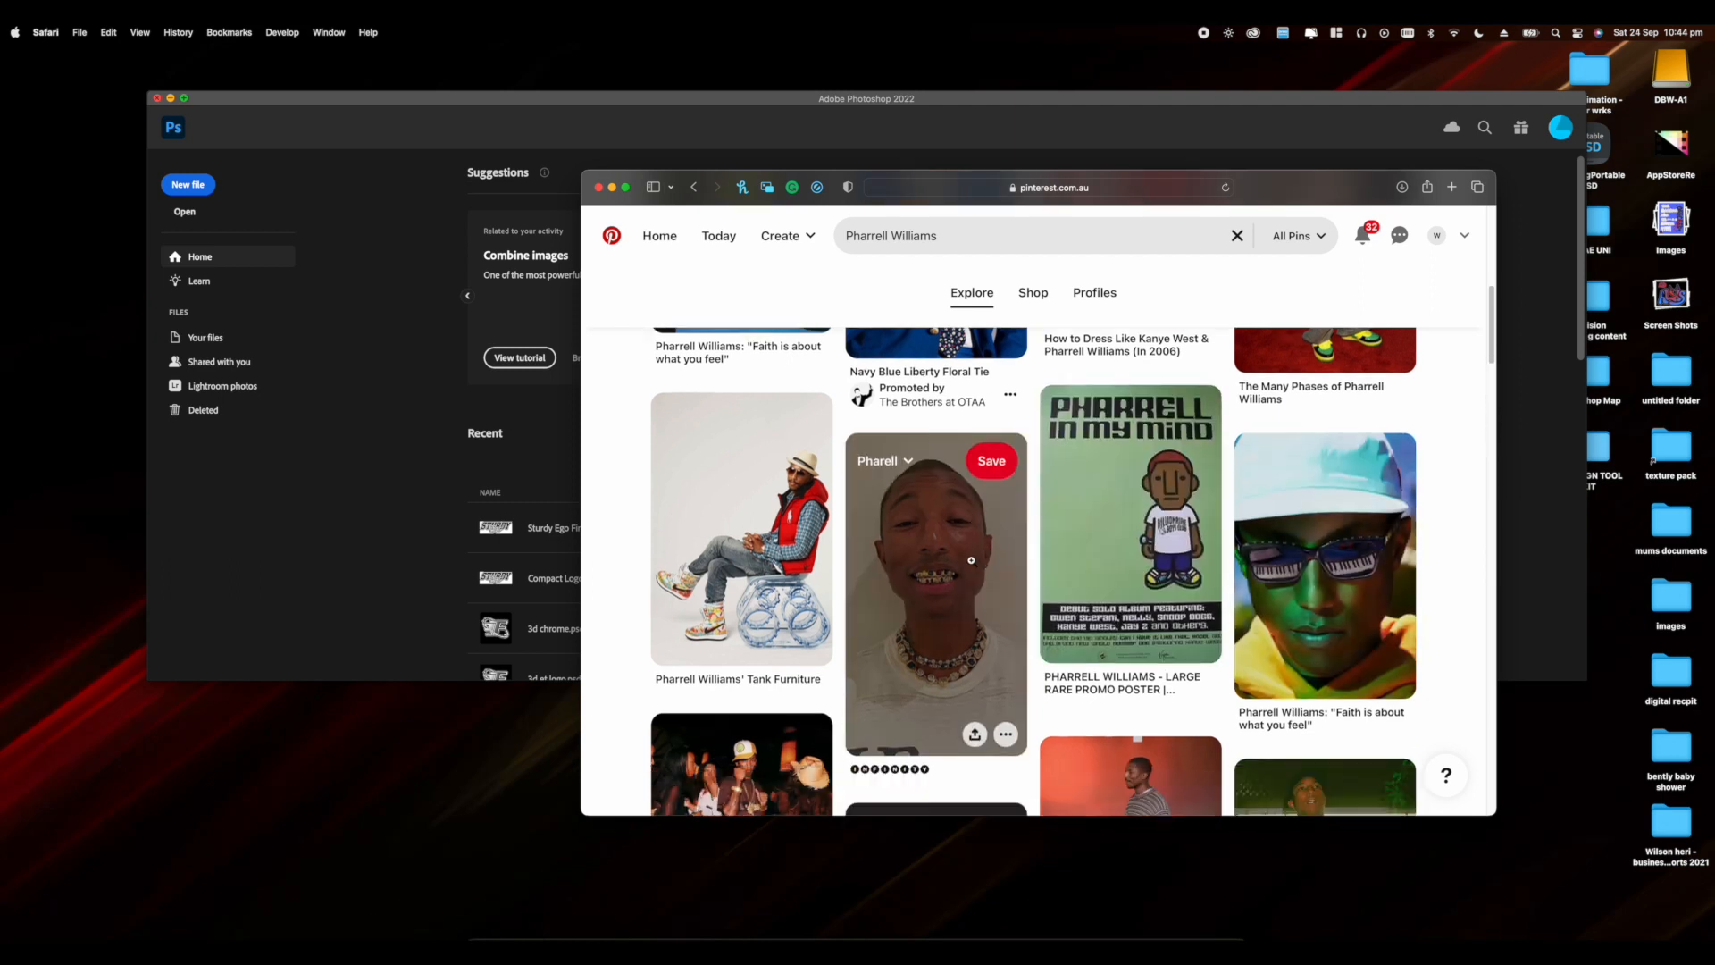
scroll(971, 560, "down", 10)
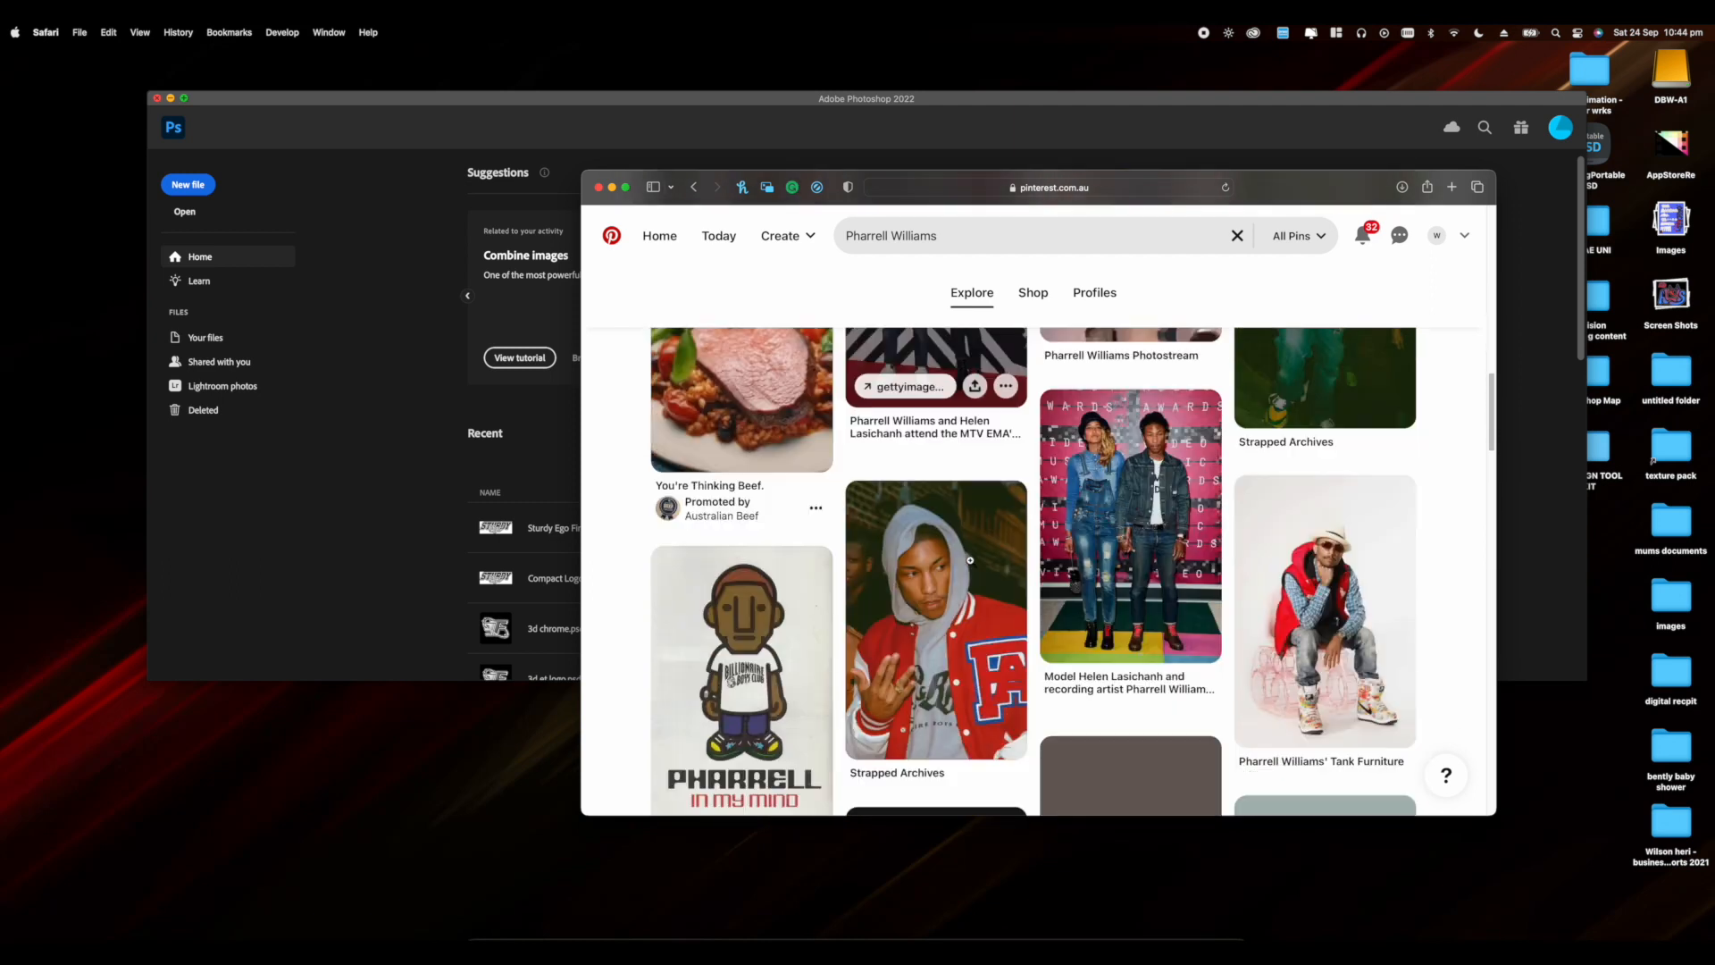
scroll(971, 560, "down", 2)
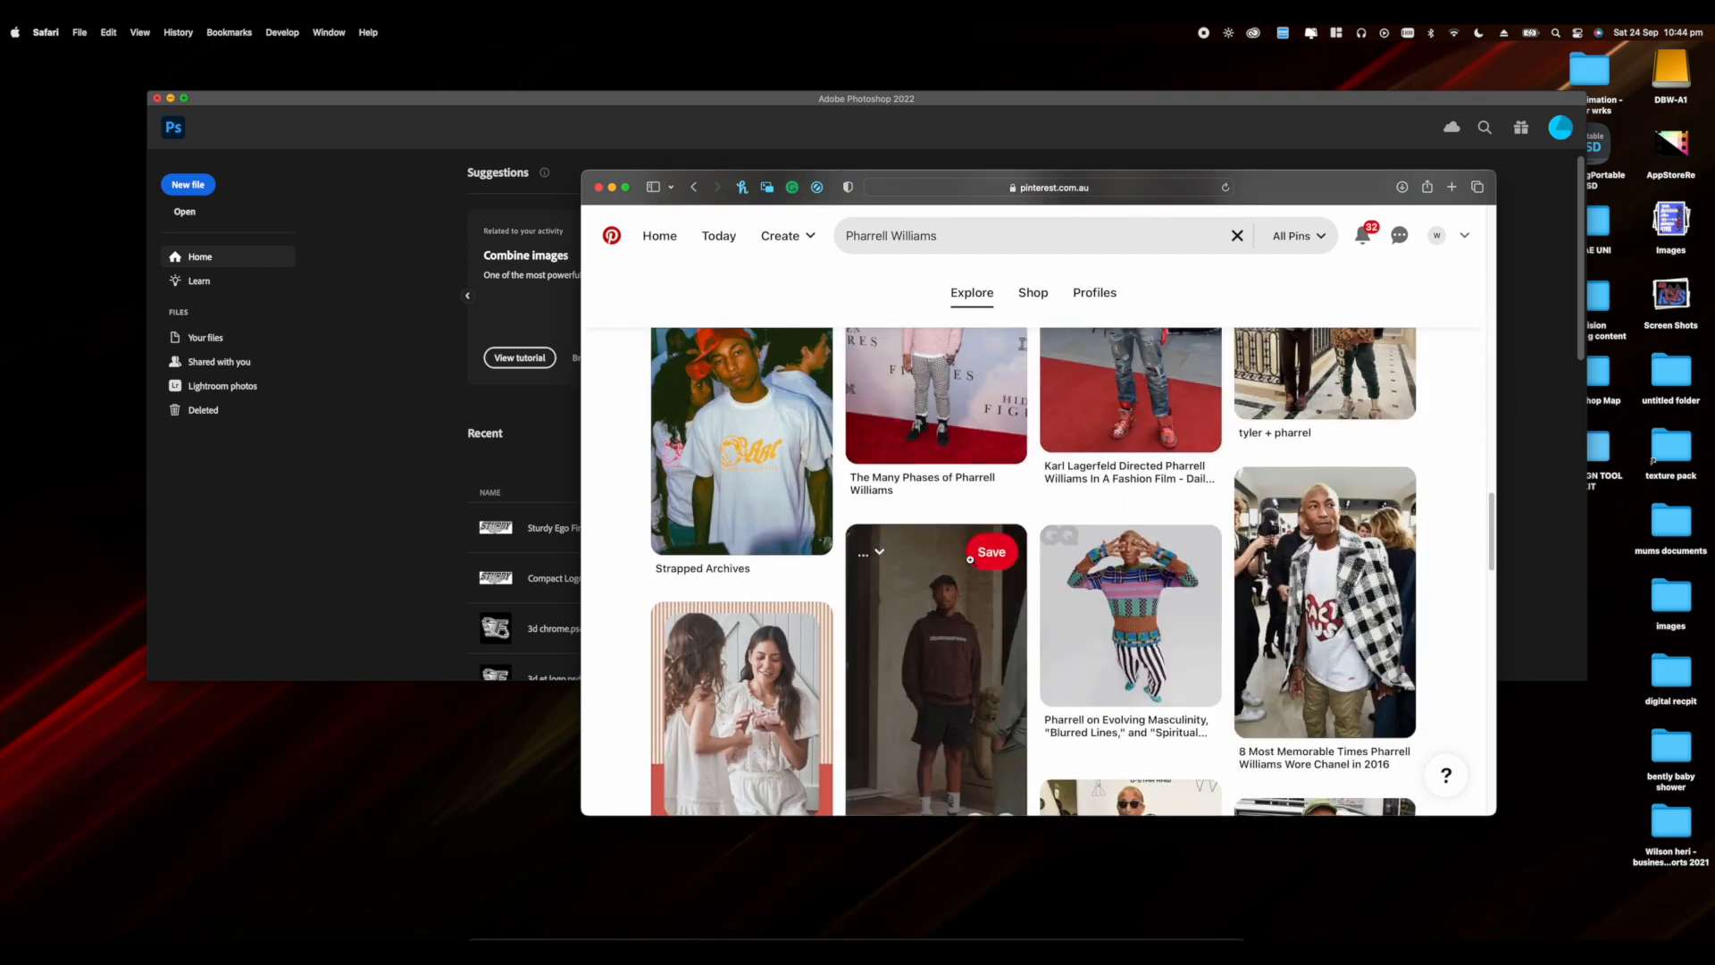
scroll(971, 560, "down", 10)
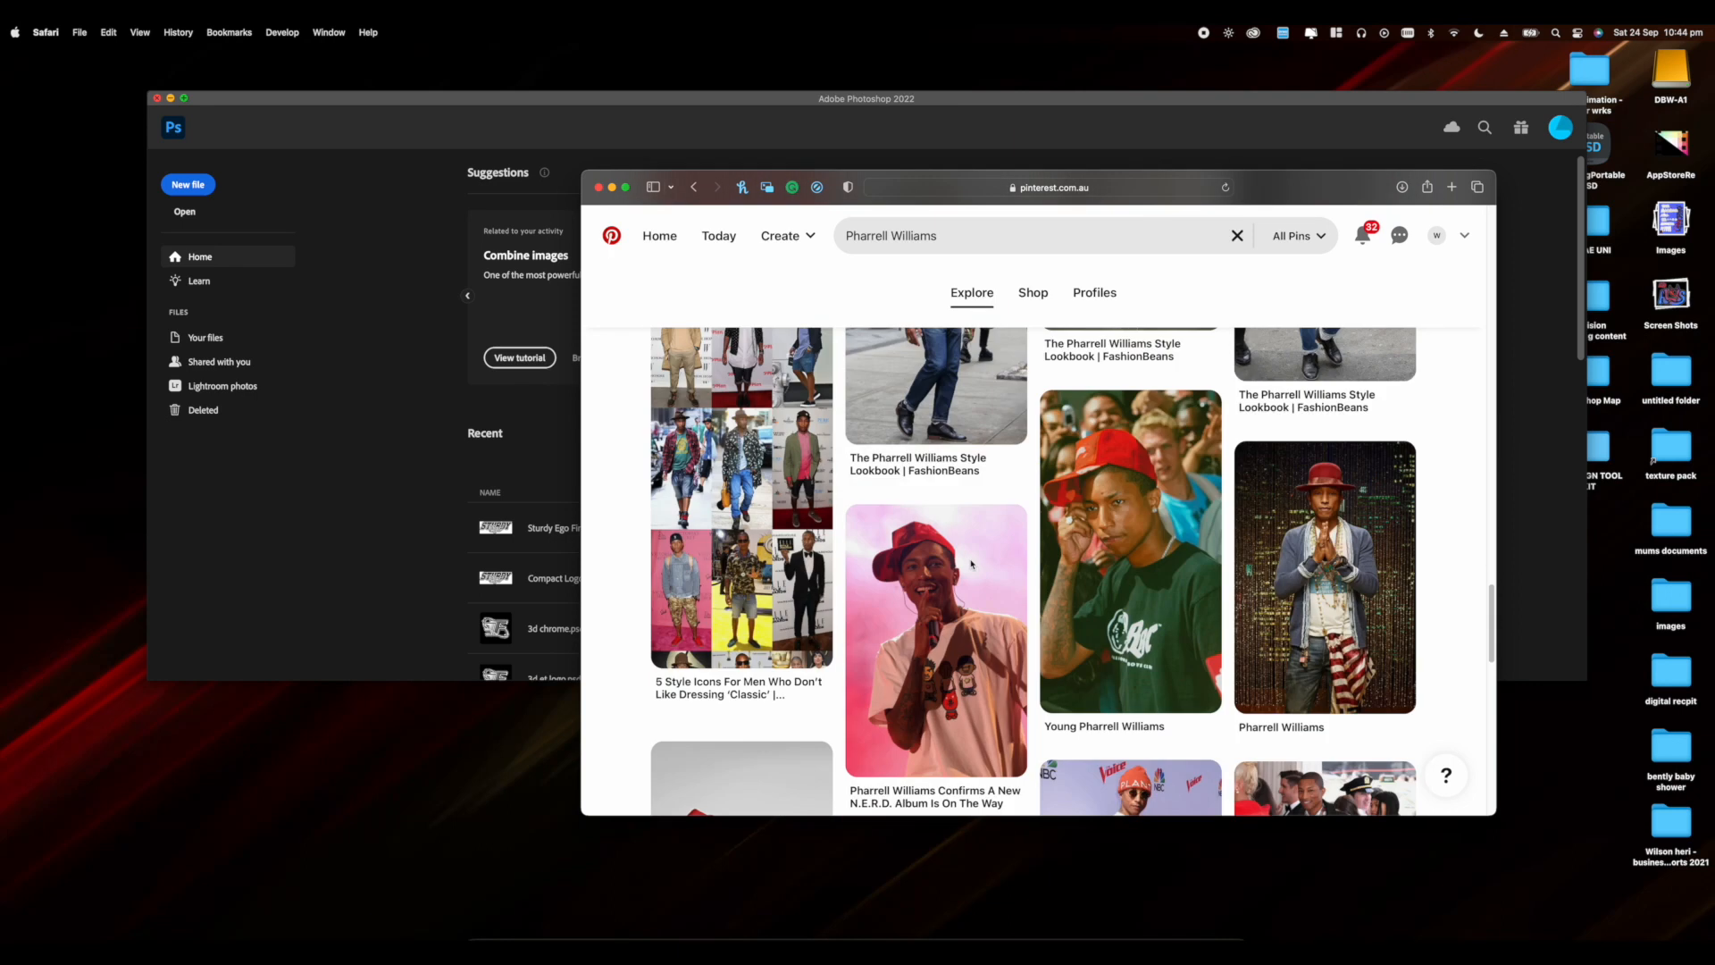
scroll(971, 560, "down", 10)
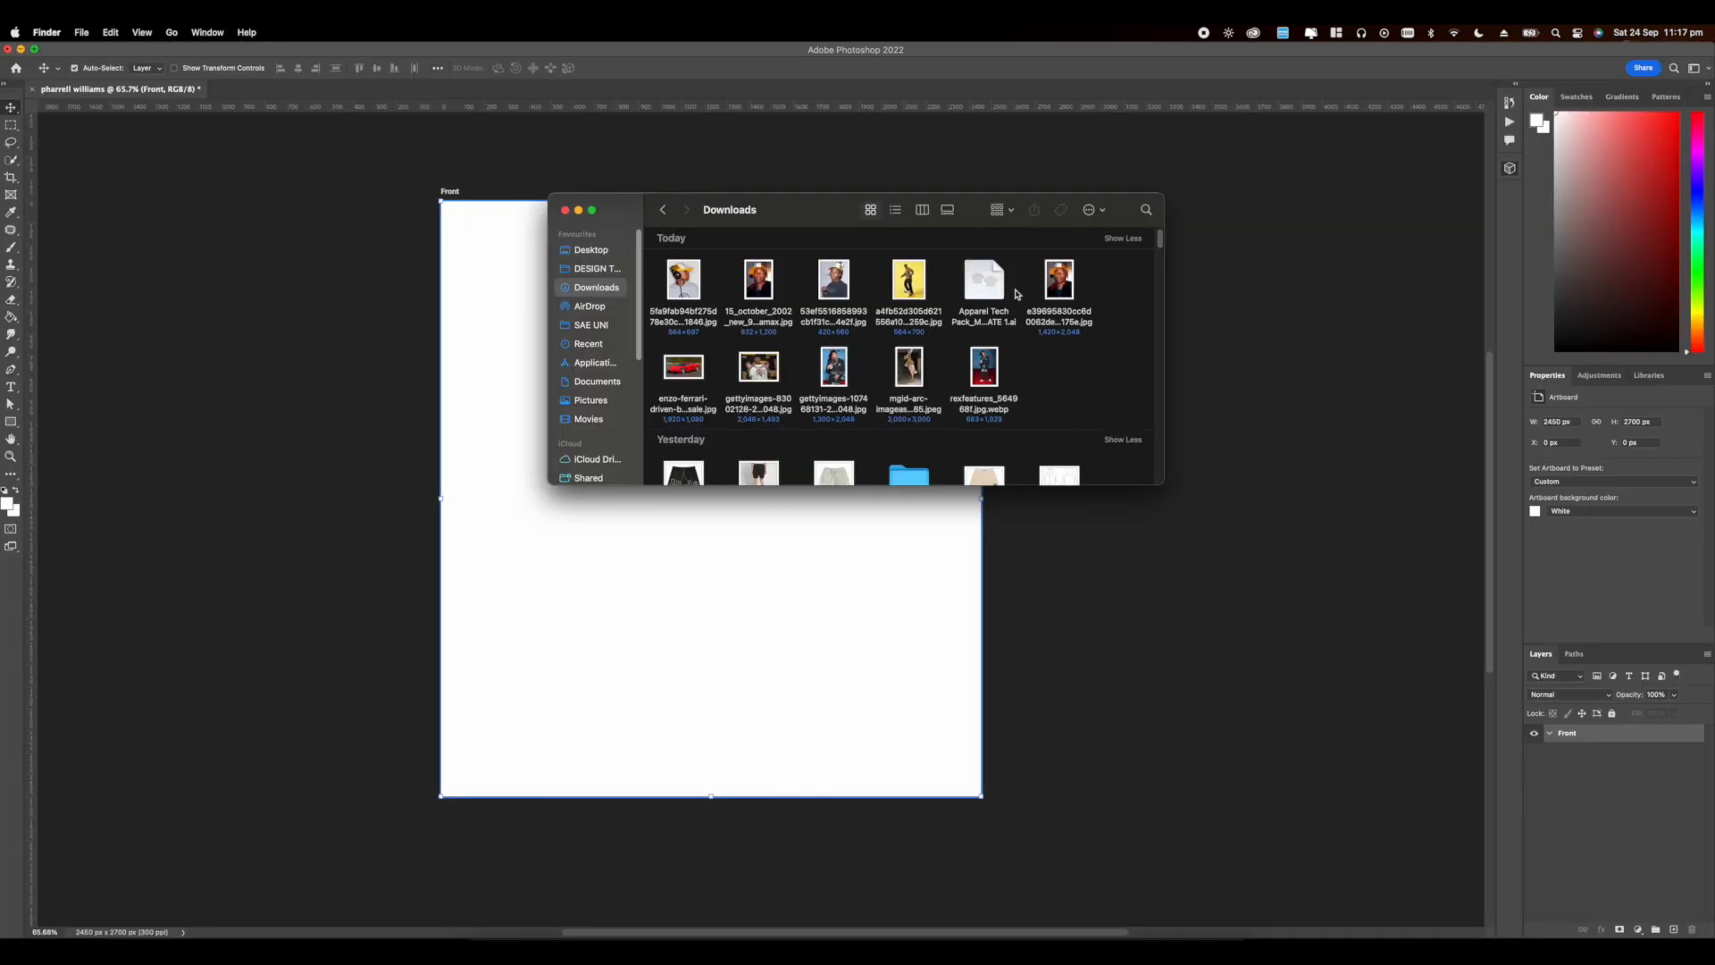
Step: In Photoshop, place the downloaded portrait photo with the orange cap onto the Front artboard
left_click_drag(1056, 284, 727, 613)
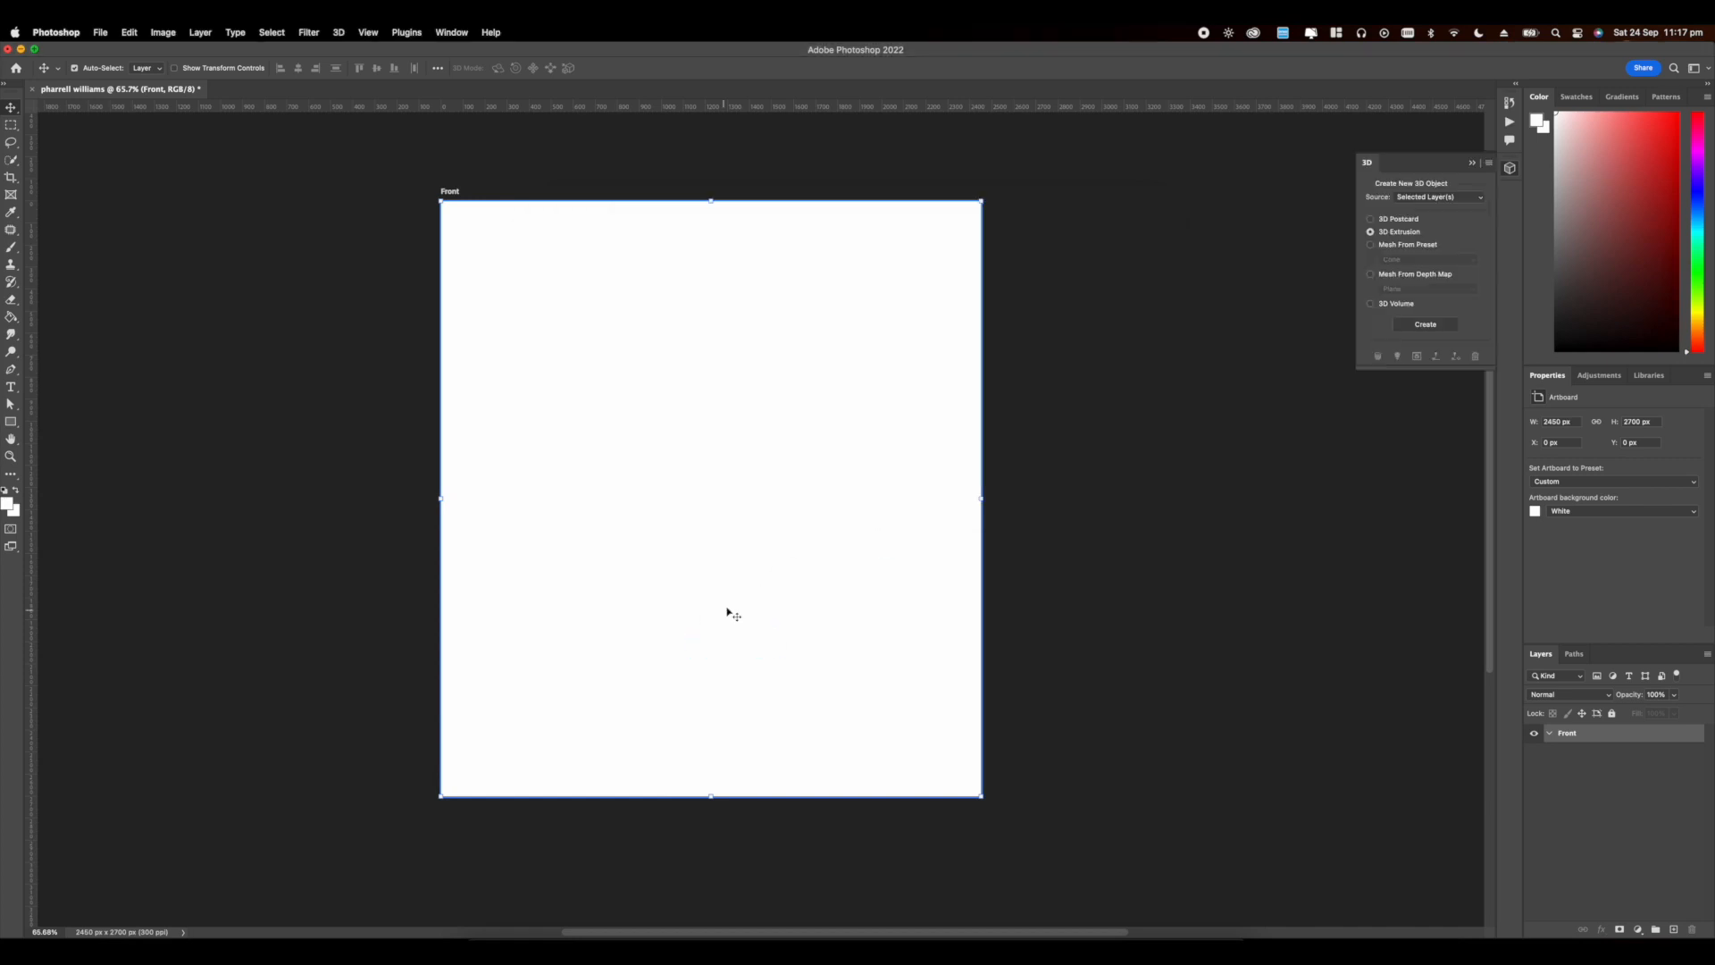
key("Return")
scroll(720, 536, "up", 5)
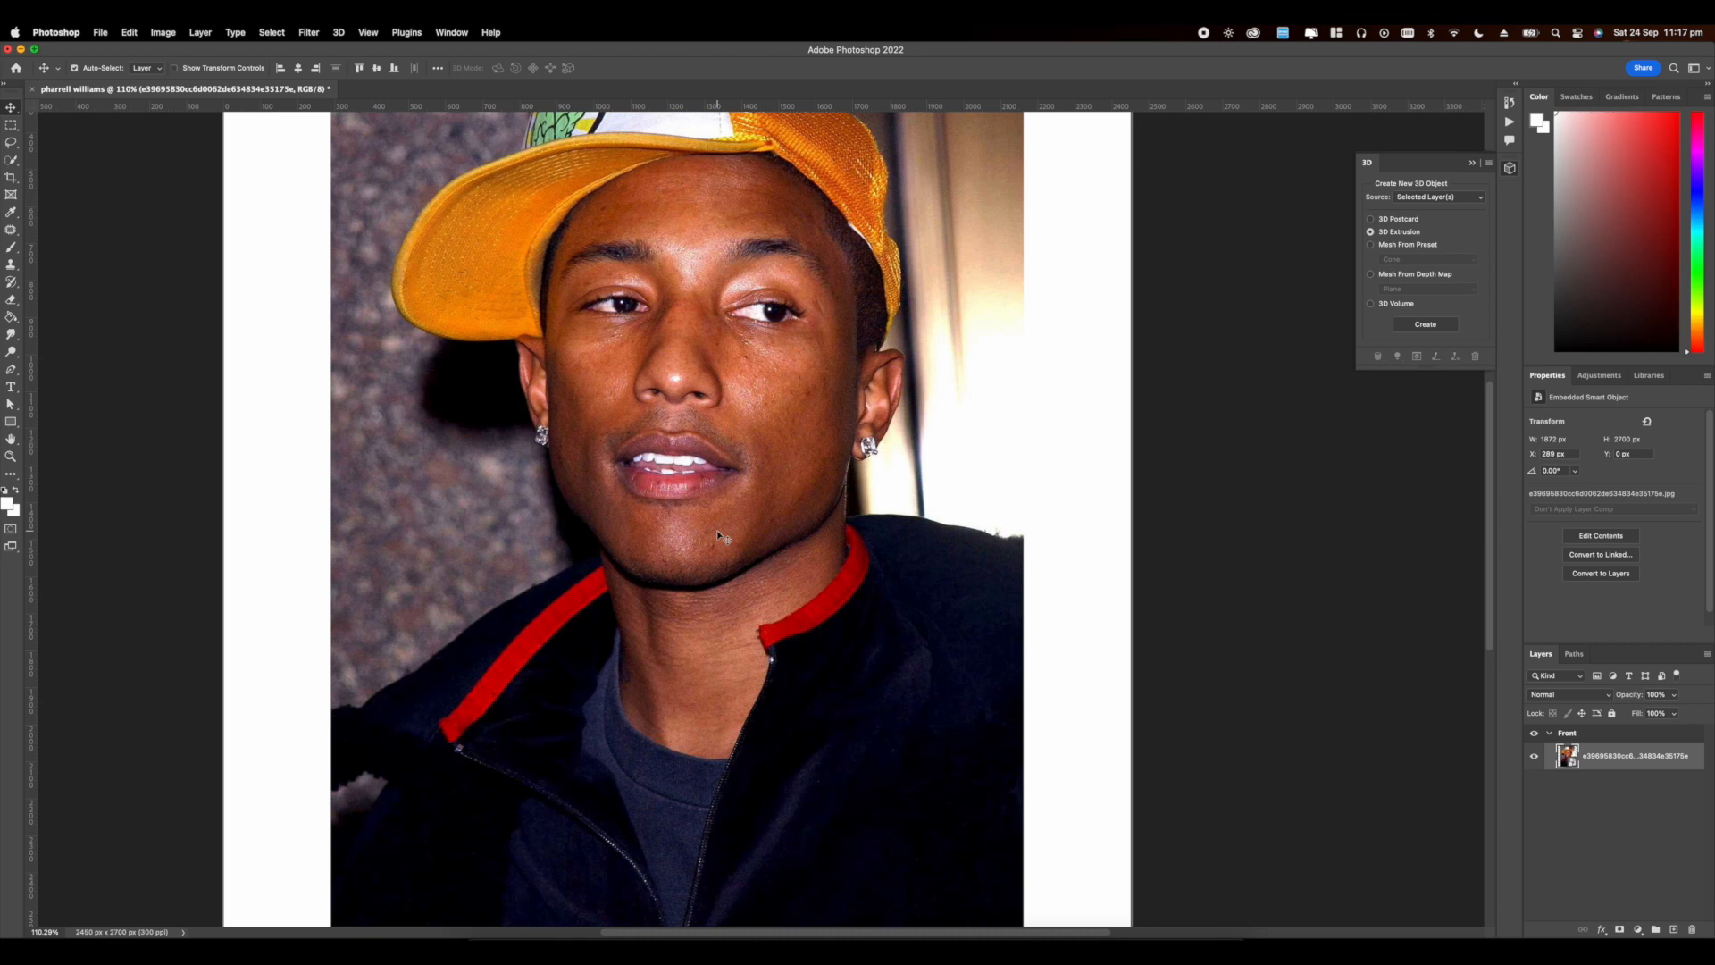
Step: Trace the bare neck with a Pen tool path along the T-shirt neckline, zip and red collar, continuing up the jaw towards the earring
key("p")
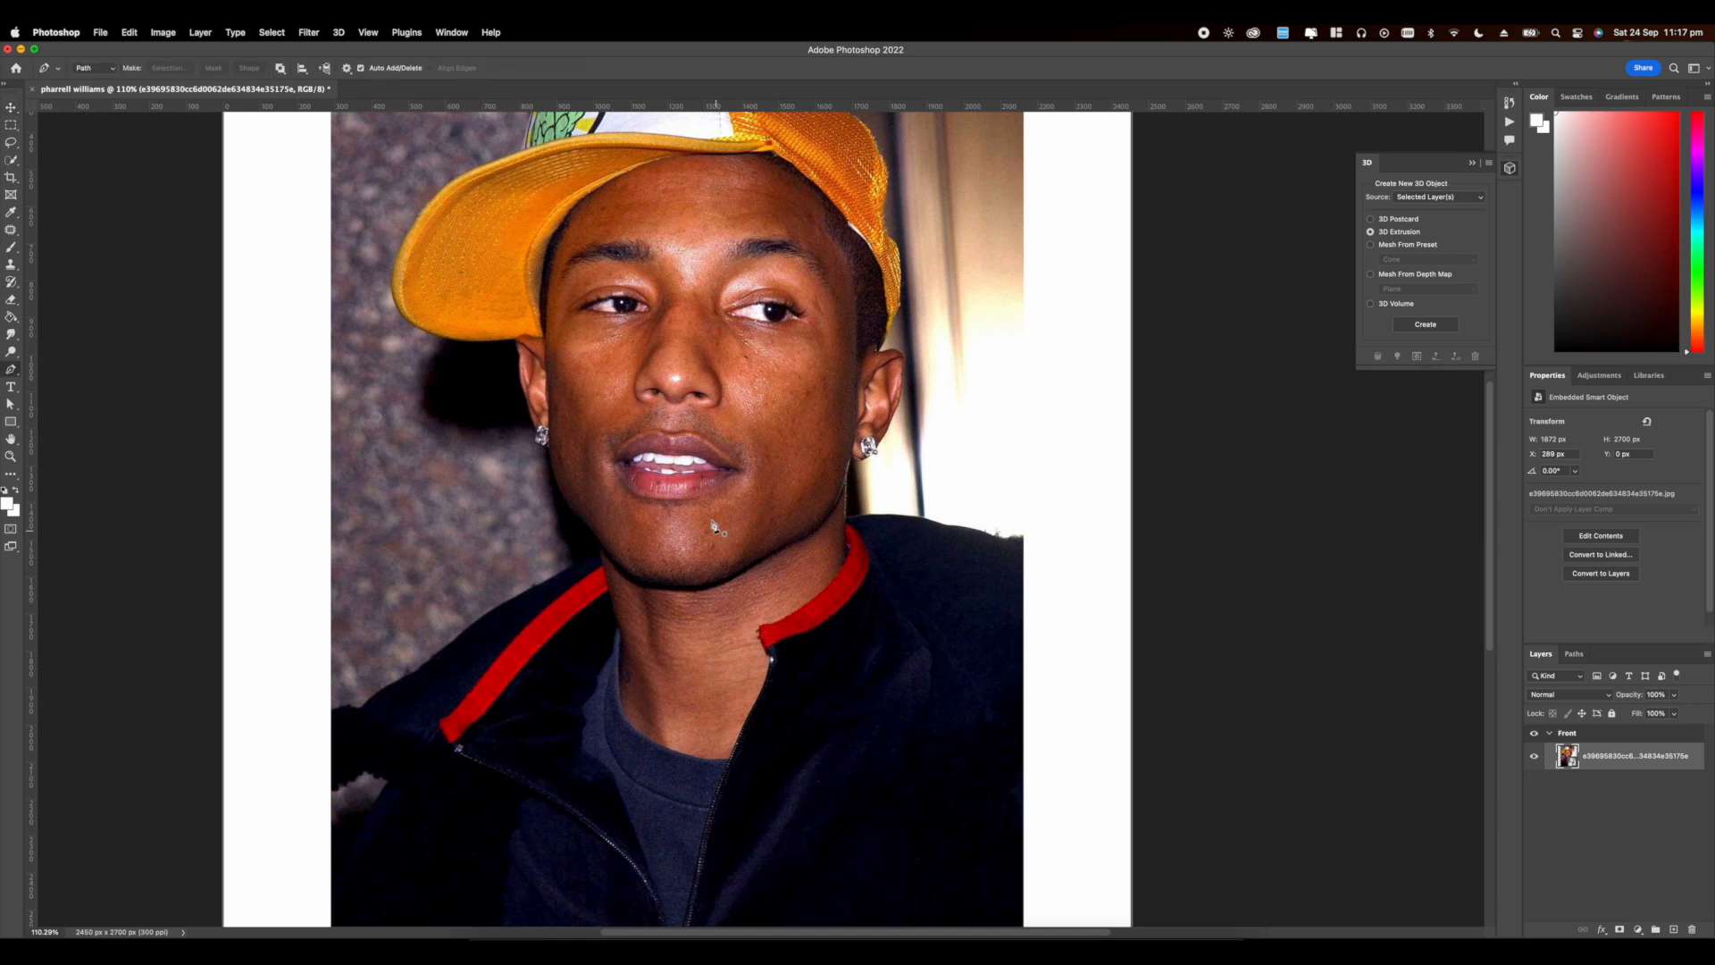
scroll(722, 536, "down", 5)
scroll(728, 538, "up", 6)
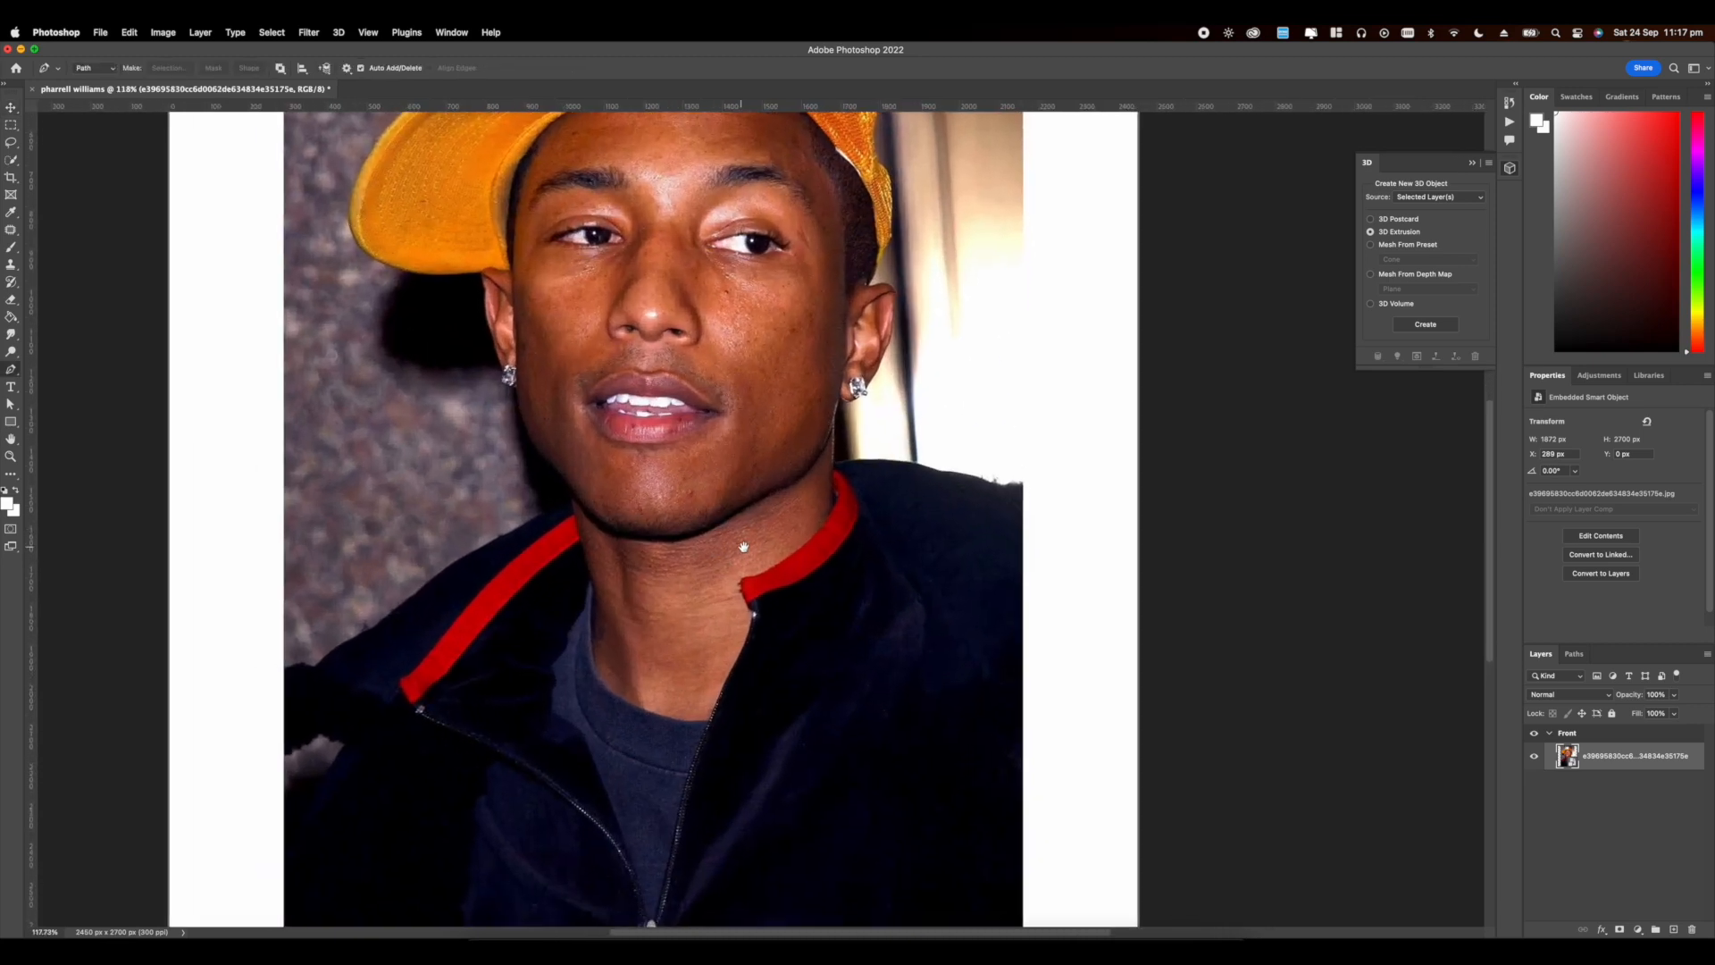
scroll(773, 576, "up", 6)
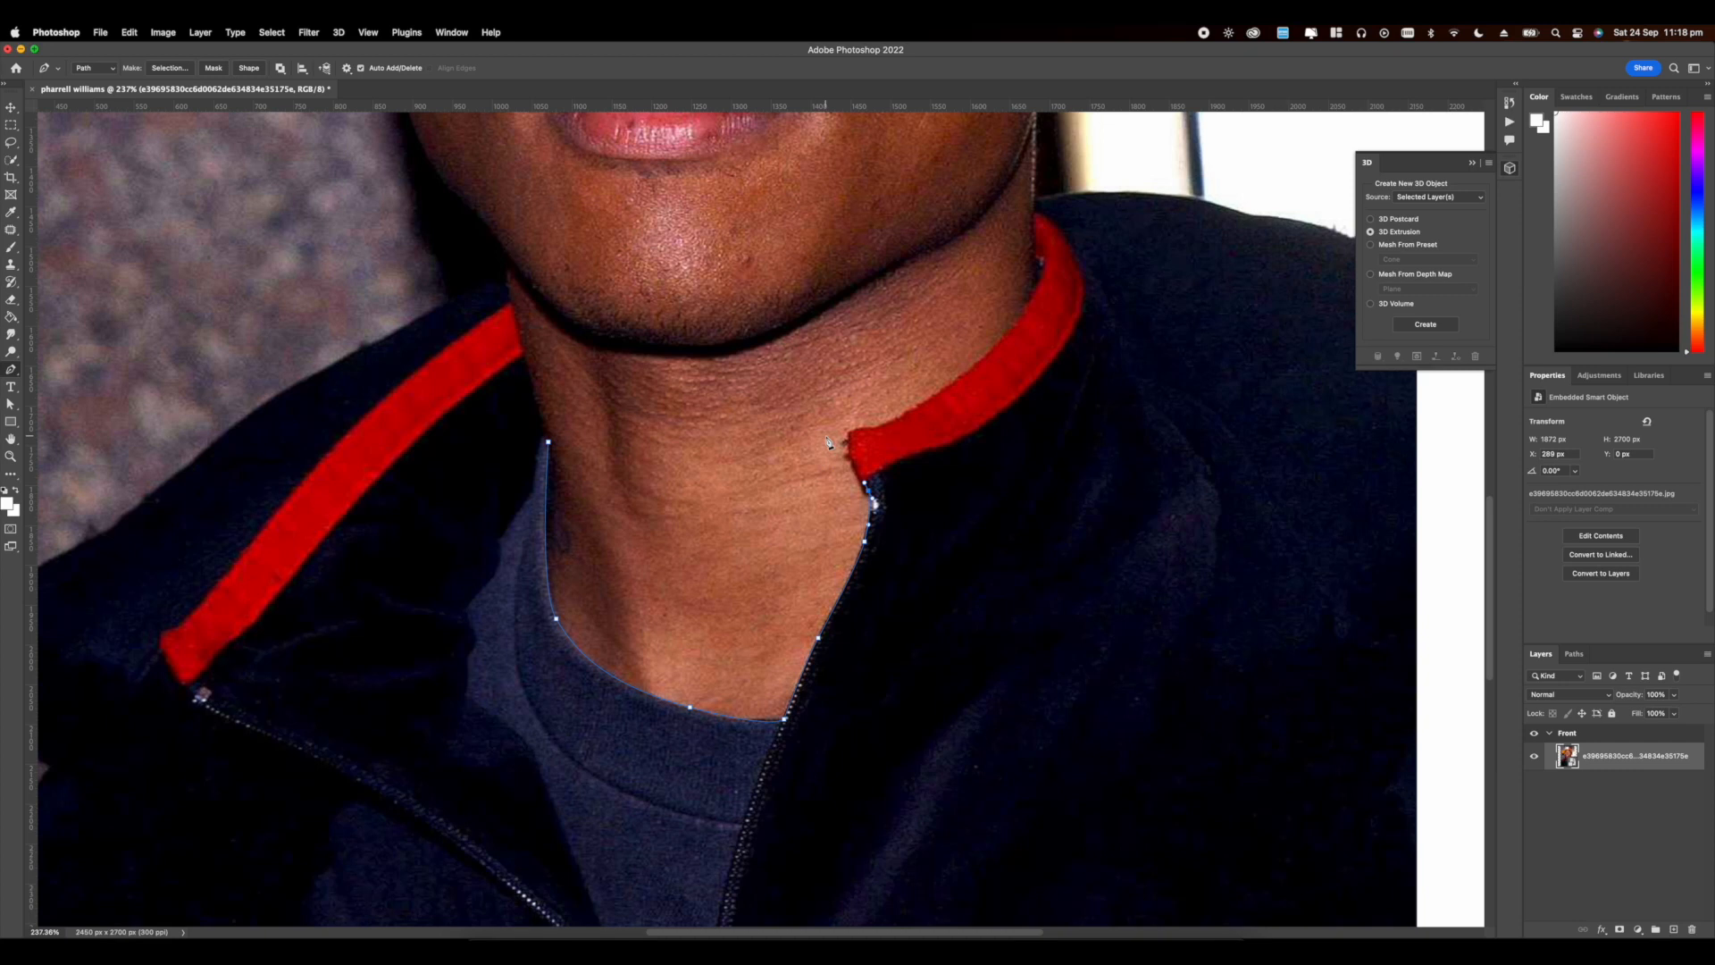
scroll(829, 441, "up", 5)
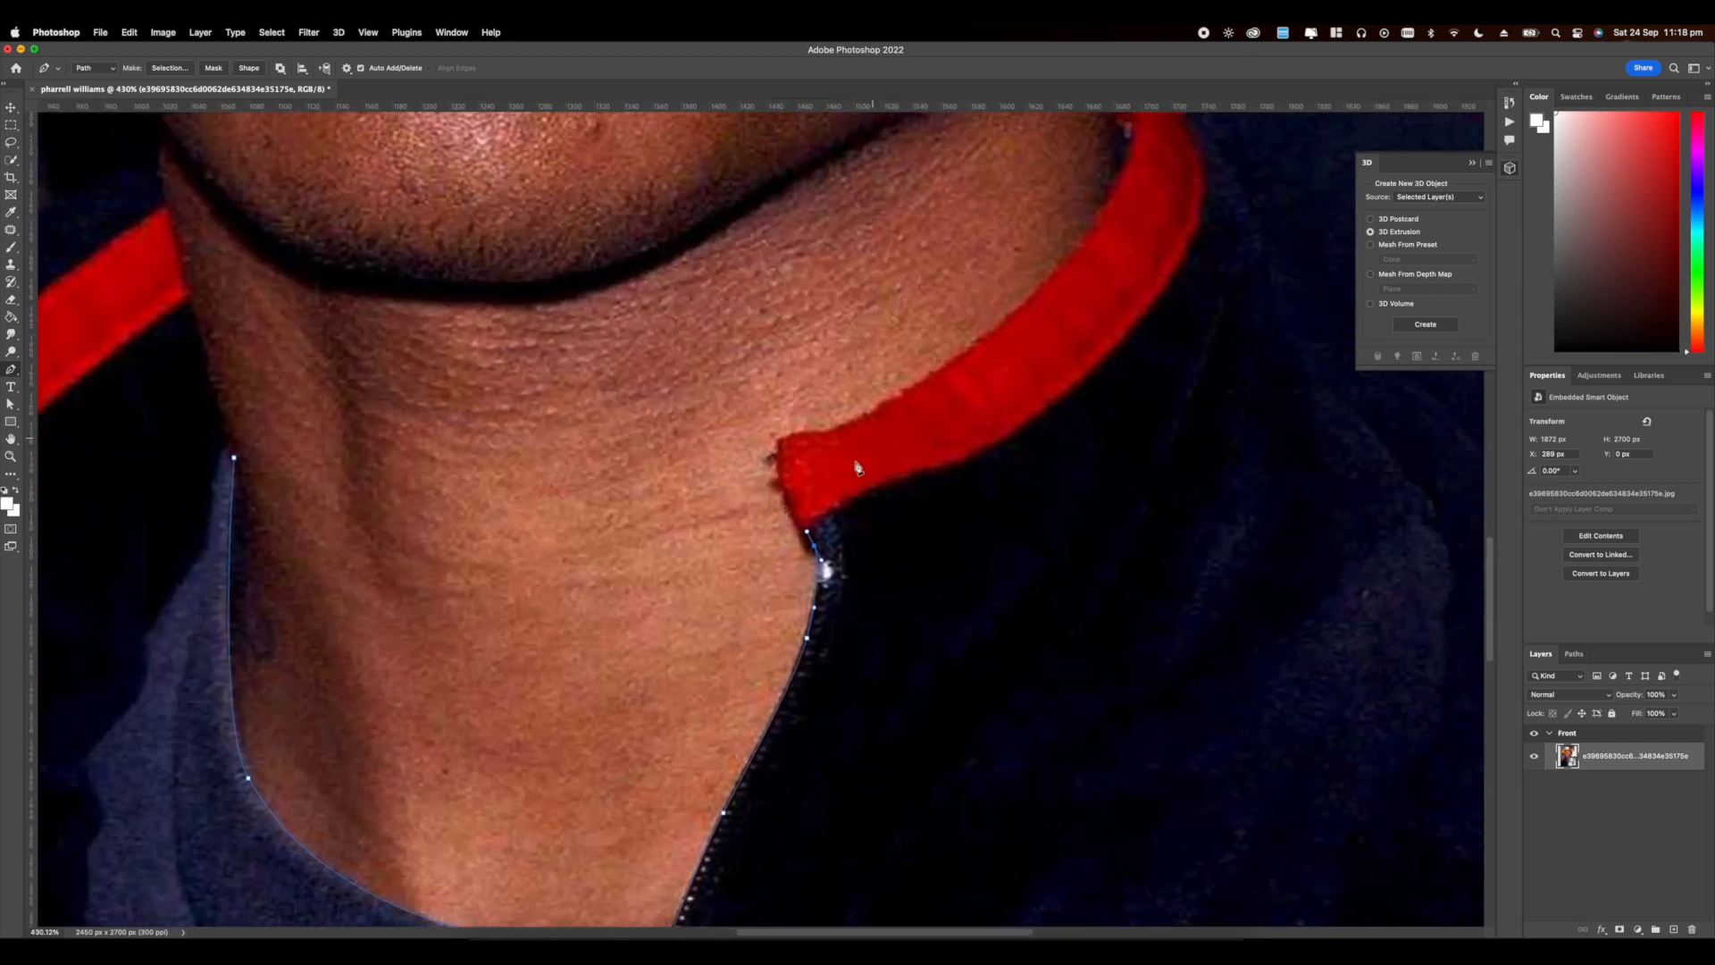
scroll(858, 468, "up", 2)
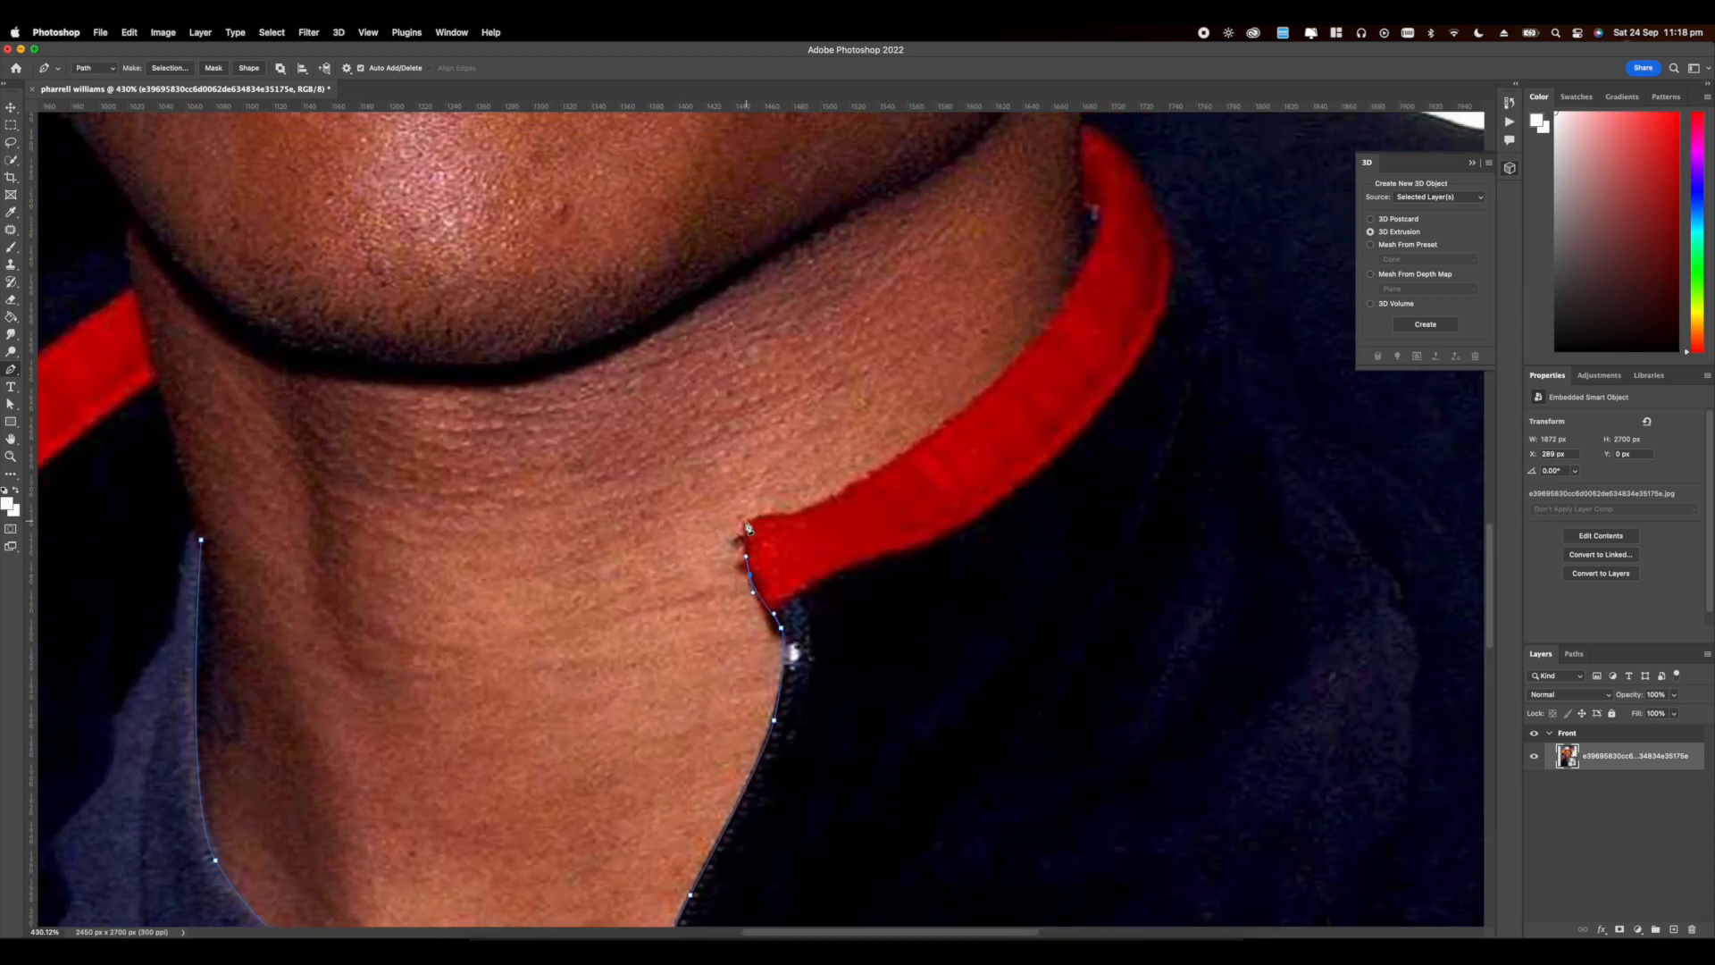
scroll(941, 435, "up", 2)
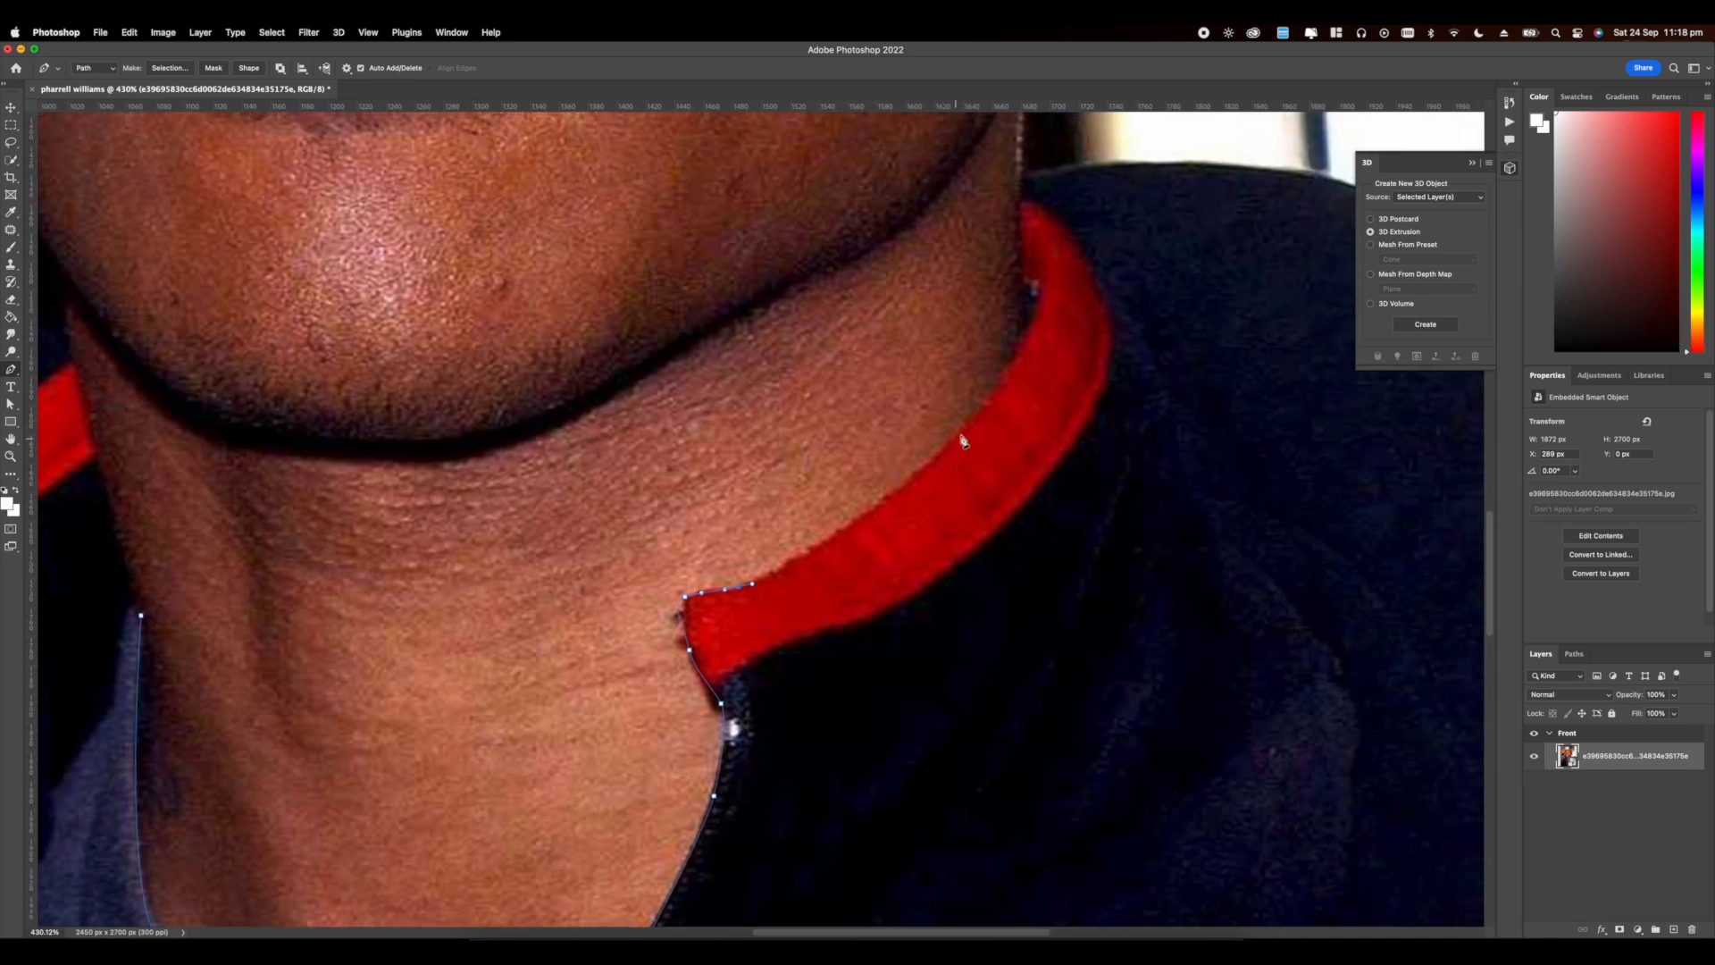
scroll(991, 393, "up", 4)
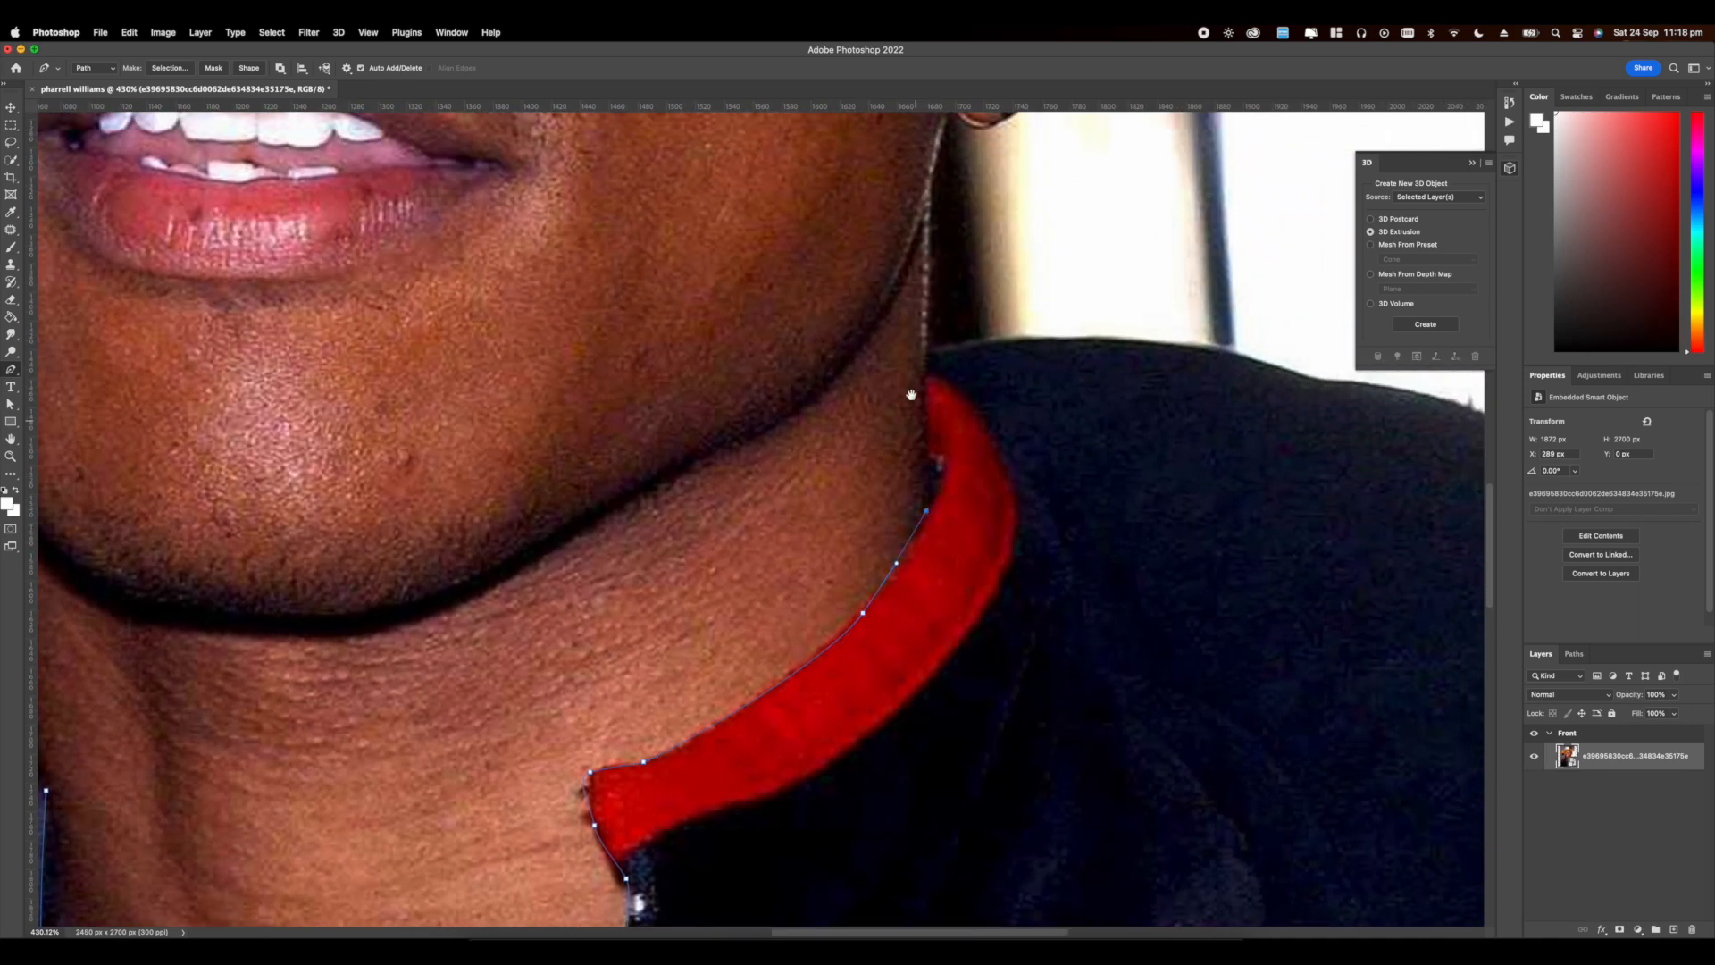
scroll(911, 395, "up", 5)
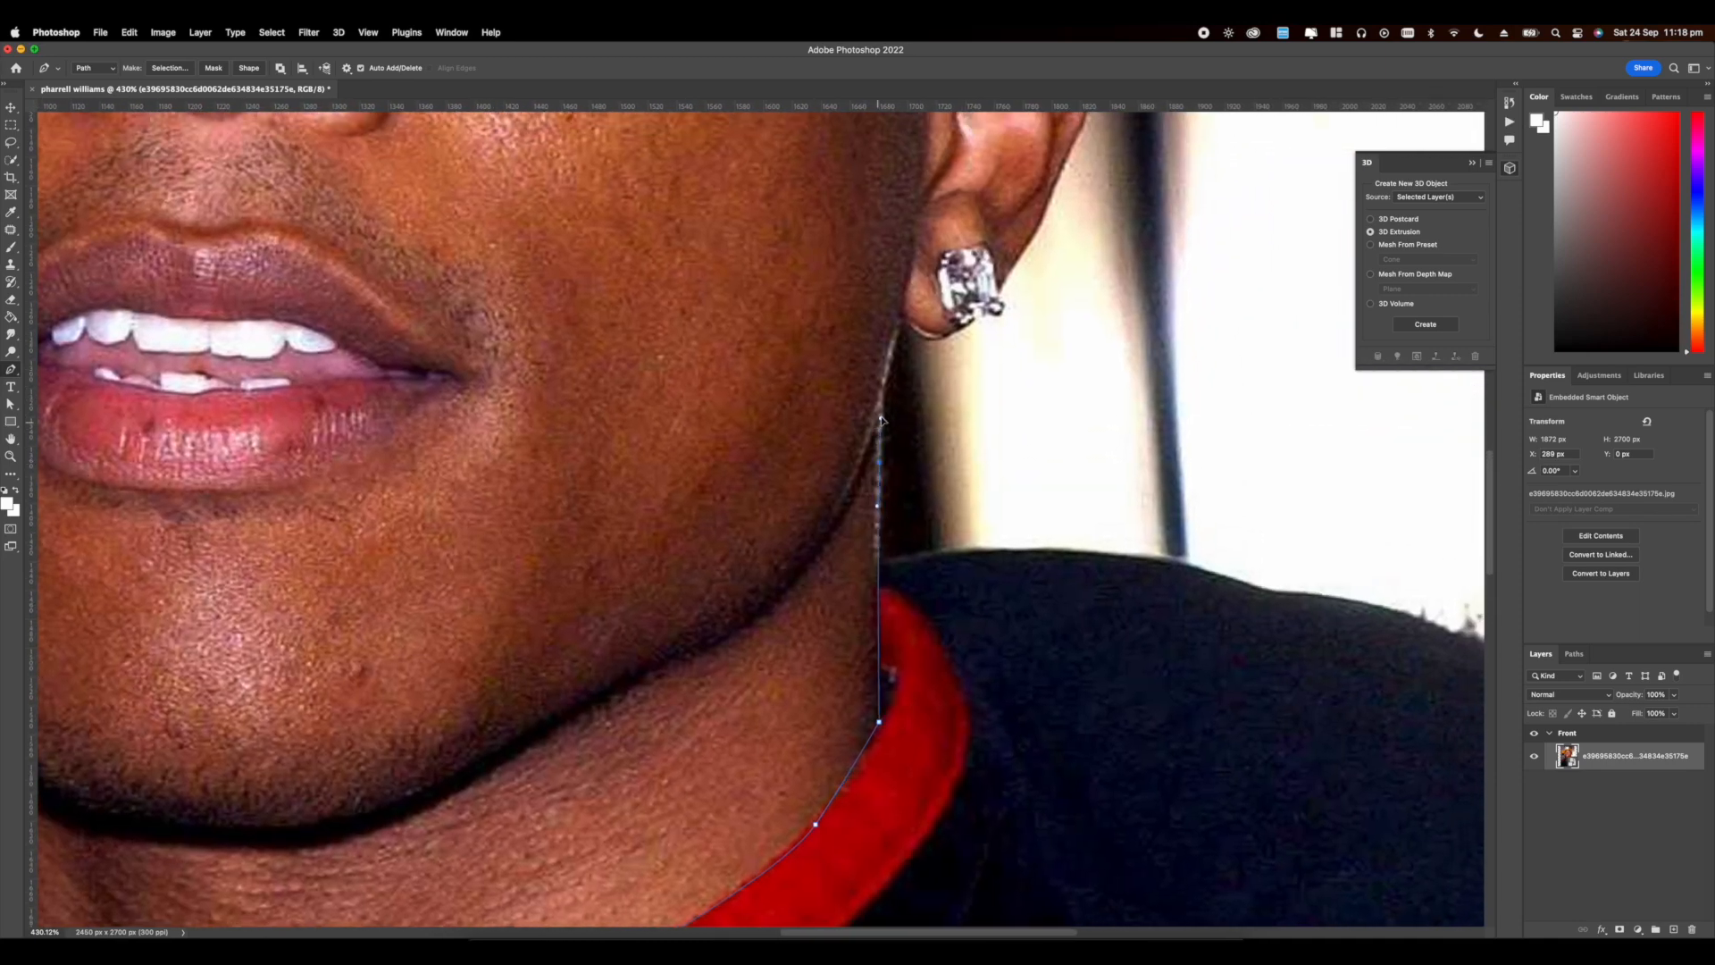
scroll(881, 420, "up", 5)
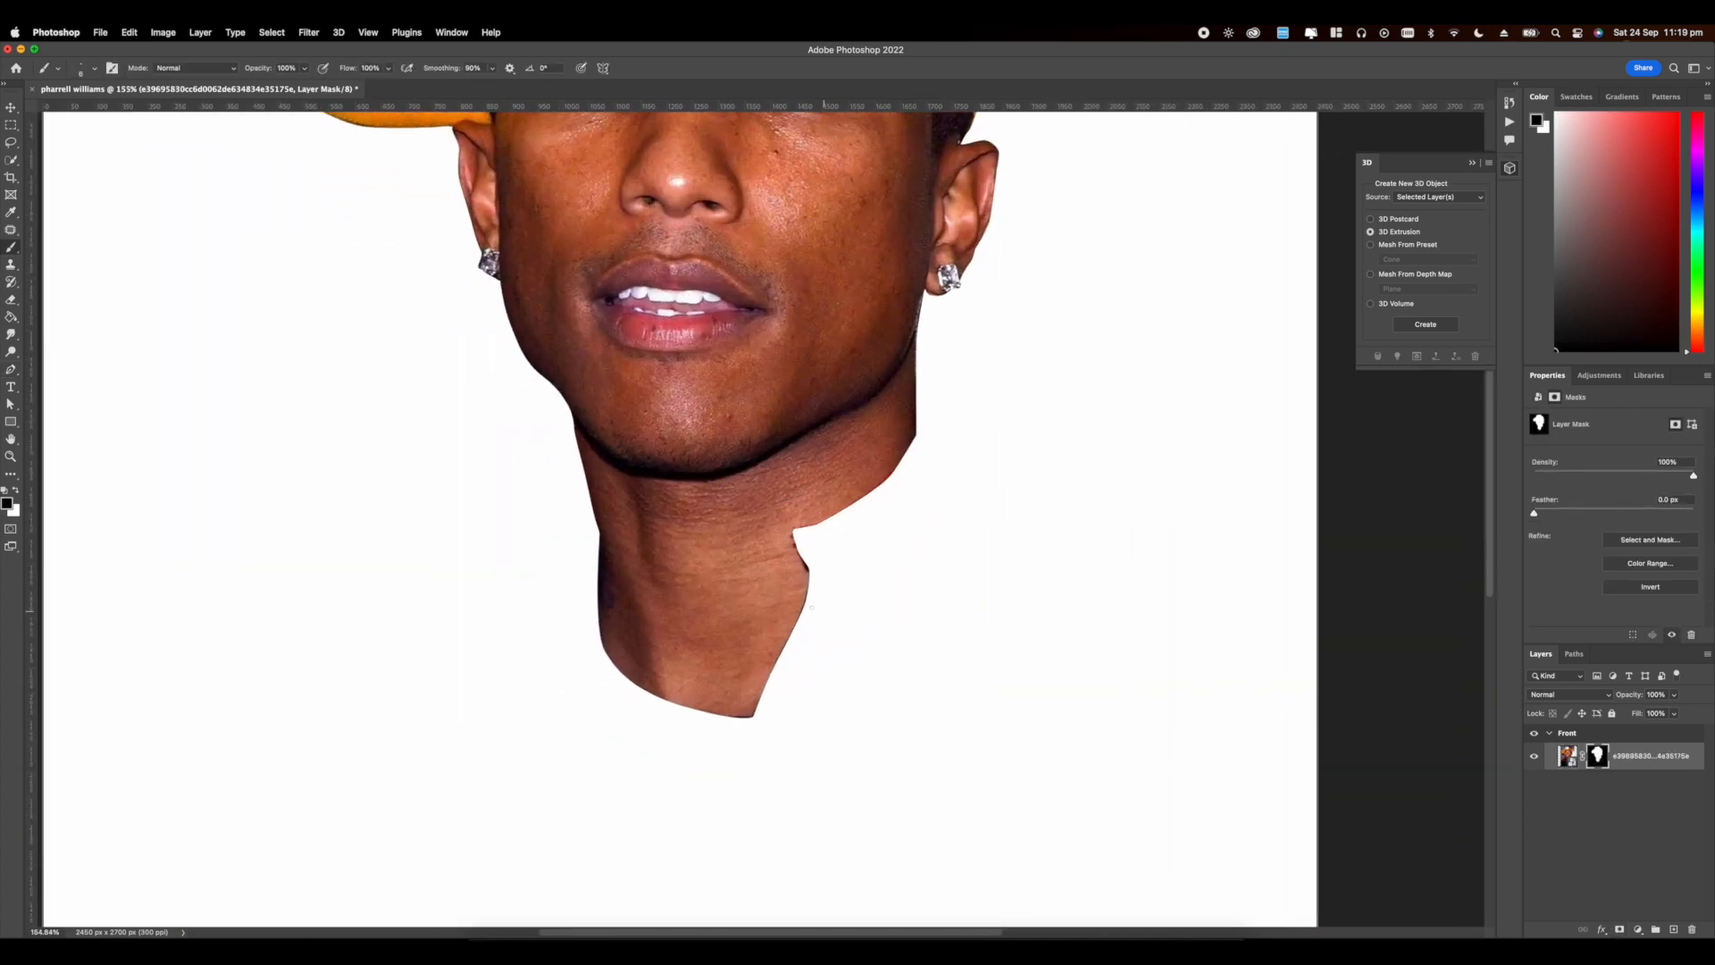
Step: Paint black on the portrait's layer mask, starting with a 67 px hard round brush, to clean up the cutout's edges
right_click(817, 608)
left_click(911, 513)
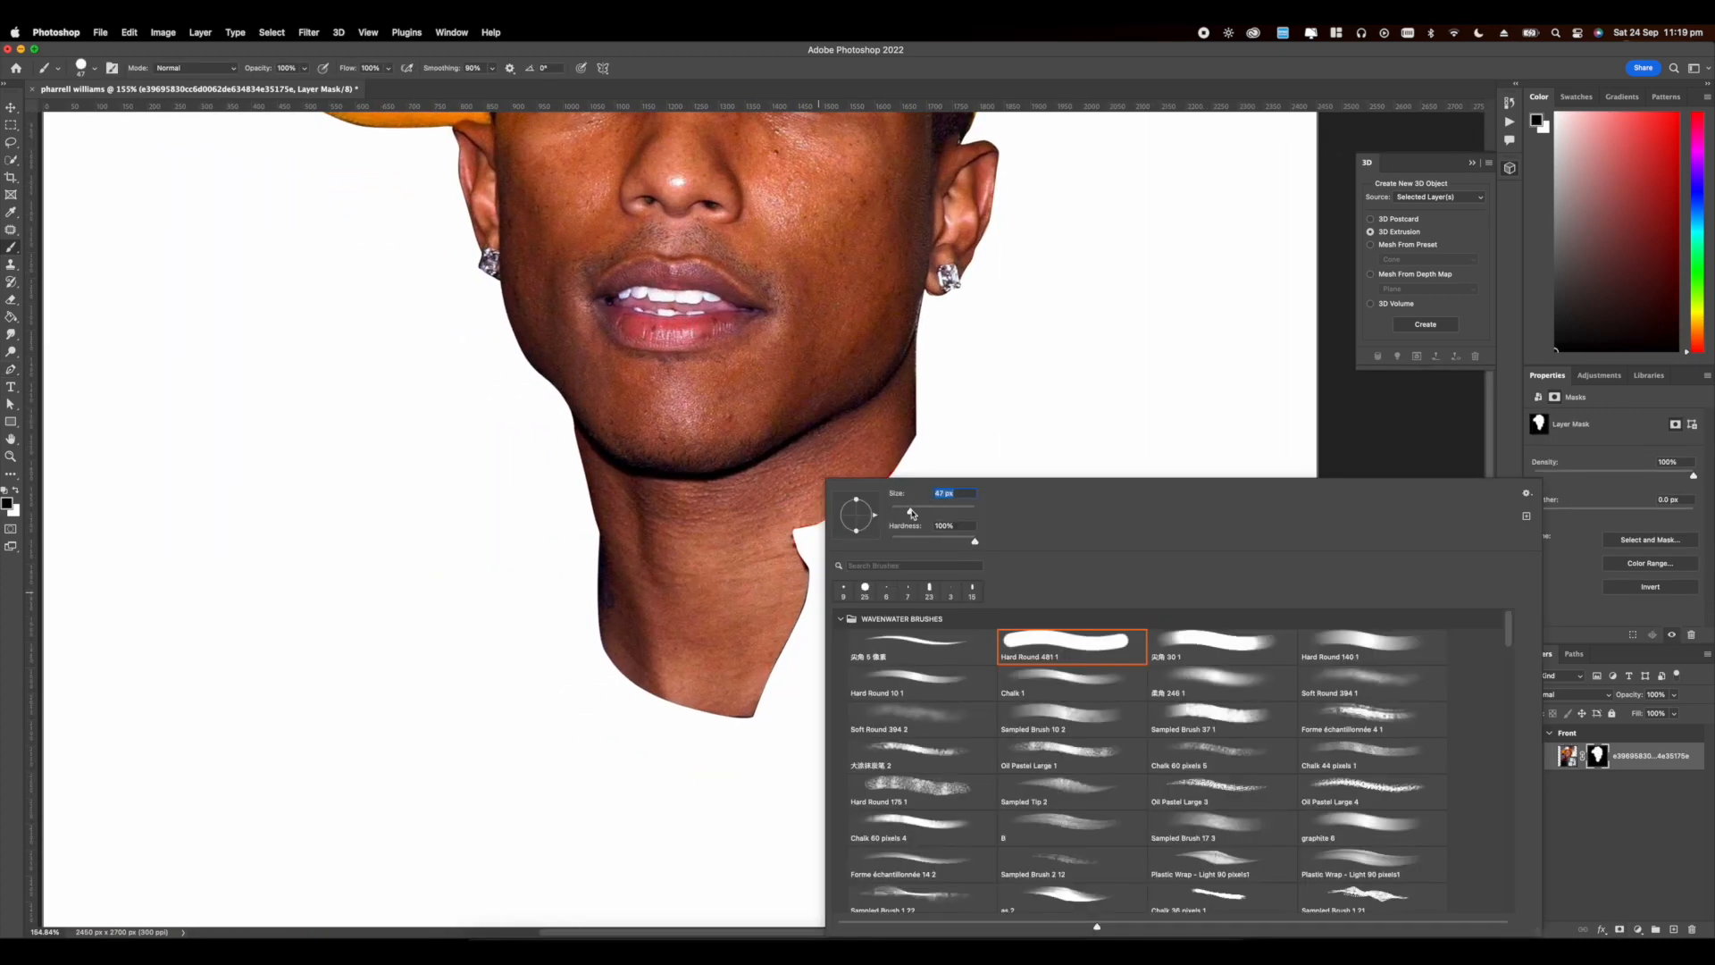
key("Return")
scroll(768, 516, "up", 5)
left_click_drag(624, 417, 696, 506)
mouse_move(568, 640)
left_mouse_down()
mouse_move(840, 648)
mouse_move(969, 618)
left_mouse_up()
mouse_move(1042, 549)
left_mouse_down()
mouse_move(883, 632)
mouse_move(600, 654)
mouse_move(604, 601)
left_mouse_up()
mouse_move(594, 585)
left_mouse_down()
mouse_move(880, 625)
mouse_move(607, 670)
mouse_move(822, 714)
left_mouse_up()
mouse_move(590, 705)
left_mouse_down()
mouse_move(643, 674)
mouse_move(774, 711)
left_mouse_up()
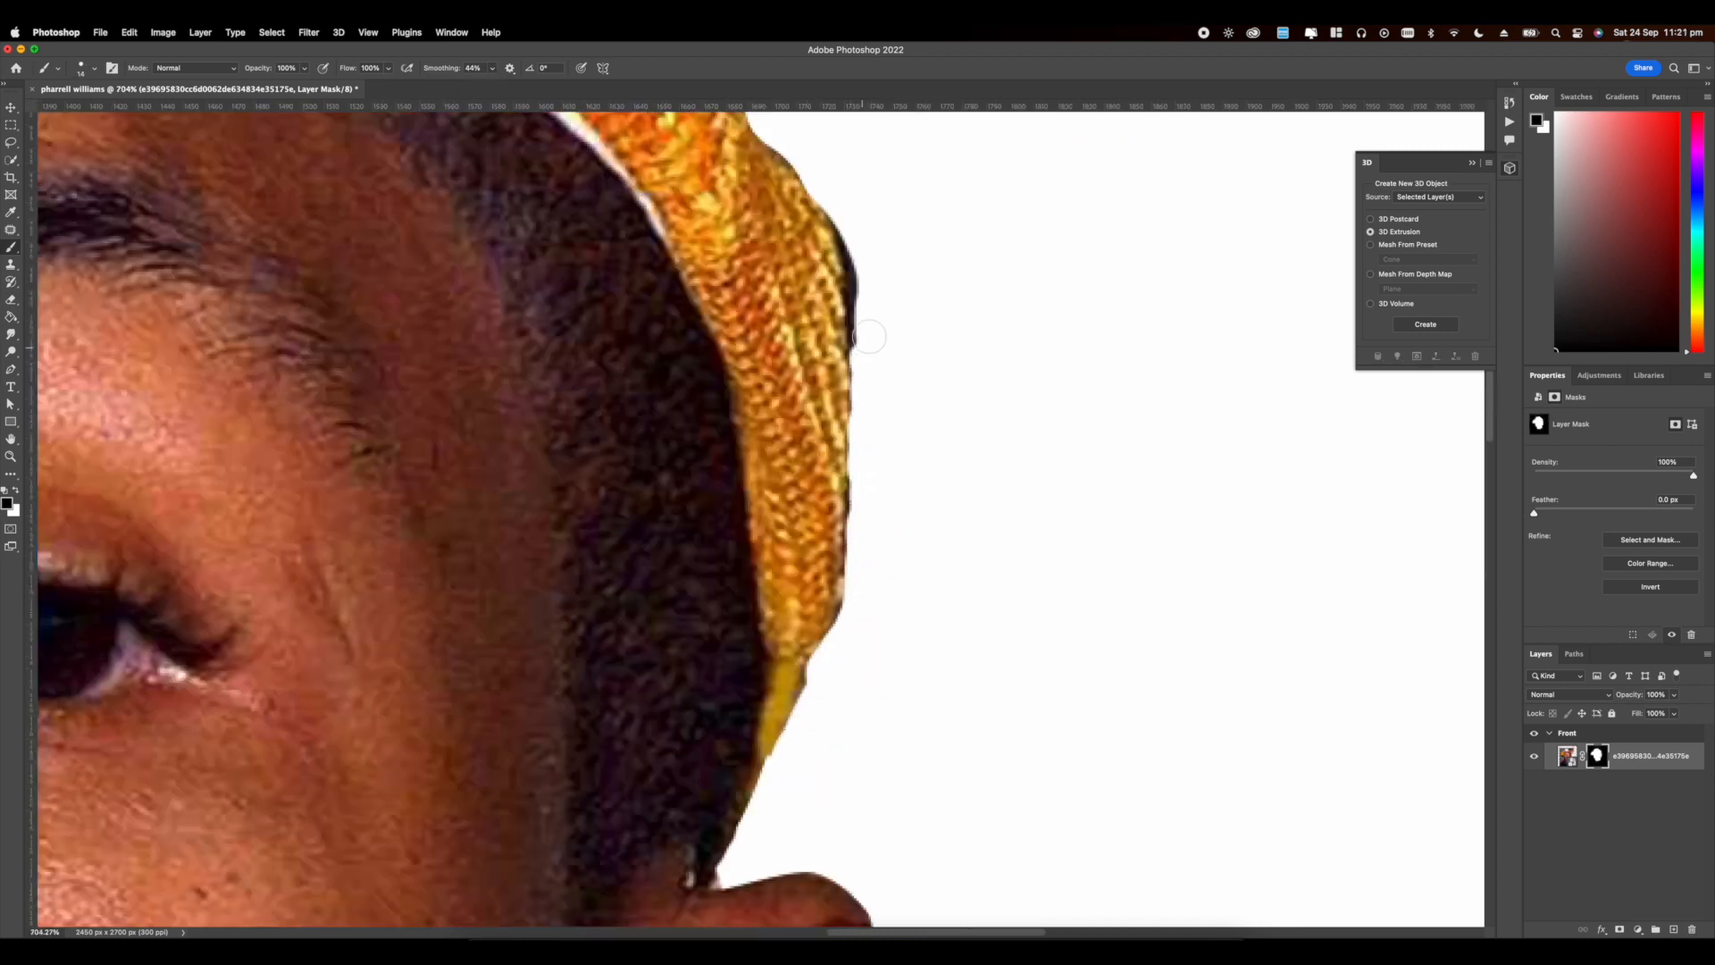
scroll(878, 633, "up", 3)
scroll(802, 623, "up", 4)
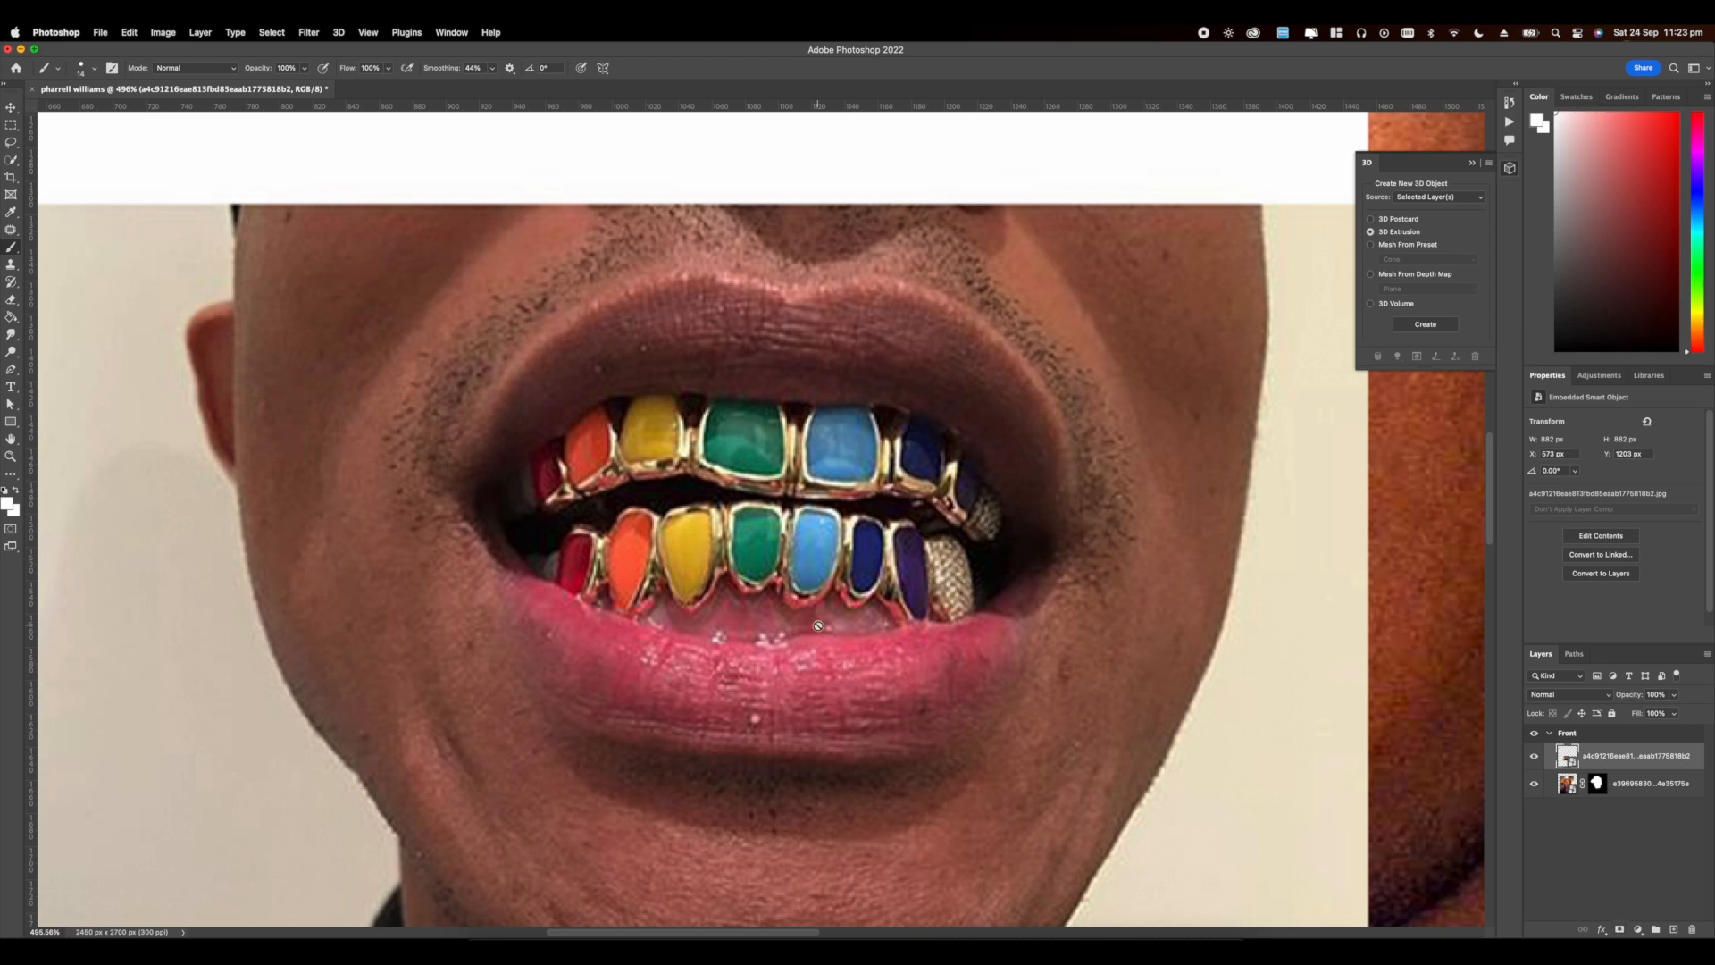
Step: Trace the outer lips around the rainbow grillz with a Pen path, convert it to a selection and add a layer mask
key("p")
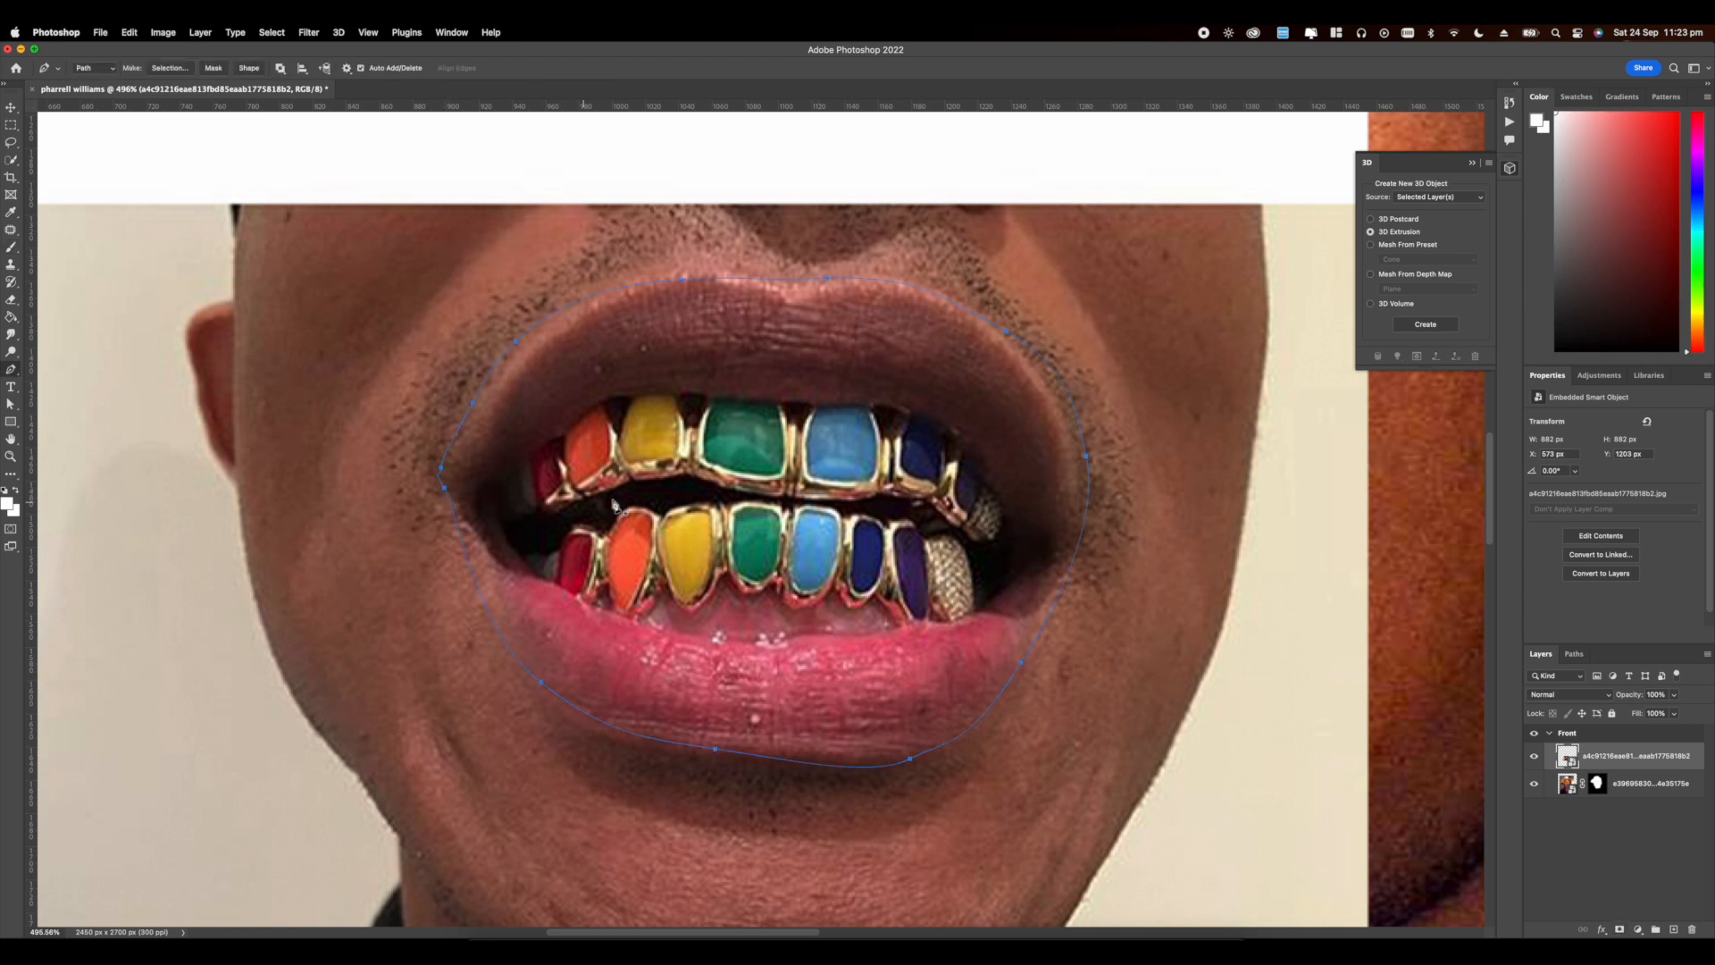
key("super+minus")
key("super+minus")
key("super+minus")
left_click(1619, 929)
key("super+z")
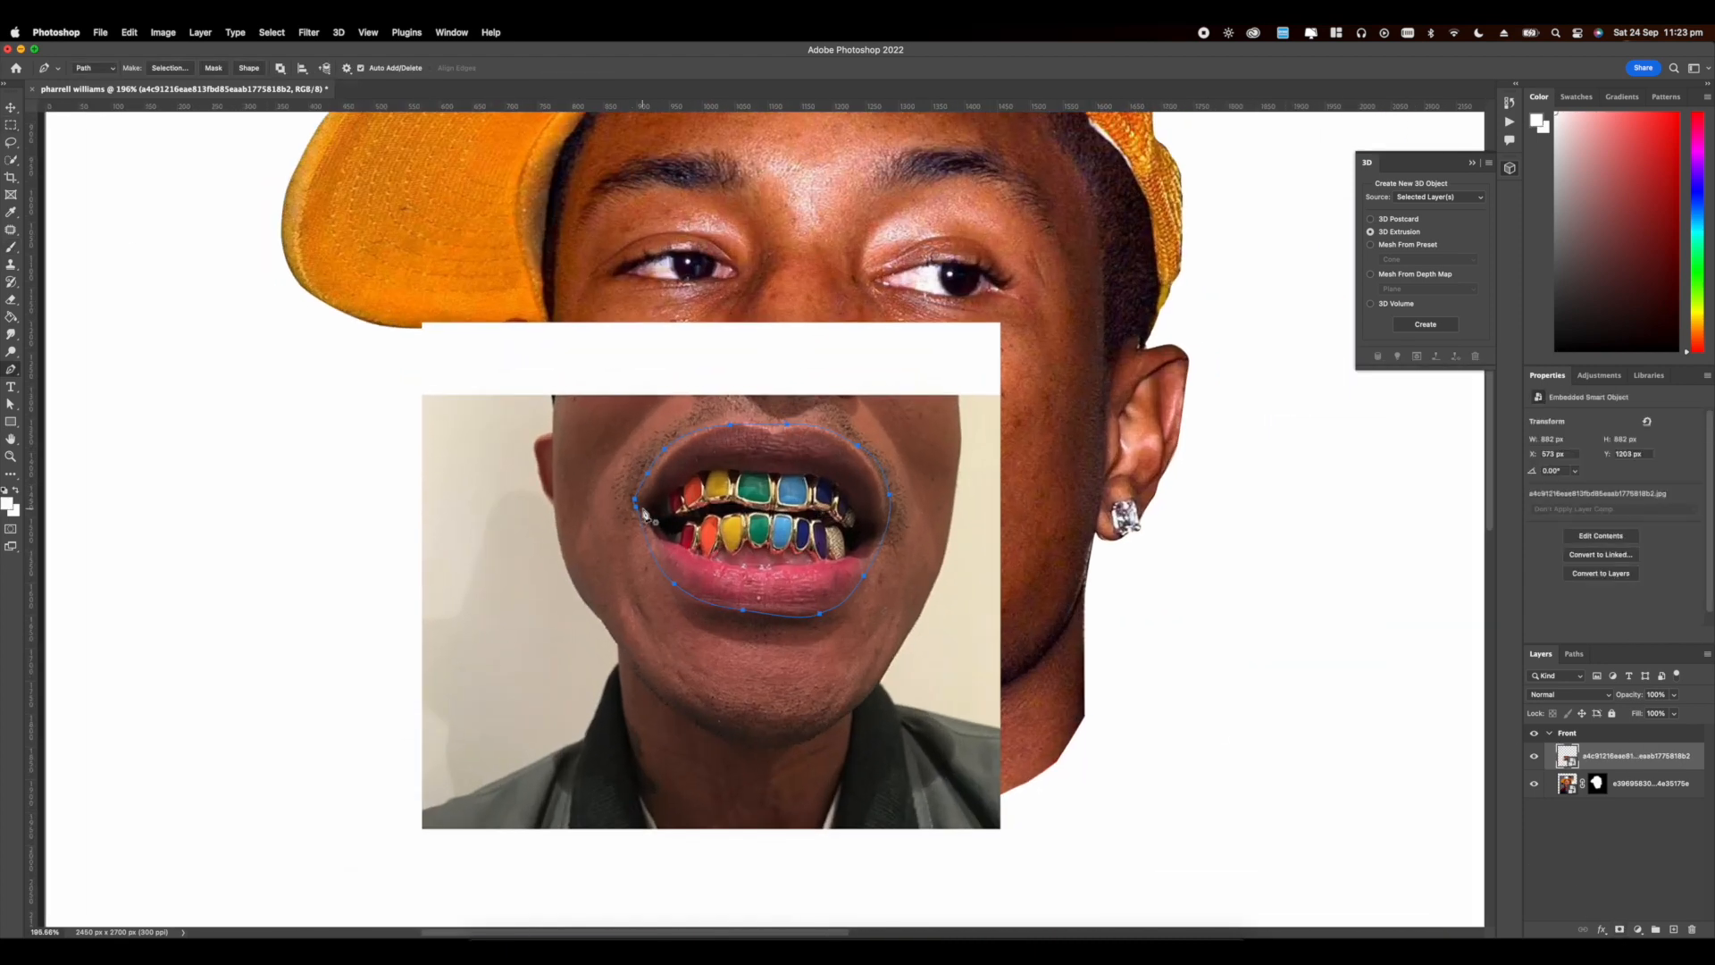
left_click(176, 73)
key("Return")
left_click(1619, 929)
Step: Enlarge and rotate the masked rainbow-grillz mouth and place it over the portrait's mouth
scroll(693, 515, "down", 3)
key("super+t")
left_click_drag(790, 530, 796, 555)
left_click_drag(936, 616, 1051, 617)
left_click_drag(1024, 279, 950, 233)
left_click_drag(831, 500, 792, 532)
key("Return")
scroll(793, 532, "down", 3)
scroll(795, 549, "up", 6)
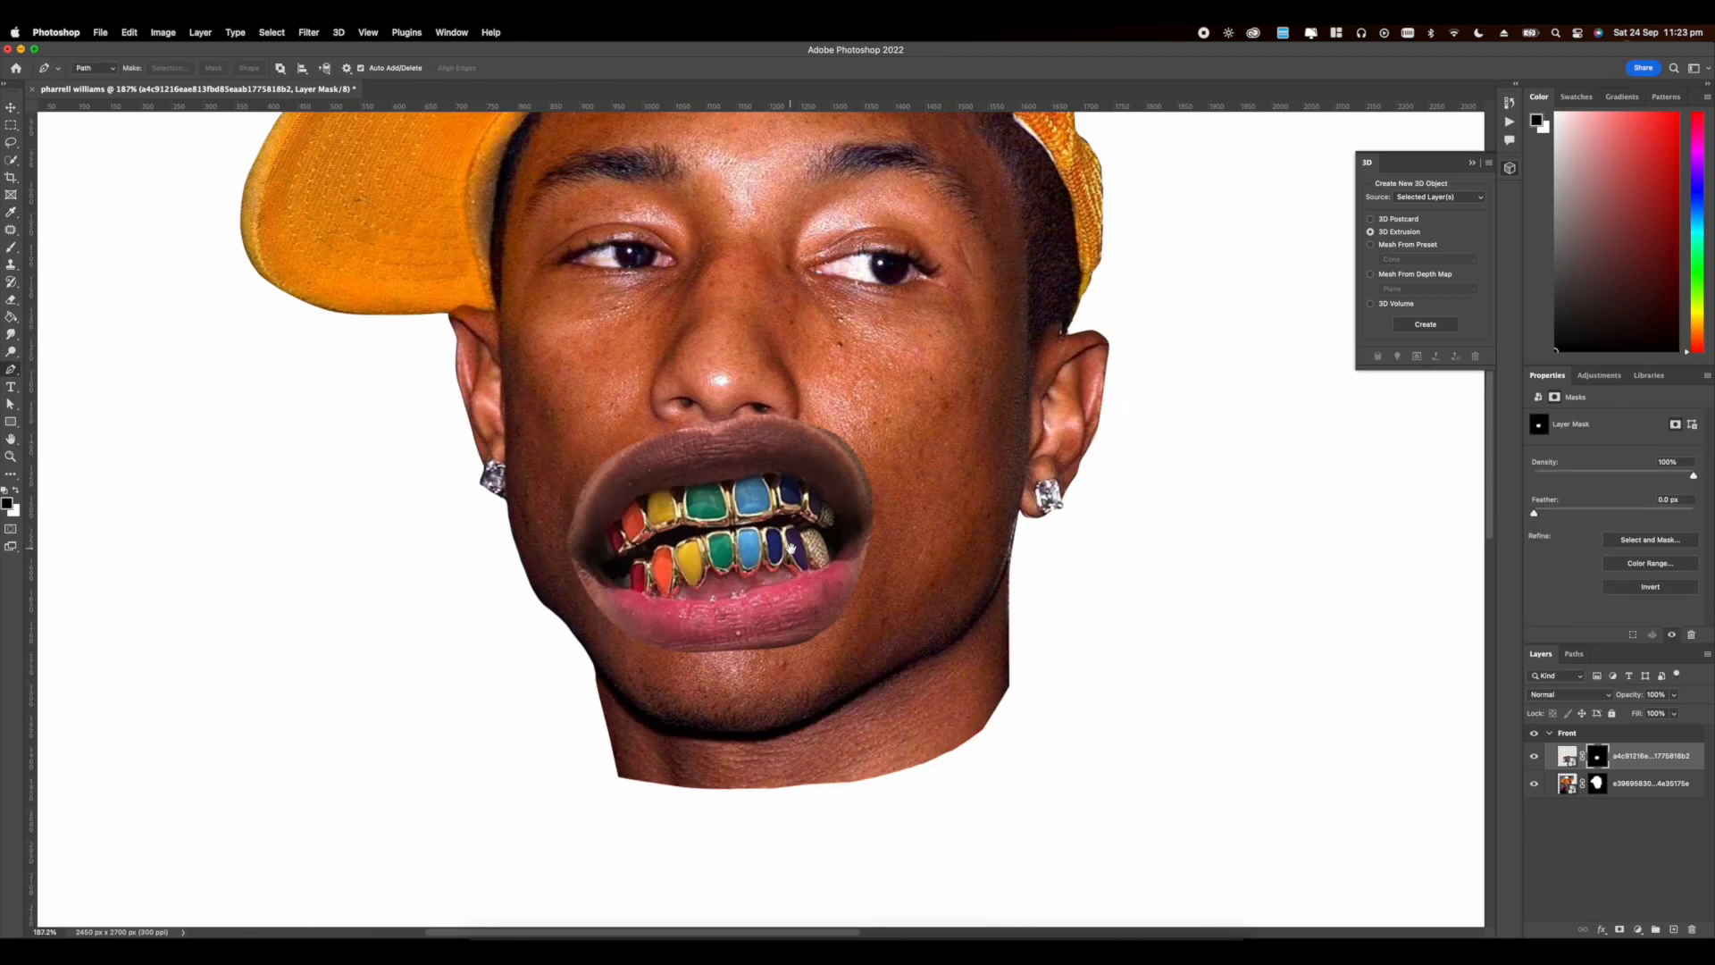
Step: Paint black on the grillz layer mask to hide most of the pasted lips around the rainbow teeth
scroll(757, 533, "up", 8)
scroll(1072, 357, "down", 3)
key("b")
right_click(971, 587)
left_click(524, 286)
mouse_move(368, 476)
left_mouse_down()
mouse_move(1005, 283)
mouse_move(422, 614)
mouse_move(750, 734)
mouse_move(930, 685)
mouse_move(1004, 692)
mouse_move(1070, 389)
mouse_move(959, 330)
mouse_move(367, 448)
mouse_move(381, 543)
mouse_move(518, 682)
mouse_move(822, 688)
mouse_move(1020, 641)
left_mouse_up()
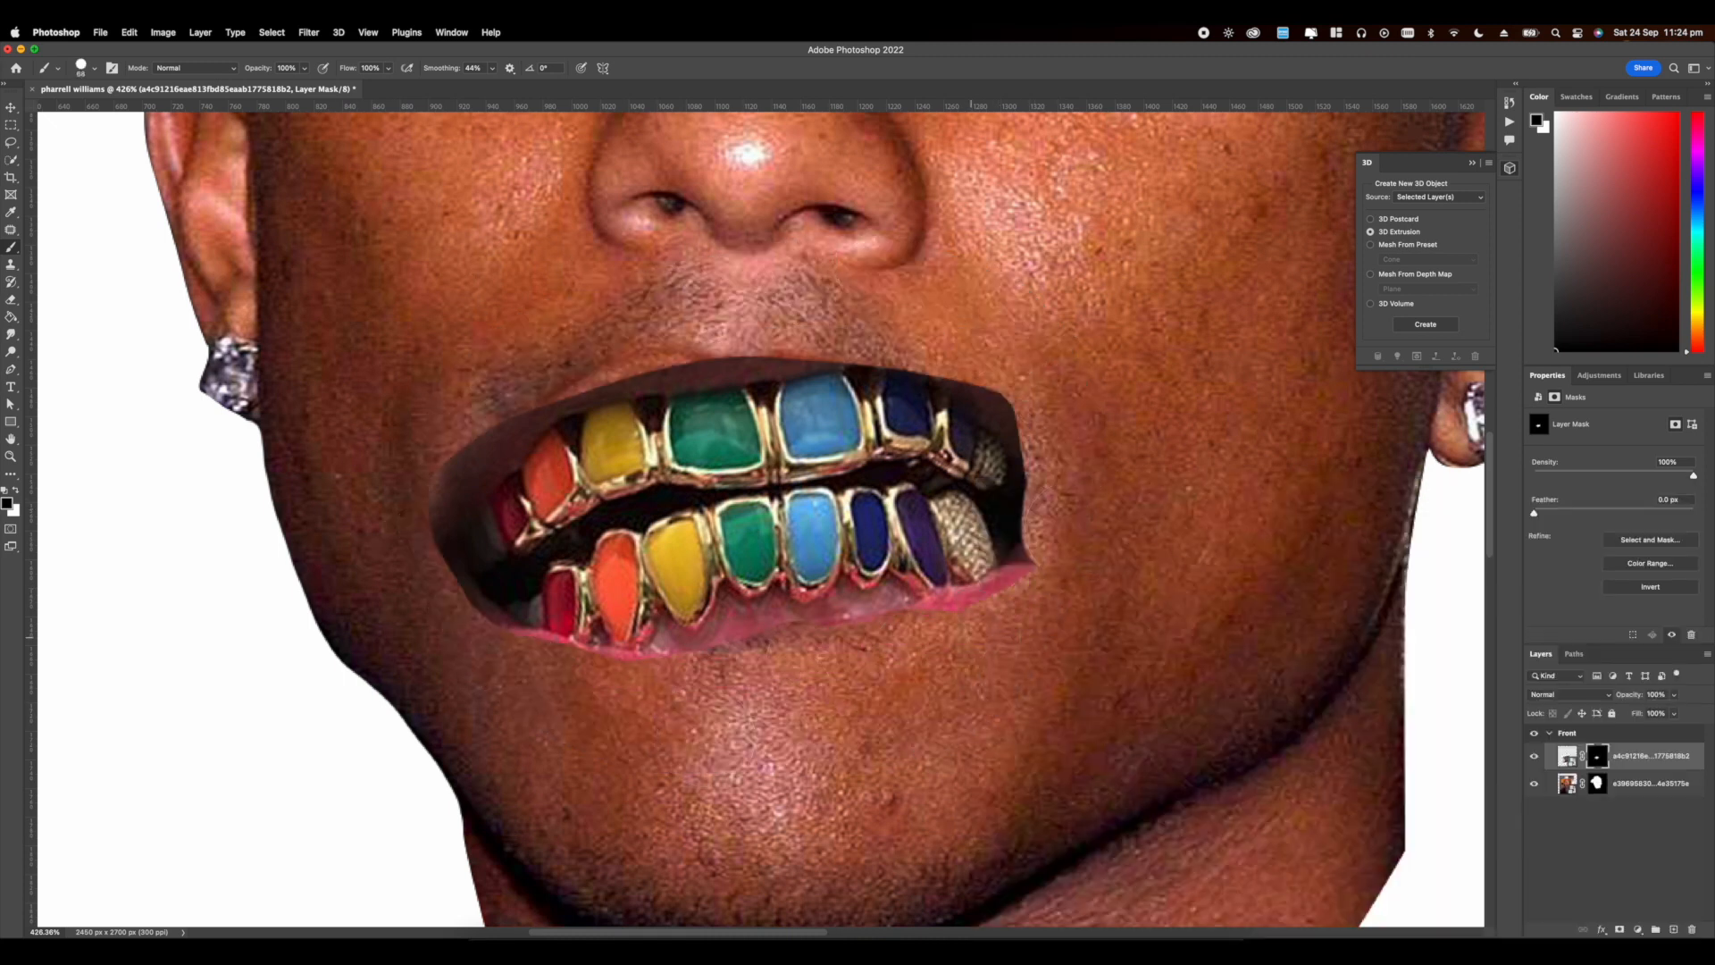
Step: Refine the grillz layer mask with a smaller black brush, trimming closely along the upper and lower edges of the teeth
scroll(909, 688, "down", 3)
scroll(715, 469, "up", 6)
right_click(996, 479)
left_click_drag(1092, 513, 1078, 513)
key("Return")
scroll(626, 536, "left", 5)
left_click_drag(386, 598, 445, 730)
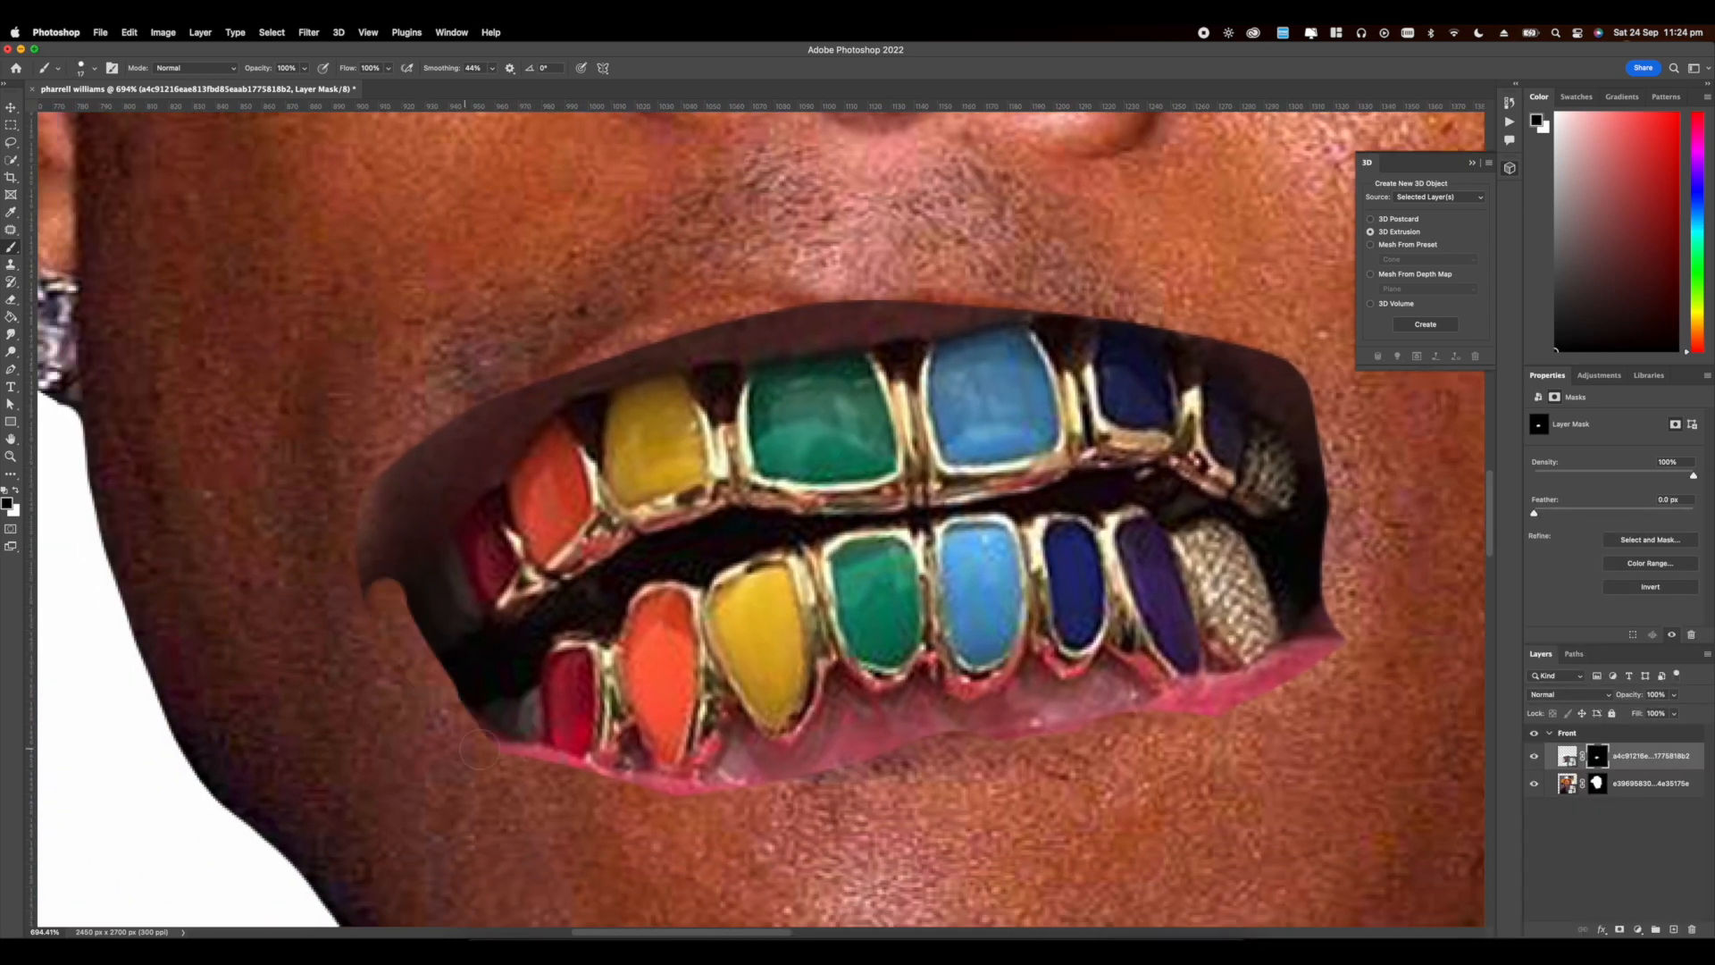
mouse_move(666, 778)
left_mouse_down()
mouse_move(1286, 677)
mouse_move(1313, 536)
mouse_move(1197, 353)
mouse_move(880, 318)
mouse_move(383, 576)
mouse_move(665, 360)
mouse_move(1008, 317)
left_mouse_up()
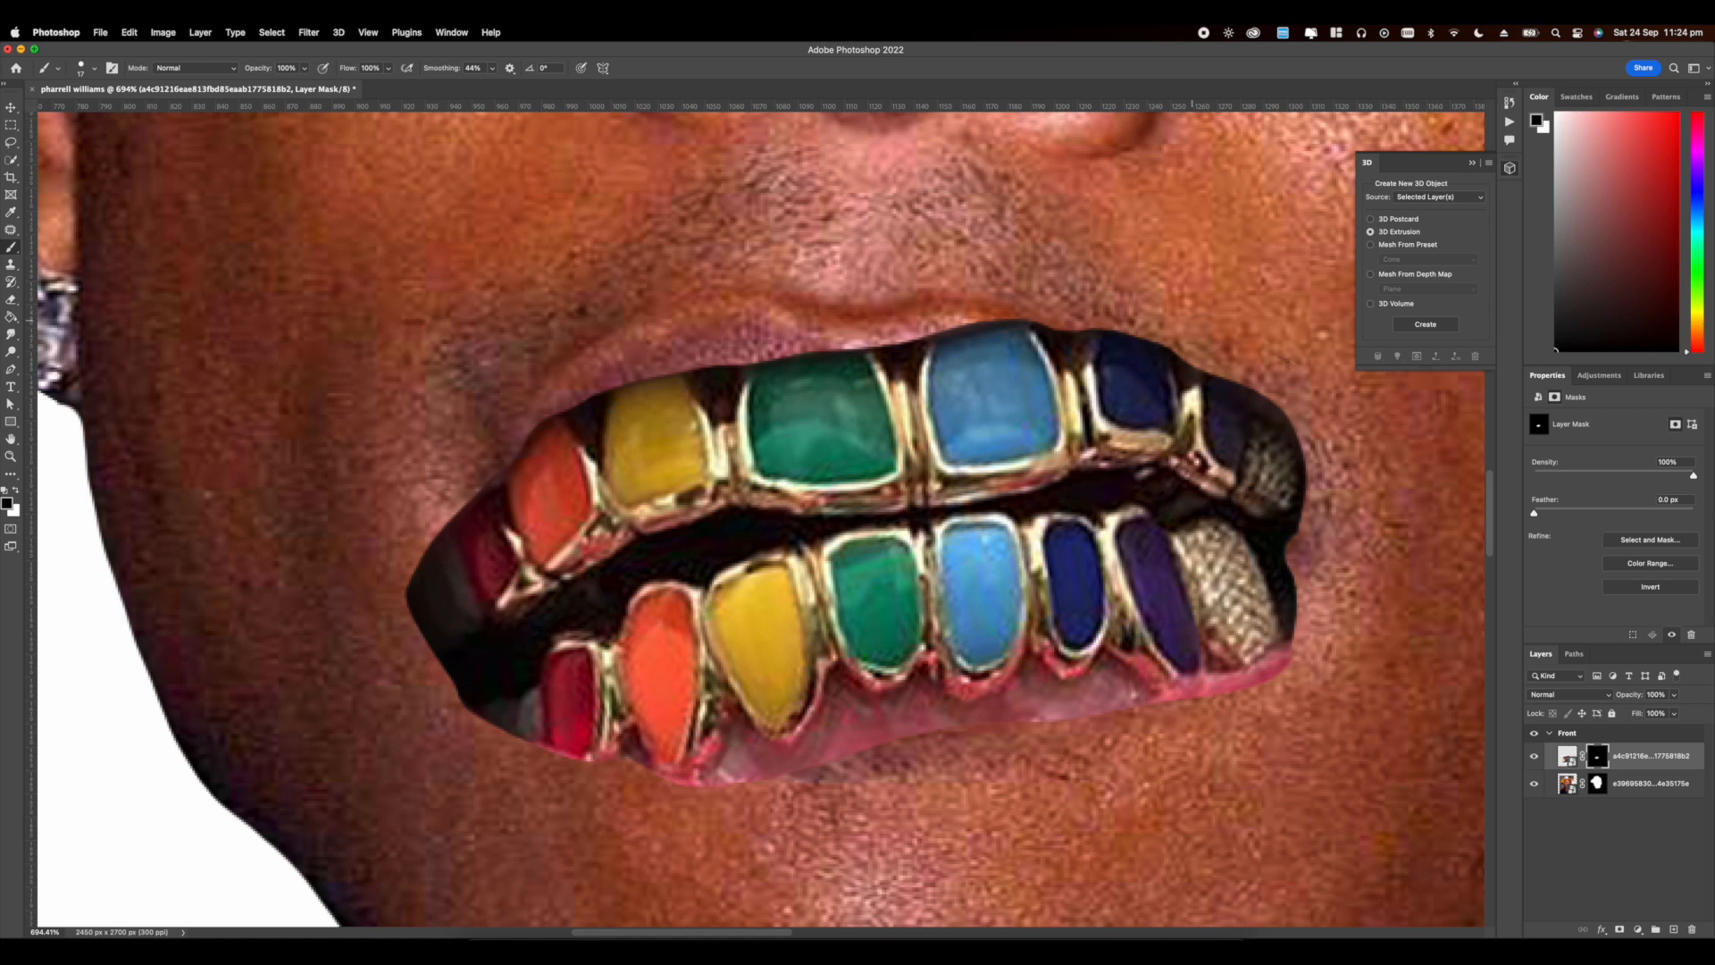
Step: Scale the rainbow grillz layer down and reposition it over the portrait's lip opening
scroll(766, 549, "down", 5)
scroll(770, 657, "right", 2)
left_click(1566, 756)
key("super+t")
scroll(767, 527, "down", 5)
left_click_drag(1065, 637, 936, 637)
left_click_drag(715, 546, 767, 530)
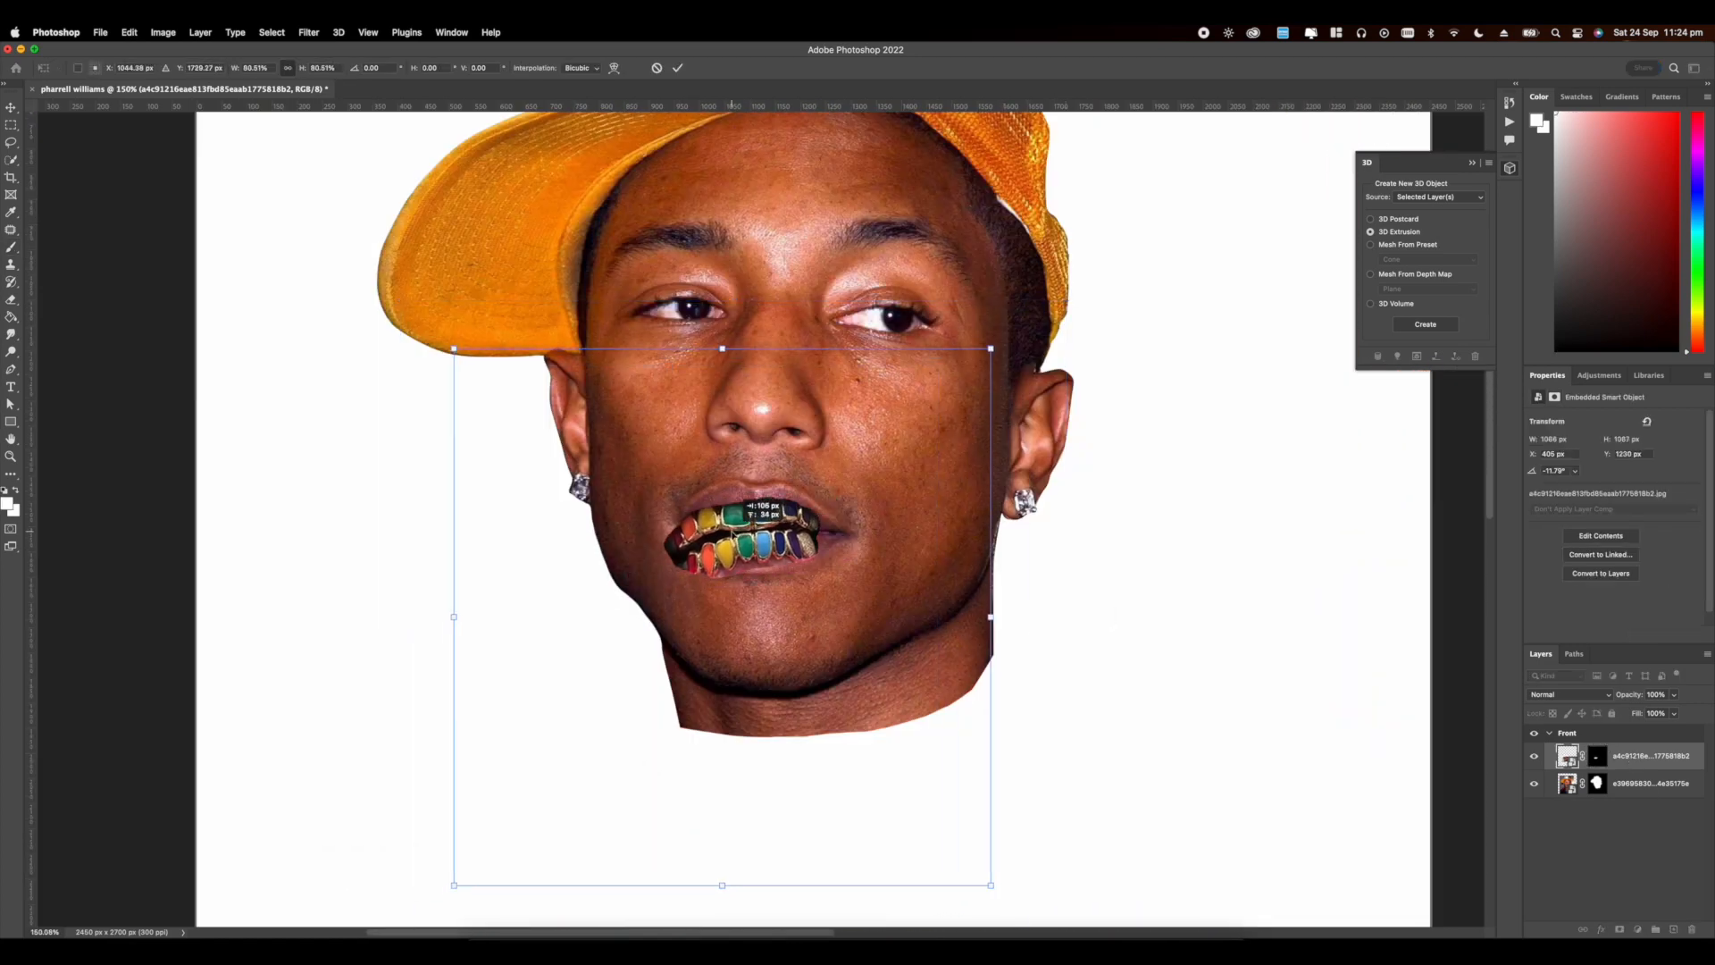
scroll(766, 529, "up", 3)
left_click_drag(923, 393, 937, 385)
key("Return")
Step: Flip the rainbow grillz horizontally, then scale and rotate them to follow the angle of the portrait's mouth
key("super+t")
right_click(893, 657)
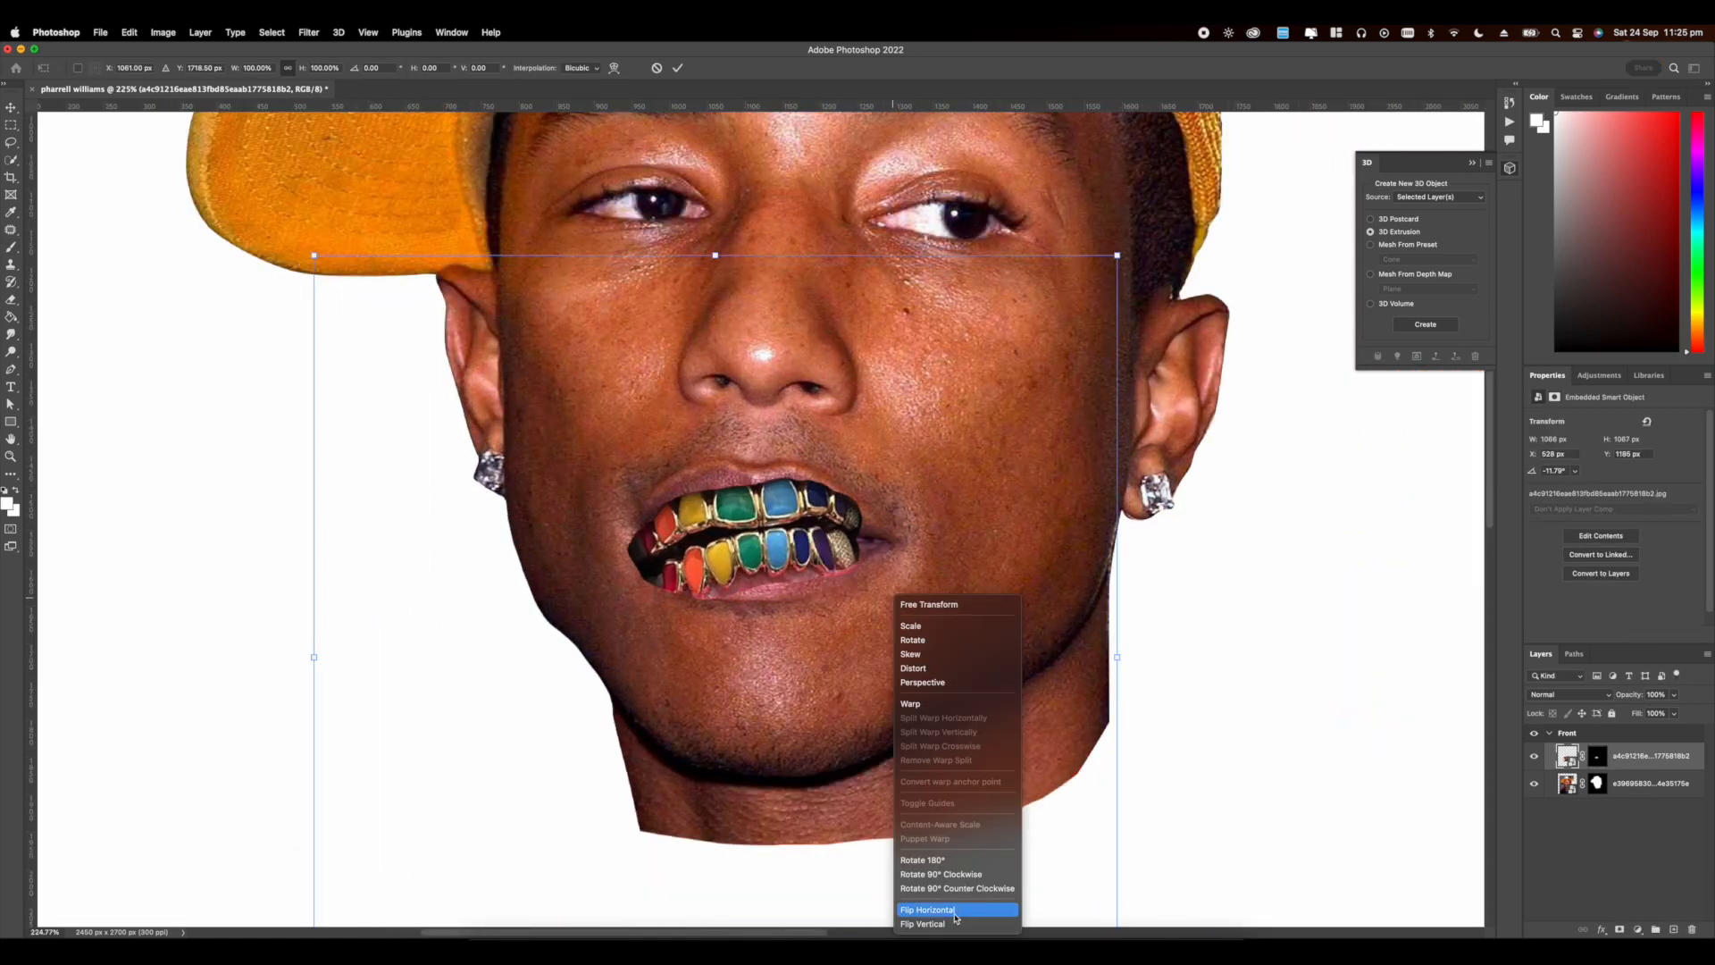
left_click(937, 910)
left_click_drag(752, 536, 801, 536)
left_click_drag(1197, 679, 1191, 585)
left_click_drag(741, 472, 796, 460)
left_click_drag(1122, 153, 1114, 202)
left_click_drag(787, 518, 771, 500)
left_click_drag(1113, 170, 1052, 279)
left_click_drag(758, 538, 787, 489)
left_click_drag(1101, 207, 1111, 214)
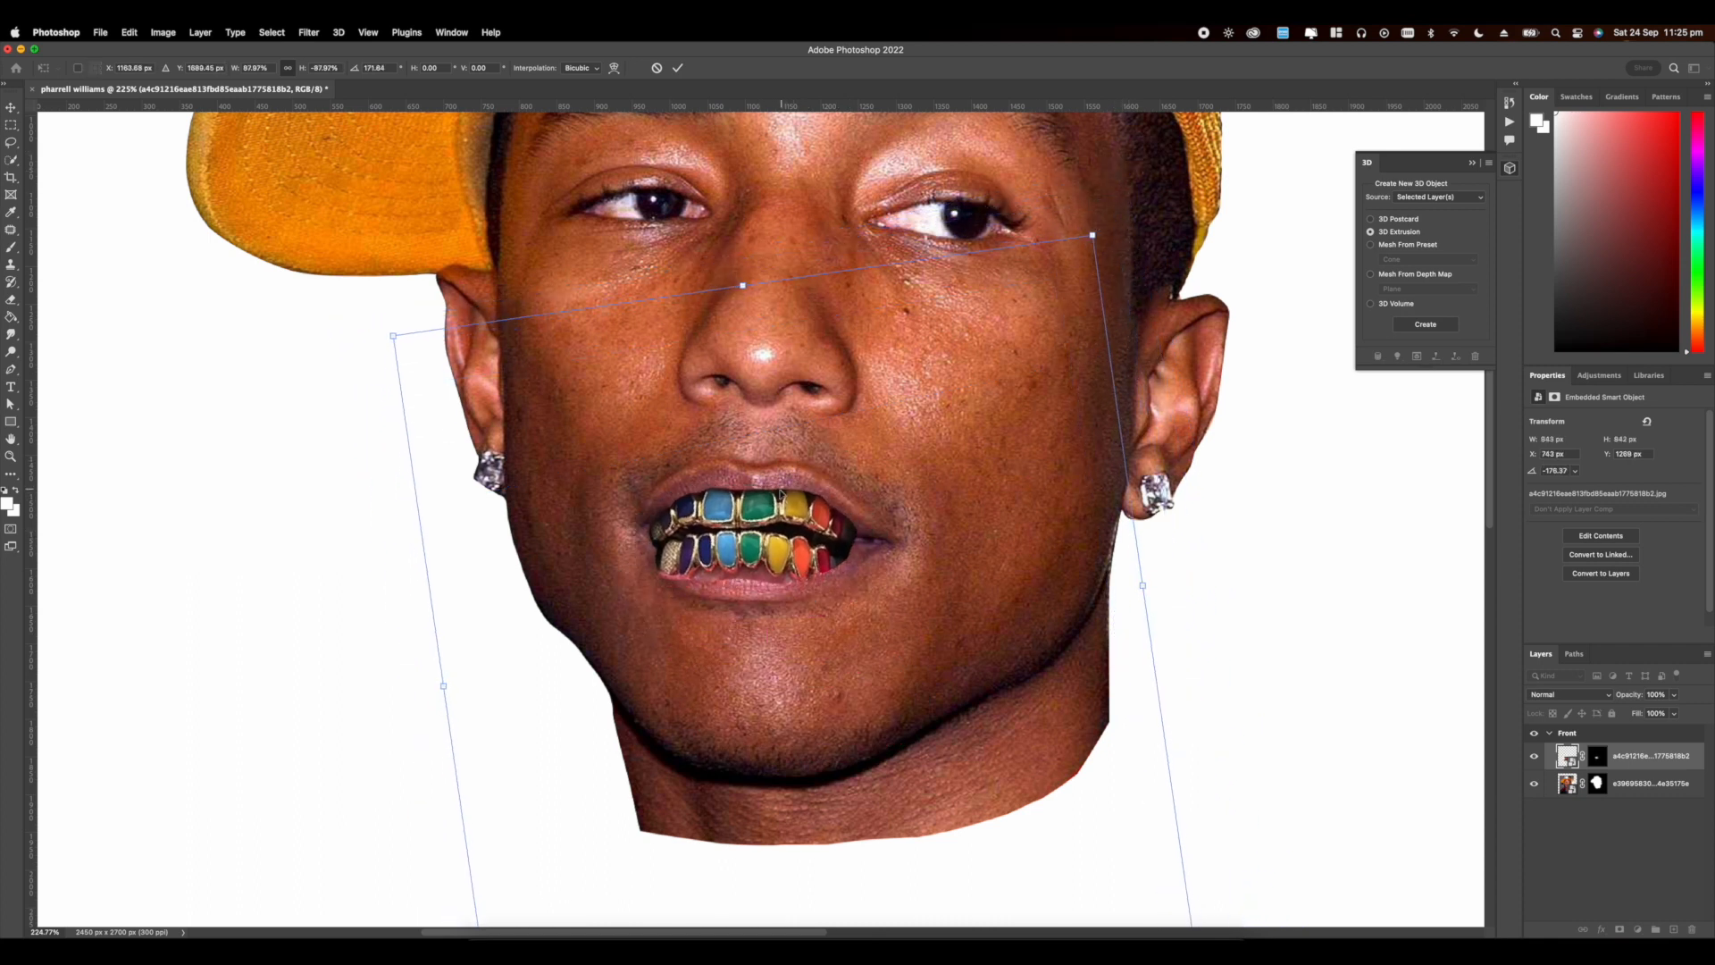
left_click_drag(778, 493, 783, 487)
key("Return")
left_click(1674, 695)
left_click_drag(1677, 712, 1646, 715)
scroll(806, 536, "up", 3)
right_click(1599, 758)
right_click(1644, 757)
left_click(1526, 384)
left_click(1620, 929)
scroll(766, 530, "up", 6)
key("super+z")
key("super+z")
Step: Restore the rainbow grillz layer to 100% opacity and convert it to a smart object
left_click(1675, 696)
left_click_drag(1674, 714, 1709, 713)
right_click(1601, 754)
right_click(1637, 757)
left_click(1517, 387)
Step: Resize the rainbow grillz smart object and shift it to fit within the portrait's lips
key("super+t")
left_click_drag(991, 527, 960, 526)
mouse_move(774, 494)
left_mouse_down()
mouse_move(759, 628)
mouse_move(759, 522)
mouse_move(743, 528)
left_mouse_up()
key("Return")
key("b")
scroll(742, 529, "up", 3)
key("super+t")
left_click_drag(1087, 575, 1101, 577)
left_click_drag(746, 740, 746, 720)
mouse_move(670, 645)
left_mouse_down()
mouse_move(659, 626)
mouse_move(662, 643)
left_mouse_up()
key("Return")
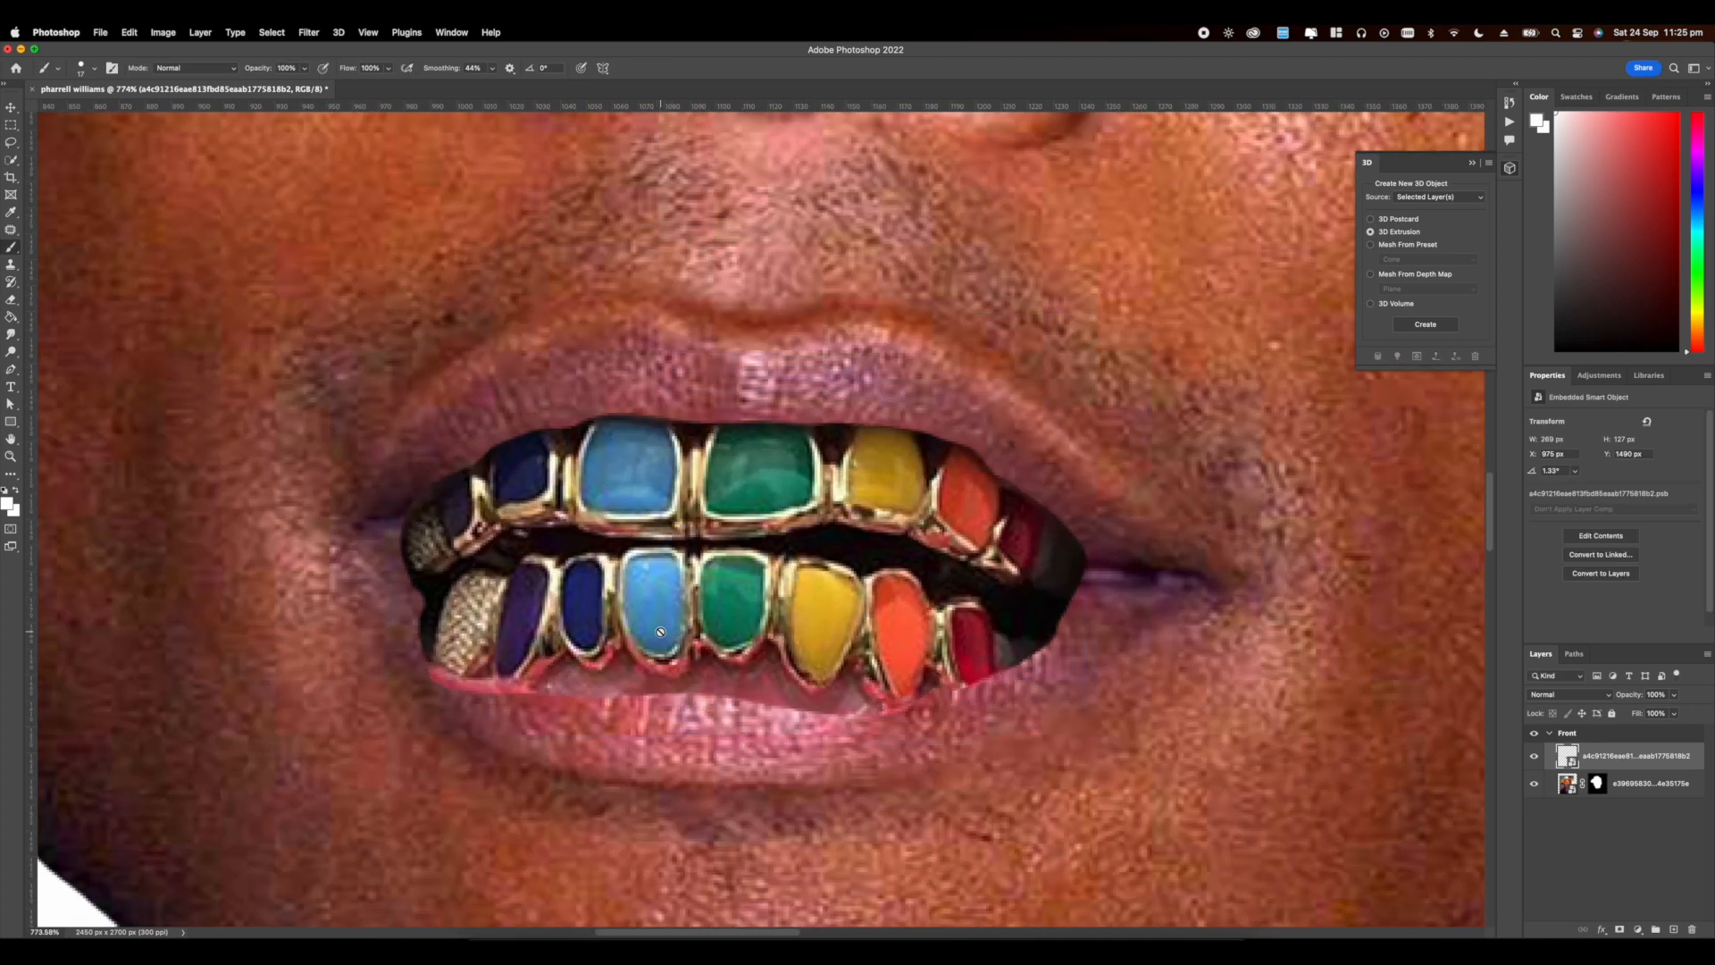
Step: Lower the rainbow grillz layer's opacity to about 66%, add a layer mask and choose a small brush
scroll(742, 540, "up", 4)
scroll(742, 540, "right", 2)
left_click(1674, 695)
scroll(768, 536, "right", 2)
mouse_move(1677, 714)
left_mouse_down()
mouse_move(1649, 714)
mouse_move(1680, 713)
left_mouse_up()
left_click(1675, 695)
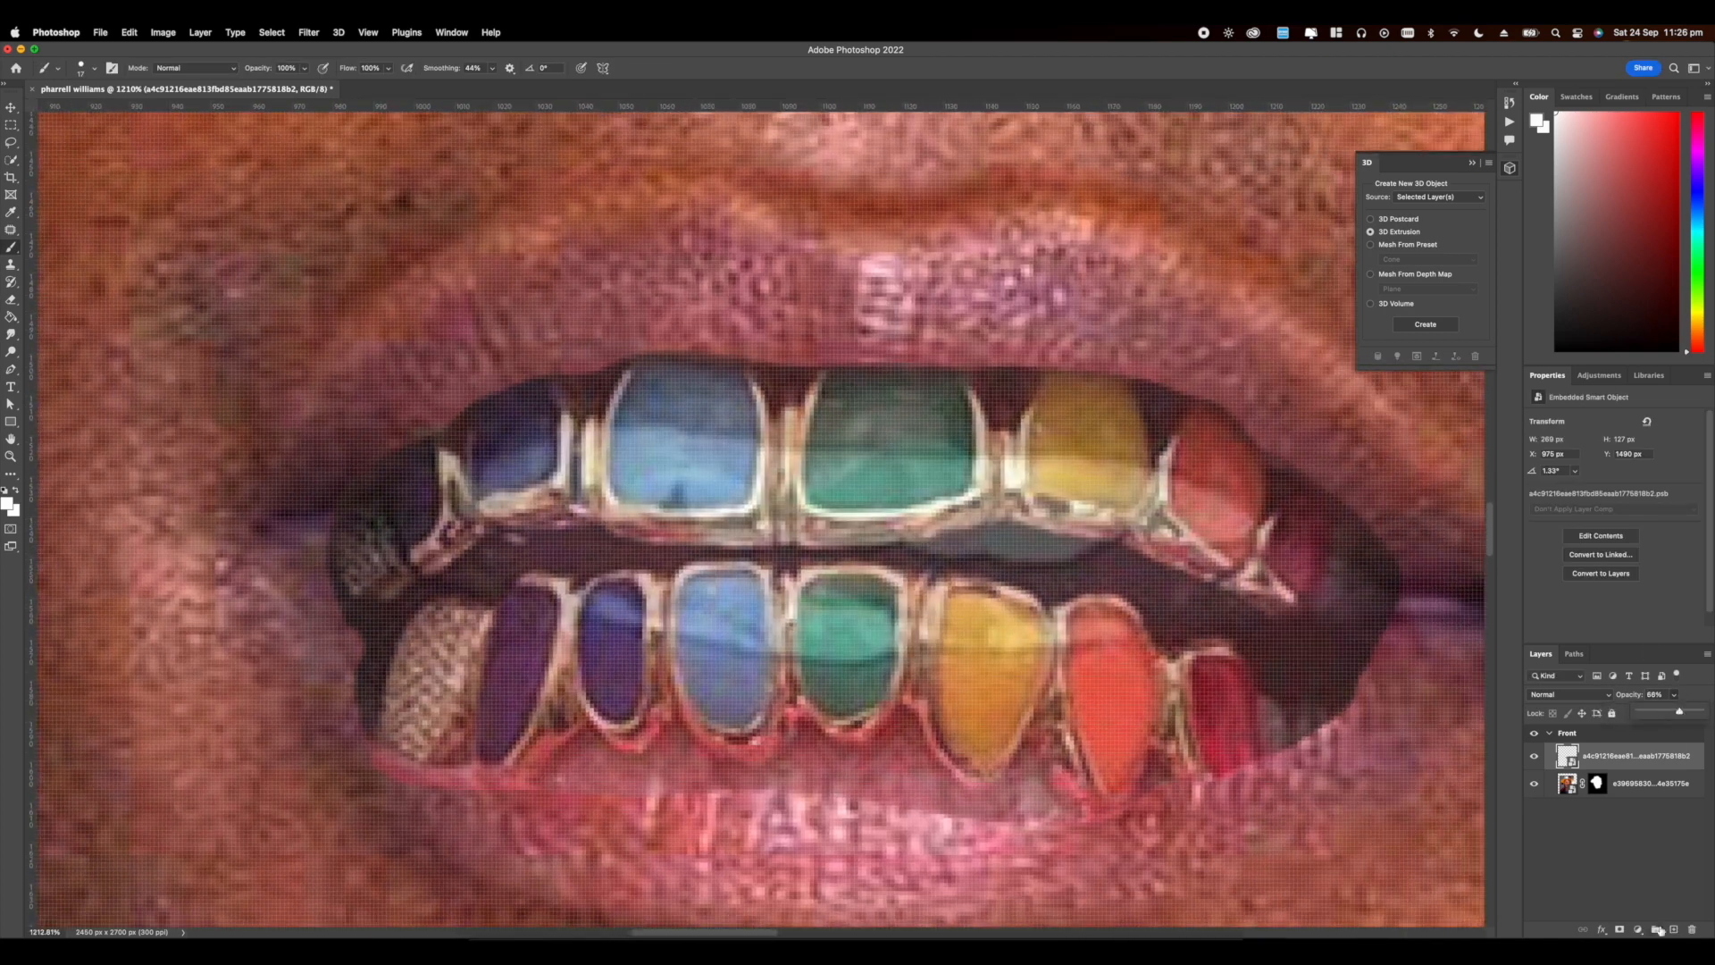
left_click(1619, 929)
scroll(1005, 511, "down", 4)
scroll(1004, 511, "up", 3)
right_click(1004, 511)
left_click_drag(1069, 512, 1065, 512)
key("Return")
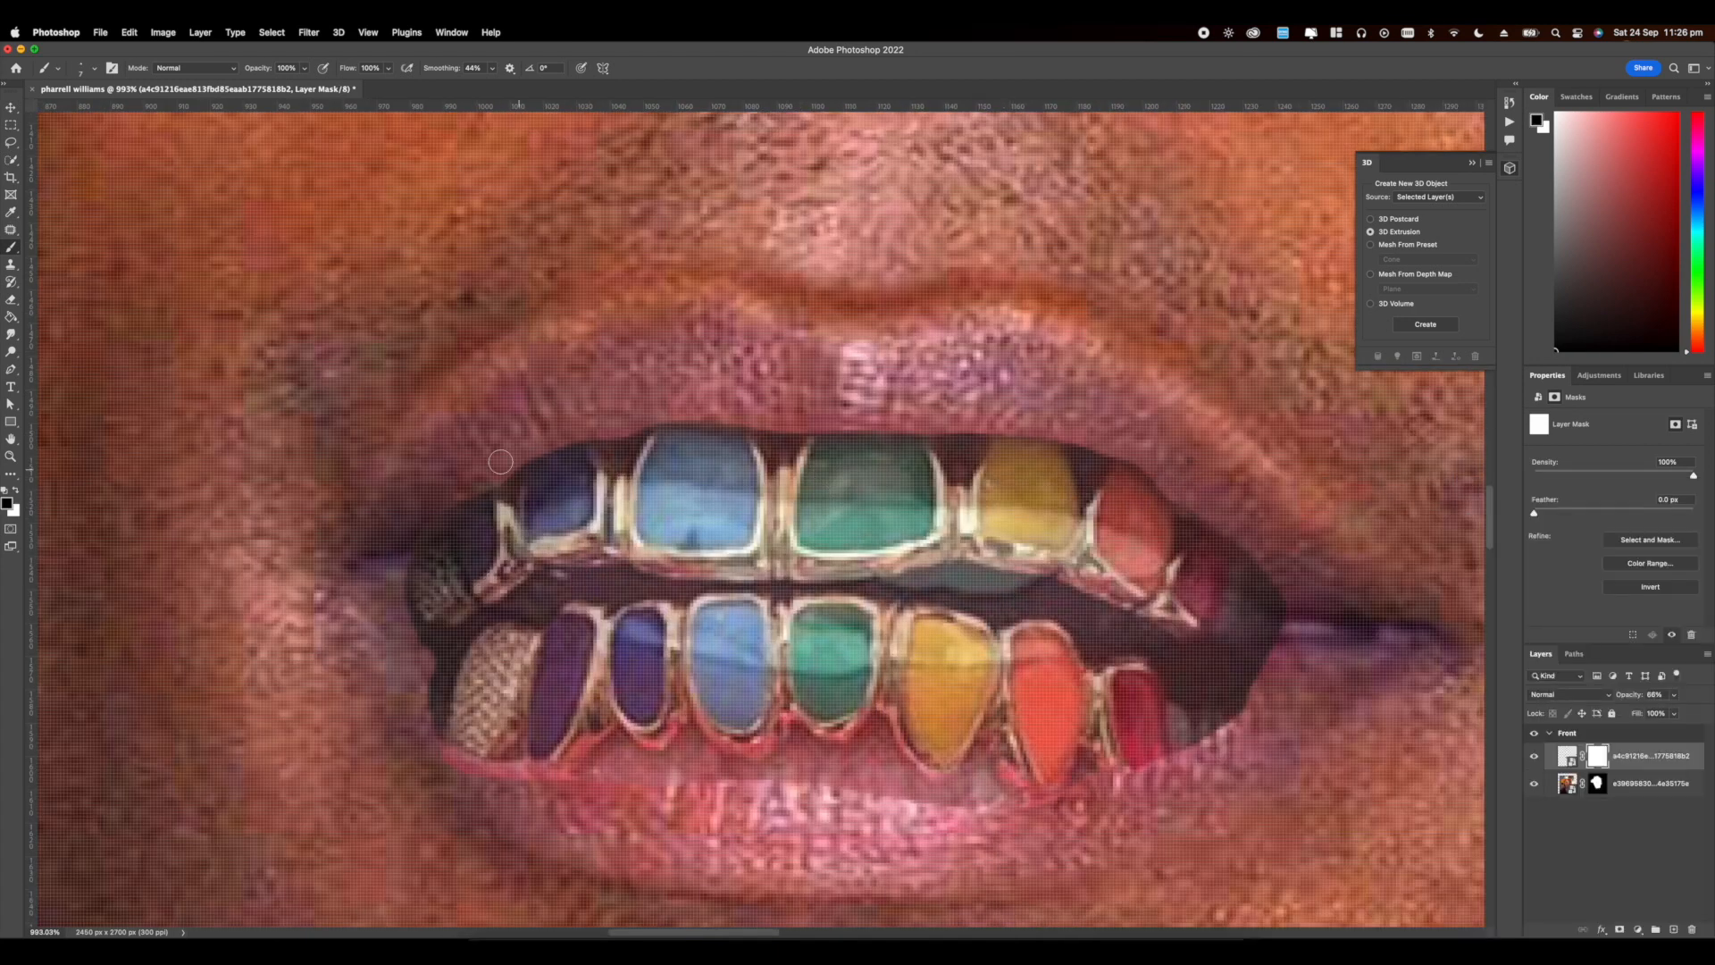
Step: Reduce the grillz layer's opacity further to about 39% and nudge the grillz into alignment with the teeth underneath
scroll(740, 447, "right", 2)
left_click_drag(1663, 716, 1657, 717)
left_click(1568, 757)
key("super+t")
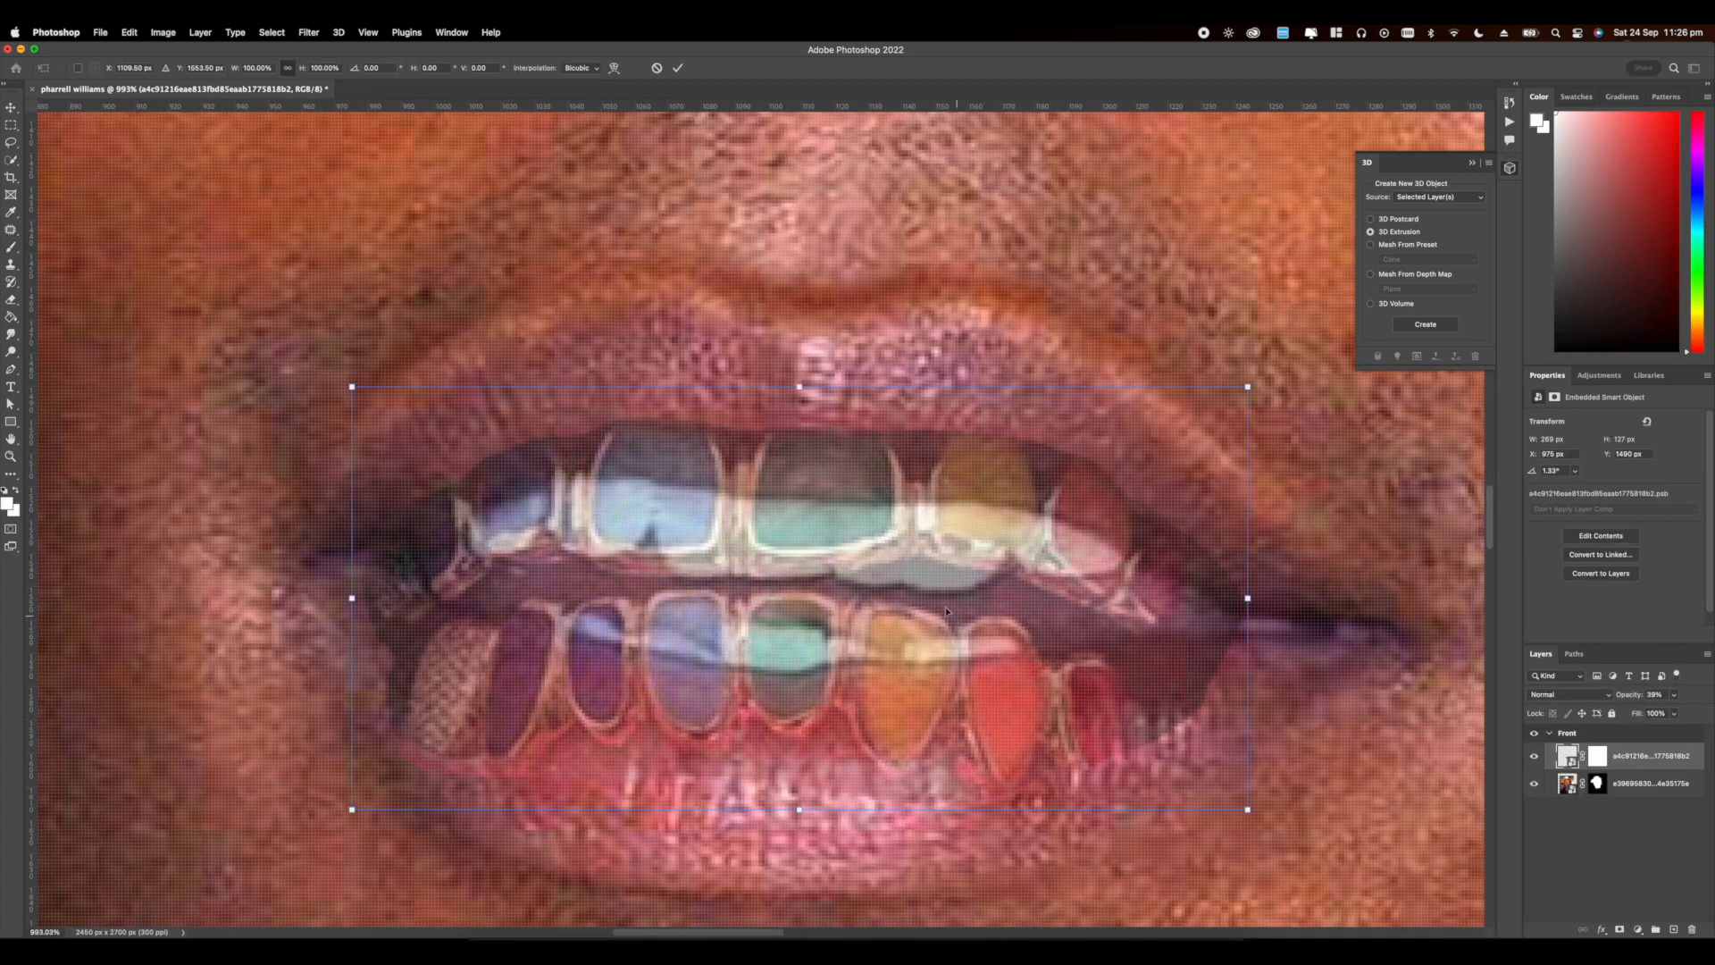
left_click_drag(917, 590, 911, 586)
key("Return")
Step: Set the brush smoothing to 0% and paint black on the grillz layer mask where the teeth overlap the lips
left_click(1596, 756)
key("x")
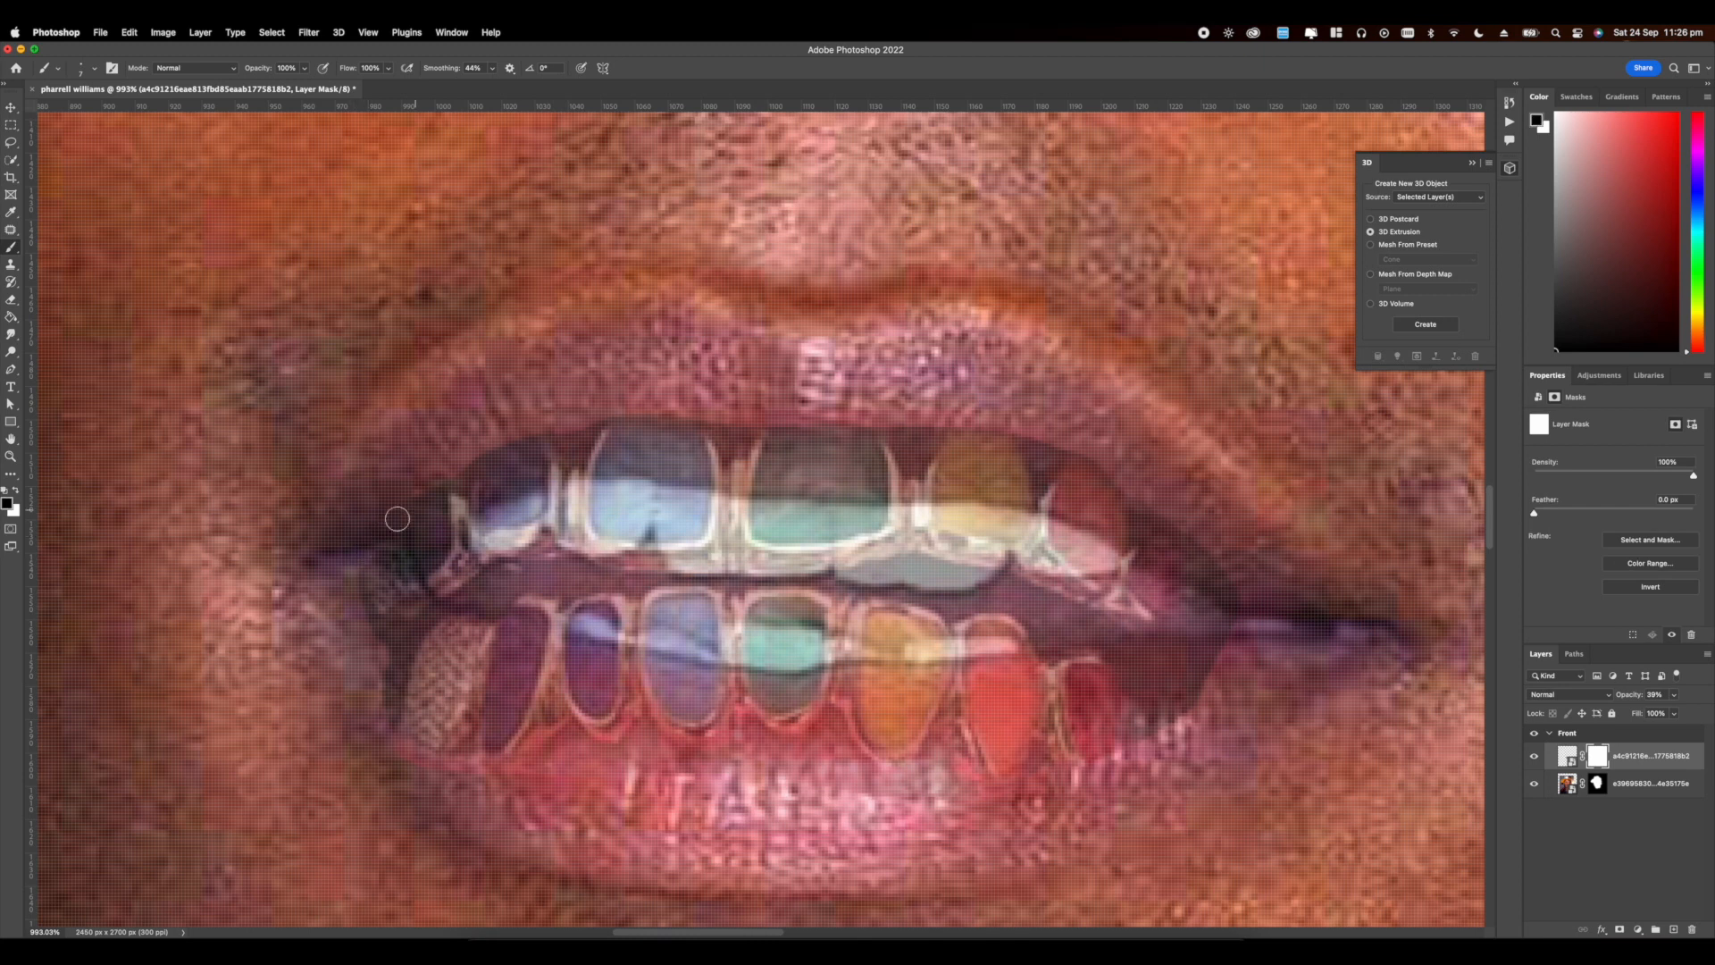
left_click(492, 69)
left_click_drag(492, 86, 460, 86)
mouse_move(475, 468)
left_mouse_down()
mouse_move(521, 448)
mouse_move(759, 484)
mouse_move(1221, 585)
left_mouse_up()
mouse_move(1113, 517)
left_mouse_down()
mouse_move(1019, 445)
mouse_move(939, 421)
mouse_move(708, 472)
left_mouse_up()
left_click_drag(733, 587, 727, 560)
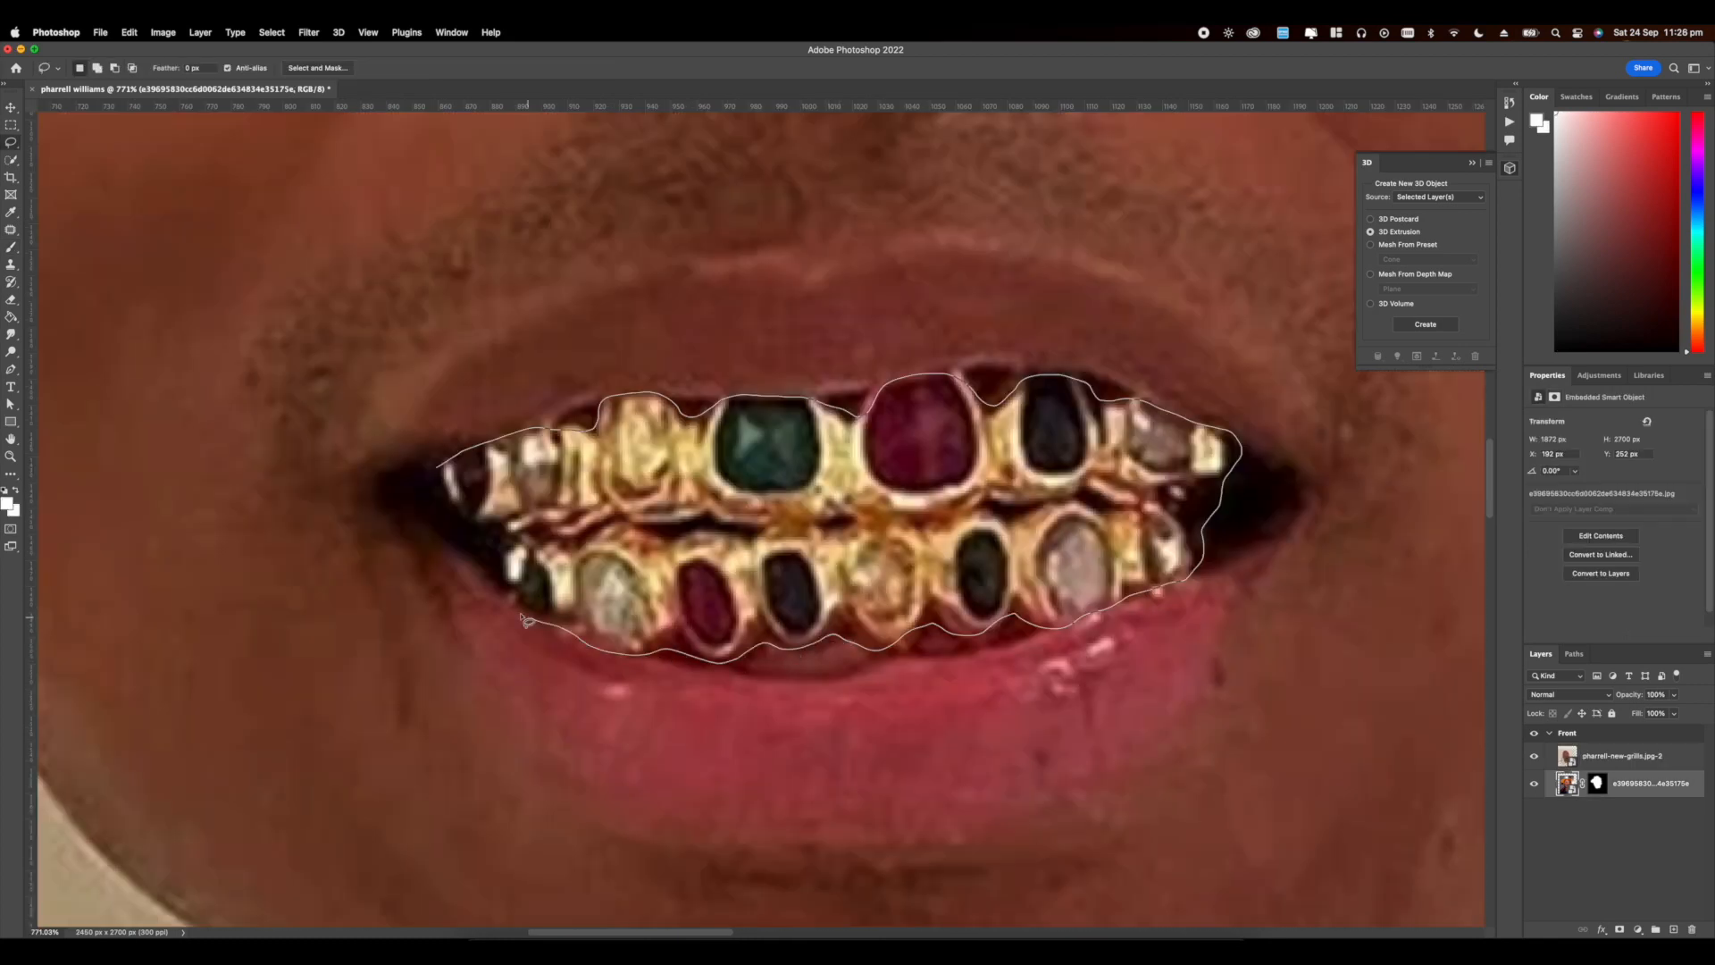
Step: Lasso the jewelled gold grillz, mask the pharrell-new-grills layer to that selection and convert it to a smart object
left_click_drag(527, 621, 440, 466)
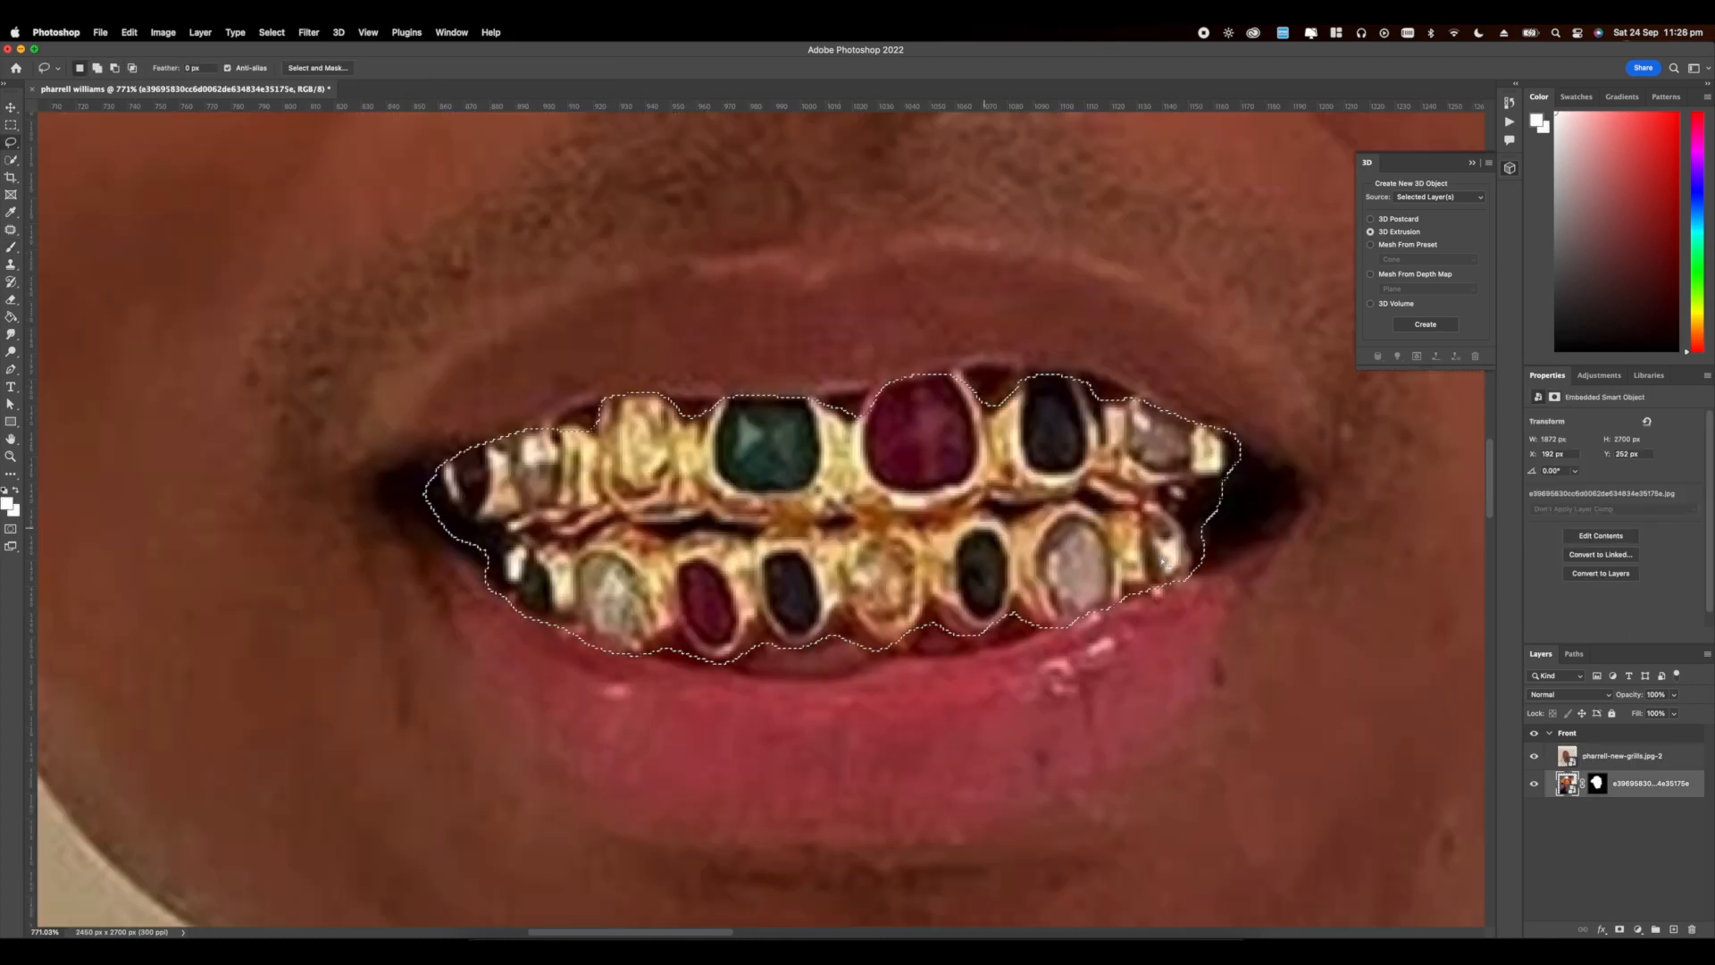
left_click(1621, 755)
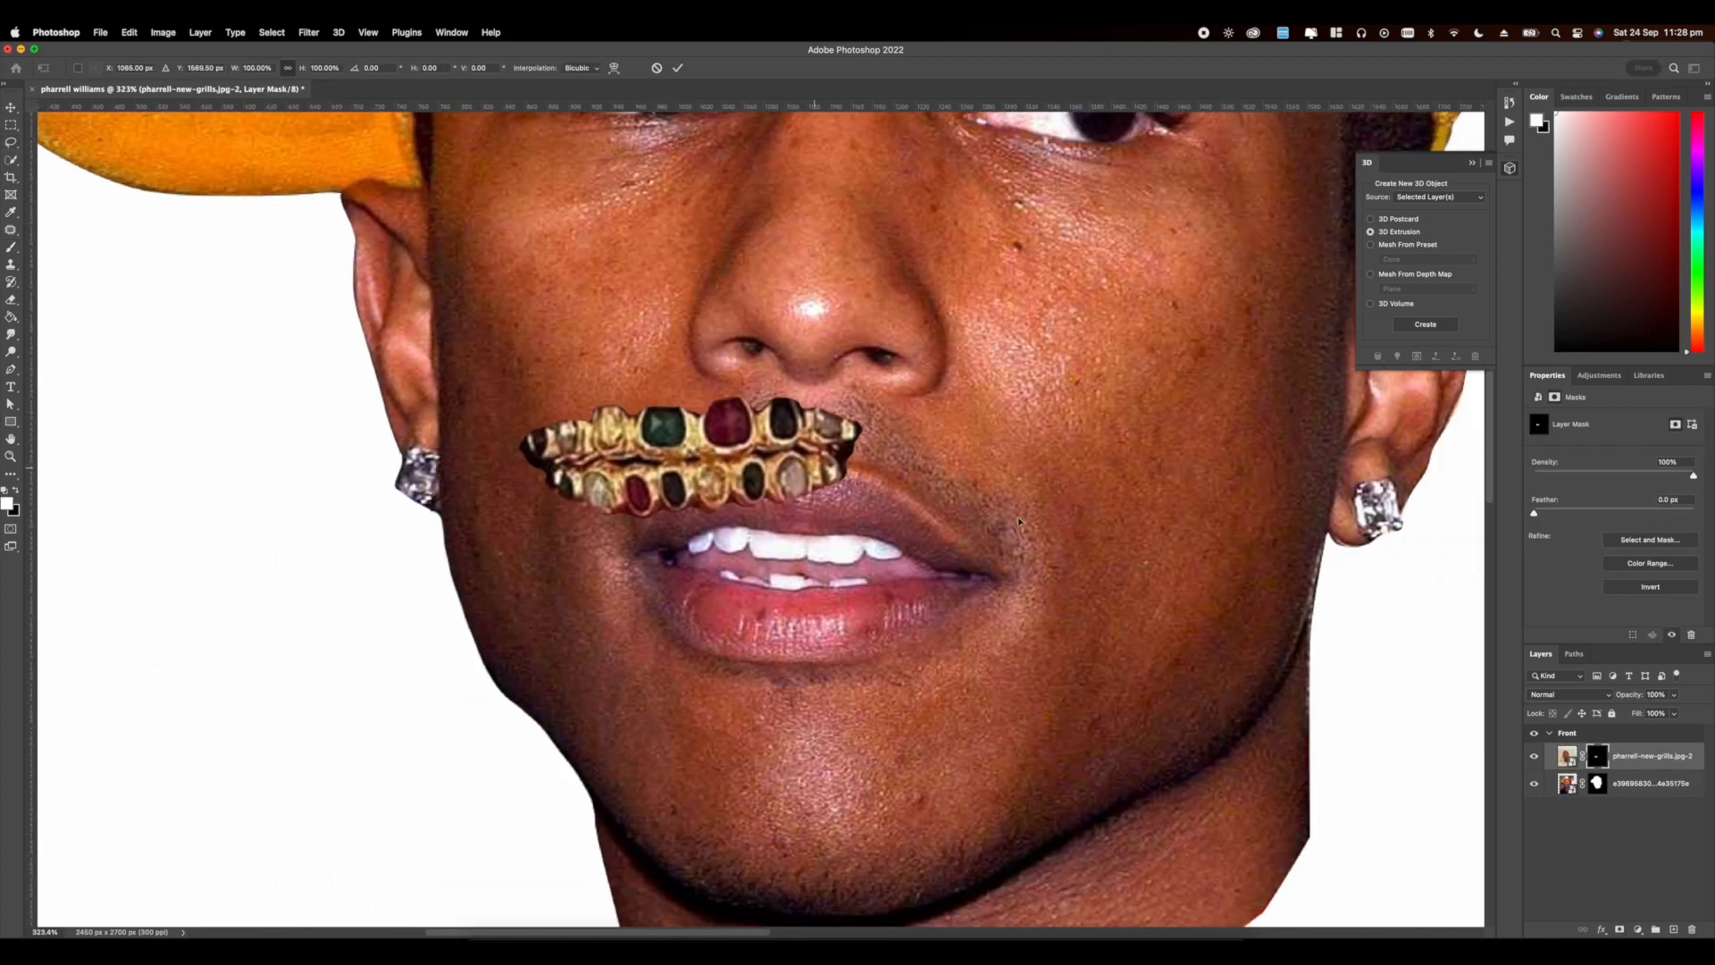
right_click(1621, 756)
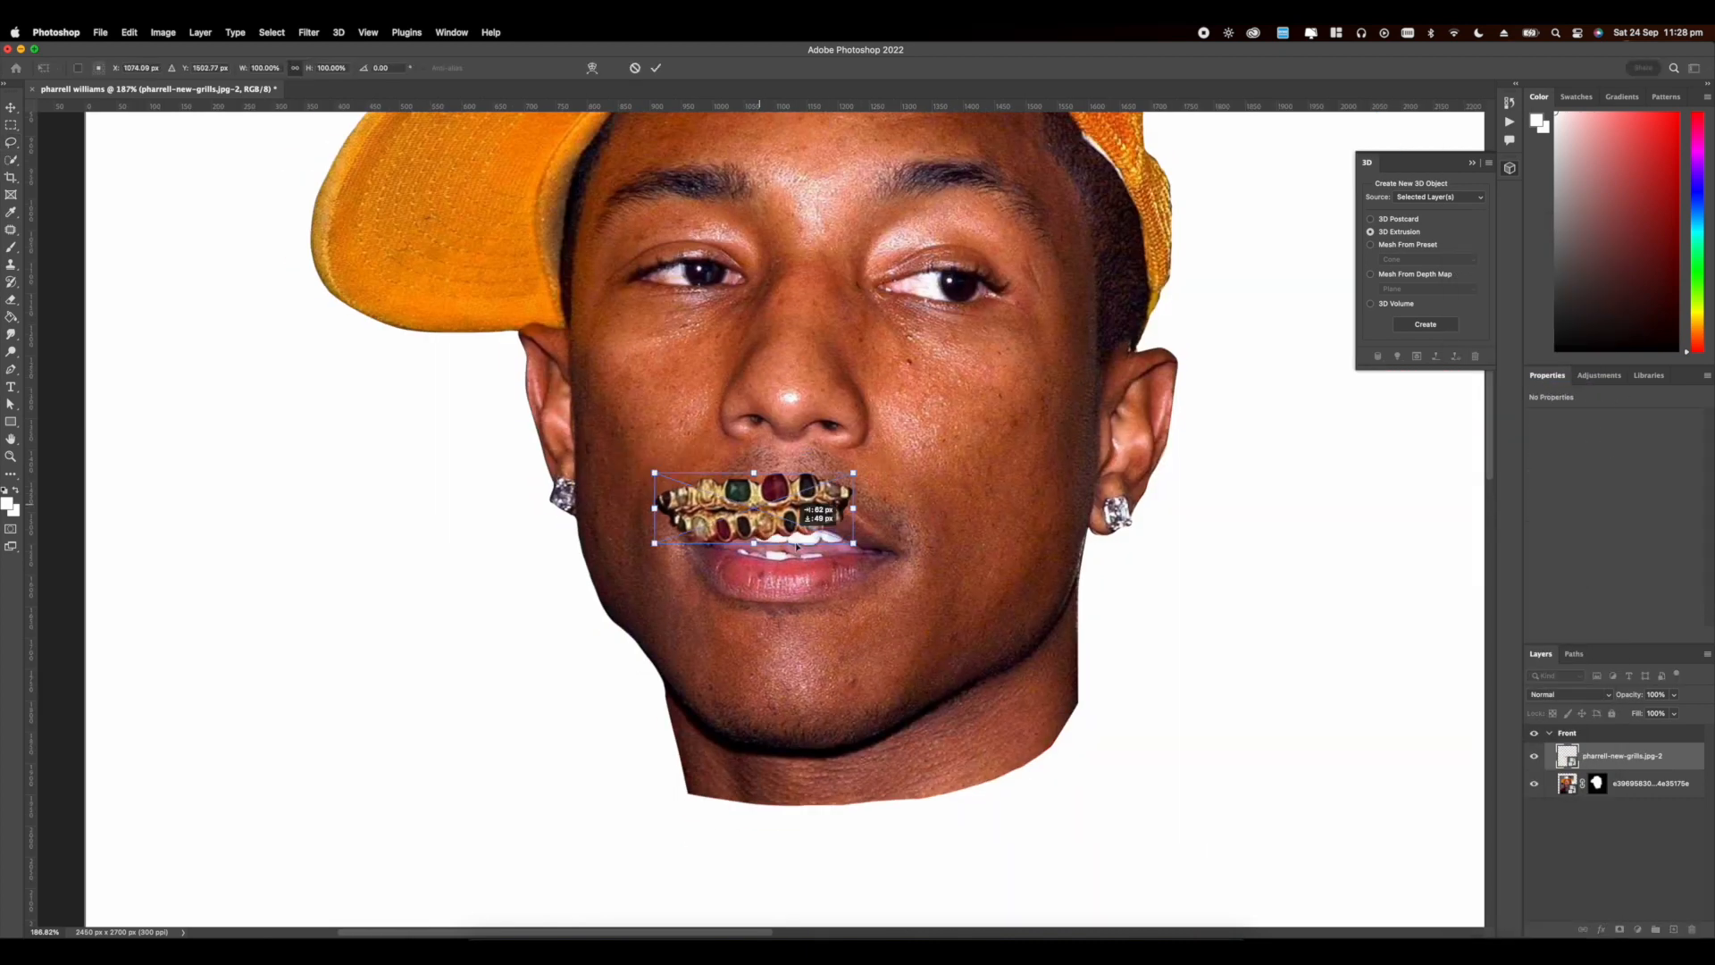
Step: Move the jewelled gold grillz onto the portrait's mouth and resize them to fit between the lips
left_click_drag(885, 468, 831, 539)
scroll(828, 542, "up", 5)
left_click_drag(1006, 591, 964, 595)
key("Return")
scroll(762, 571, "down", 10)
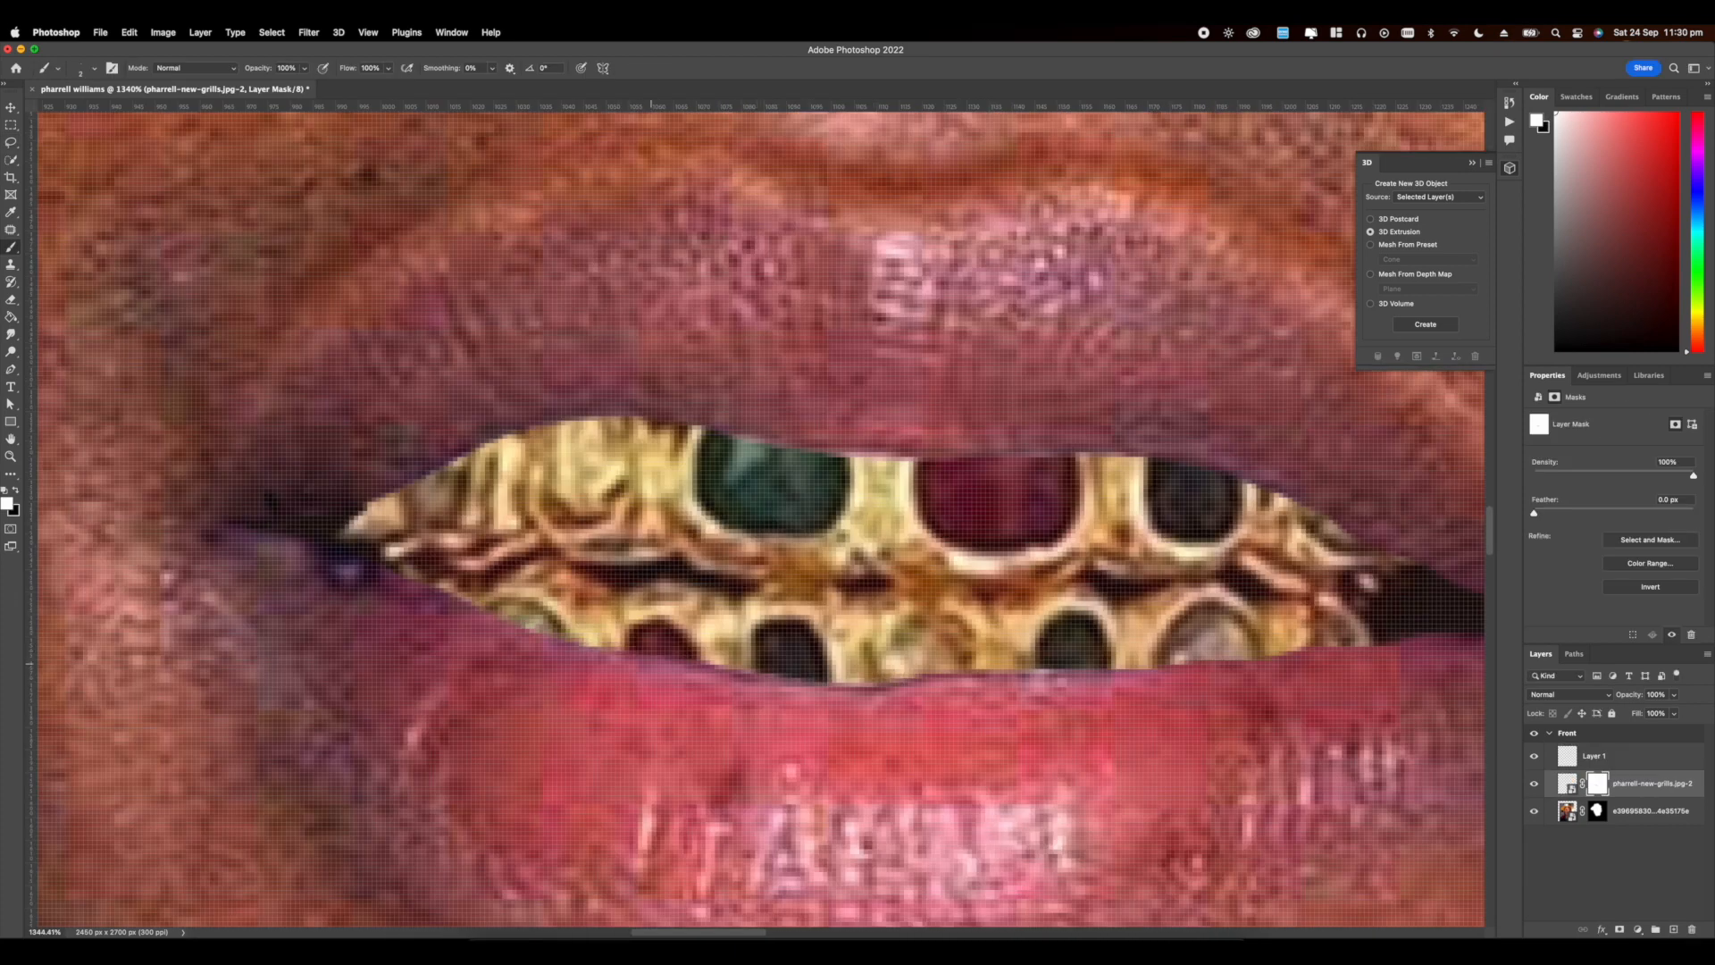
Step: Paint white on the pharrell-new-grills layer mask to reveal the gold teeth up to the upper lip edge
left_click_drag(572, 421, 528, 428)
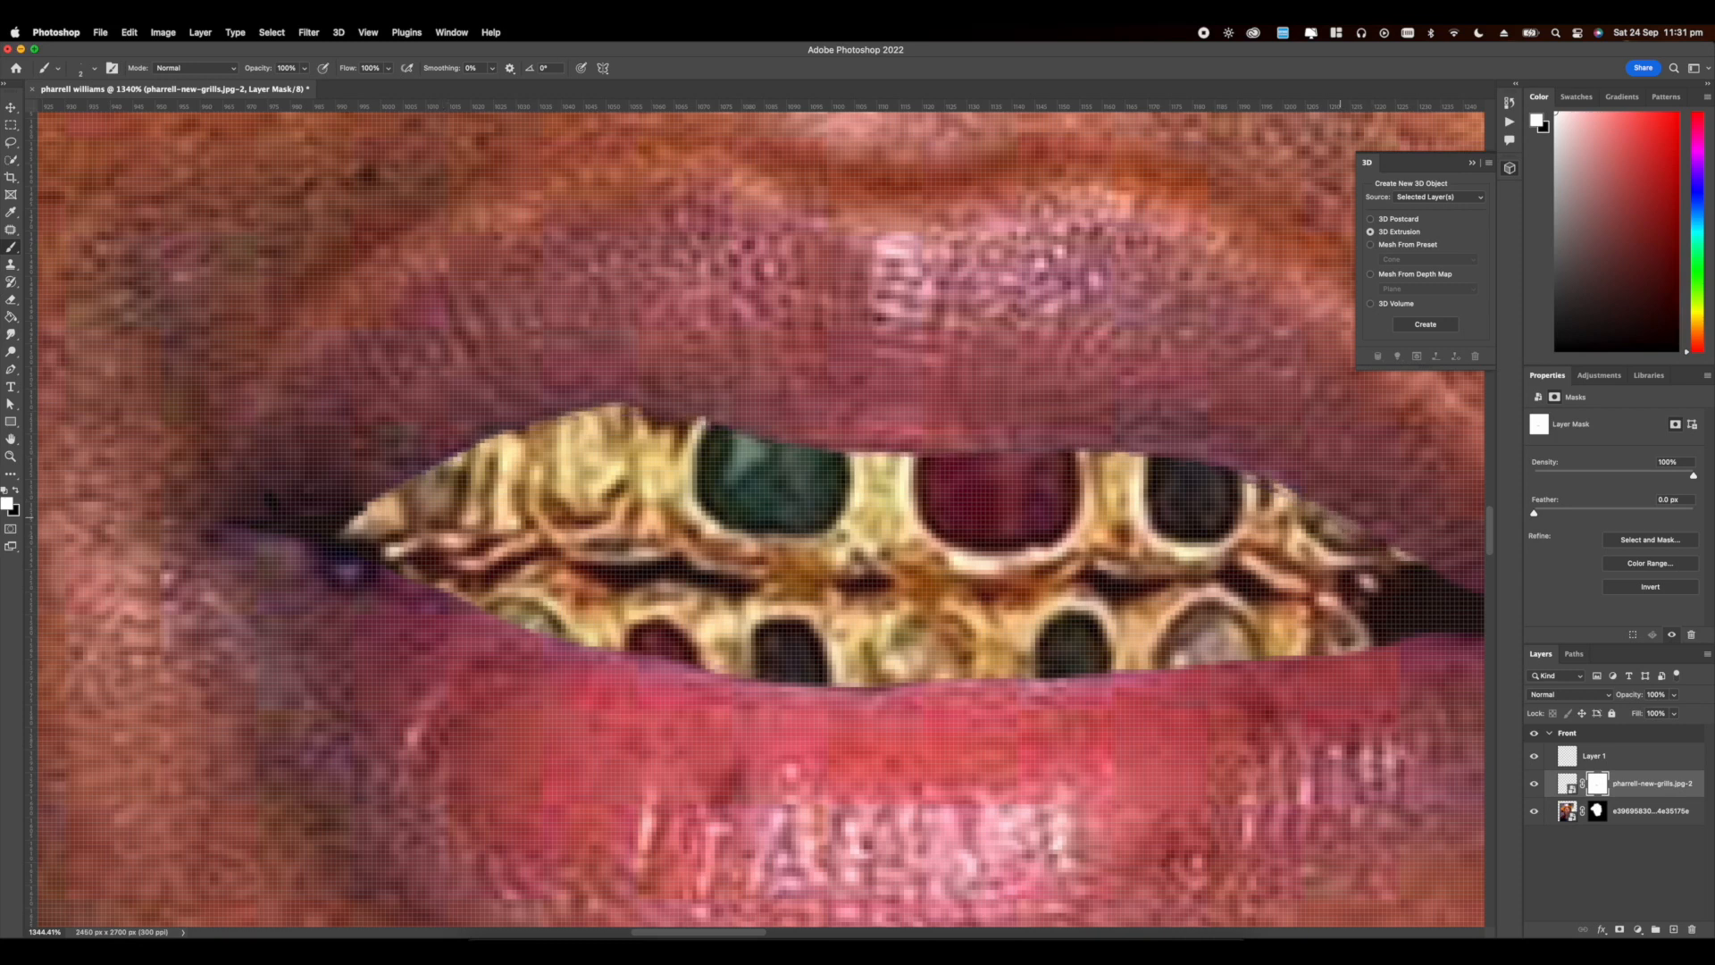
scroll(761, 520, "down", 10)
scroll(761, 558, "up", 5)
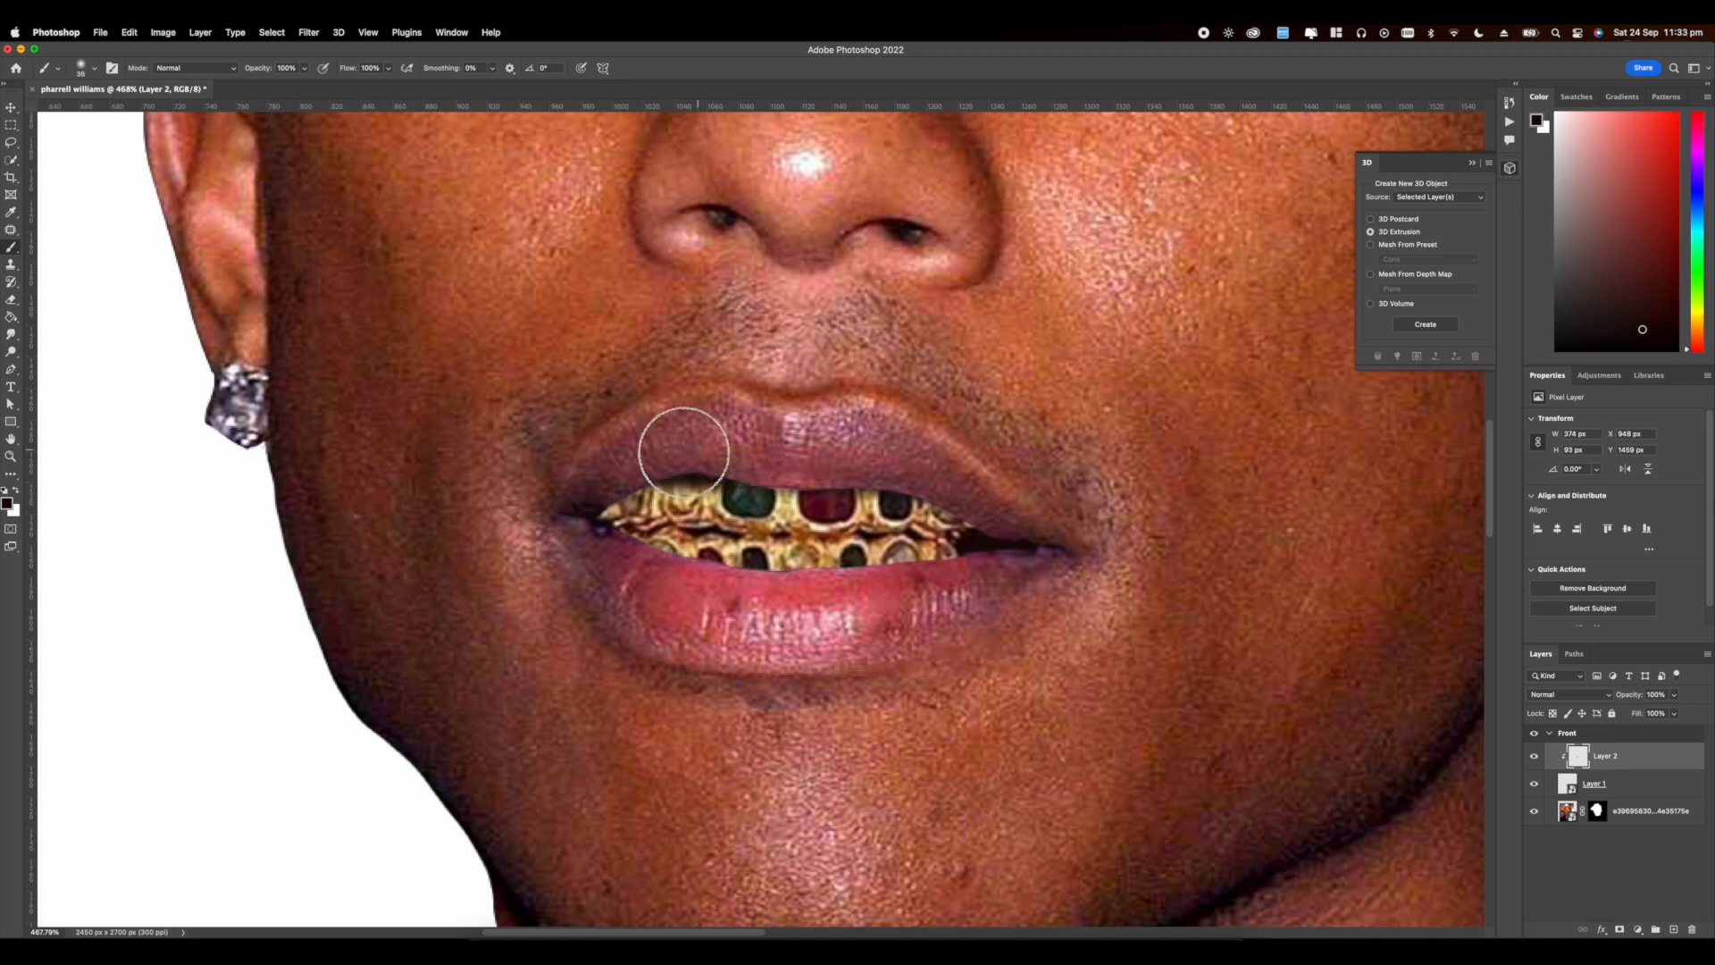
Step: Paint soft black shading along the edges of the gold grillz on the clipped Layer 2
left_click_drag(684, 452, 598, 498)
mouse_move(786, 456)
left_mouse_down()
mouse_move(835, 464)
mouse_move(782, 500)
left_mouse_up()
mouse_move(959, 555)
left_mouse_down()
mouse_move(929, 624)
mouse_move(756, 653)
left_mouse_up()
left_click_drag(547, 599, 578, 557)
scroll(580, 554, "down", 10)
scroll(715, 536, "up", 3)
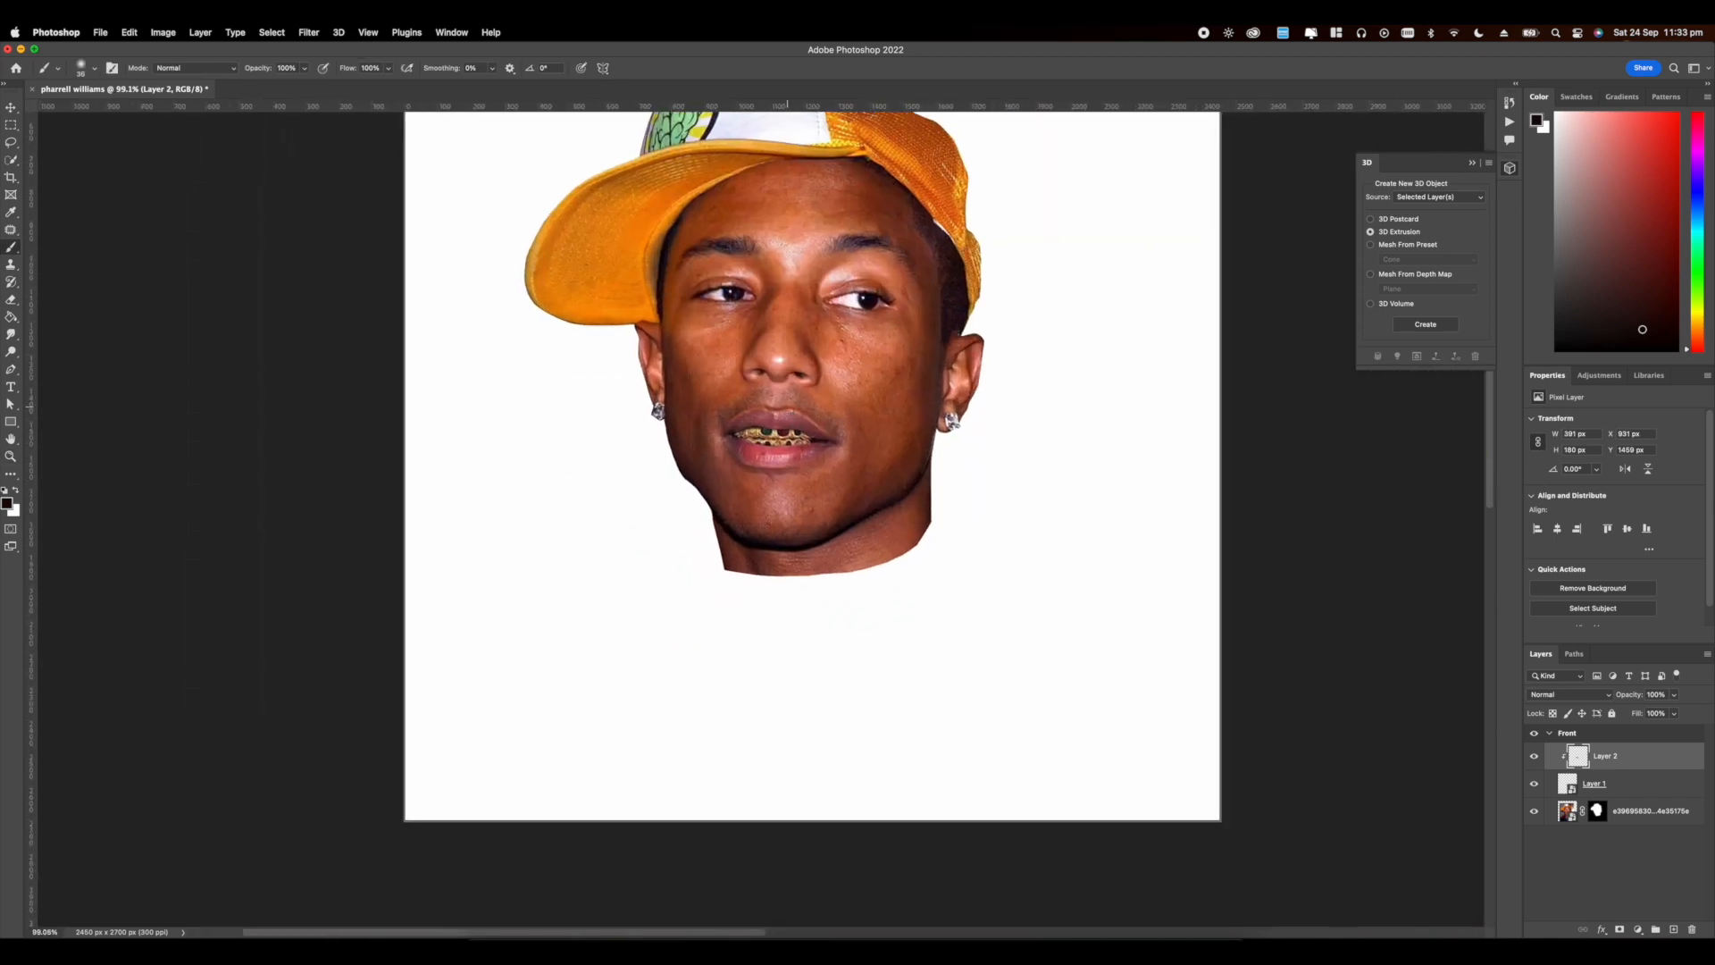
Step: Select all layers from the shading down to the portrait and combine them into one smart object
scroll(775, 475, "down", 3)
left_click(1646, 808, "shift")
right_click(1628, 808)
left_click(1508, 479)
scroll(865, 459, "down", 5)
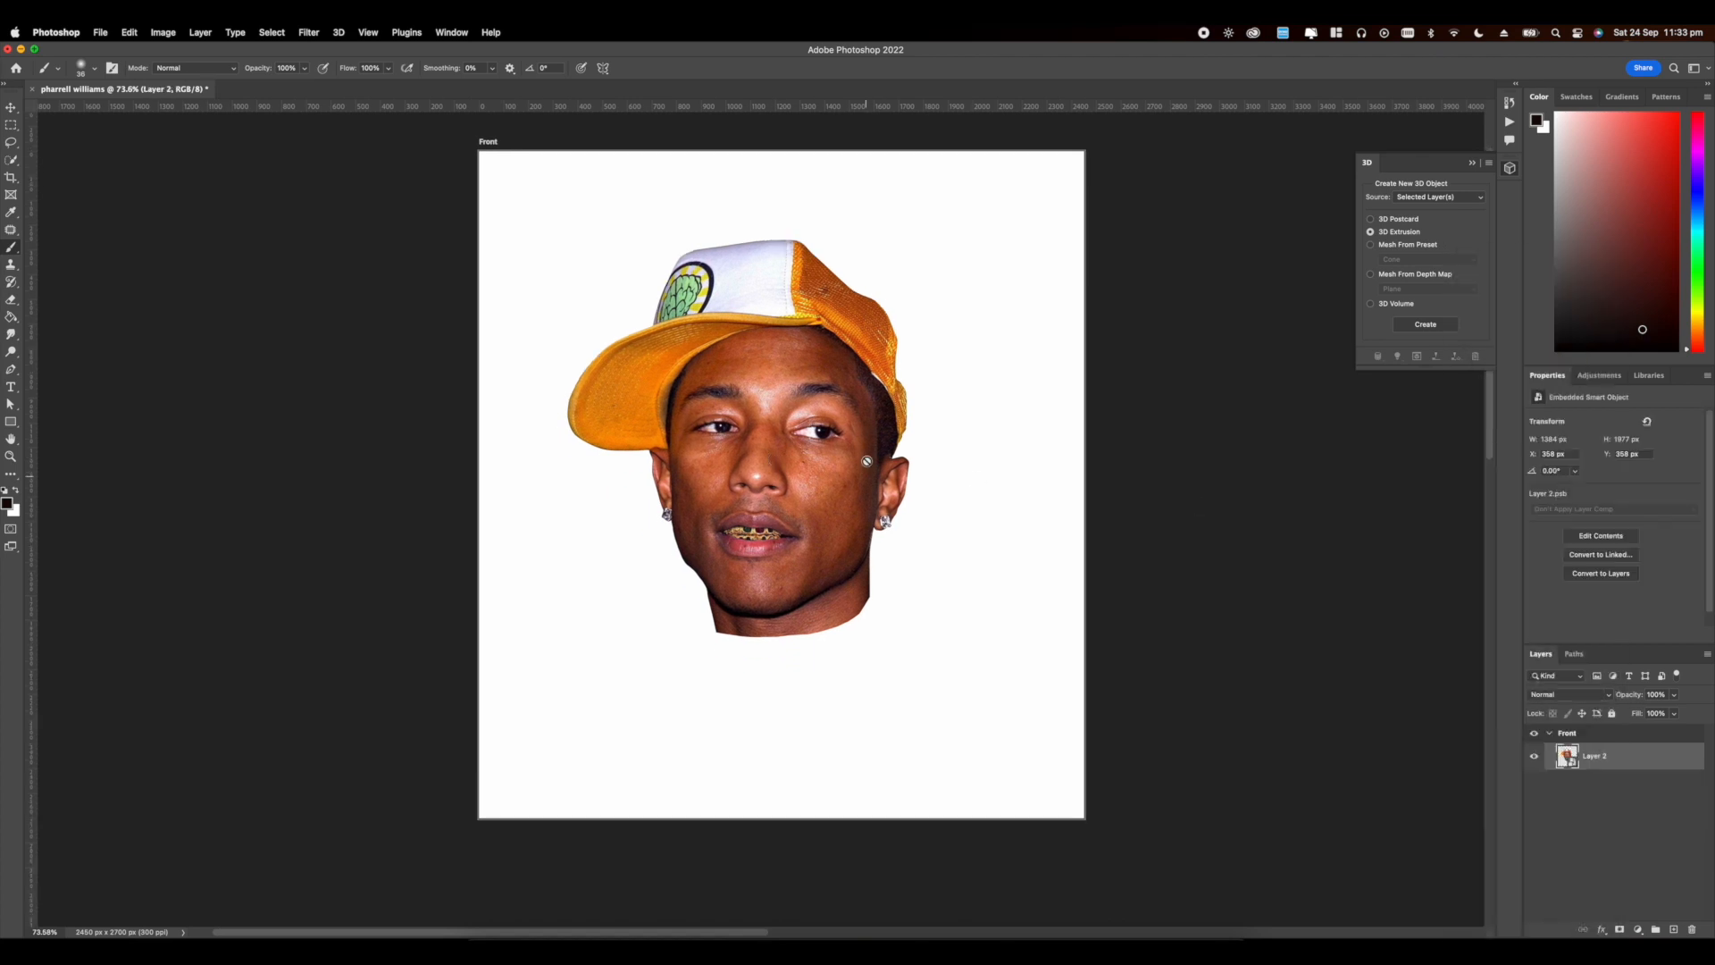
Step: Add a new artboard beside the Front artboard and name it "back"
key("v")
left_click(543, 308)
left_click(955, 532)
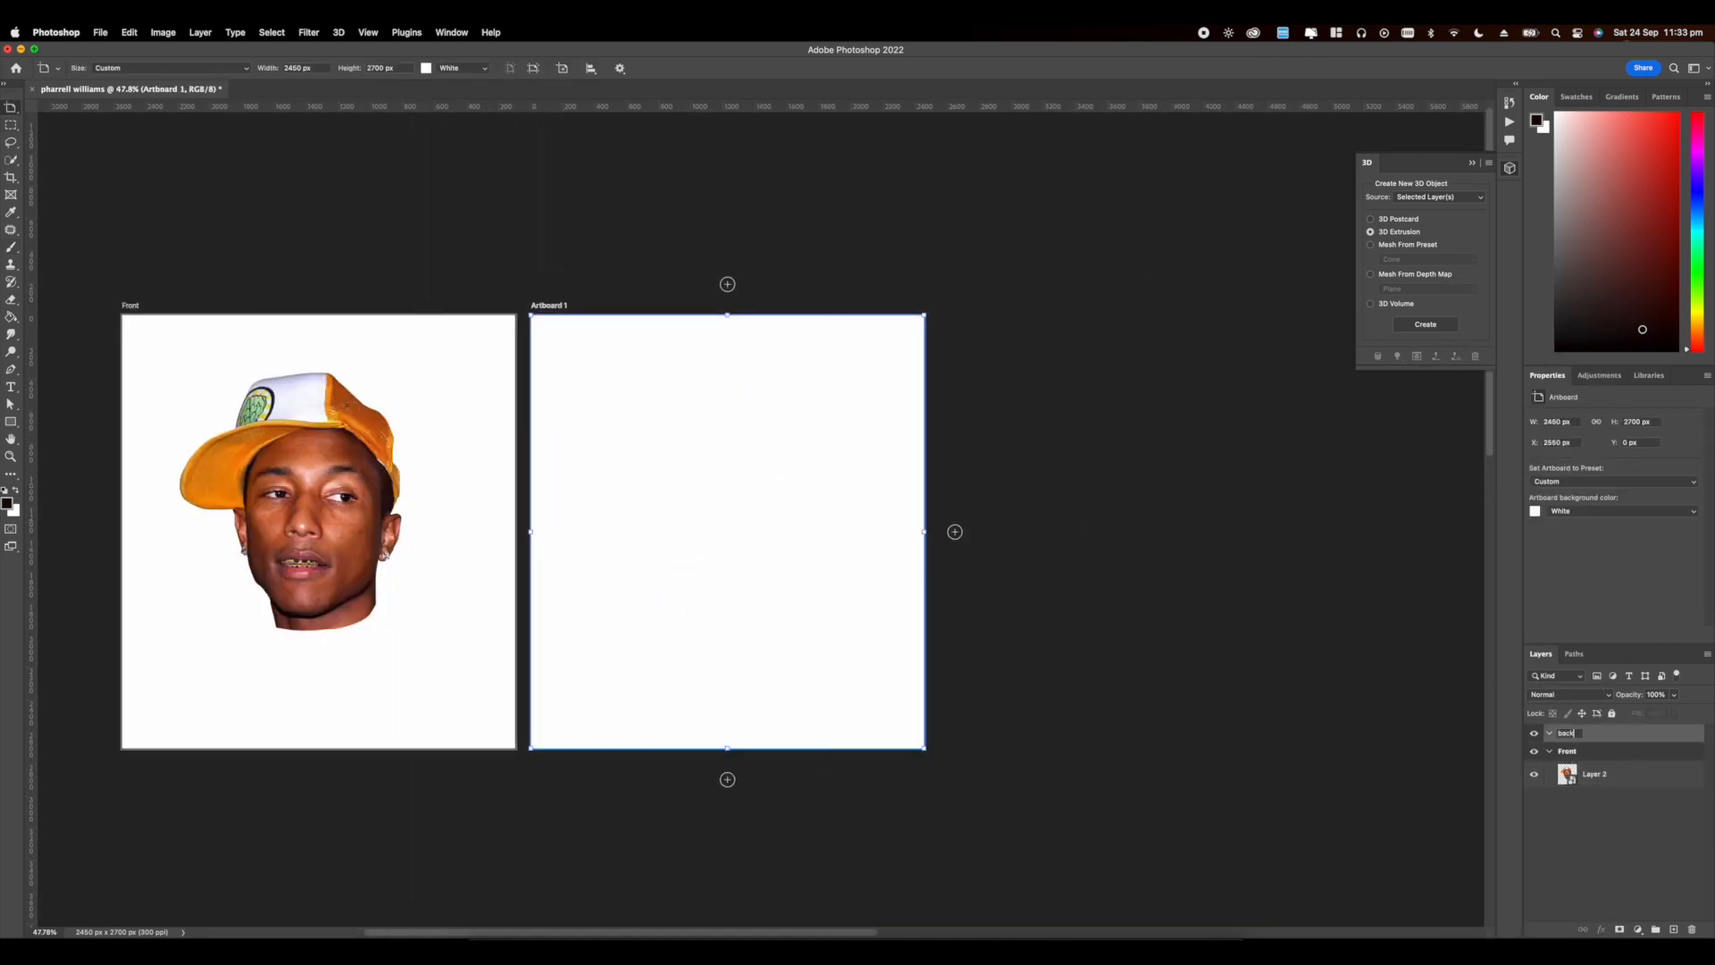
Step: Place the camouflage-hoodie skateboarding photo on the back artboard and convert its masked cutout to a smart object
left_click(483, 929)
left_click_drag(983, 281, 766, 620)
key("Return")
scroll(765, 619, "up", 5)
left_click(309, 32)
left_click(342, 134)
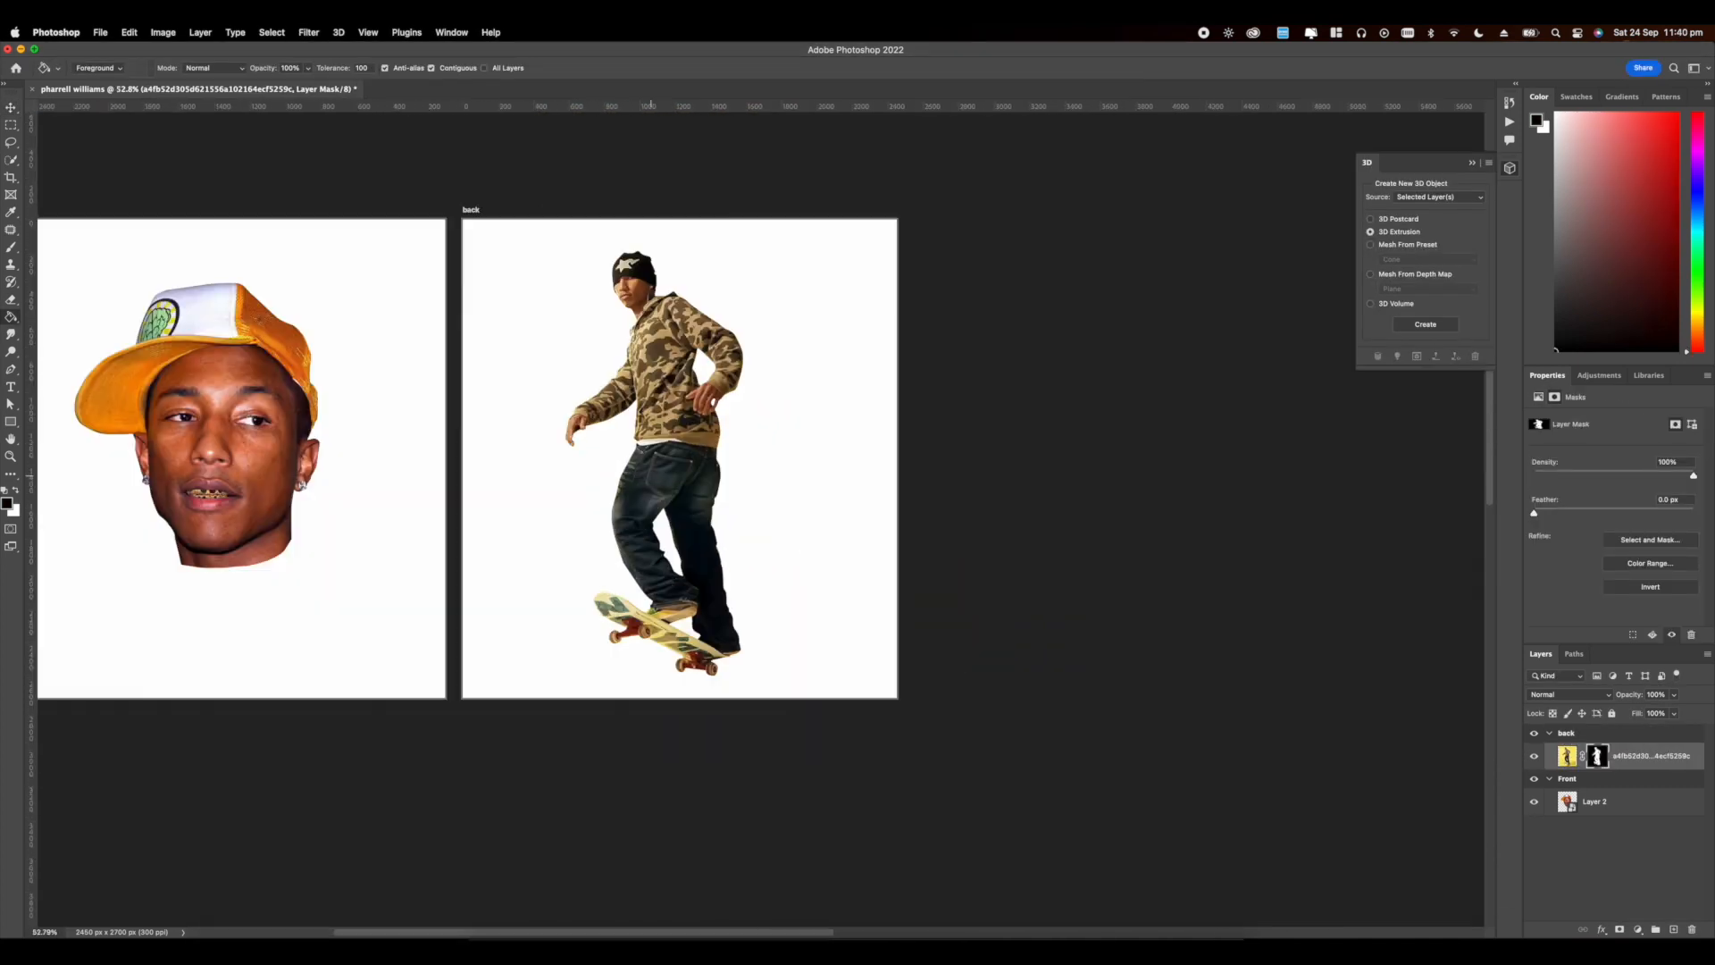
right_click(1621, 756)
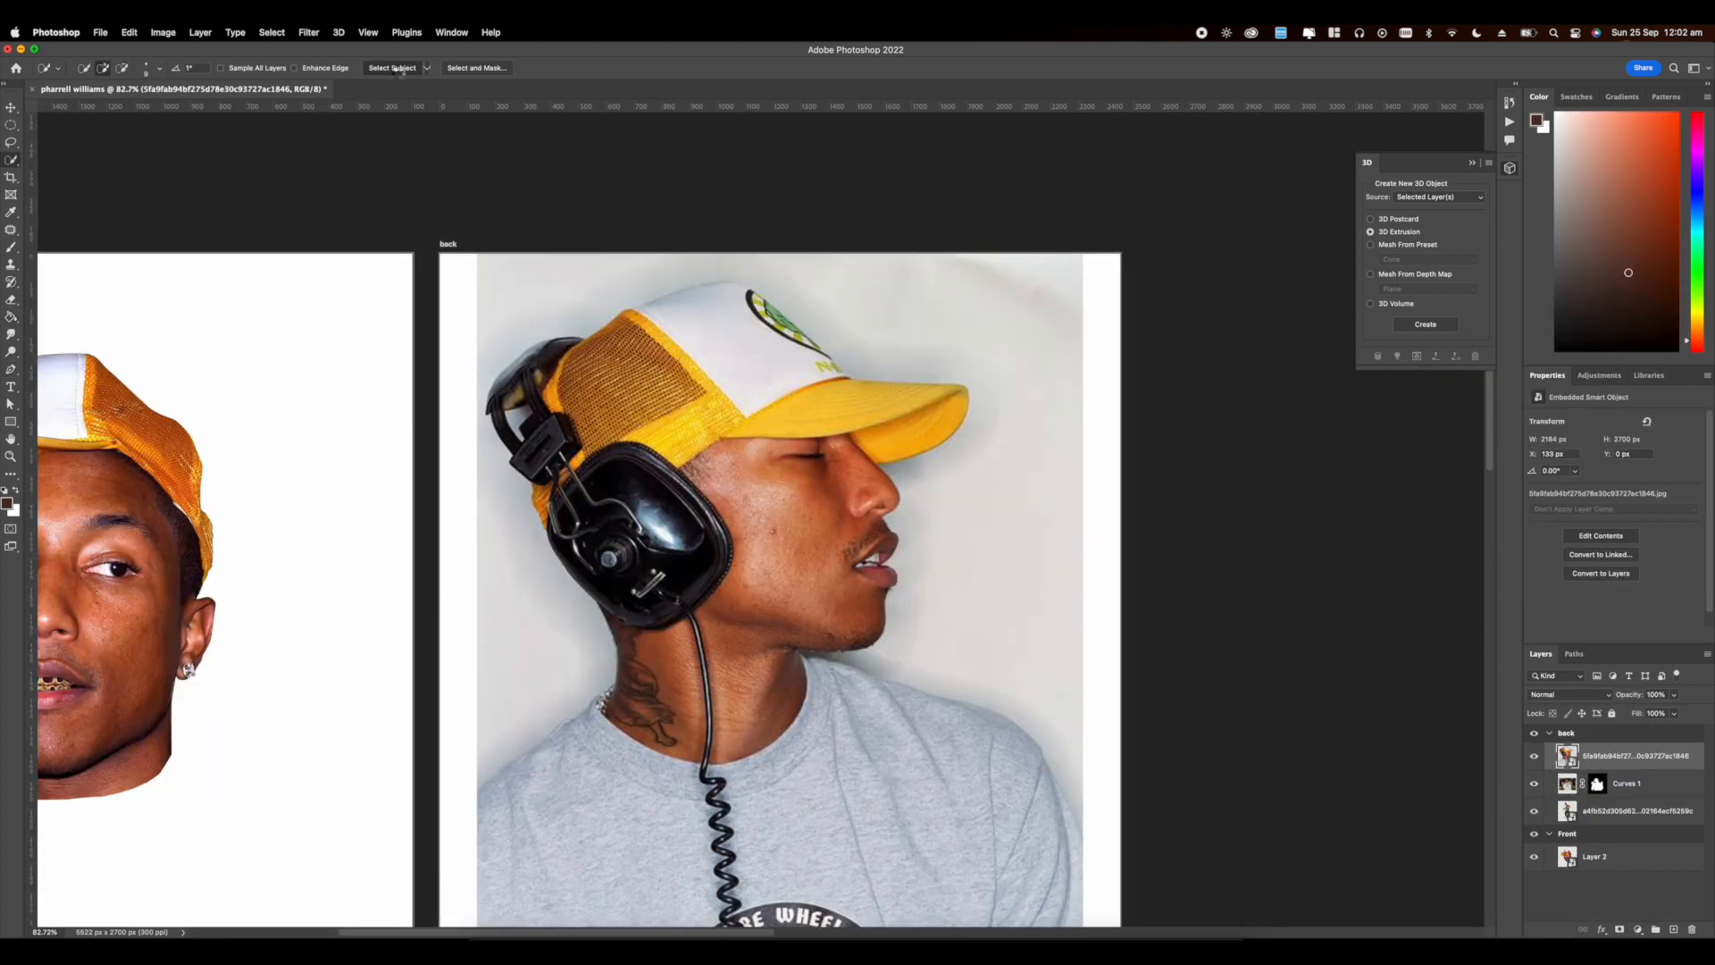
Step: Run Select Subject on the headphones-and-cap profile photo and show the selection as a Quick Mask
left_click(401, 69)
key("q")
scroll(1091, 566, "up", 6)
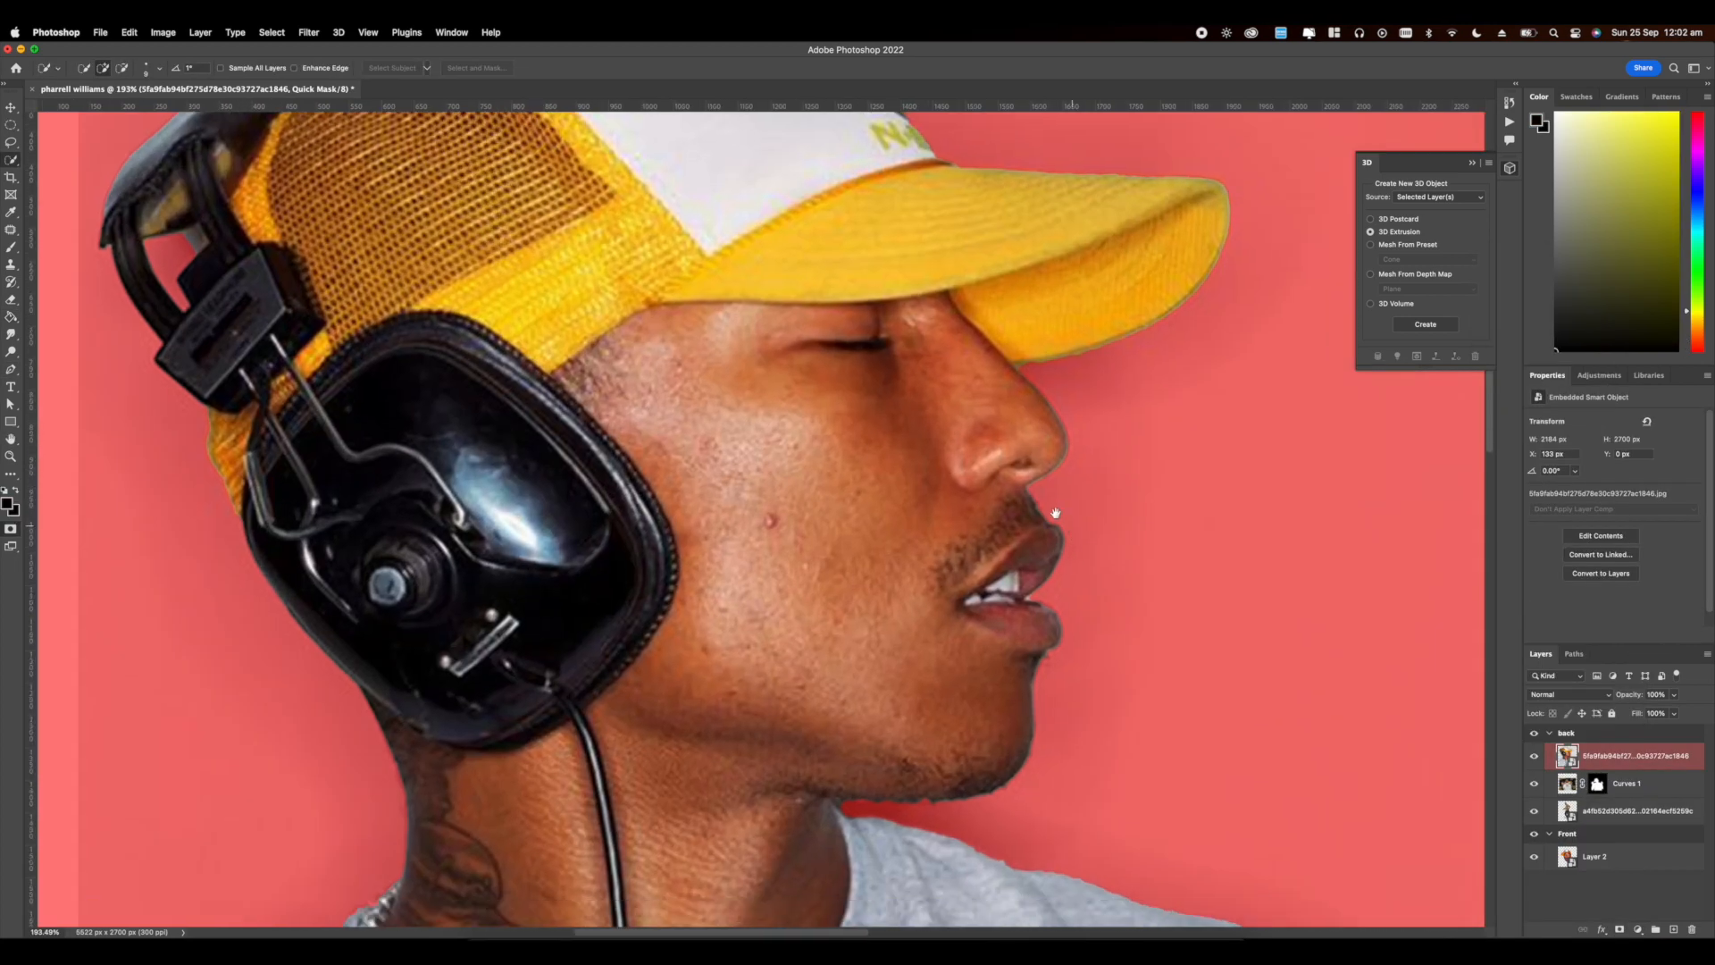
Step: Set the brush smoothing to 51% and refine the Quick Mask along the nose, lips and chin with a small black brush
key("b")
right_click(1048, 565)
left_click(493, 68)
left_click_drag(493, 84, 505, 84)
right_click(992, 730)
left_click(492, 68)
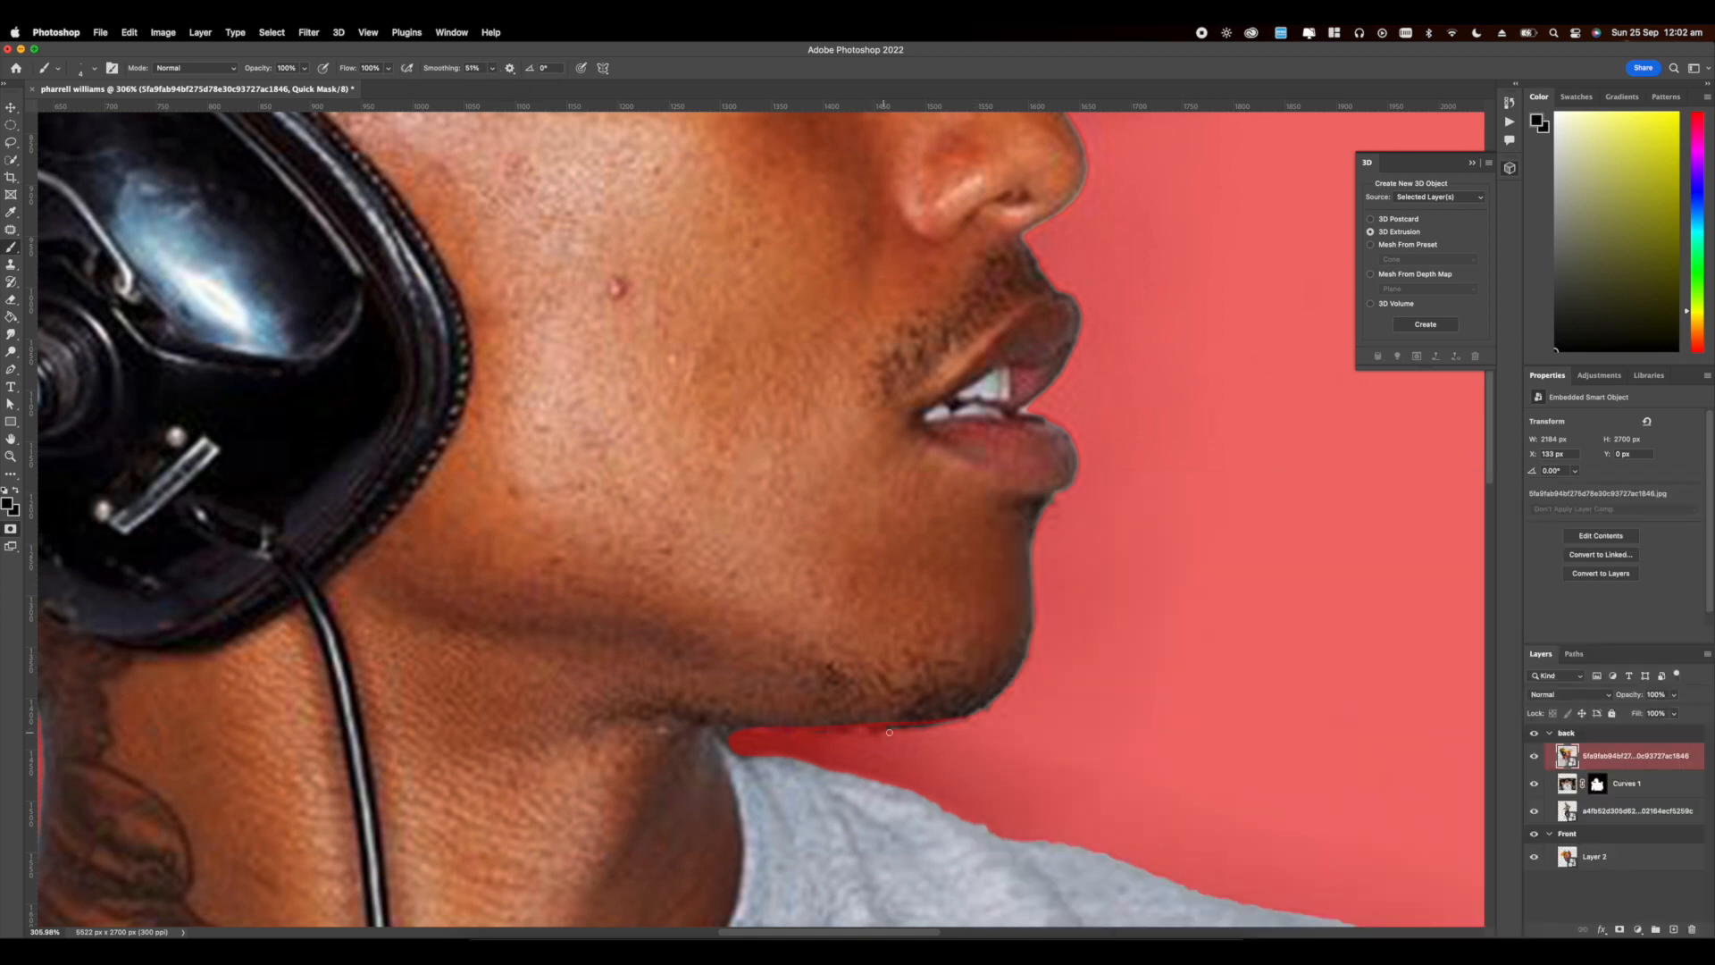
scroll(824, 501, "down", 5)
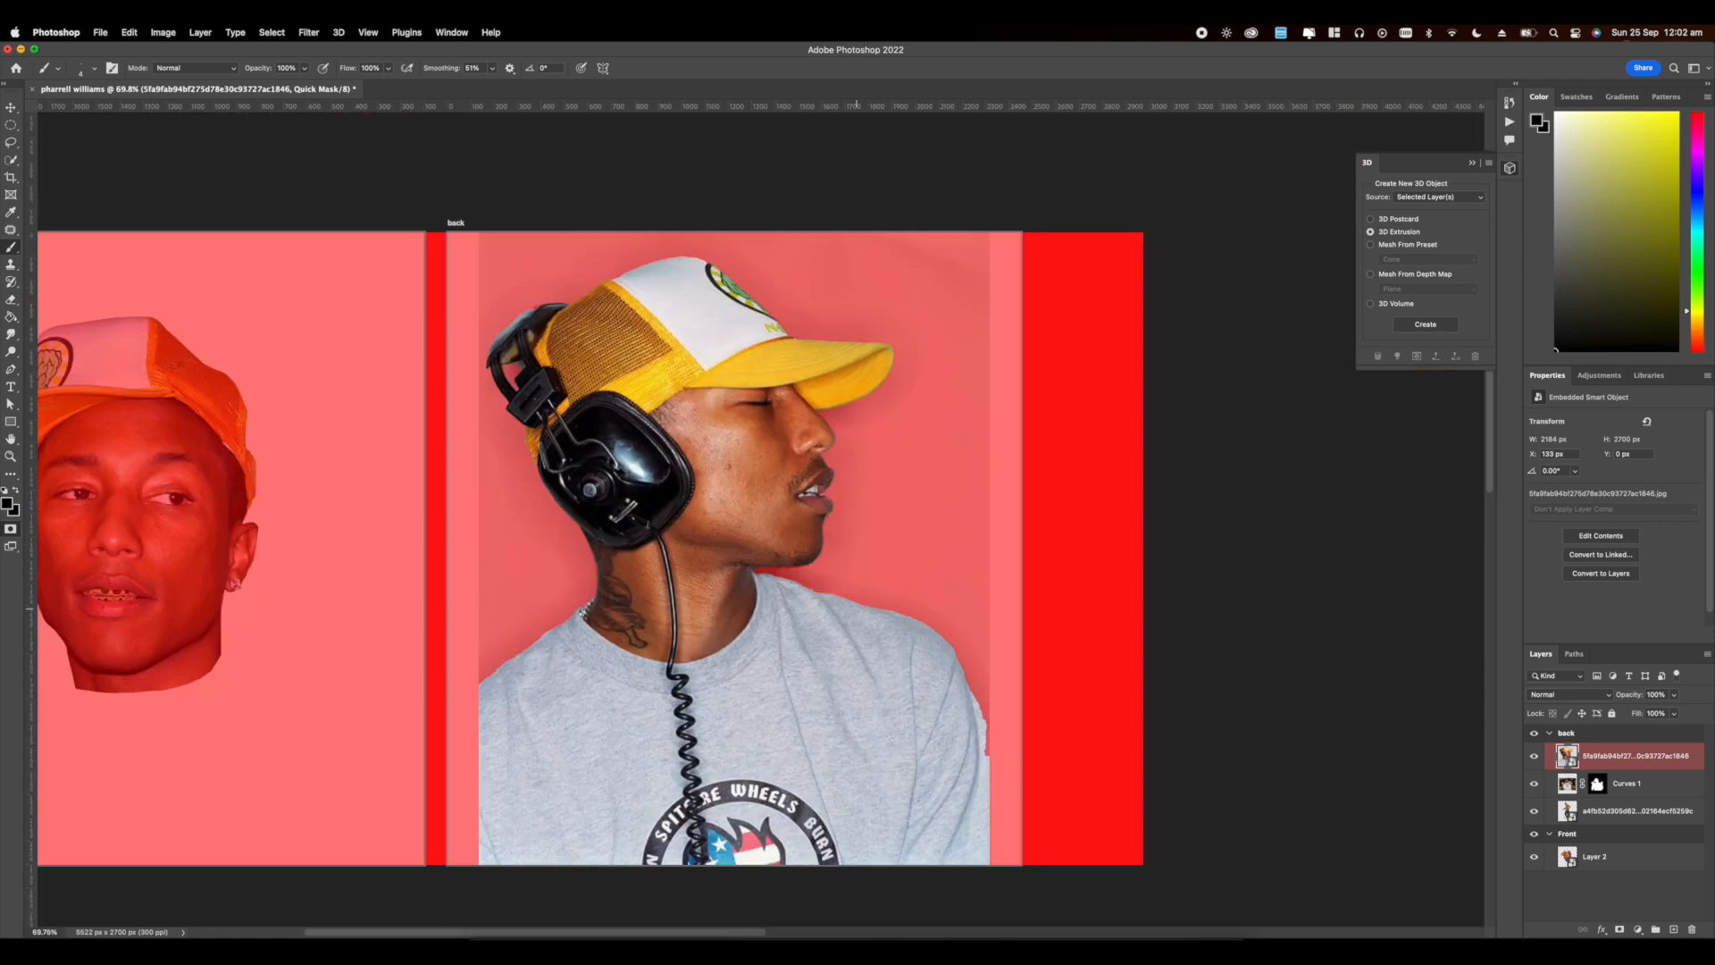
Step: Paint black on the Quick Mask to exclude the background showing through the gap in the headphone band
scroll(821, 453, "up", 6)
scroll(1108, 611, "left", 15)
scroll(1108, 611, "up", 8)
right_click(730, 537)
key("Escape")
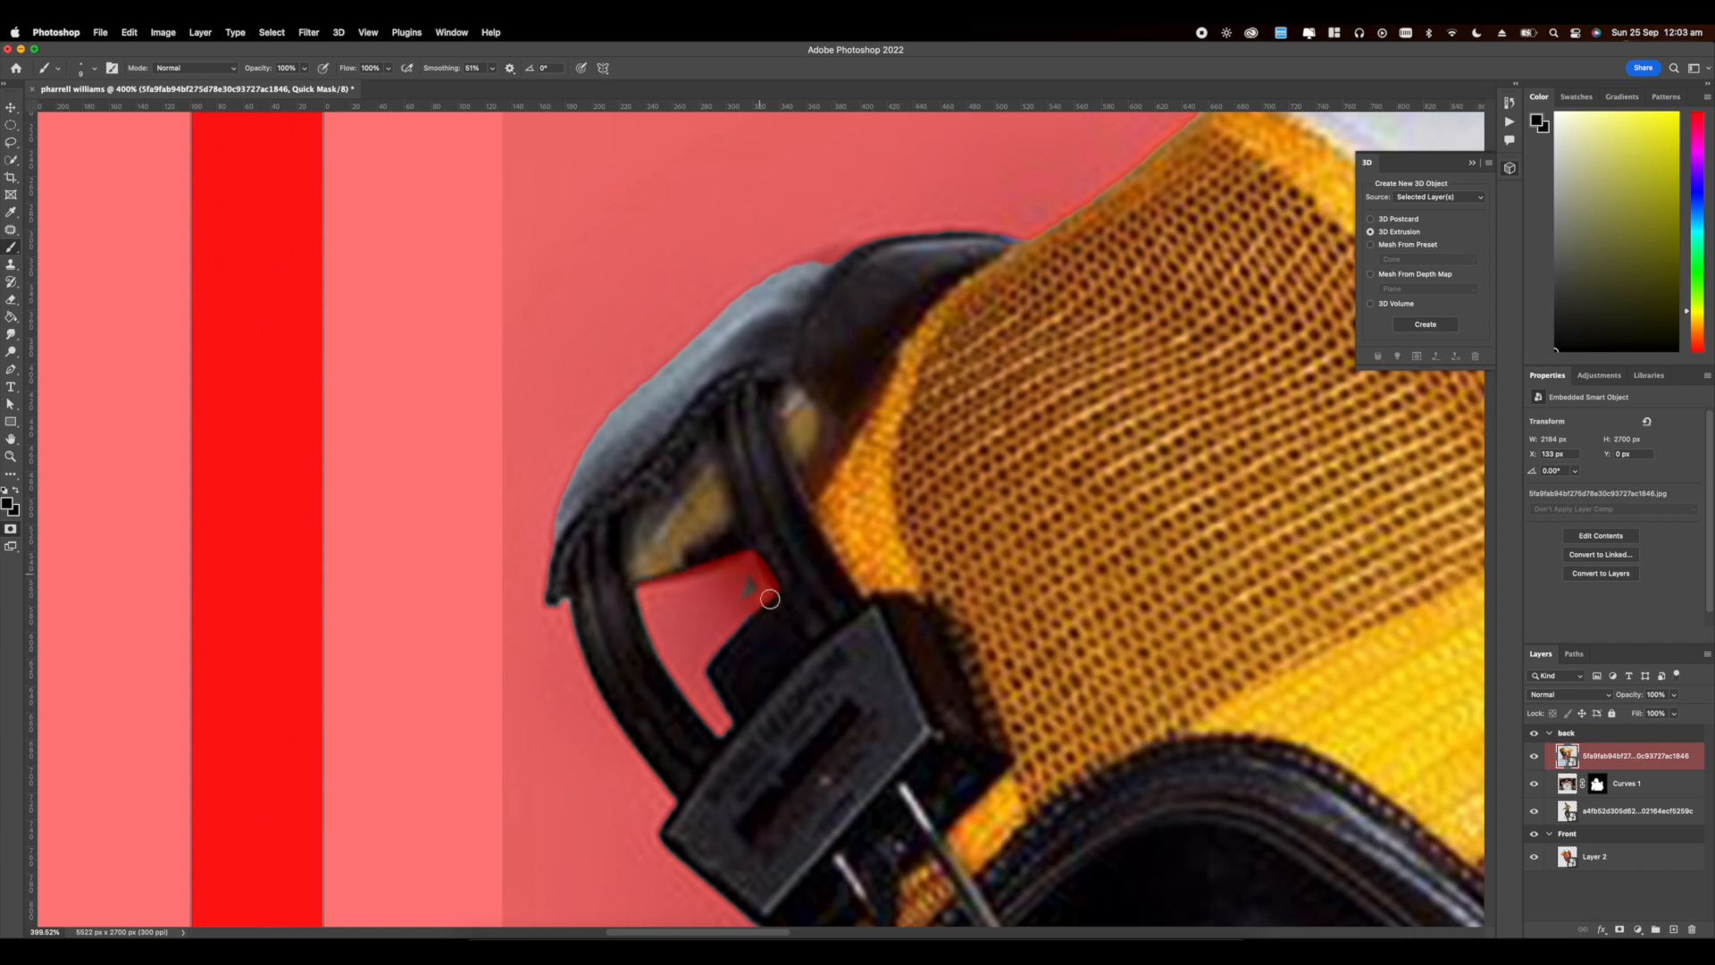
scroll(709, 634, "down", 3)
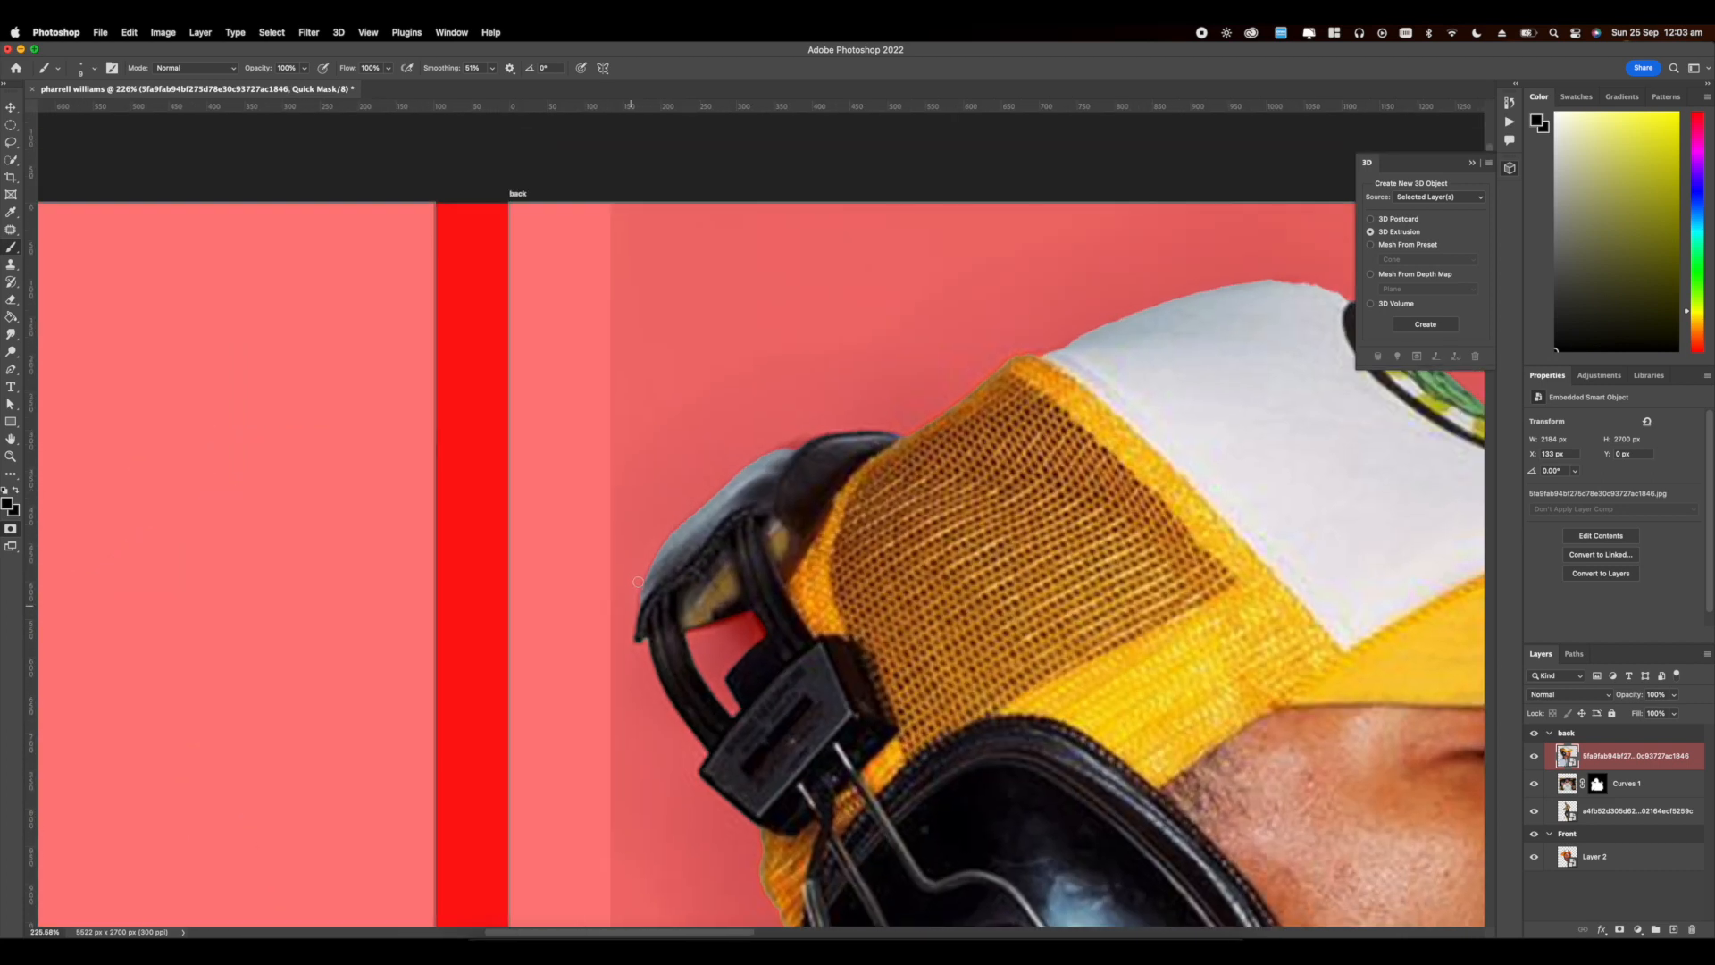
Step: Switch to a larger black brush for refining the Quick Mask around the grey shirt in the headphones profile photo
scroll(822, 392, "down", 1)
scroll(822, 391, "right", 10)
scroll(822, 391, "left", 2)
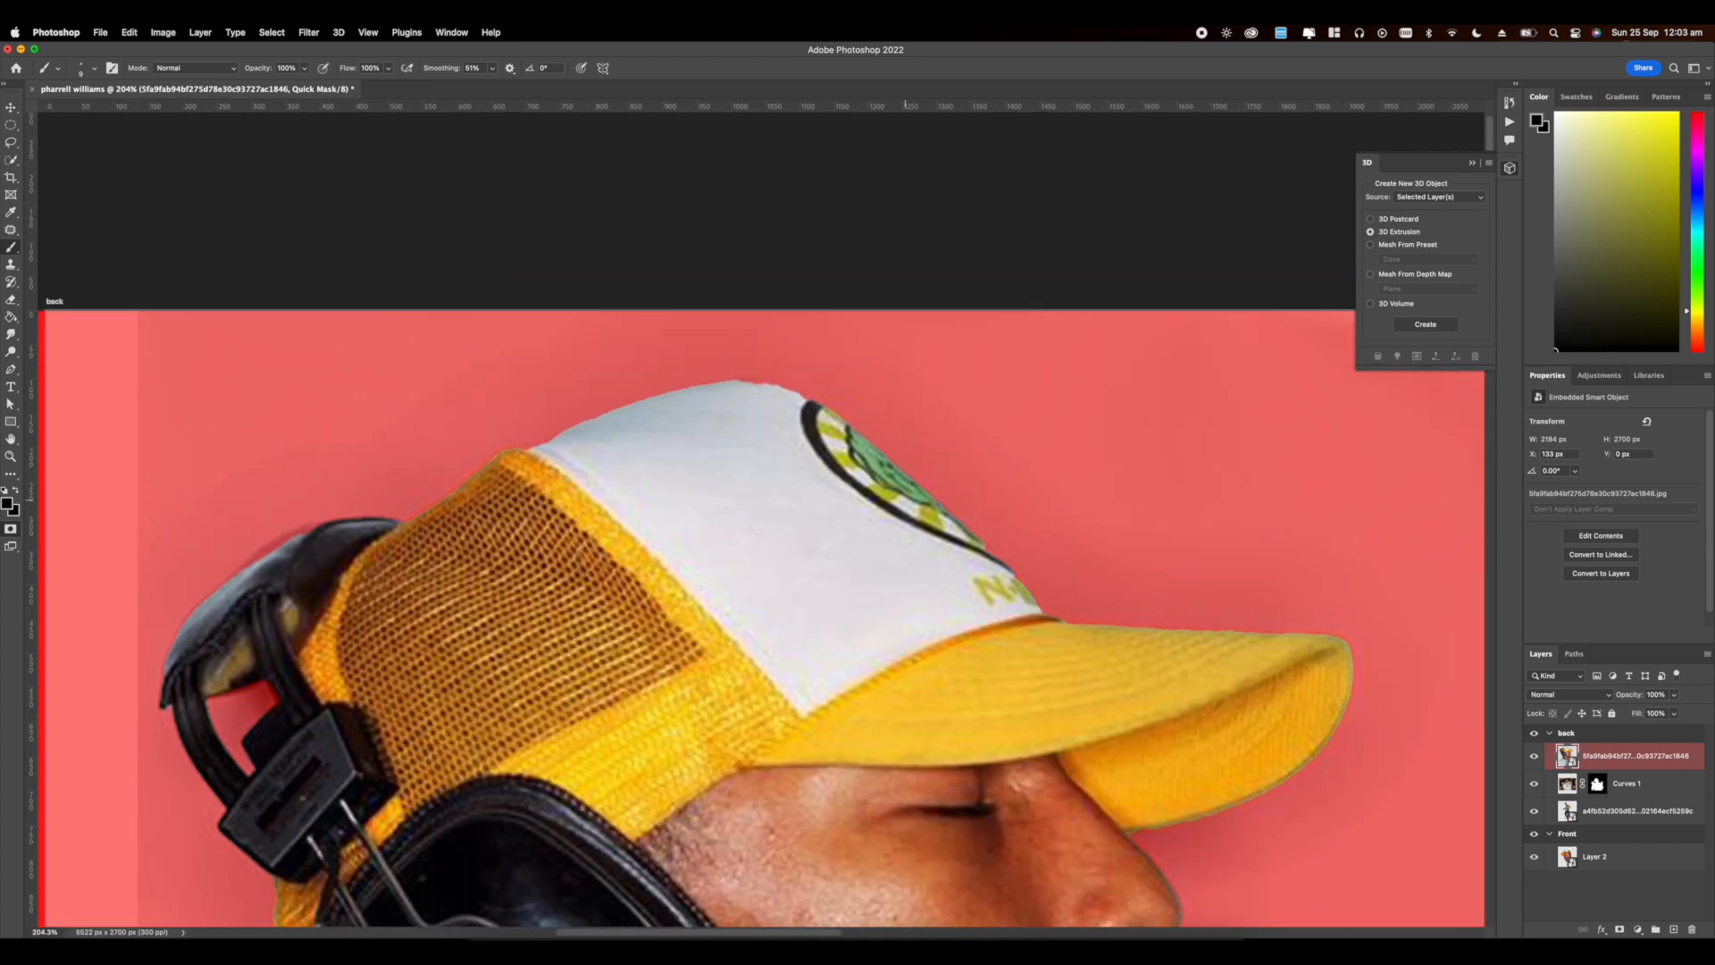
key("x")
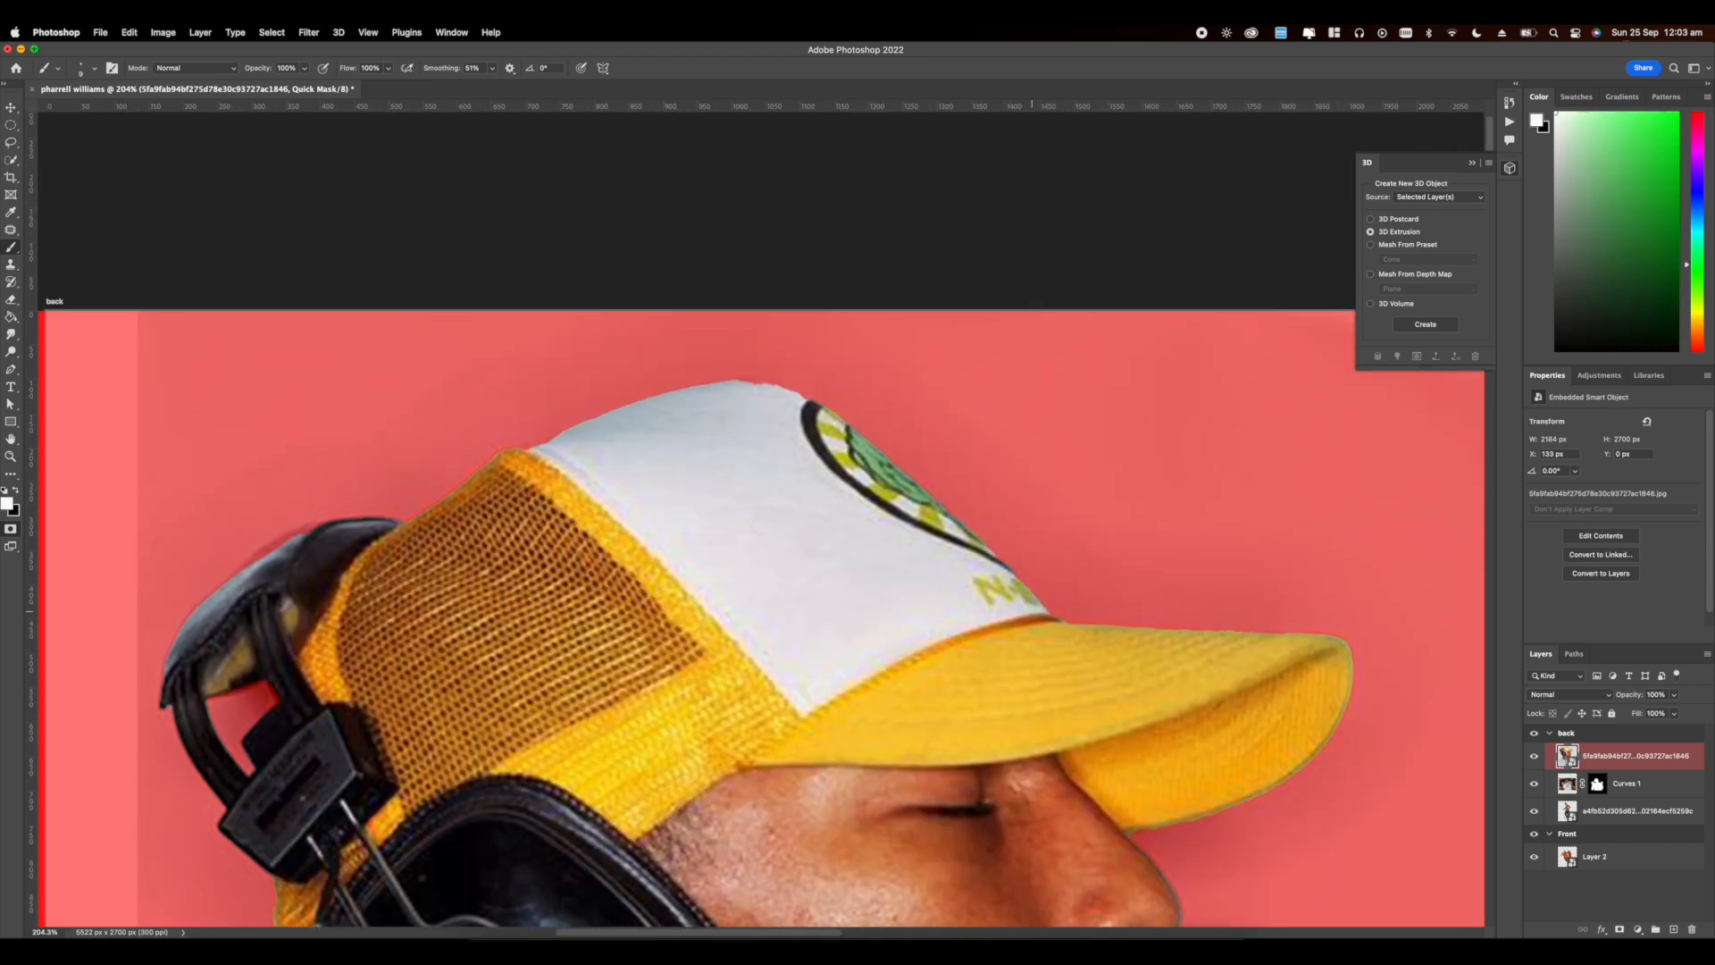
scroll(826, 411, "down", 8)
scroll(924, 538, "down", 5)
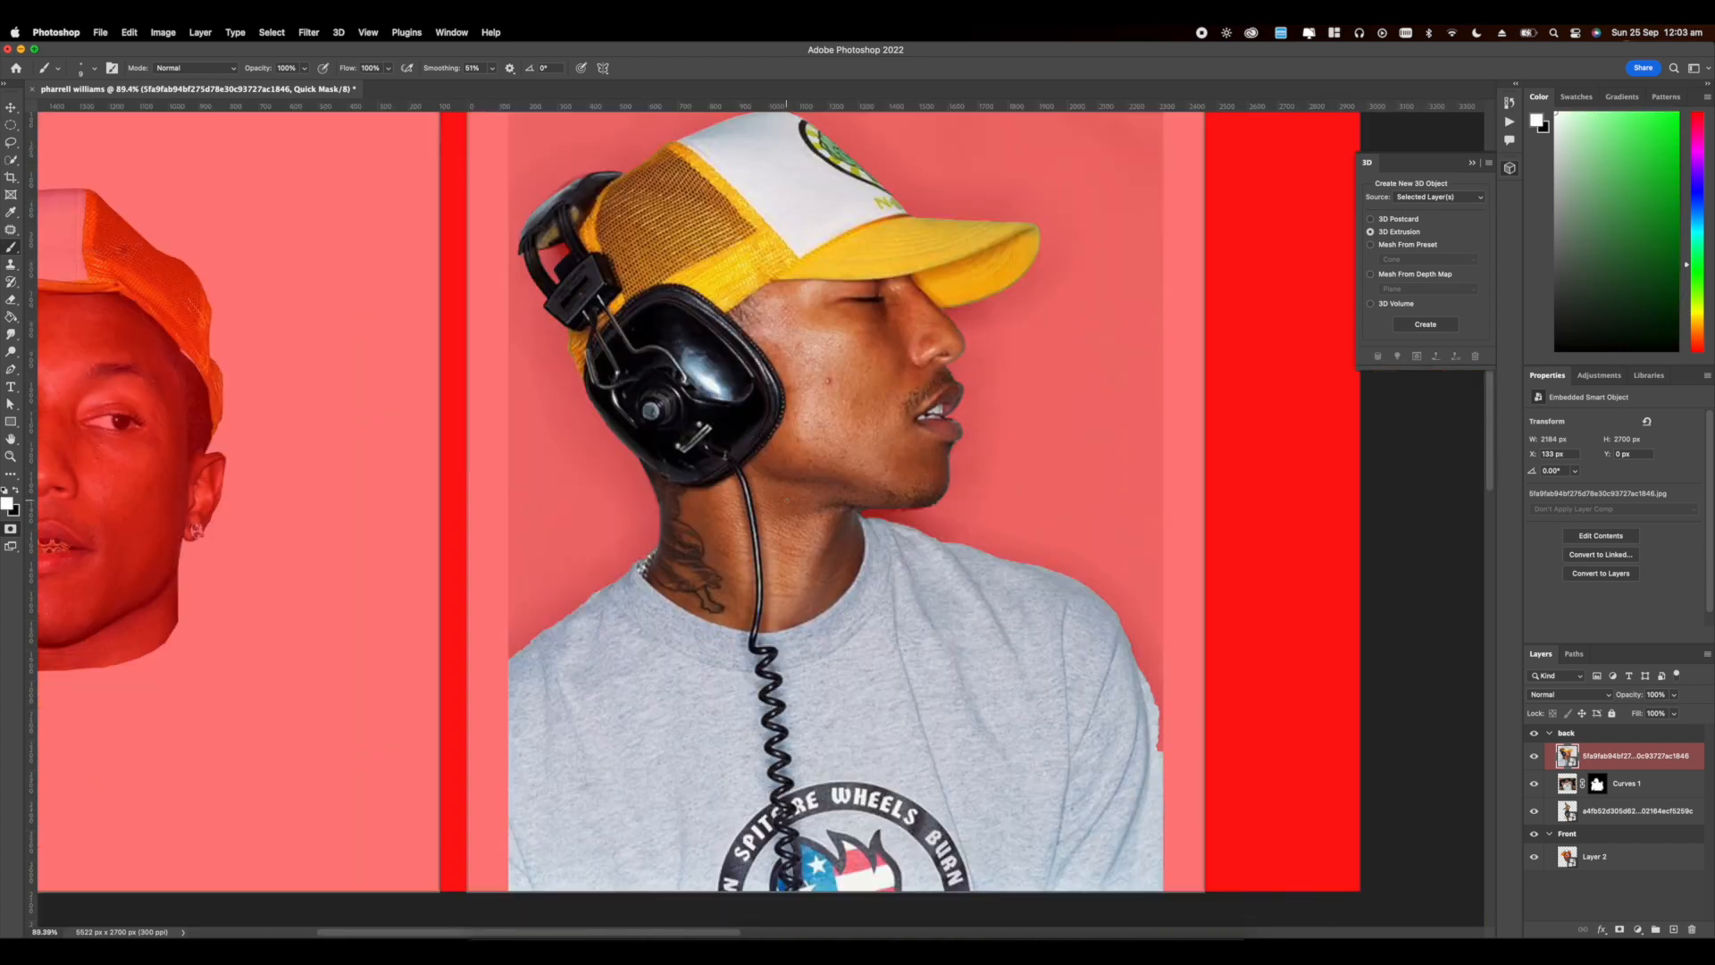
scroll(923, 537, "down", 3)
right_click(924, 538)
left_click(1042, 510)
key("Return")
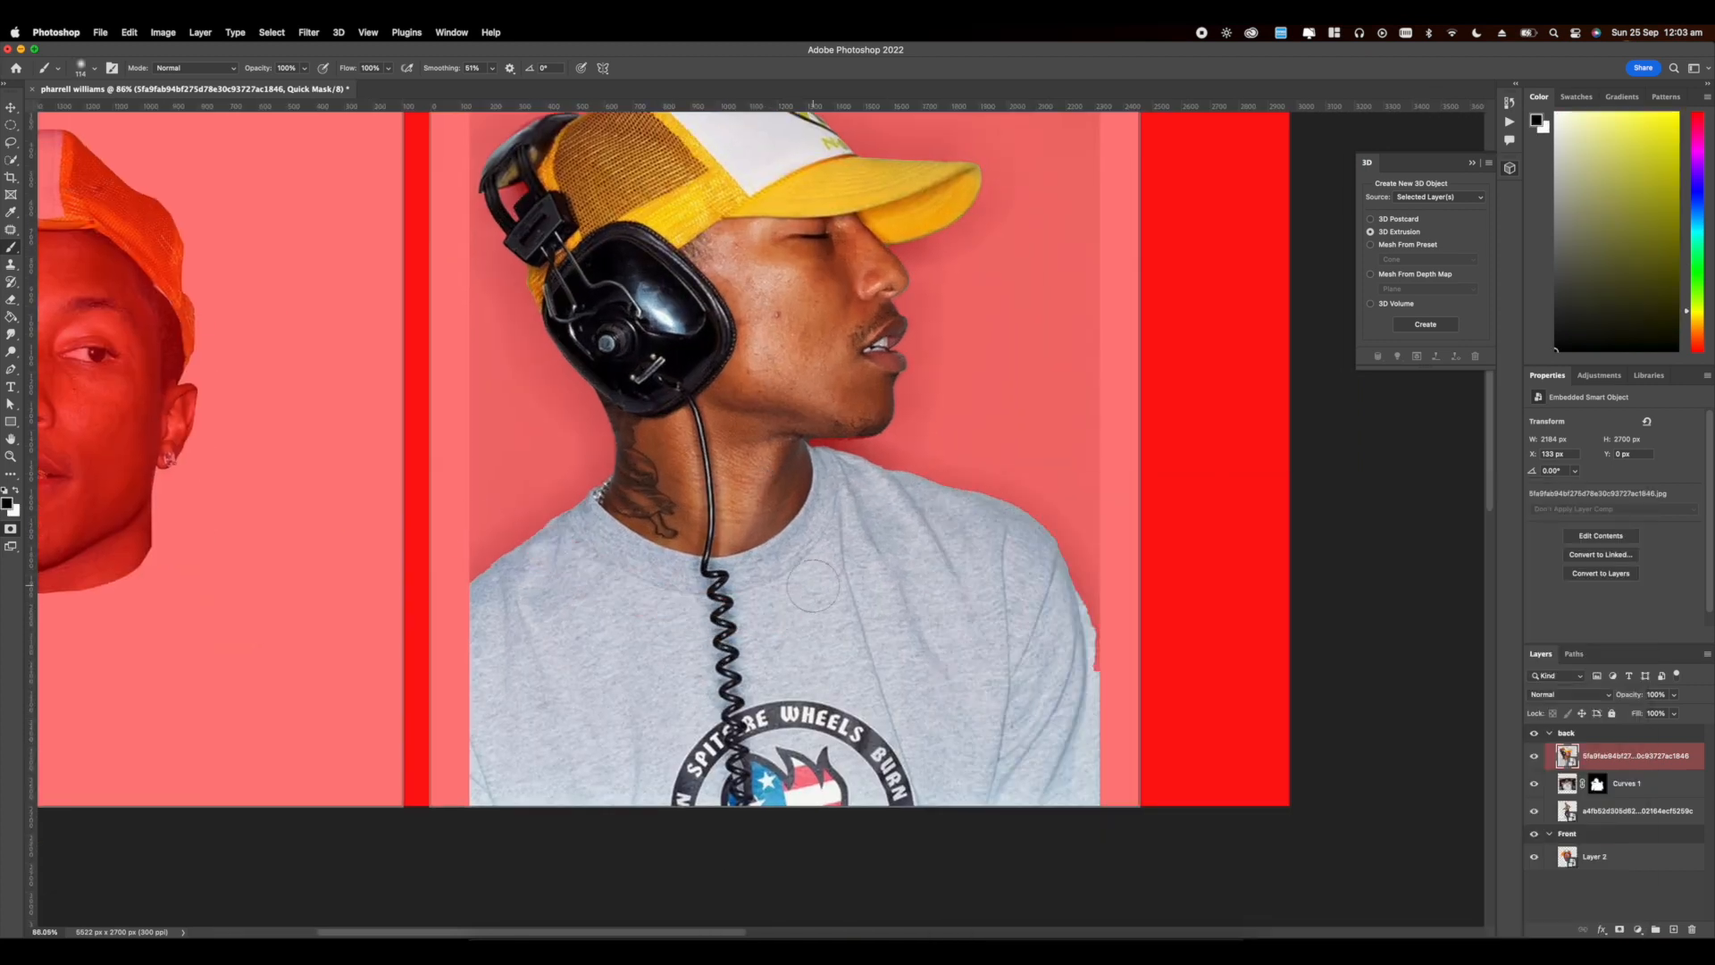
right_click(853, 540)
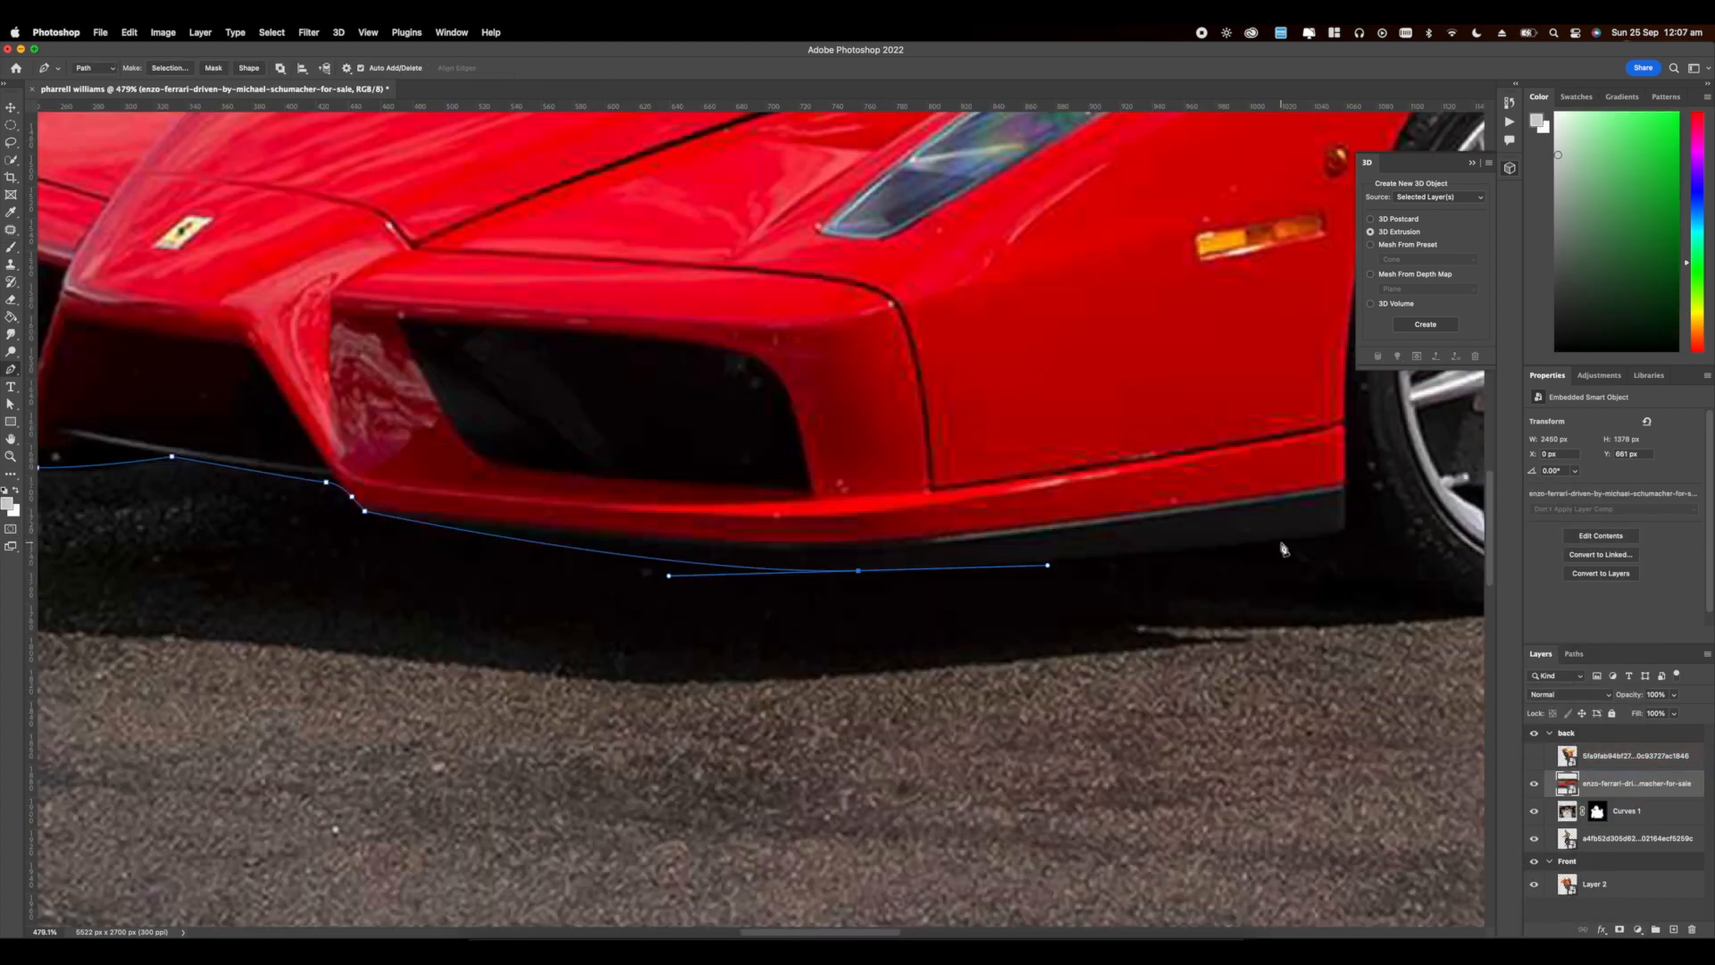
Step: Continue the pen path along the underside of the Ferrari's front bumper and around its front wheel
left_click(1282, 542)
scroll(1282, 542, "right", 5)
left_click_drag(1095, 562, 1145, 580)
left_click_drag(1262, 580, 1312, 574)
scroll(1312, 574, "right", 6)
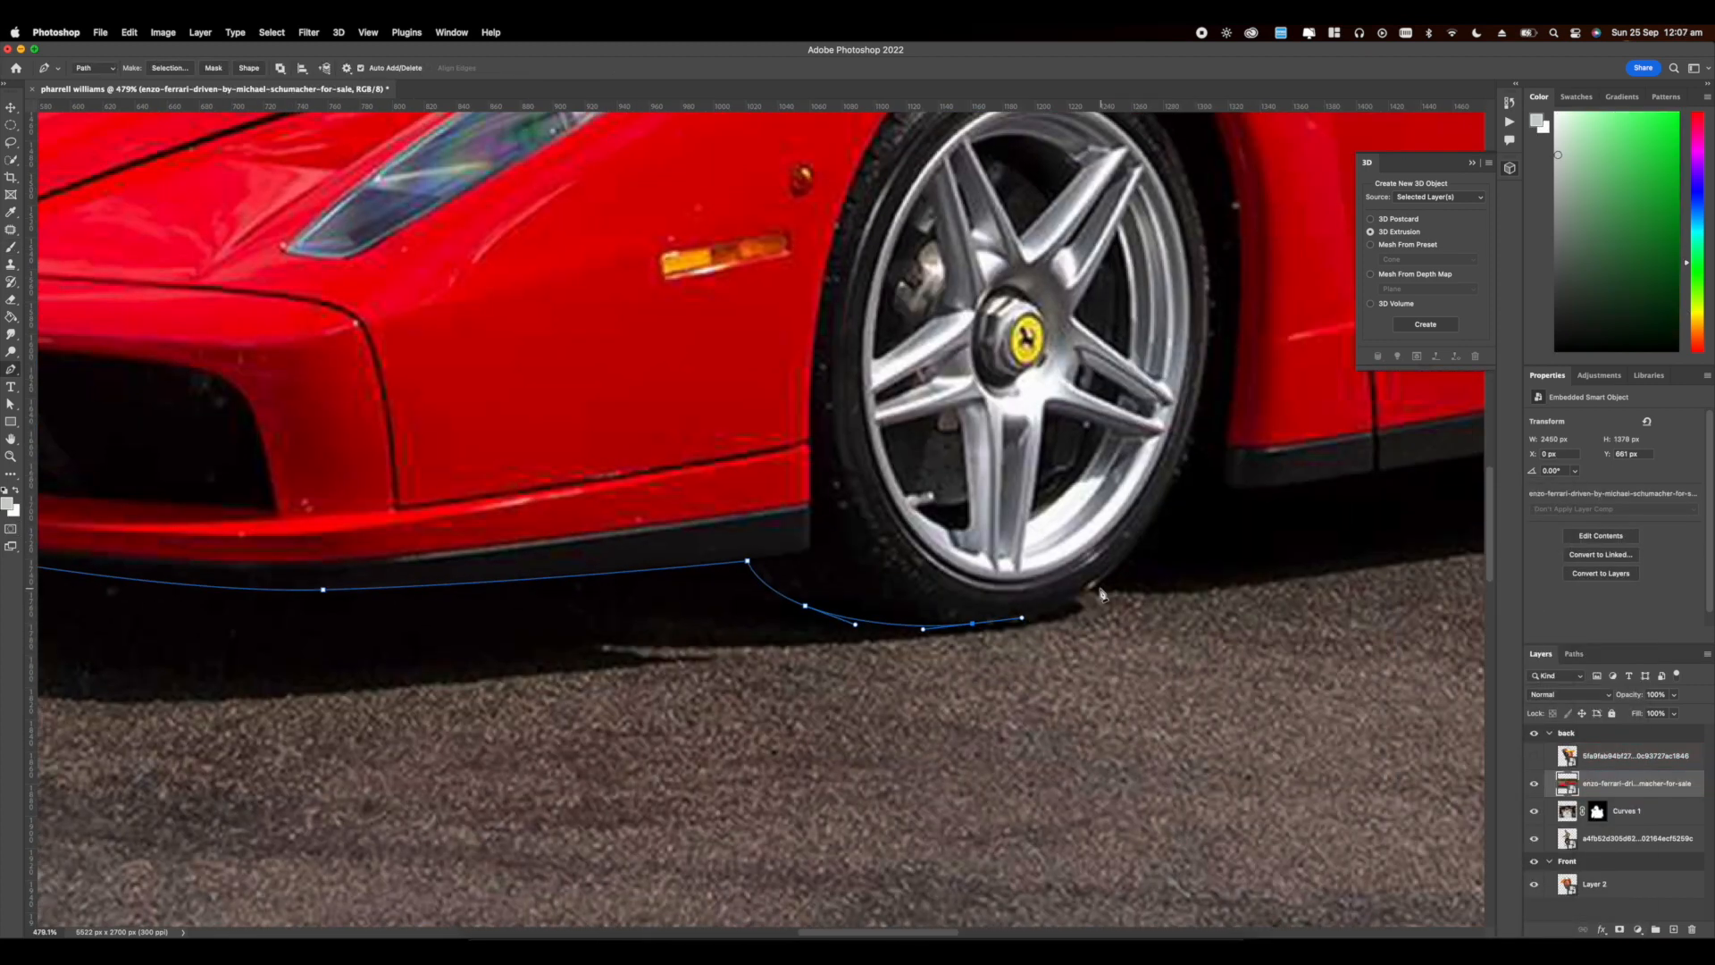
Step: Extend the pen path along the Ferrari's side sill, around the rear wheel and under the rear bumper
scroll(1275, 487, "right", 10)
left_click(830, 489)
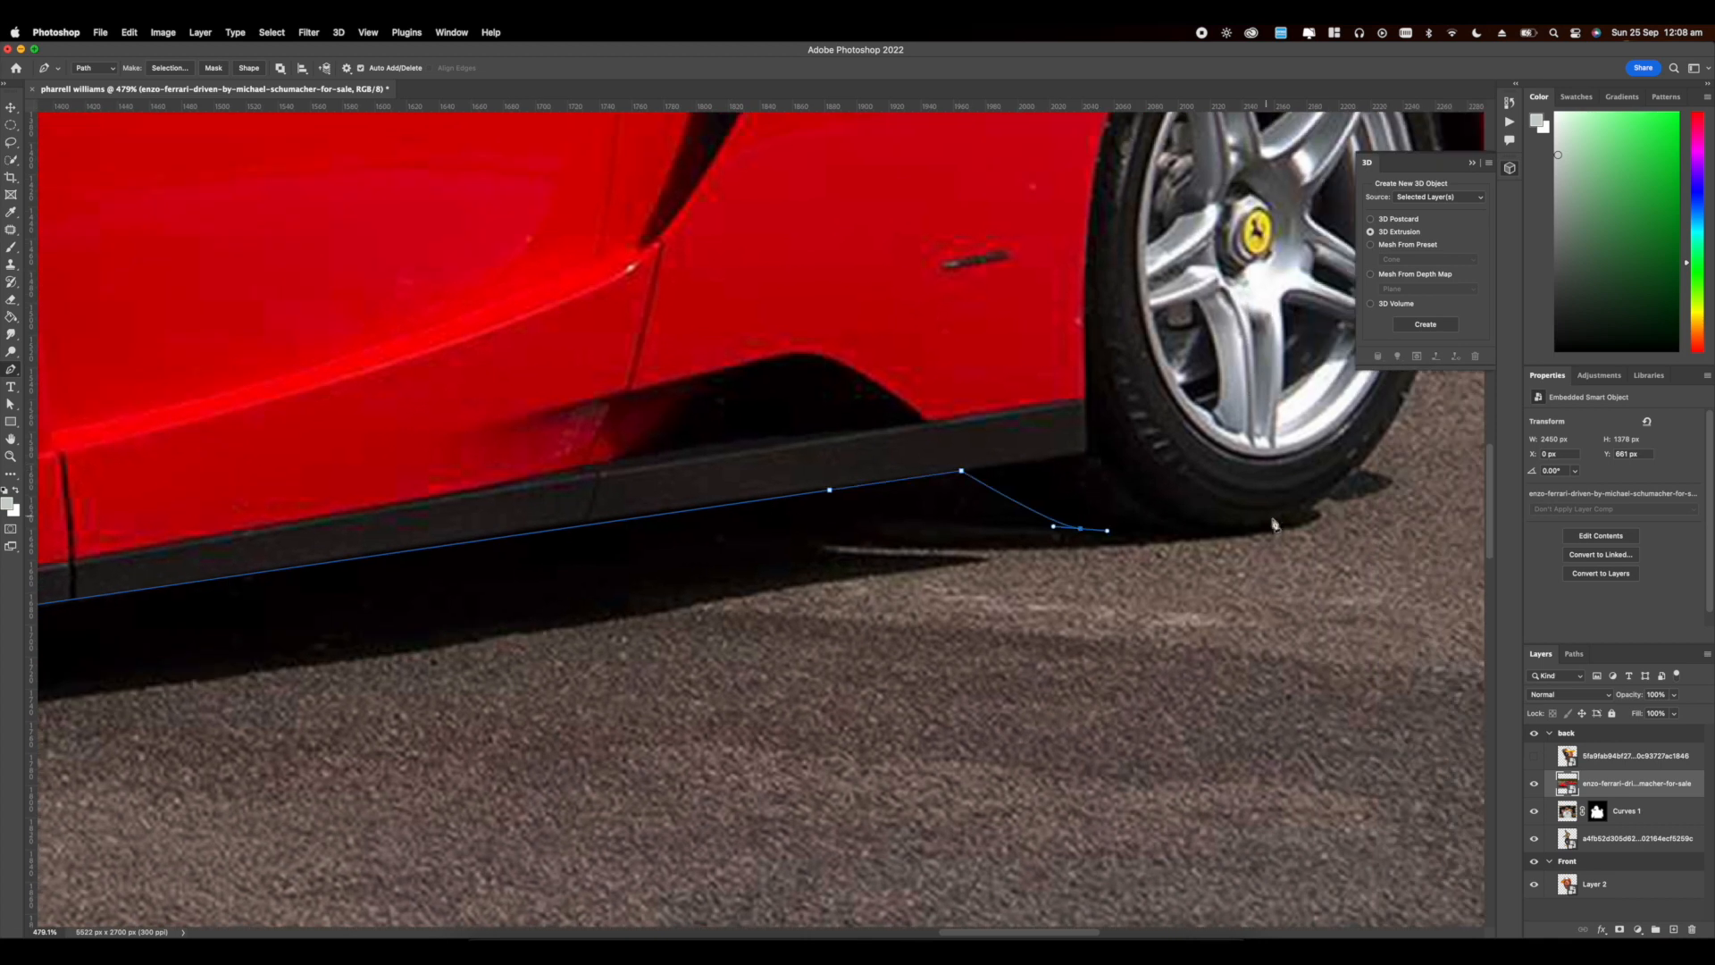
scroll(1280, 528, "right", 6)
scroll(1280, 528, "down", 3)
left_click_drag(1146, 561, 1175, 529)
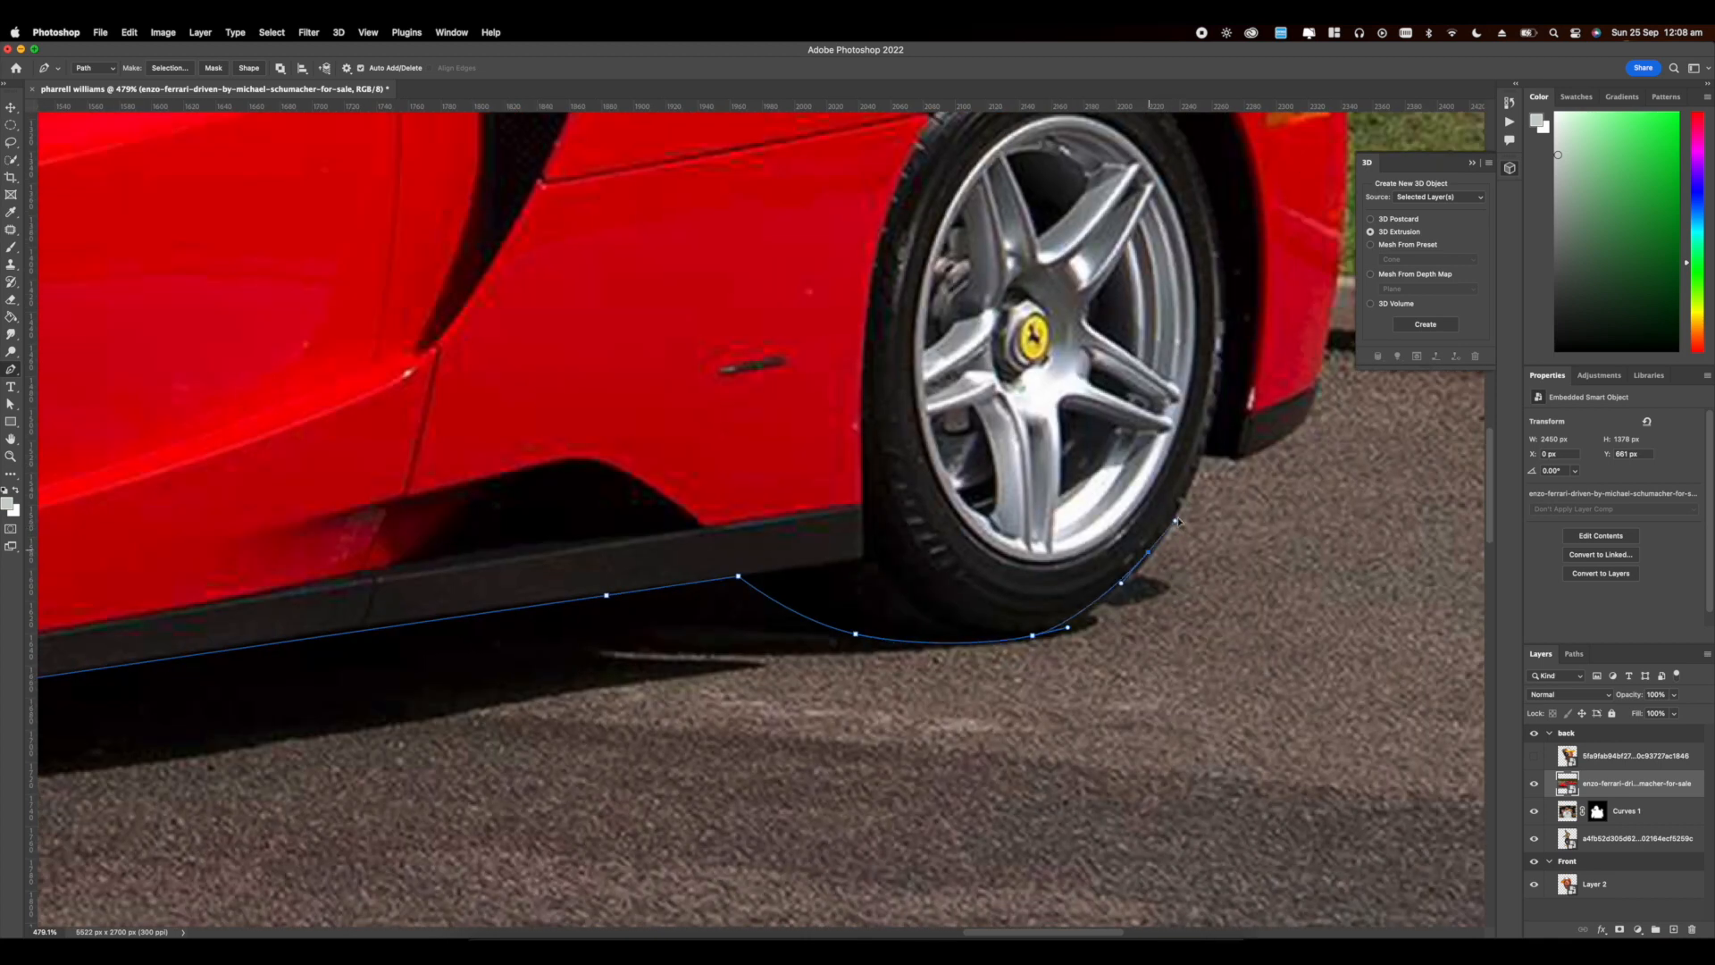
left_click(1260, 451)
left_click(1270, 447)
left_click(1307, 419)
Step: Trace the pen path up the Ferrari's rear end and around its tail lights
scroll(1307, 419, "up", 5)
scroll(1306, 419, "right", 5)
left_click_drag(1015, 242, 1030, 380)
left_click(1026, 387)
left_click(1022, 350)
left_click_drag(992, 329, 1078, 340)
left_click(938, 328)
scroll(967, 357, "left", 10)
scroll(968, 357, "up", 3)
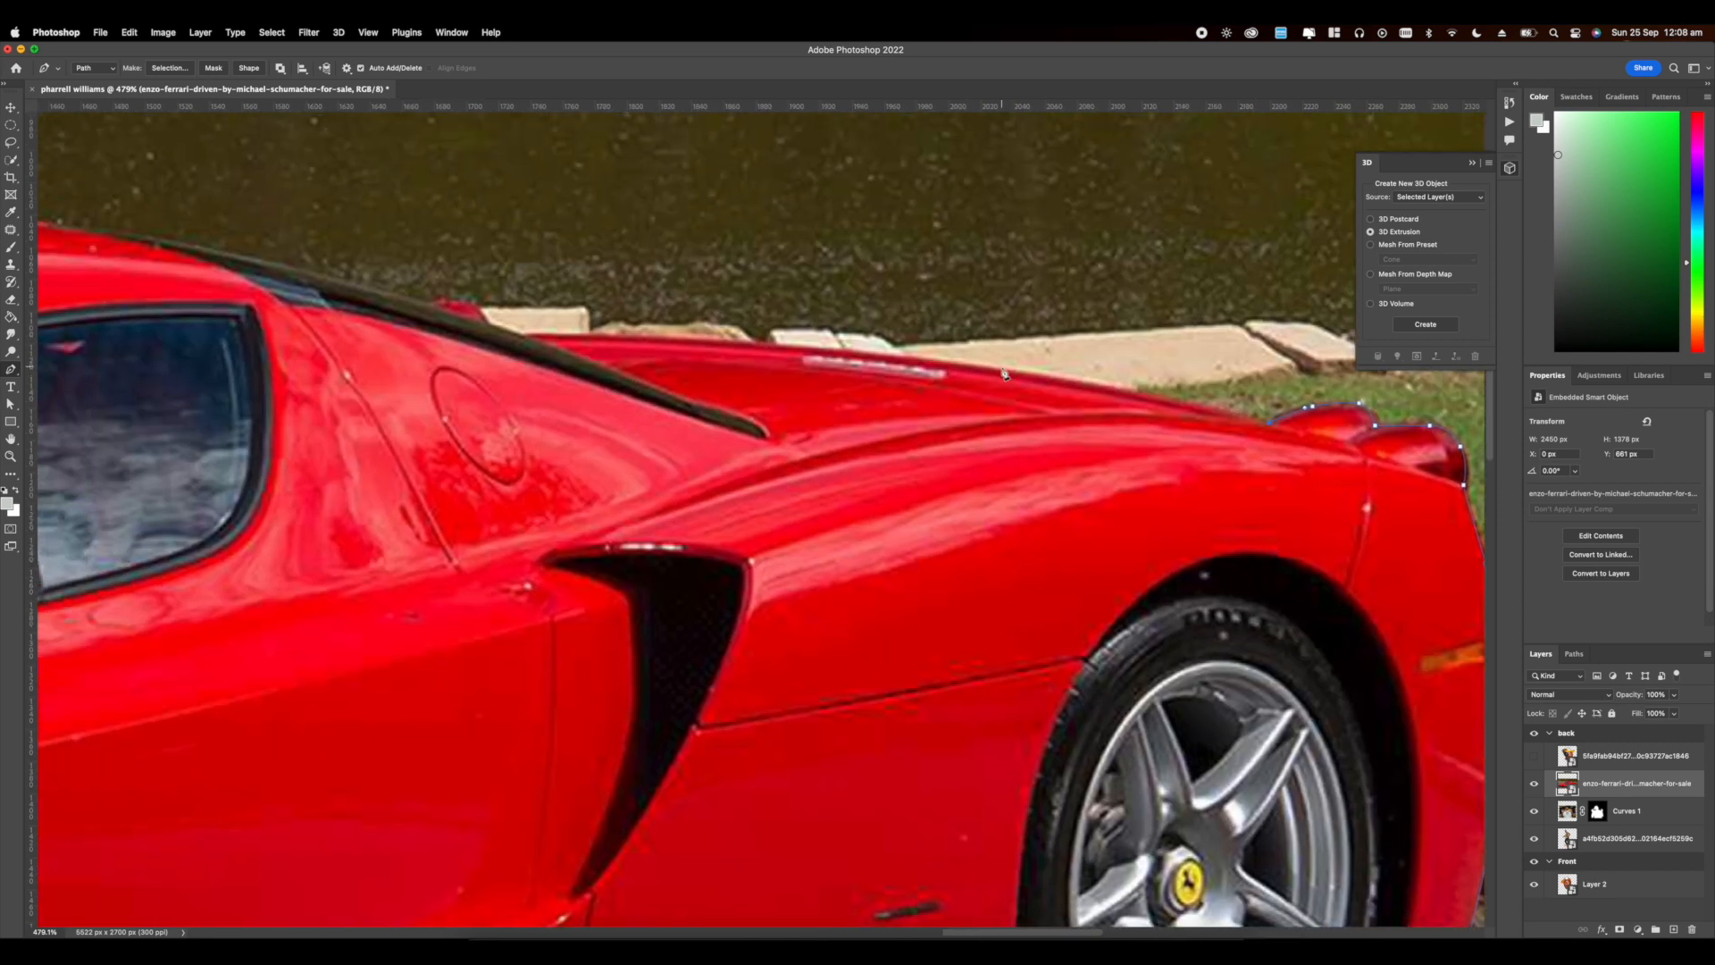
Step: Carry the pen path forward along the Ferrari's rear deck towards the roof
left_click(826, 393)
scroll(828, 394, "left", 2)
scroll(828, 394, "up", 1)
left_click_drag(879, 407, 867, 399)
left_click_drag(846, 397, 809, 391)
scroll(809, 392, "left", 5)
mouse_move(817, 362)
left_mouse_down()
mouse_move(688, 337)
mouse_move(651, 361)
left_mouse_up()
Step: Complete the pen path over the Ferrari's roof, windscreen and front end
scroll(692, 342, "left", 8)
scroll(657, 362, "left", 6)
mouse_move(712, 418)
left_mouse_down()
mouse_move(670, 434)
mouse_move(930, 353)
left_mouse_up()
left_click_drag(663, 577, 608, 623)
mouse_move(799, 632)
left_mouse_down()
mouse_move(960, 586)
mouse_move(1279, 540)
mouse_move(867, 498)
left_mouse_up()
left_click(1031, 521)
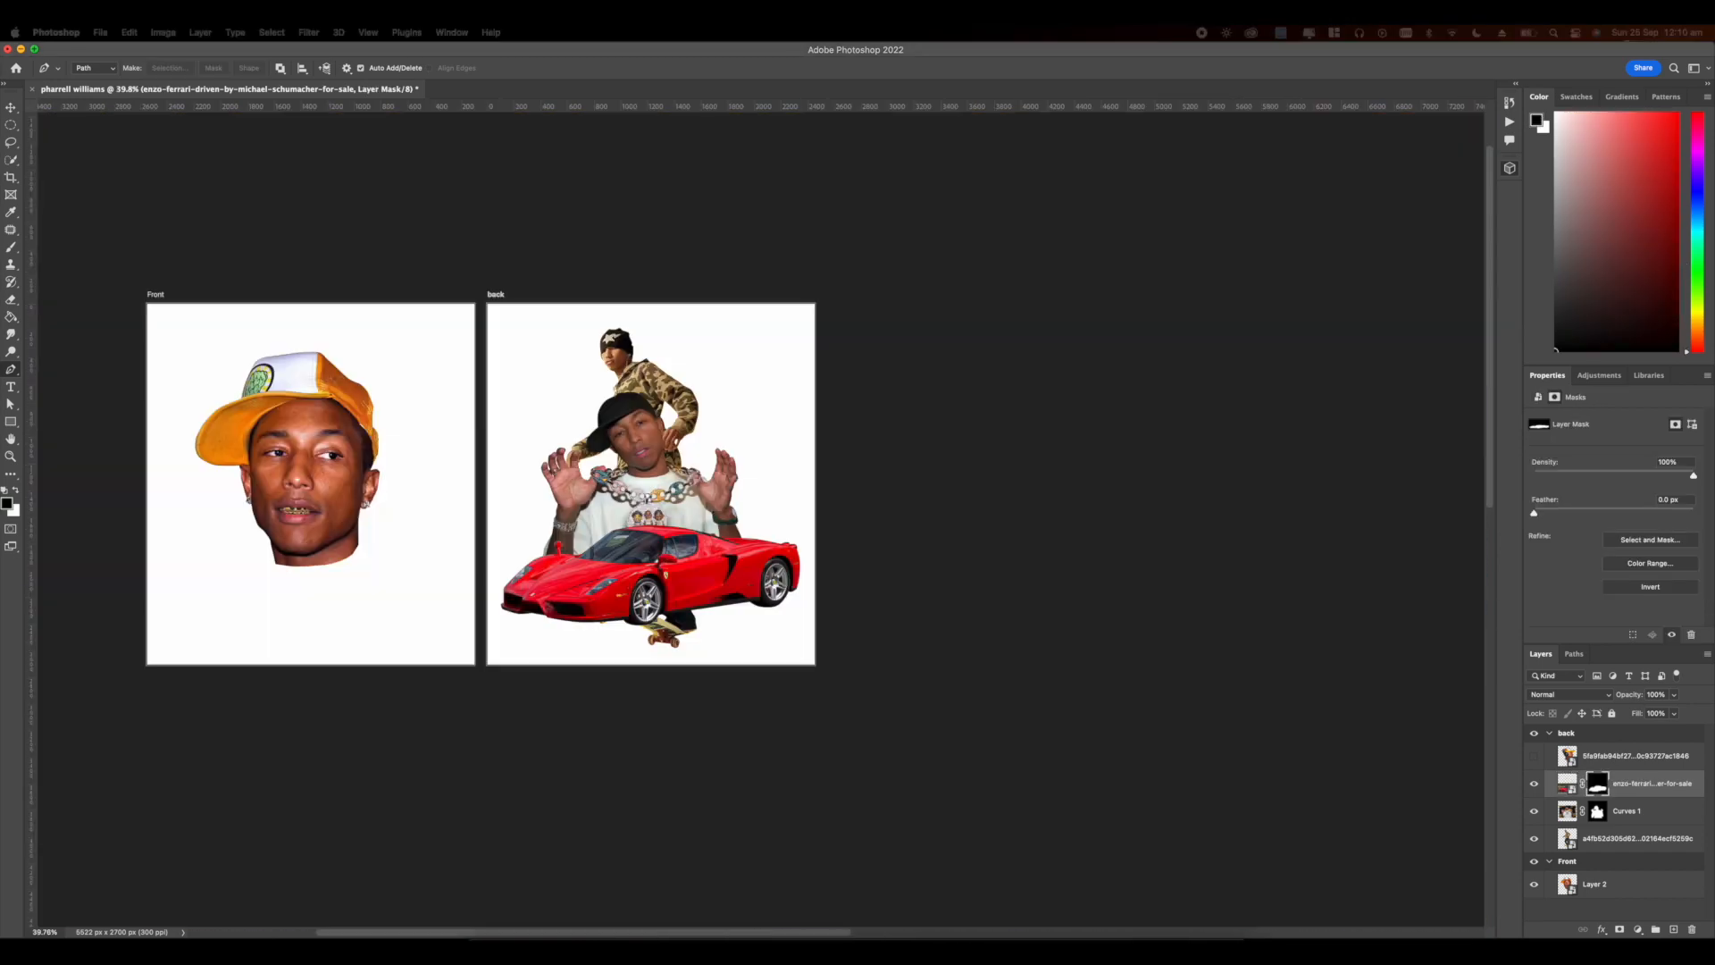
Step: Hide the camouflage-hoodie skateboarder layer on the back artboard
scroll(736, 441, "down", 1)
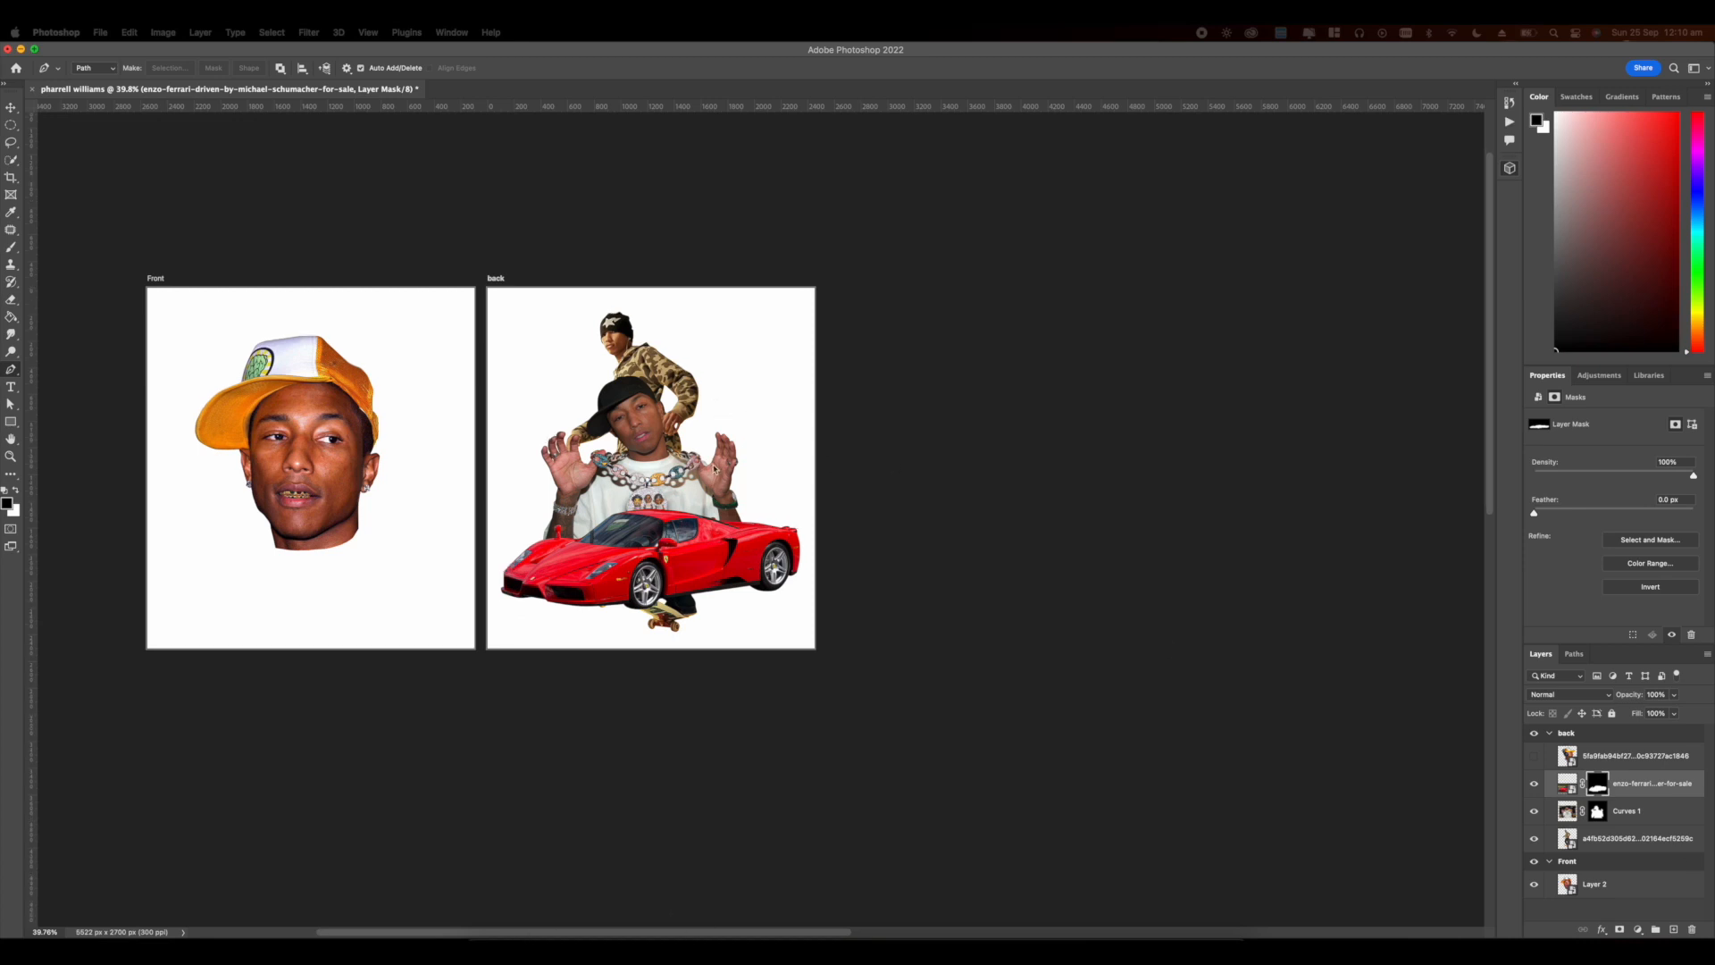
left_click(714, 469)
scroll(718, 472, "up", 4)
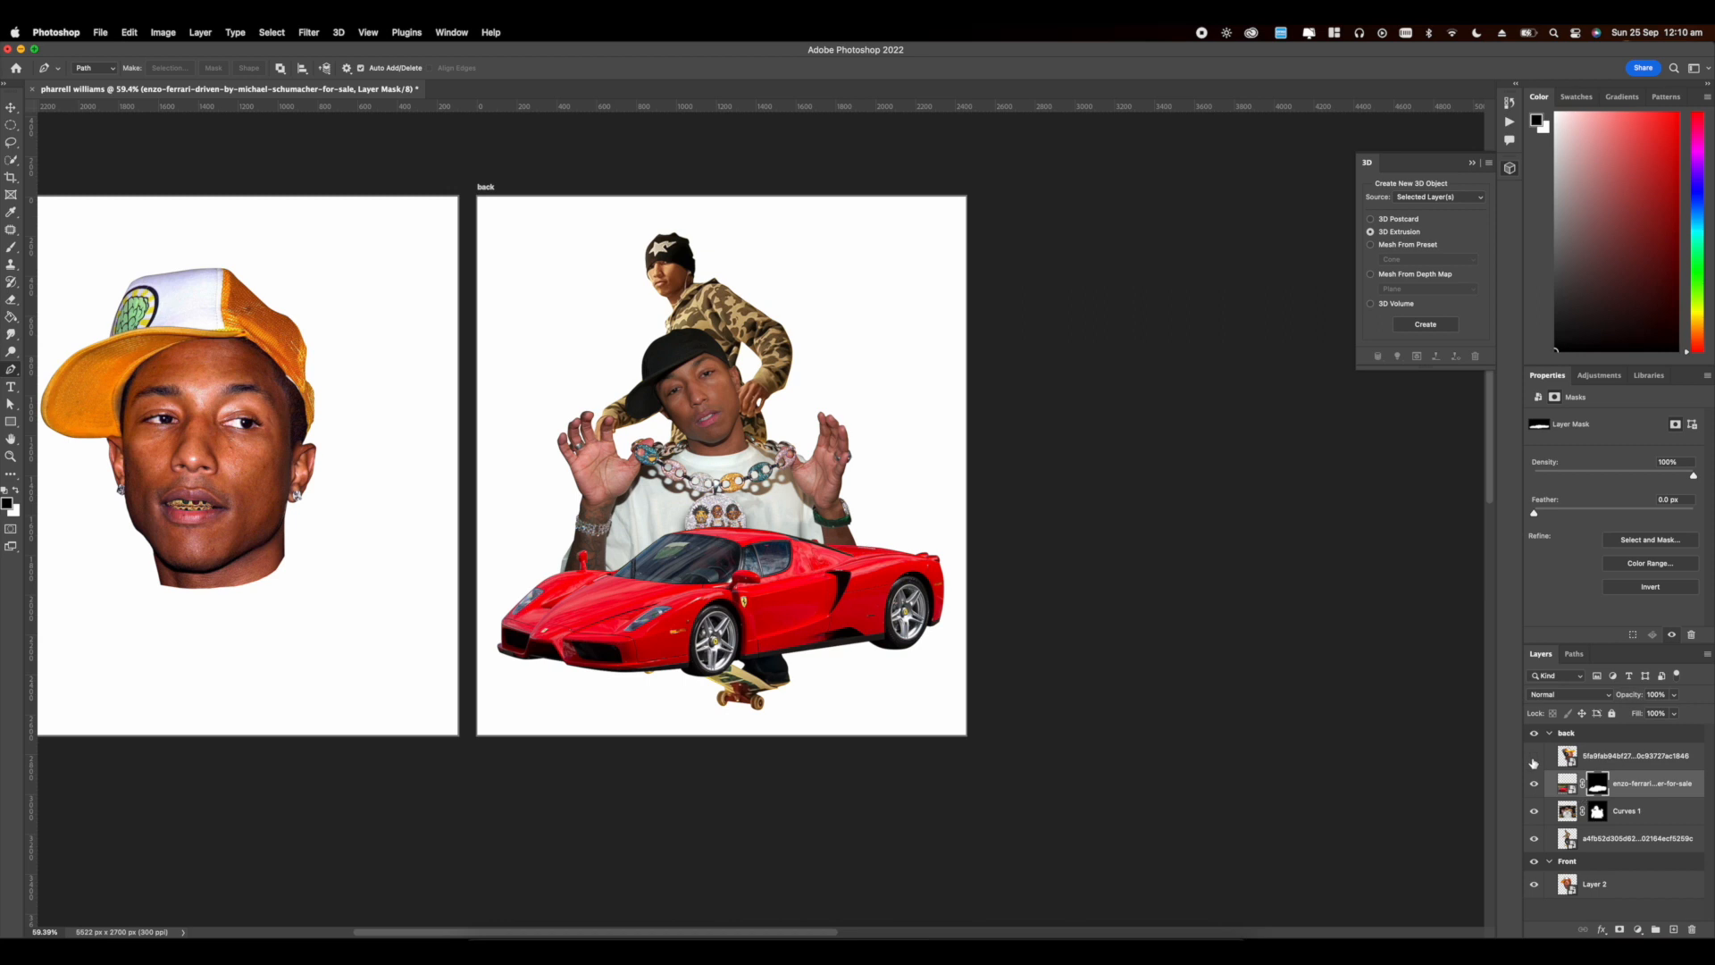
left_click(1533, 839)
Step: Enlarge the chain-necklace portrait on the Curves 1 layer and reposition it behind the Ferrari
left_click(1568, 811)
key("super+t")
left_click_drag(945, 478, 1000, 478)
left_click_drag(873, 479, 846, 400)
left_click_drag(976, 397, 983, 384)
mouse_move(765, 490)
left_mouse_down()
mouse_move(767, 474)
mouse_move(770, 516)
left_mouse_up()
key("Return")
Step: Select the Ferrari together with the chain-necklace portrait and adjust their placement on the back artboard
scroll(767, 474, "down", 4)
left_click(1650, 784, "shift")
scroll(1163, 697, "down", 5)
key("super+t")
left_click_drag(914, 427, 921, 427)
key("Return")
Step: Show the headphones profile cutout, scale it down beside the portrait's raised hand and move its layer beneath the Ferrari
left_click(1549, 757)
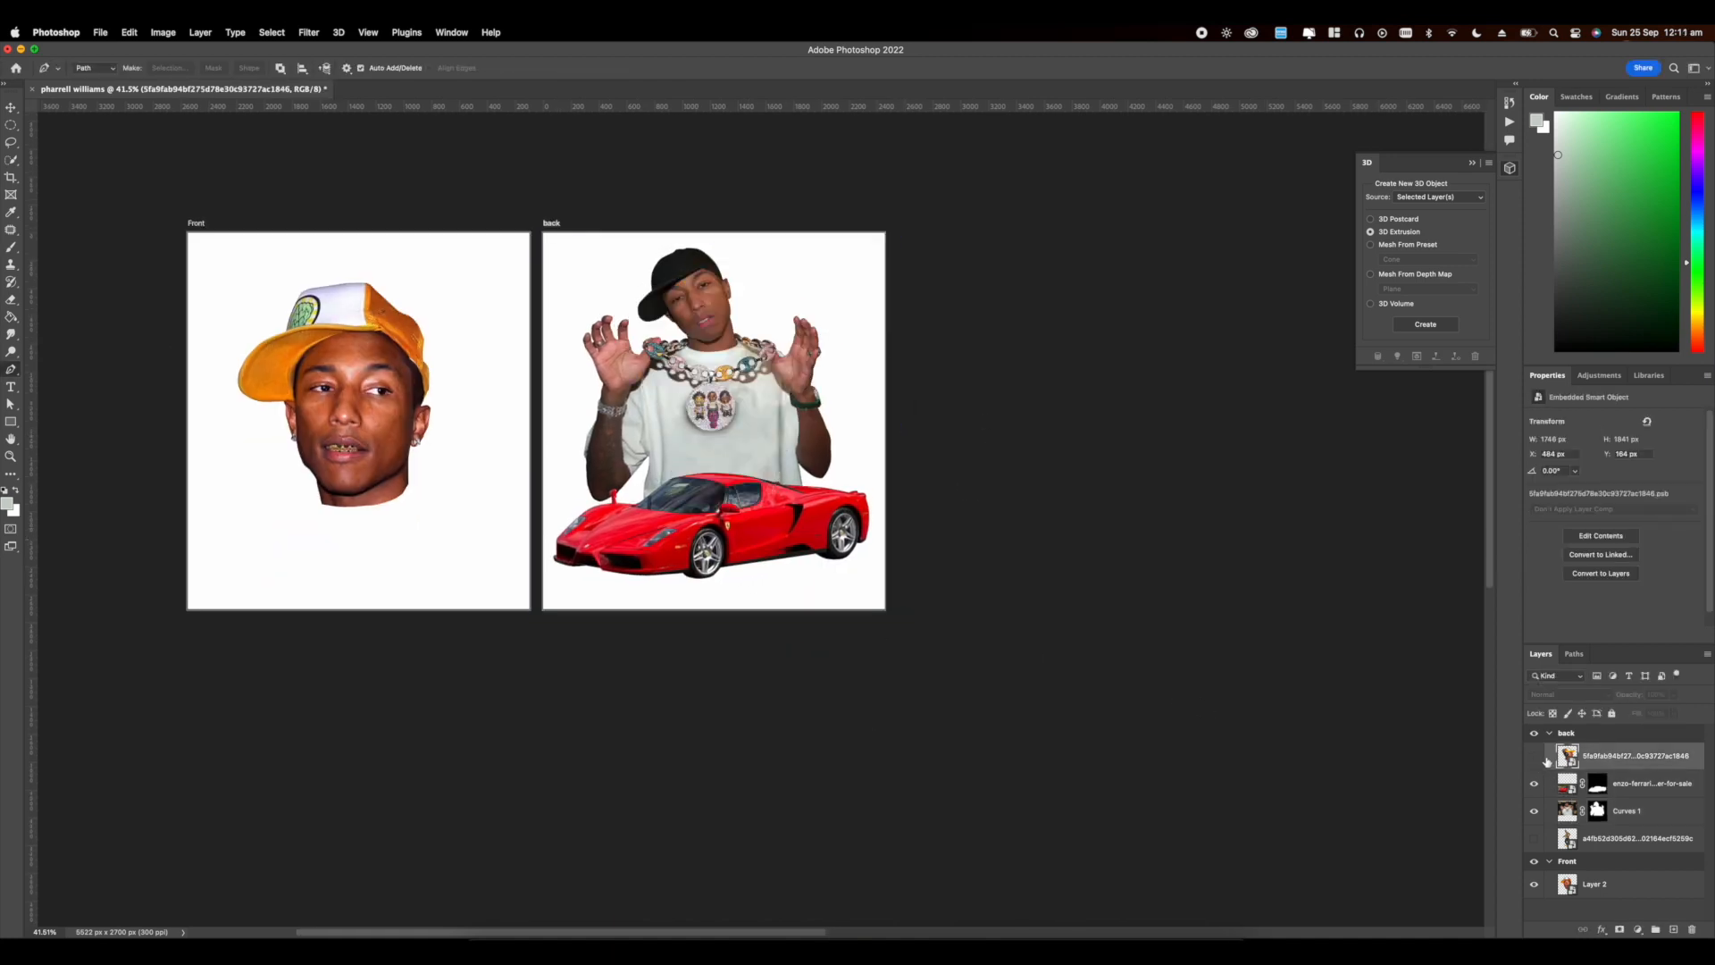
left_click(1534, 757)
scroll(766, 524, "up", 5)
scroll(767, 524, "down", 2)
key("super+t")
left_click_drag(927, 276, 772, 284)
left_click_drag(751, 295, 938, 385)
left_click_drag(929, 391, 987, 384)
key("Return")
left_click_drag(1630, 764, 1630, 796)
Step: Nudge the headphones profile cutout so its lower edge sits behind the Ferrari's rear
scroll(831, 679, "down", 5)
scroll(833, 585, "up", 5)
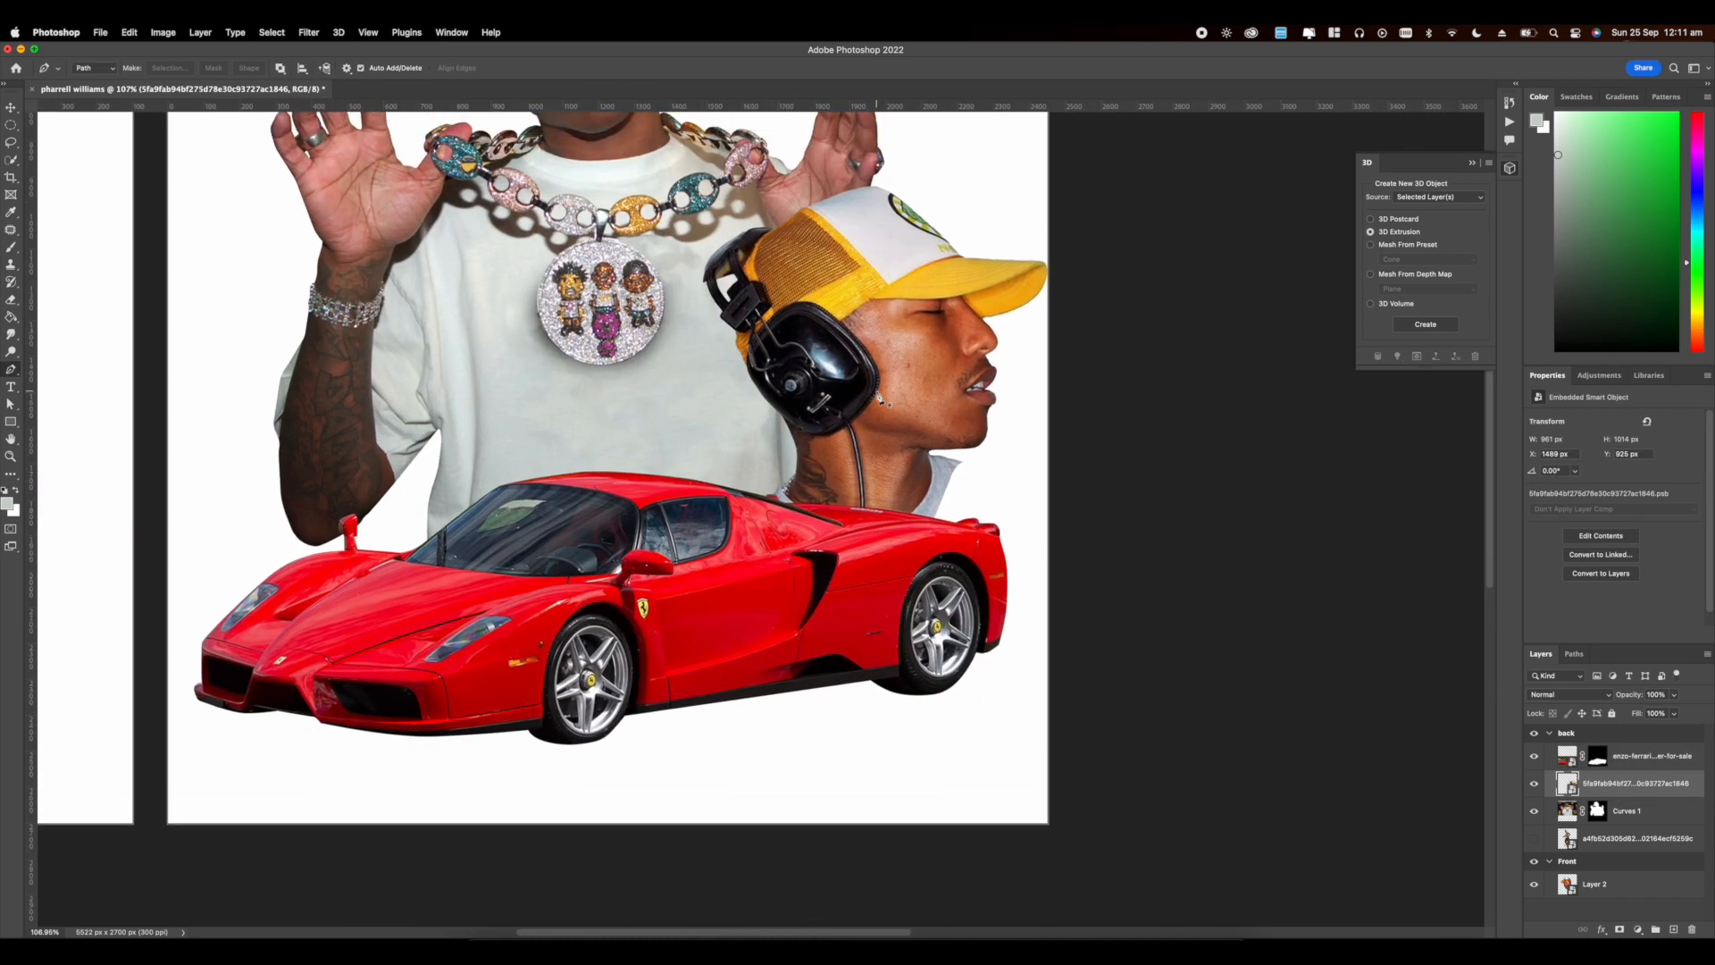
scroll(833, 584, "down", 5)
key("super+t")
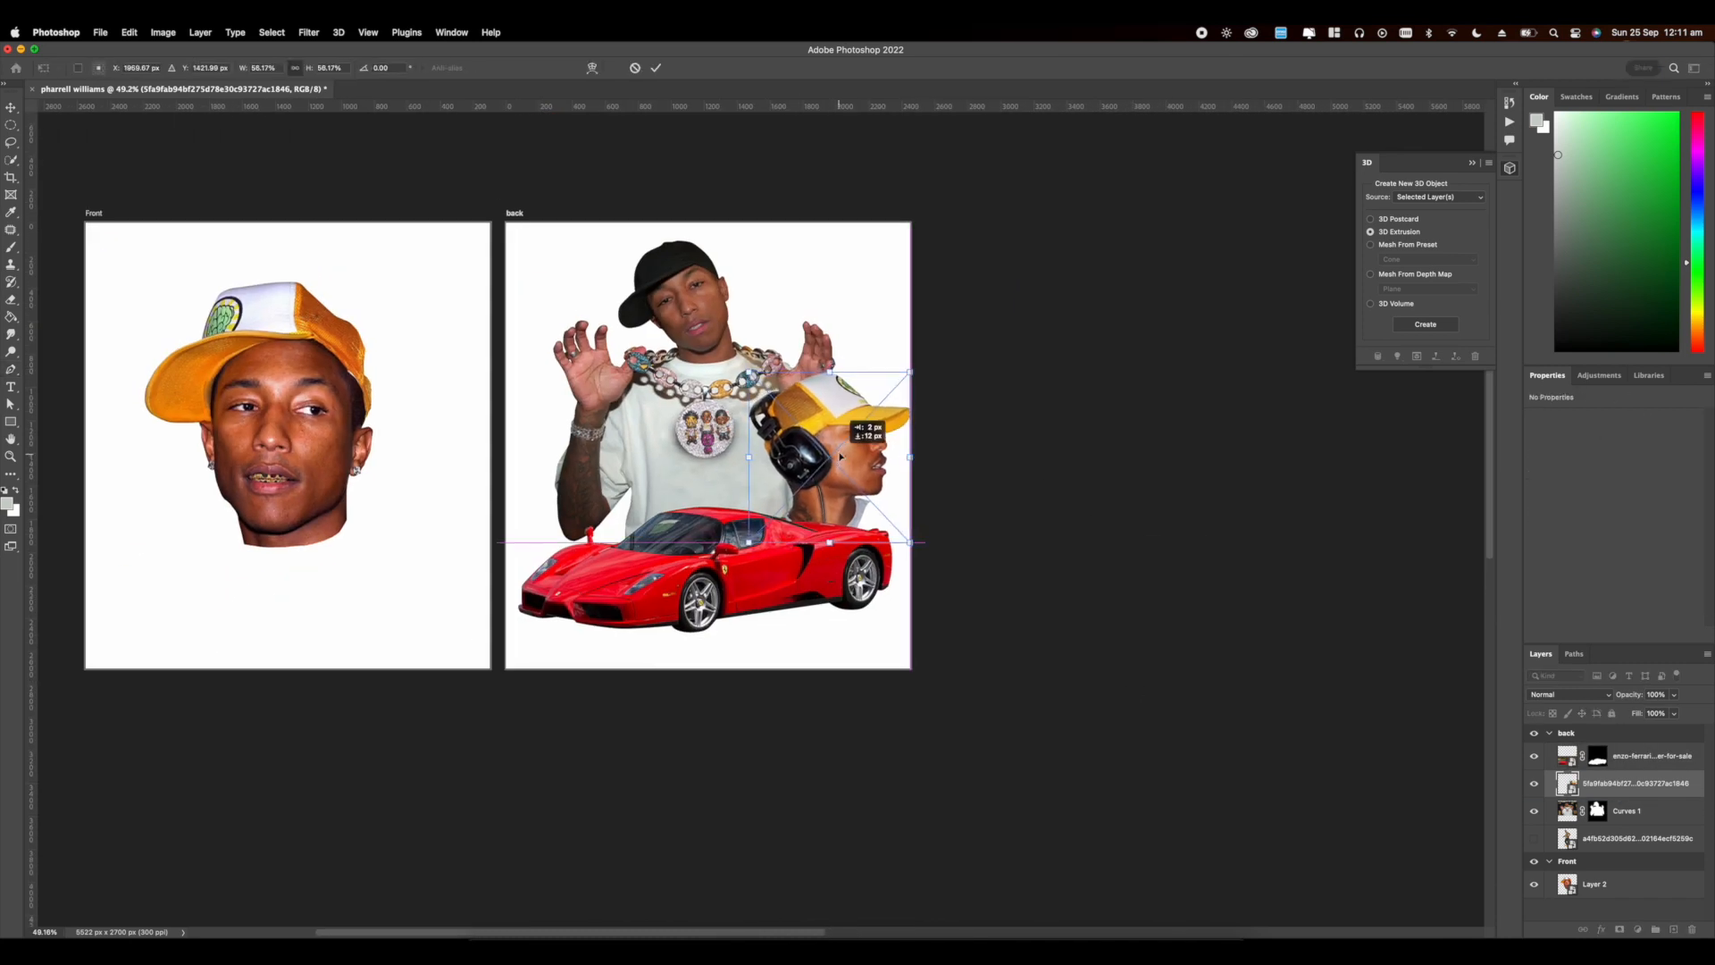
left_click_drag(840, 456, 839, 457)
key("Return")
scroll(839, 457, "up", 5)
scroll(838, 500, "down", 5)
Step: Rasterize the headphones profile layer and erase the excess grey shirt beside the neck
left_click(1616, 814)
scroll(838, 569, "up", 5)
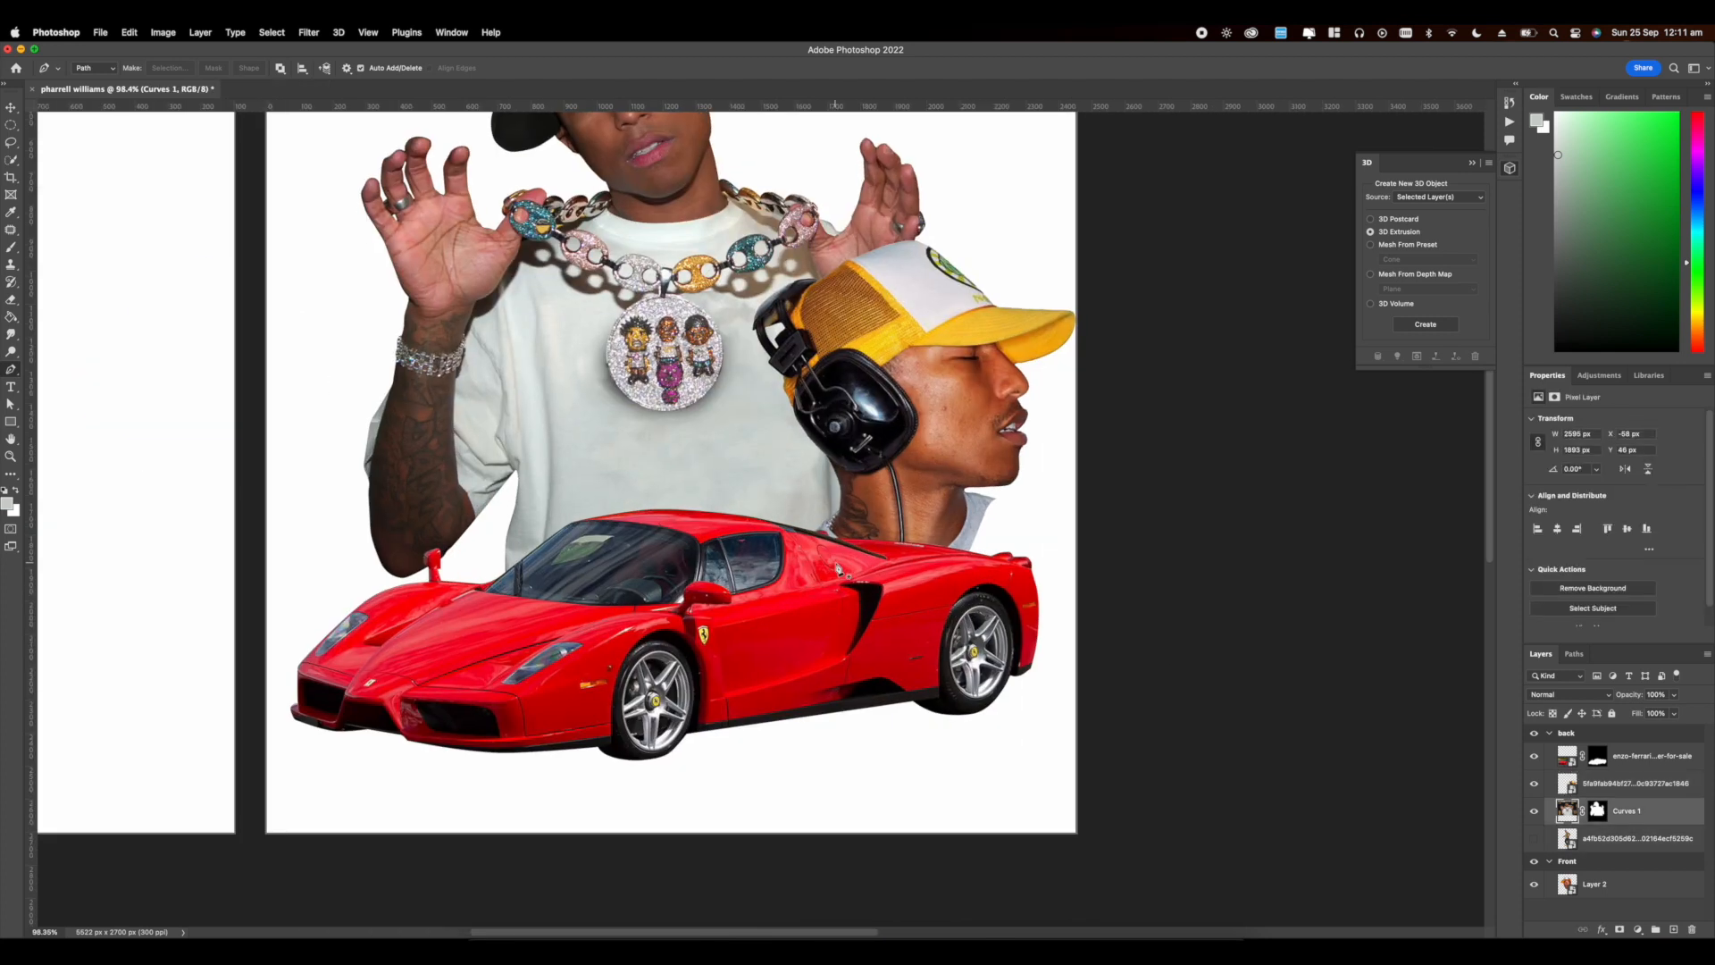
scroll(951, 536, "up", 5)
scroll(951, 545, "right", 1)
left_click(1631, 785)
key("e")
scroll(938, 500, "up", 3)
right_click(933, 482)
key("Return")
scroll(893, 501, "up", 5)
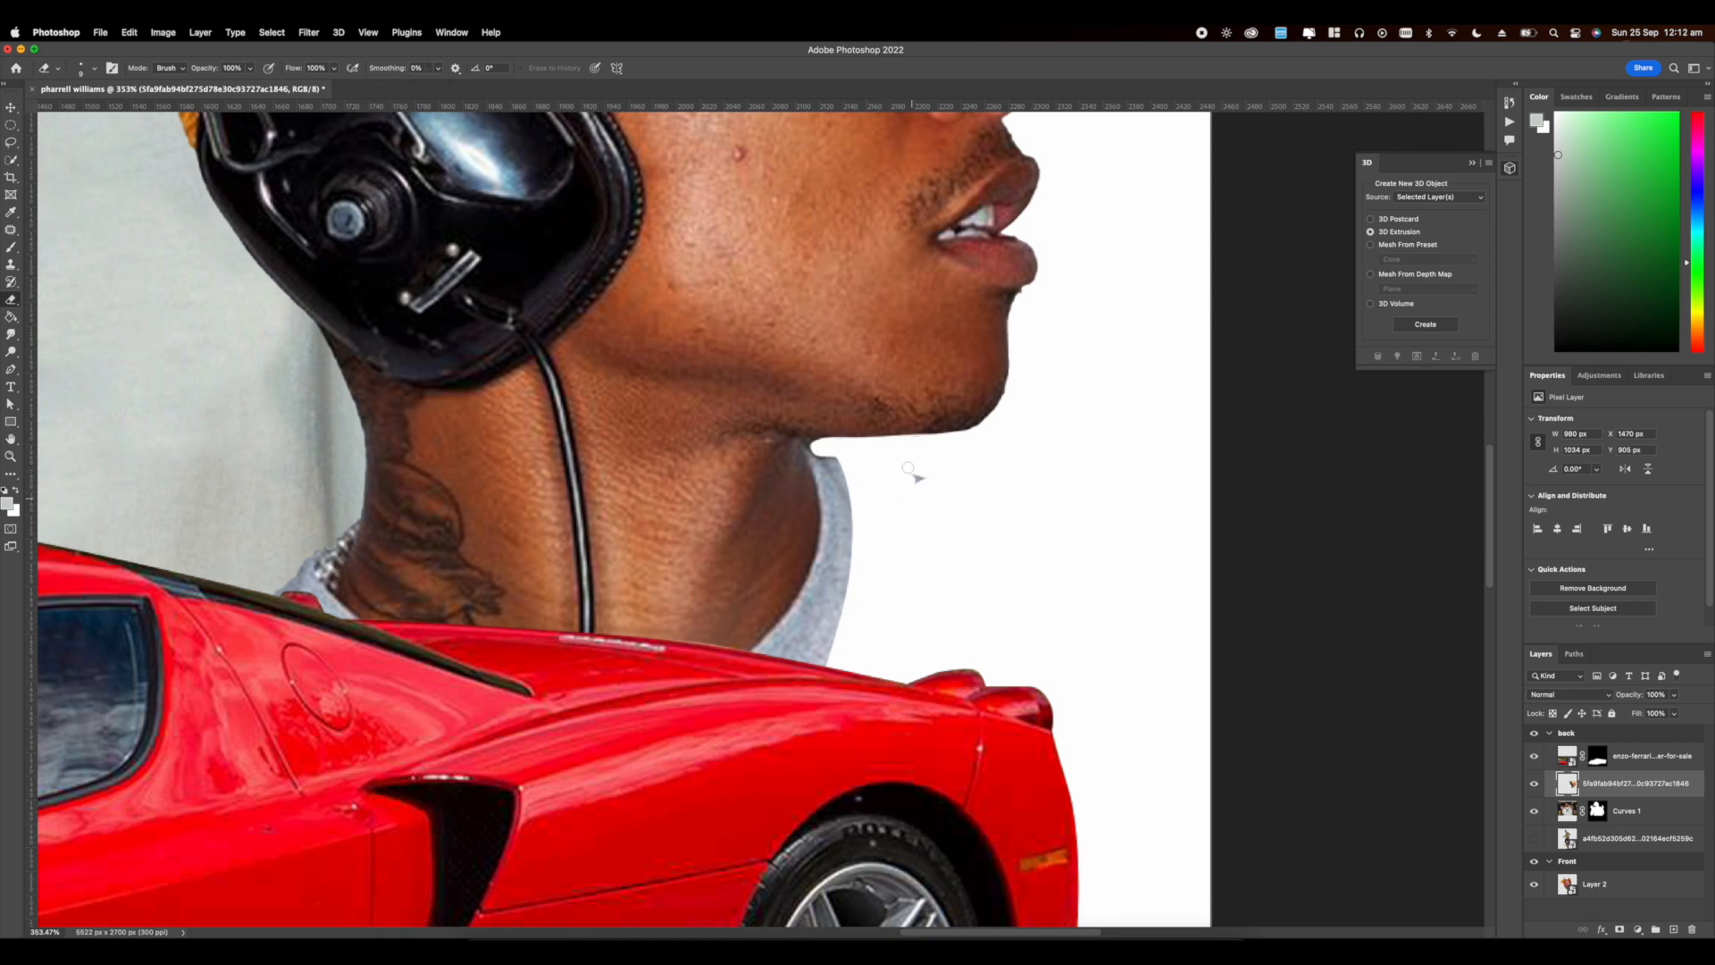
scroll(910, 470, "down", 10)
scroll(848, 631, "up", 3)
left_click_drag(848, 630, 991, 603)
Step: Select the Ferrari, headphones profile and chain-necklace portrait layers, scale them down slightly together and recentre them
left_click(1632, 757)
left_click(1626, 811, "shift")
key("super+t")
left_click_drag(1056, 484, 1024, 485)
left_click_drag(887, 531, 912, 548)
key("Return")
scroll(911, 547, "down", 5)
scroll(793, 466, "up", 6)
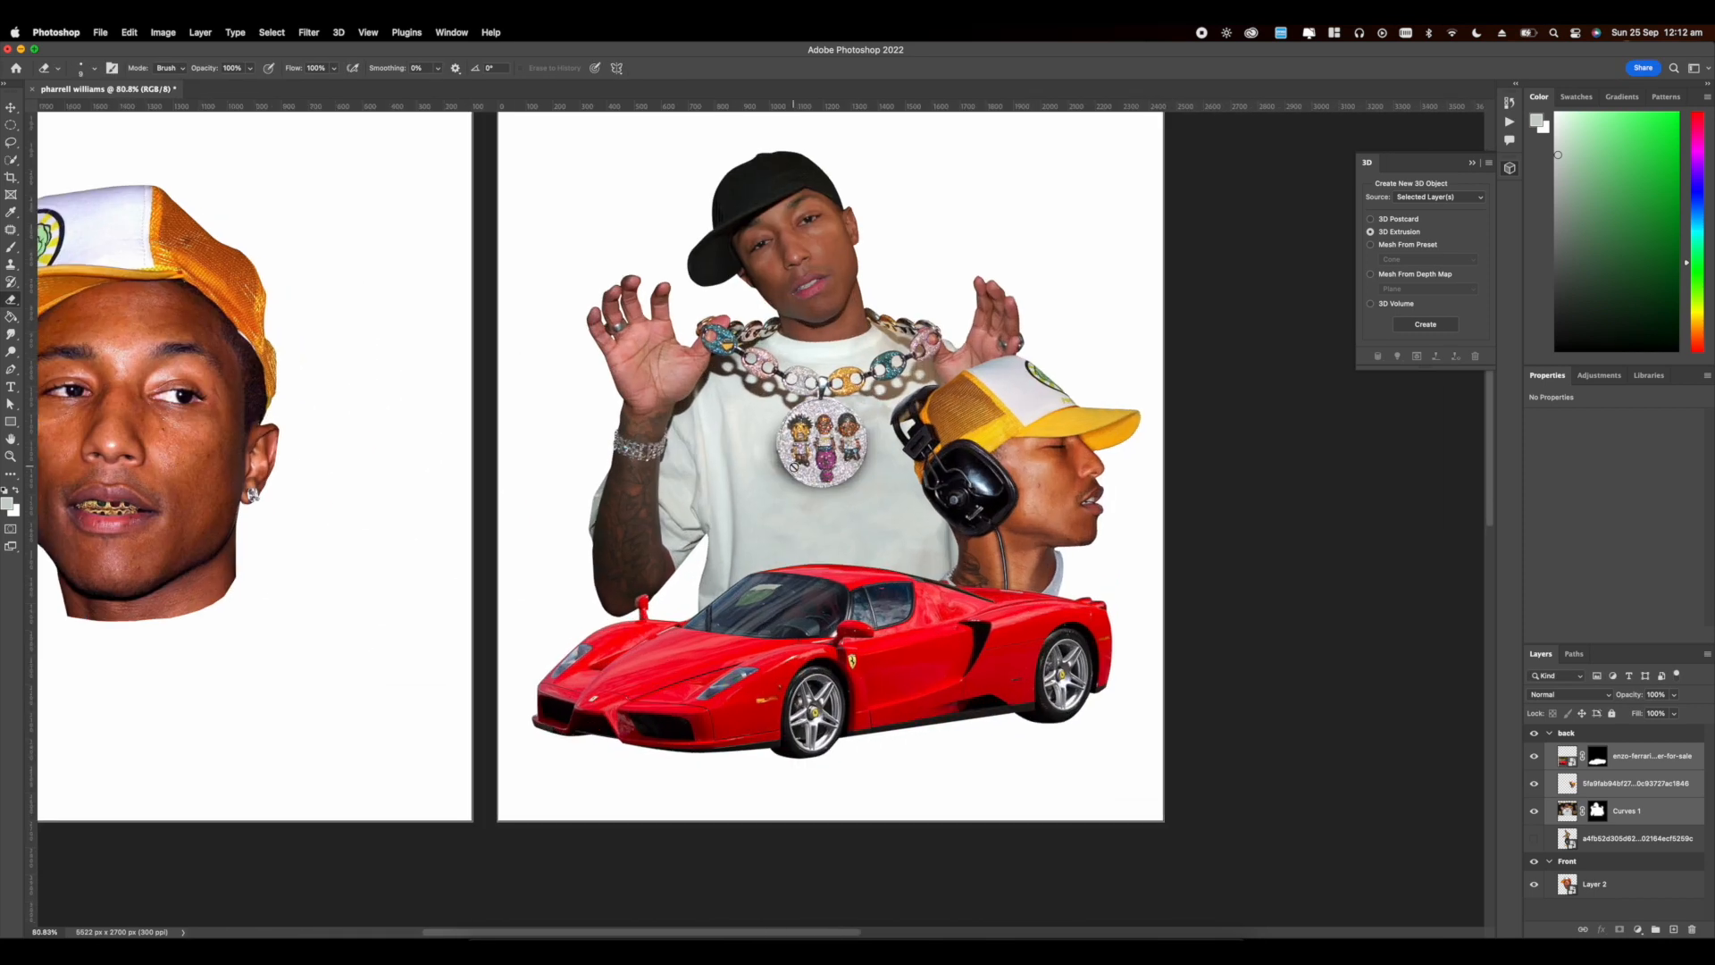
scroll(793, 465, "down", 2)
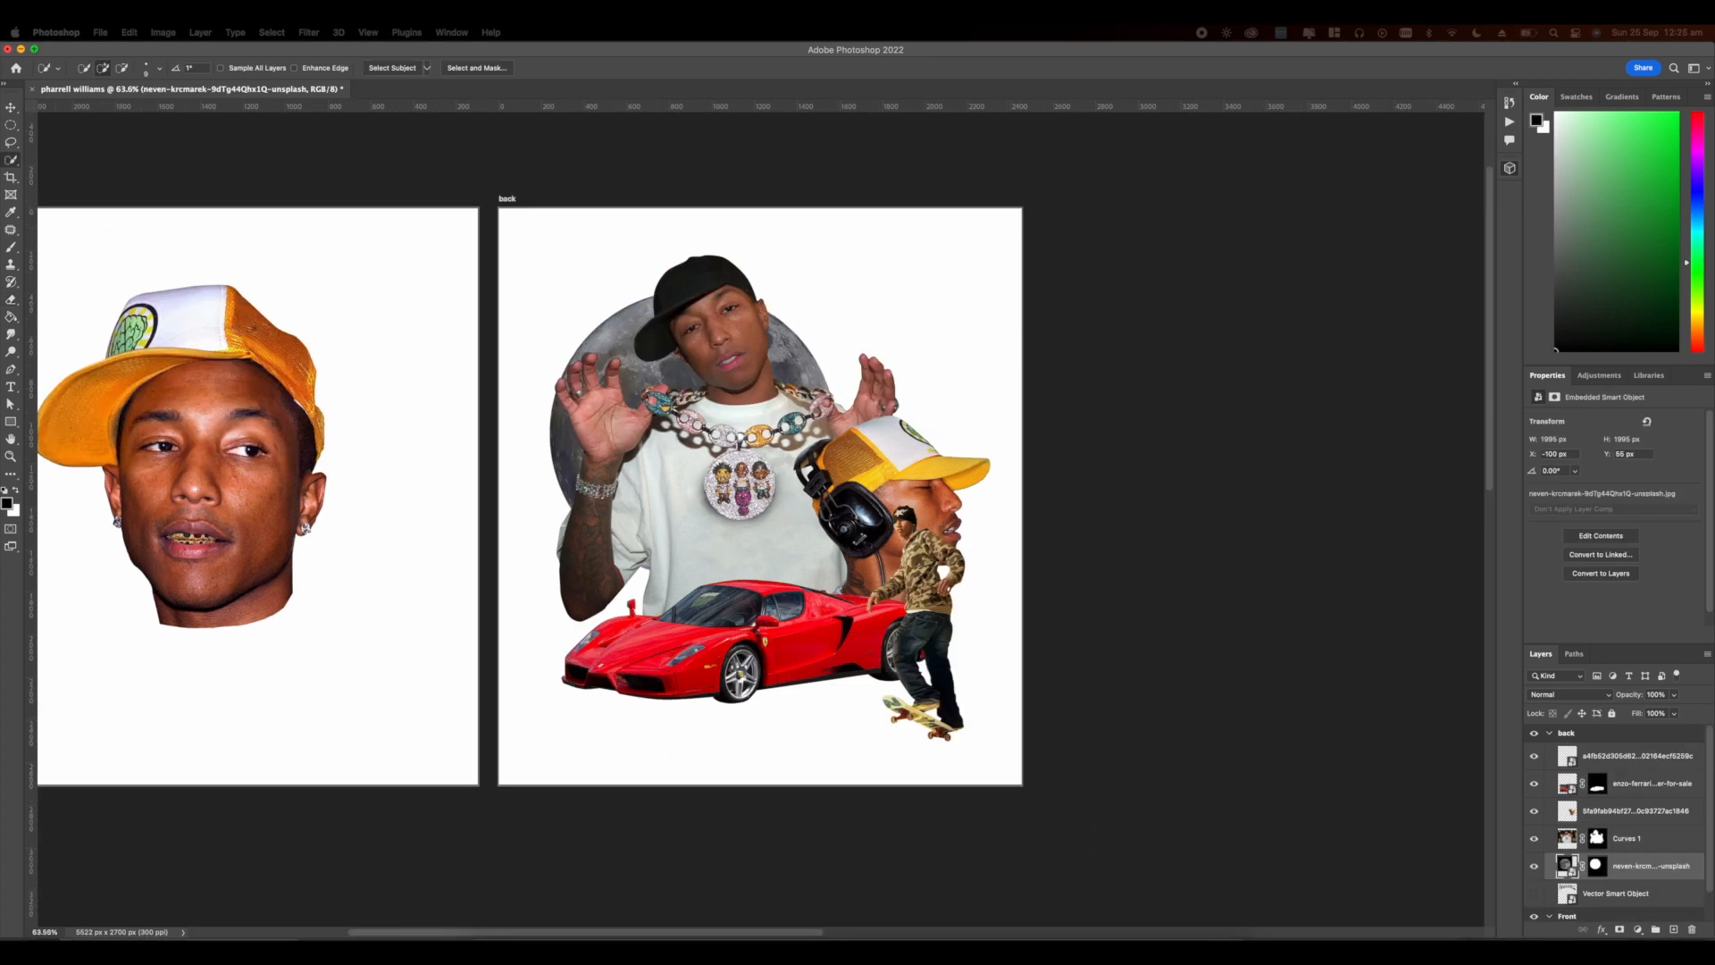
Step: Enlarge the masked moon photo behind the chain-necklace portrait
left_click(1042, 950)
key("super+t")
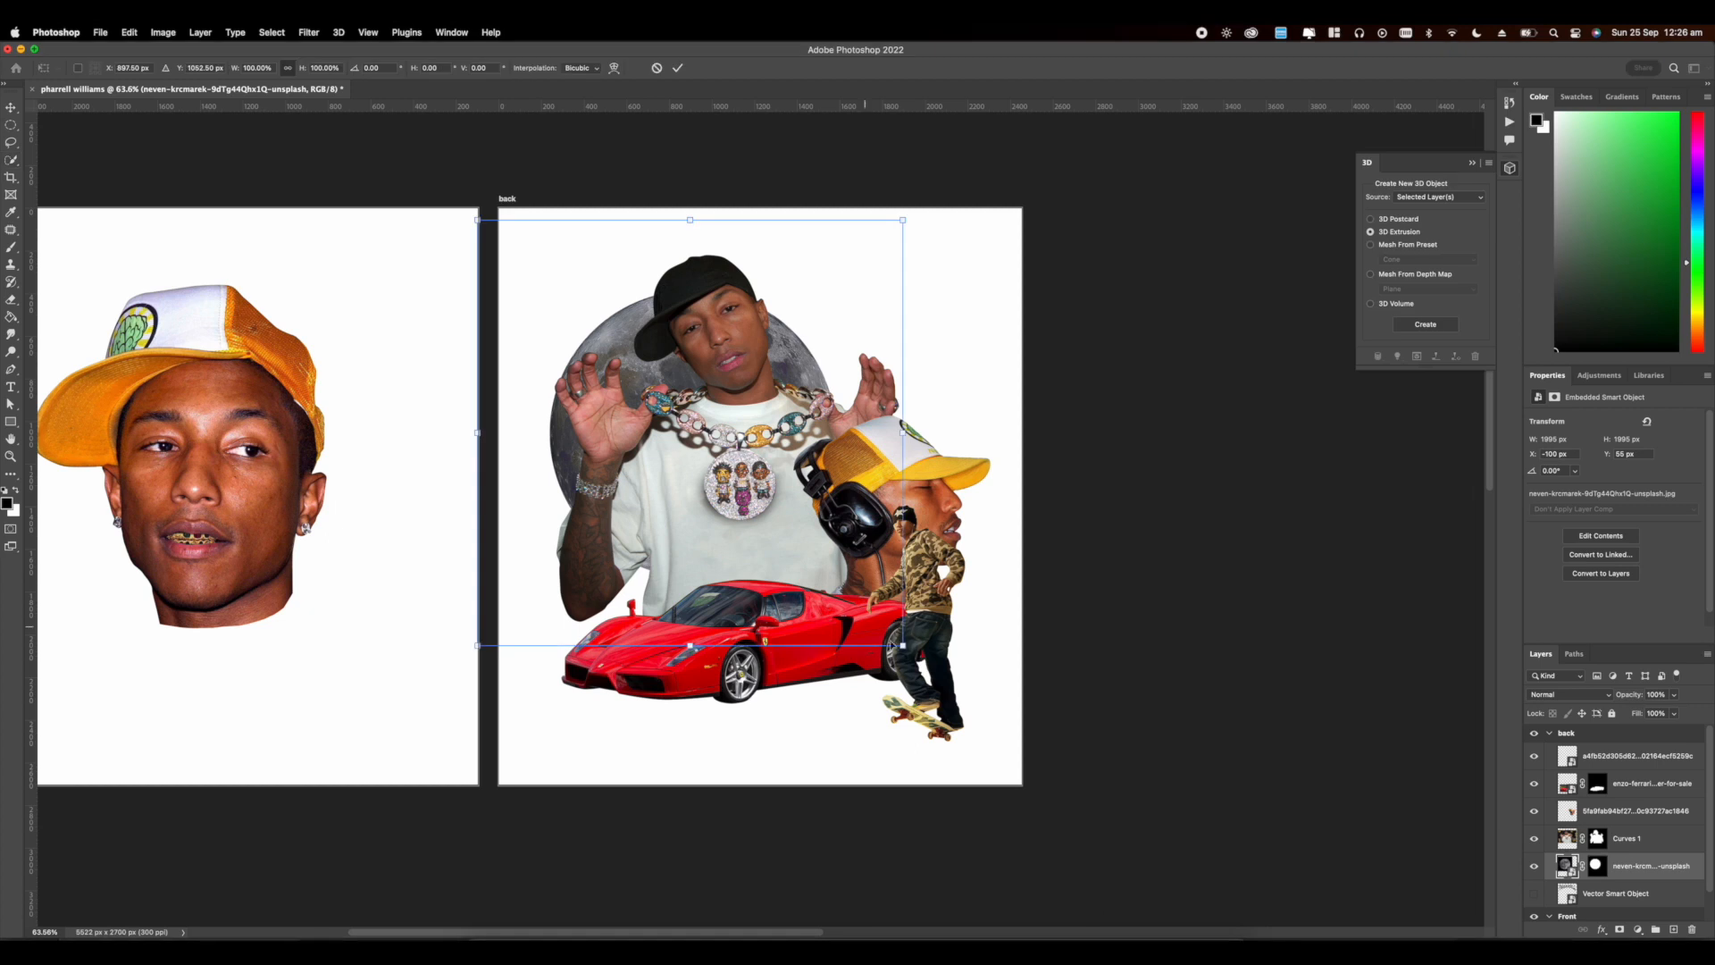
left_click_drag(903, 432, 937, 431)
left_click_drag(477, 432, 464, 431)
left_click_drag(938, 431, 913, 432)
key("Return")
key("super+t")
key("Return")
Step: Add a new layer above the moon and clip it to the moon
left_click(1674, 929)
right_click(1626, 866)
left_click(1505, 562)
Step: Try brushing over the moon with a large soft brush on the clipped layer, and delete that layer
key("b")
scroll(766, 507, "up", 3)
right_click(920, 384)
left_click(1322, 594)
key("Return")
scroll(767, 508, "down", 3)
right_click(878, 358)
key("Return")
left_click_drag(921, 391, 874, 273)
left_click_drag(477, 518, 335, 557)
scroll(766, 511, "down", 3)
key("Delete")
Step: Place the starry night sky photo on the back artboard and move its layer below the moon
key("super+Tab")
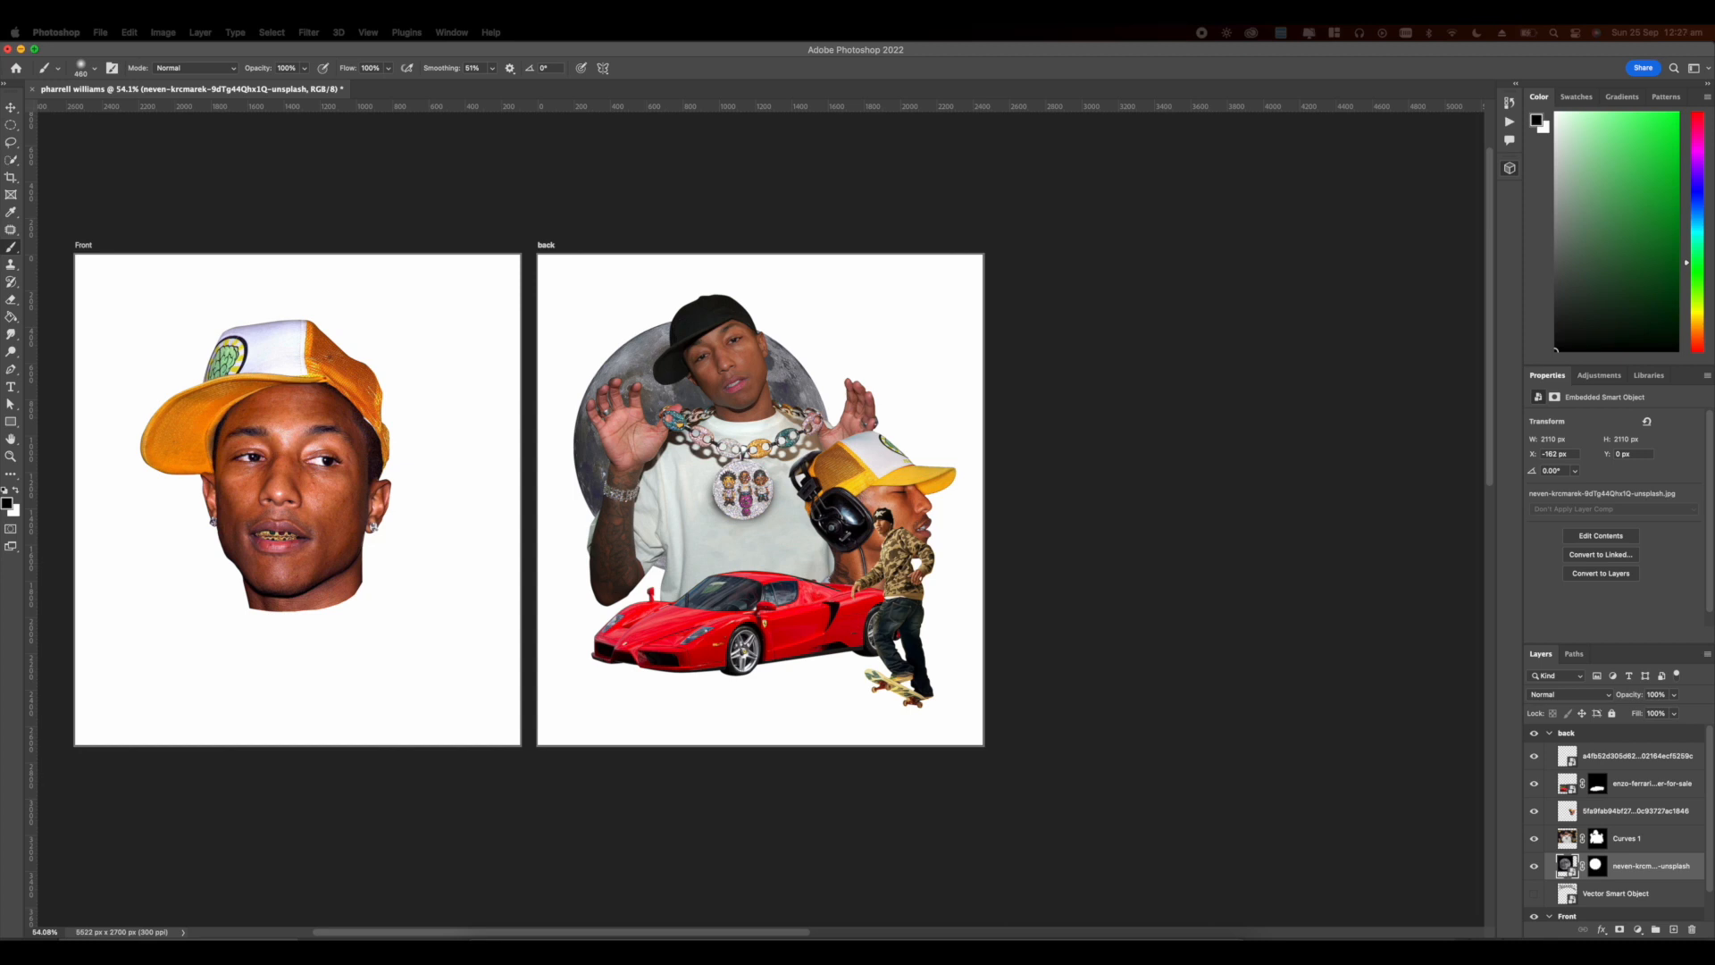
left_click(697, 670)
key("super+Tab")
left_click_drag(685, 282, 714, 551)
key("Return")
left_click_drag(1628, 867, 1628, 904)
Step: Scale and centre the starry sky photo to nearly fill the back artboard, leaving a narrow white margin
key("super+t")
left_click_drag(915, 500, 931, 500)
left_click_drag(760, 749, 761, 703)
left_click_drag(771, 616, 765, 639)
left_click_drag(914, 499, 956, 499)
left_click_drag(613, 498, 556, 494)
left_click_drag(755, 734, 755, 725)
left_click_drag(956, 494, 972, 494)
left_click_drag(859, 493, 856, 492)
key("Return")
scroll(787, 360, "down", 2)
scroll(787, 360, "up", 2)
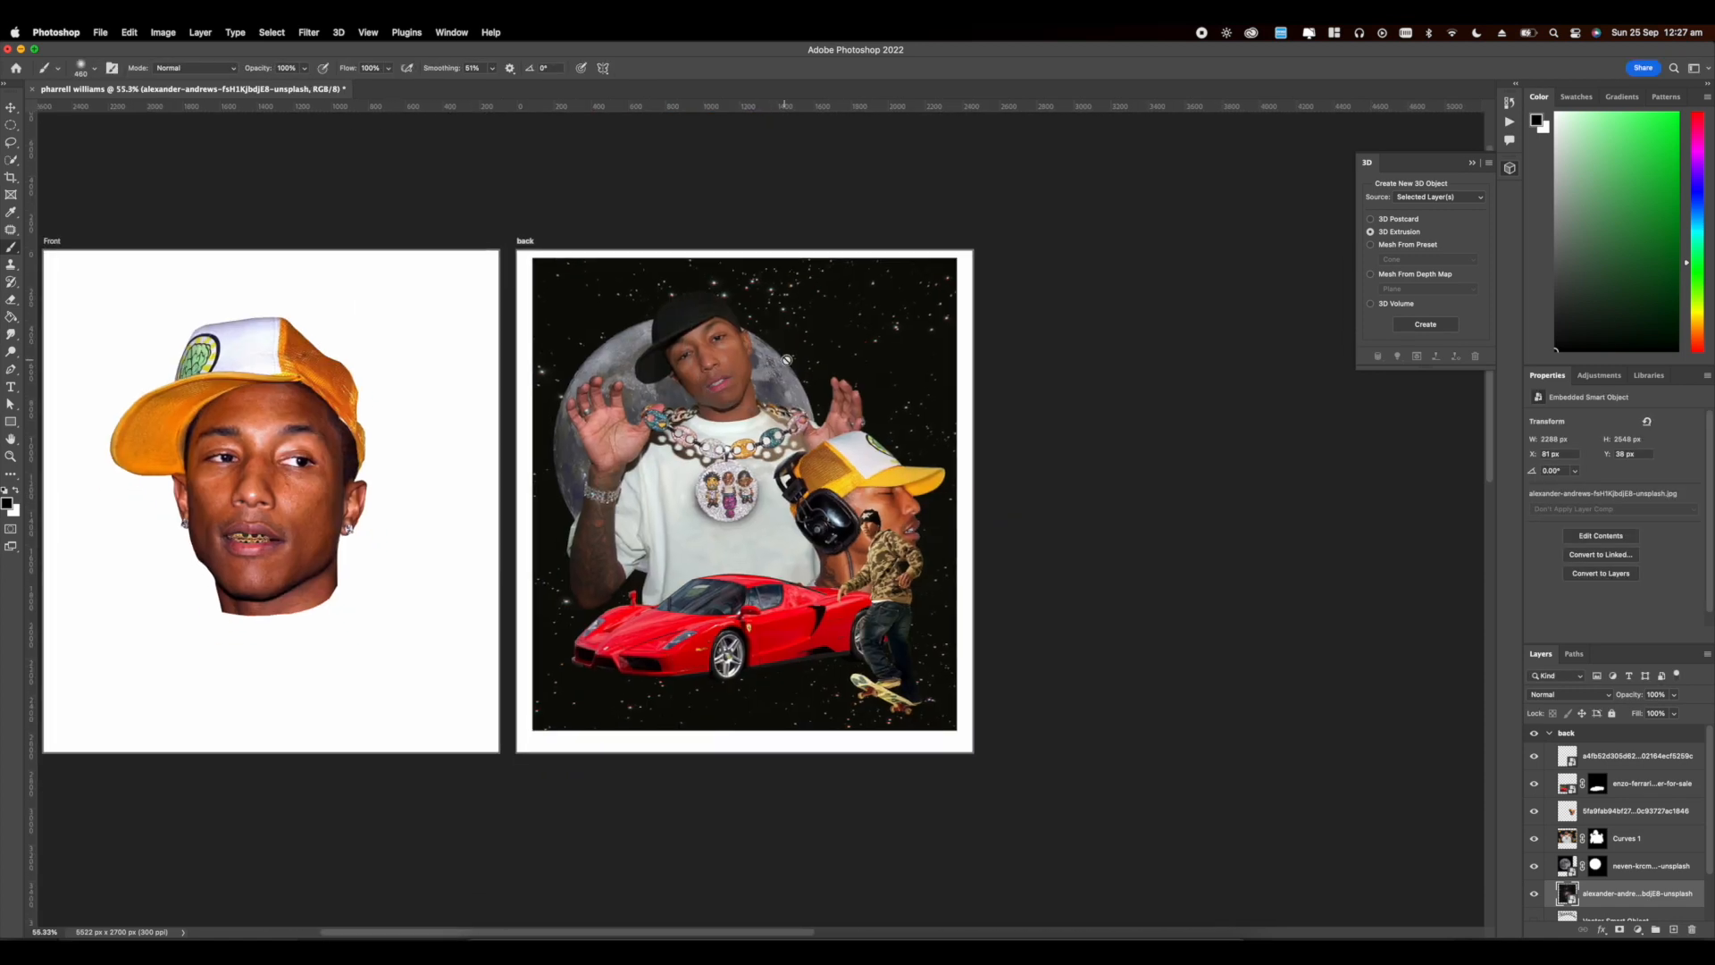
Step: Add a layer mask to the starry sky photo and select the moon's layer mask
left_click(1619, 929)
scroll(840, 547, "up", 5)
scroll(843, 543, "down", 5)
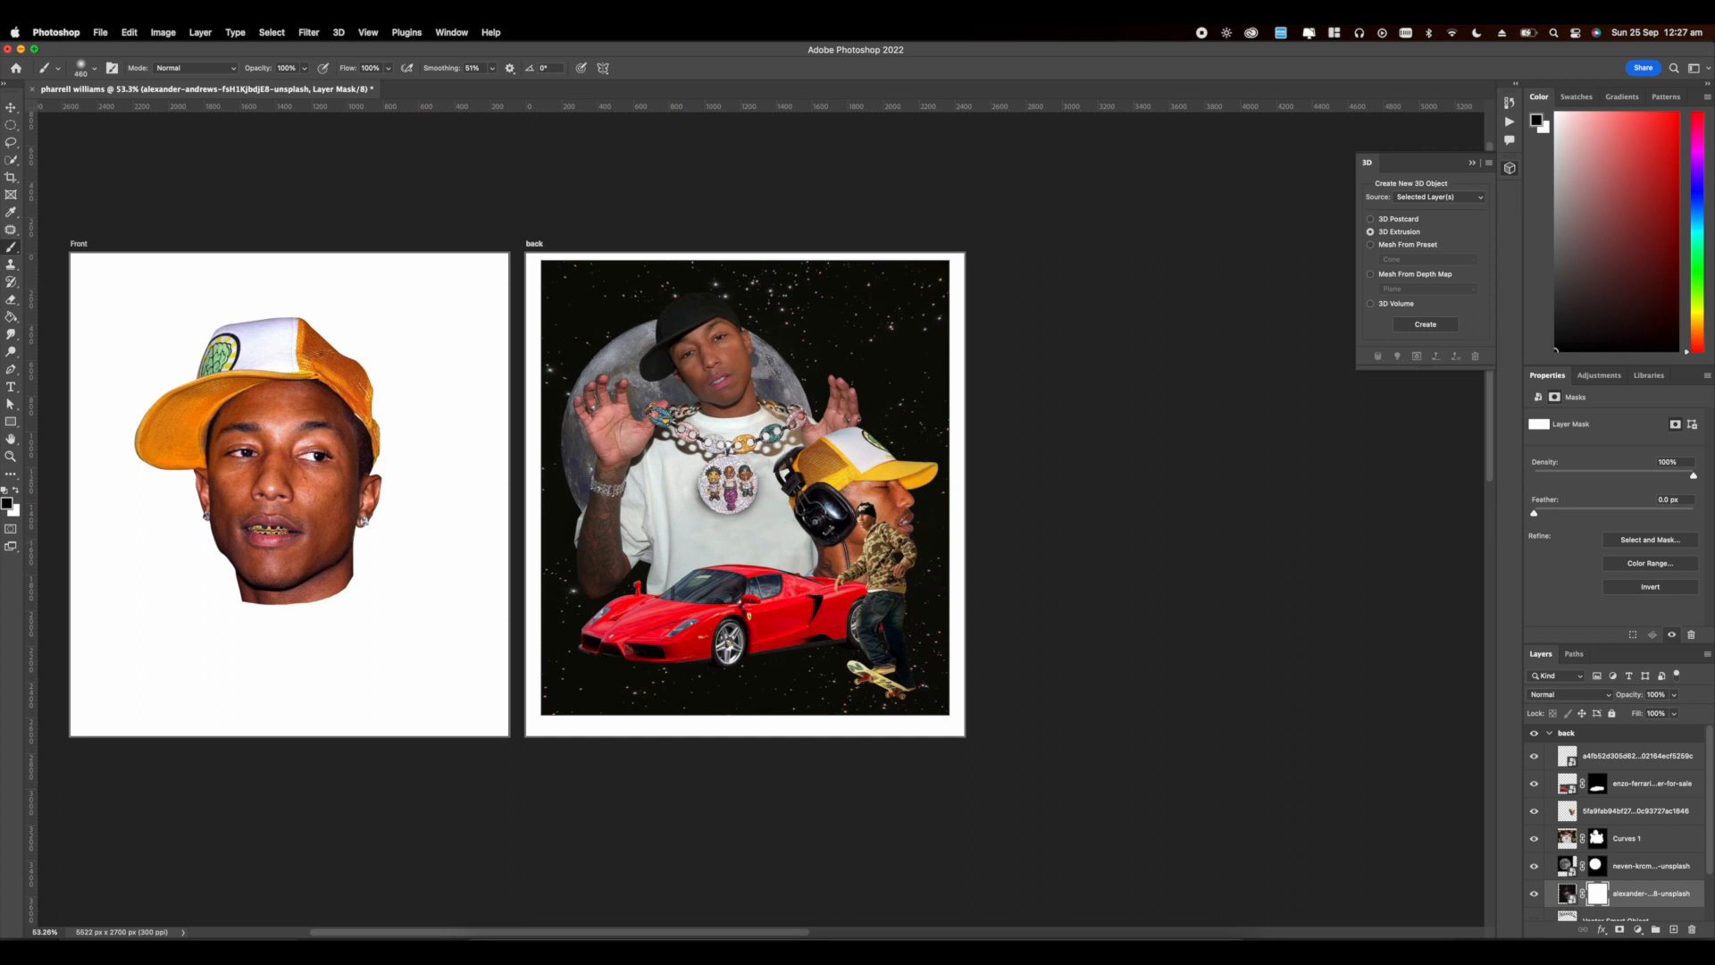
key("super+Tab")
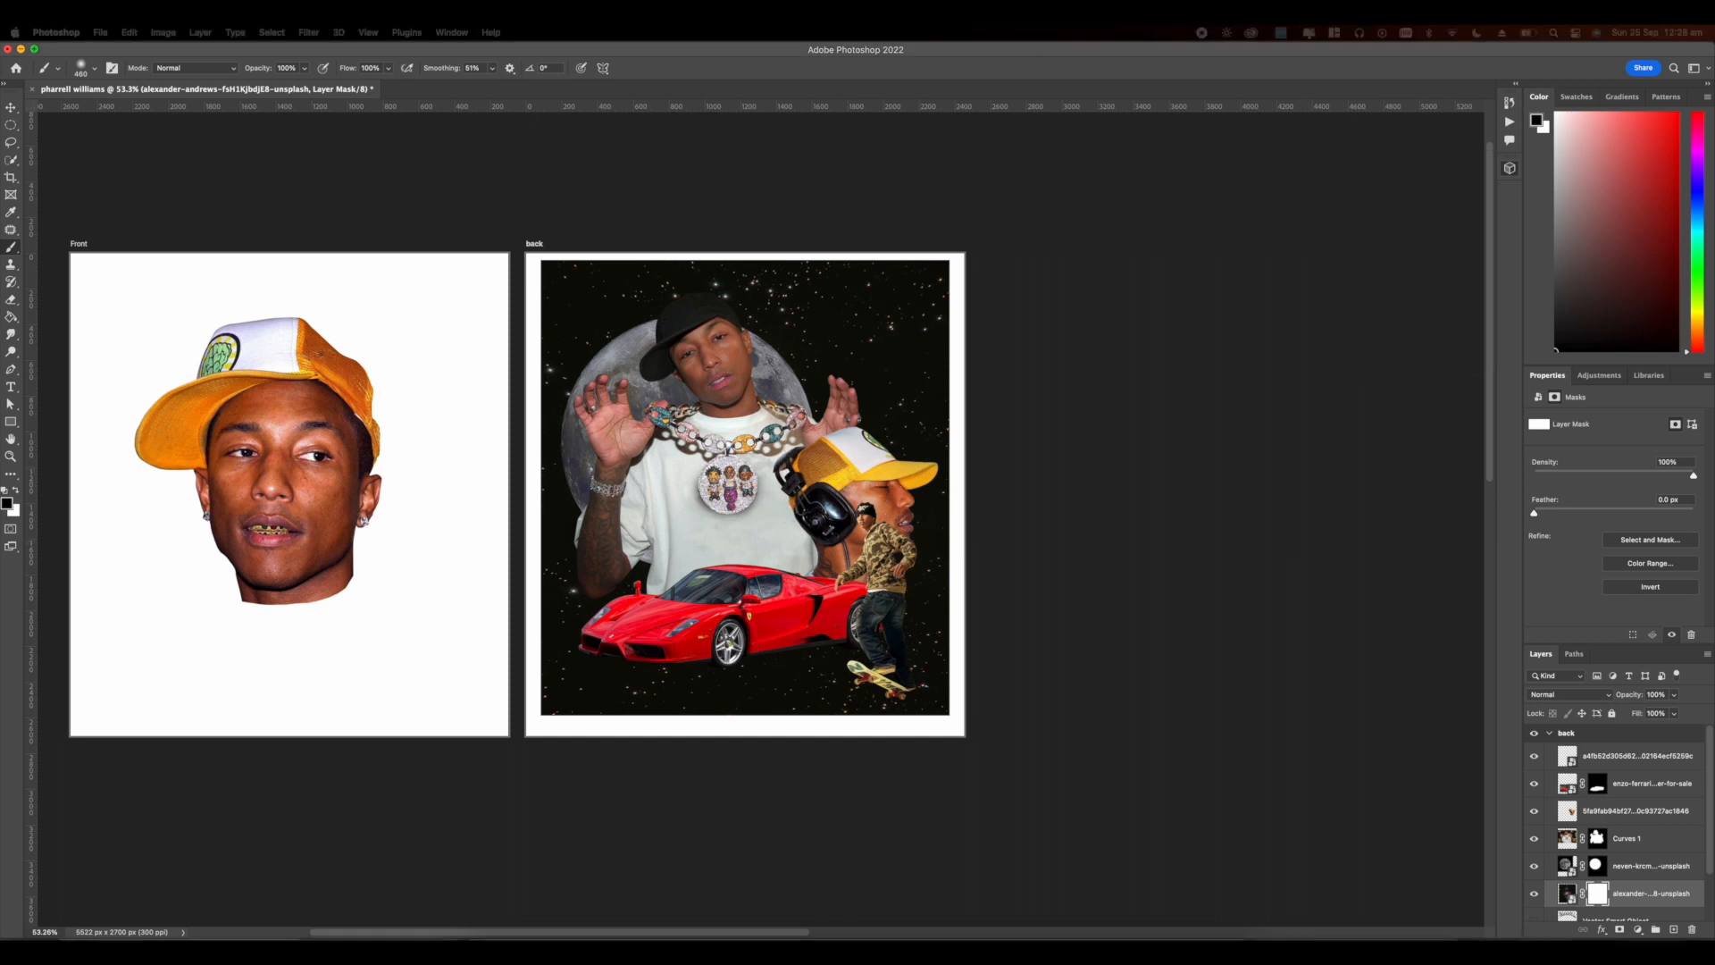
left_click(833, 673)
scroll(839, 673, "up", 2)
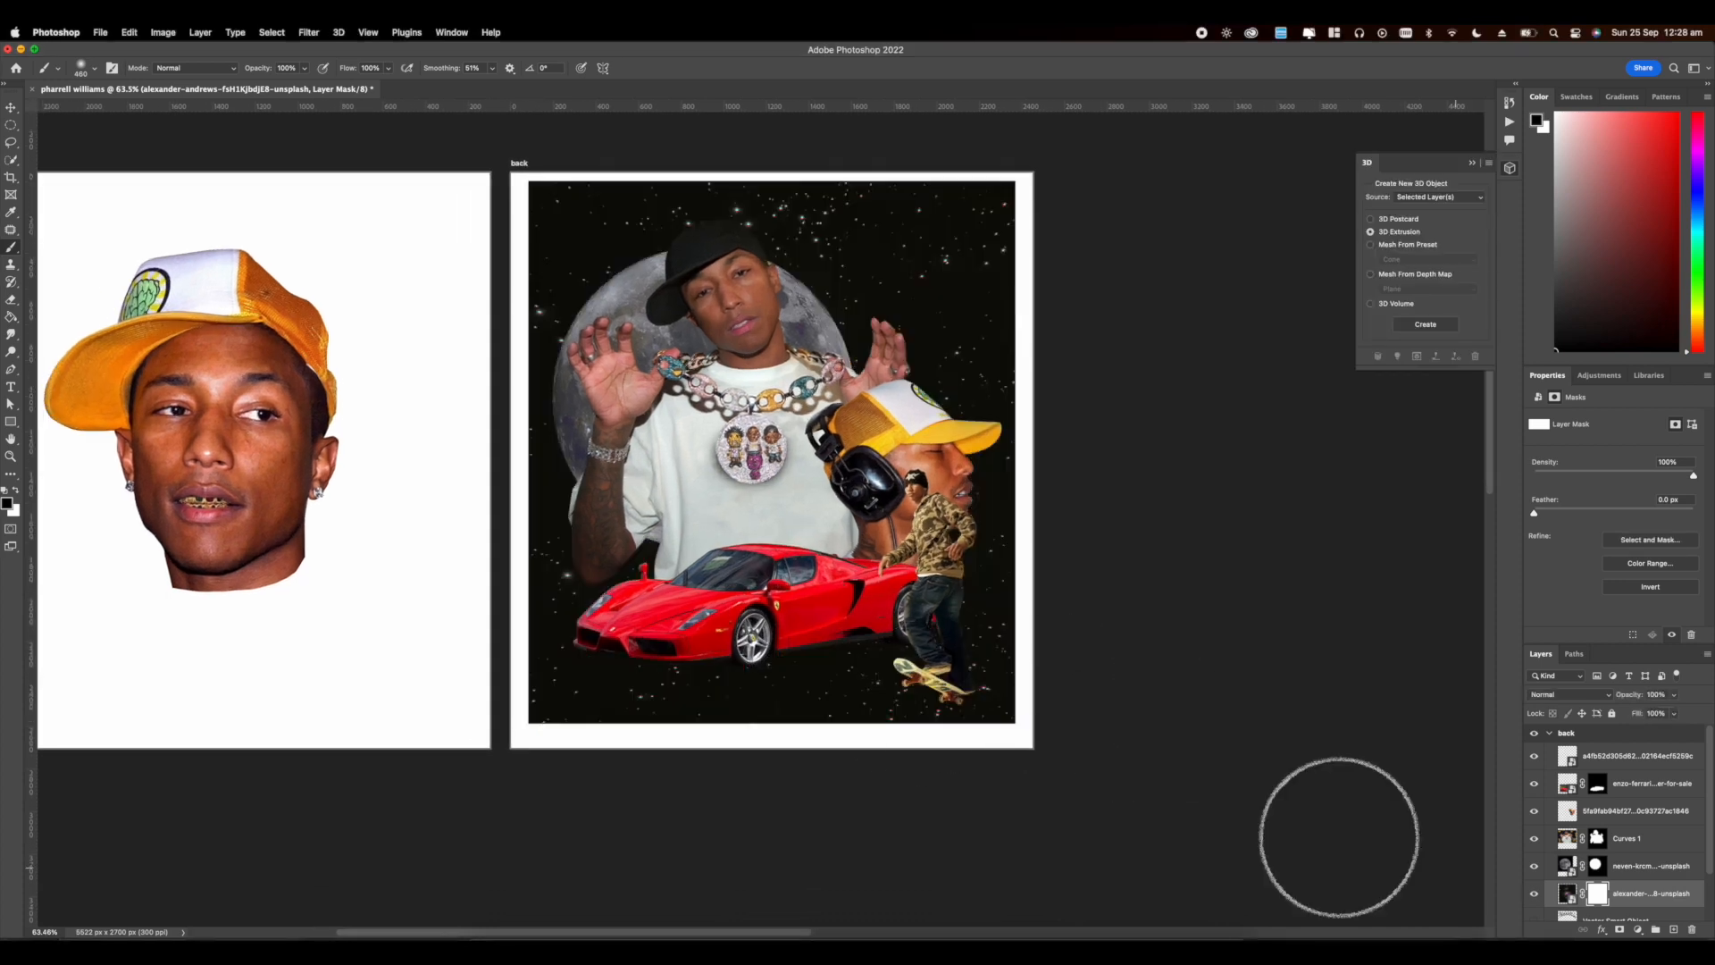
scroll(791, 625, "up", 5)
scroll(788, 630, "down", 4)
left_click(1597, 865)
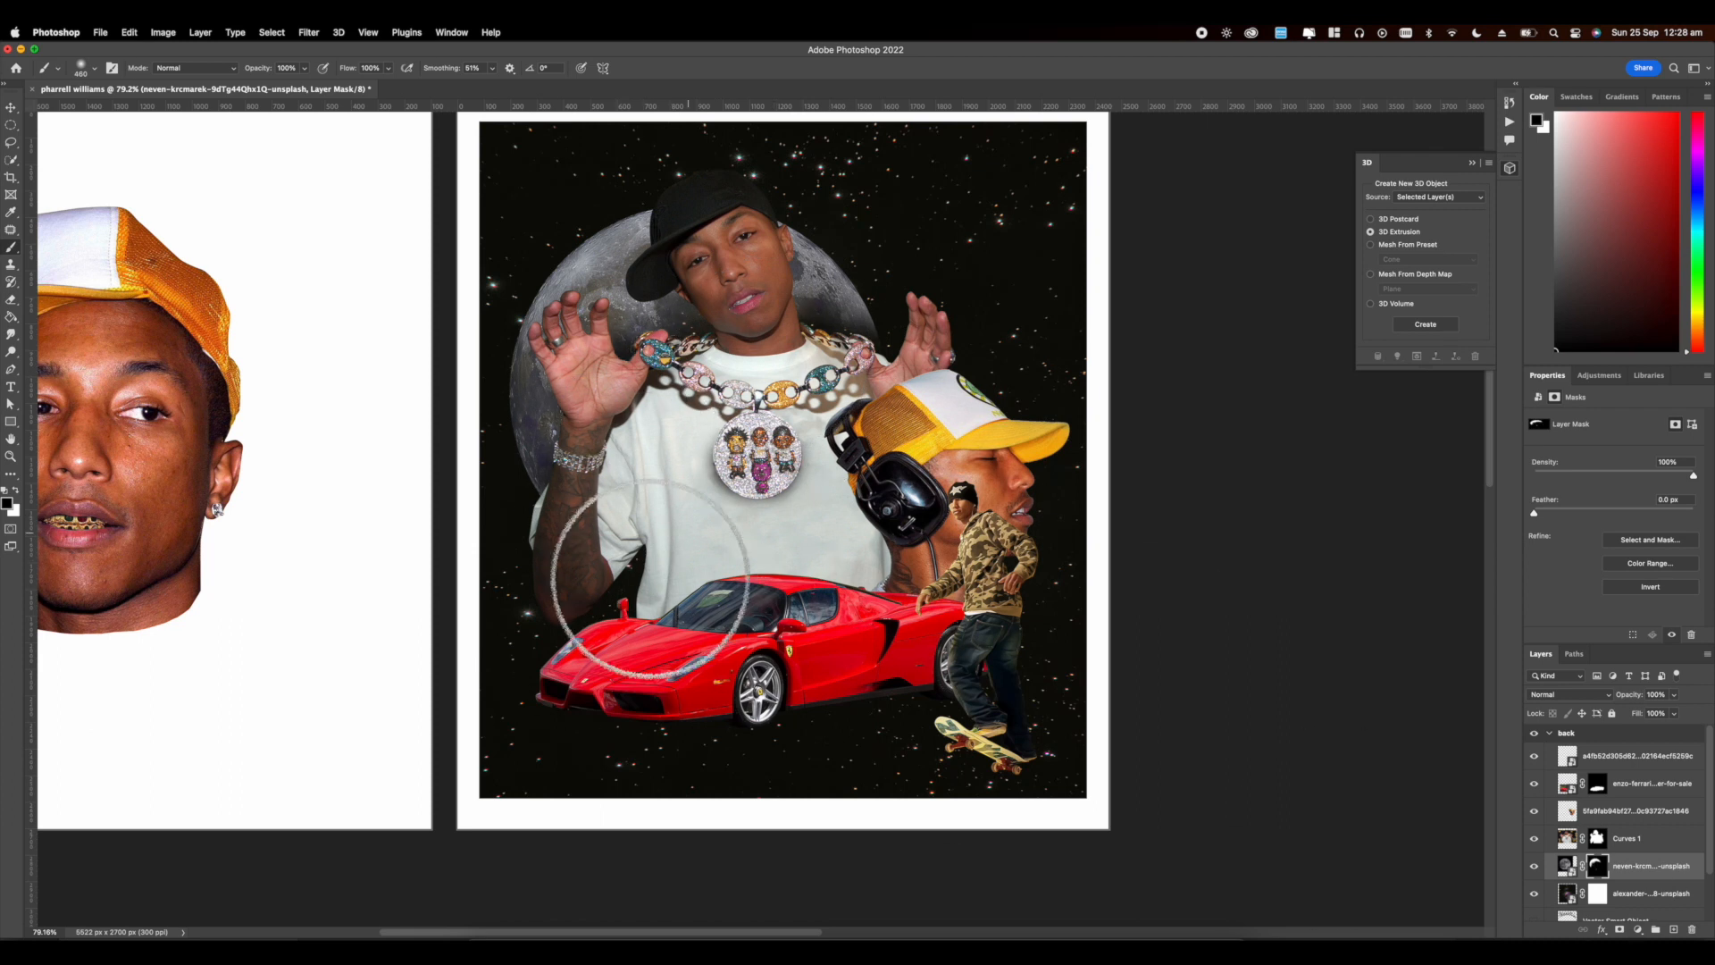
Step: Clip a new layer to the moon and set the foreground colour to bright pink
right_click(1630, 859)
left_click(1506, 562)
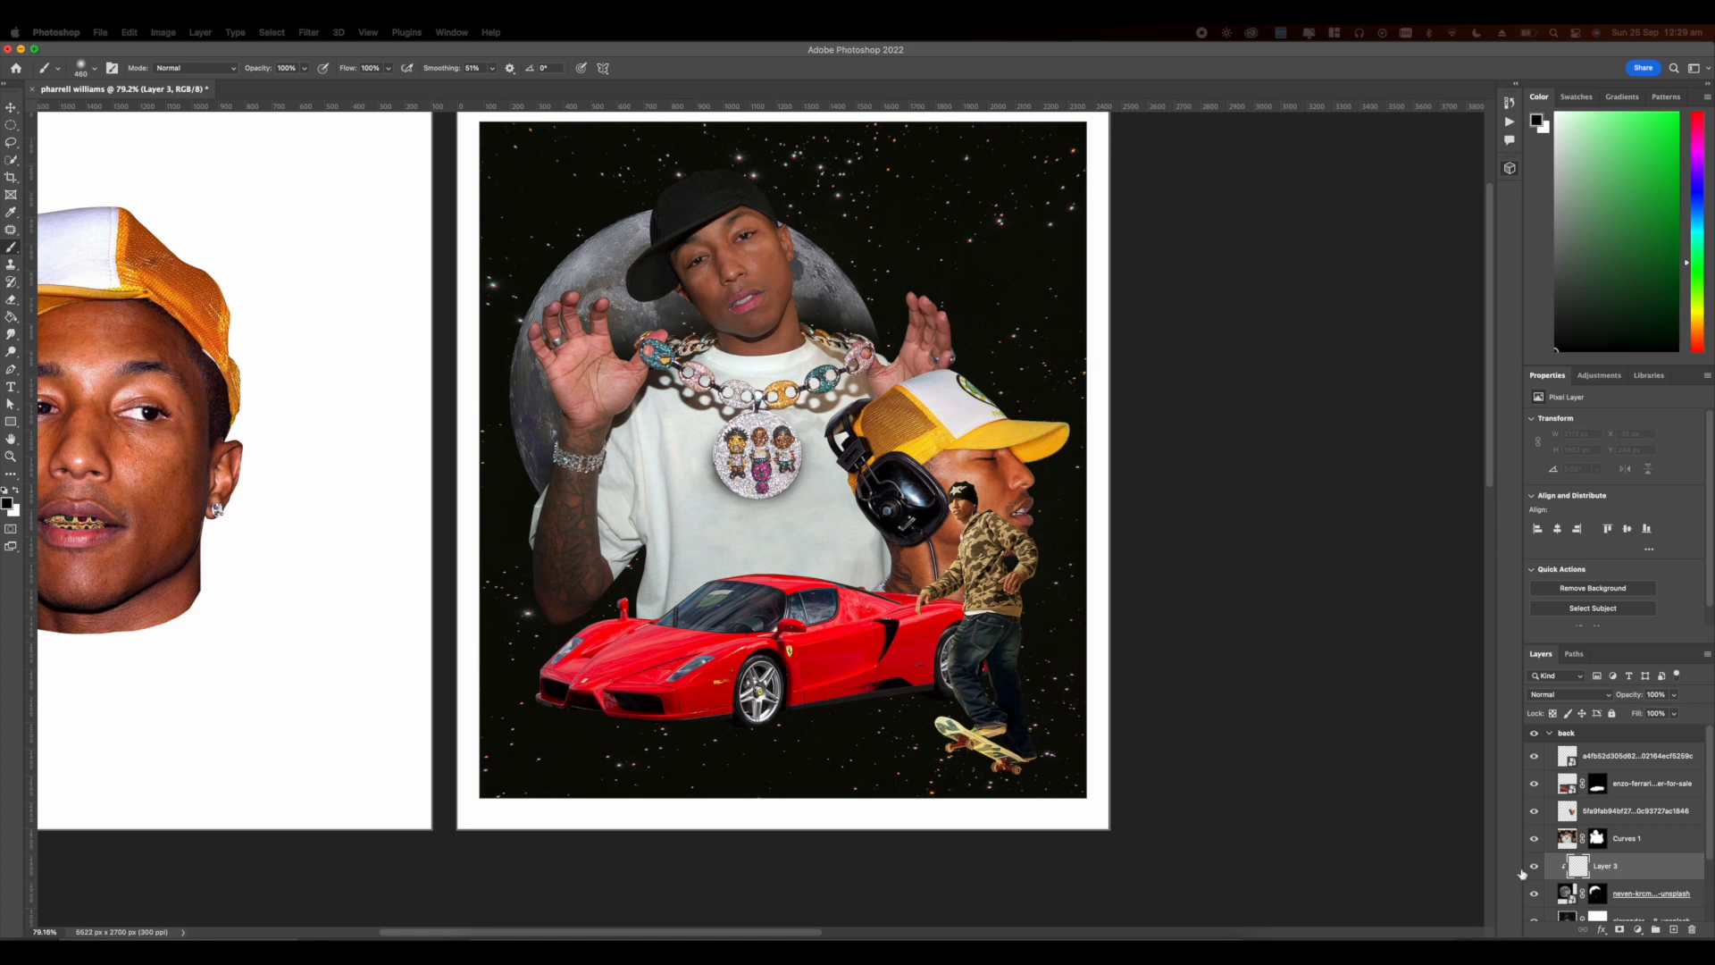
scroll(1162, 670, "up", 3)
left_click(7, 503)
left_click(1084, 687)
left_click(988, 673)
left_click(1201, 658)
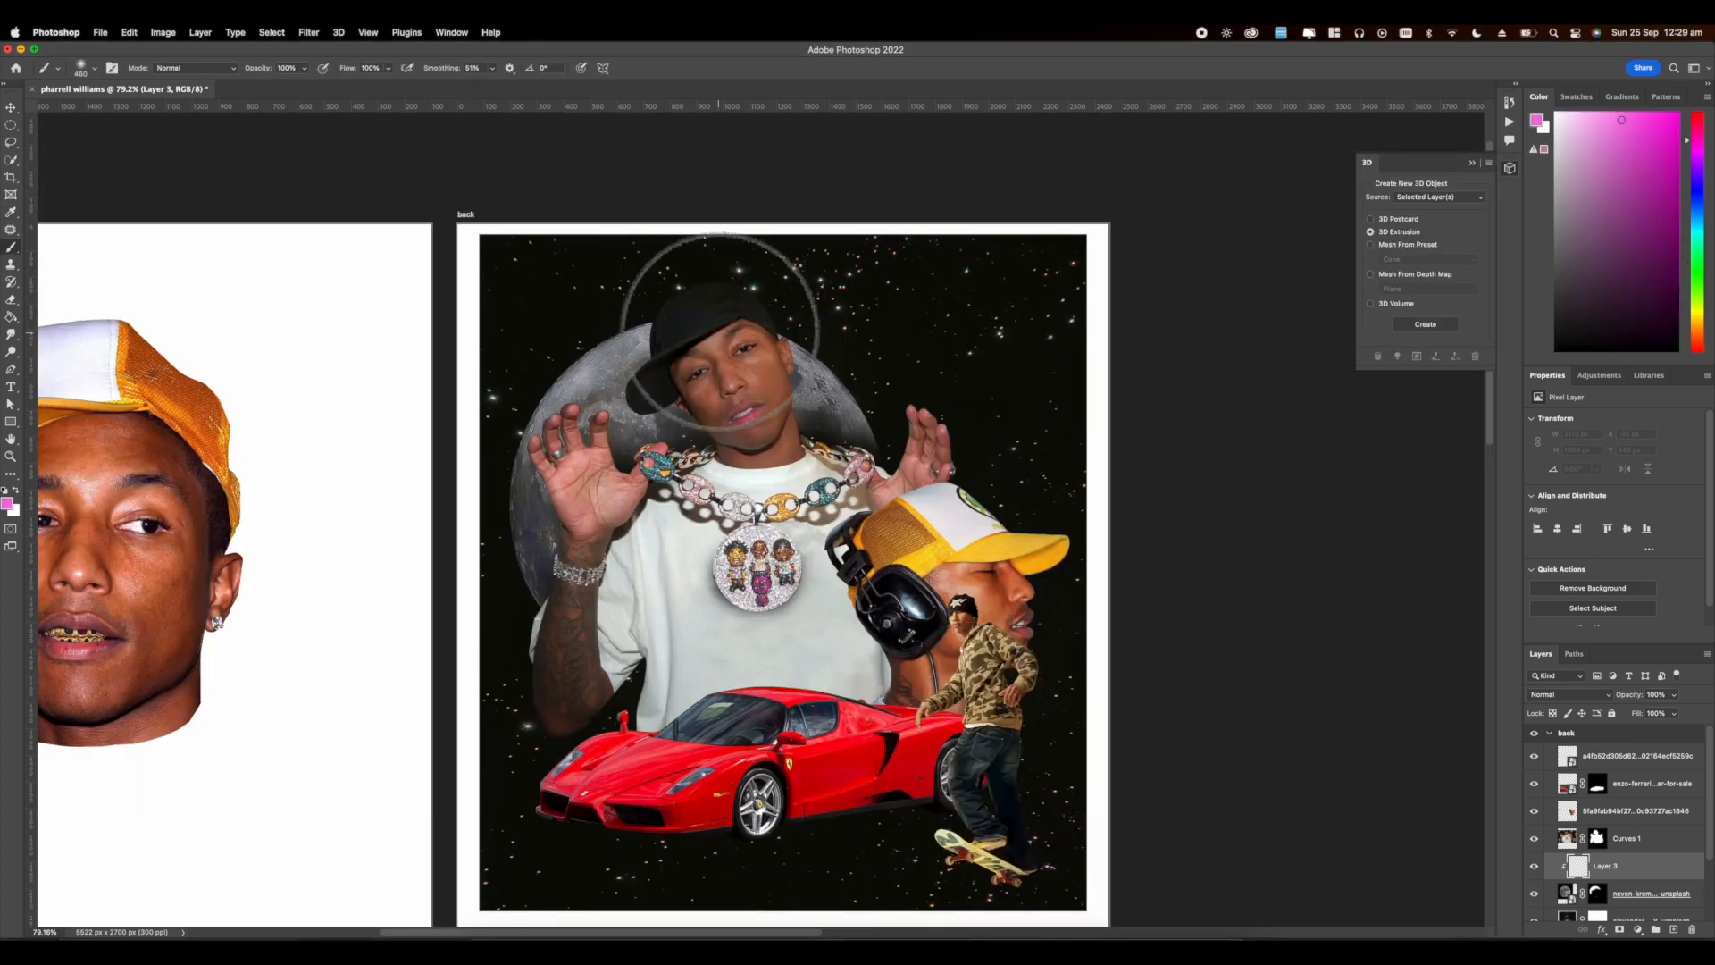
Step: Try painting a pink glow along the moon's edge with soft brushes of different sizes and undo the strokes
right_click(955, 437)
left_click(1044, 470)
left_click(516, 382)
right_click(559, 395)
left_click(662, 426)
left_click(536, 459)
key("super+z")
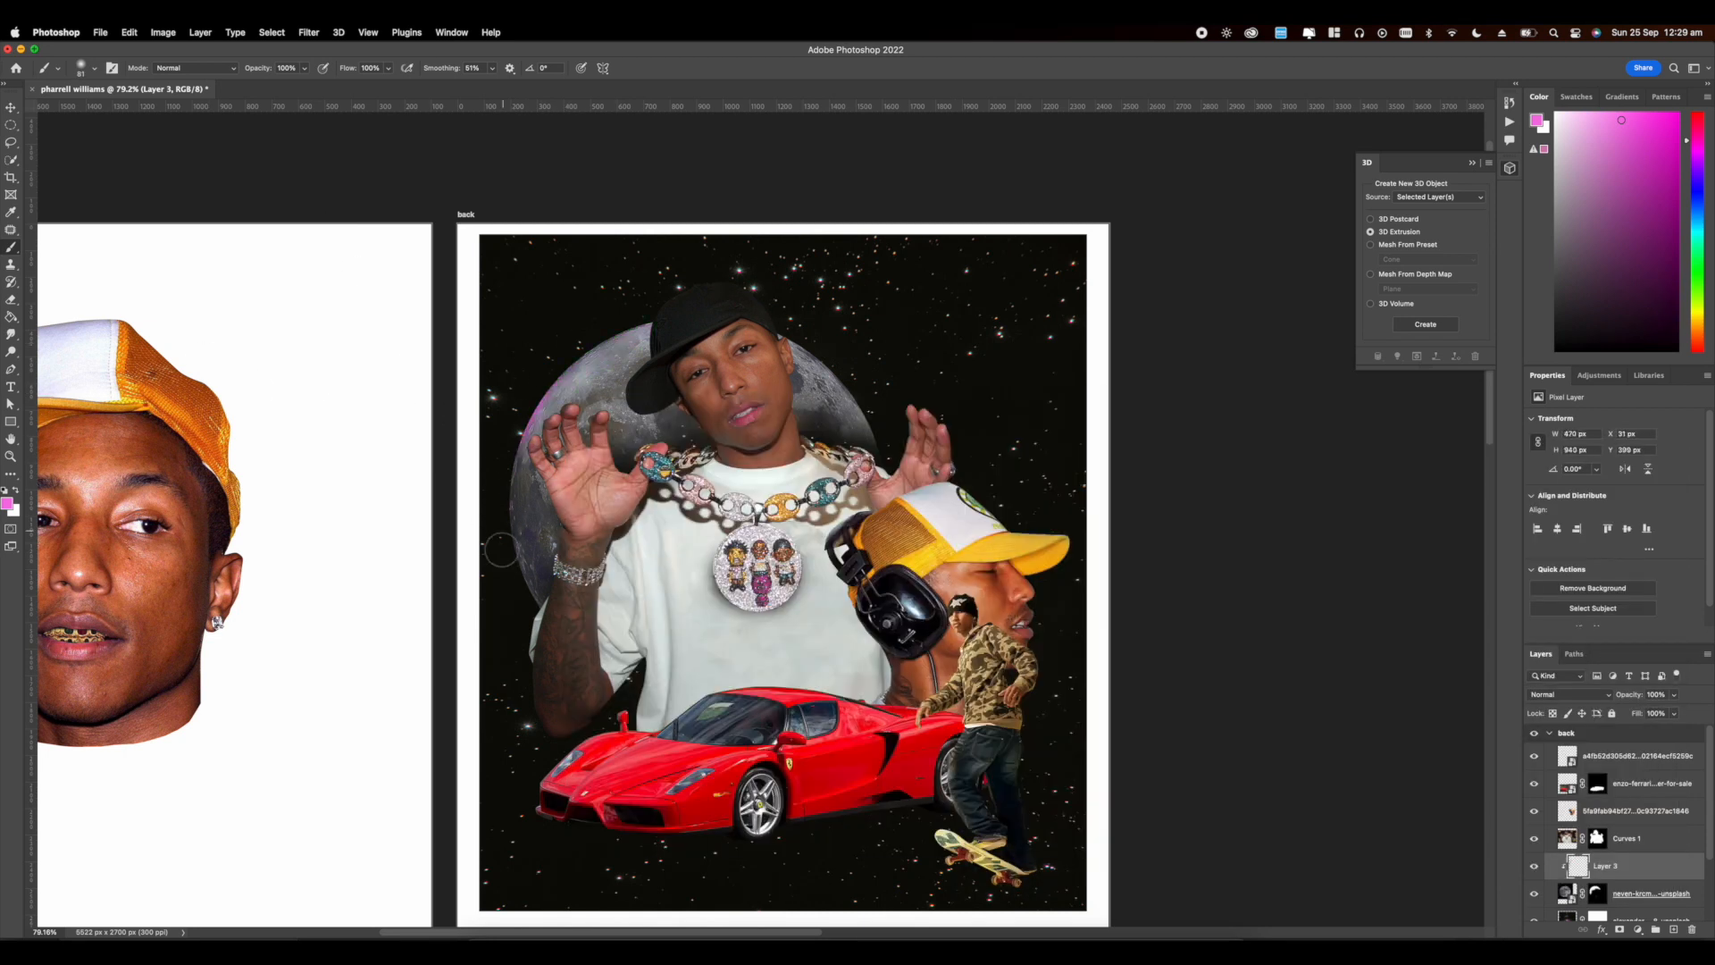
left_click_drag(514, 467, 627, 340)
key("super+z")
right_click(765, 367)
left_click(883, 401)
left_click(521, 383)
key("super+z")
left_click_drag(504, 554, 882, 302)
key("super+z")
Step: Lower the brush flow to 47% and raise the stroke smoothing
left_click(486, 67)
left_click(492, 68)
left_click_drag(492, 85, 520, 86)
left_click(389, 68)
left_click_drag(391, 85, 367, 86)
Step: Paint a soft pink rim along the moon's upper edge on the clipped layer, undoing and repeating unsatisfactory strokes
left_click_drag(484, 587, 921, 337)
key("super+z")
left_click_drag(527, 386, 833, 360)
key("super+z")
left_click_drag(726, 315, 498, 453)
key("super+z")
left_click_drag(487, 537, 912, 414)
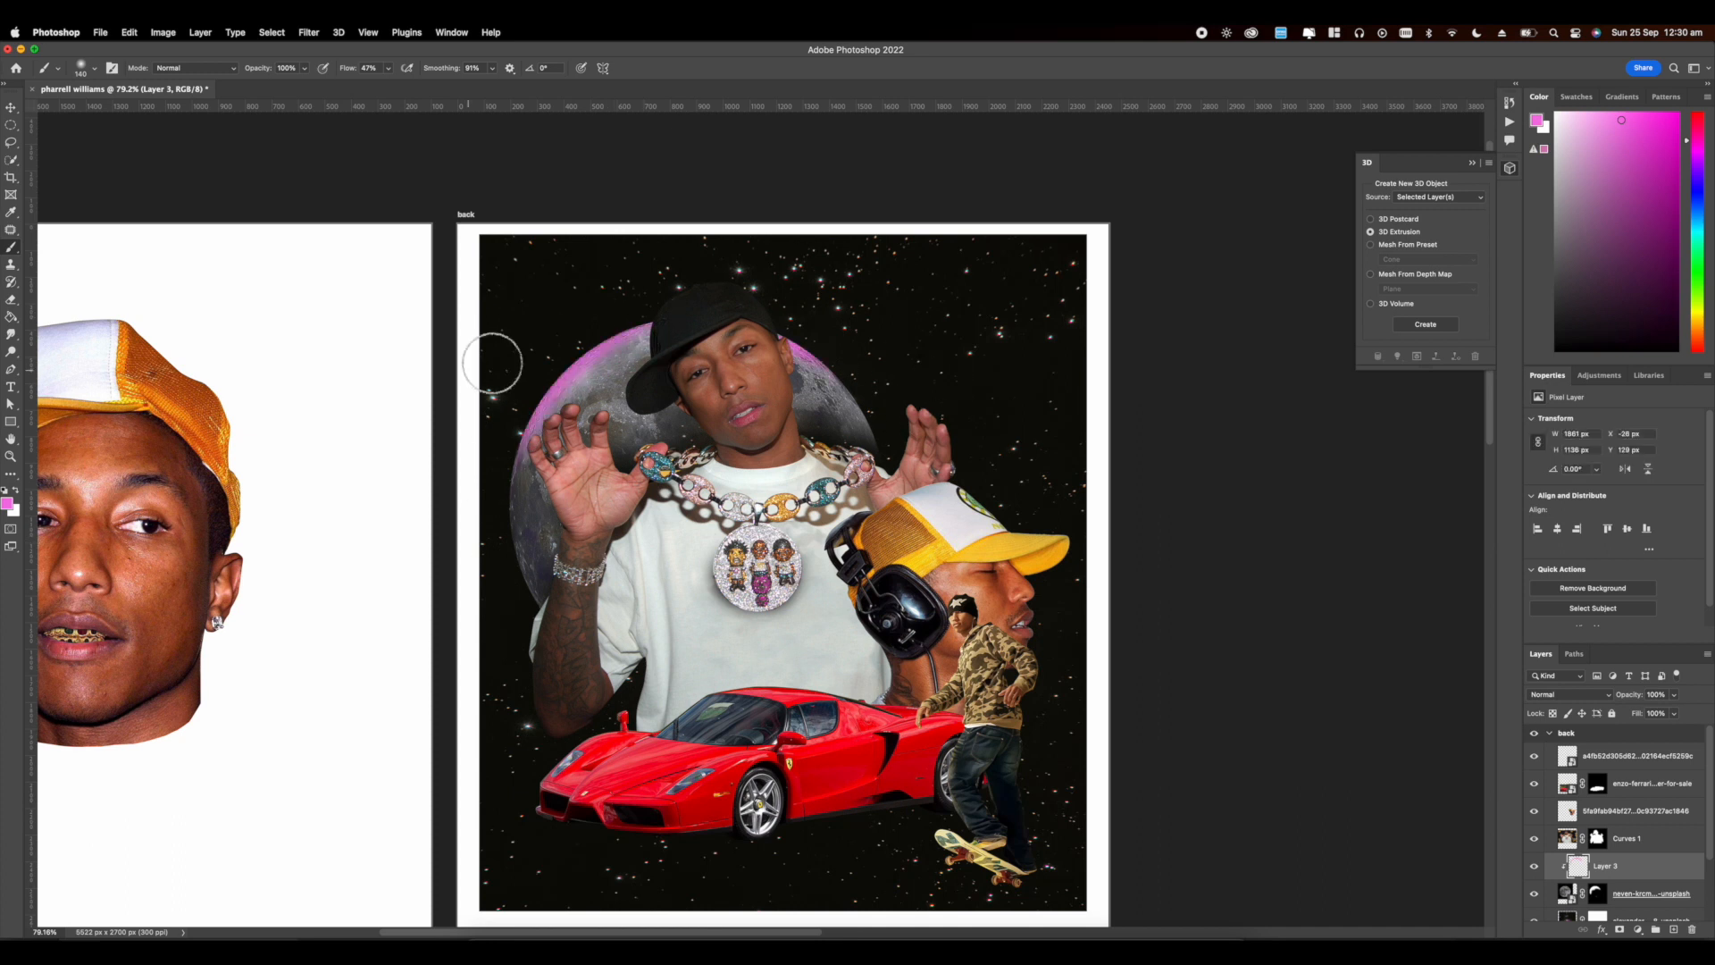
Step: Clean up the pink glow inside the moon's outline with the Eraser
scroll(482, 507, "up", 2)
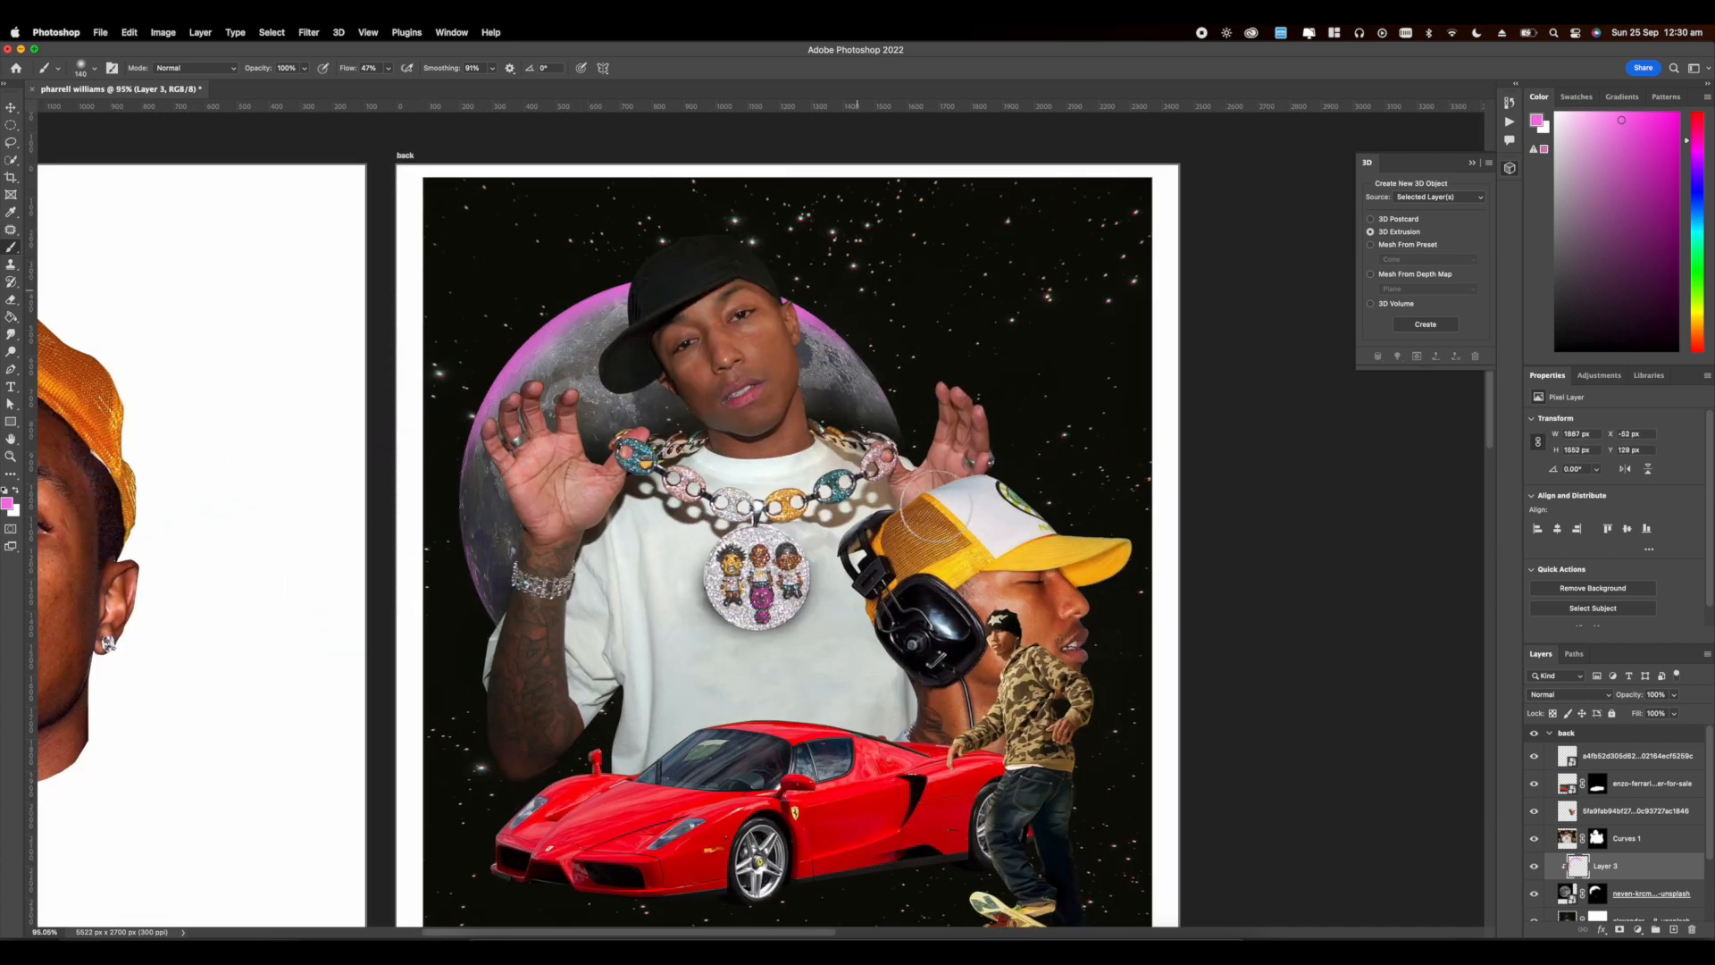
scroll(910, 376, "left", 3)
scroll(556, 431, "left", 3)
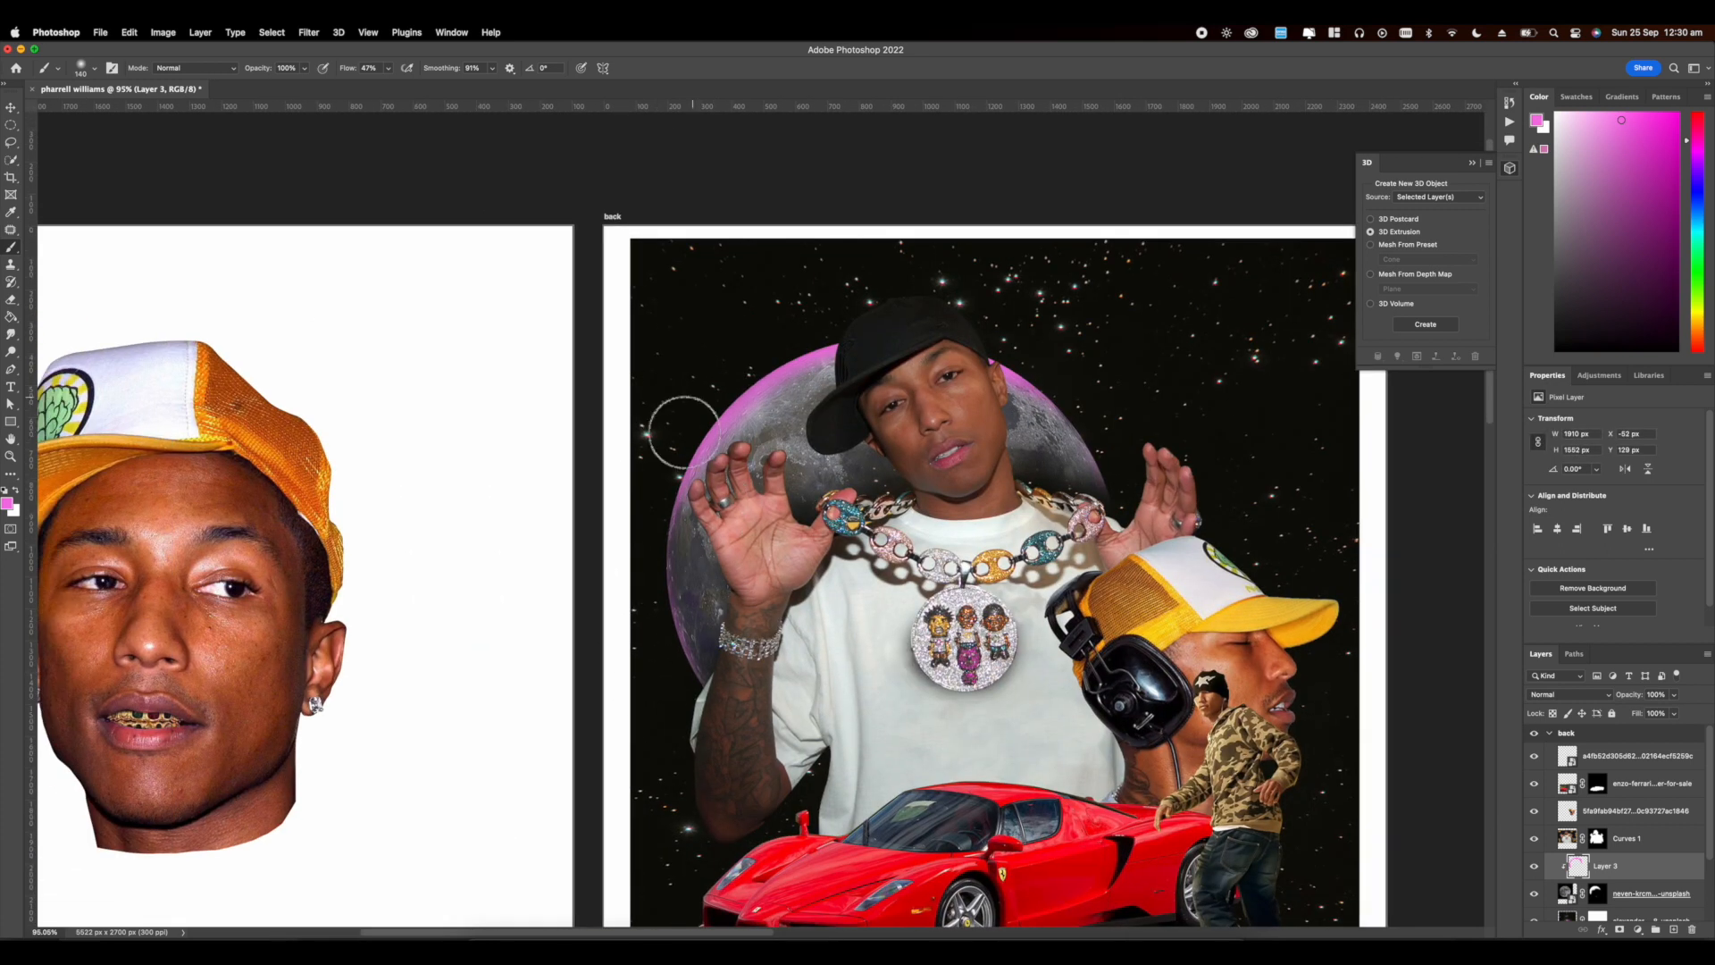
key("e")
right_click(775, 476)
left_click(888, 591)
left_click(751, 524)
Step: Paint a lighter pink highlight along the moon's outer rim with a smaller soft brush
key("b")
scroll(730, 410, "up", 4)
right_click(790, 422)
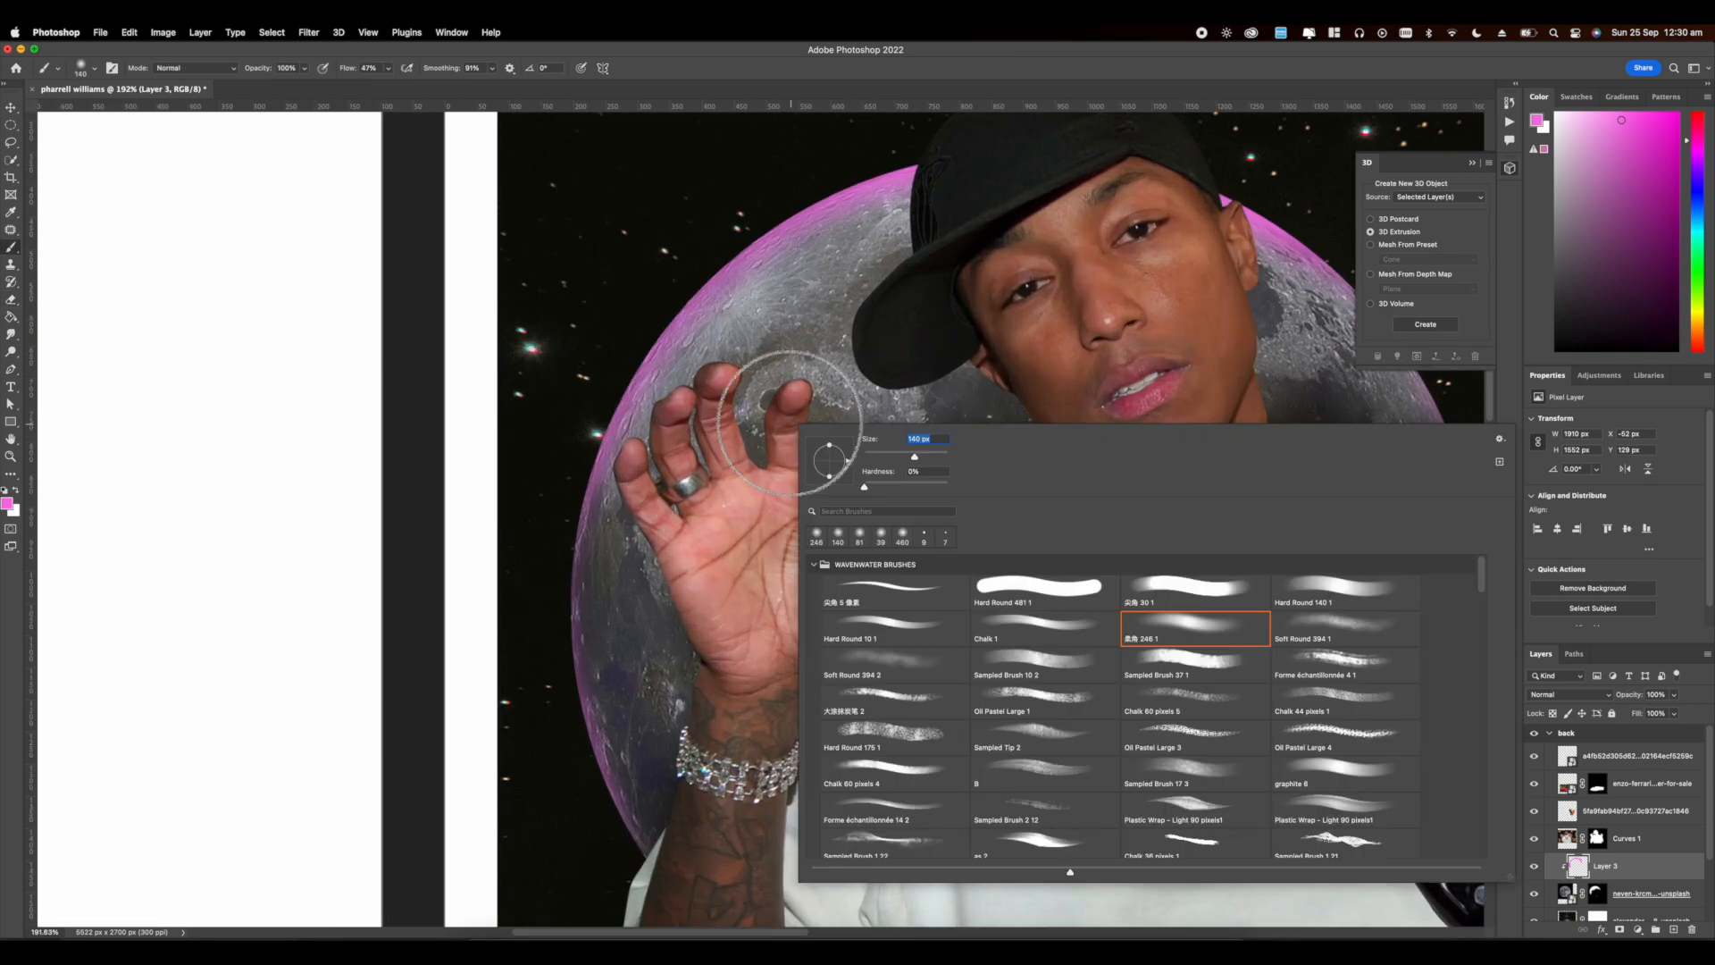
left_click(609, 400)
scroll(583, 517, "up", 5)
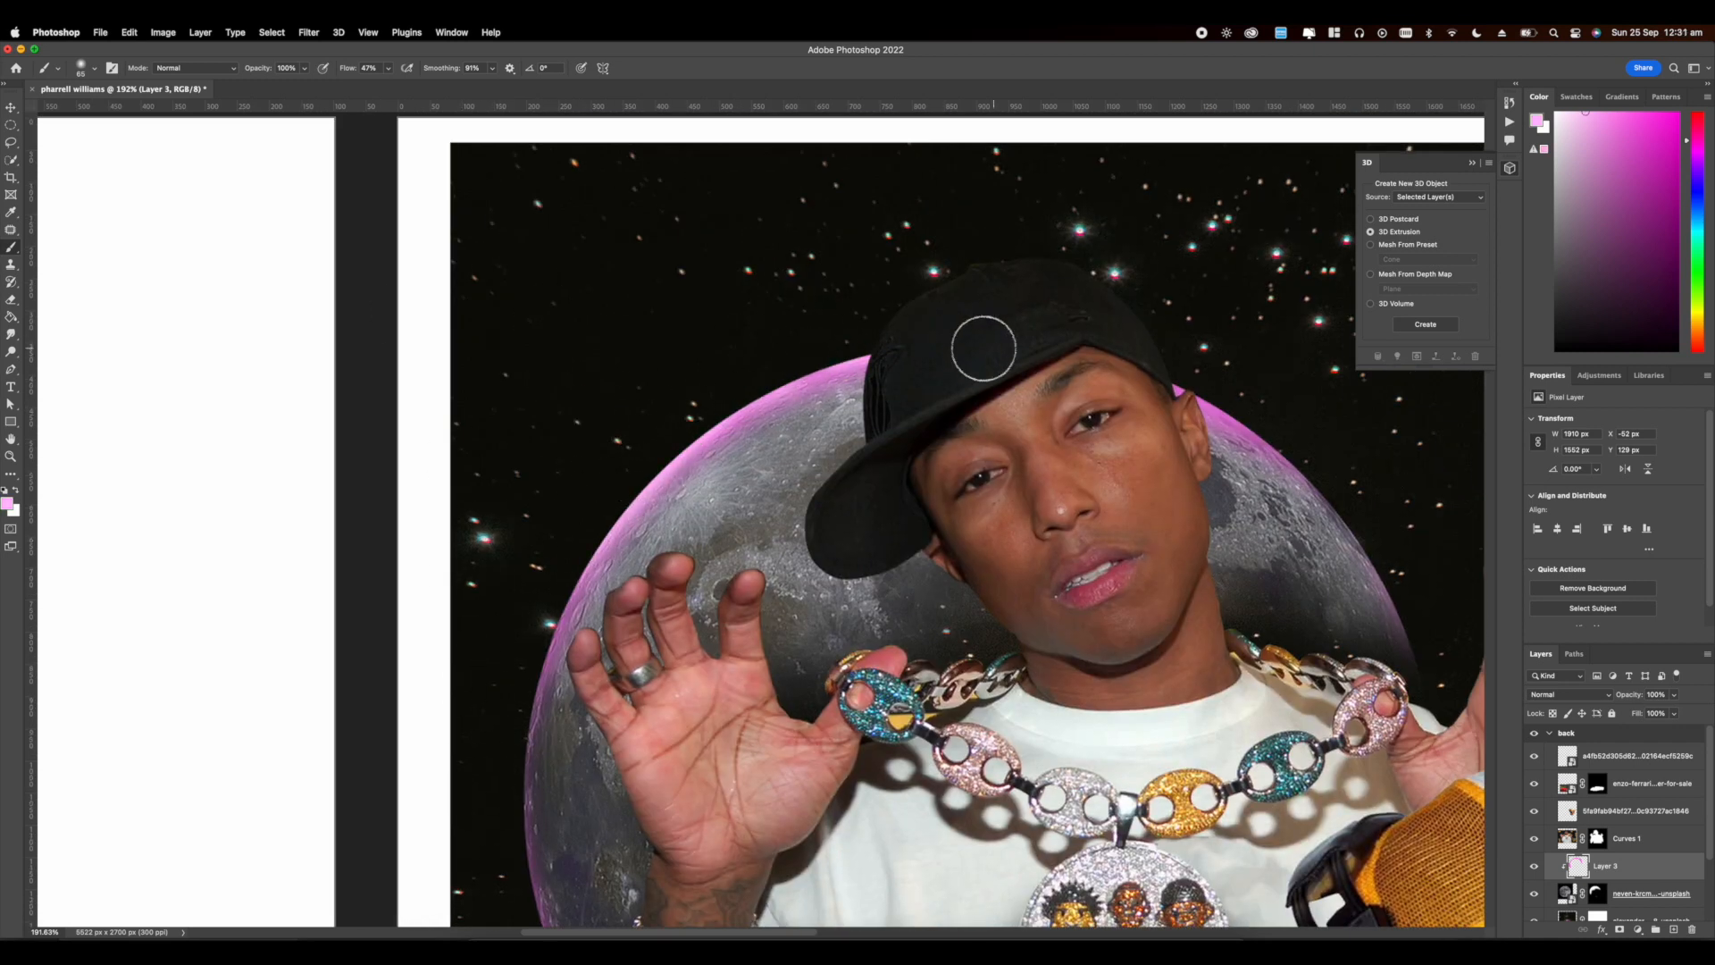
scroll(984, 347, "down", 6)
scroll(919, 532, "up", 7)
scroll(804, 456, "down", 8)
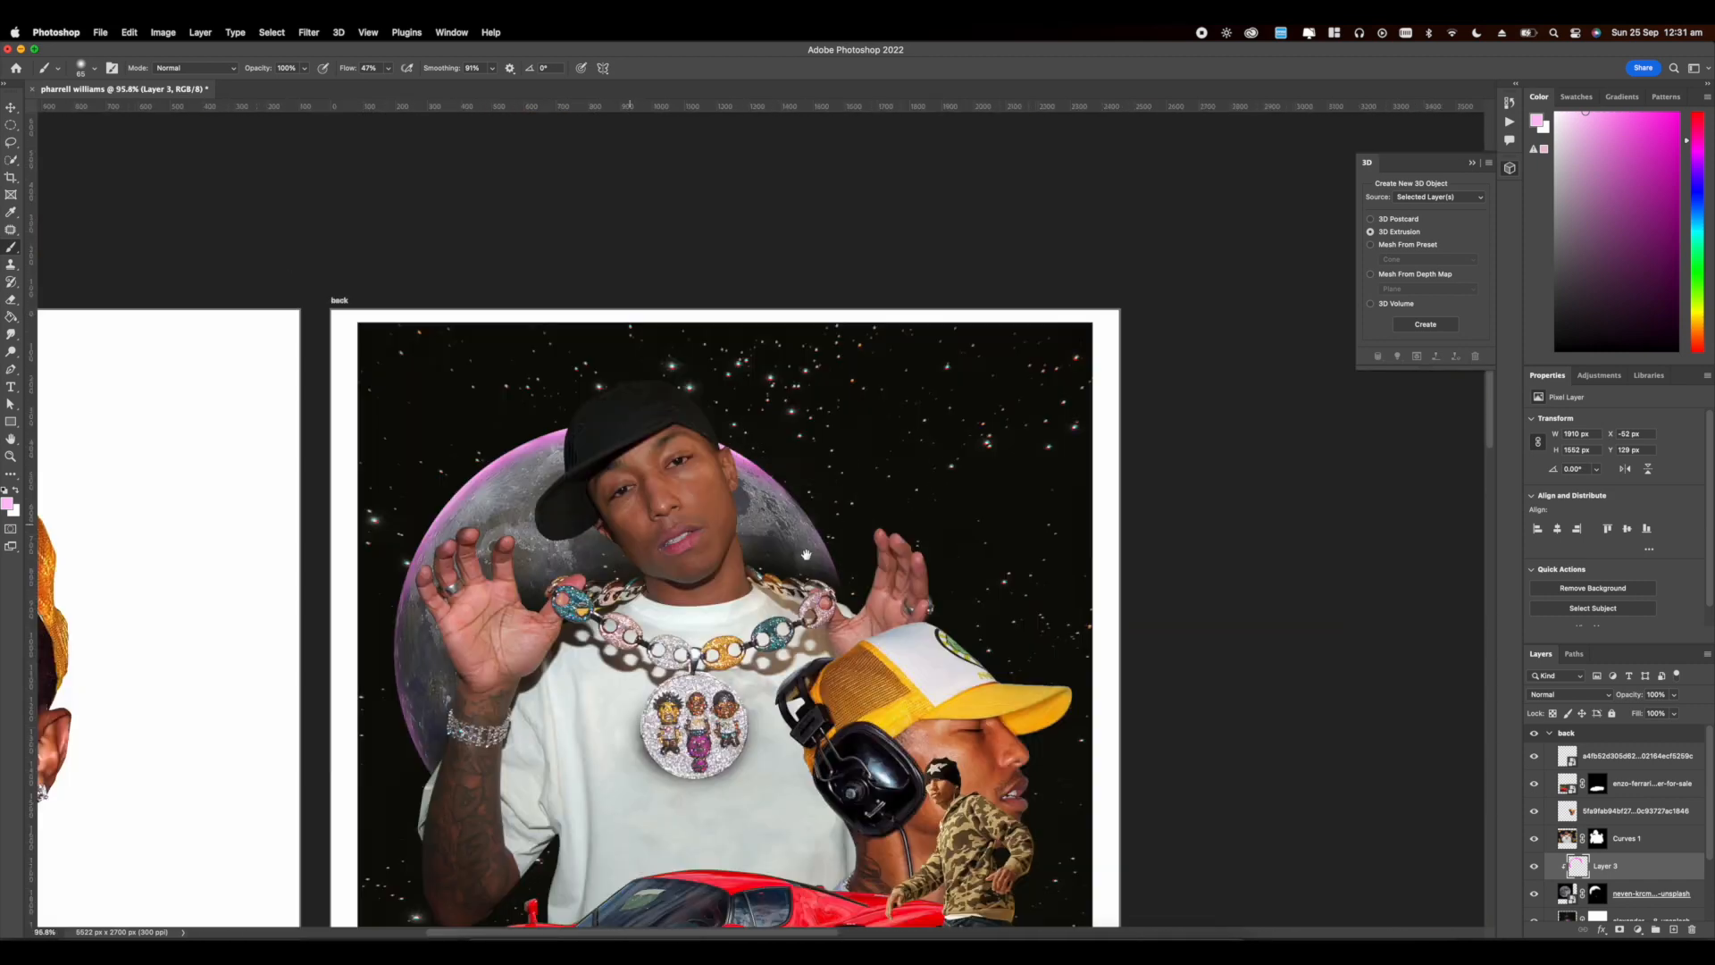
Step: Add a new layer between the moon and the starry sky photo
scroll(715, 482, "up", 4)
scroll(1634, 888, "down", 3)
left_click(1642, 859)
left_click(1673, 929)
scroll(457, 295, "up", 4)
scroll(572, 456, "down", 3)
Step: Stamp a light pink starburst behind the moon's upper-left edge and small sparkles across the sky with special-effect brushes
right_click(749, 464)
left_click(804, 604)
scroll(827, 706, "down", 1)
left_click(804, 671)
scroll(804, 715, "down", 1)
left_click(798, 798)
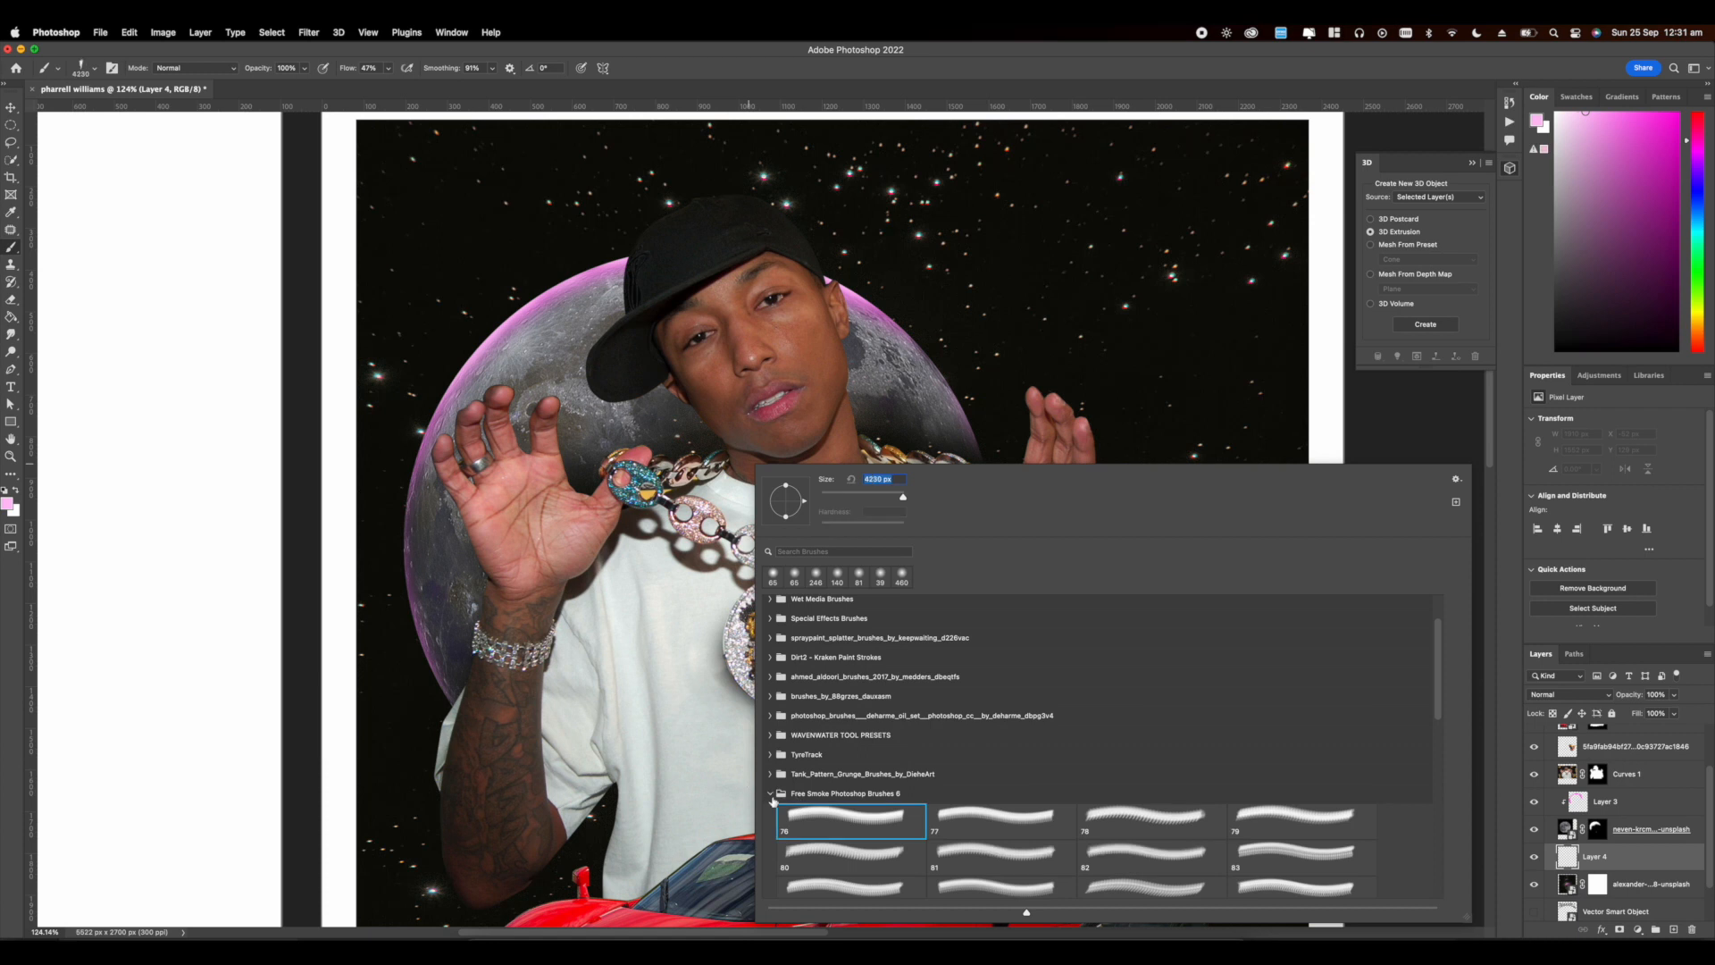
left_click(772, 795)
left_click(771, 782)
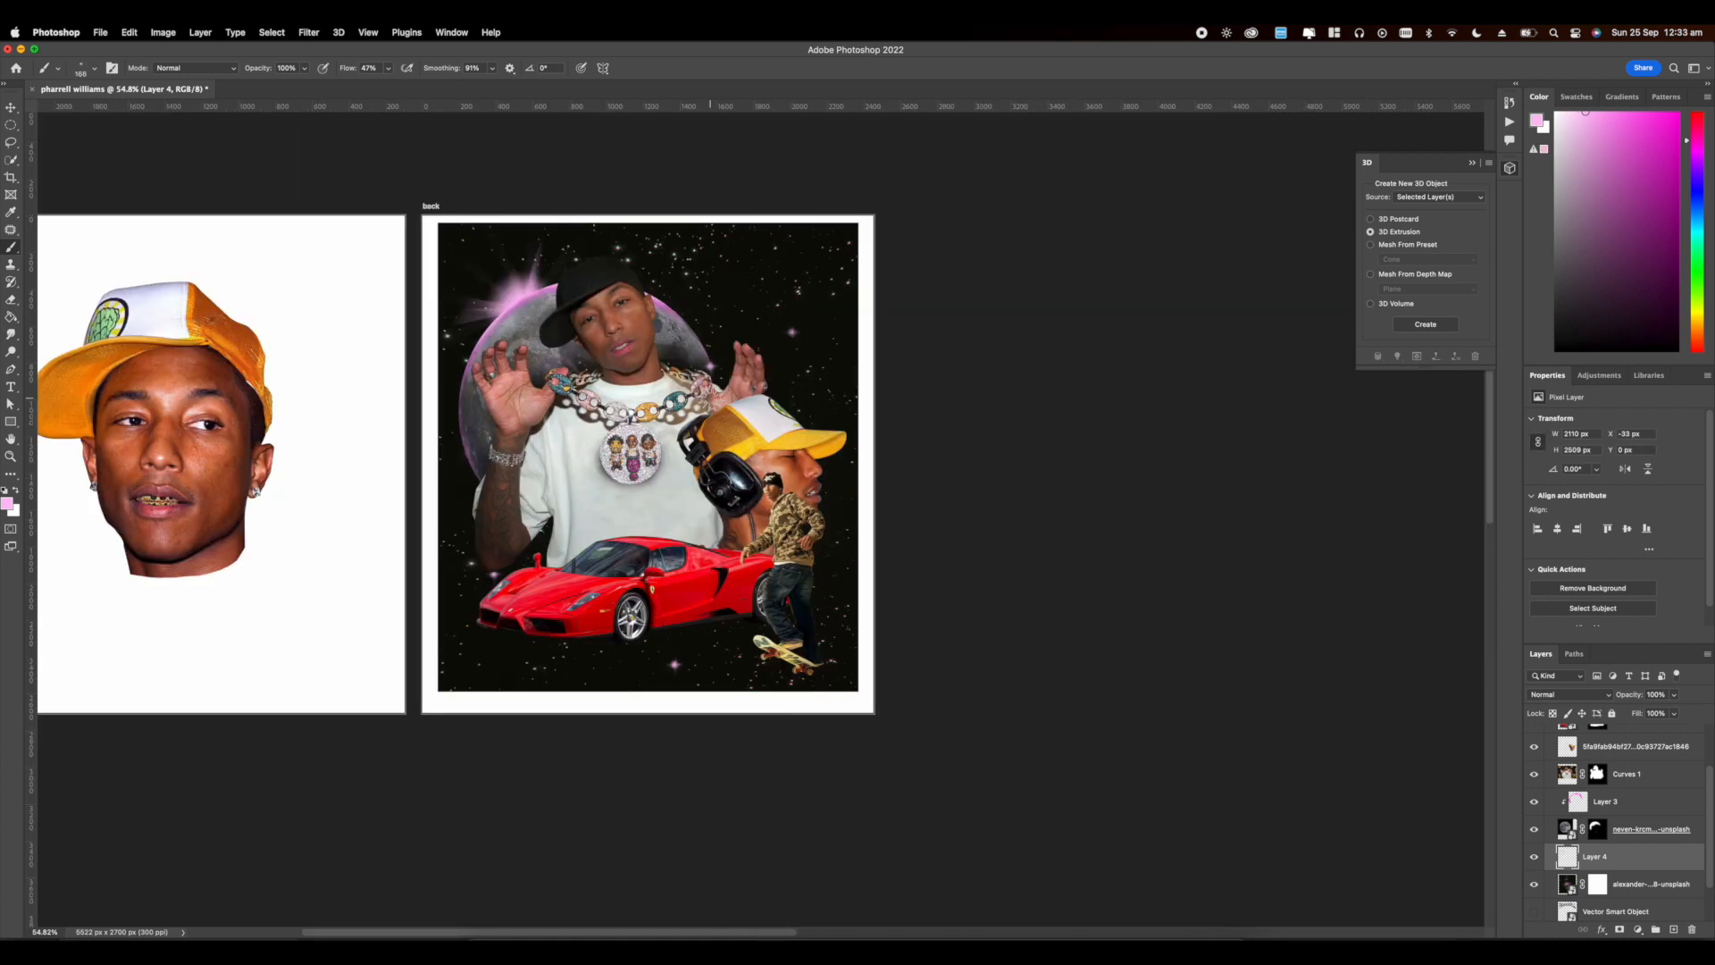
Step: Select the moon's layer mask and touch up its fade with a soft 248 px brush
scroll(887, 564, "down", 2)
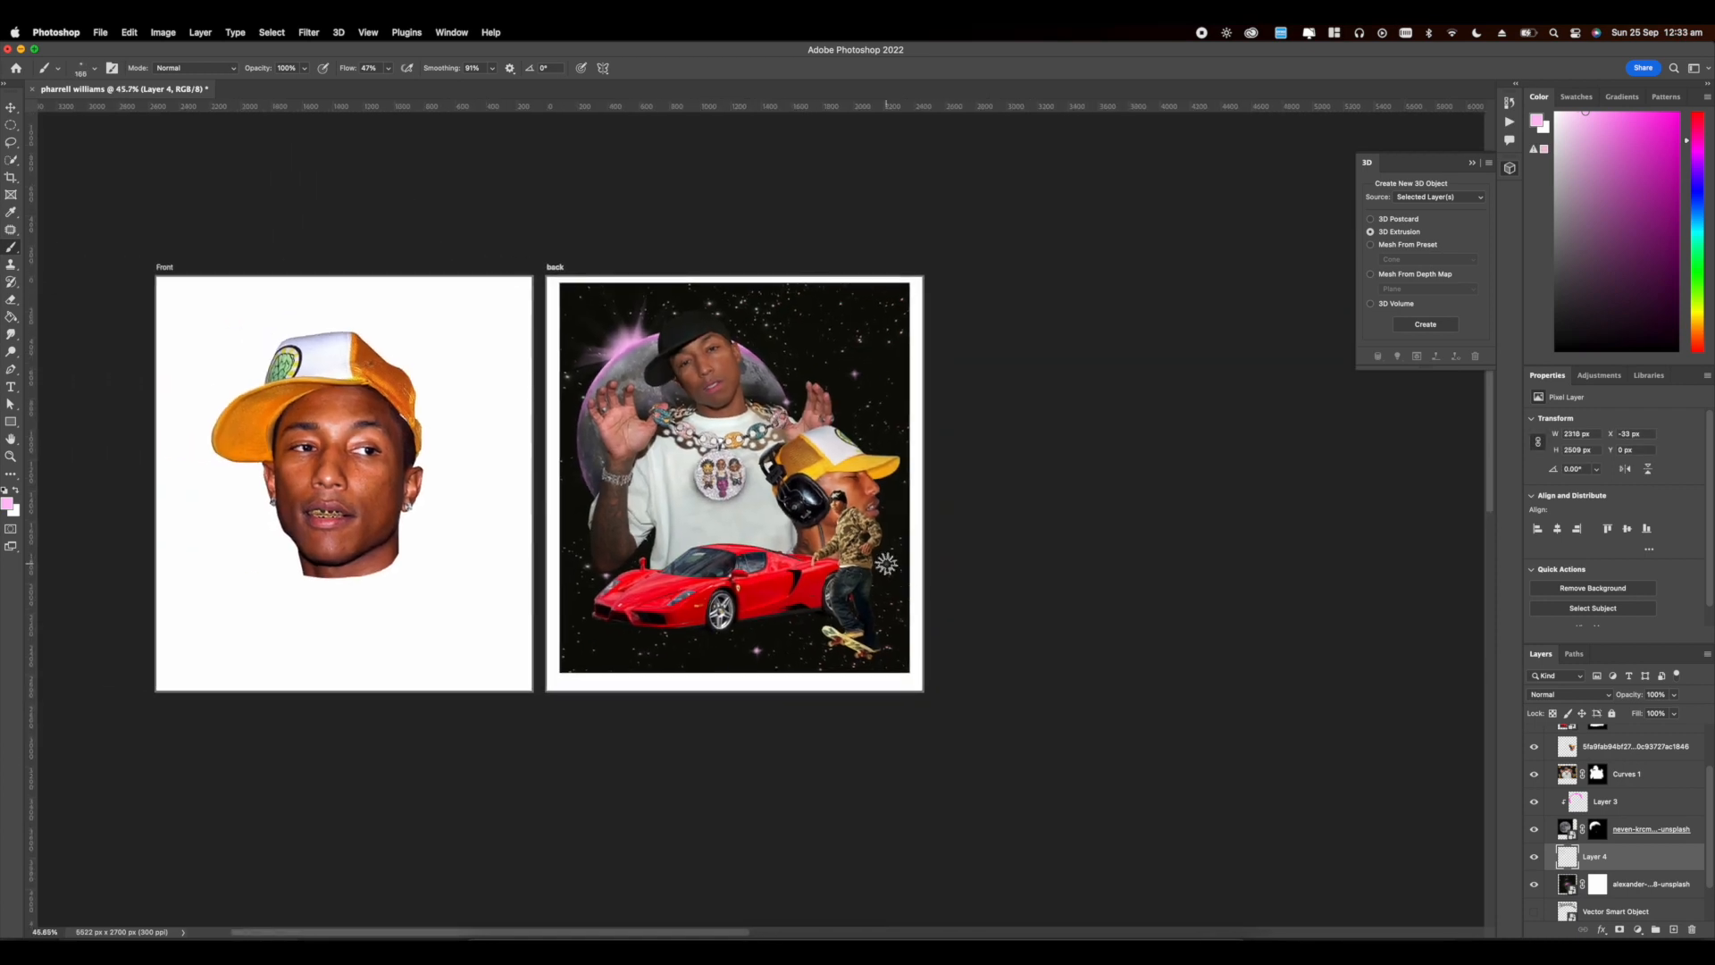
scroll(582, 470, "down", 3)
scroll(625, 491, "up", 6)
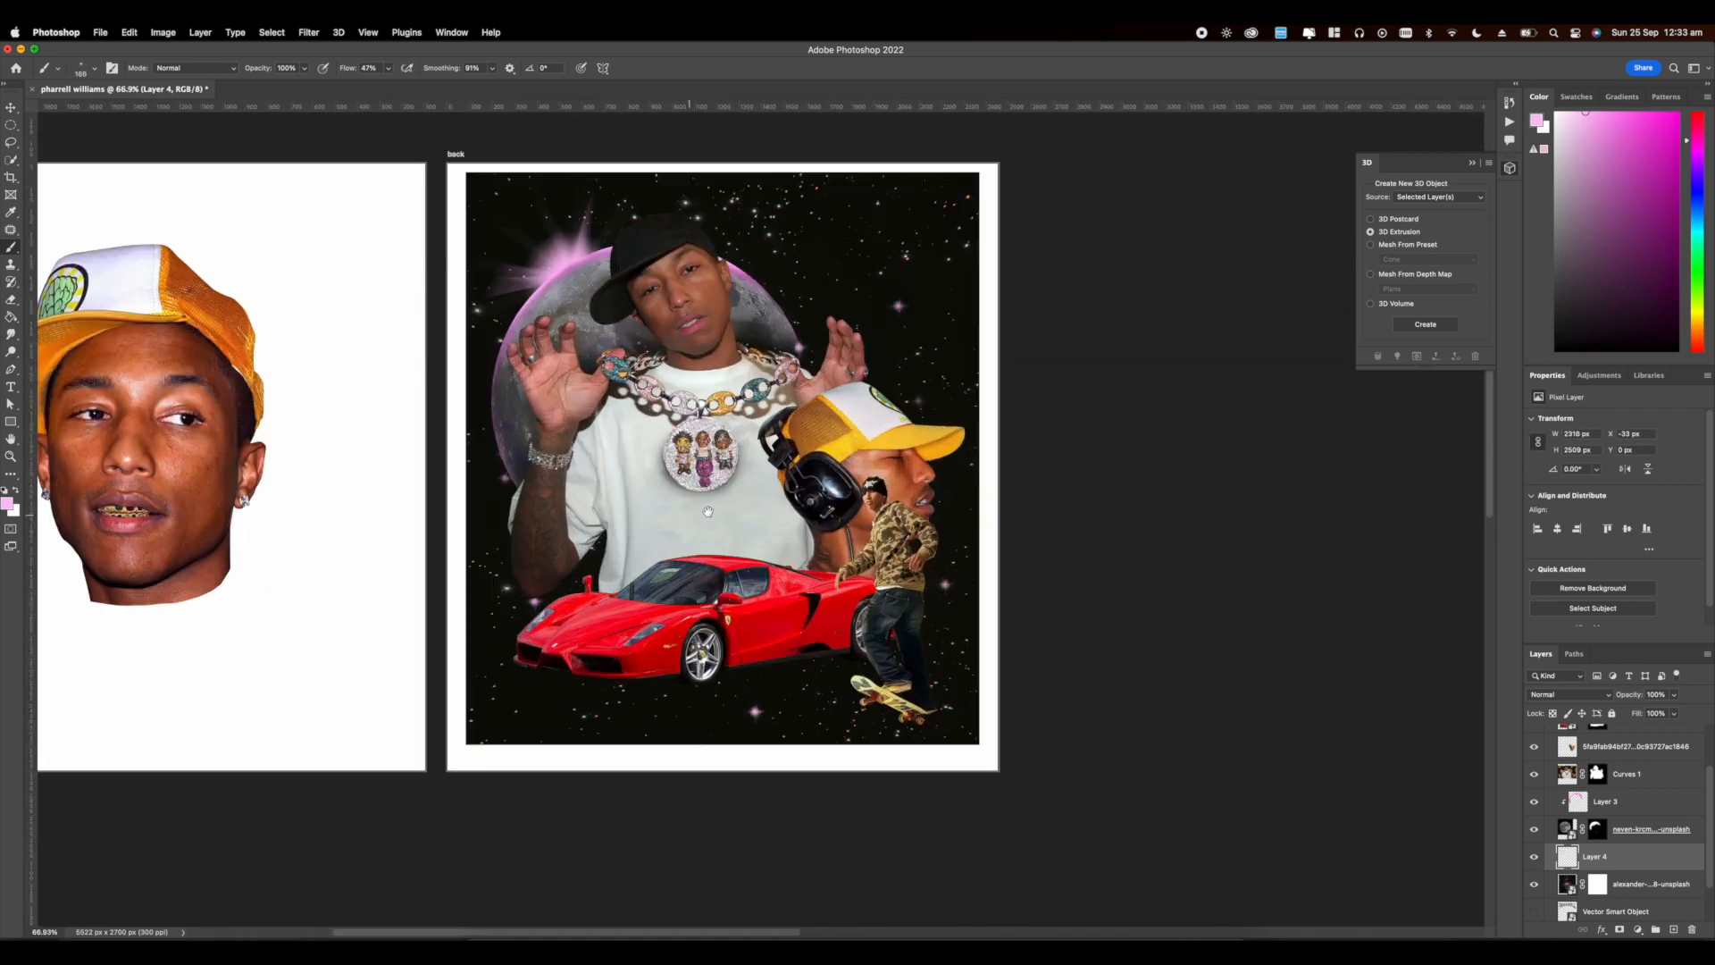
scroll(734, 542, "down", 3)
scroll(759, 521, "up", 2)
left_click(1597, 829)
right_click(954, 616)
left_click(976, 775)
left_click(976, 621)
left_click(1354, 688)
left_click(795, 414)
key("x")
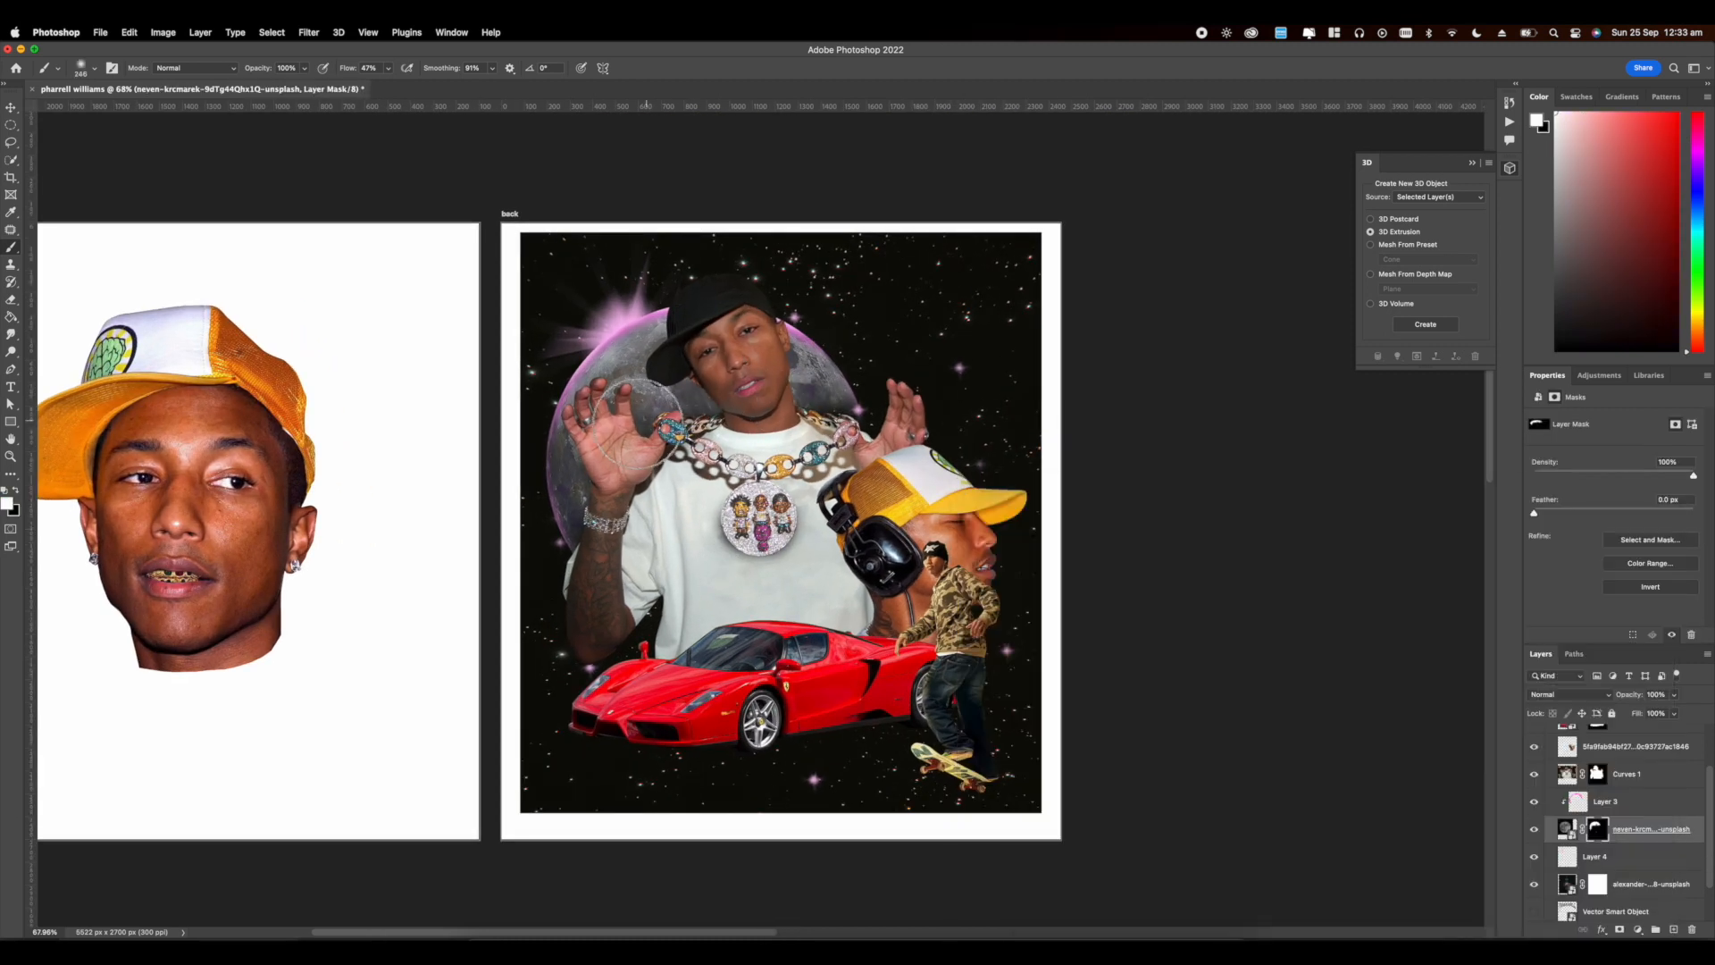
scroll(755, 389, "down", 3)
scroll(751, 438, "up", 3)
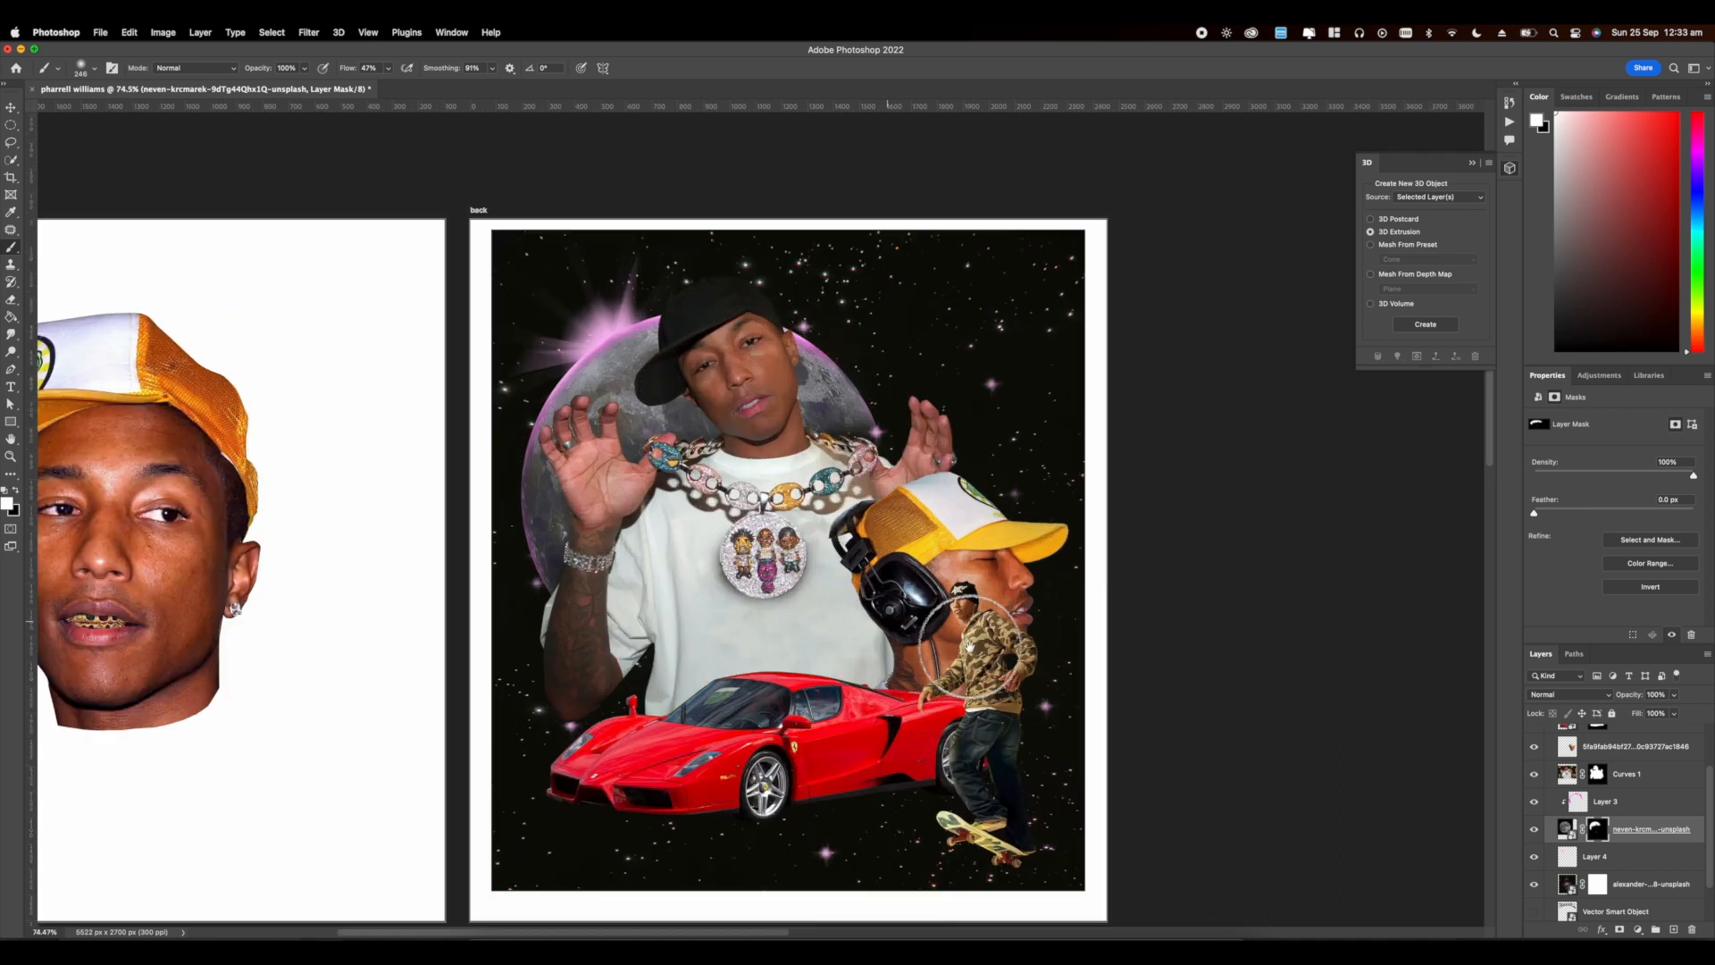
Step: Clip a new layer to the main portrait and set the soft brush size to 35 px for light pink painting
right_click(1672, 929)
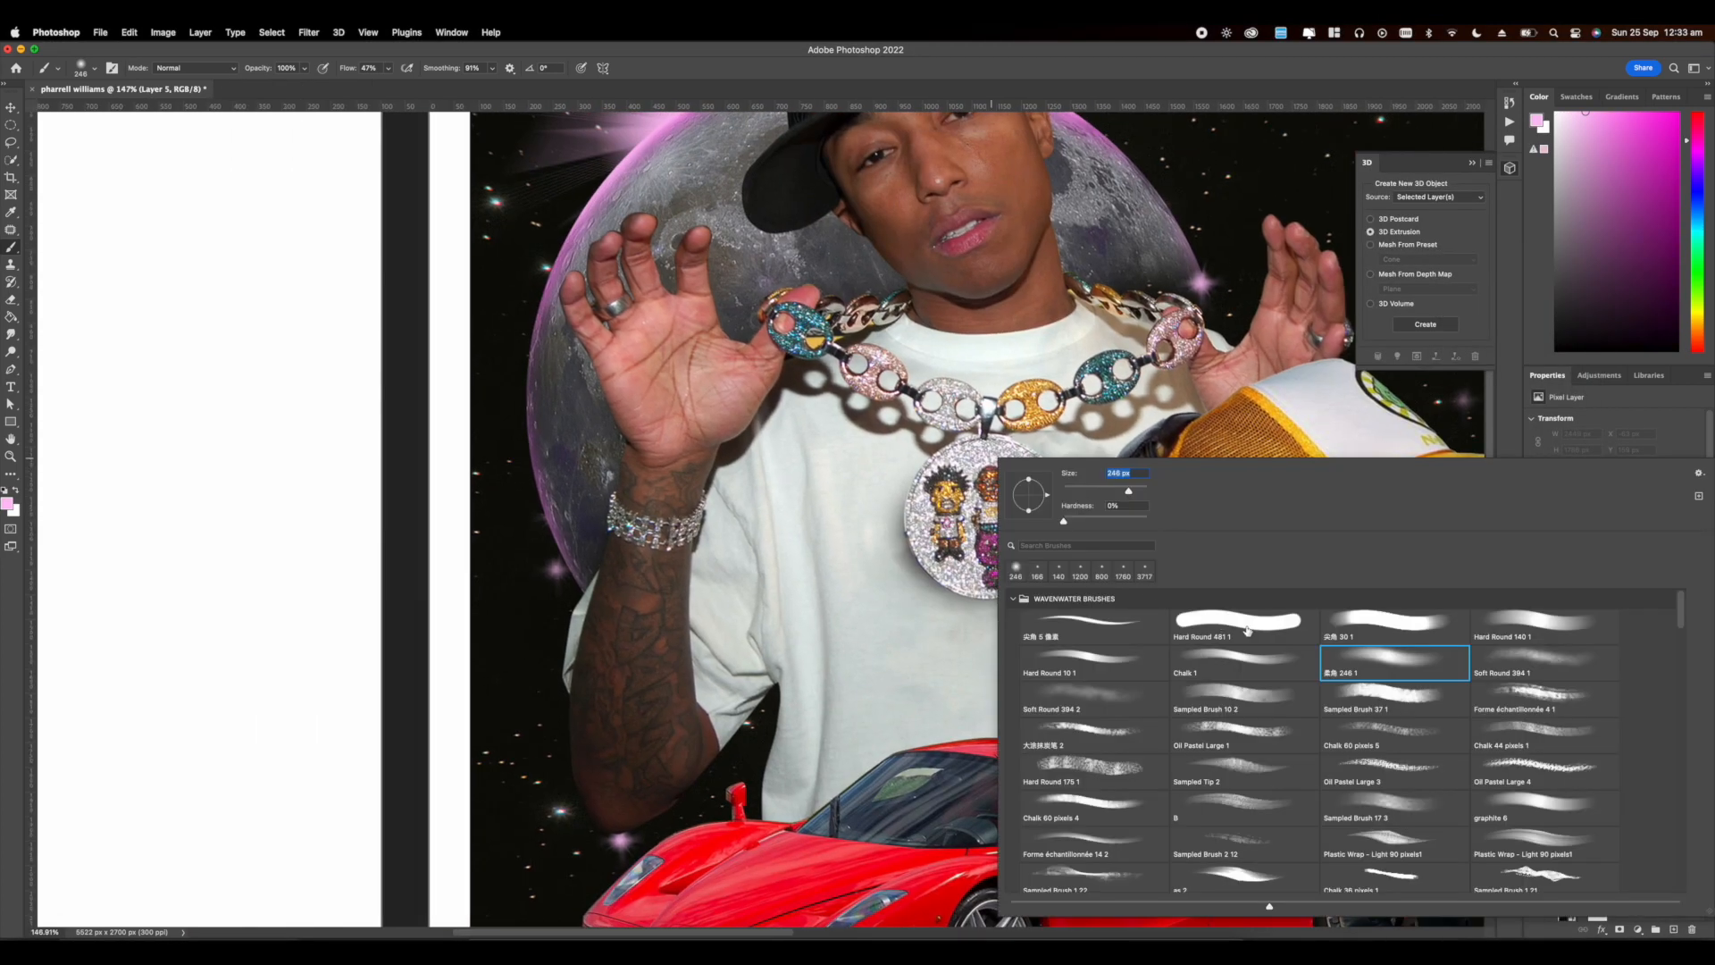
type("35")
key("Return")
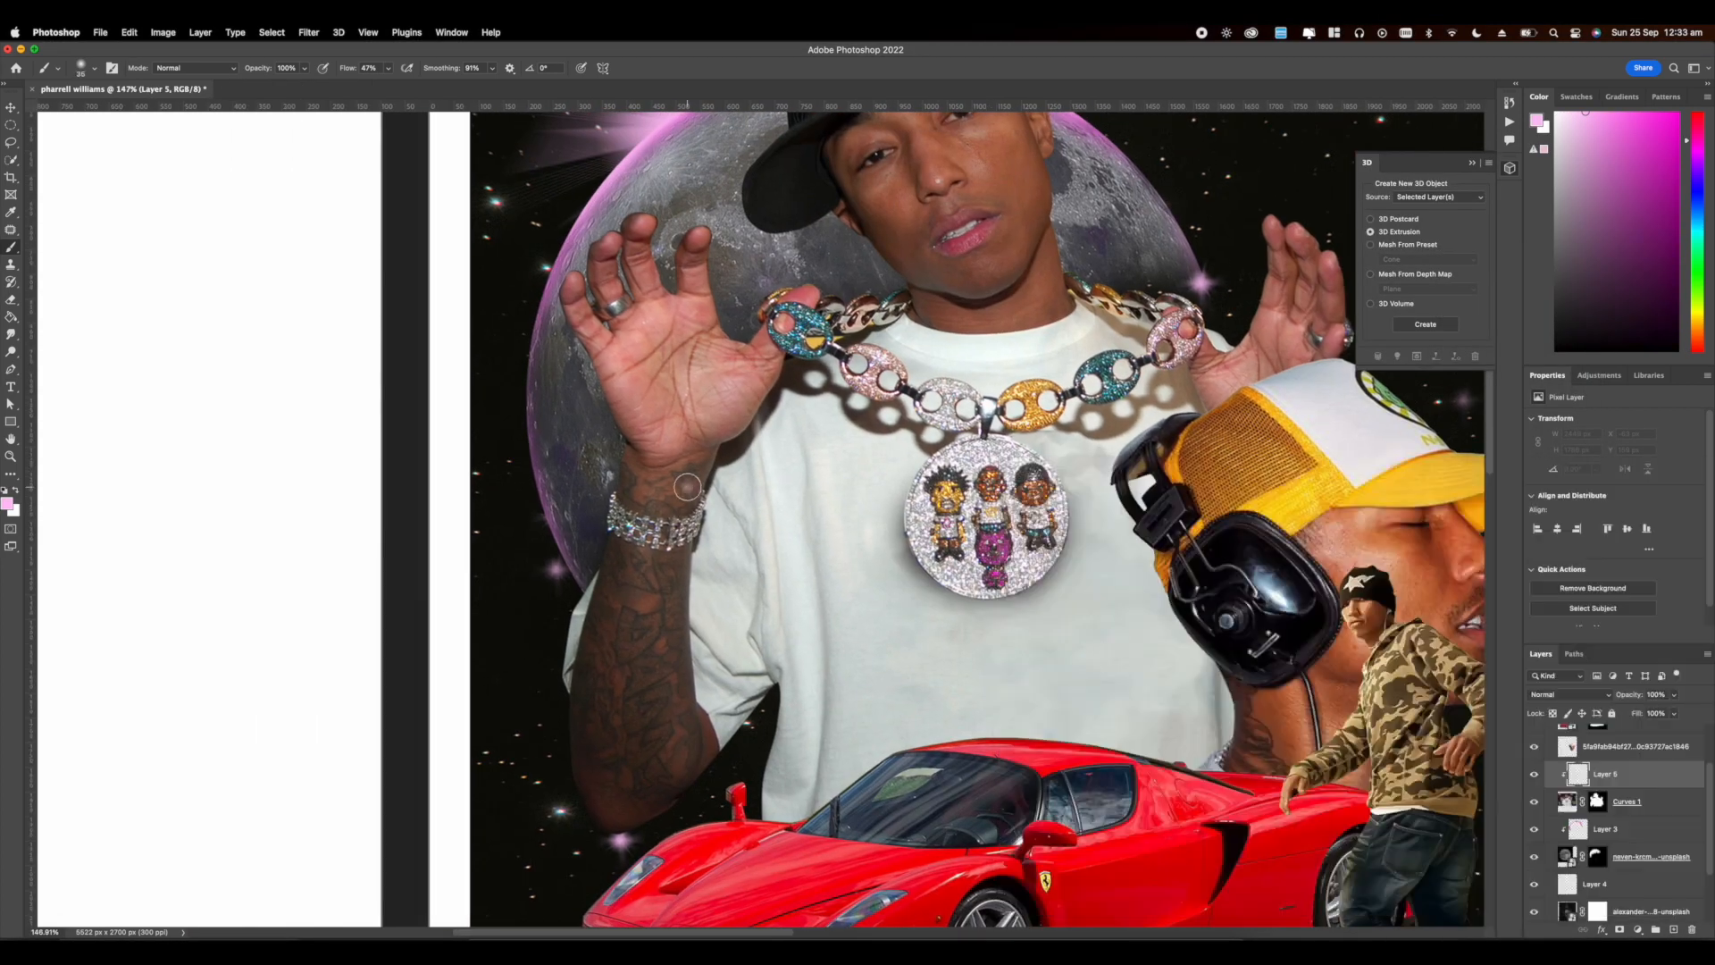
Step: Paint light pink rim lighting along the main portrait's forearm and fingertips beside the moon, undoing a stray stroke
scroll(216, 172, "up", 3)
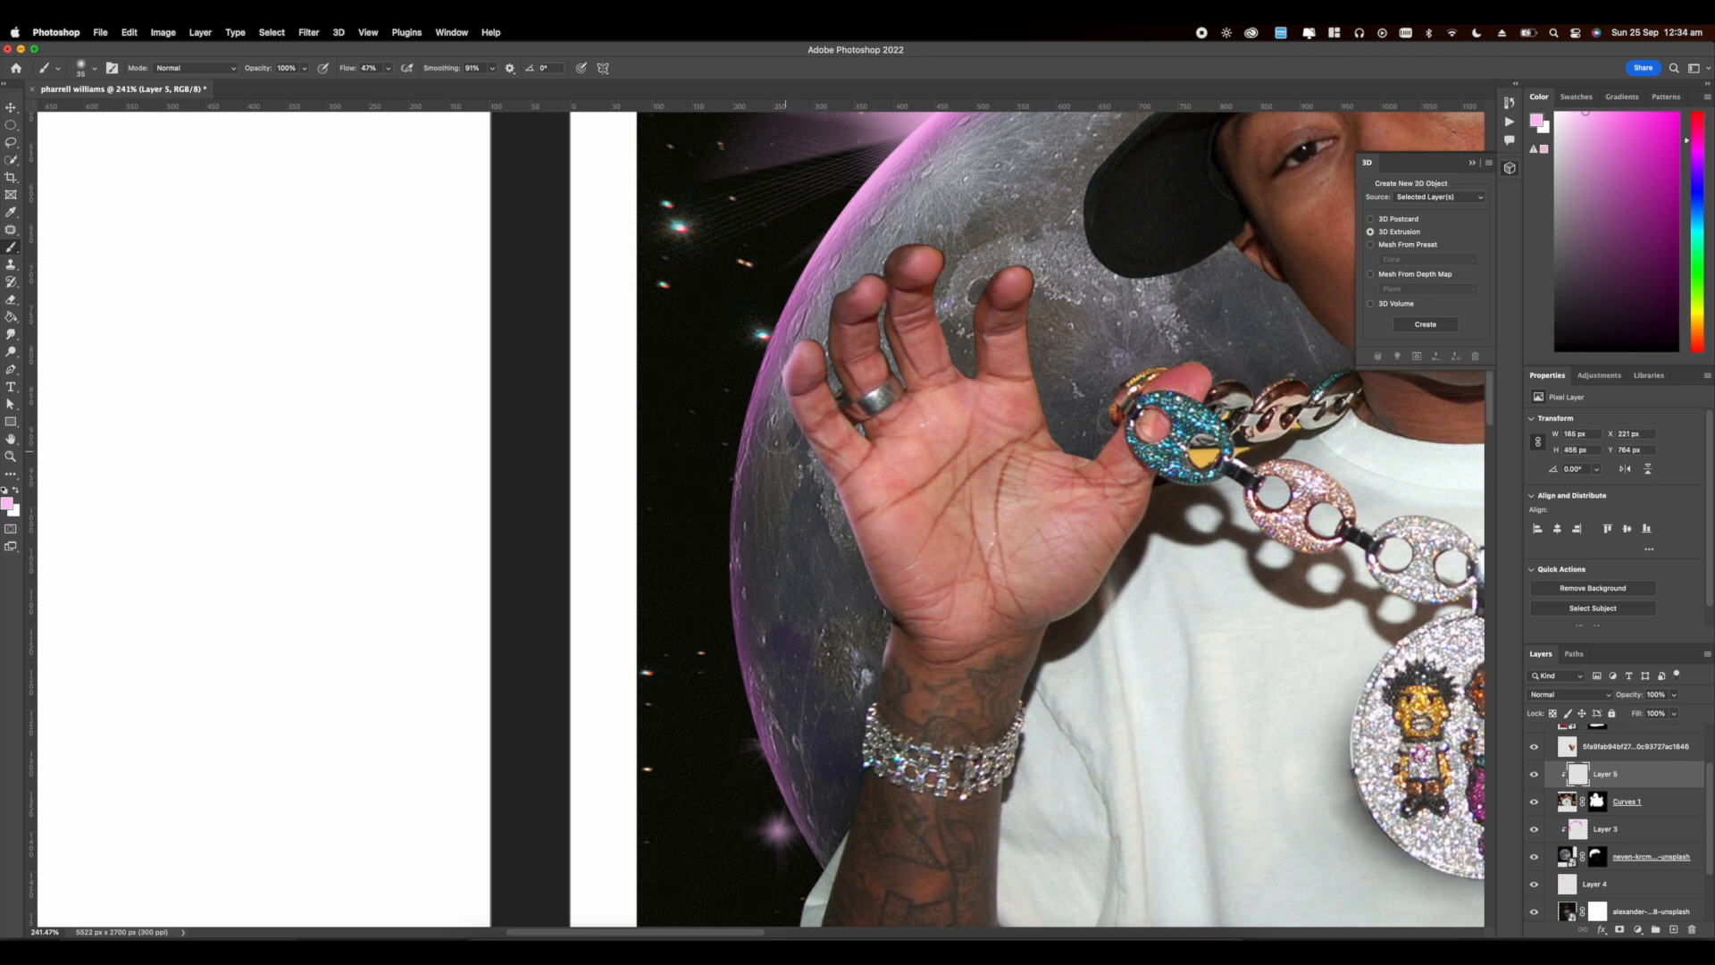
scroll(875, 377, "down", 6)
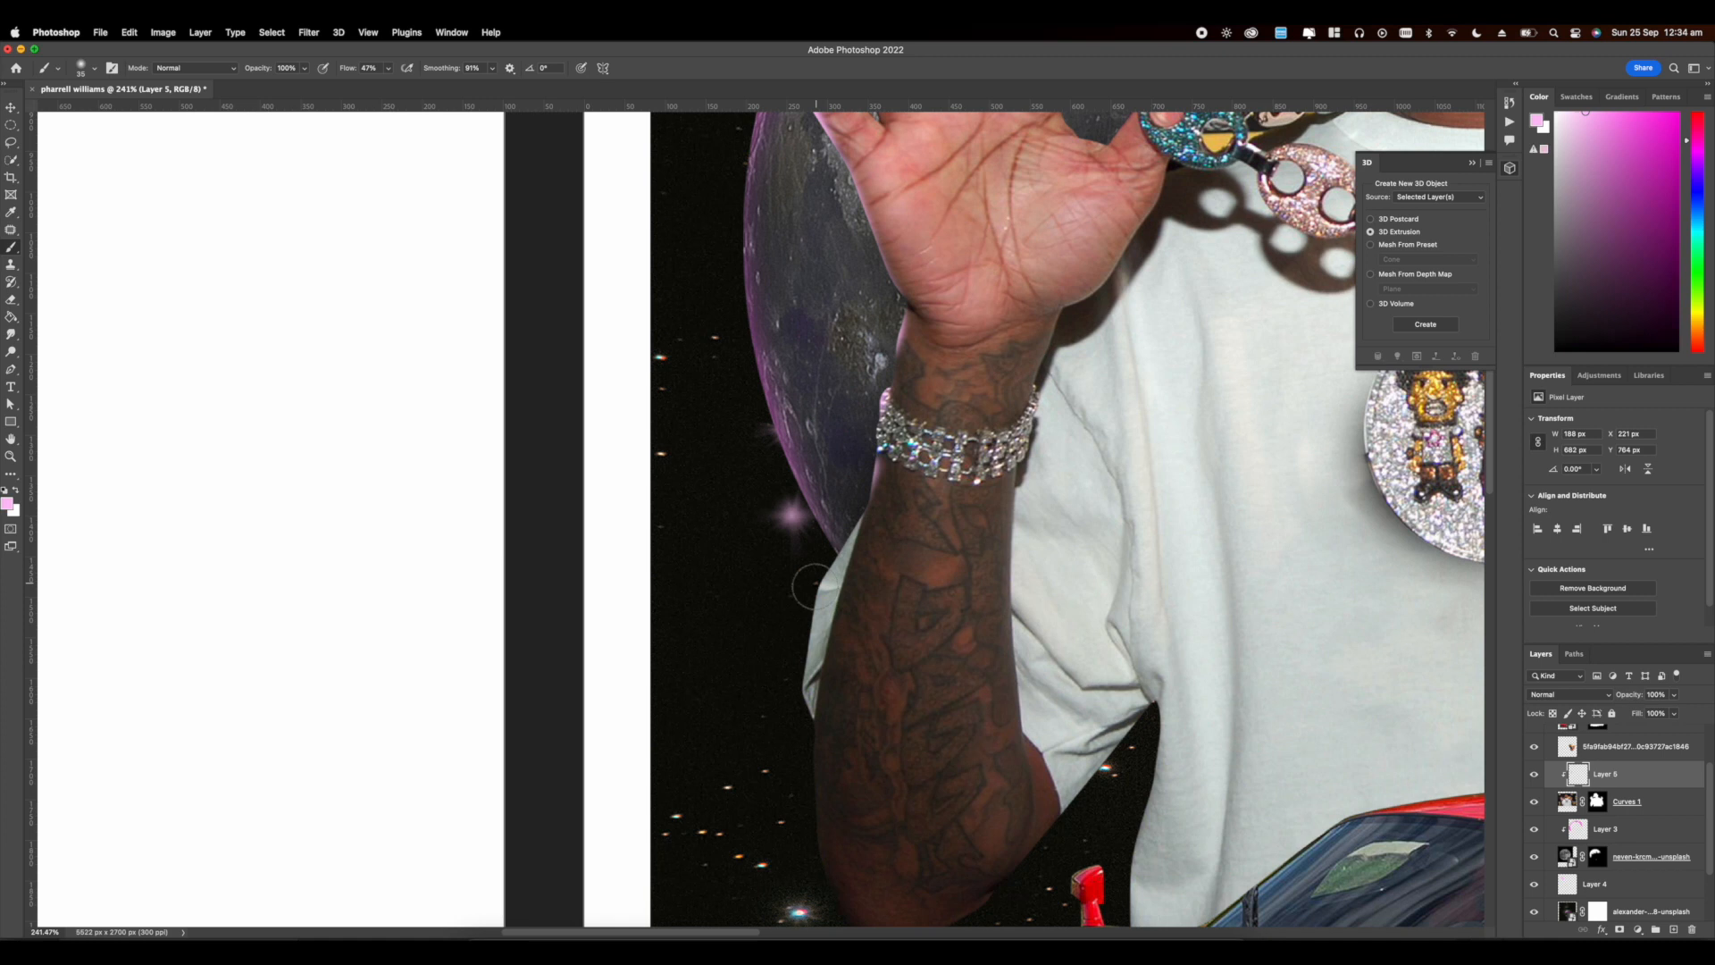
scroll(811, 586, "up", 5)
scroll(900, 414, "up", 10)
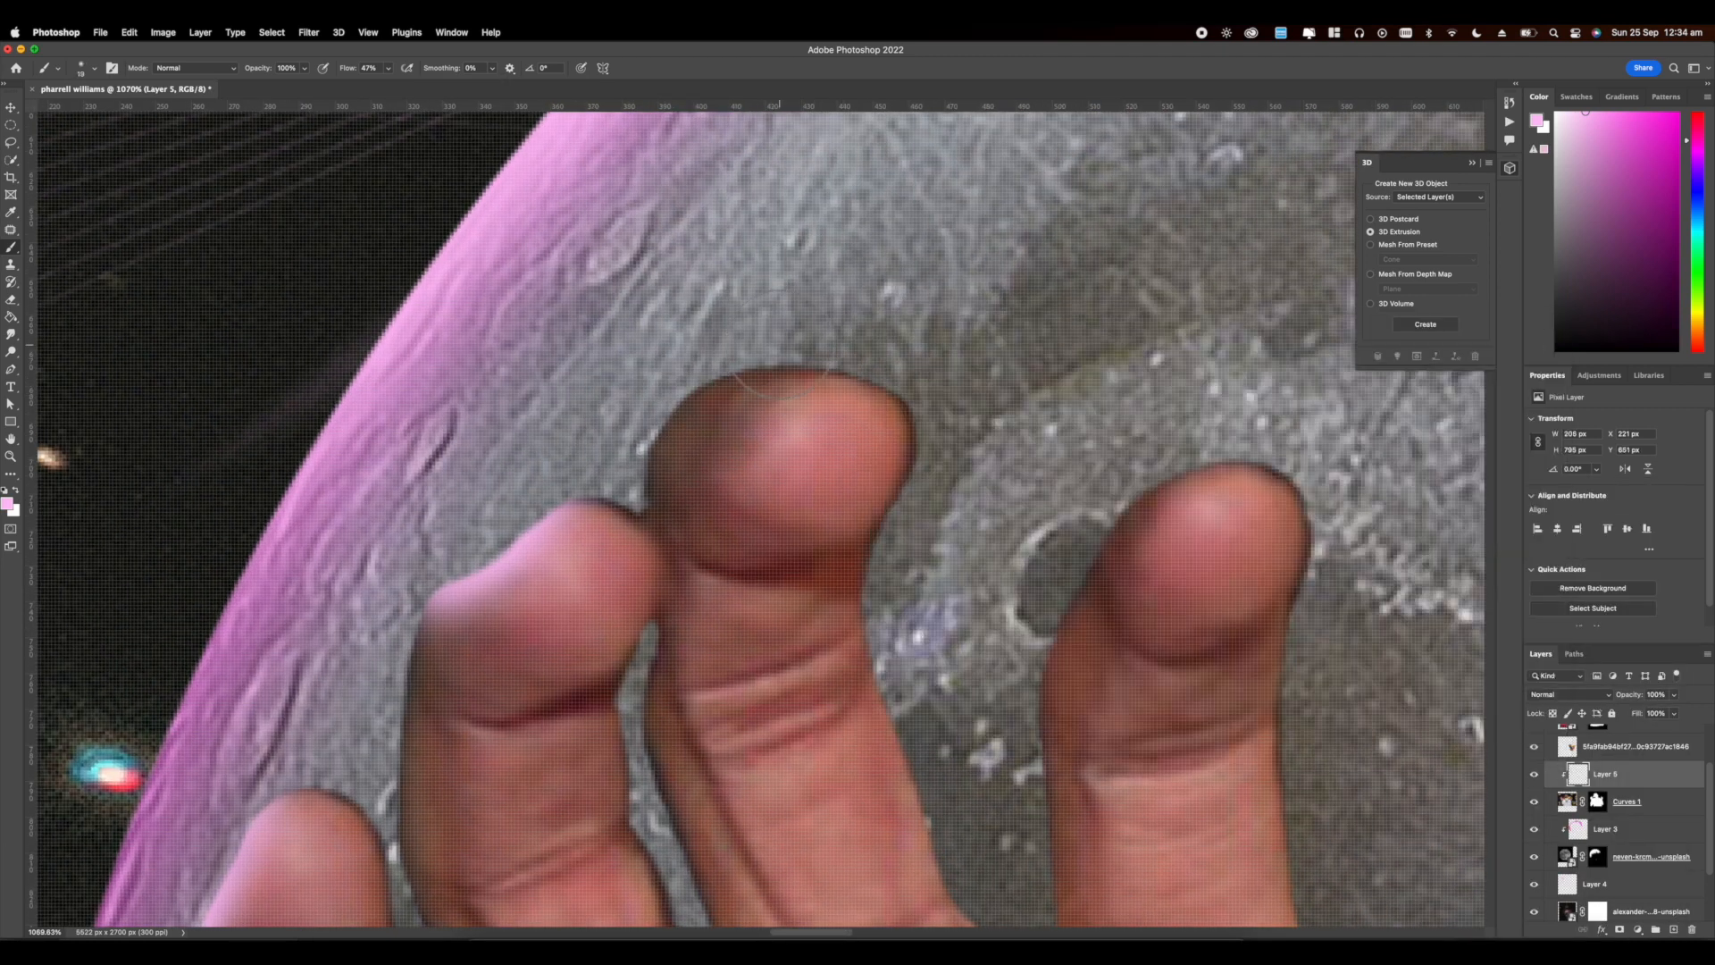
scroll(763, 519, "down", 4)
key("super+z")
left_click_drag(817, 475, 758, 432)
left_click_drag(817, 651, 902, 457)
left_click_drag(661, 437, 775, 406)
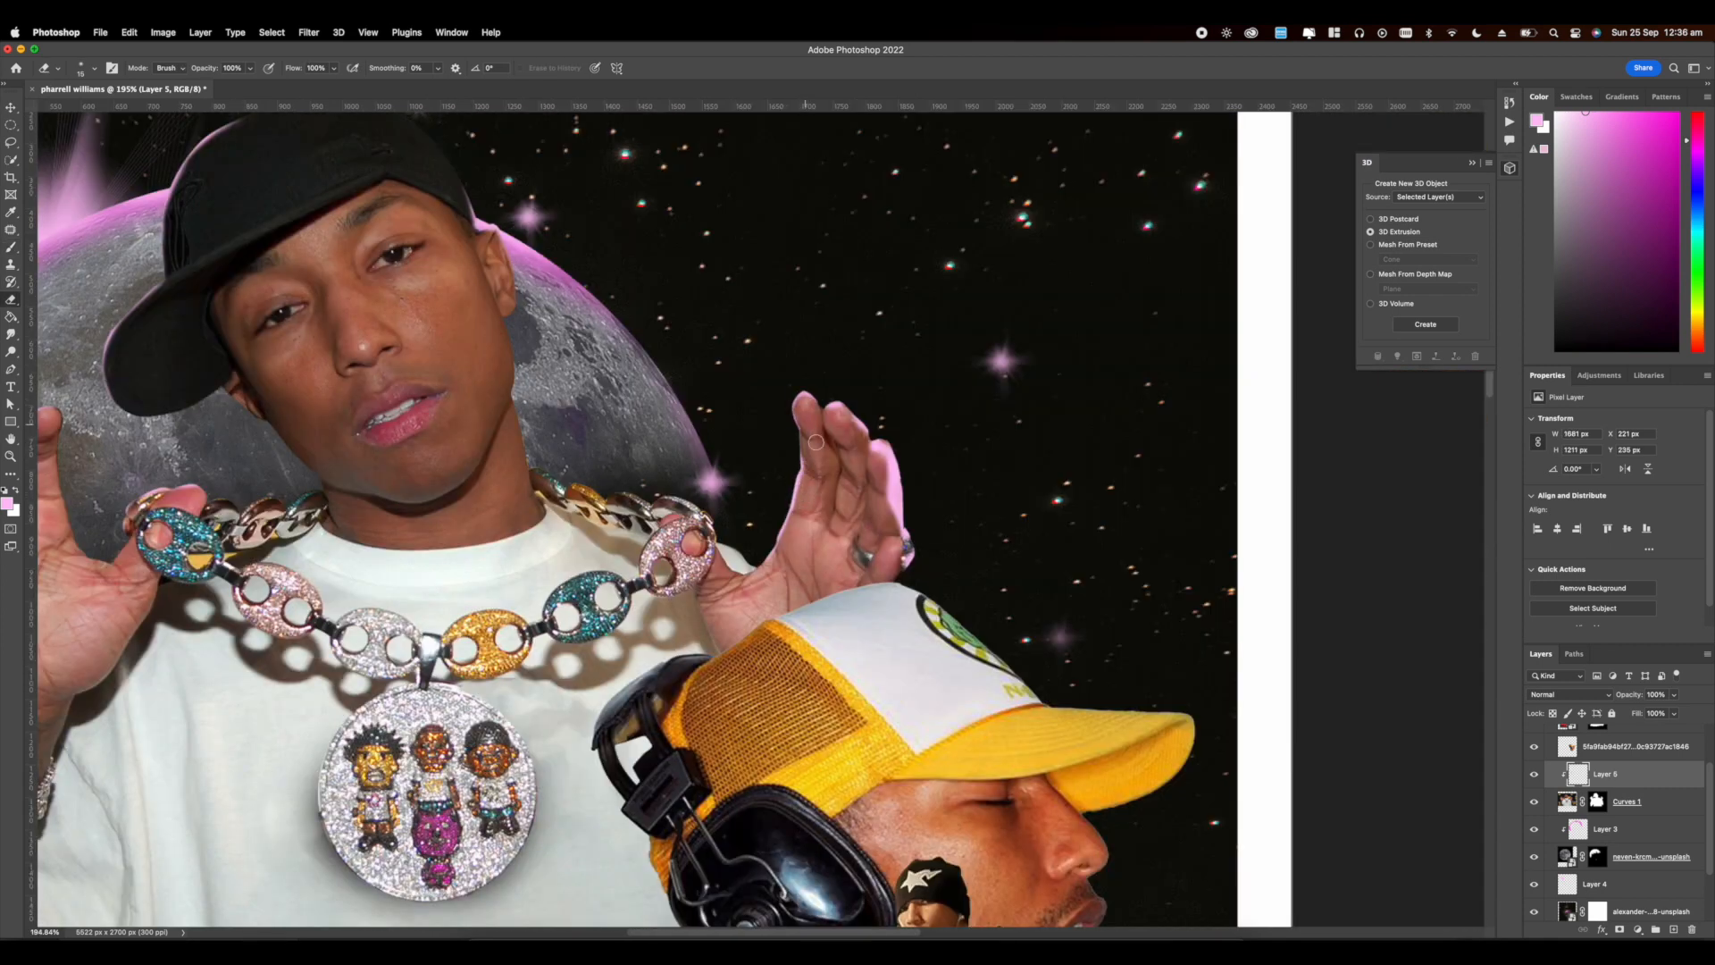
Step: Paint pink rim light on the main portrait's black cap, ear and other raised hand, erasing the excess
scroll(858, 477, "down", 10)
scroll(759, 464, "up", 10)
key("b")
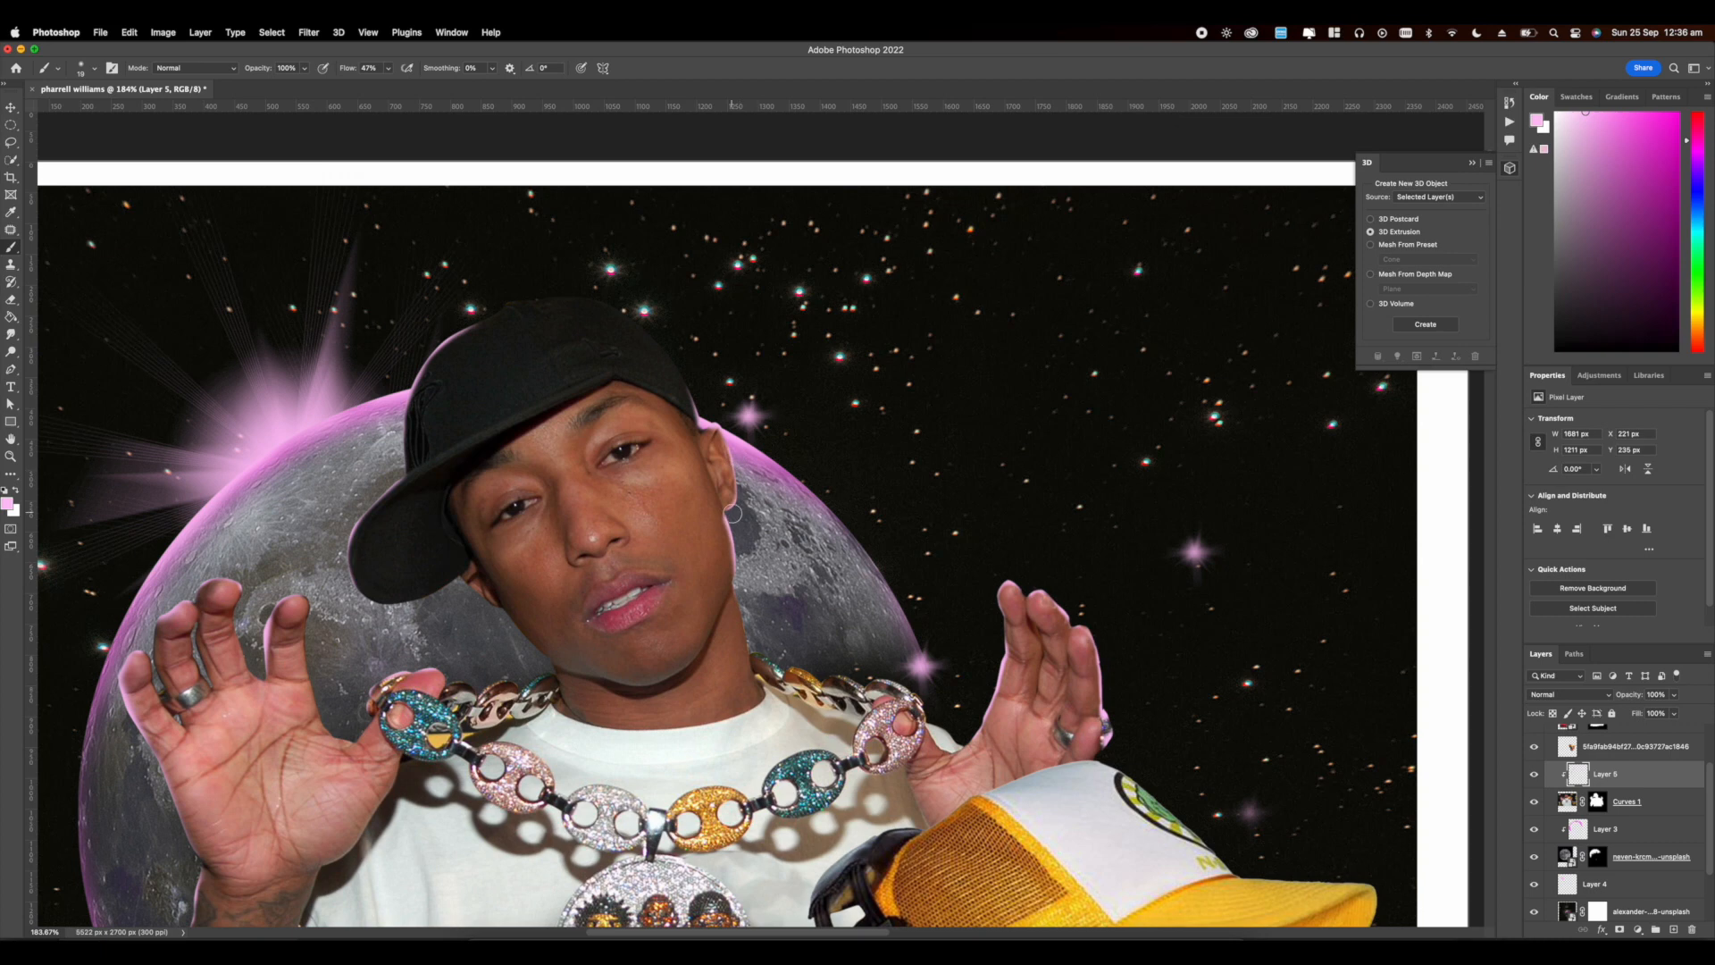
key("e")
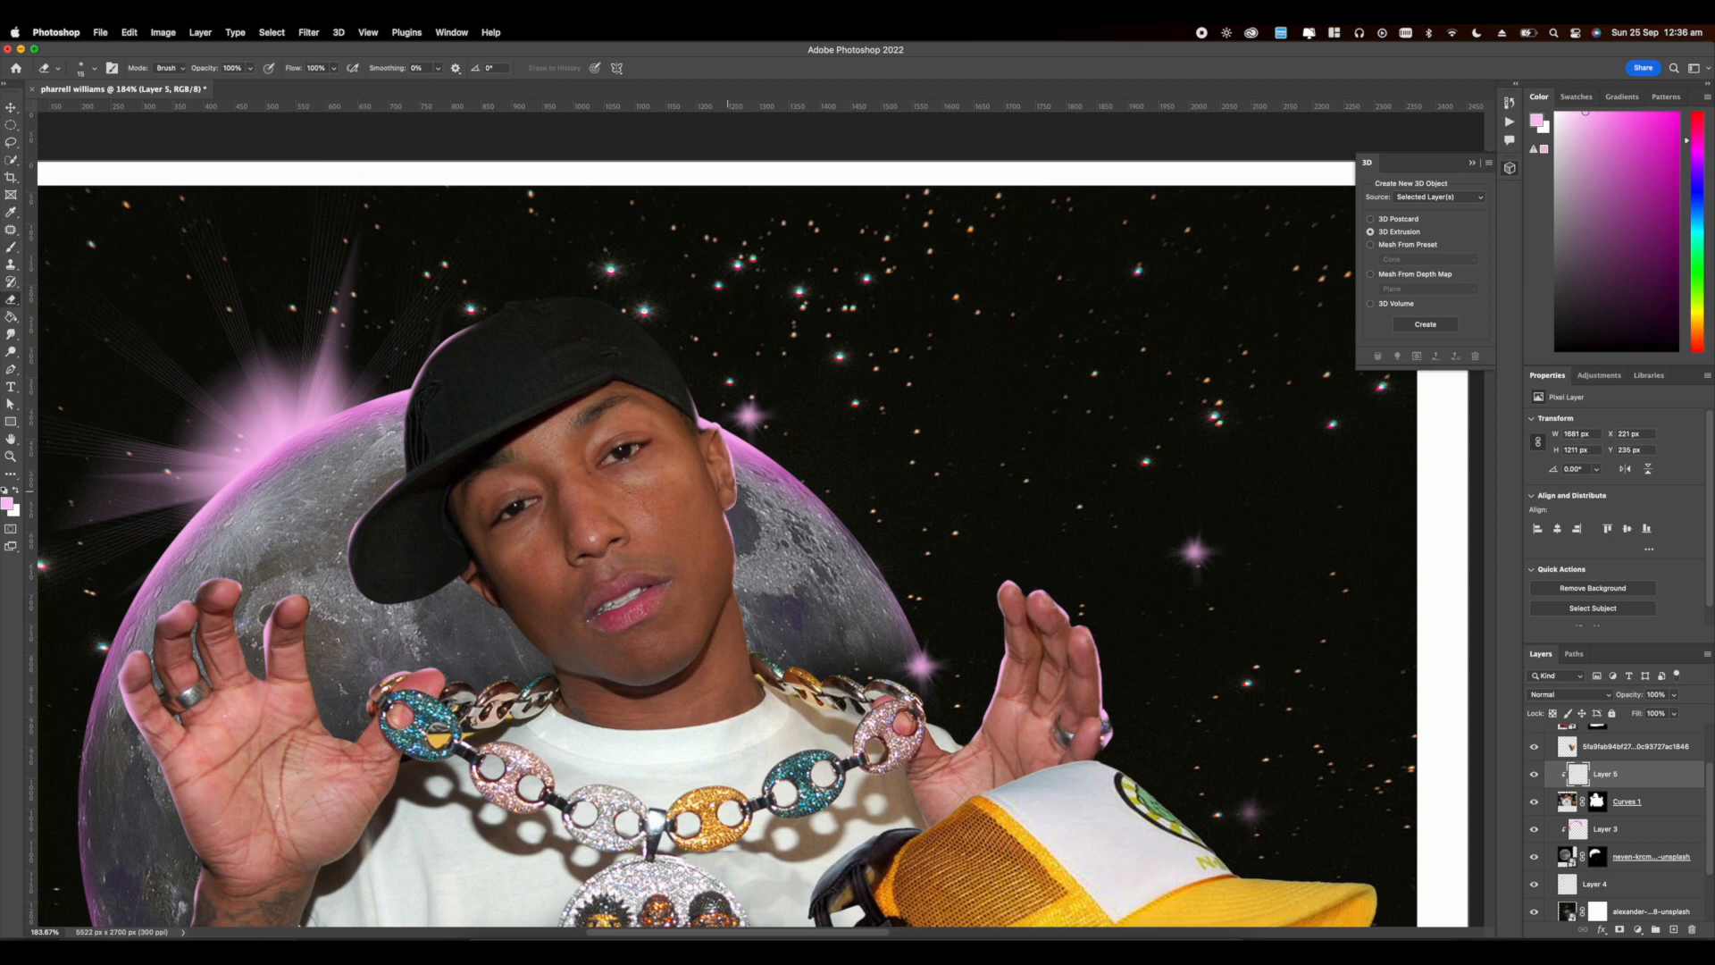
scroll(741, 482, "down", 10)
scroll(661, 433, "up", 10)
right_click(943, 507)
key("Escape")
key("b")
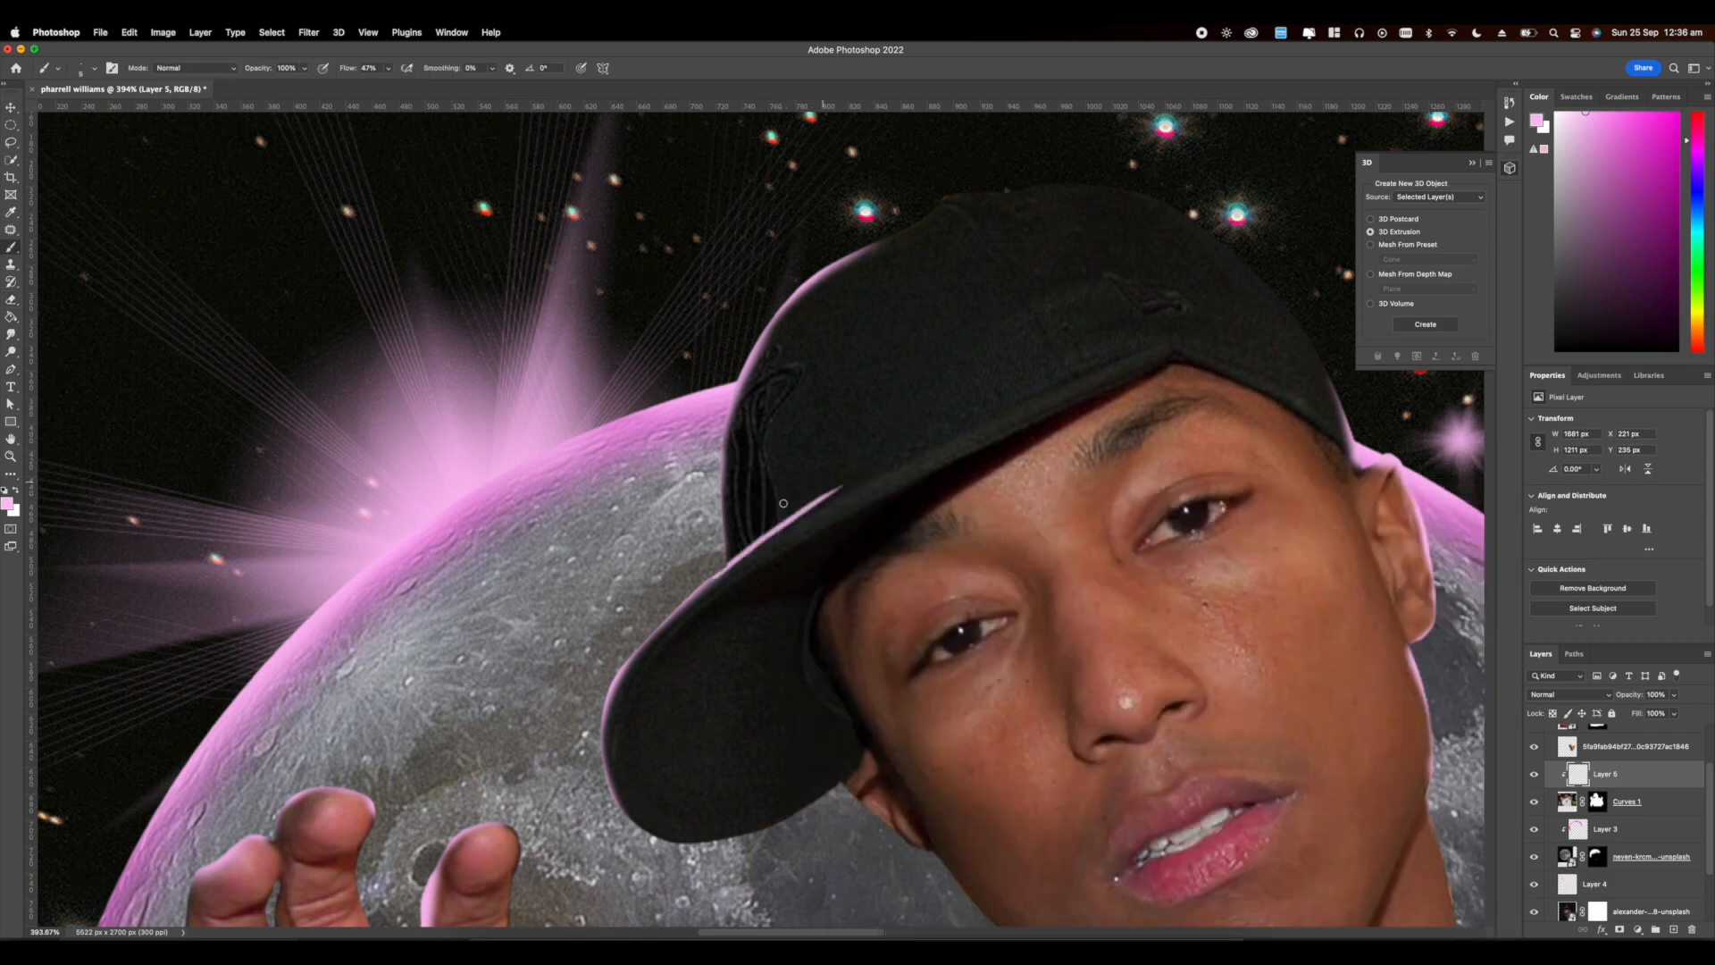
Step: Clip a new layer to the headphones portrait and paint a soft light pink glow over its cap
scroll(968, 421, "down", 10)
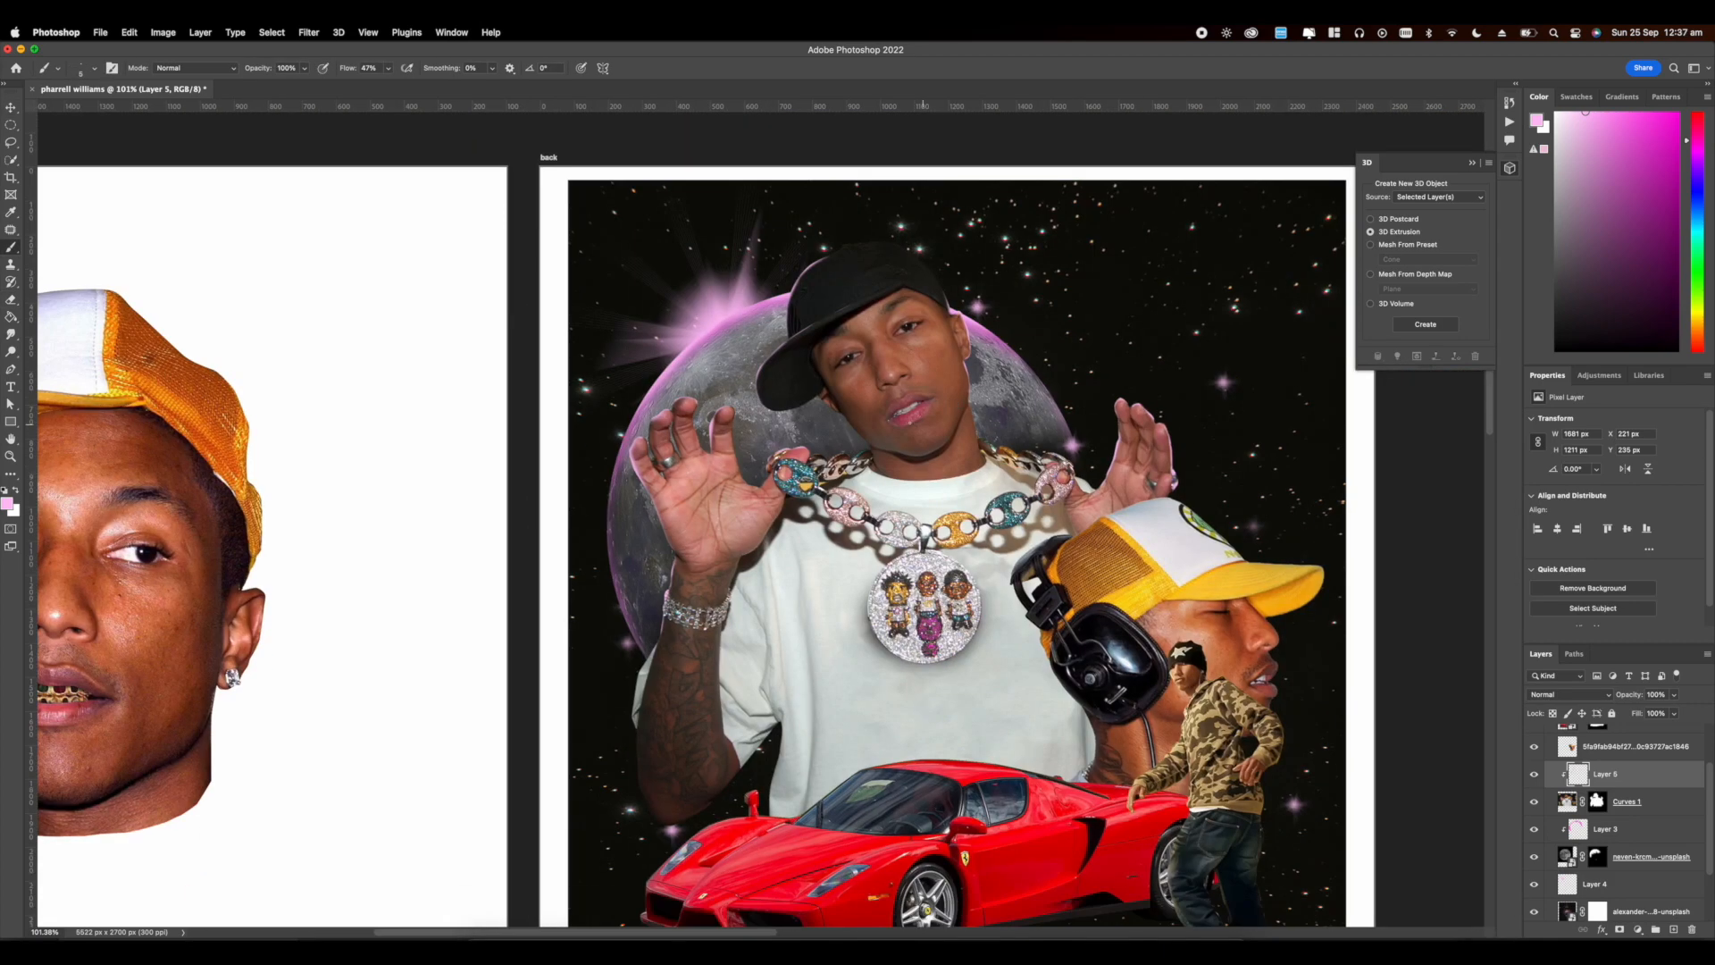
scroll(685, 478, "up", 10)
scroll(760, 393, "down", 6)
left_click_drag(1305, 505, 938, 469)
scroll(938, 469, "up", 5)
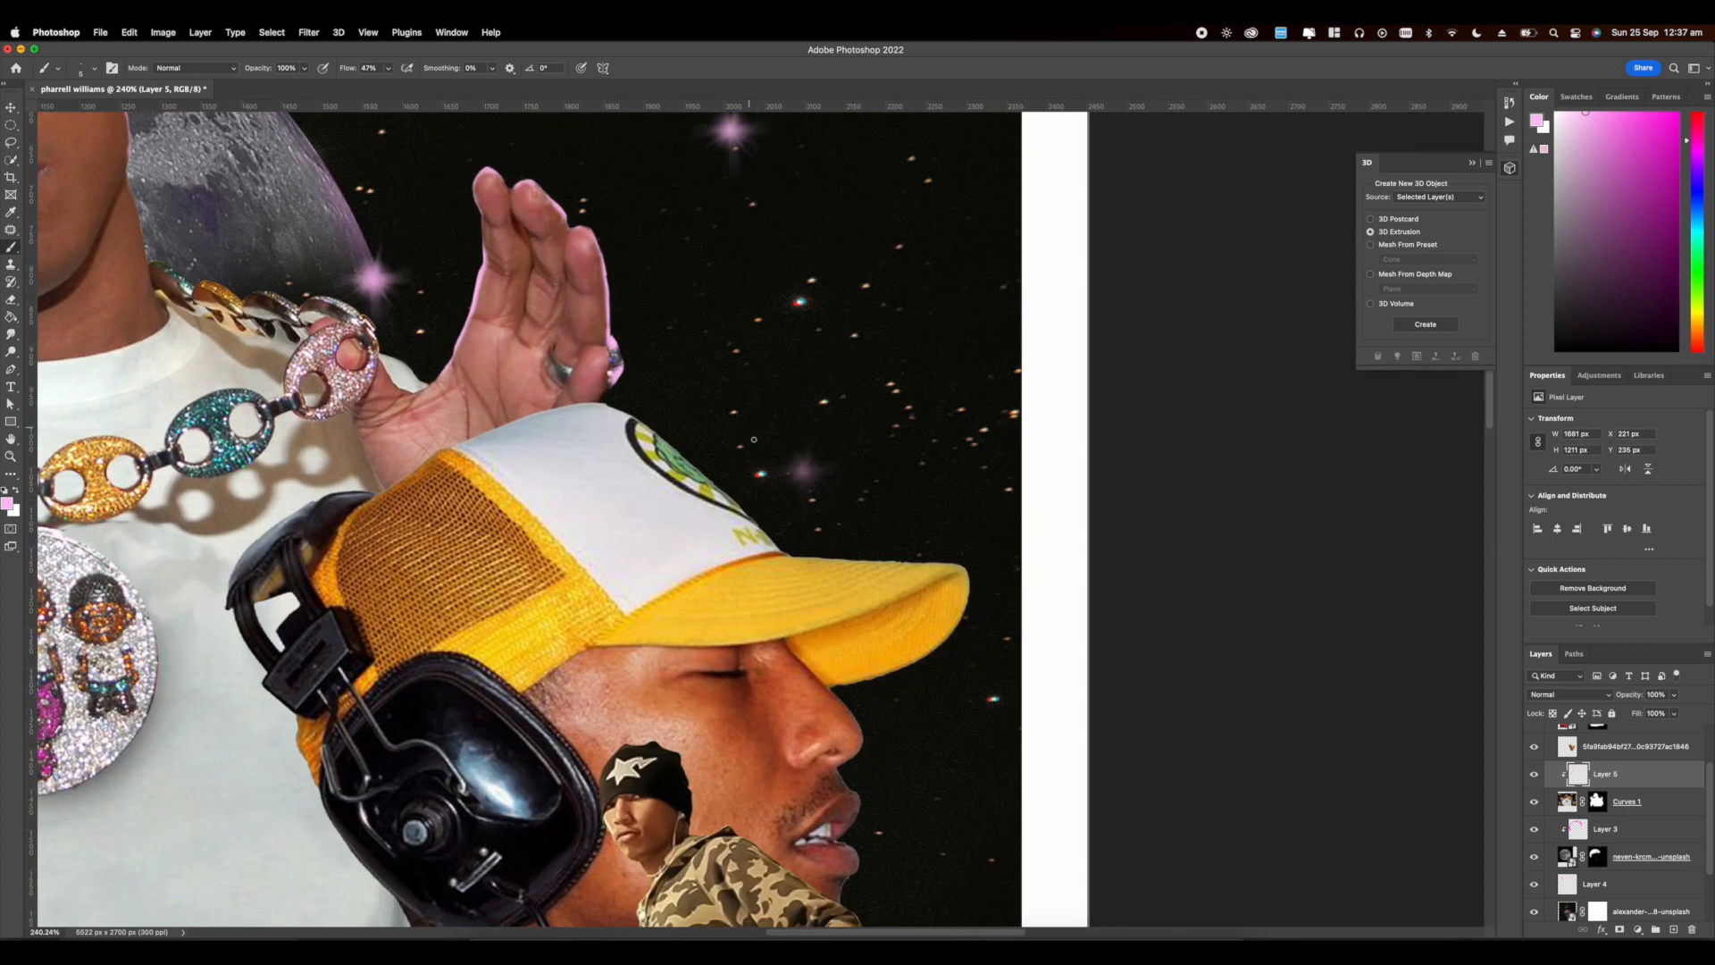
right_click(777, 399)
key("Escape")
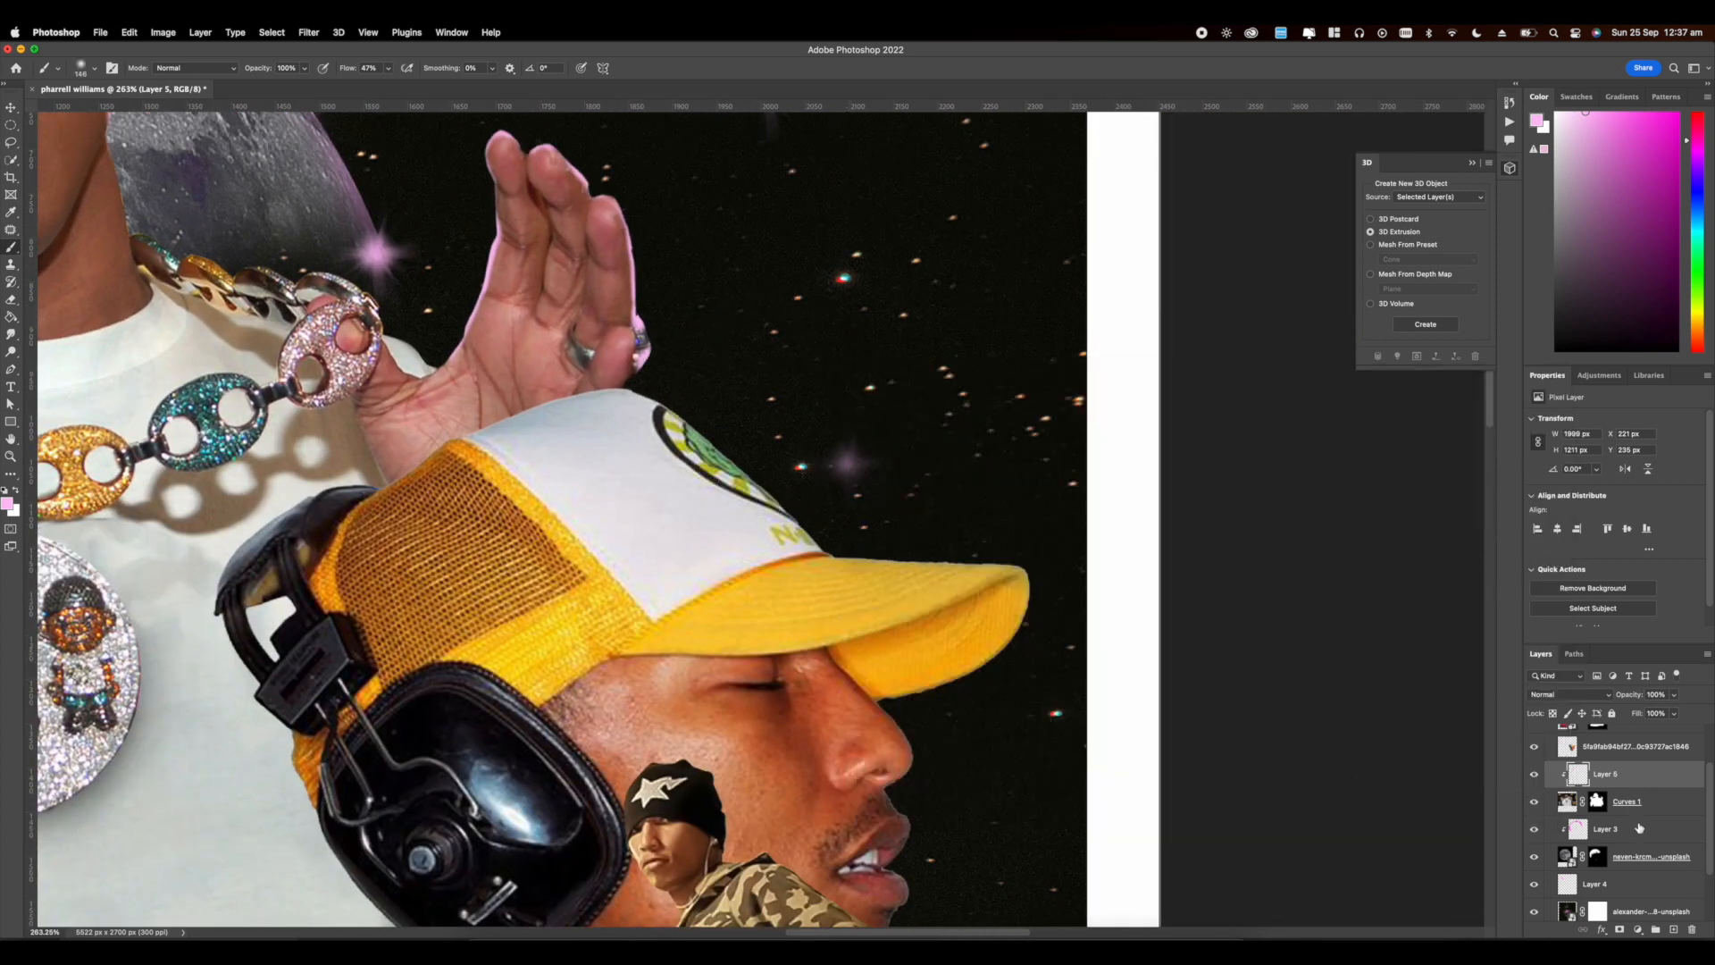
key("super+alt+shift+n")
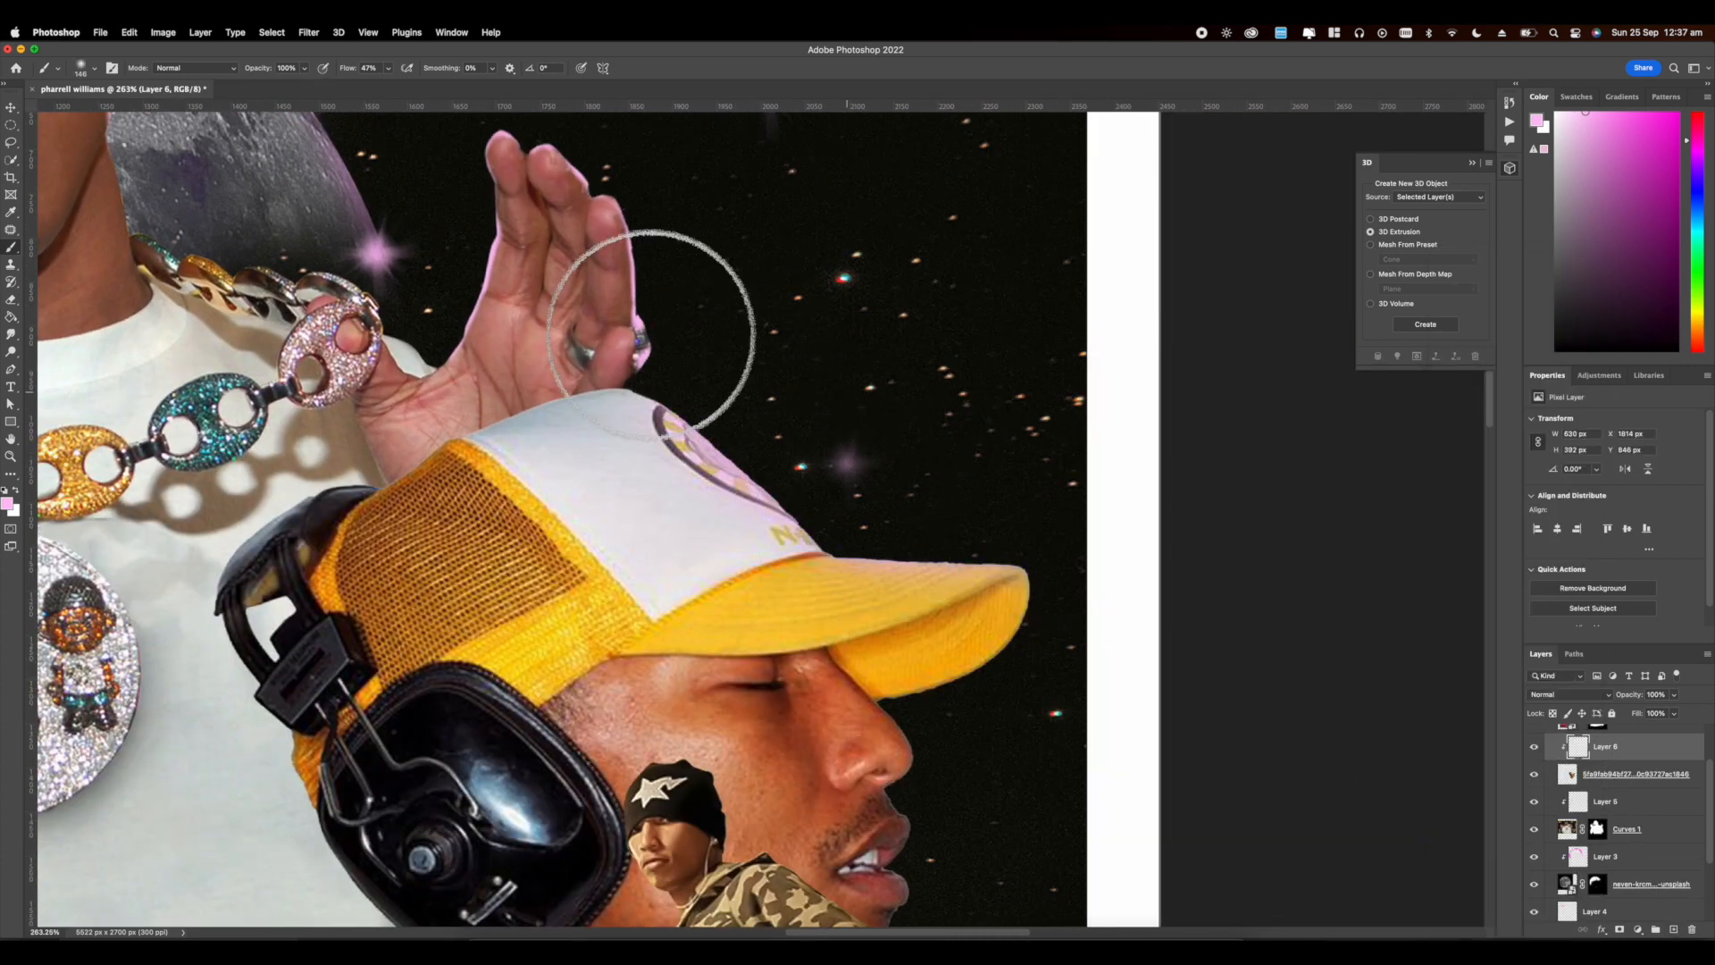
scroll(656, 335, "down", 8)
scroll(536, 769, "up", 6)
Step: Add a new layer above the red Ferrari and clip it to the car
scroll(1651, 755, "up", 1)
left_click(1651, 751)
left_click(1674, 930)
right_click(1626, 752)
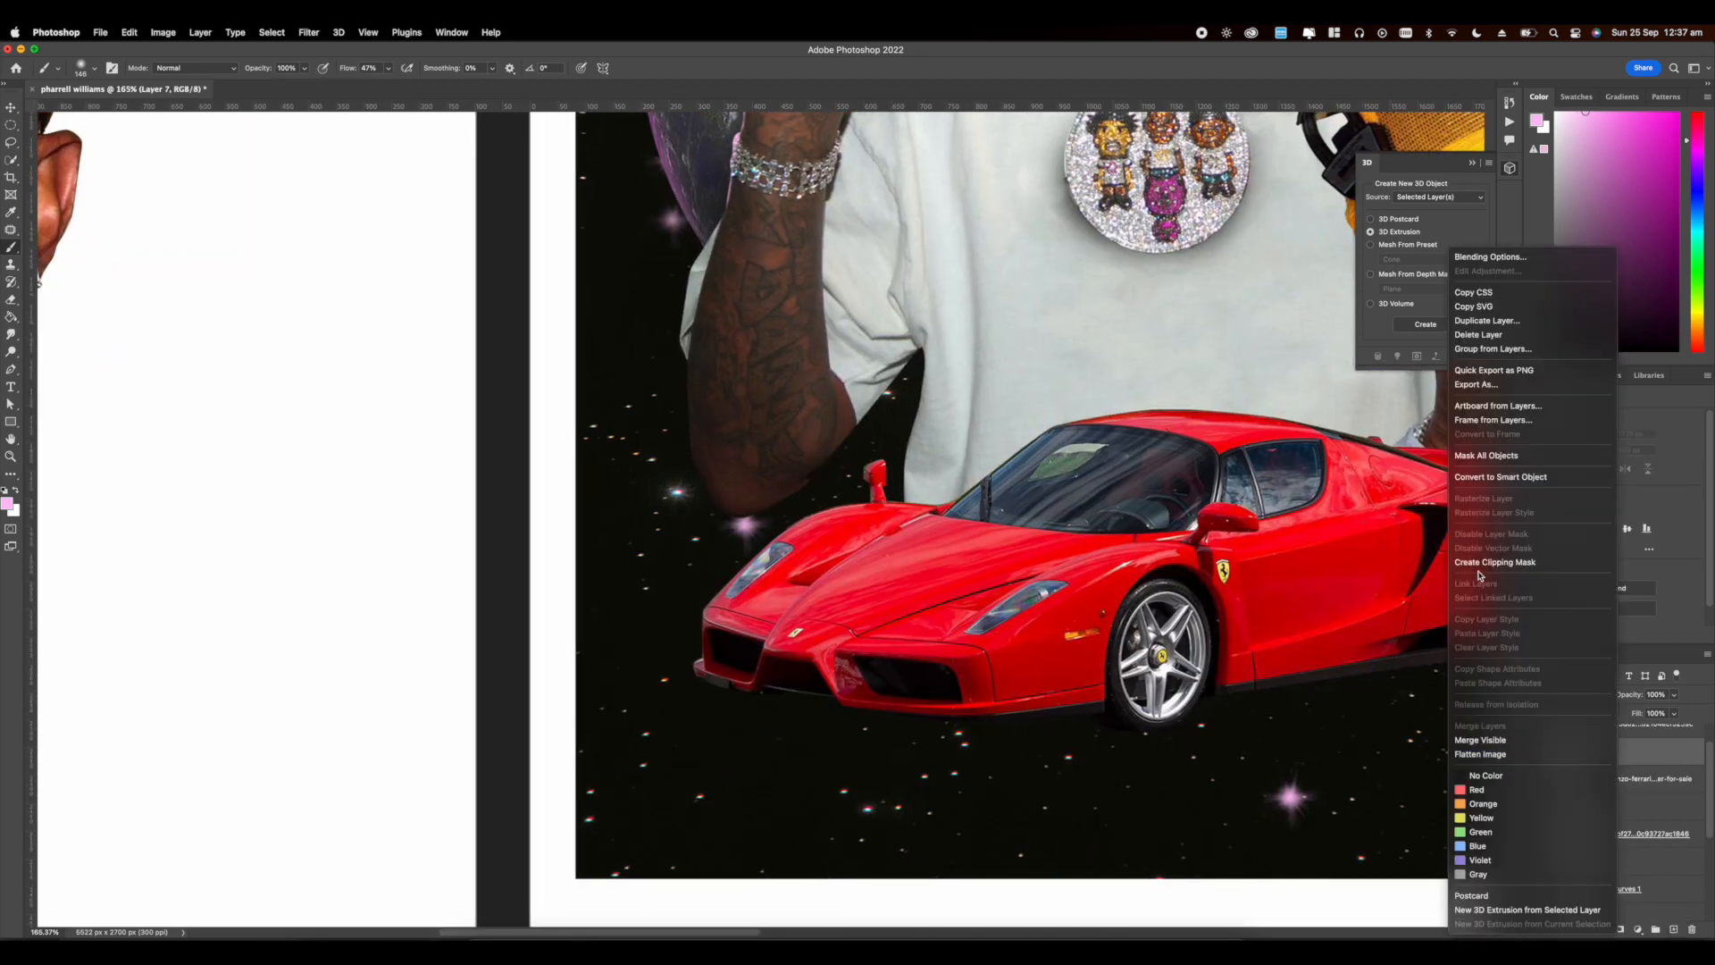
left_click(1481, 567)
Step: Paint light pink highlights along the Ferrari's edges with a 30 px soft brush
scroll(762, 520, "up", 6)
right_click(1057, 572)
type("30")
key("Return")
mouse_move(632, 701)
left_mouse_down()
mouse_move(835, 512)
mouse_move(957, 476)
left_mouse_up()
left_click_drag(613, 812, 639, 711)
left_click_drag(833, 505, 722, 572)
Step: Select the main portrait's clipped highlight layer and extend the pink rim light along the lower arm and elbow
left_click(1580, 863)
mouse_move(615, 607)
left_mouse_down()
mouse_move(785, 498)
mouse_move(894, 523)
left_mouse_up()
mouse_move(689, 581)
left_mouse_down()
mouse_move(608, 521)
mouse_move(595, 472)
left_mouse_up()
scroll(698, 509, "down", 10)
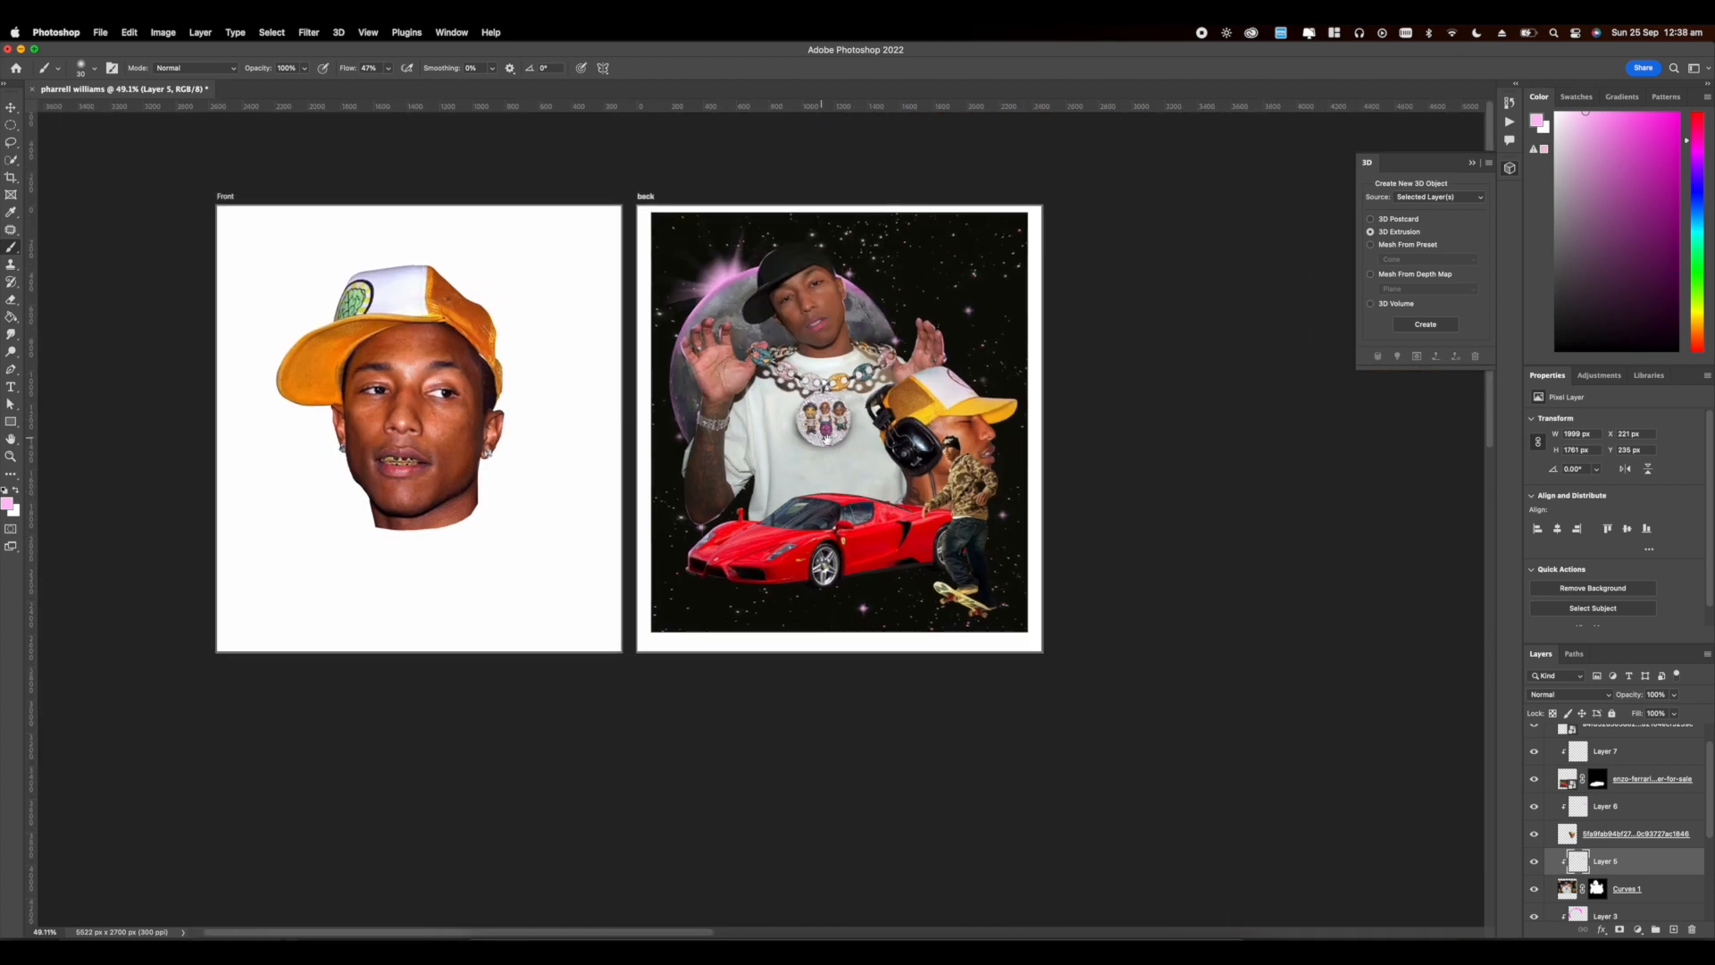
scroll(735, 438, "up", 5)
scroll(879, 447, "down", 4)
left_click_drag(877, 433, 880, 511)
scroll(881, 511, "down", 3)
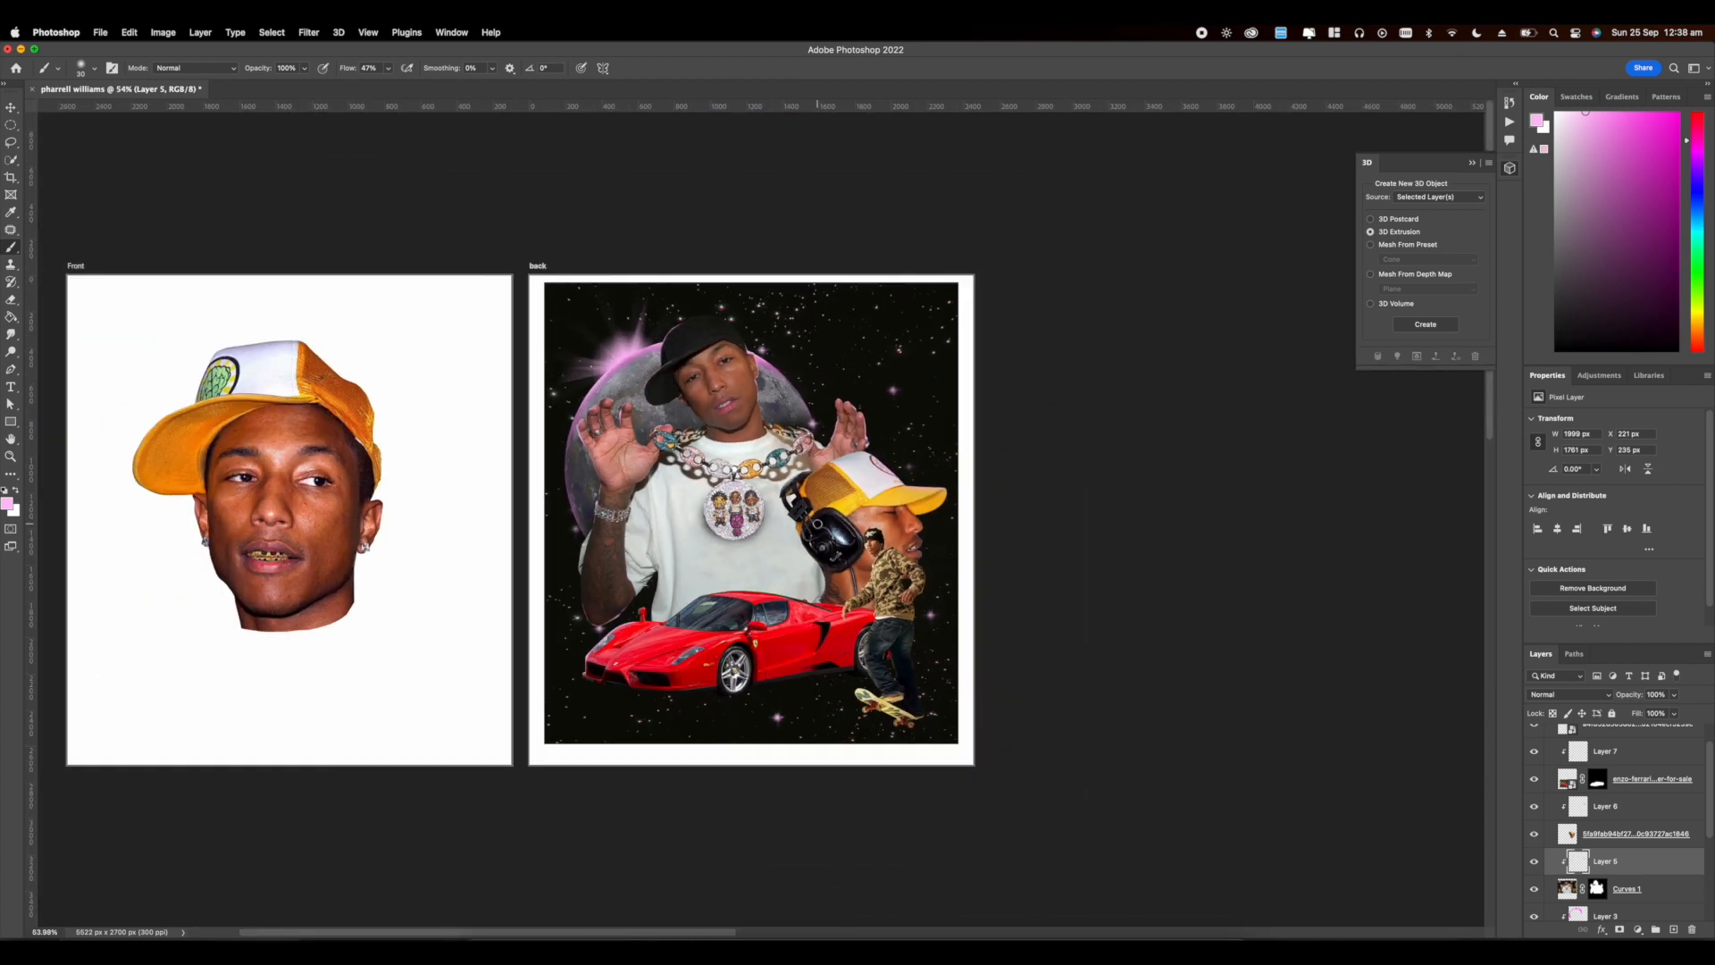
scroll(808, 518, "up", 4)
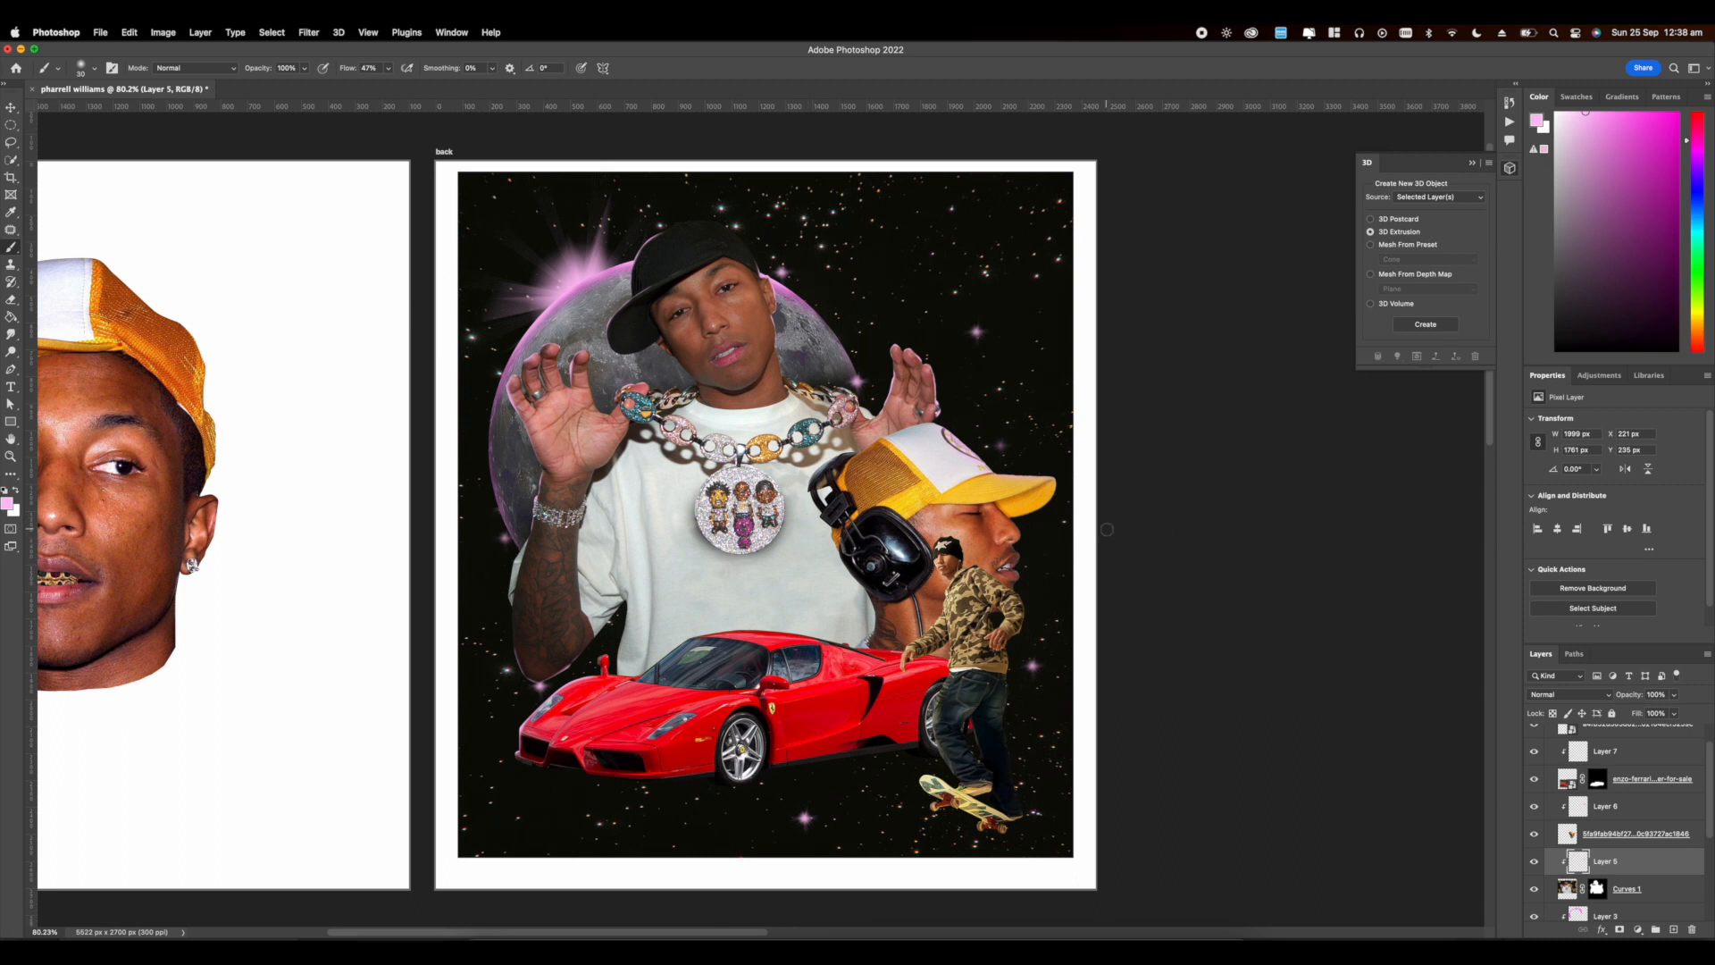
scroll(1107, 529, "down", 4)
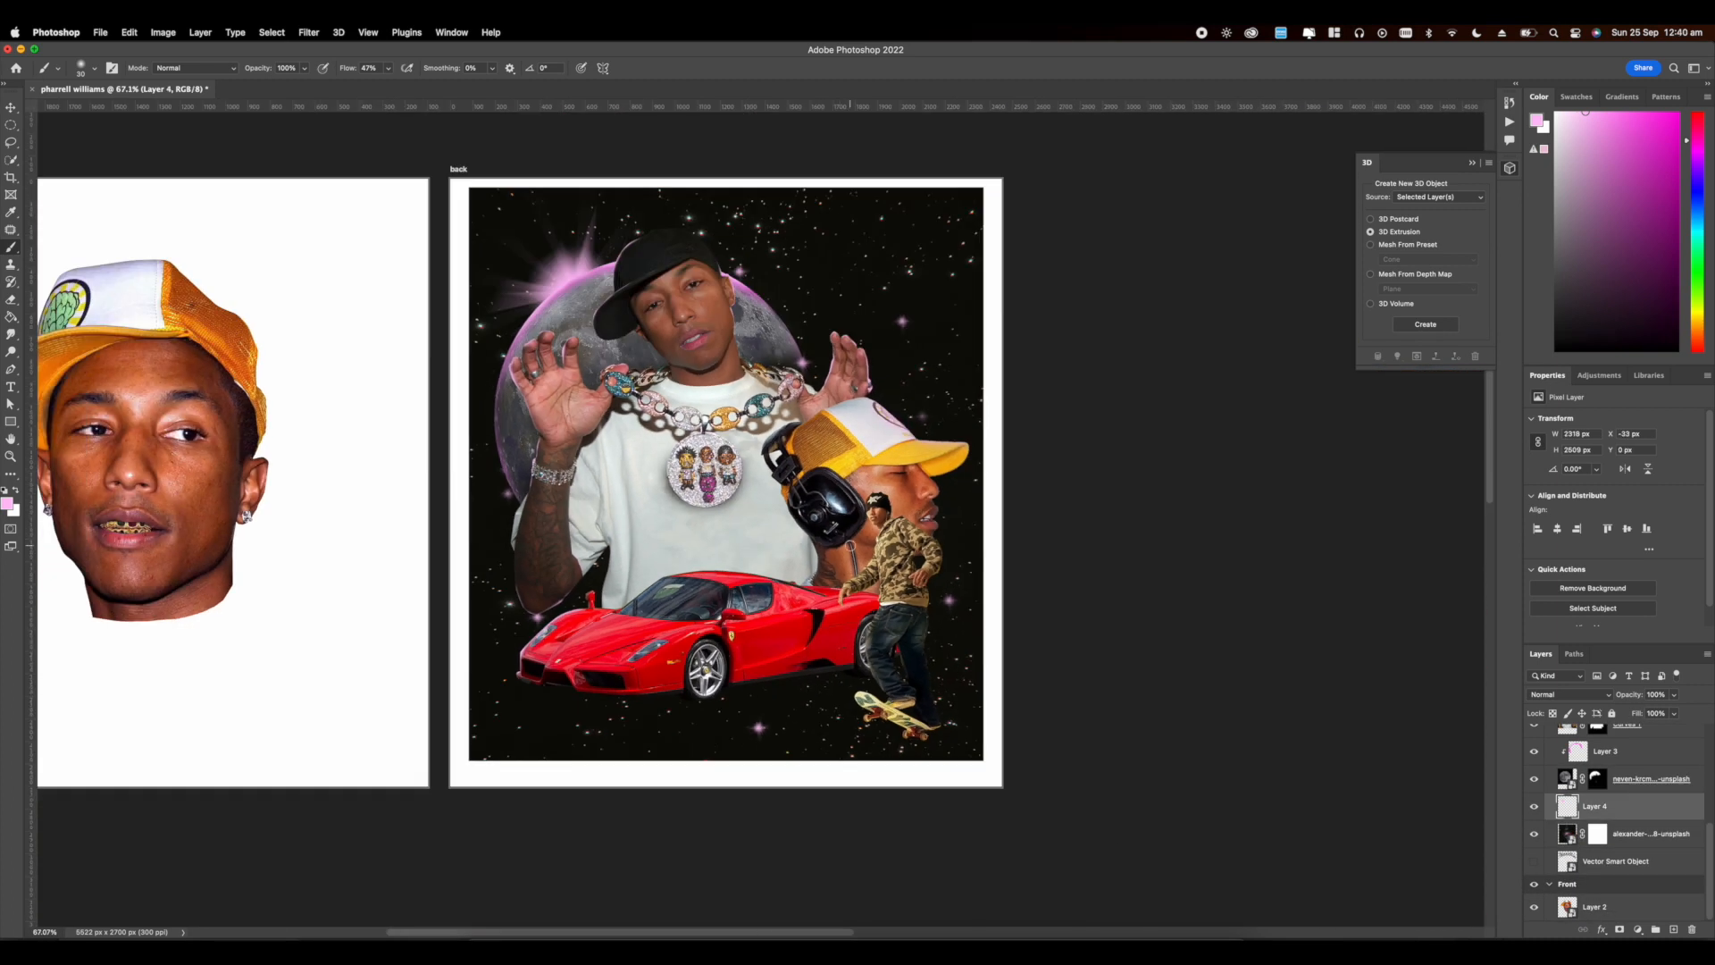
Step: Try stamping a very large light pink smoke brush over the starry sky on the starburst layer and undo it
right_click(896, 596)
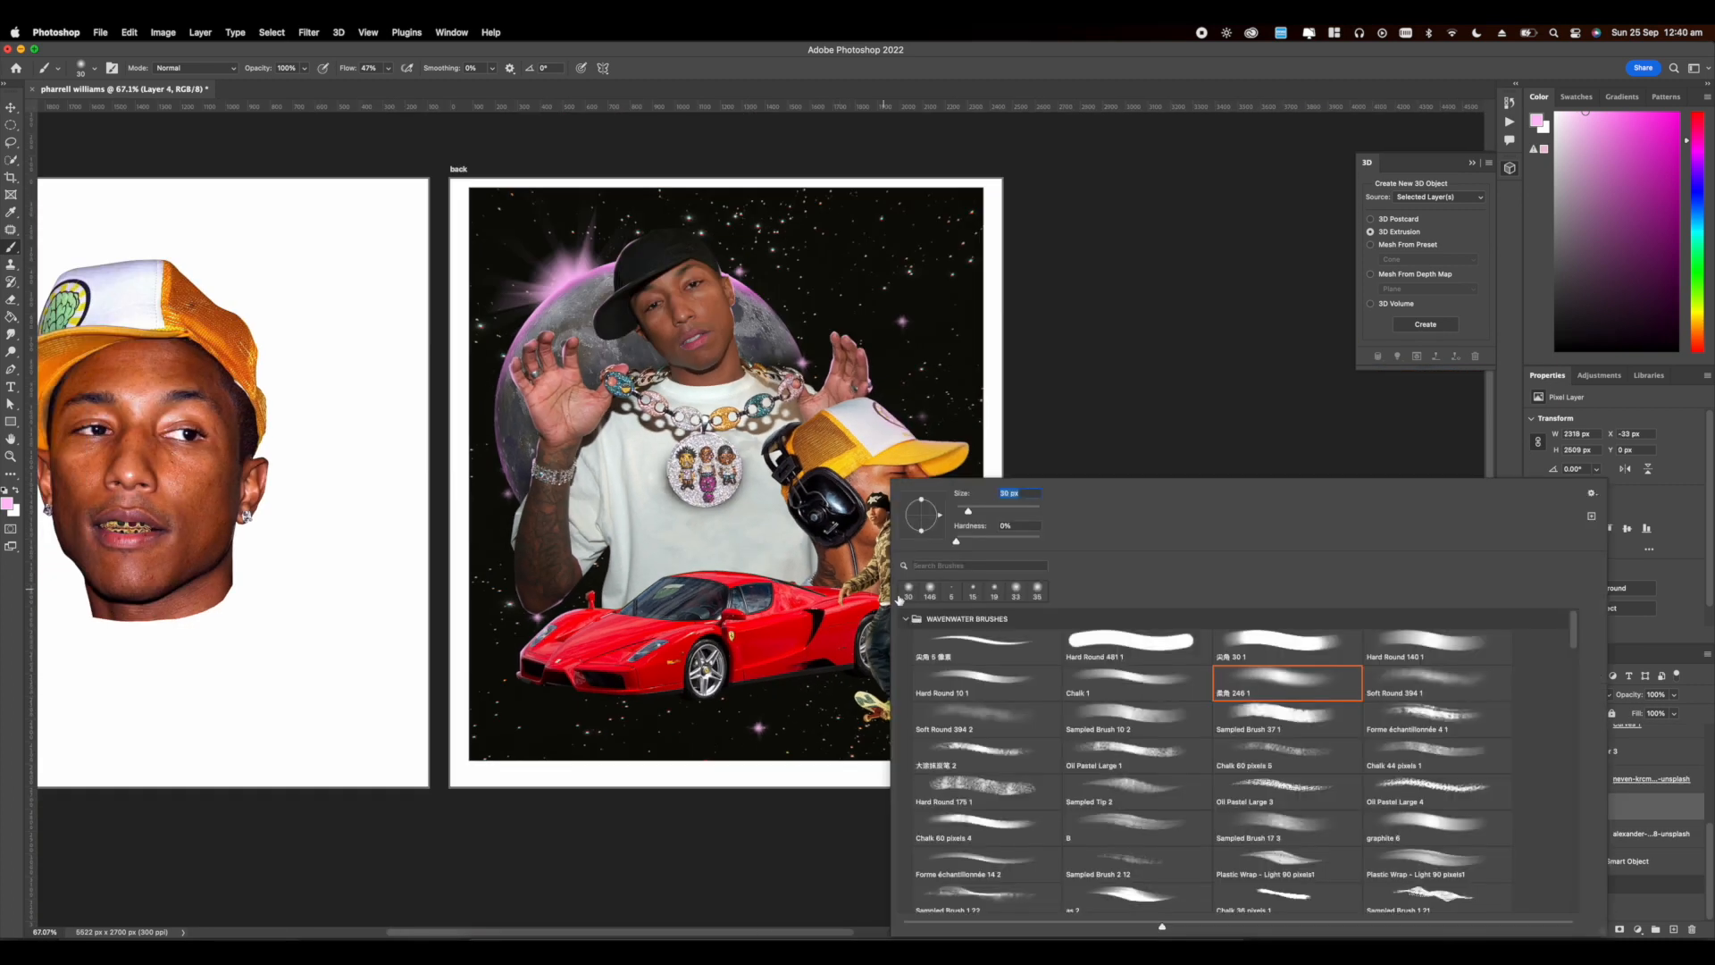
scroll(1005, 704, "down", 20)
scroll(1003, 703, "up", 10)
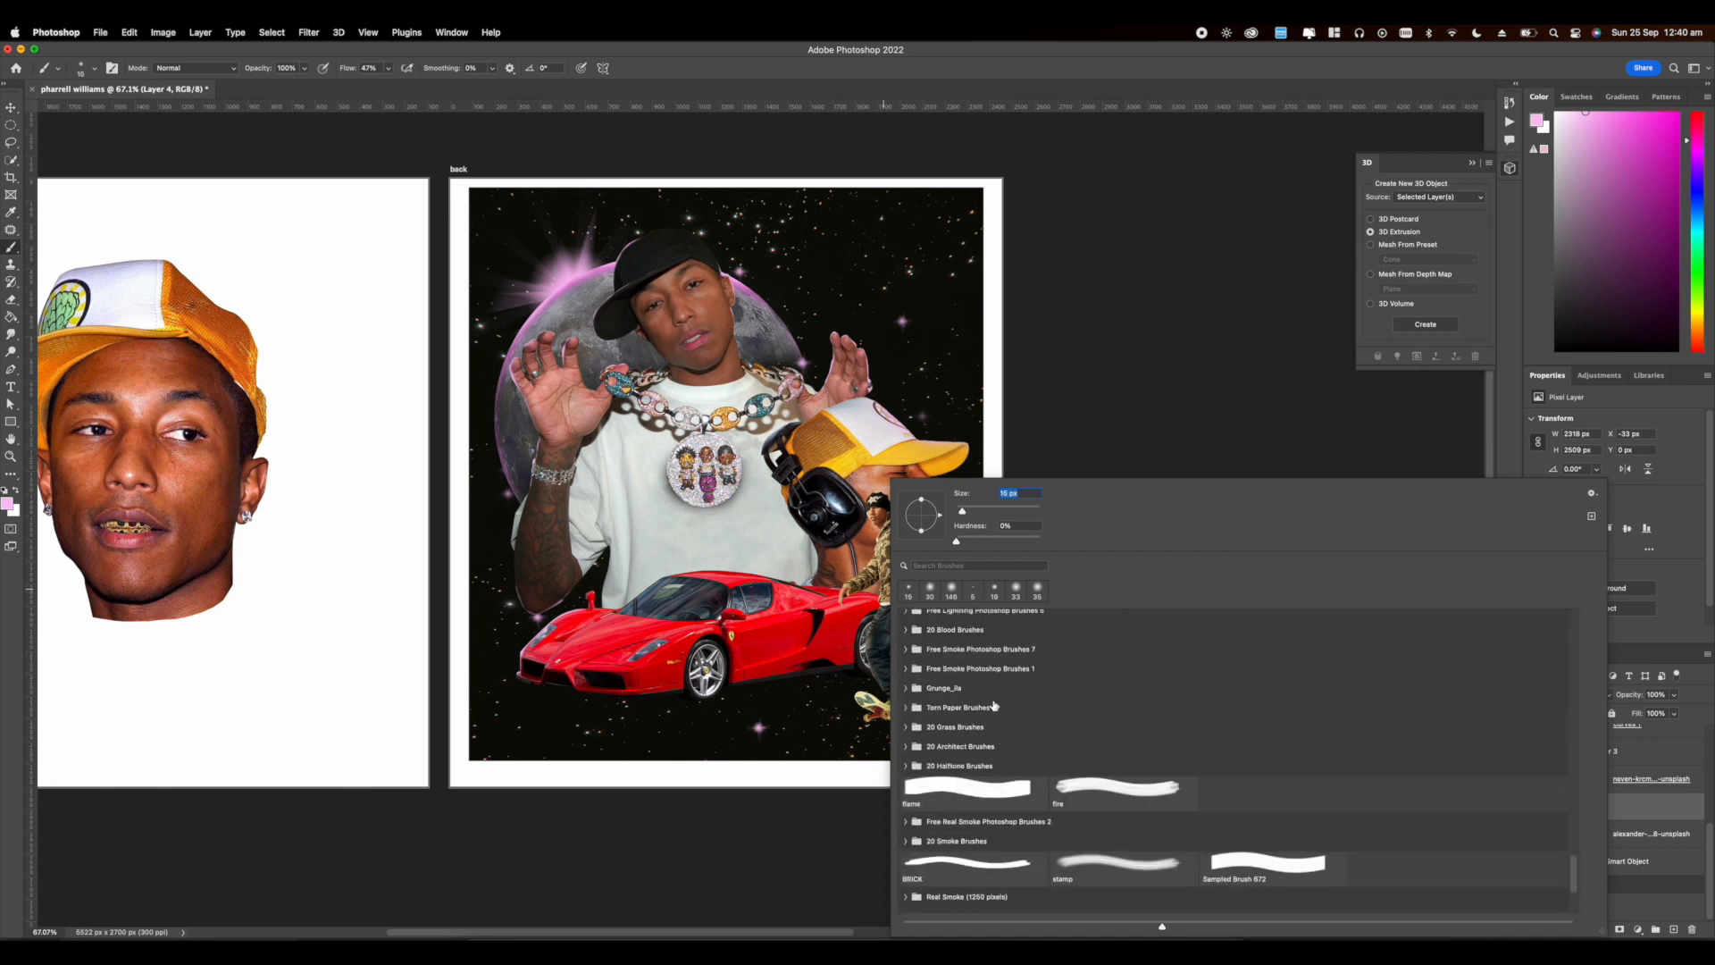
left_click(930, 676)
left_click(786, 605)
key("super+z")
left_click(808, 502)
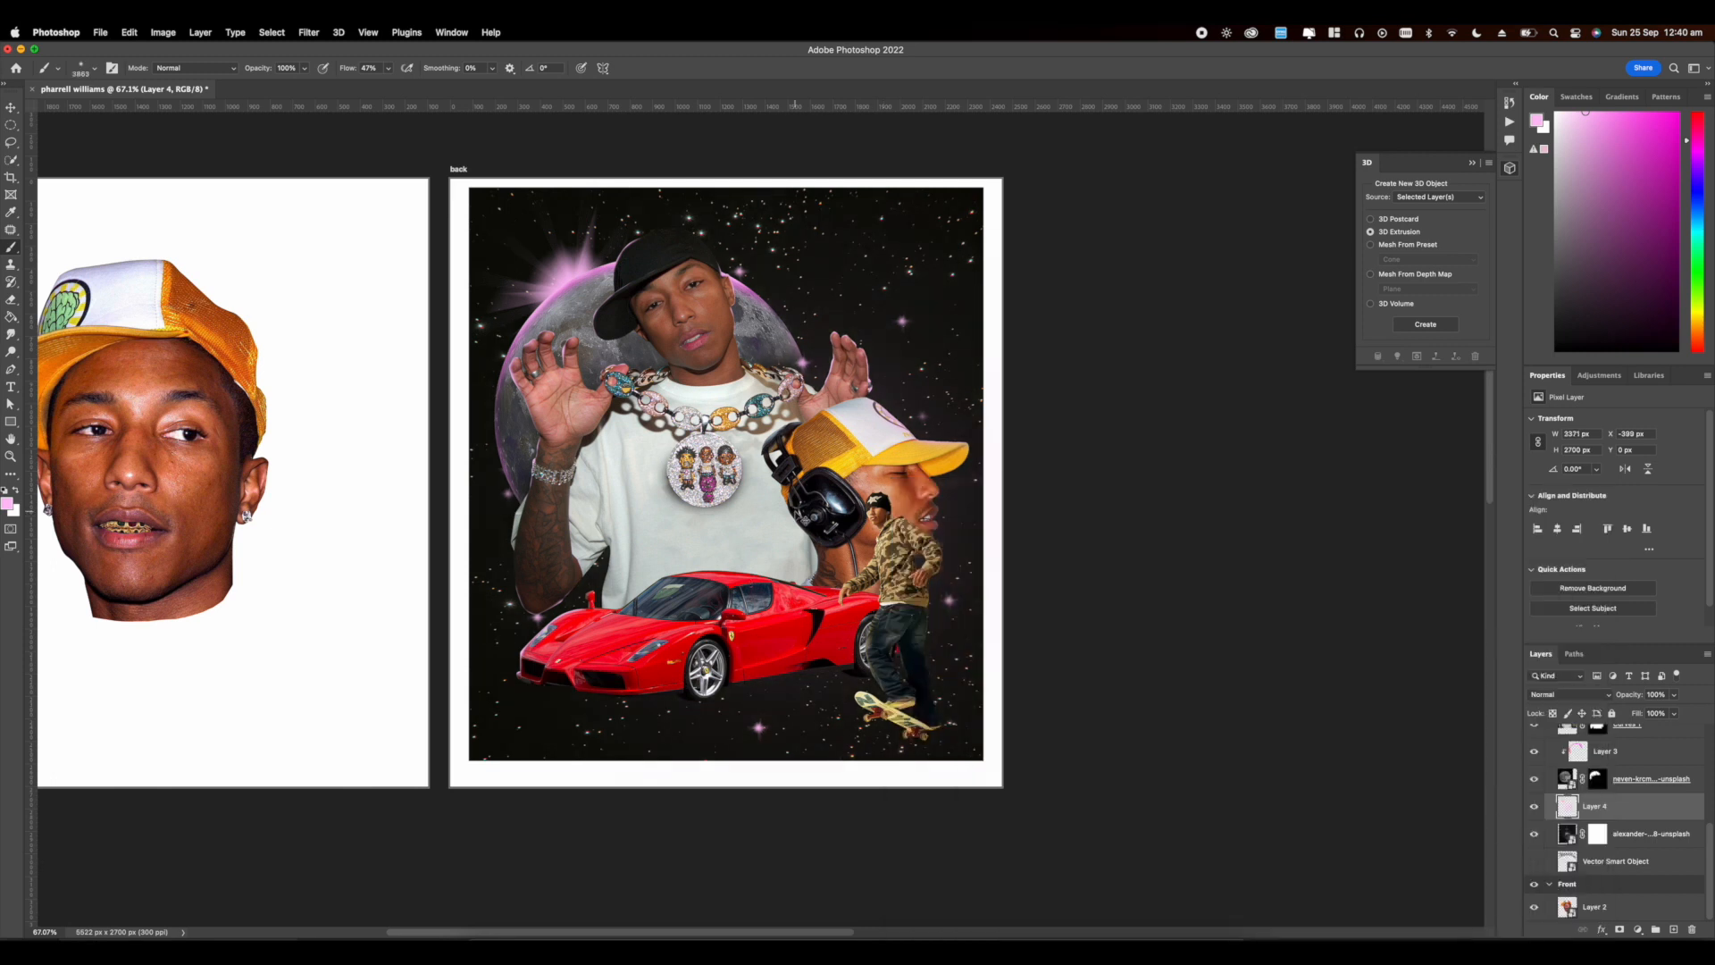
key("super+z")
Step: Try other large effect brush presets on the starburst layer behind the moon and undo the stamp
right_click(828, 513)
left_click(1240, 670)
left_click(808, 513)
key("super+z")
right_click(833, 516)
left_click(1387, 671)
right_click(891, 516)
left_click(888, 529)
right_click(918, 516)
left_click(874, 394)
scroll(1570, 750, "up", 3)
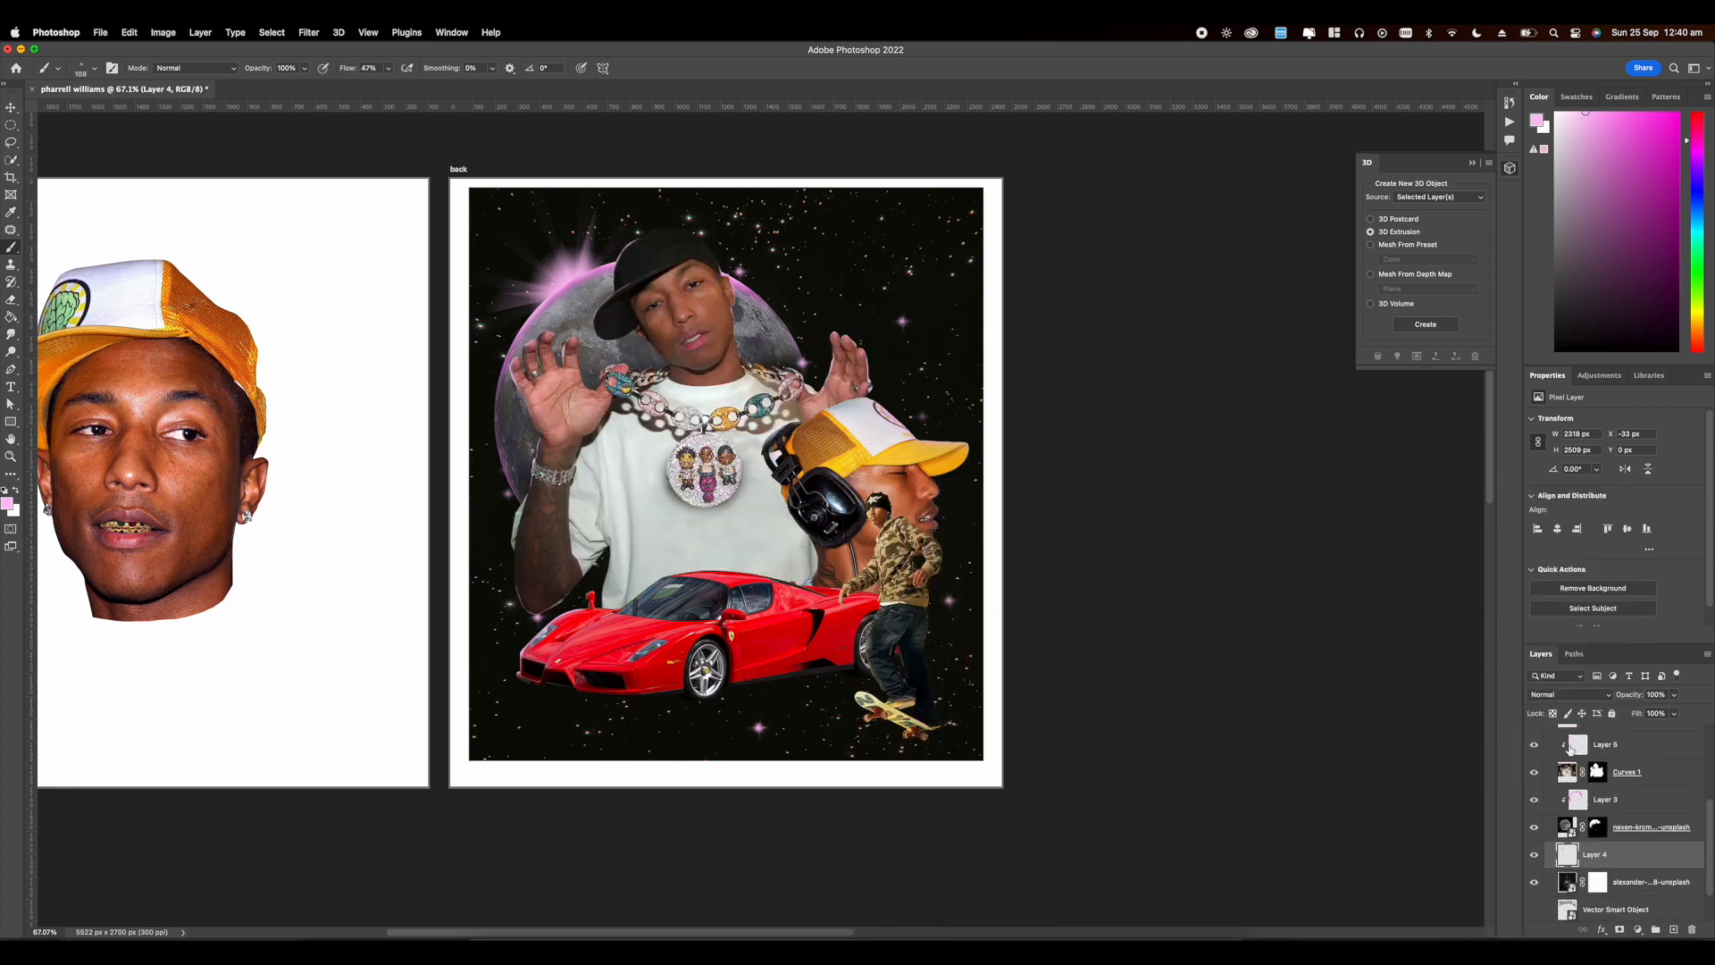
Step: Add a new layer above the main portrait's clipped highlight layer and clip it to the portrait
left_click(1572, 749)
scroll(705, 482, "up", 8)
scroll(839, 626, "down", 4)
left_click(1675, 929)
right_click(1593, 745)
left_click(1455, 563)
scroll(706, 530, "up", 3)
Step: Paint white and light blue sparkle highlights over the main portrait's jewelled pendant and chain on the new clipped layer
left_click(1536, 120)
left_click(794, 571)
left_click(1203, 658)
left_click(804, 561)
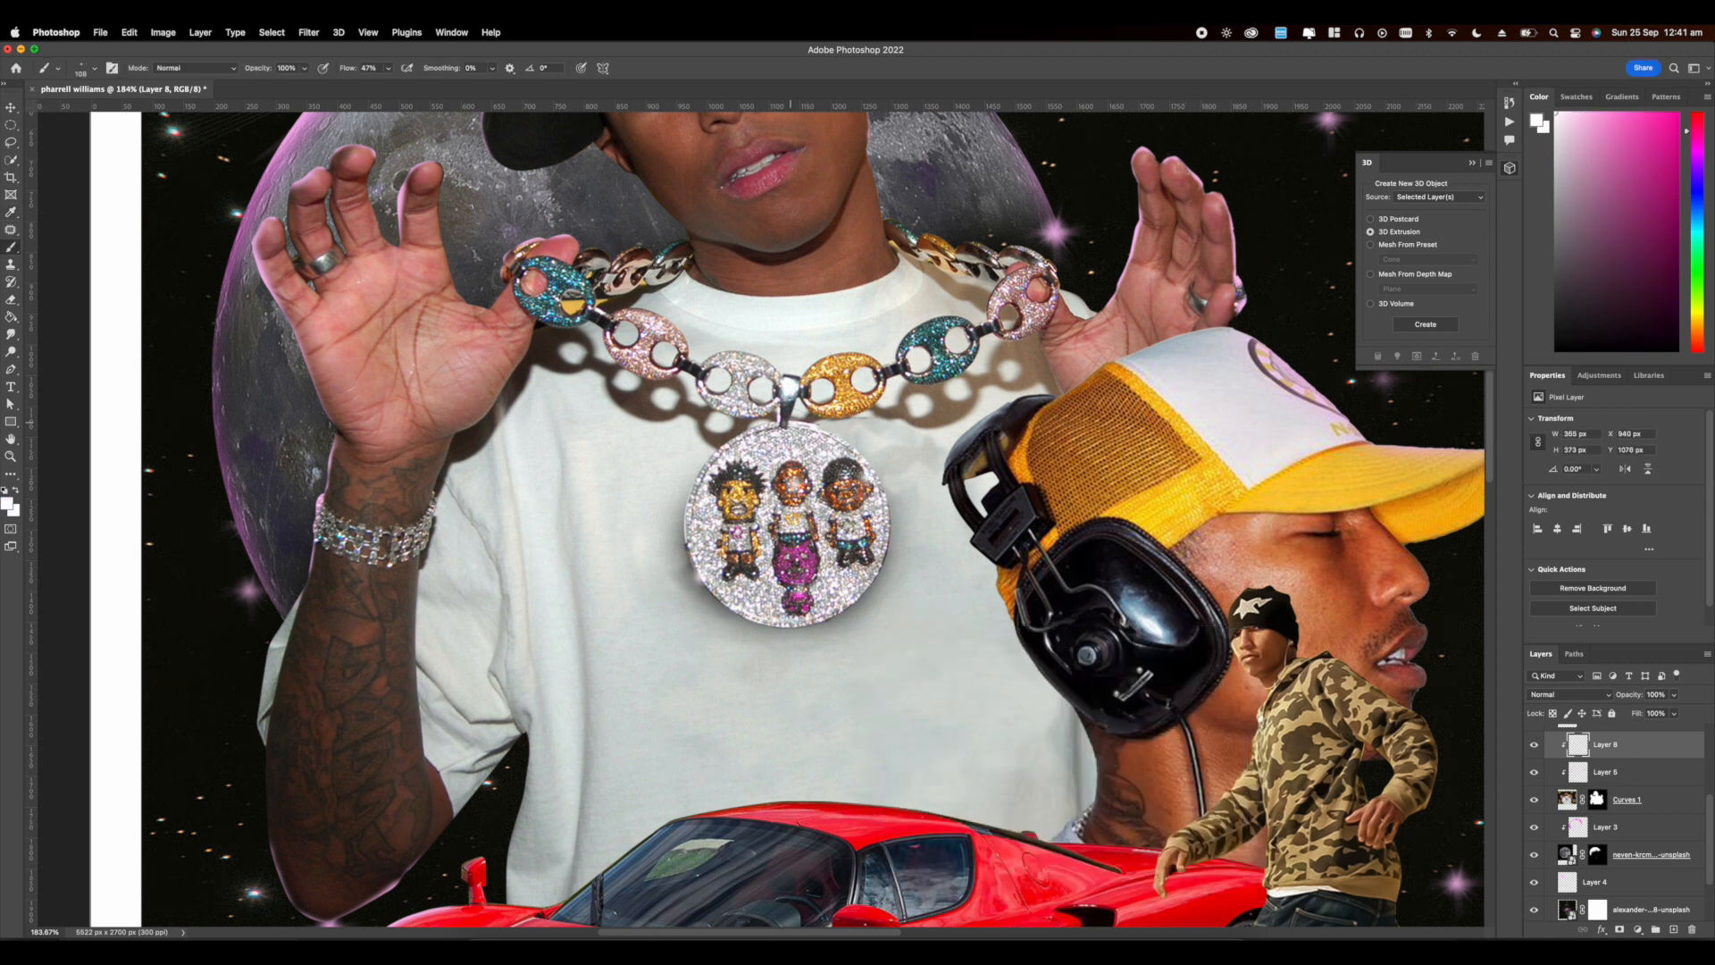
left_click(1704, 219)
left_click(1599, 113)
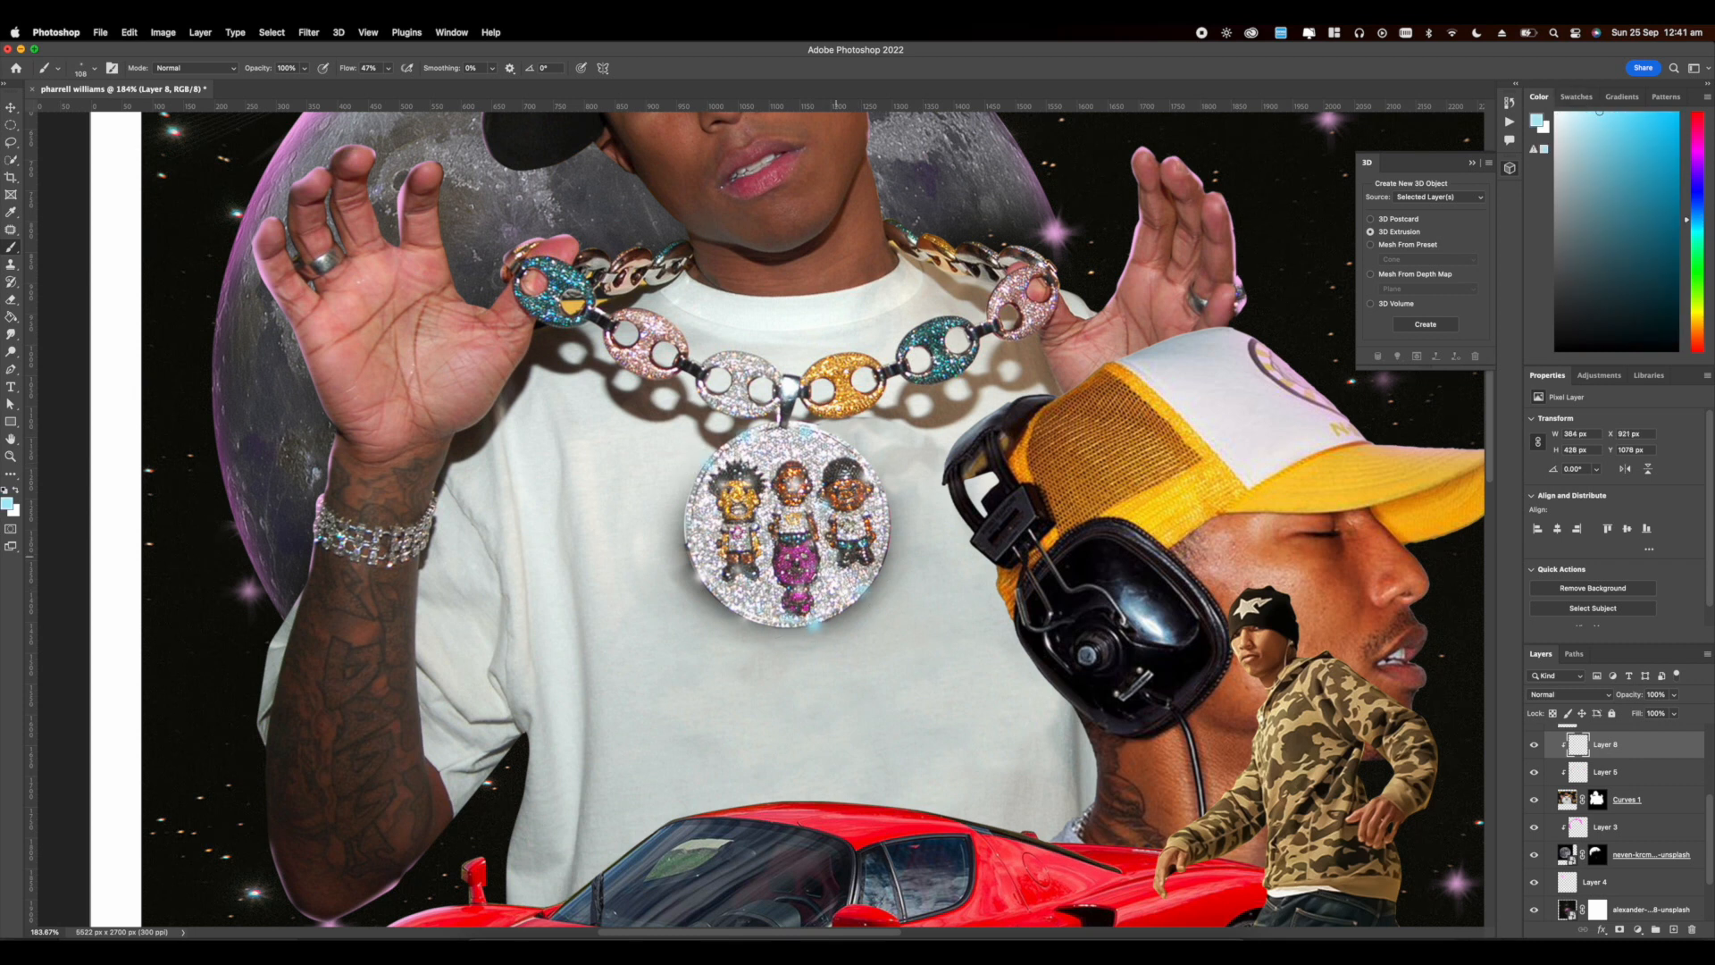
scroll(759, 517, "up", 4)
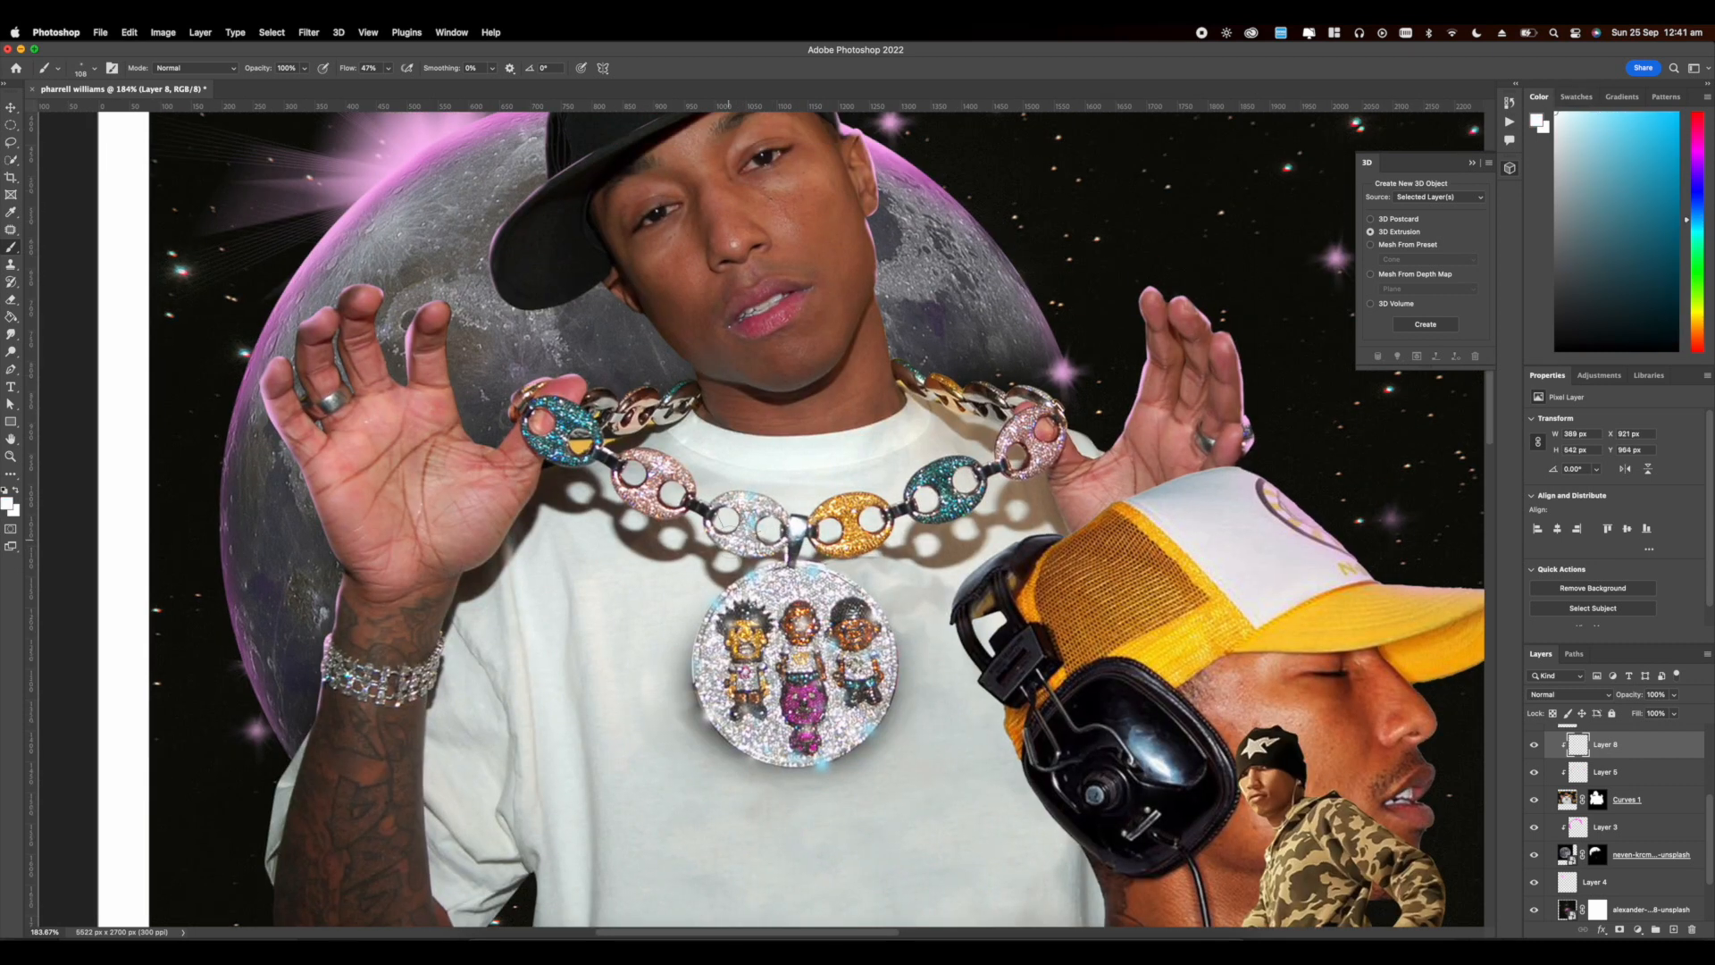
scroll(873, 536, "left", 4)
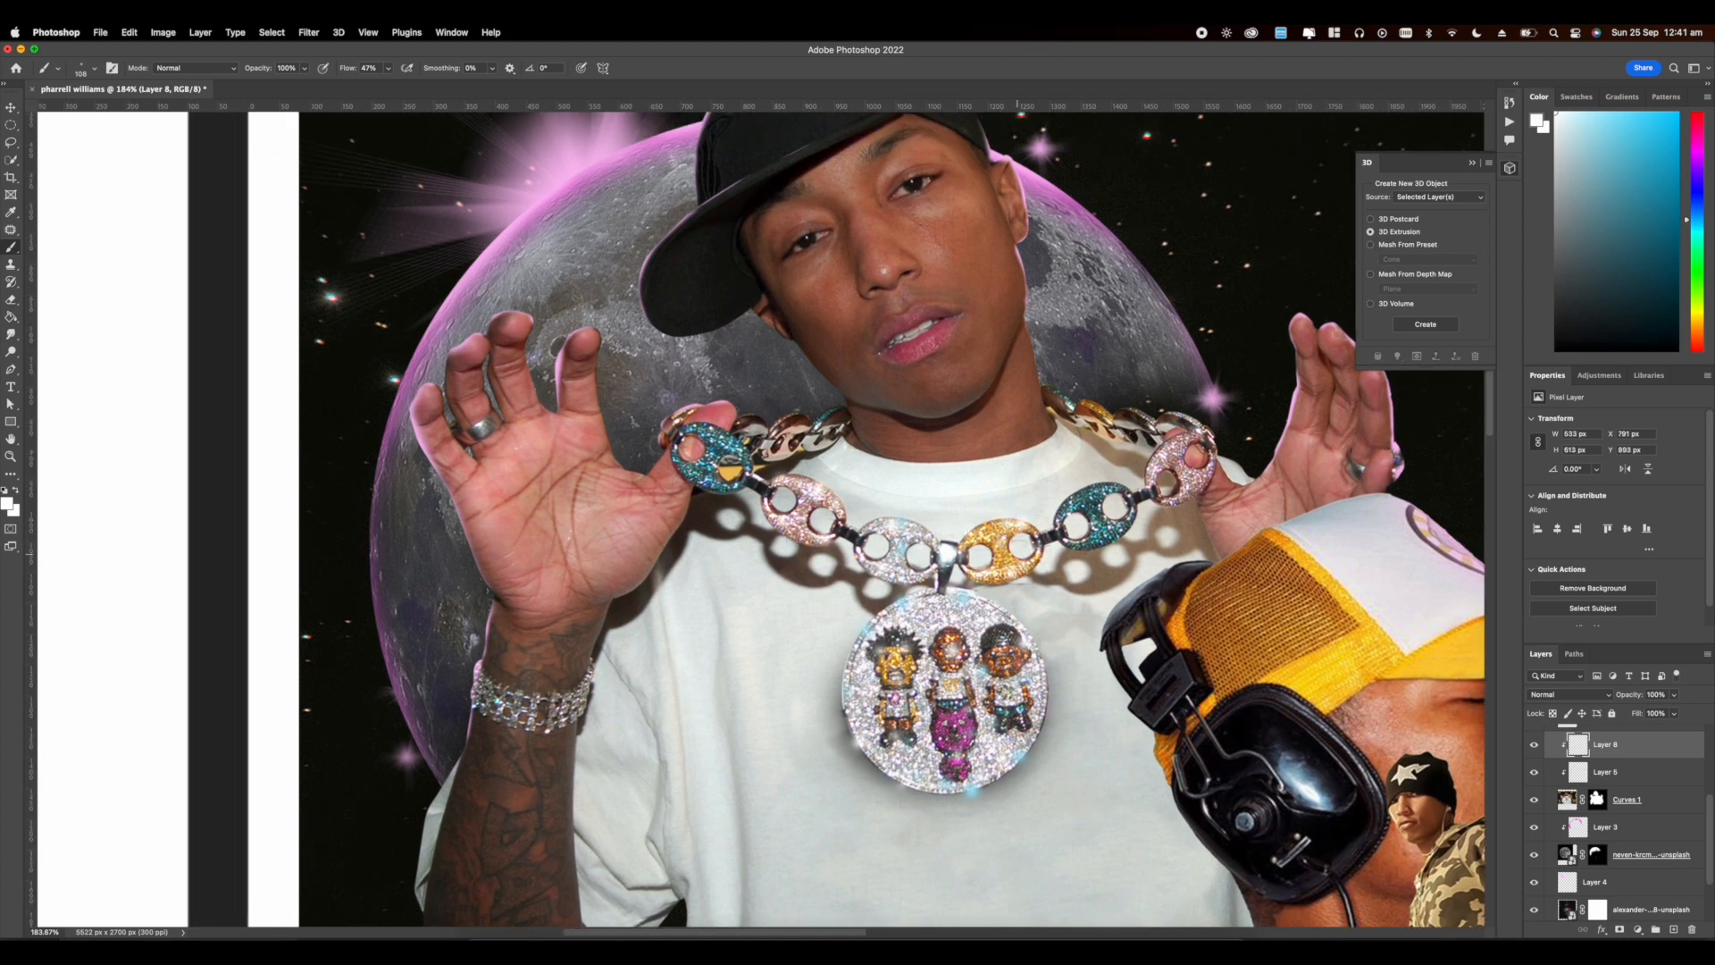
scroll(1045, 547, "right", 4)
scroll(1000, 547, "down", 3)
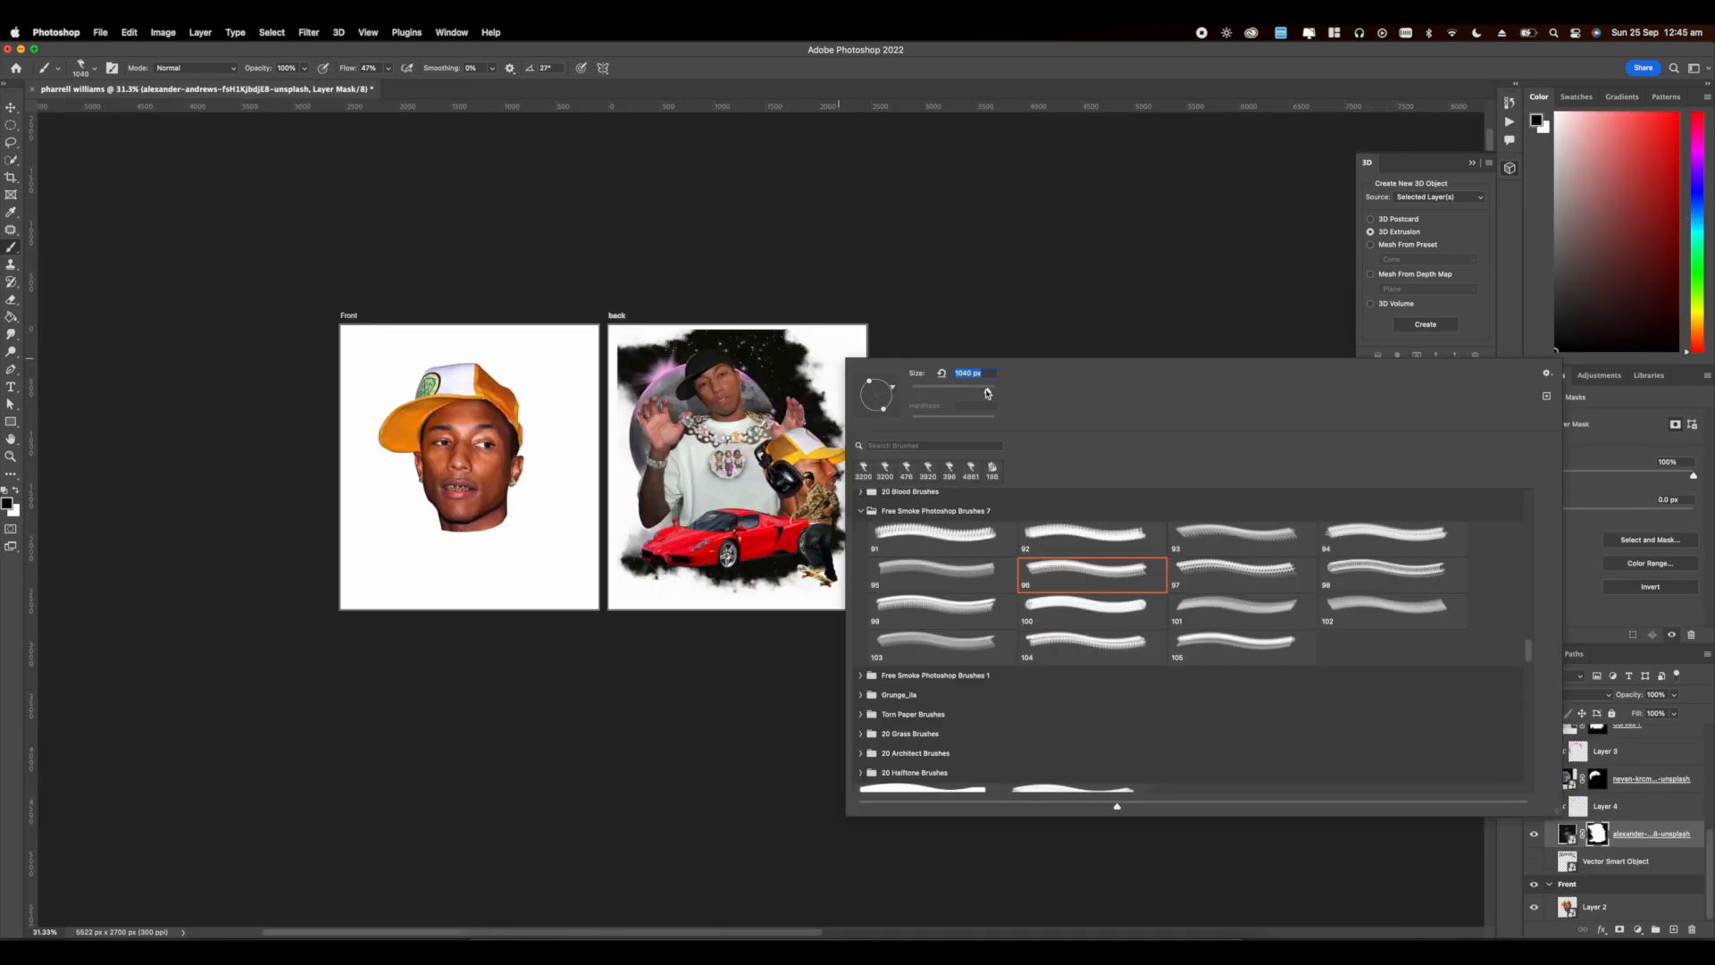
Step: Erase the starry sky's outer edges on its layer mask with a black smoke brush at 1760 px, varying the brush angle
left_click_drag(988, 391, 990, 391)
left_click(721, 296)
right_click(804, 339)
left_click_drag(858, 366, 854, 362)
left_click_drag(744, 316, 719, 318)
key("super+z")
right_click(636, 425)
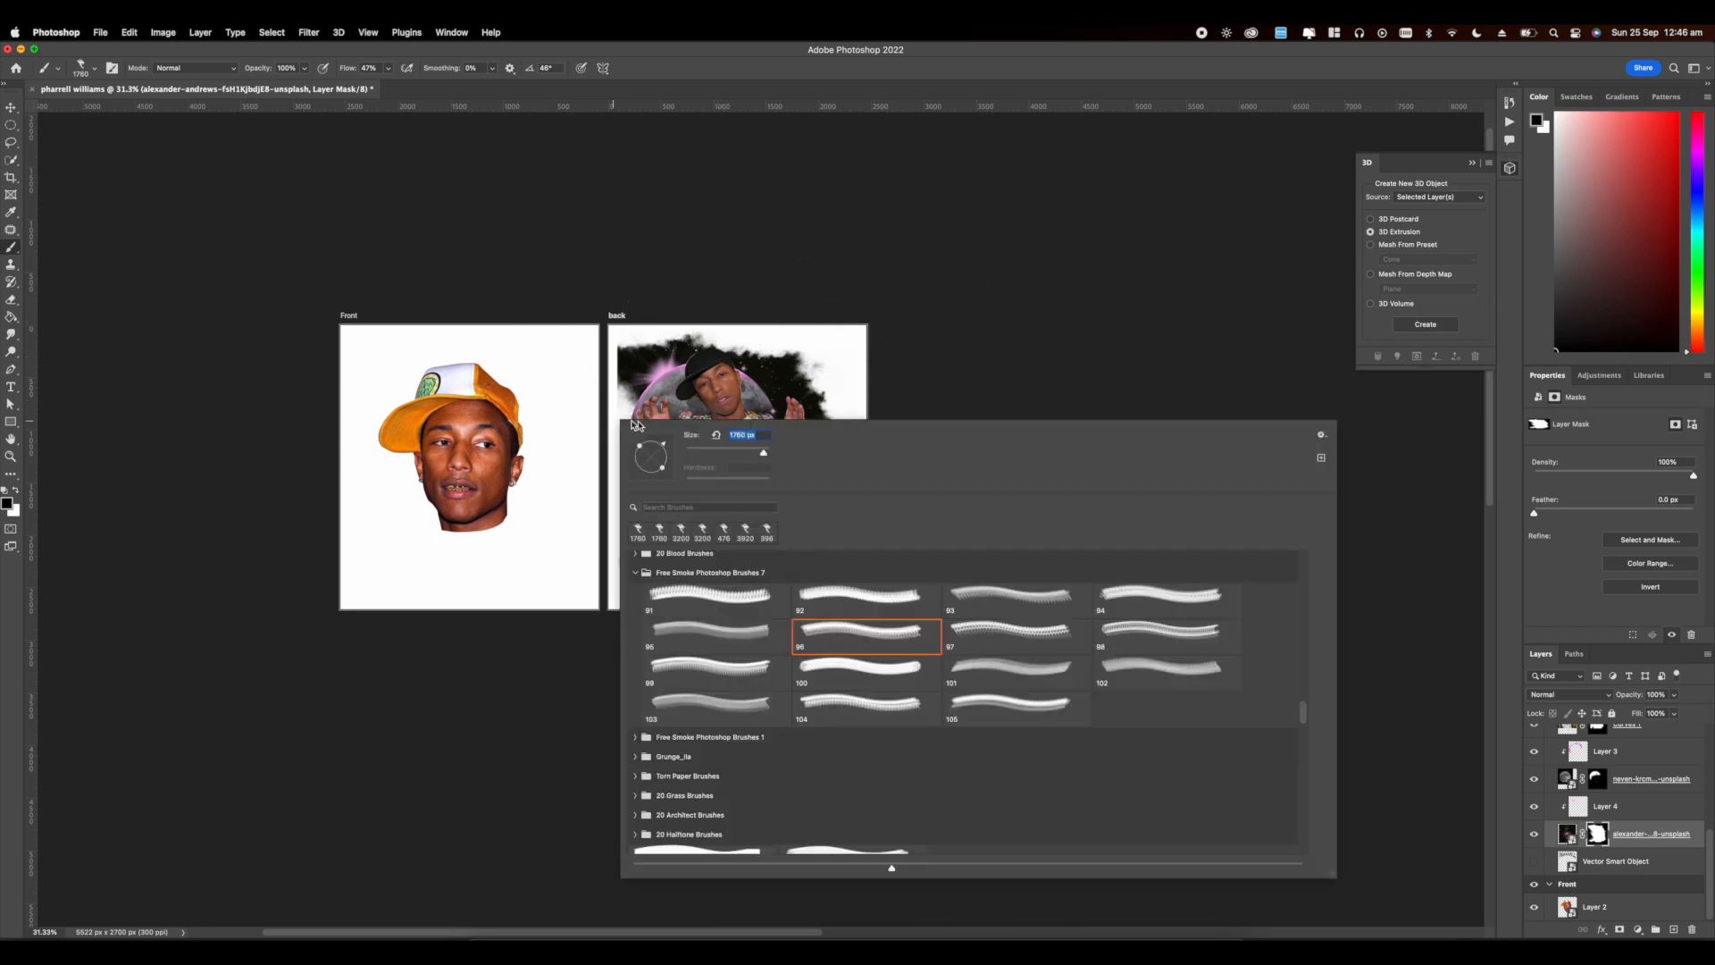
left_click(591, 387)
scroll(761, 513, "up", 6)
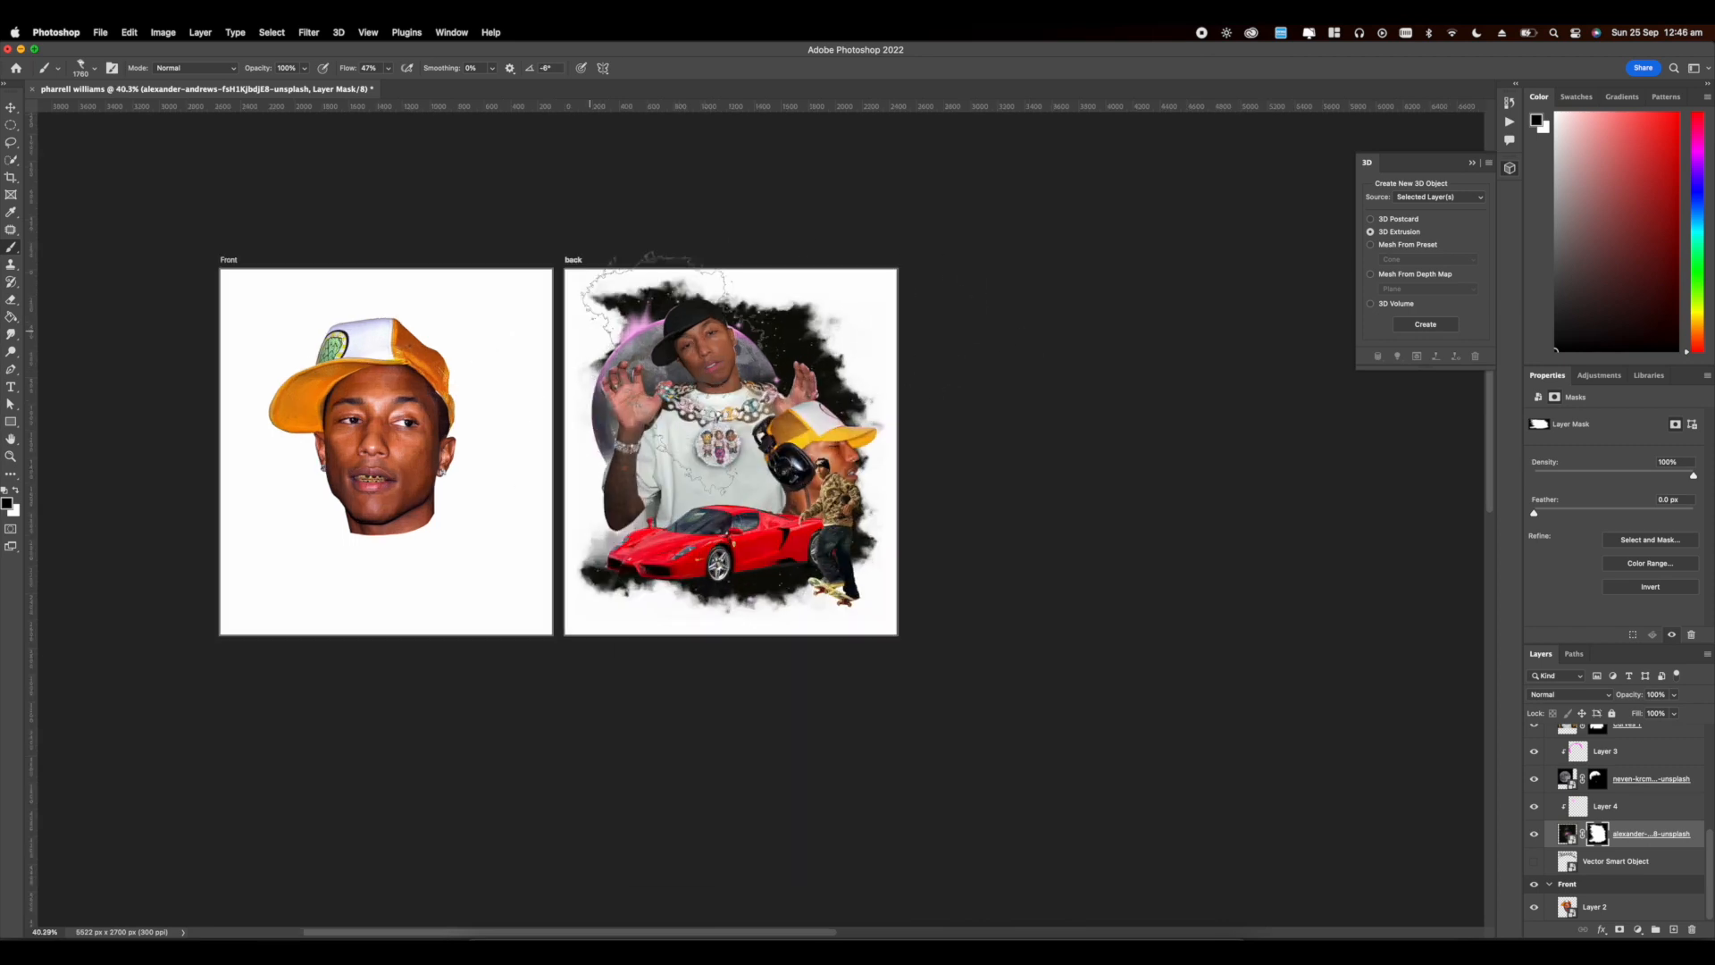
scroll(1028, 433, "down", 2)
scroll(865, 572, "down", 4)
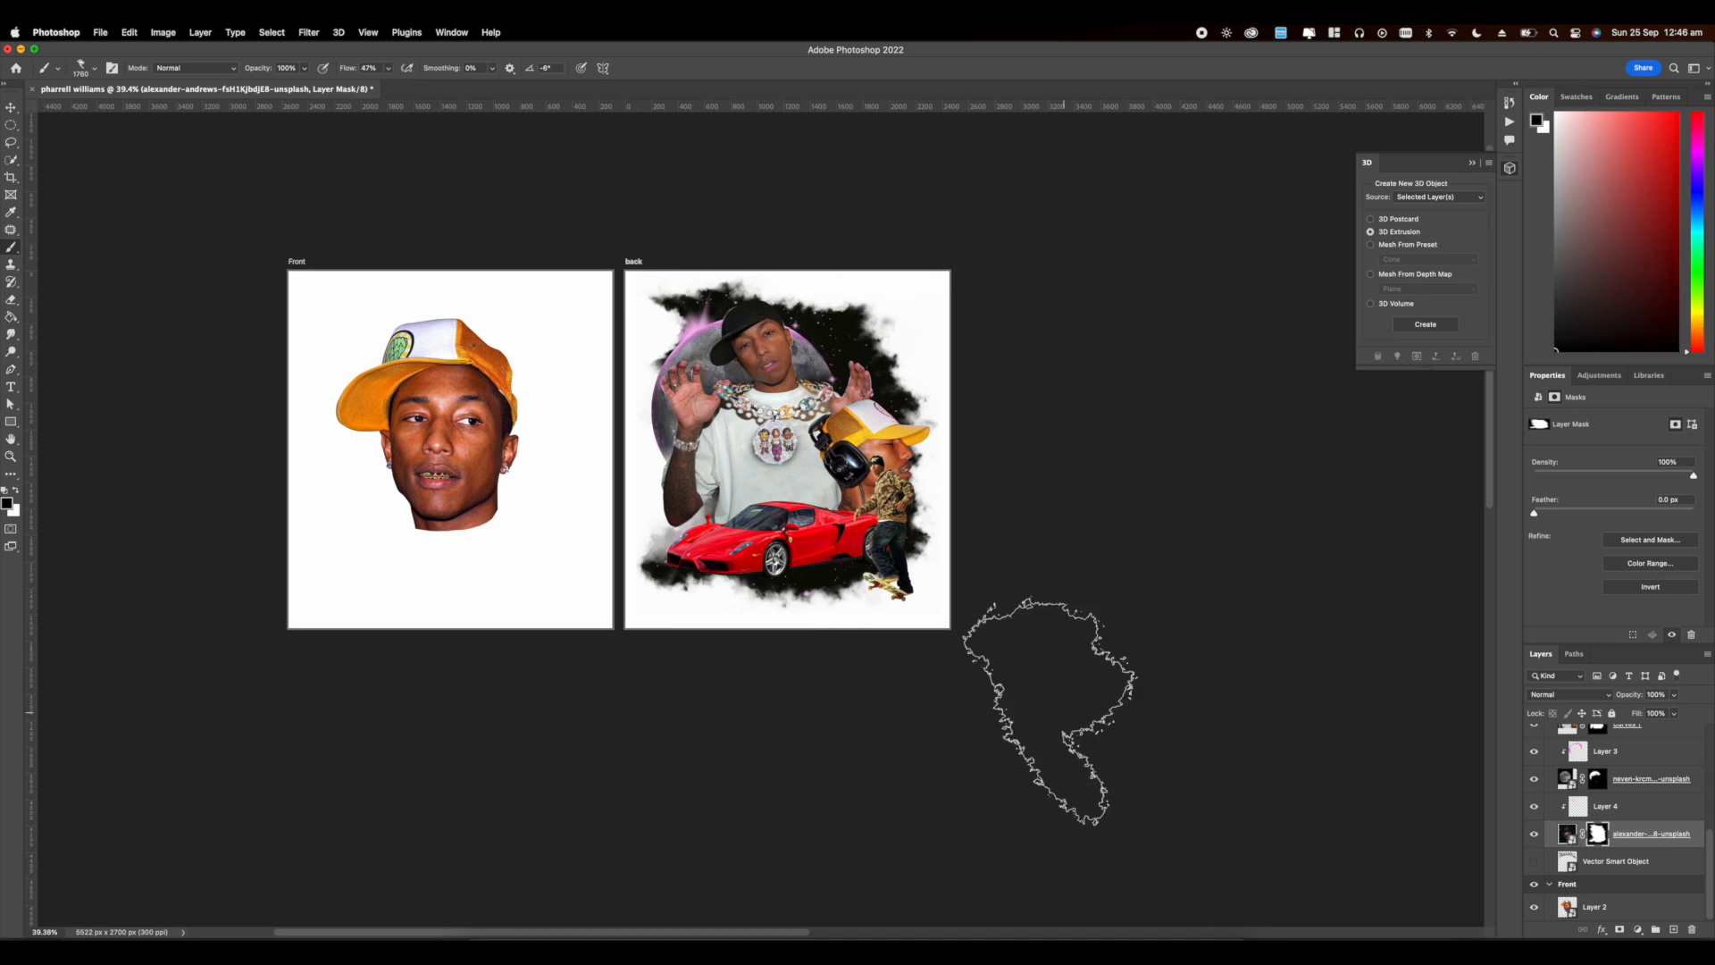
scroll(759, 617, "down", 5)
Step: Group the back artboard's artwork layers and move the starry sky's layer mask onto the group
scroll(1608, 843, "up", 8)
left_click(1639, 757, "shift")
left_click(1656, 931)
scroll(1623, 848, "down", 10)
left_click_drag(1608, 832, 1615, 756)
left_click_drag(758, 493, 1183, 522)
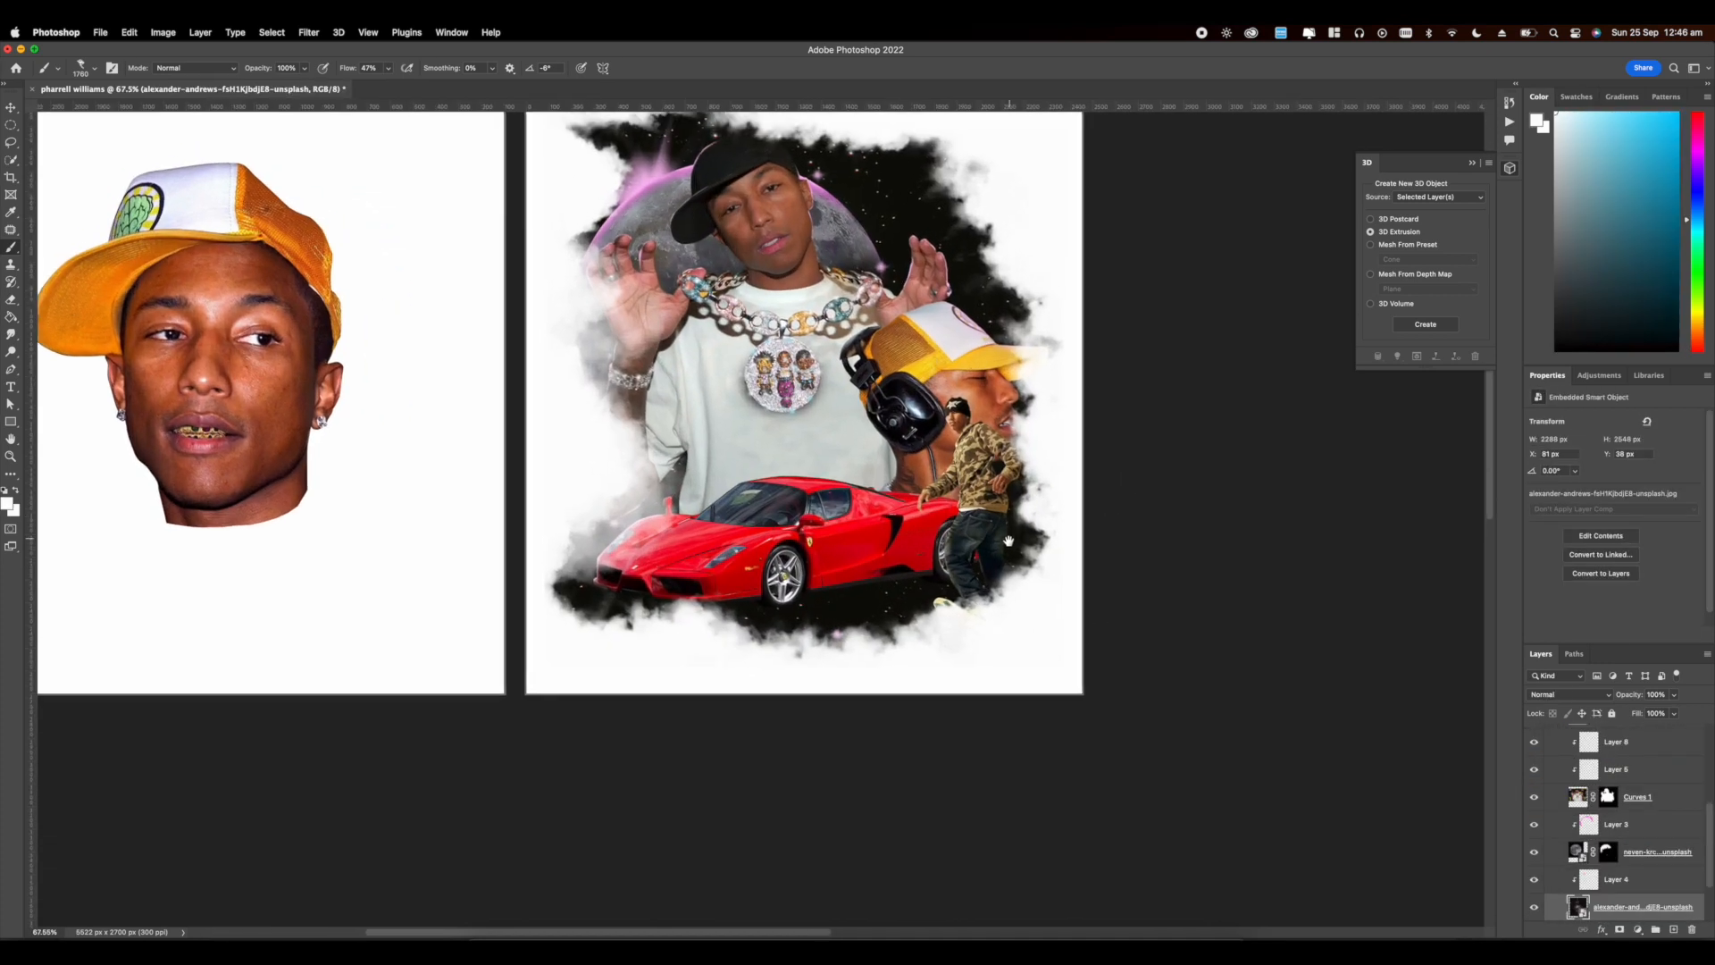
Step: Paint white smoke strokes on the group's mask to restore the main portrait's hand, arm and shirt
scroll(1599, 804, "up", 10)
left_click(1597, 753)
key("x")
left_click(686, 399)
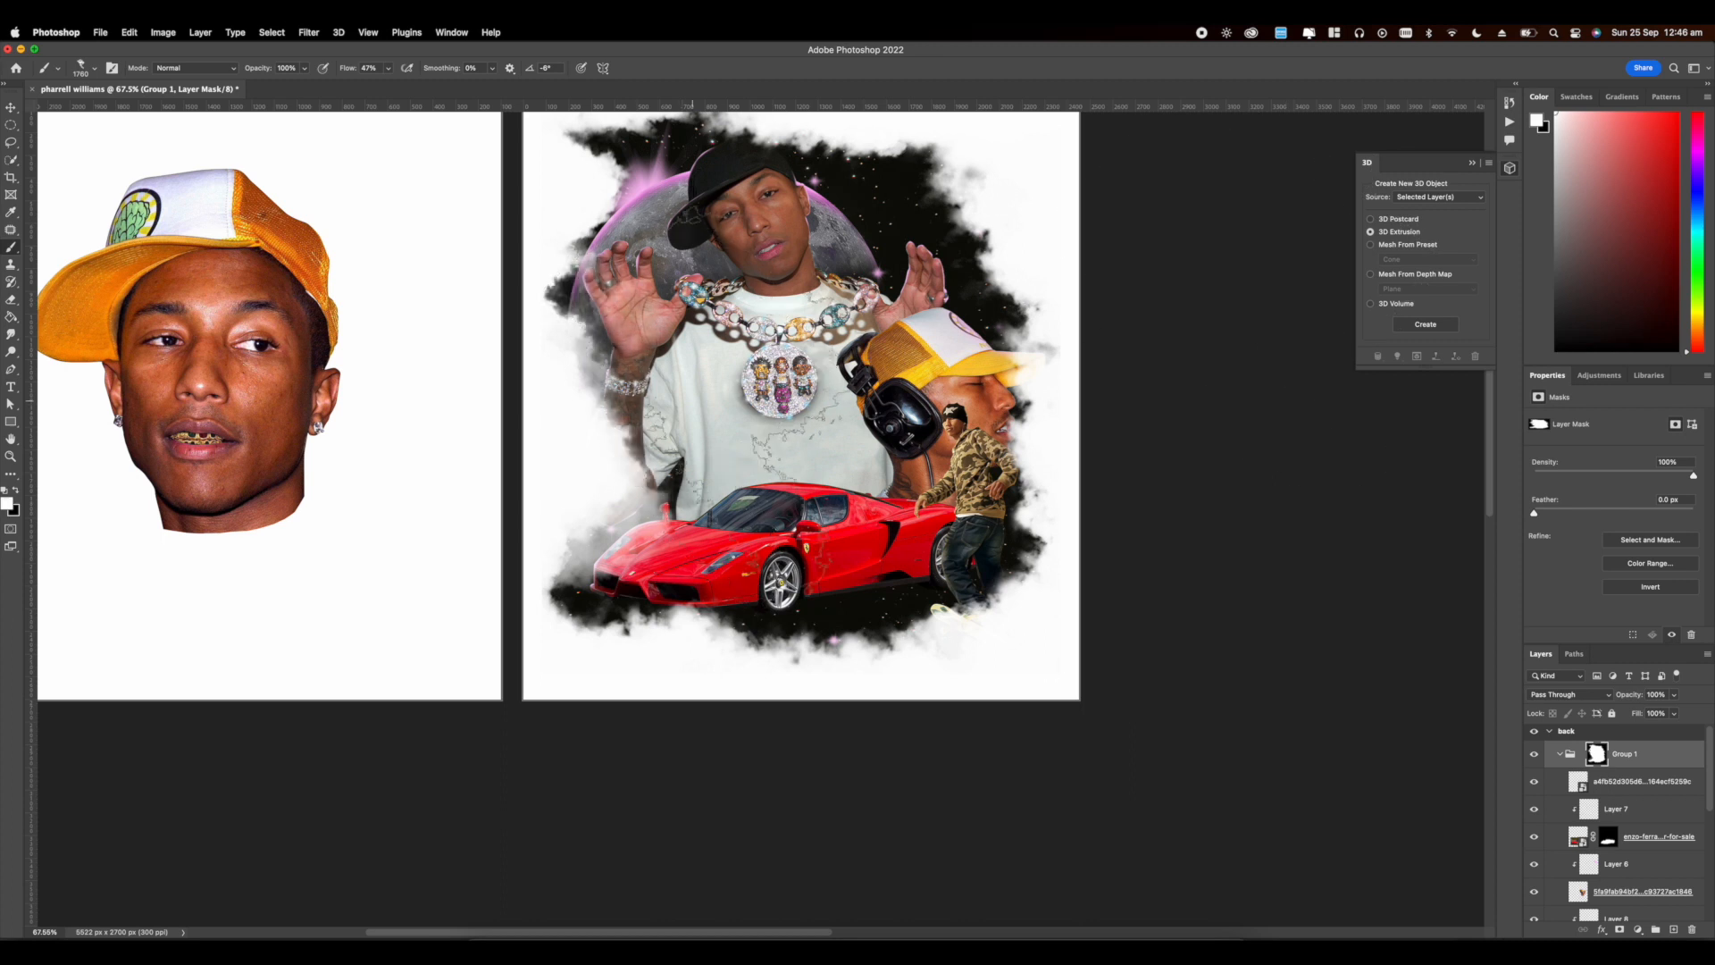
left_click_drag(717, 305, 683, 361)
left_click(859, 357)
left_click(856, 444)
left_click(655, 500)
Step: Paint black smoke on the group's mask below the Ferrari to fade the artwork's lower edge
scroll(750, 590, "down", 3)
key("x")
mouse_move(793, 733)
left_mouse_down()
mouse_move(819, 756)
mouse_move(879, 743)
mouse_move(861, 734)
left_mouse_up()
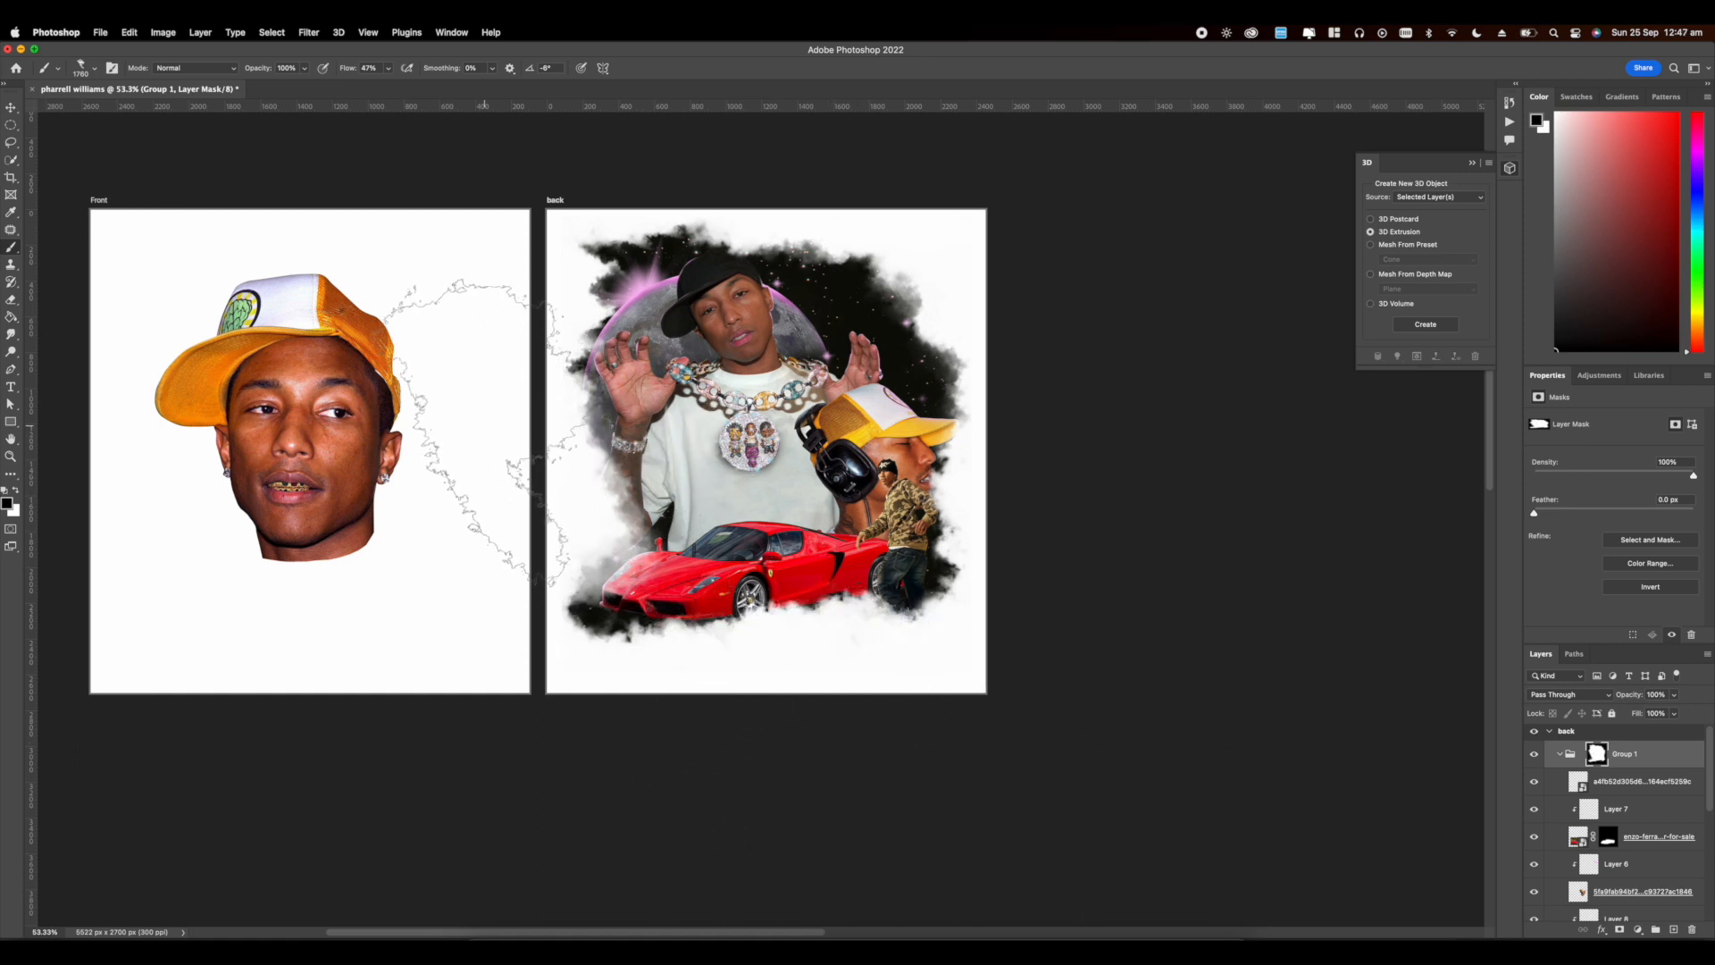
key("ctrl+t")
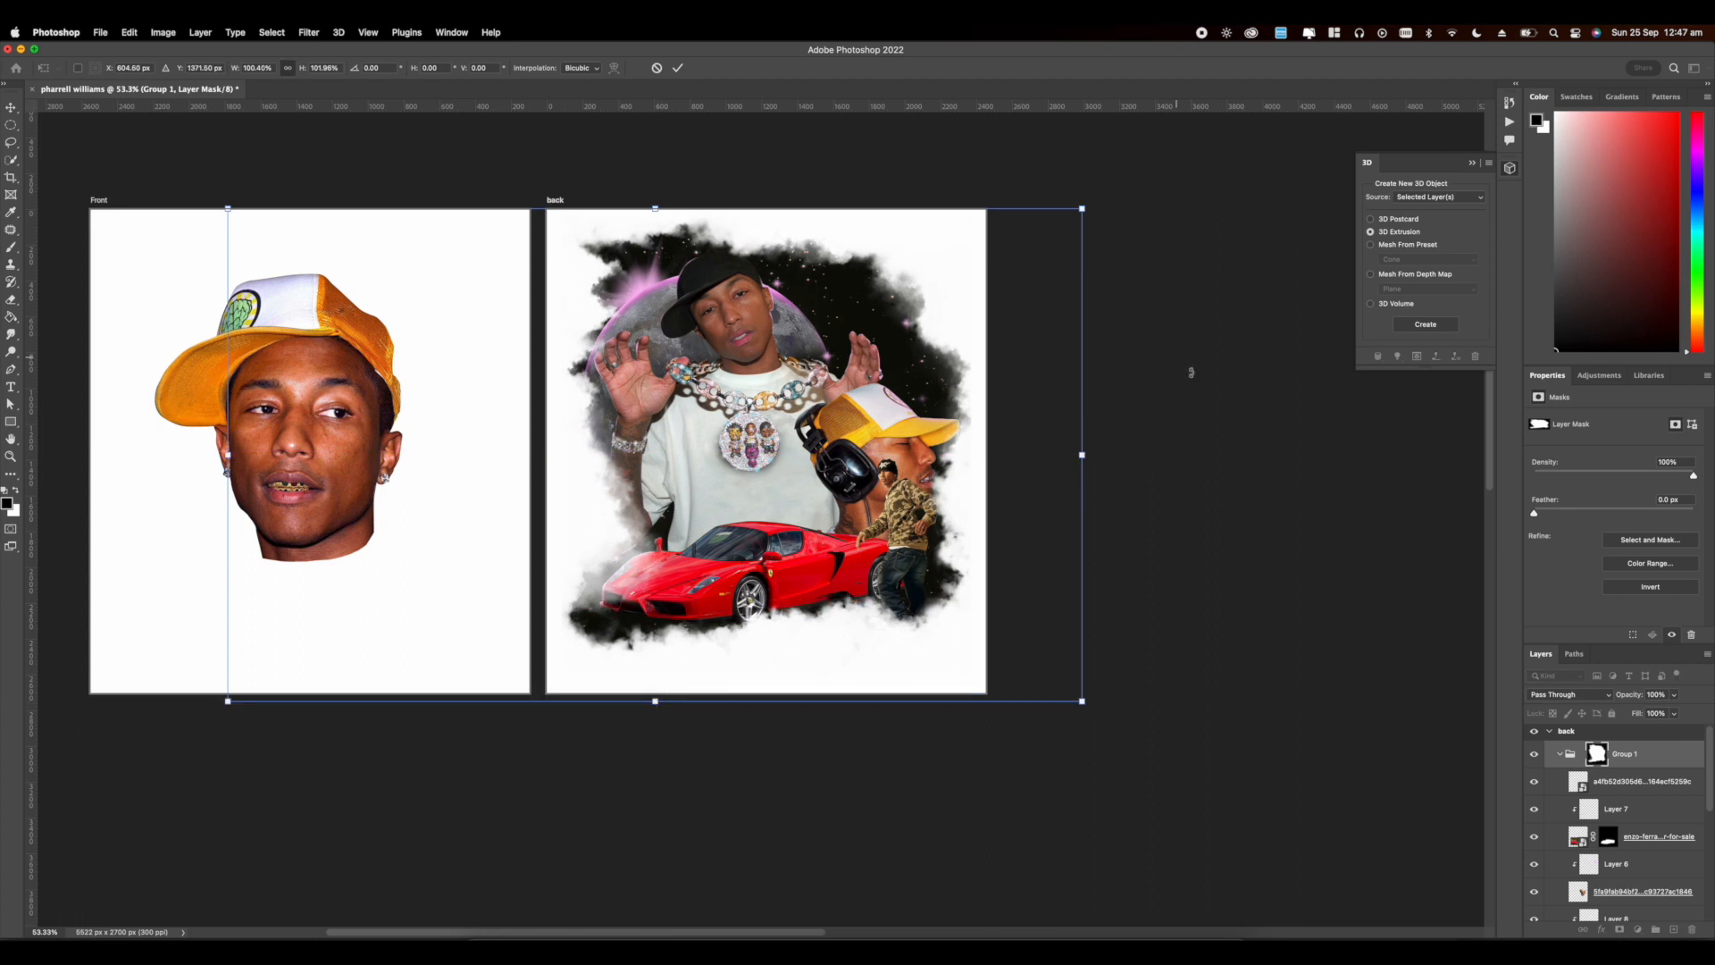
key("Escape")
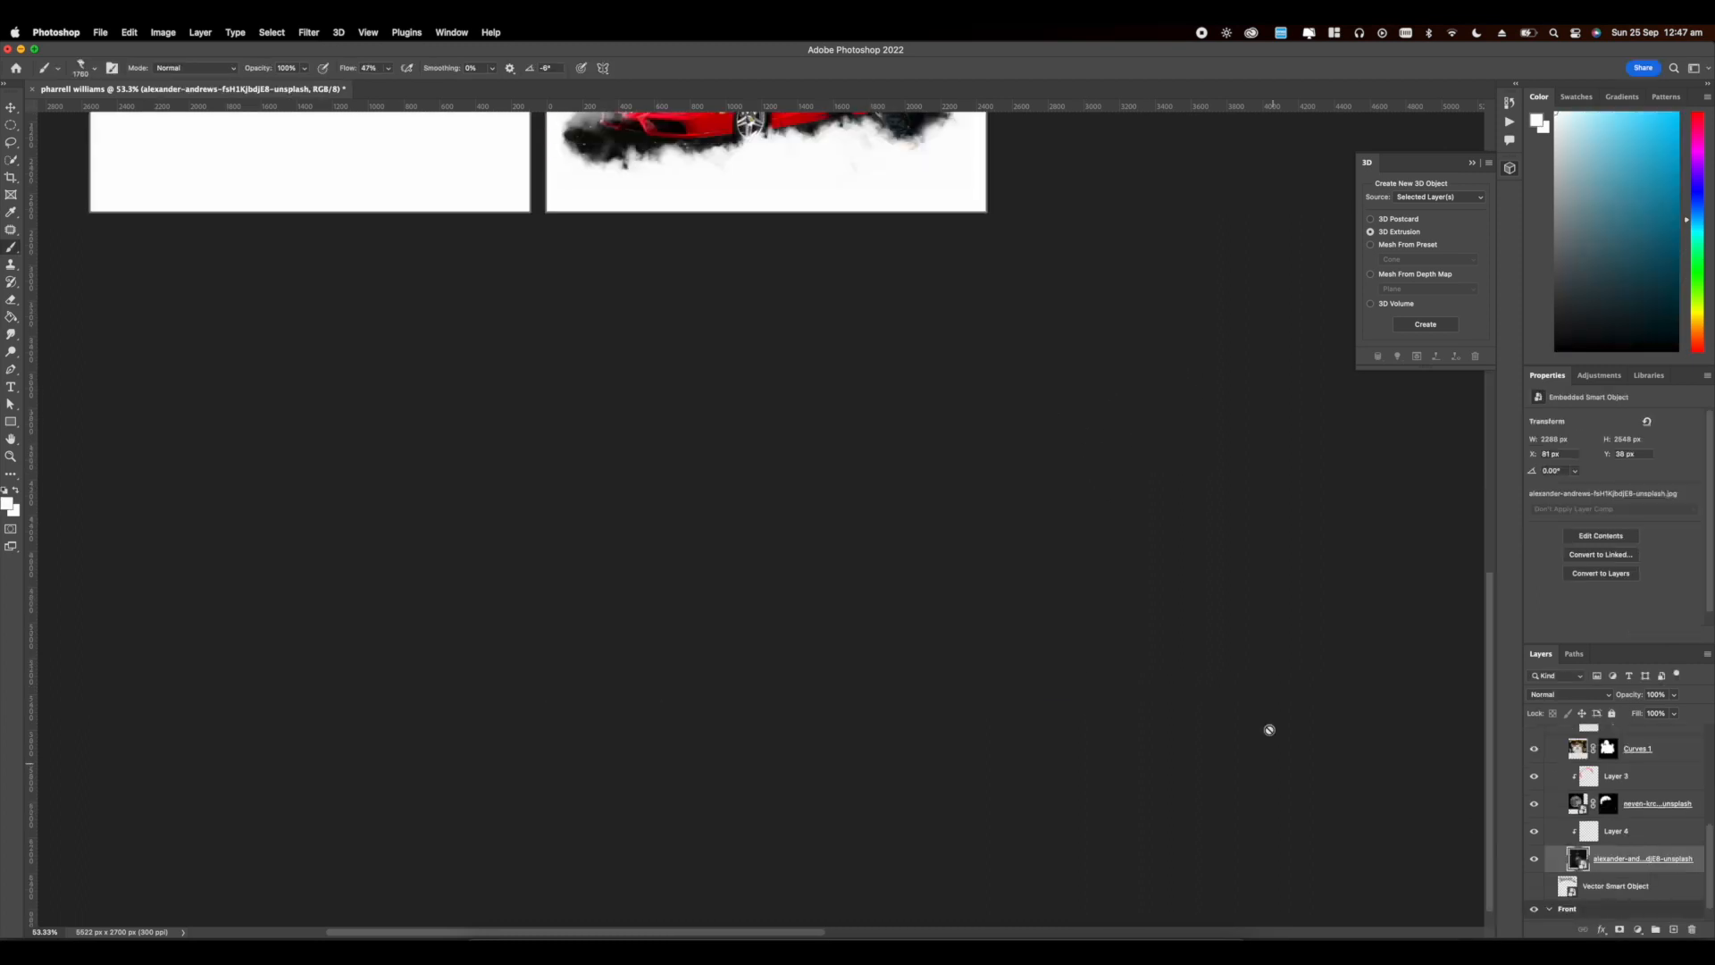
scroll(1270, 729, "up", 10)
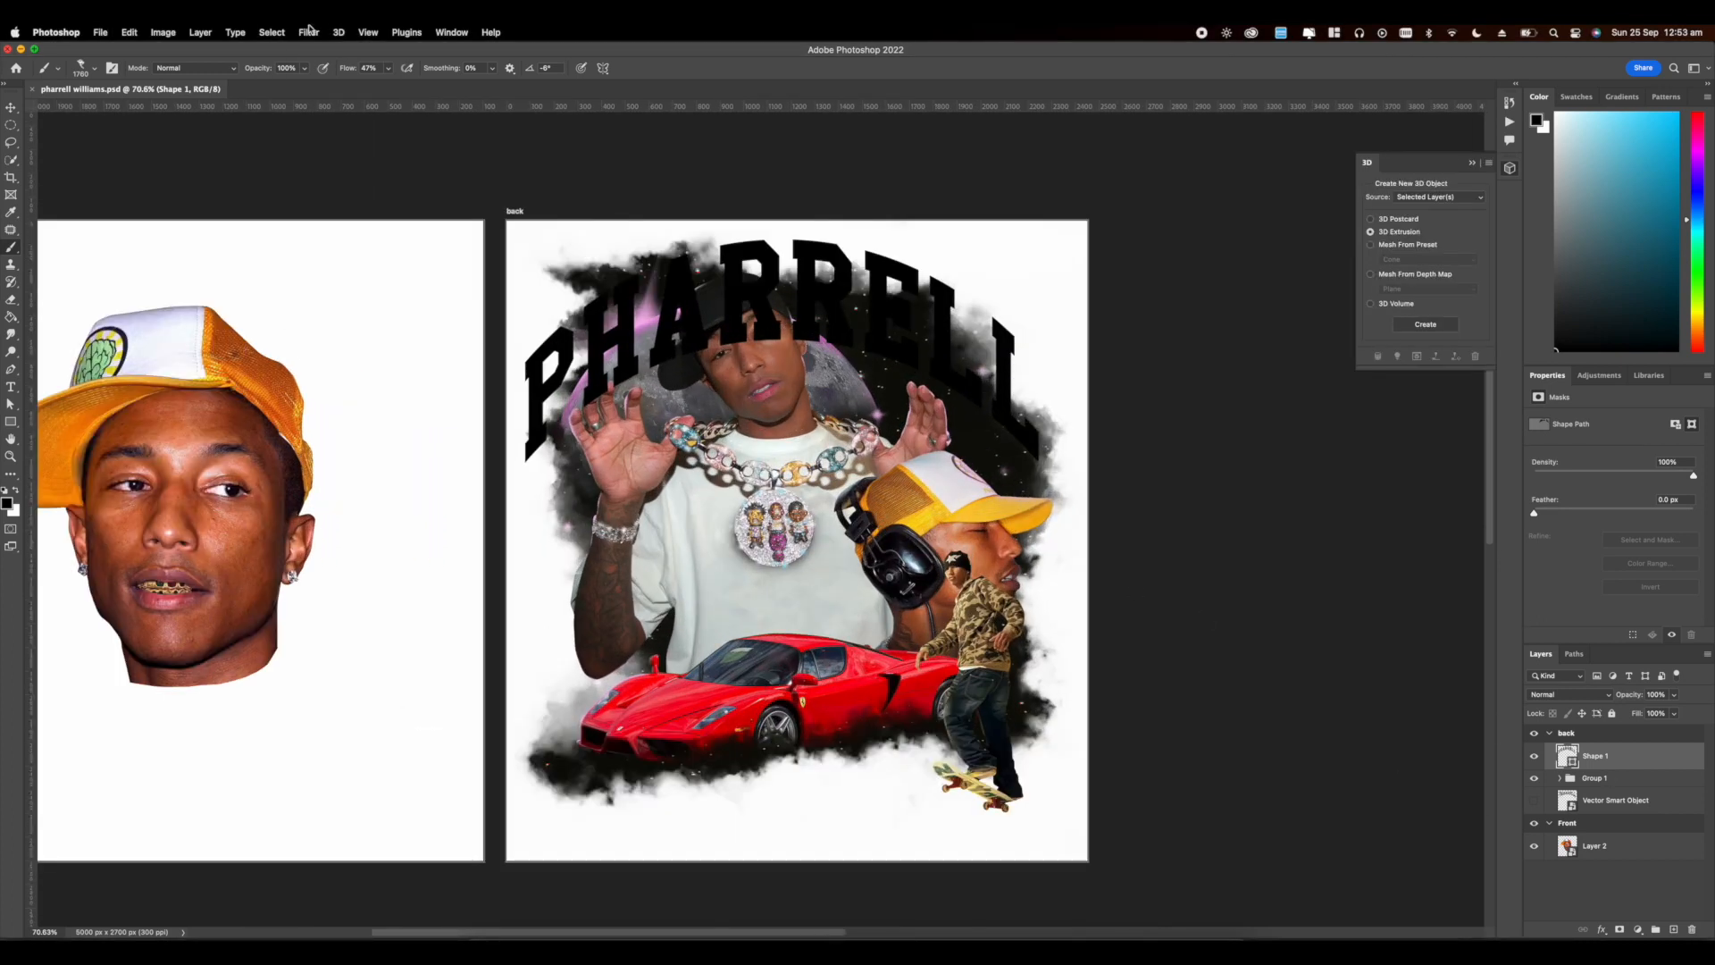
Step: Switch to the 3D workspace with the arched PHARRELL lettering extruded and list its whole 3D scene
left_click(451, 32)
mouse_move(500, 67)
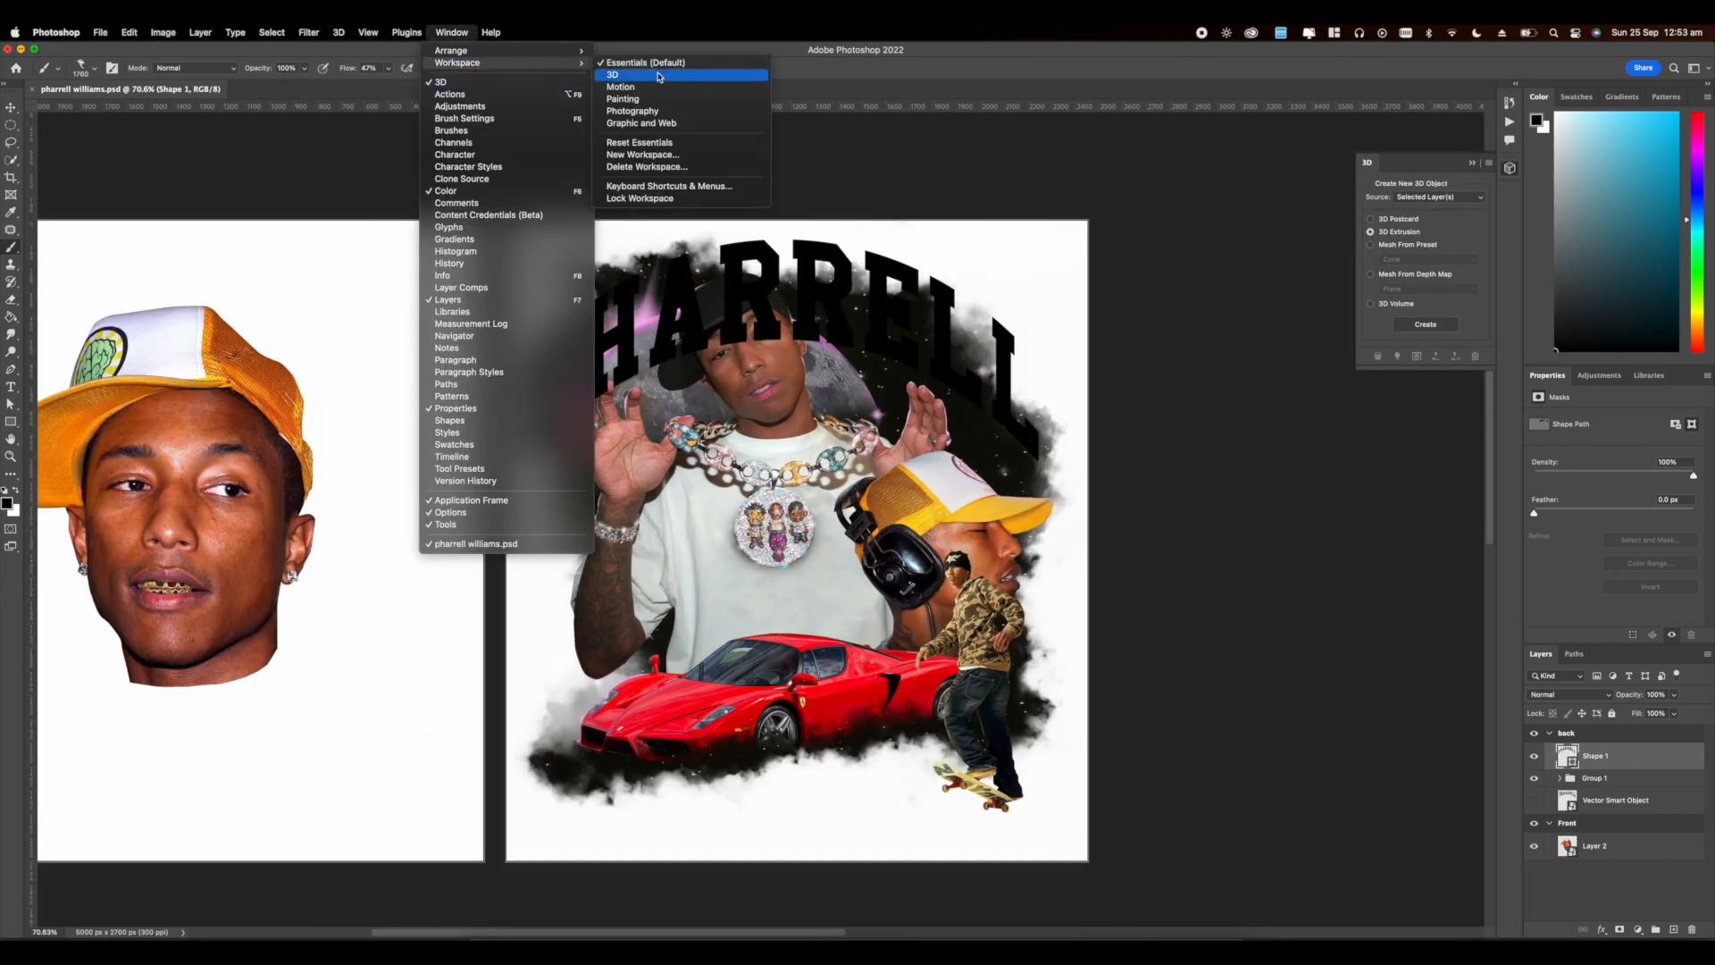
left_click(666, 79)
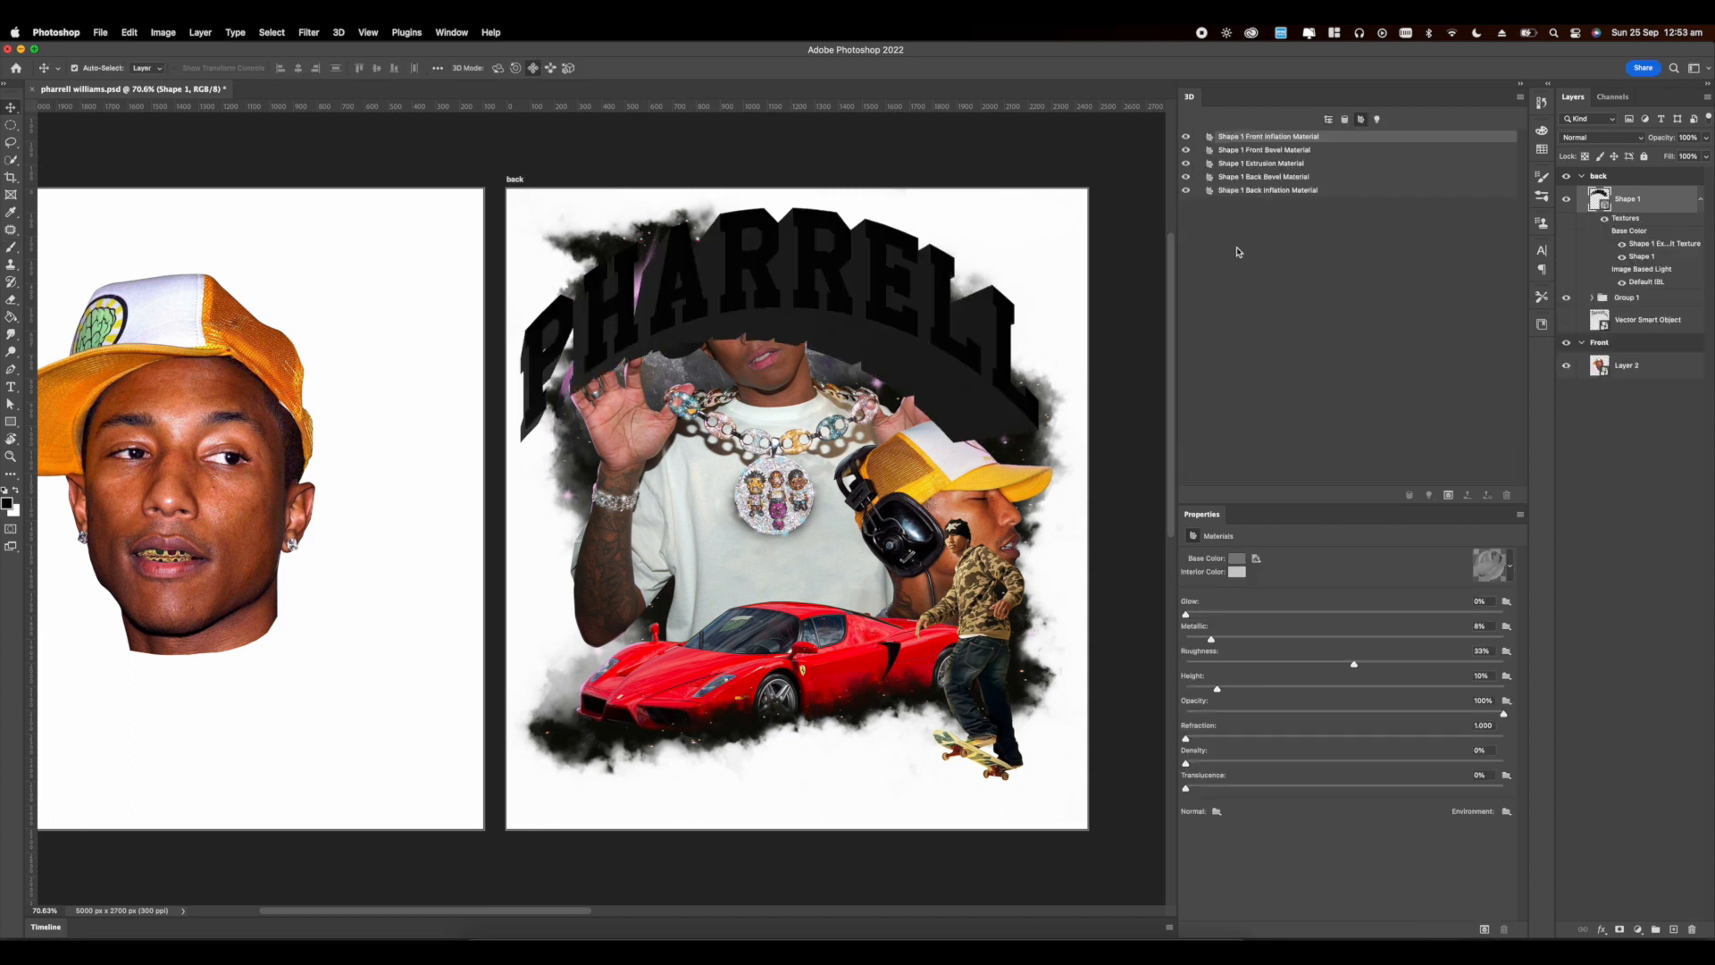
left_click(1328, 120)
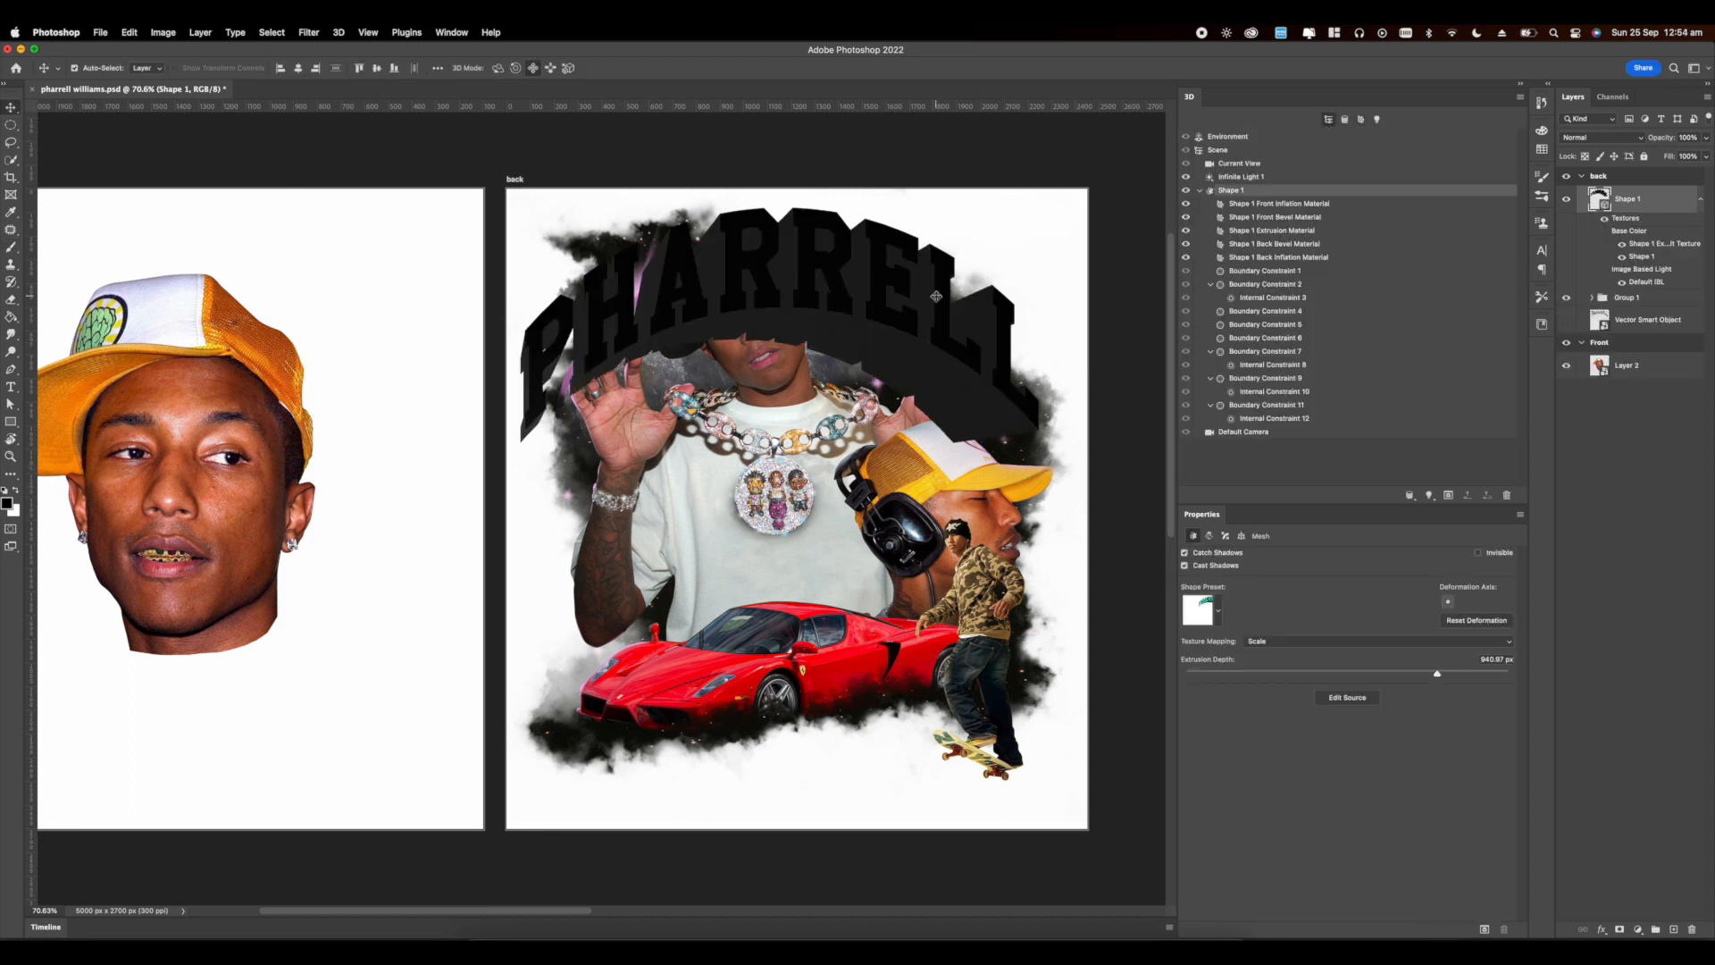
Step: Try different shape presets on the extruded PHARRELL lettering mesh
left_click(1218, 611)
left_click(1220, 659)
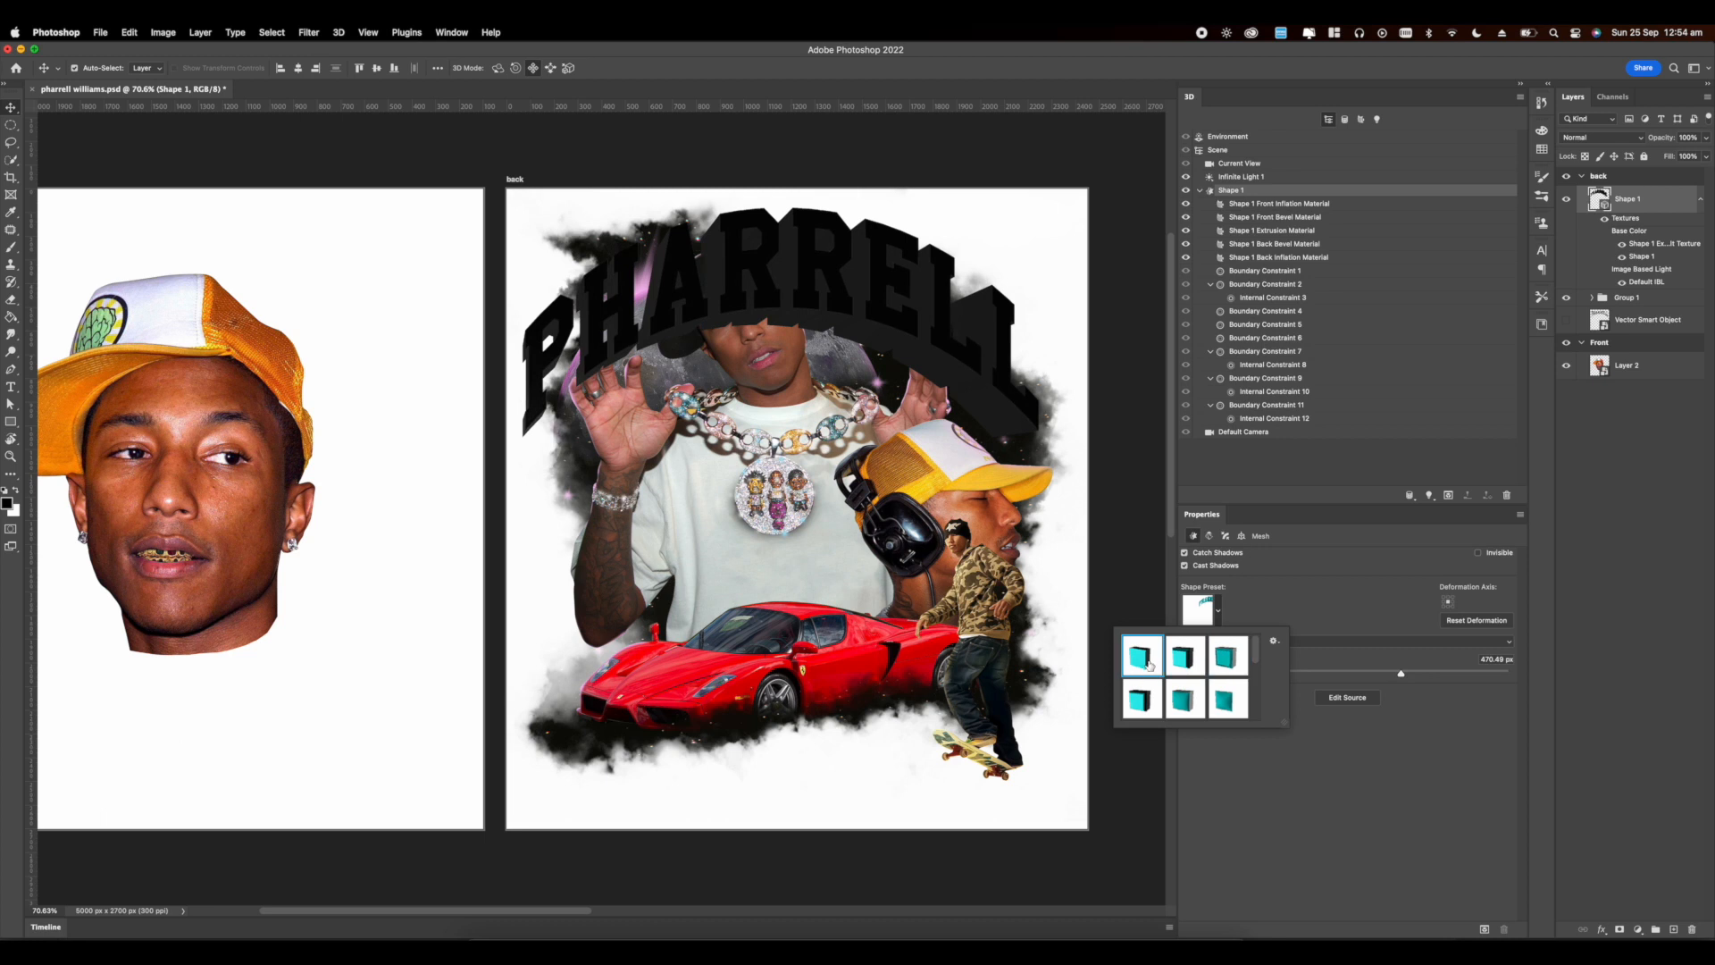
left_click(1381, 613)
scroll(964, 447, "up", 1)
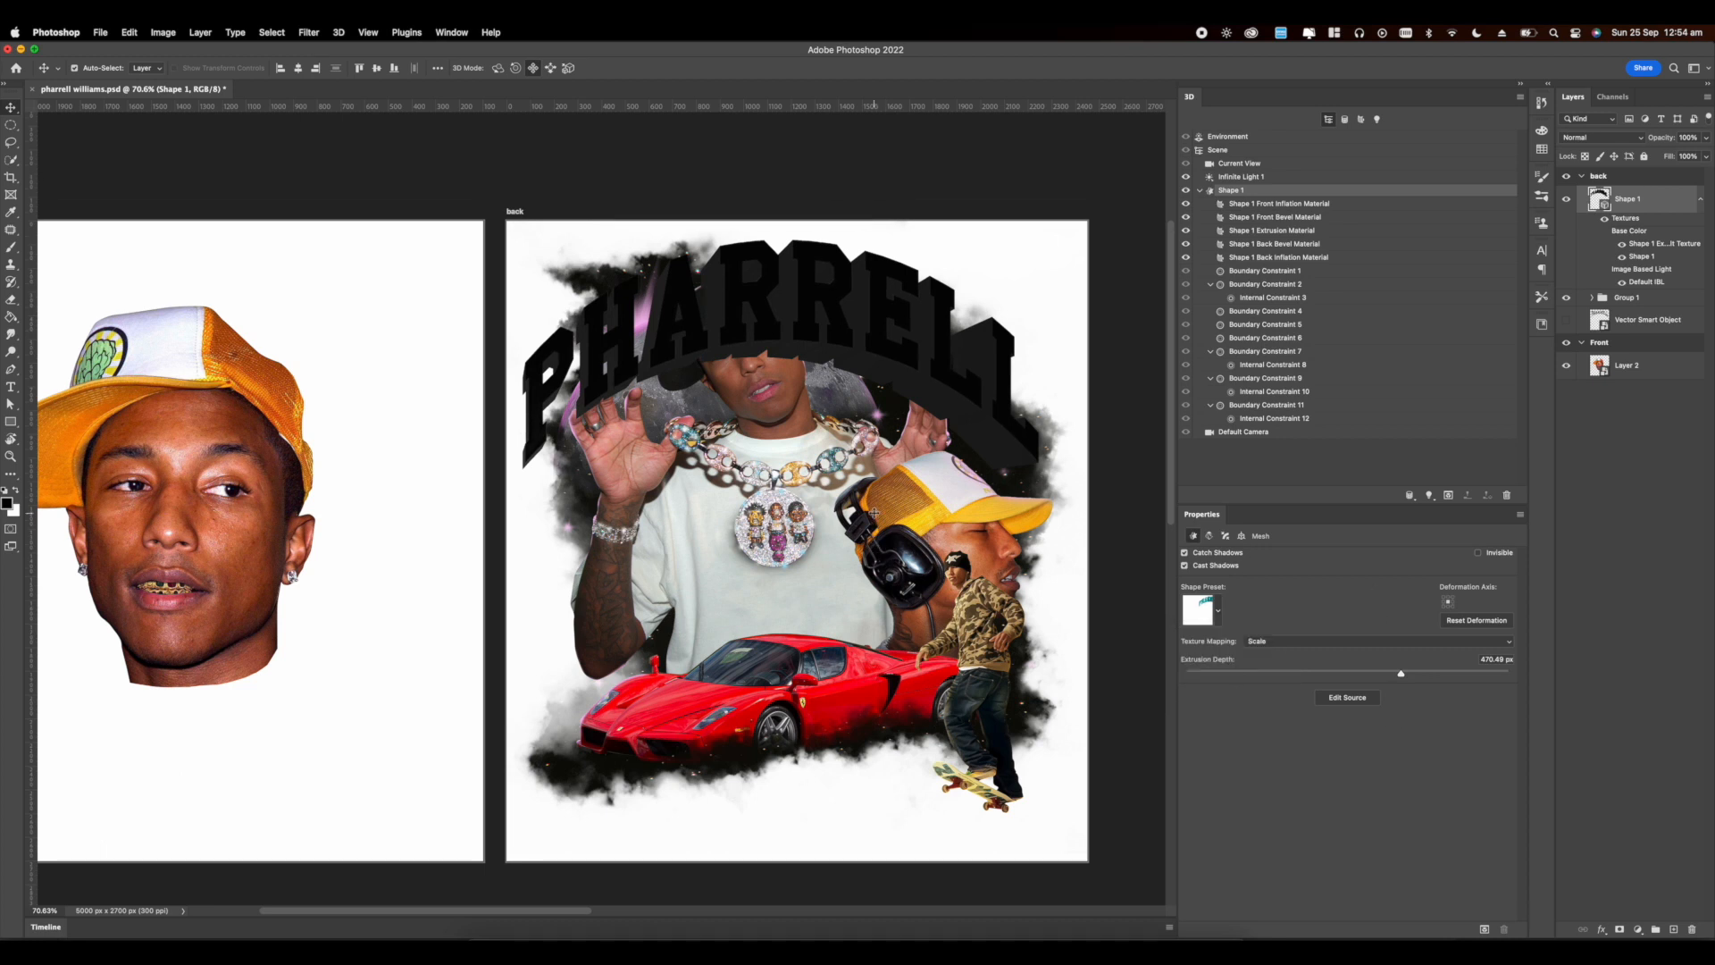
scroll(964, 447, "up", 5)
left_click(1217, 611)
scroll(1179, 681, "down", 2)
left_click(1229, 698)
left_click(1372, 629)
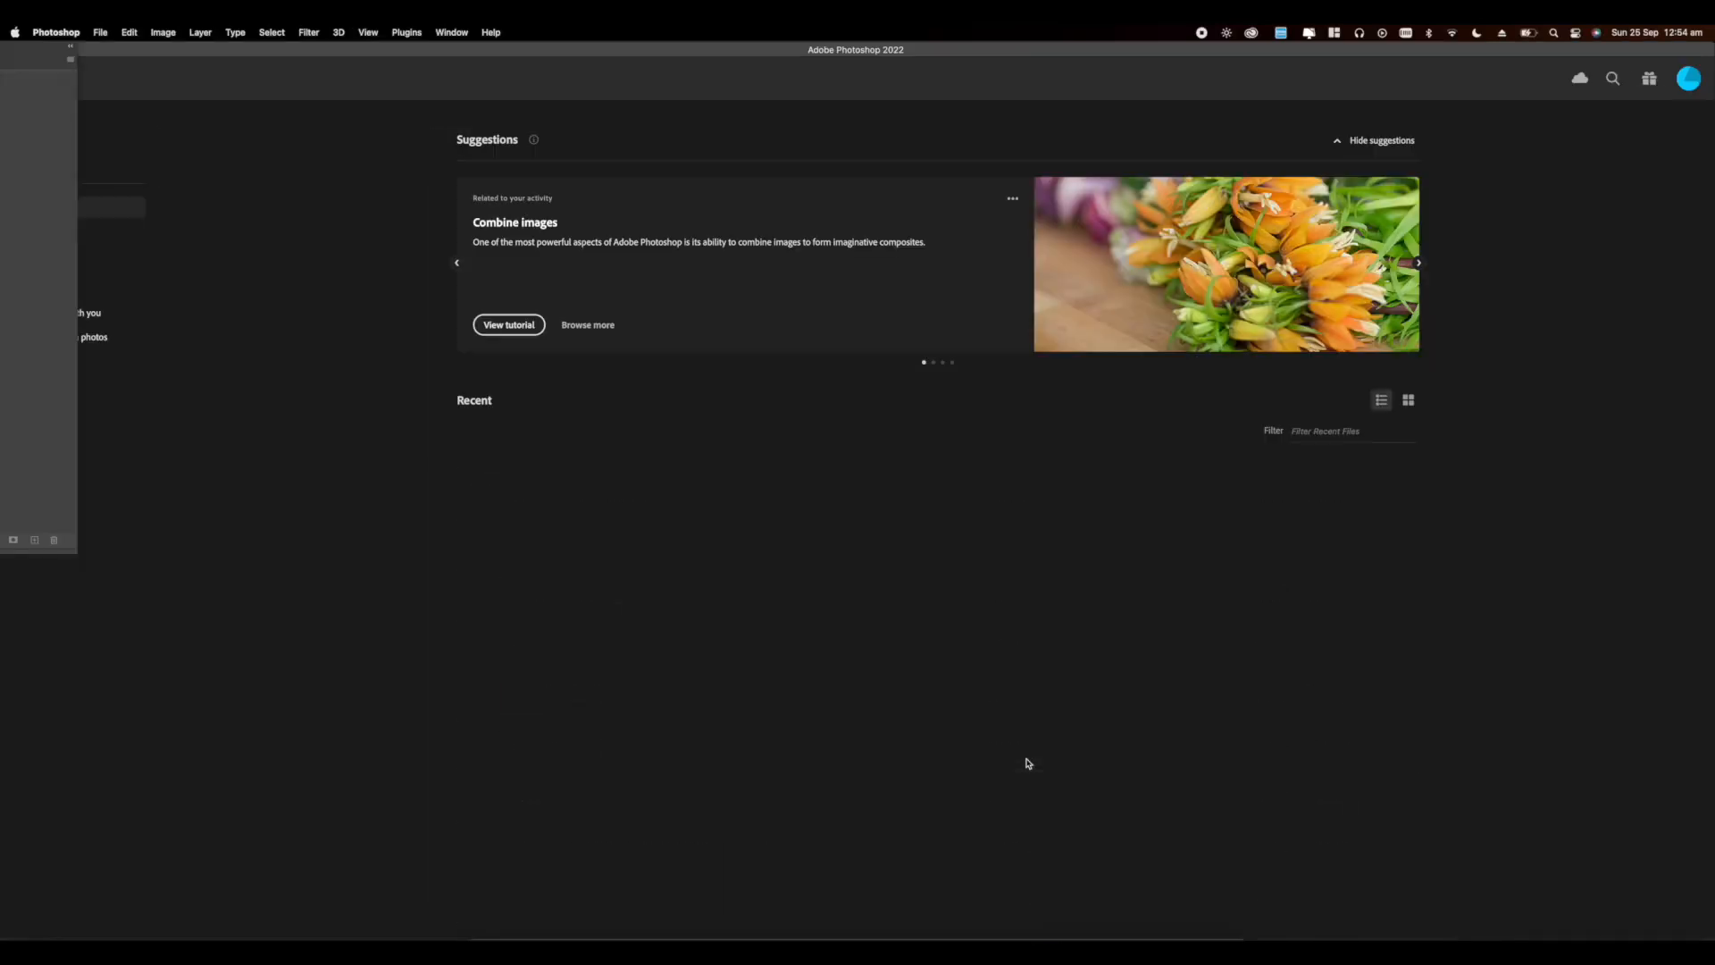
Step: Dismiss the error report and reopen pharrell williams.psd from the DBW-A1 drive in Finder
scroll(907, 776, "down", 1)
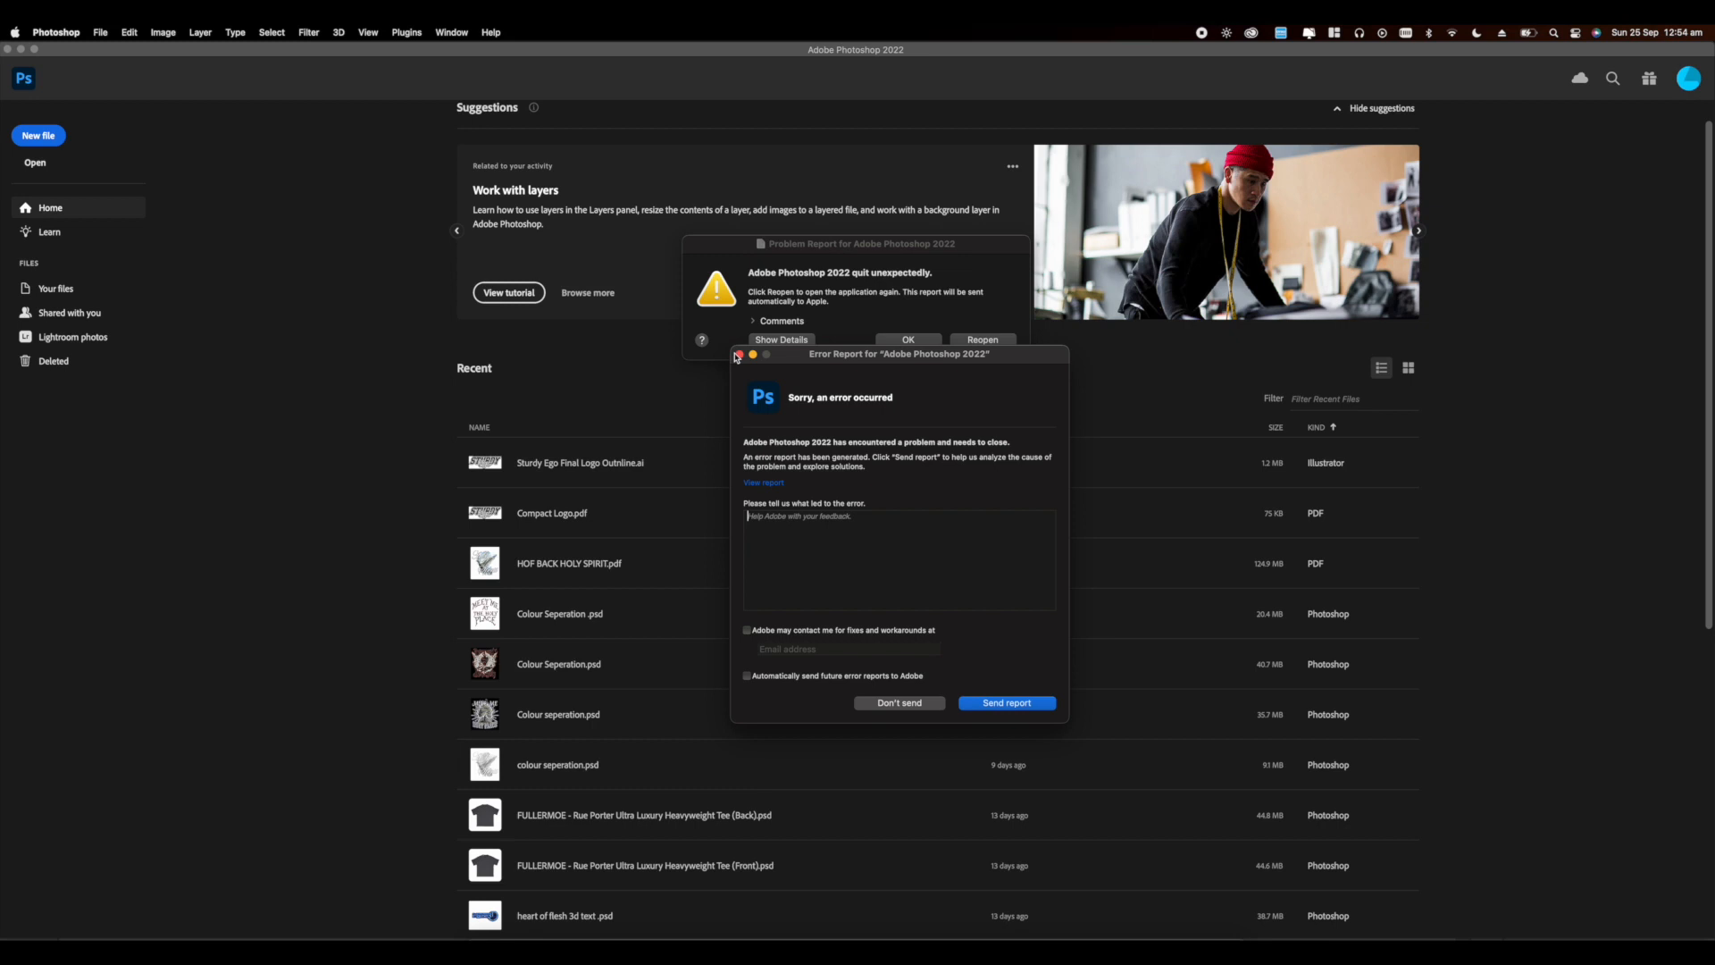
left_click(738, 356)
left_click(98, 33)
mouse_move(125, 98)
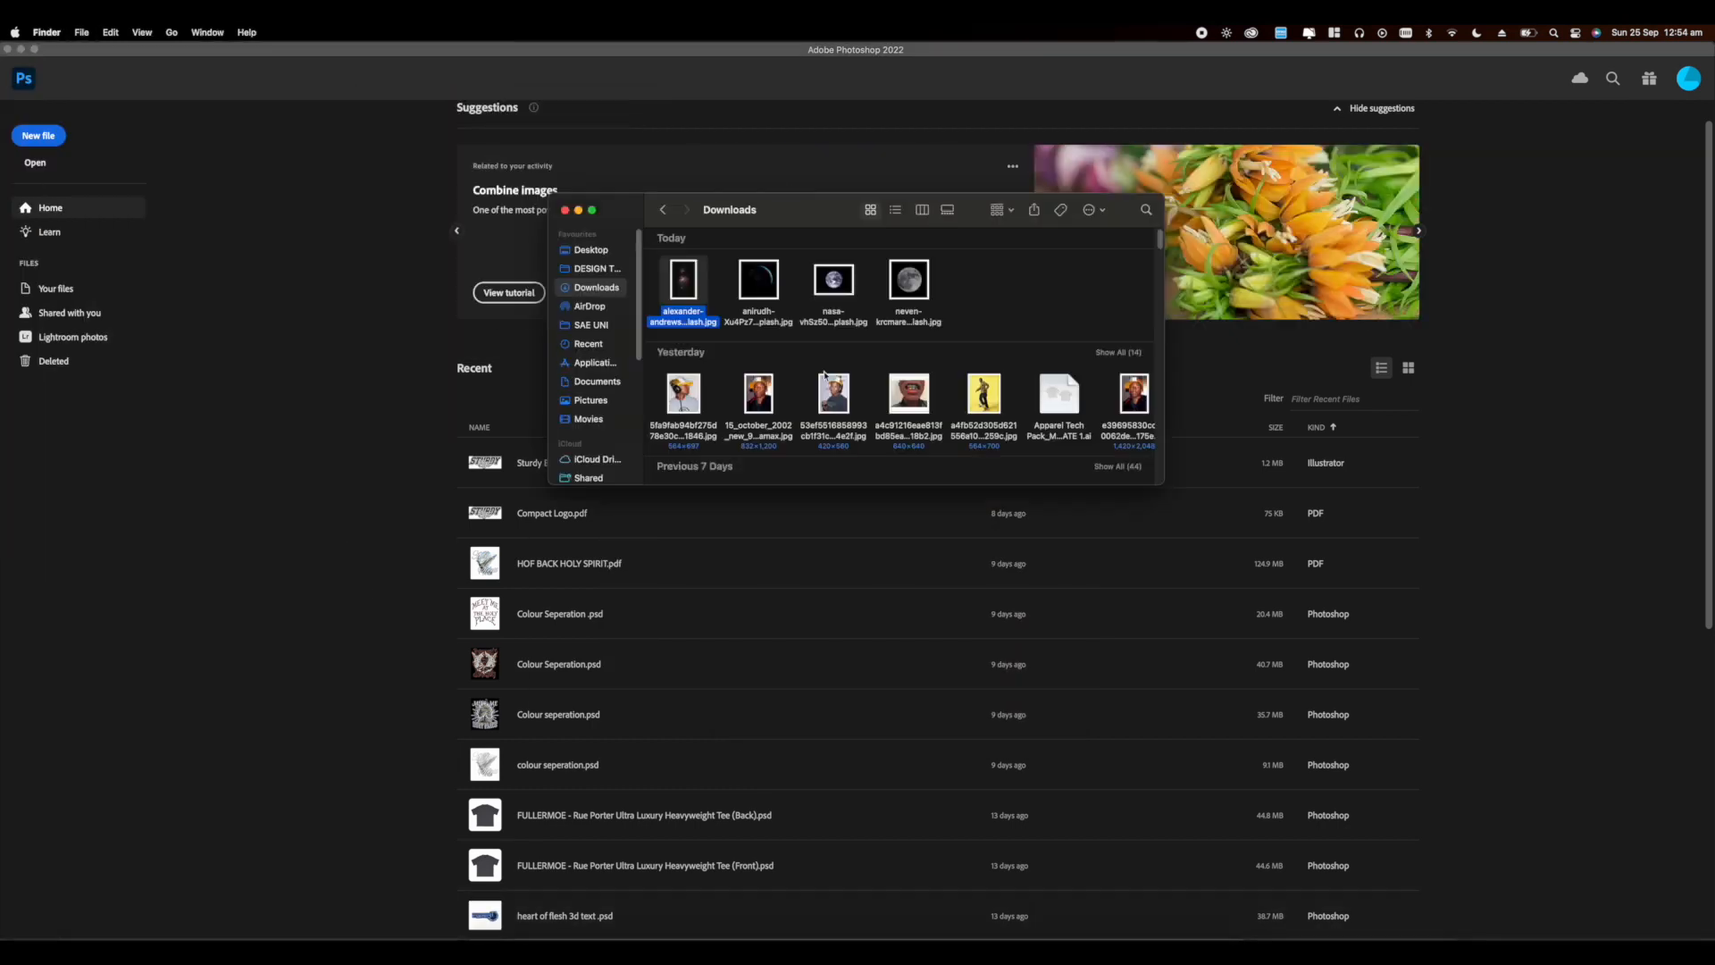
left_click(589, 400)
scroll(893, 358, "down", 3)
left_click(965, 432)
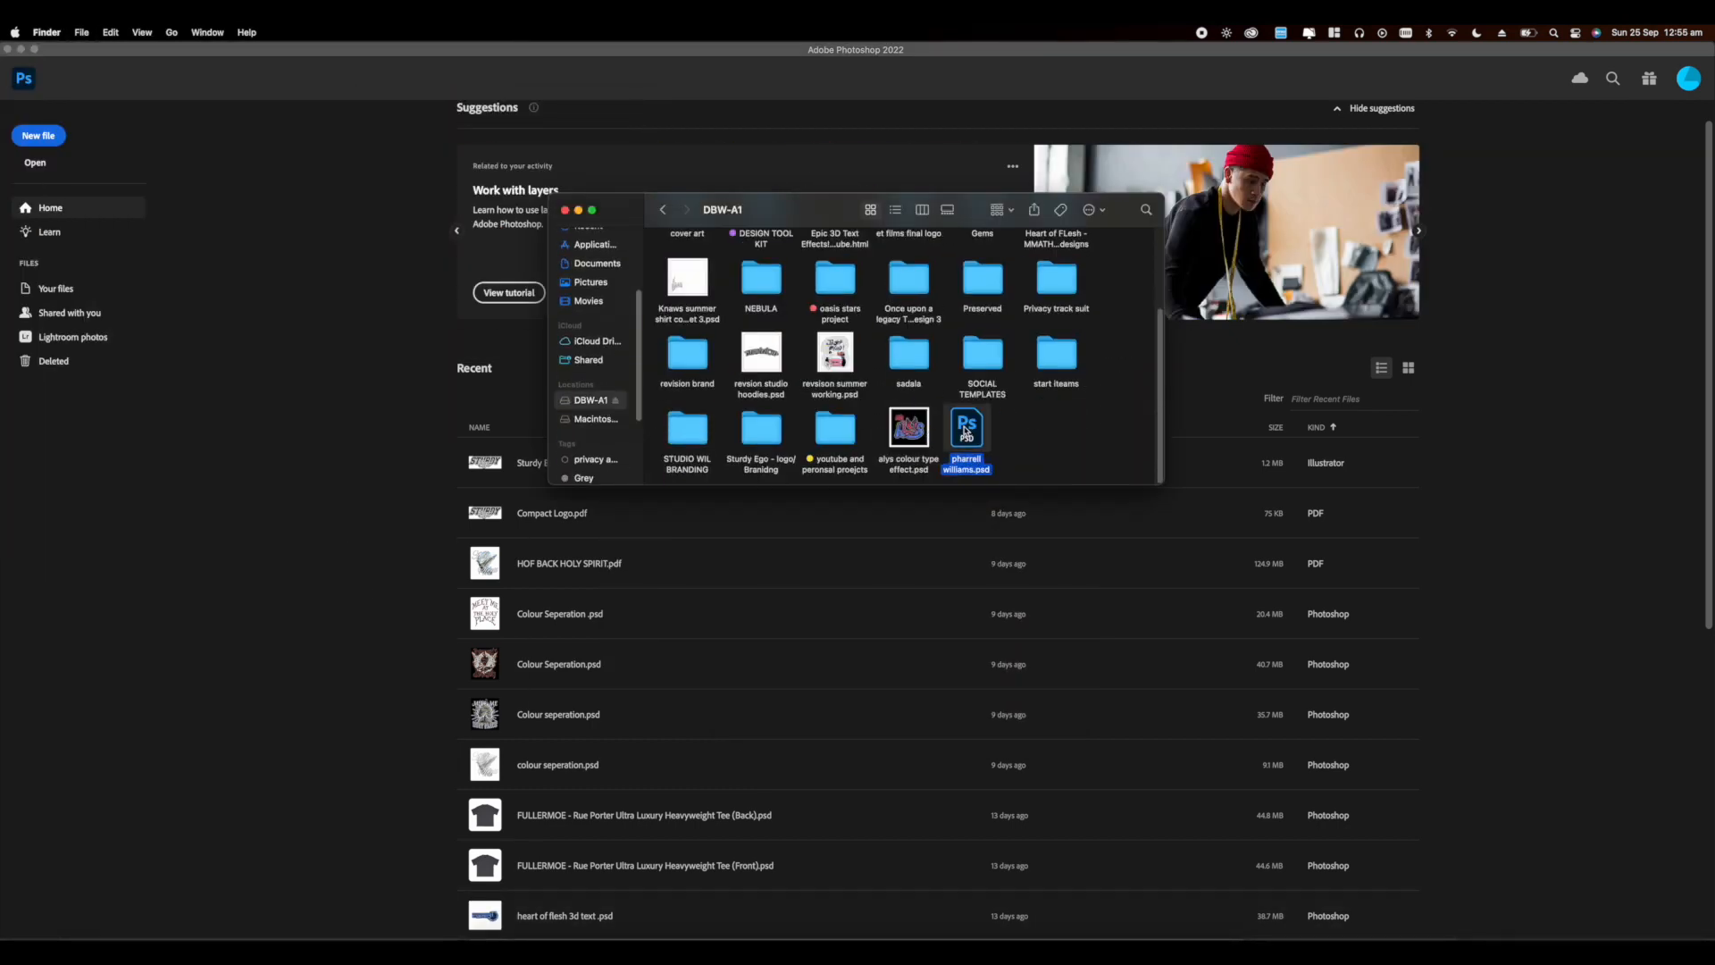
double_click(964, 433)
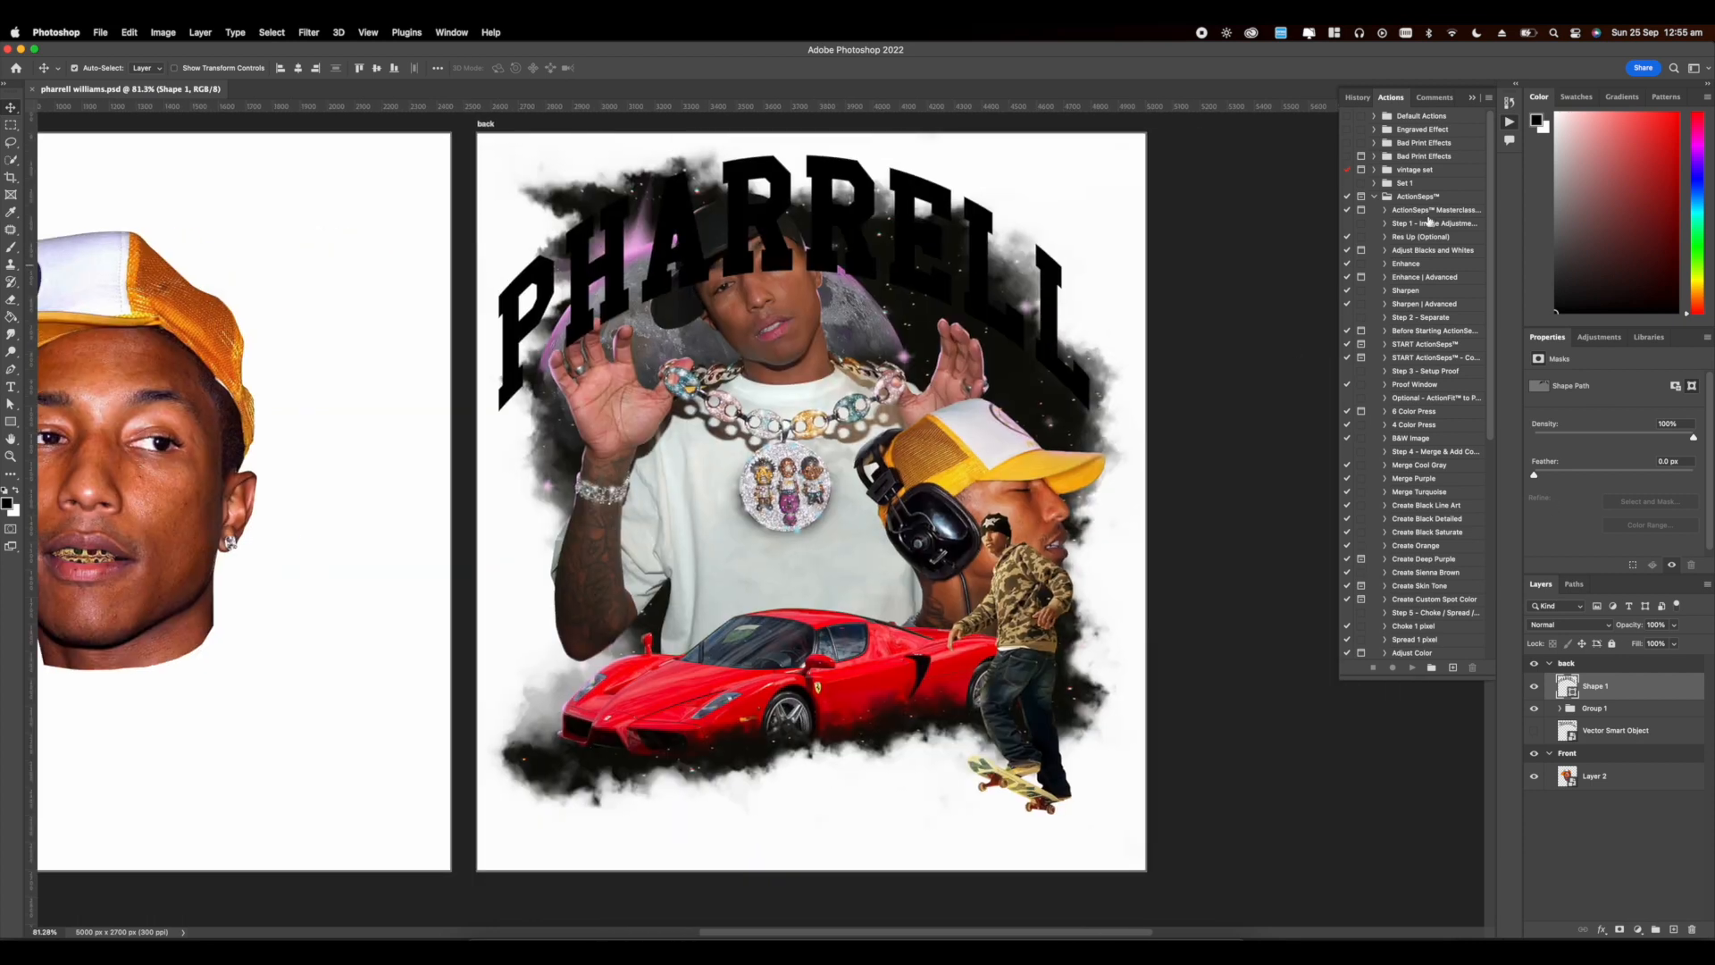
Step: Turn the arched PHARRELL lettering layer into a 3D extrusion and switch to the 3D workspace
left_click(1472, 97)
left_click(454, 32)
left_click(470, 82)
left_click(895, 367)
left_click(456, 32)
mouse_move(483, 62)
left_click(648, 80)
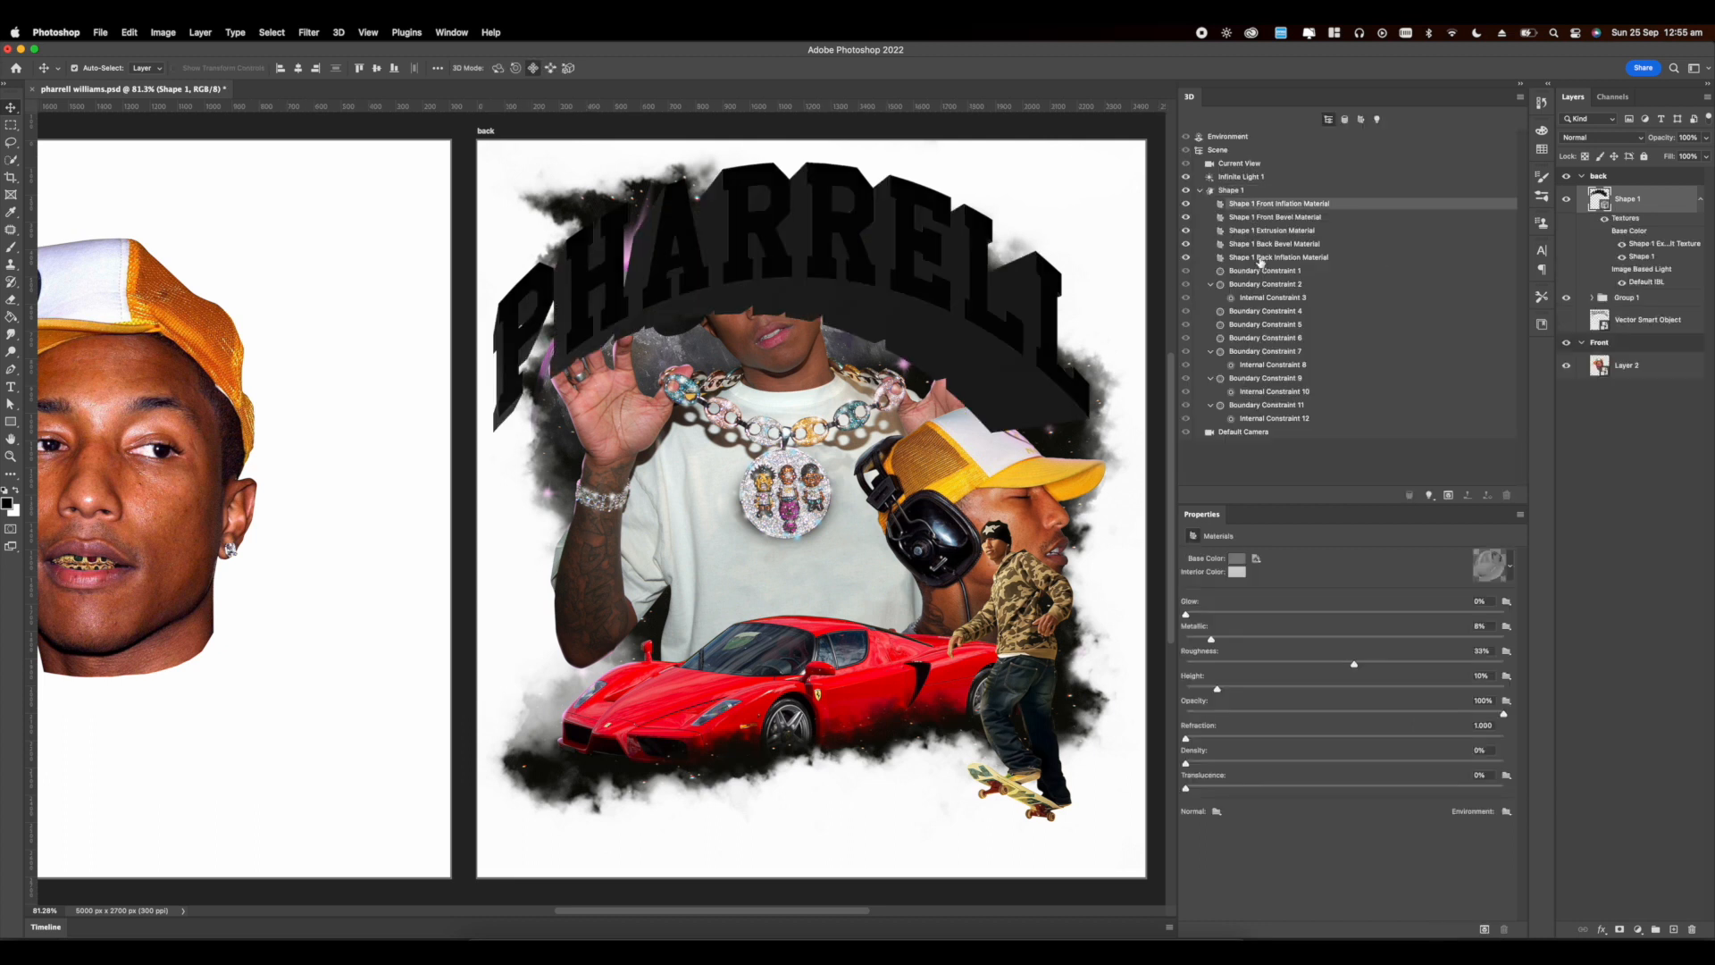
Step: Select all five materials of the 3D lettering and remove their base color texture
left_click(1260, 259, "shift")
left_click(1274, 187, "shift")
left_click(1328, 120)
left_click(1291, 204)
left_click(1278, 259, "shift")
left_click(1256, 558)
left_click(1289, 638)
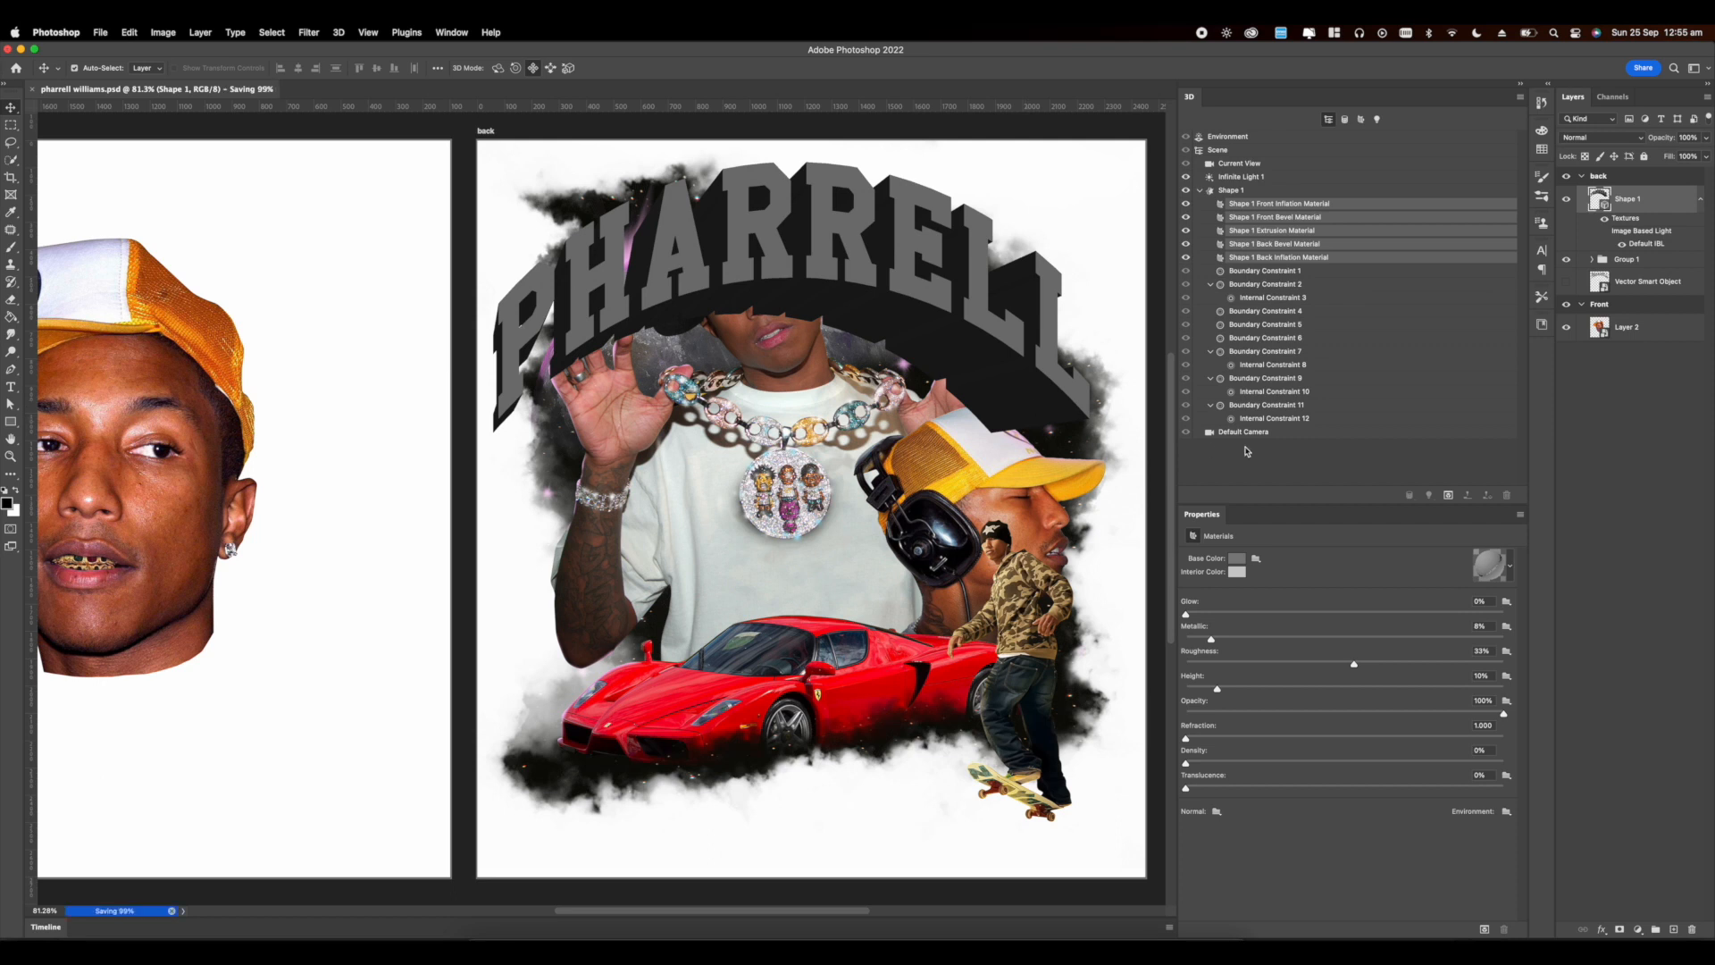
Step: Try shape presets on the 3D lettering mesh and apply the one with a 943.98 px extrusion depth
left_click(1231, 190)
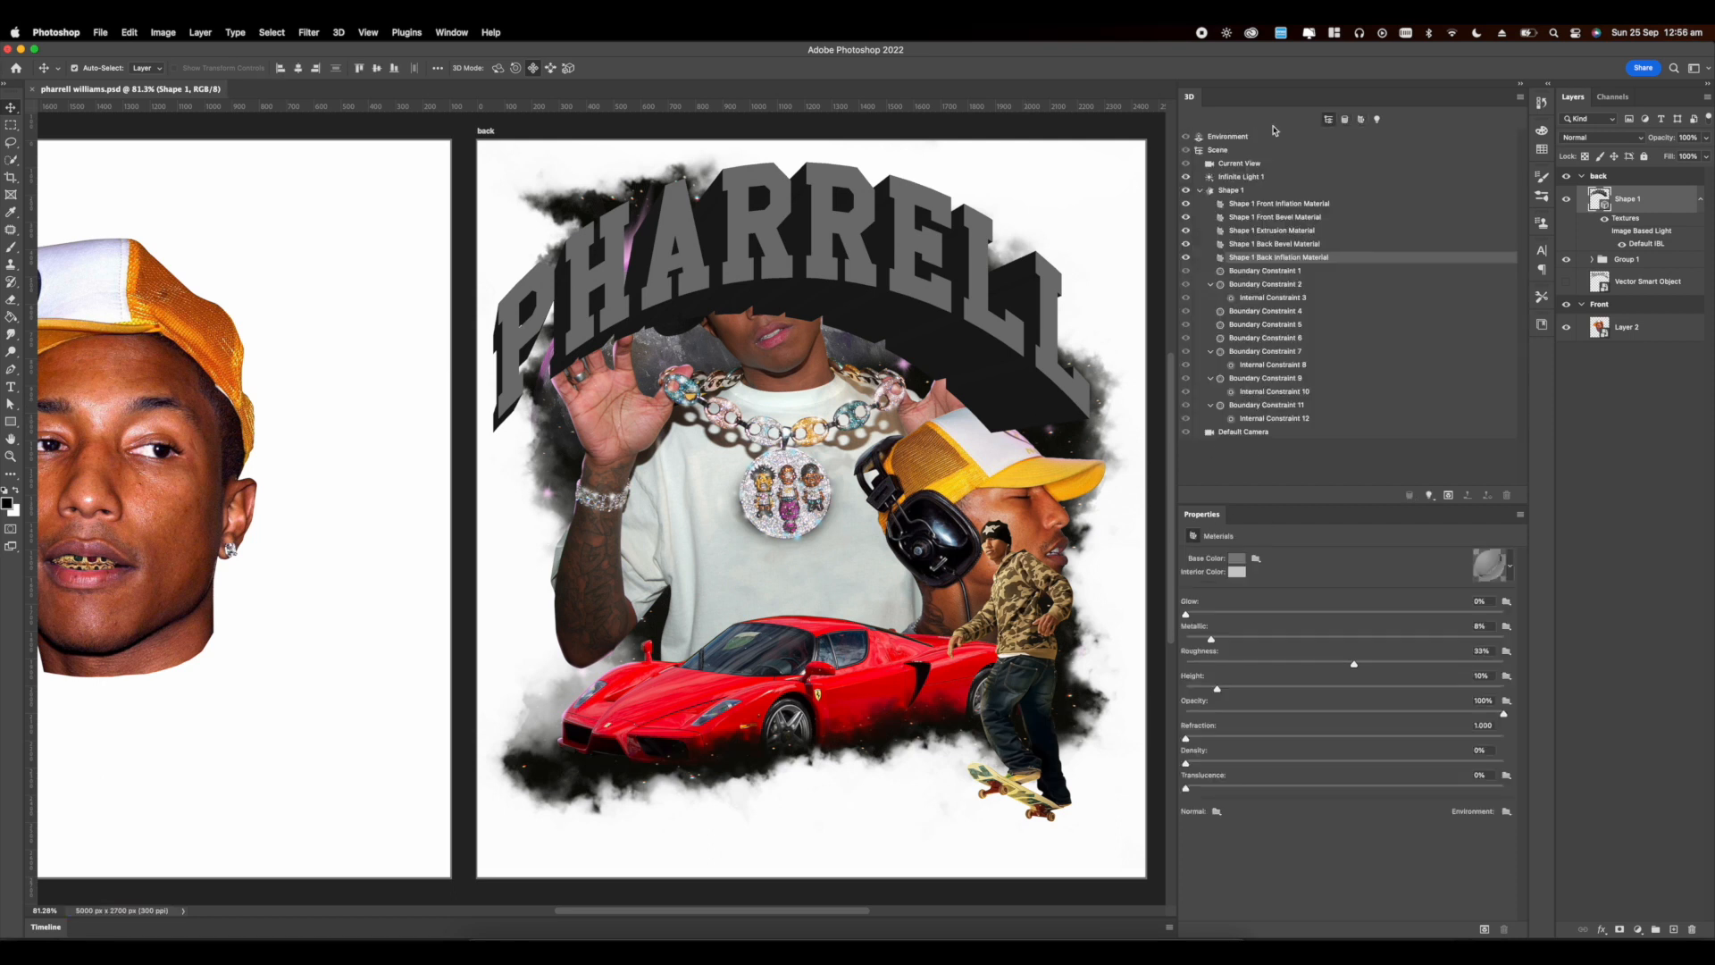
left_click(1220, 611)
left_click(1183, 655)
left_click(1219, 611)
left_click(1219, 612)
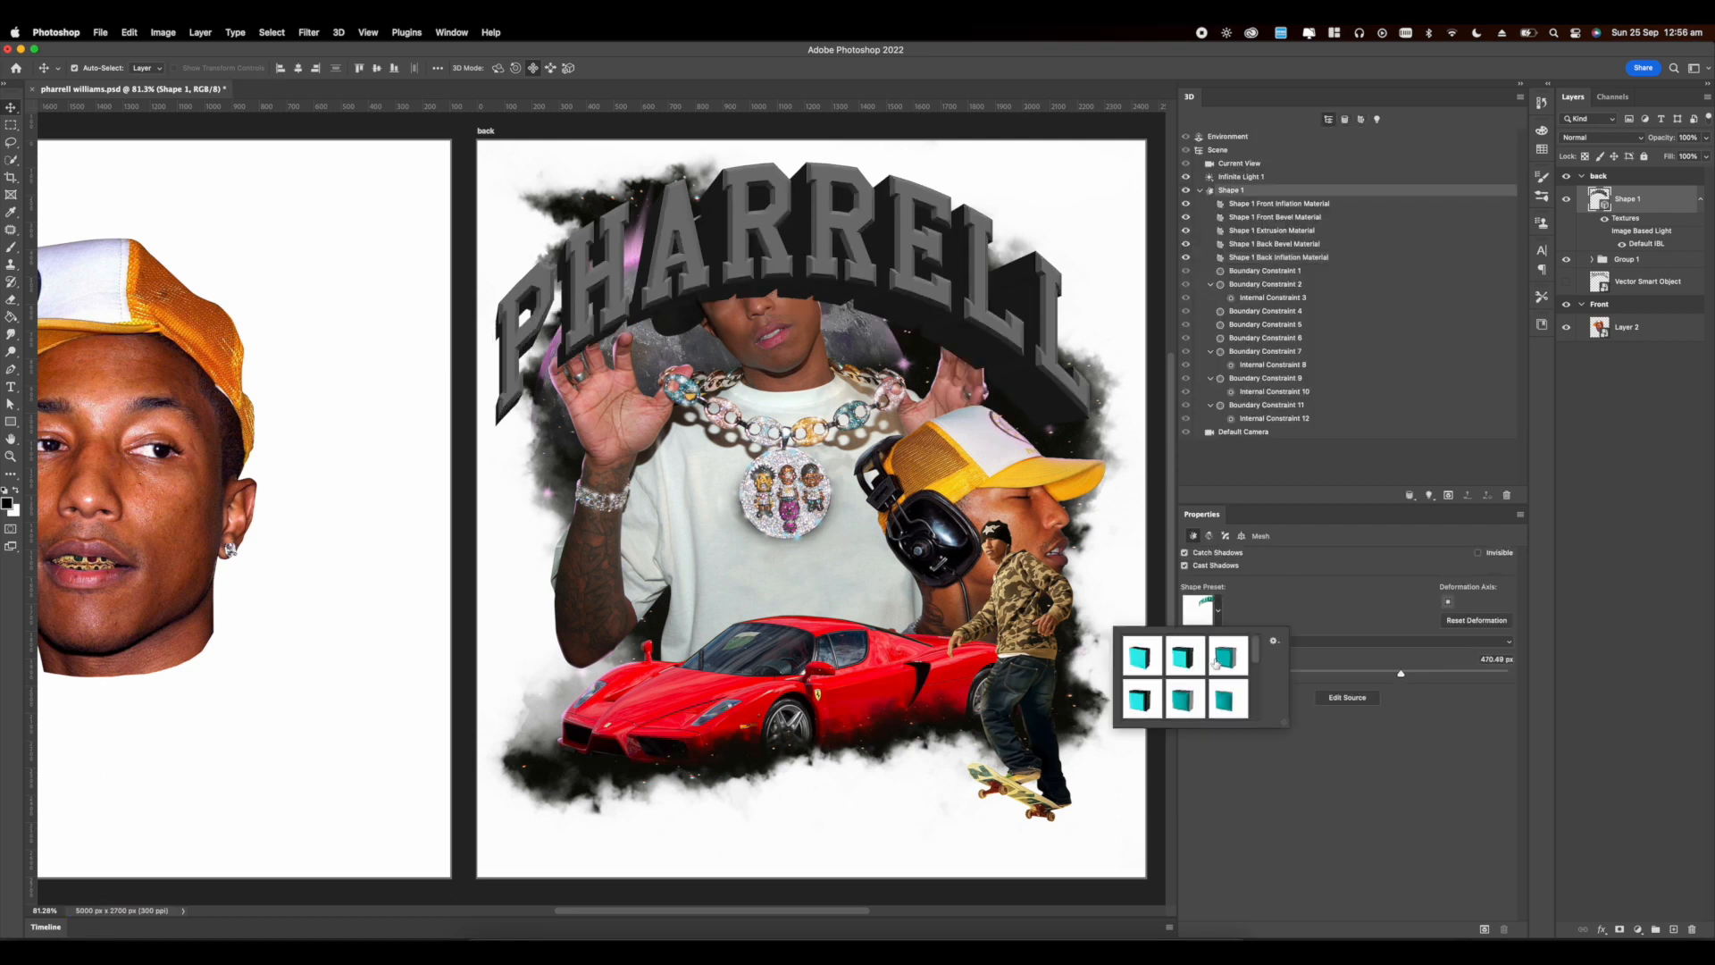
left_click(1194, 696)
left_click(1311, 728)
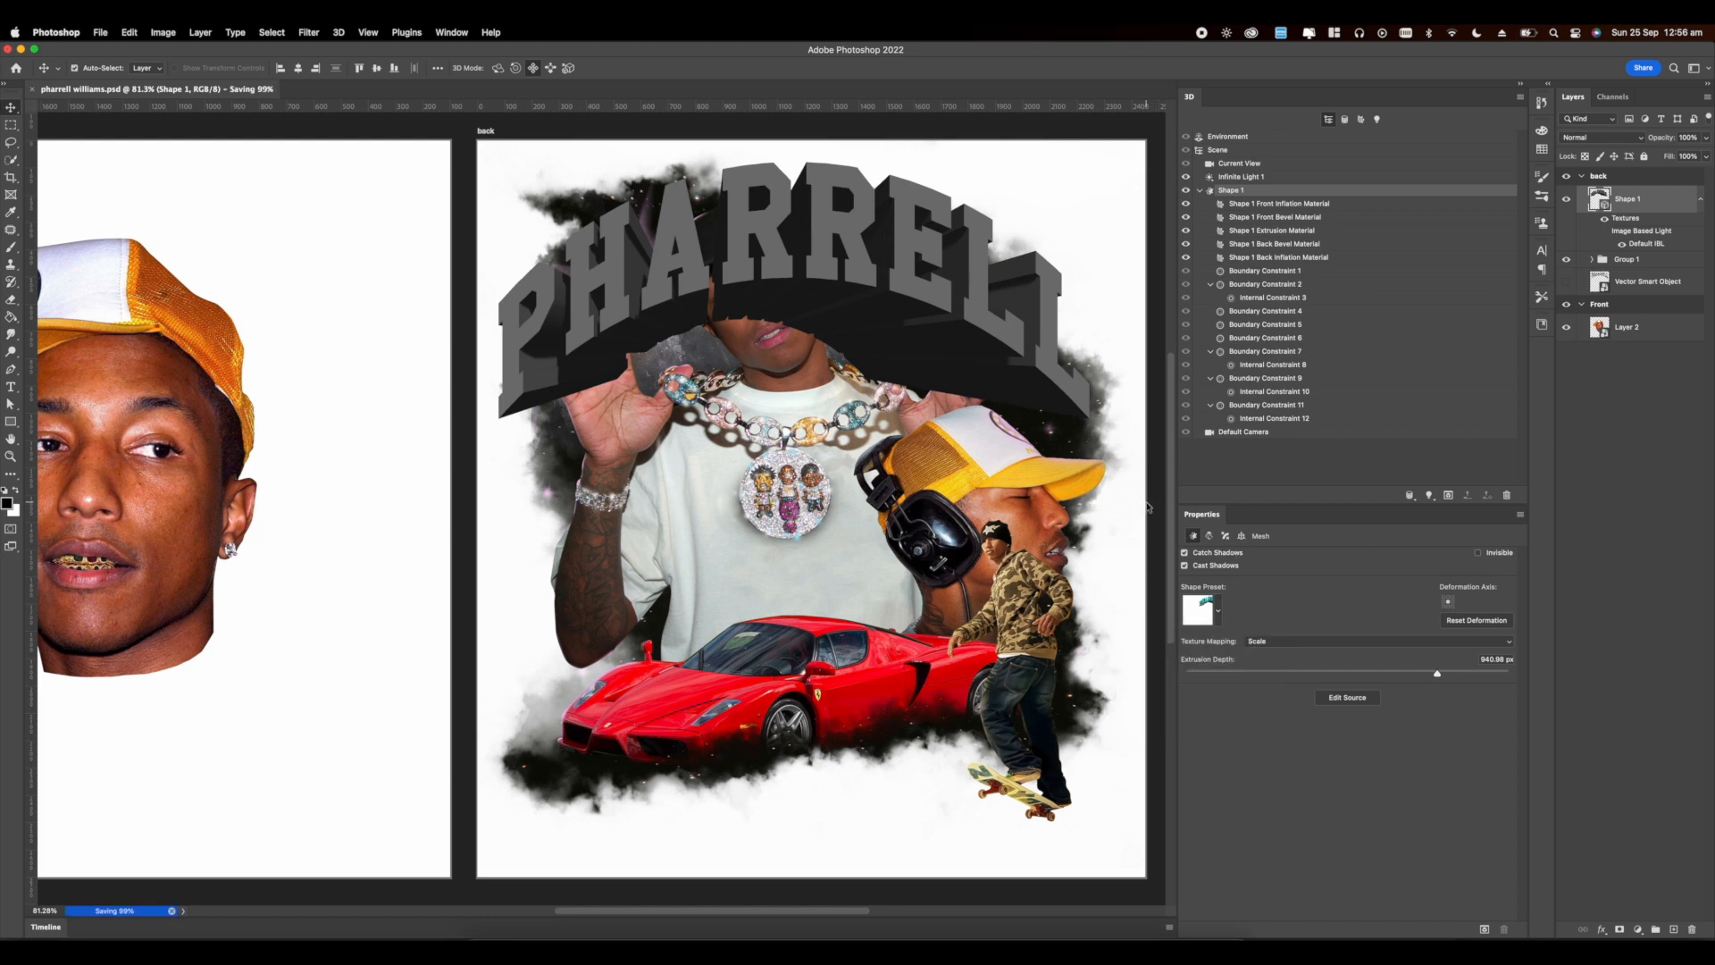
Step: Set the 3D lettering's front cap bevel width to 22%
left_click(1219, 611)
left_click(1226, 537)
left_click(1226, 537)
left_click(1216, 605)
left_click_drag(1242, 622, 1227, 623)
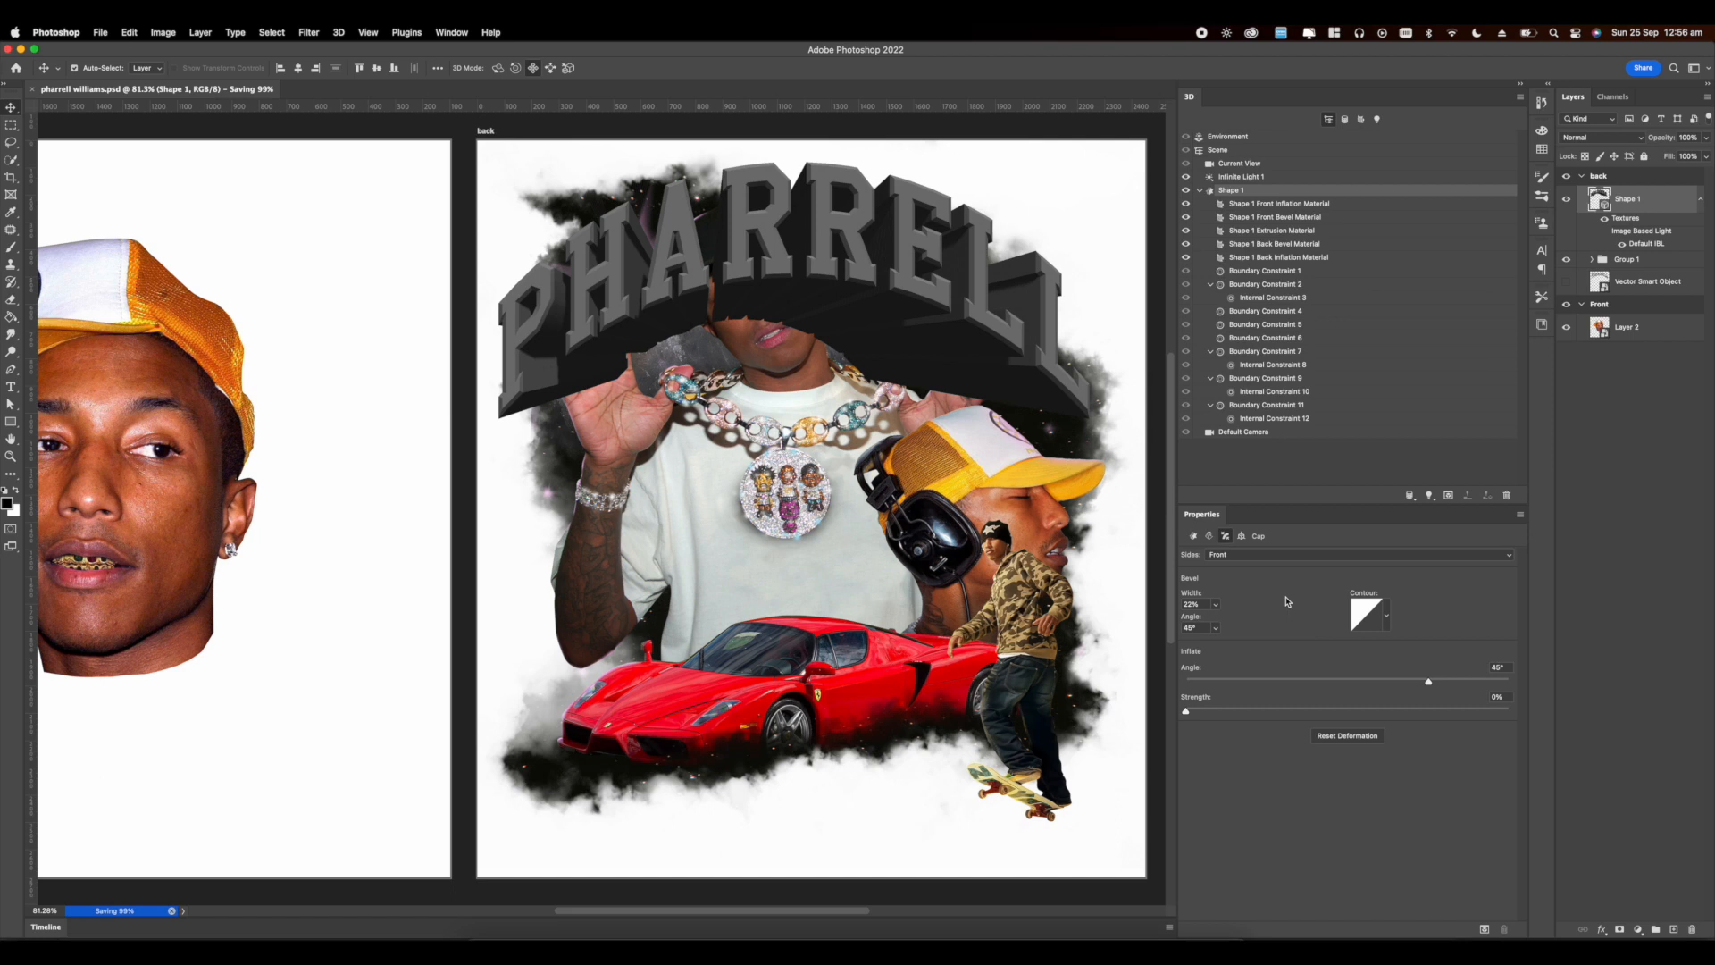
Step: Set the base color of the front inflation, front bevel and extrusion materials to light gray (RGB 183, 183, 183) and save the document
left_click(1263, 206)
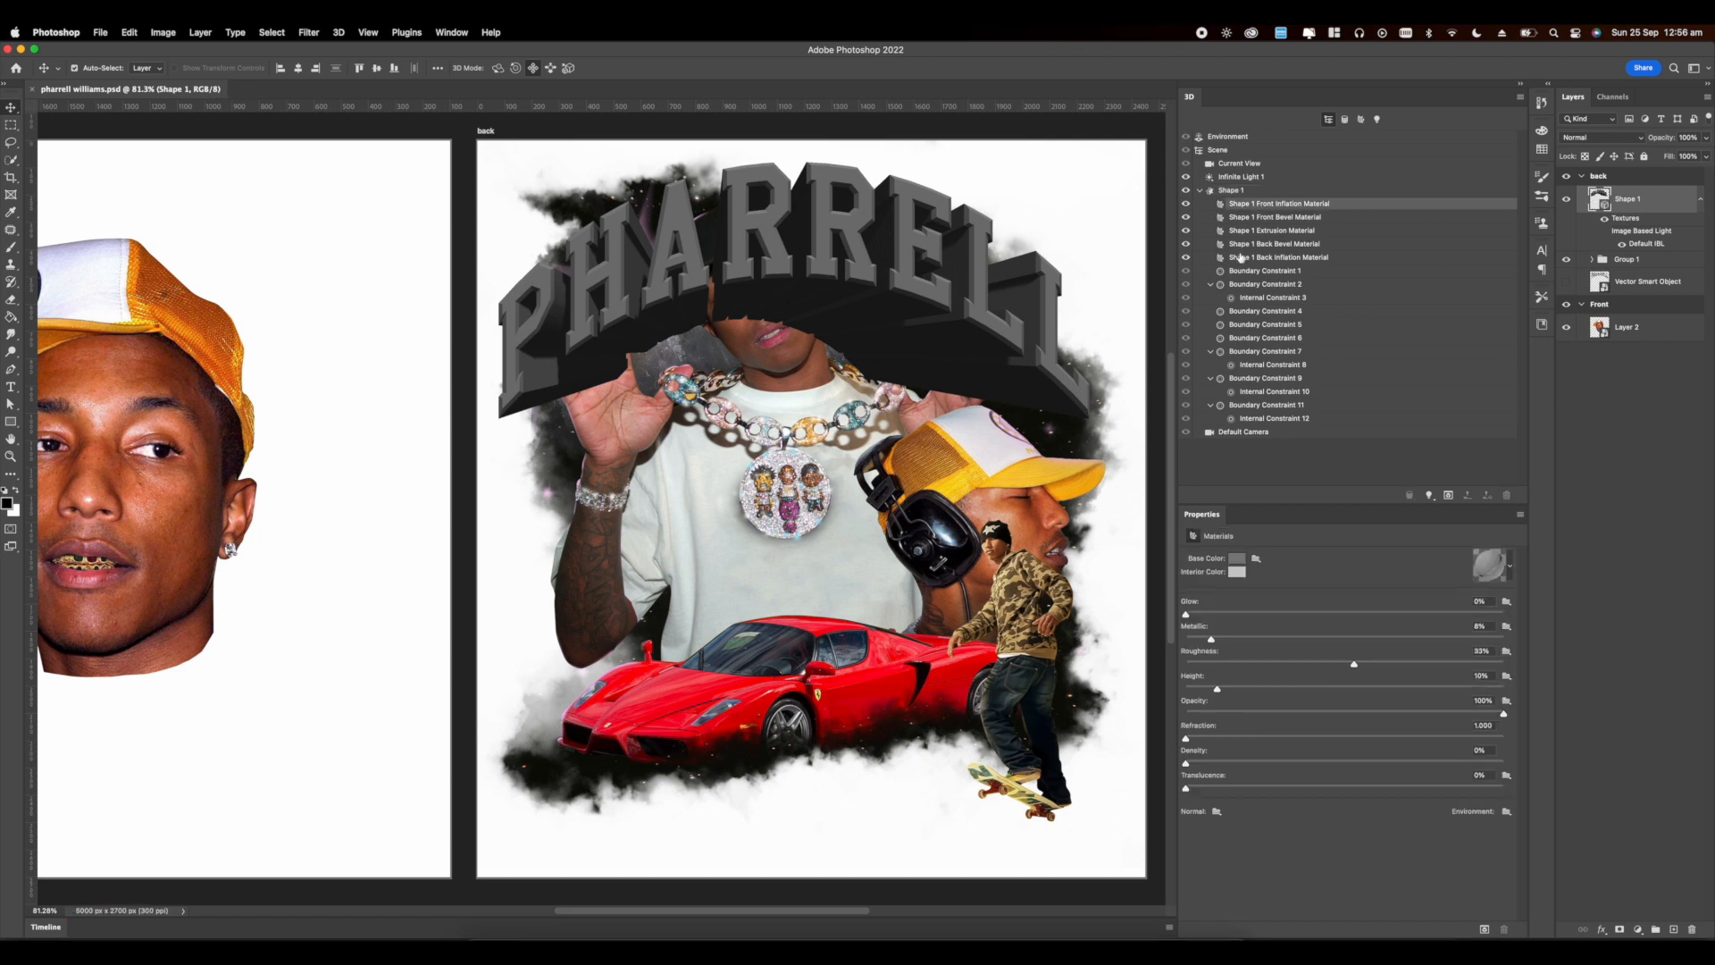
left_click(1250, 233, "shift")
left_click(1234, 559)
left_click(805, 804)
left_click(1033, 593)
key("super+s")
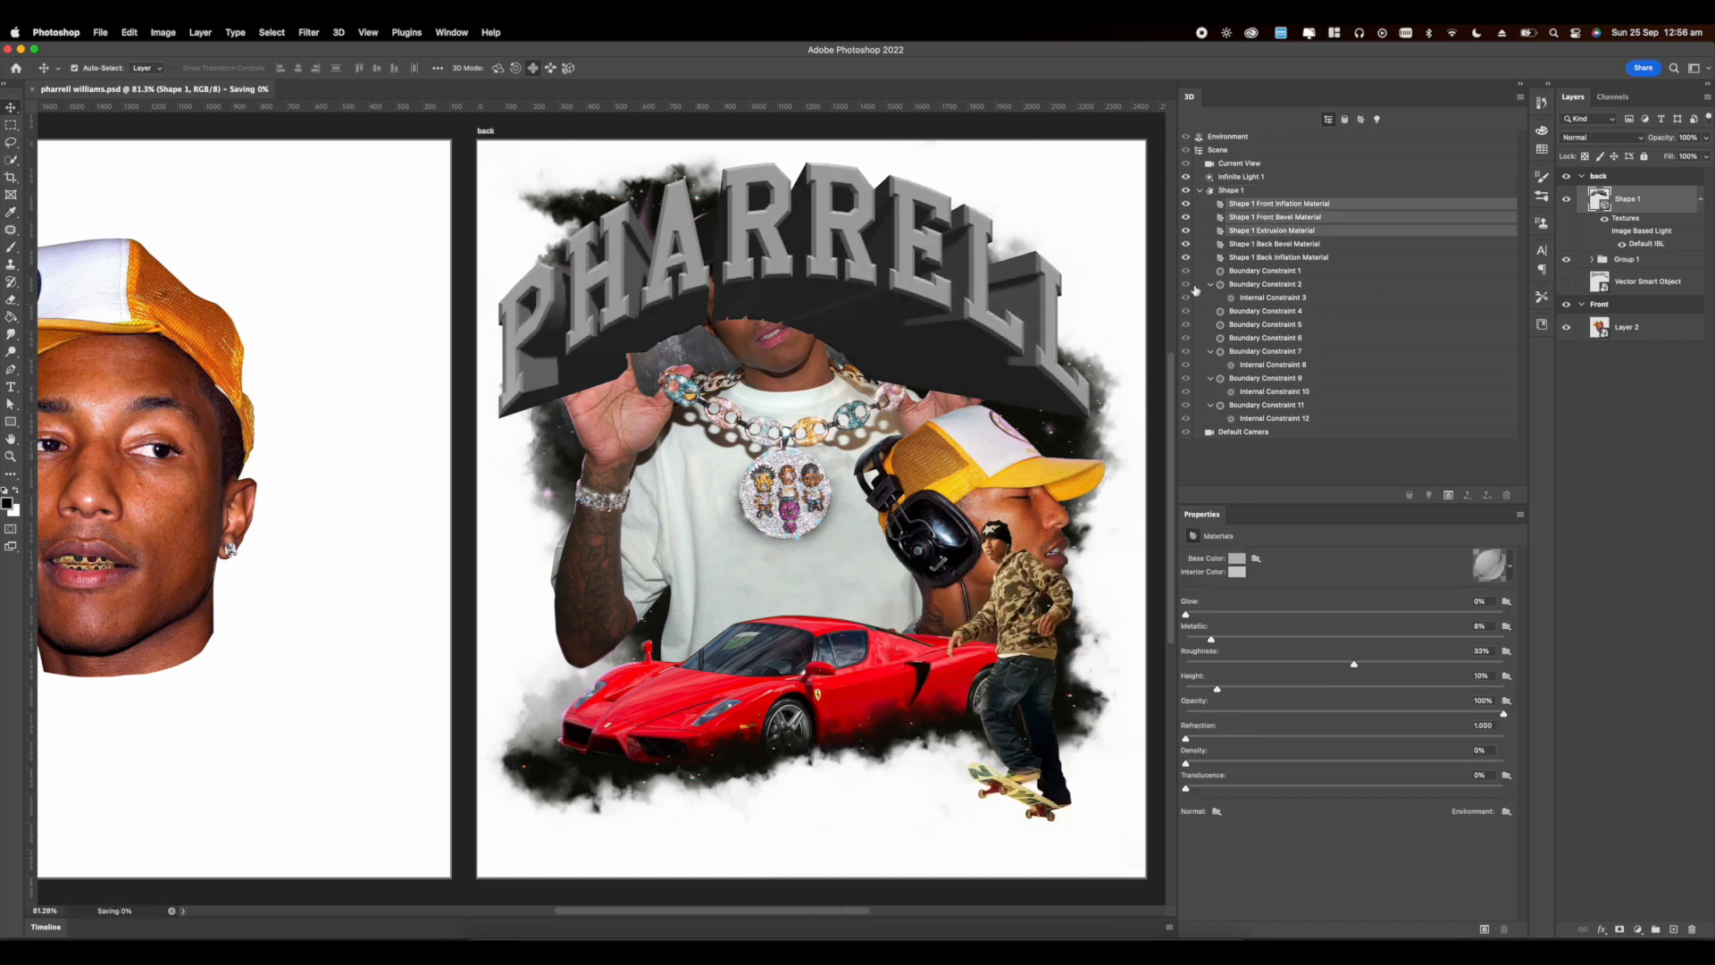
Step: Lighten the front inflation material's gray base color, leaving the extrusion material selected
left_click(1251, 206)
left_click(1236, 559)
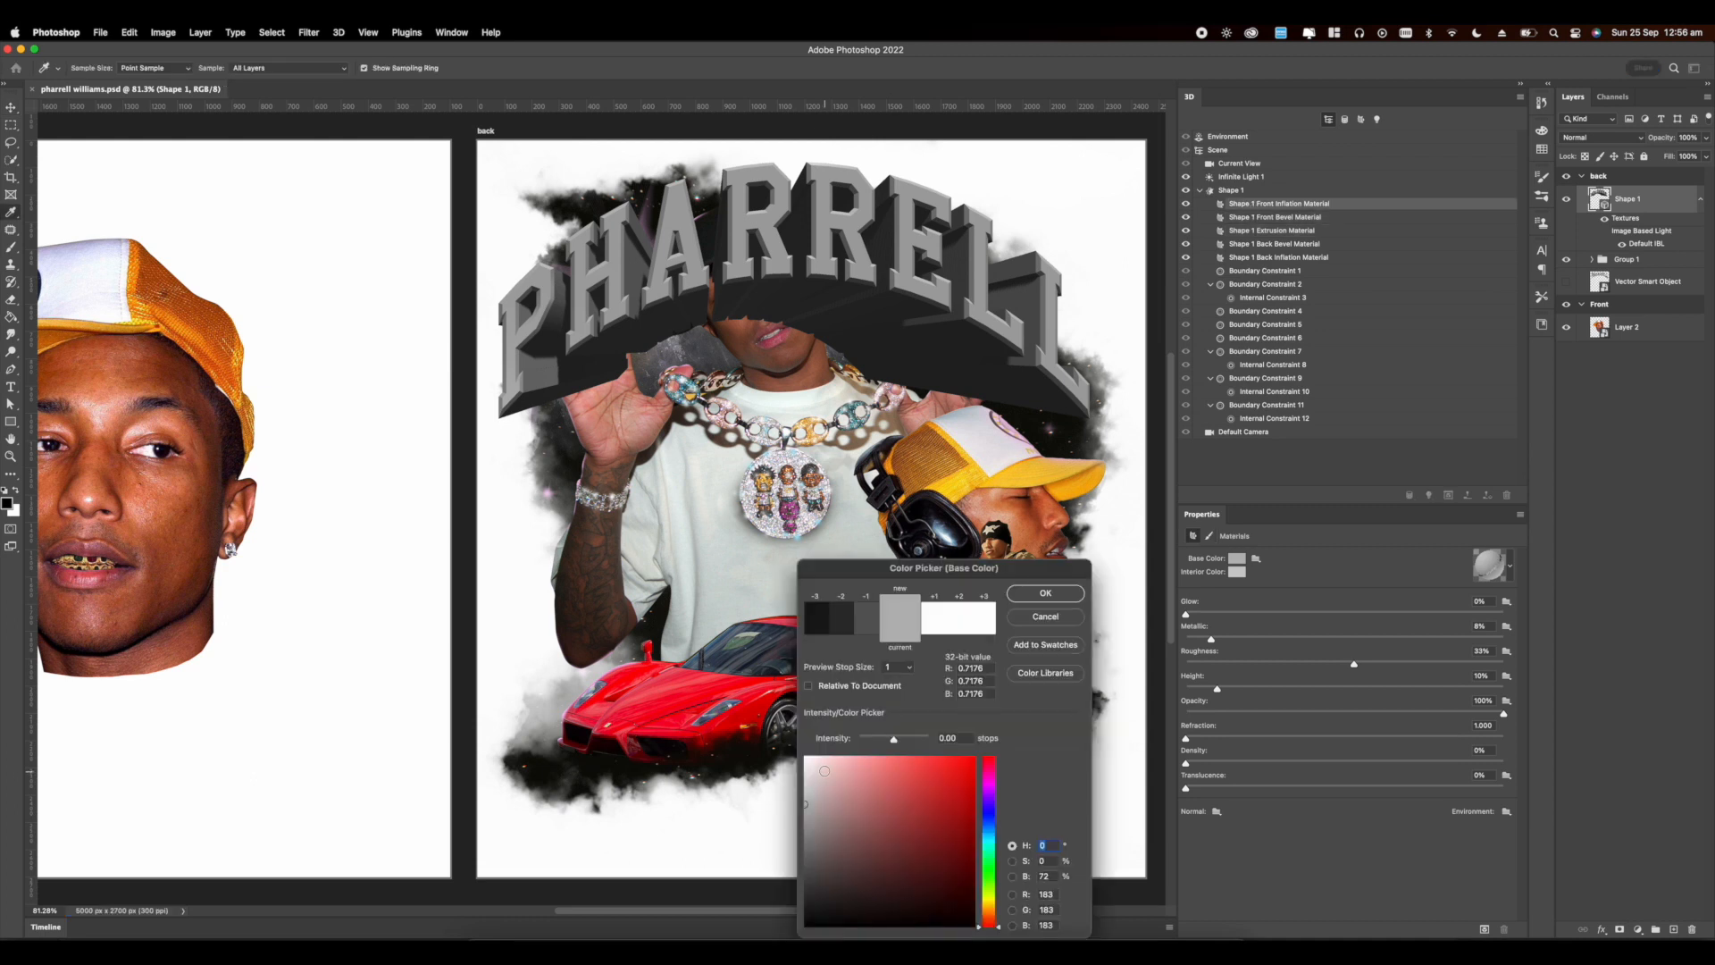
left_click(1044, 592)
left_click(1235, 231)
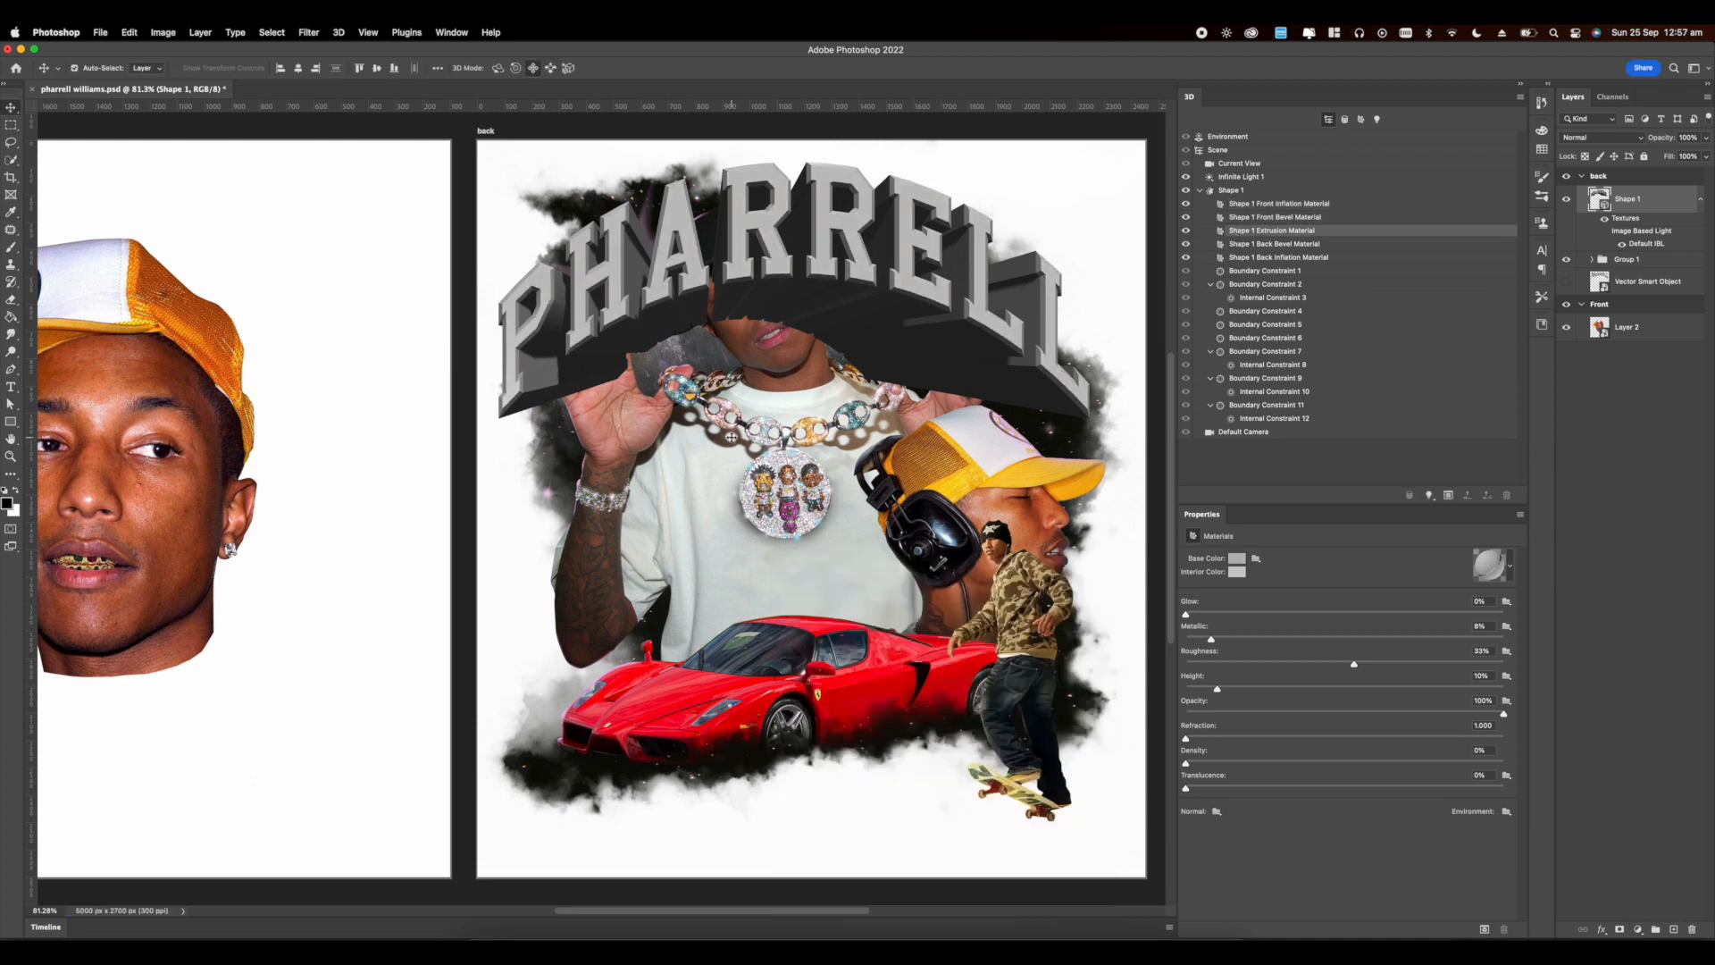
scroll(731, 437, "down", 1)
left_click(1277, 204)
left_click(1236, 558)
left_click(861, 755)
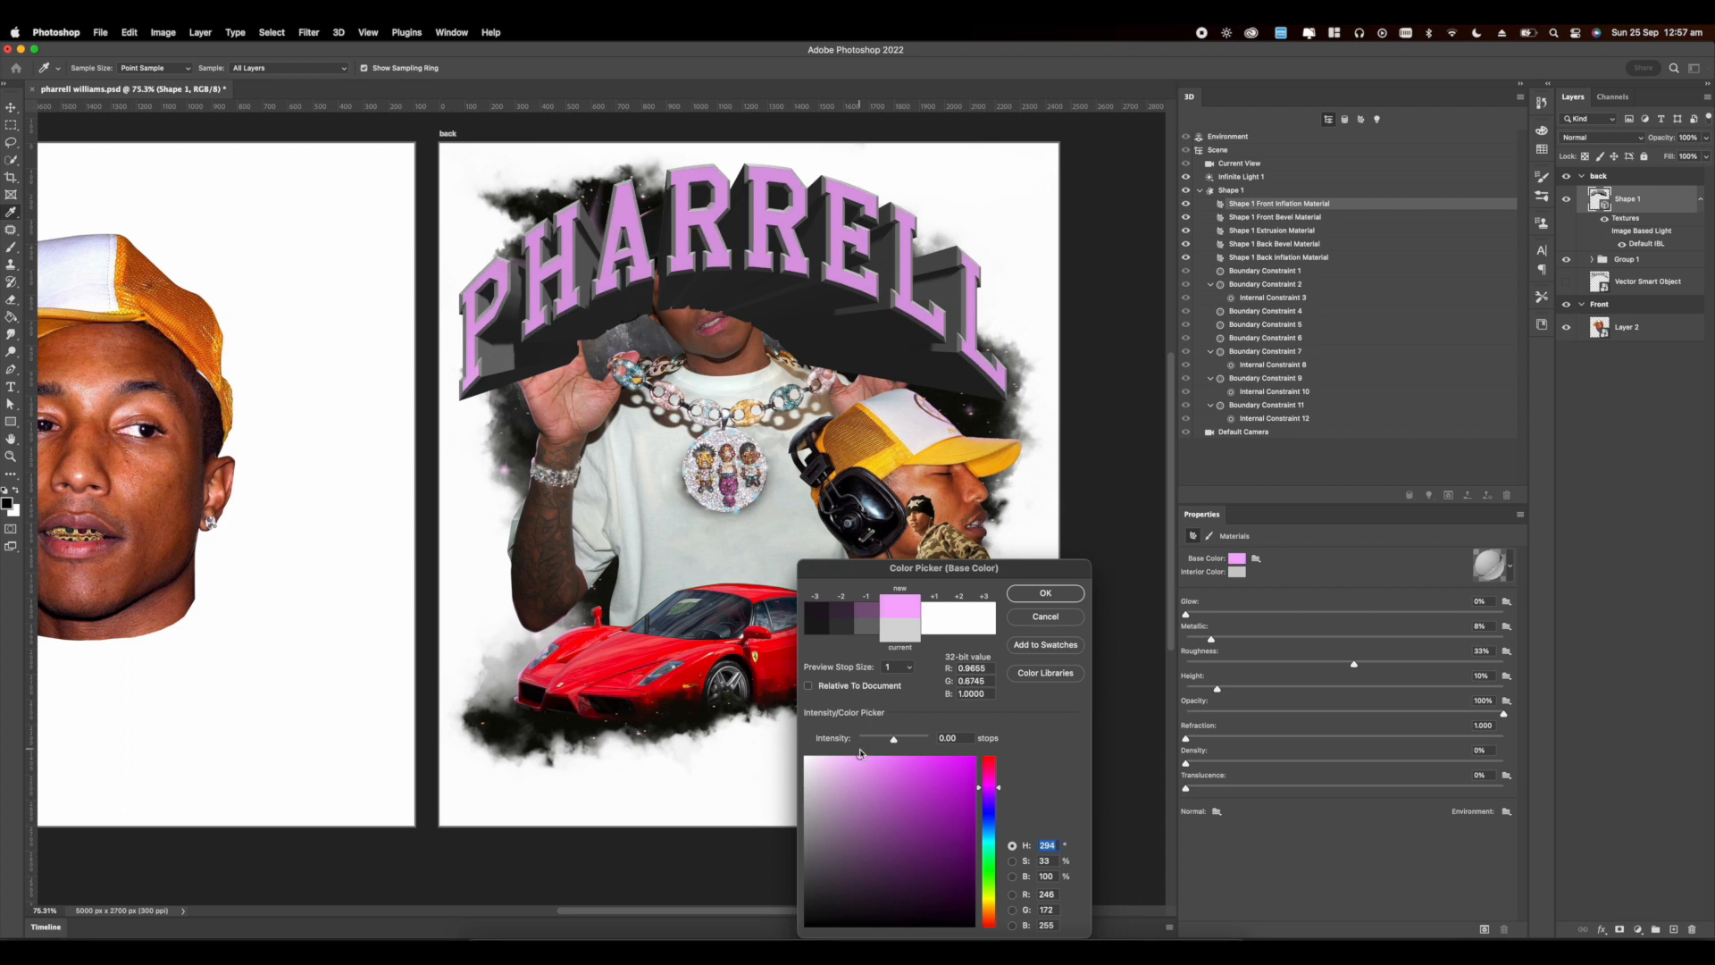
left_click(1043, 616)
Step: Set the base color of the front inflation, front bevel and extrusion materials to light purple (RGB 208, 156, 208)
left_click(1268, 231, "shift")
left_click(1236, 558)
left_click(989, 788)
left_click(886, 764)
left_click_drag(886, 765, 861, 763)
left_click(969, 410)
left_click(713, 637)
left_click(726, 483)
left_click(711, 326)
left_click(532, 465)
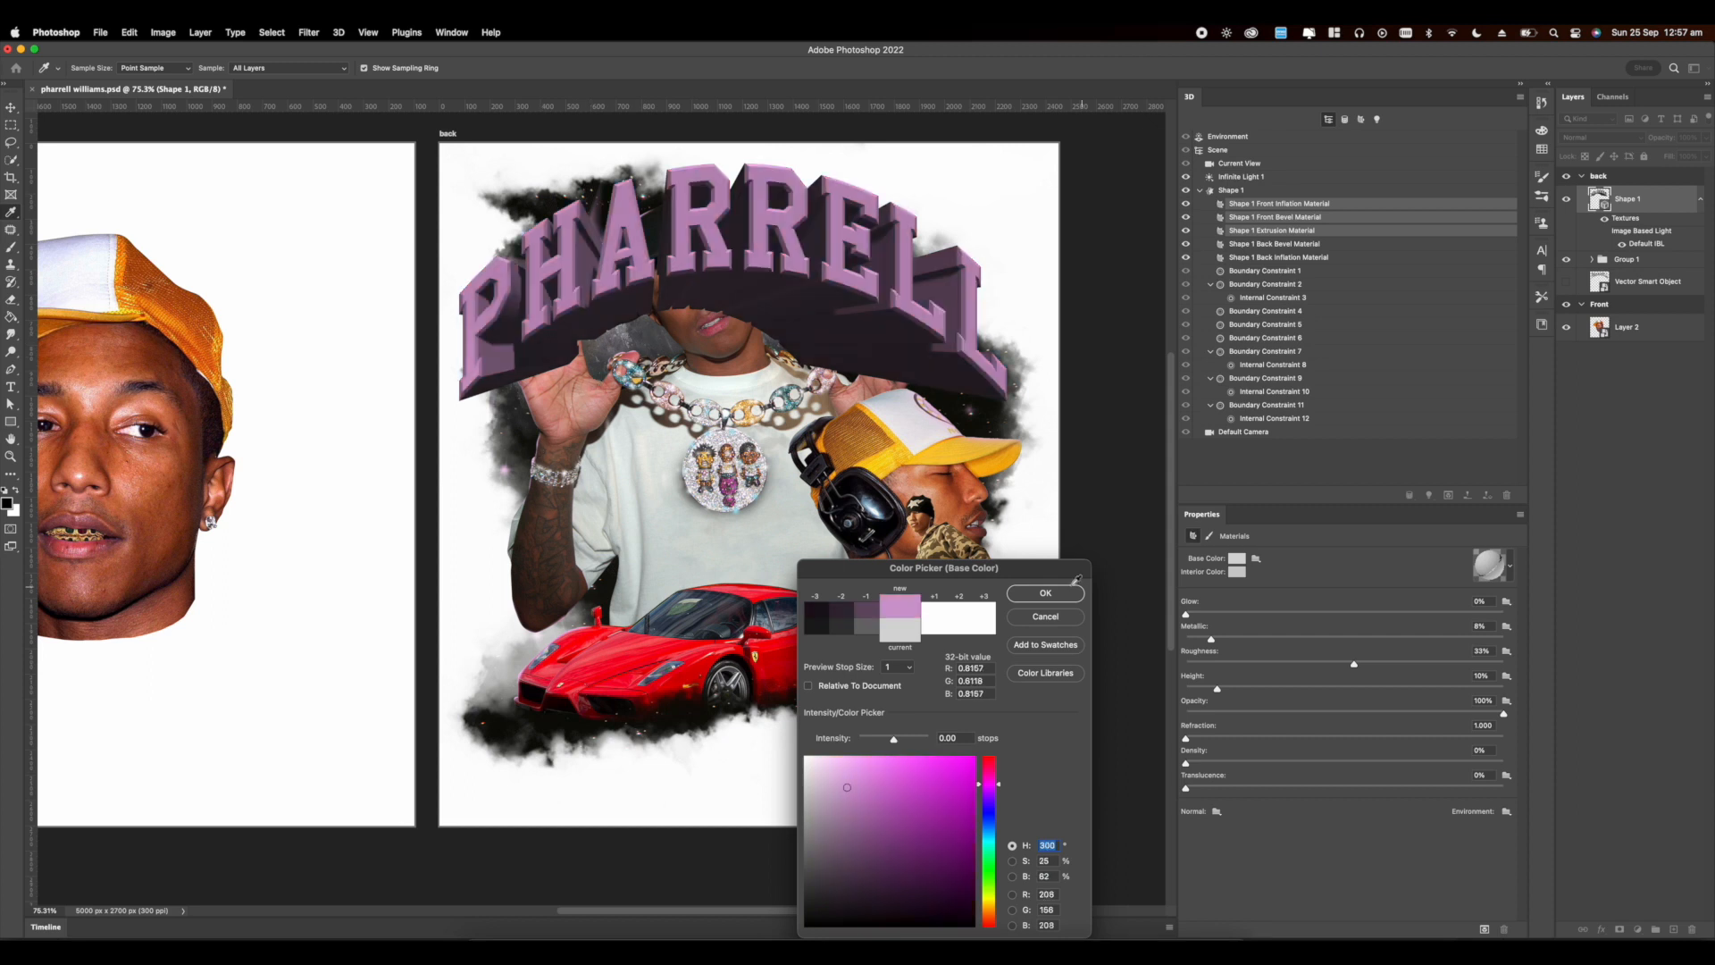
left_click(1067, 591)
Step: Give the 3D lettering's front bevel material alone a much paler purple base color
left_click(1245, 218)
left_click(1245, 230, "shift")
left_click(1246, 218)
left_click(1237, 559)
left_click(826, 762)
left_click(1064, 591)
Step: Darken the extrusion material's base color to a deeper purple and save the document
left_click(1245, 231)
left_click(1236, 558)
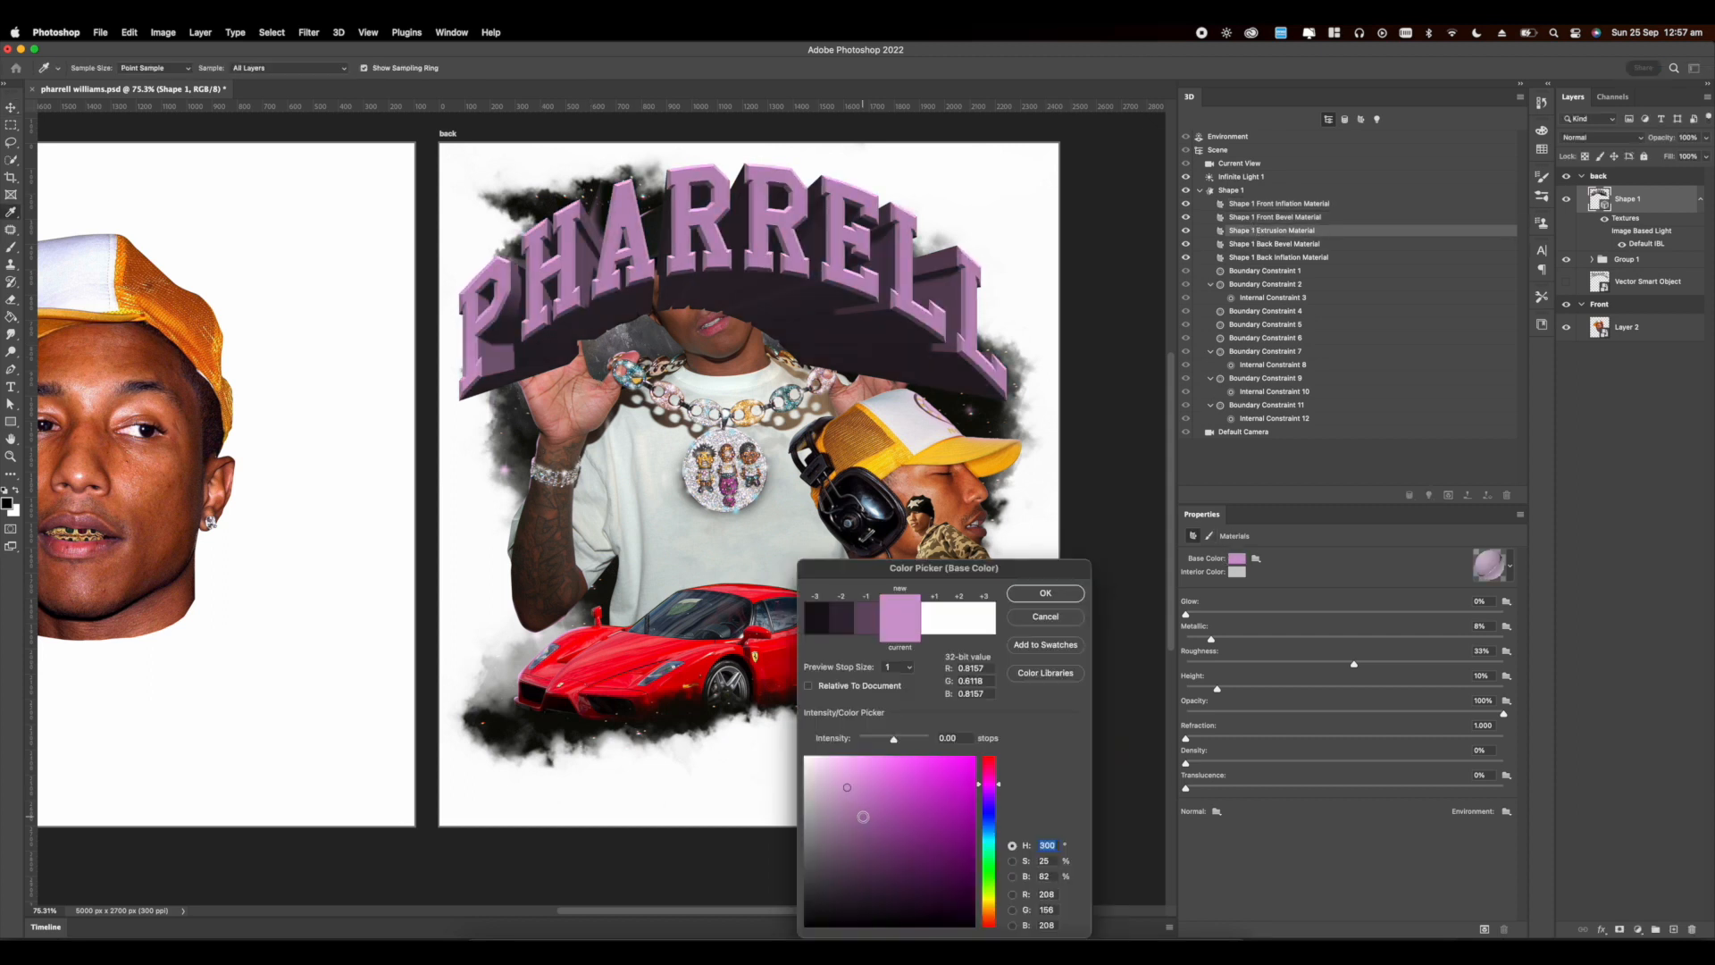
left_click(865, 814)
left_click(1043, 590)
key("super+s")
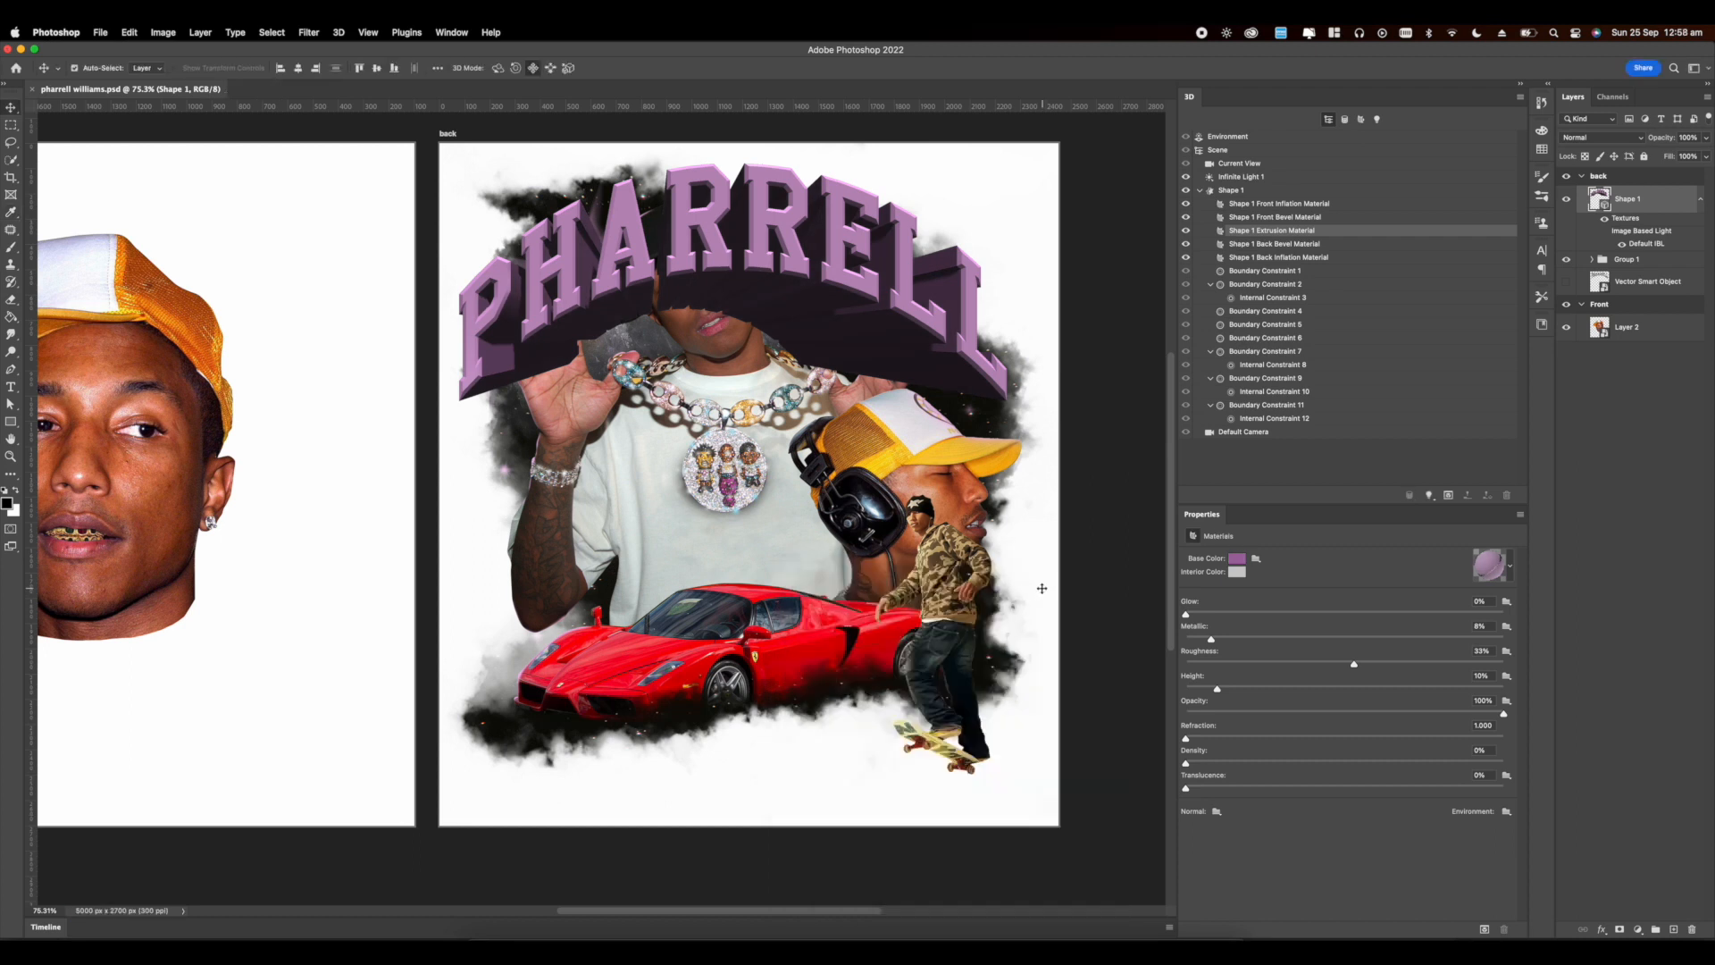
Step: Create a new white 2000 × 2000 px image-based light texture for the 3D environment
left_click(1377, 119)
left_click(1227, 136)
left_click(1260, 572)
left_click(1290, 629)
left_click(1260, 572)
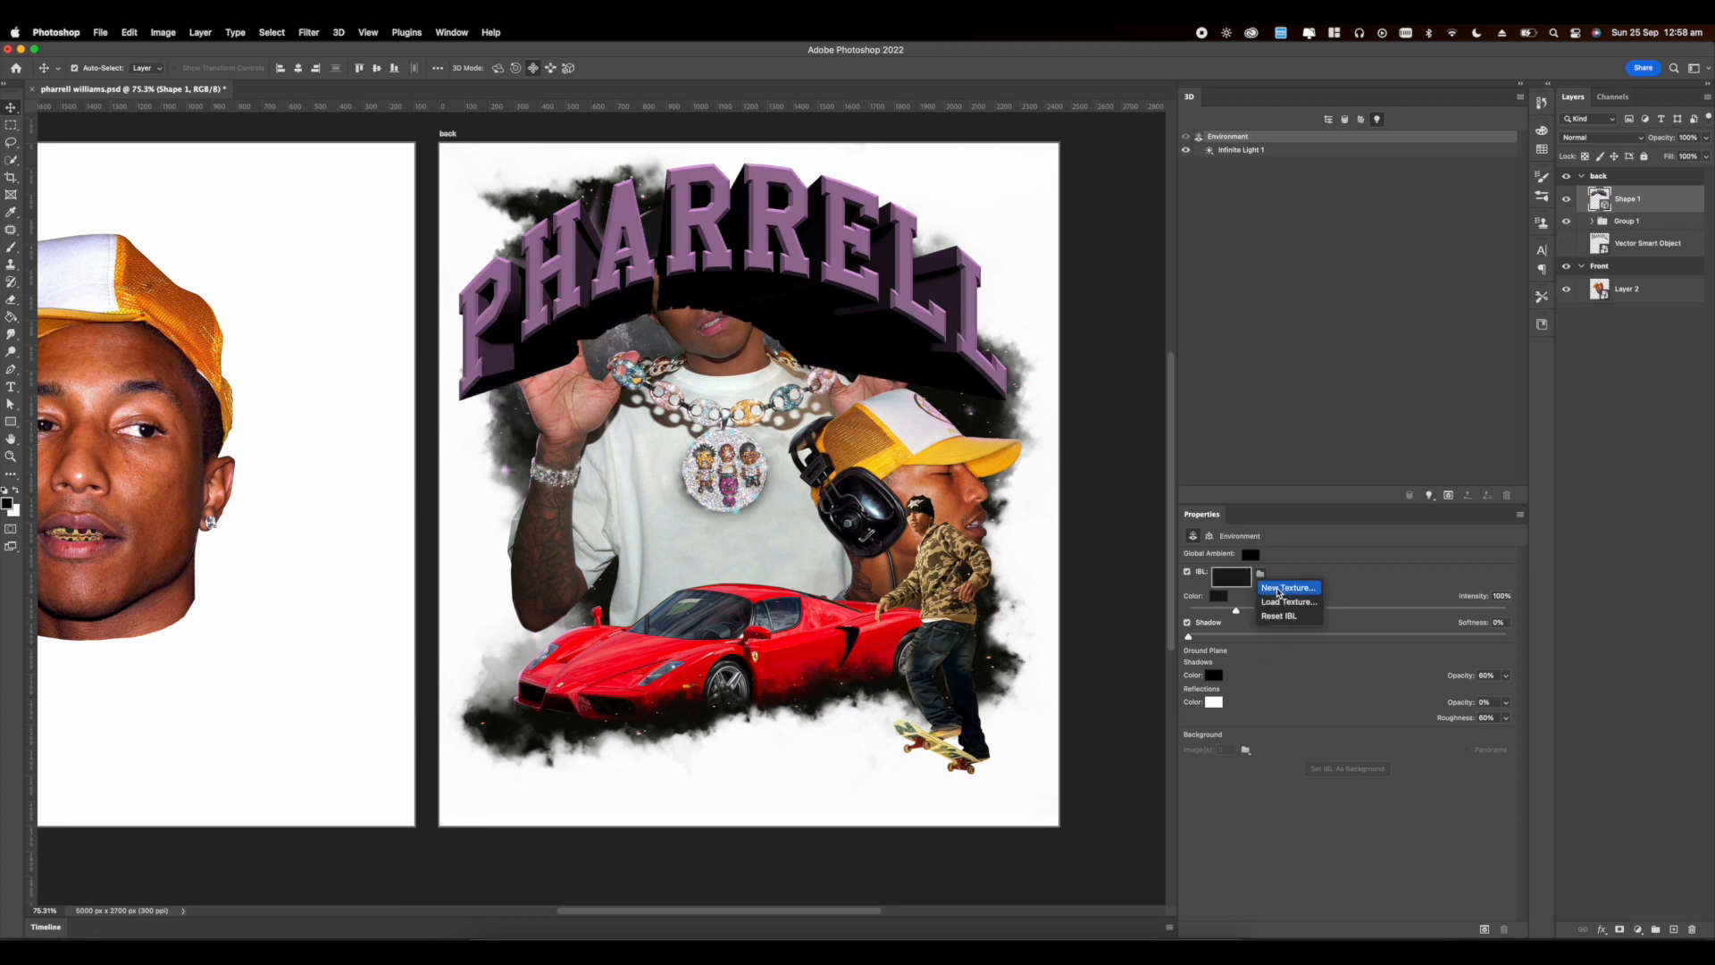
left_click(1288, 601)
type("2000")
key("Tab")
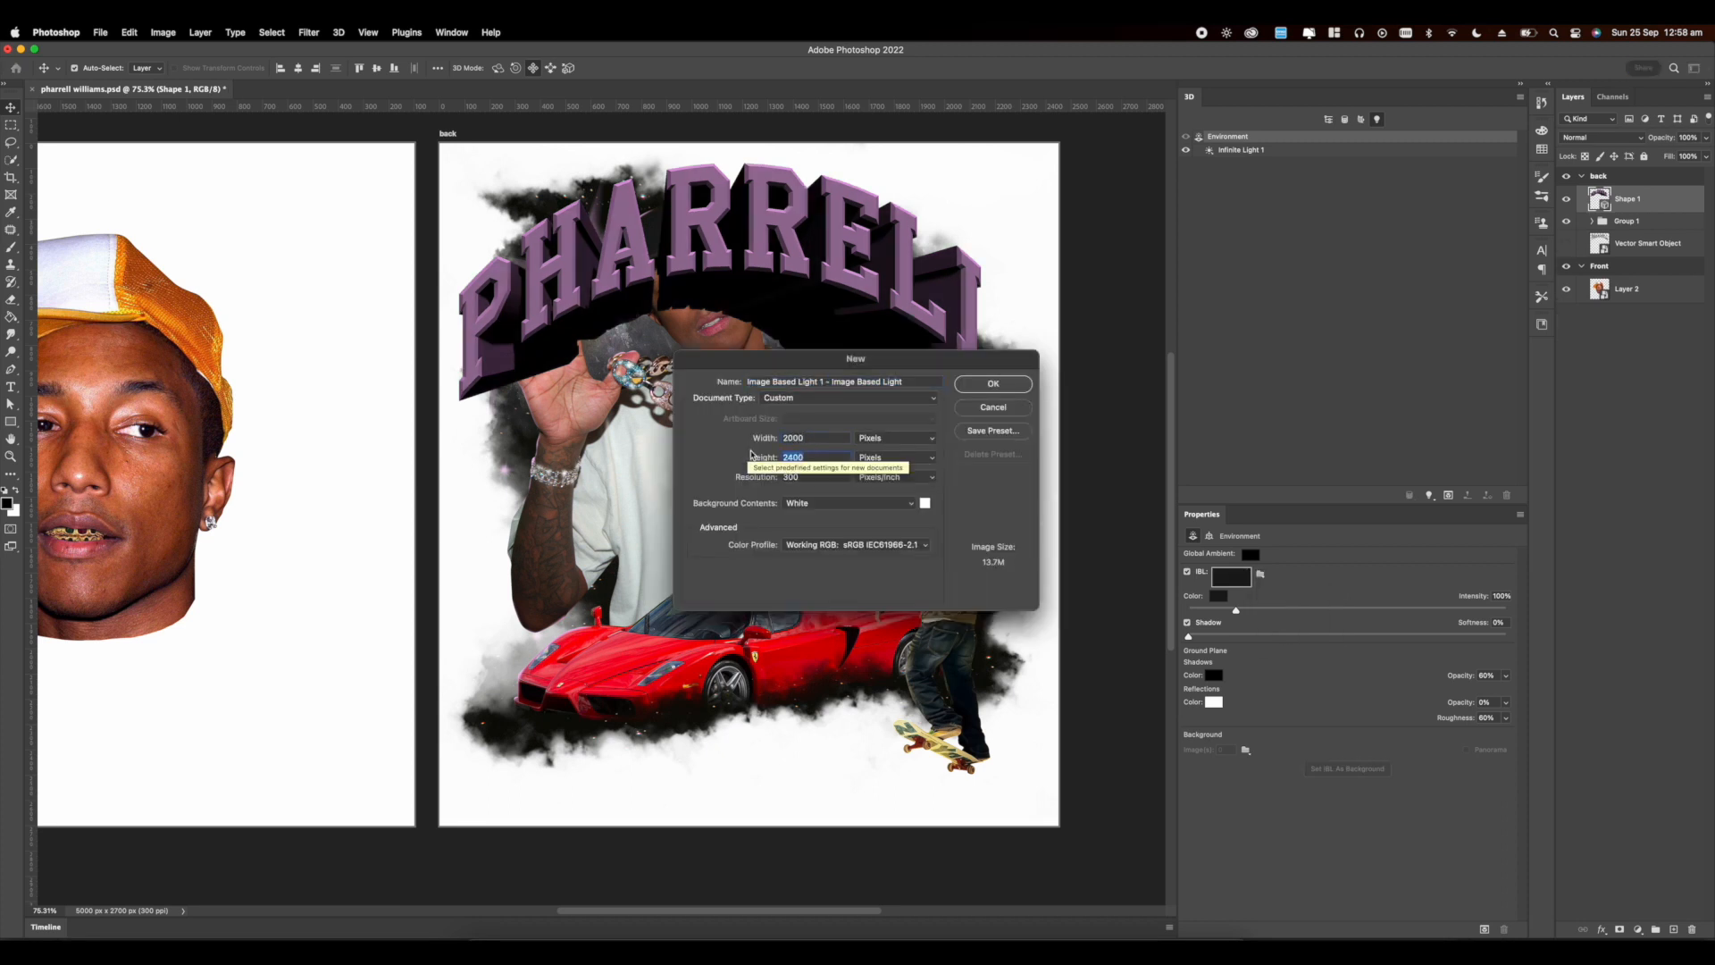
left_click(986, 383)
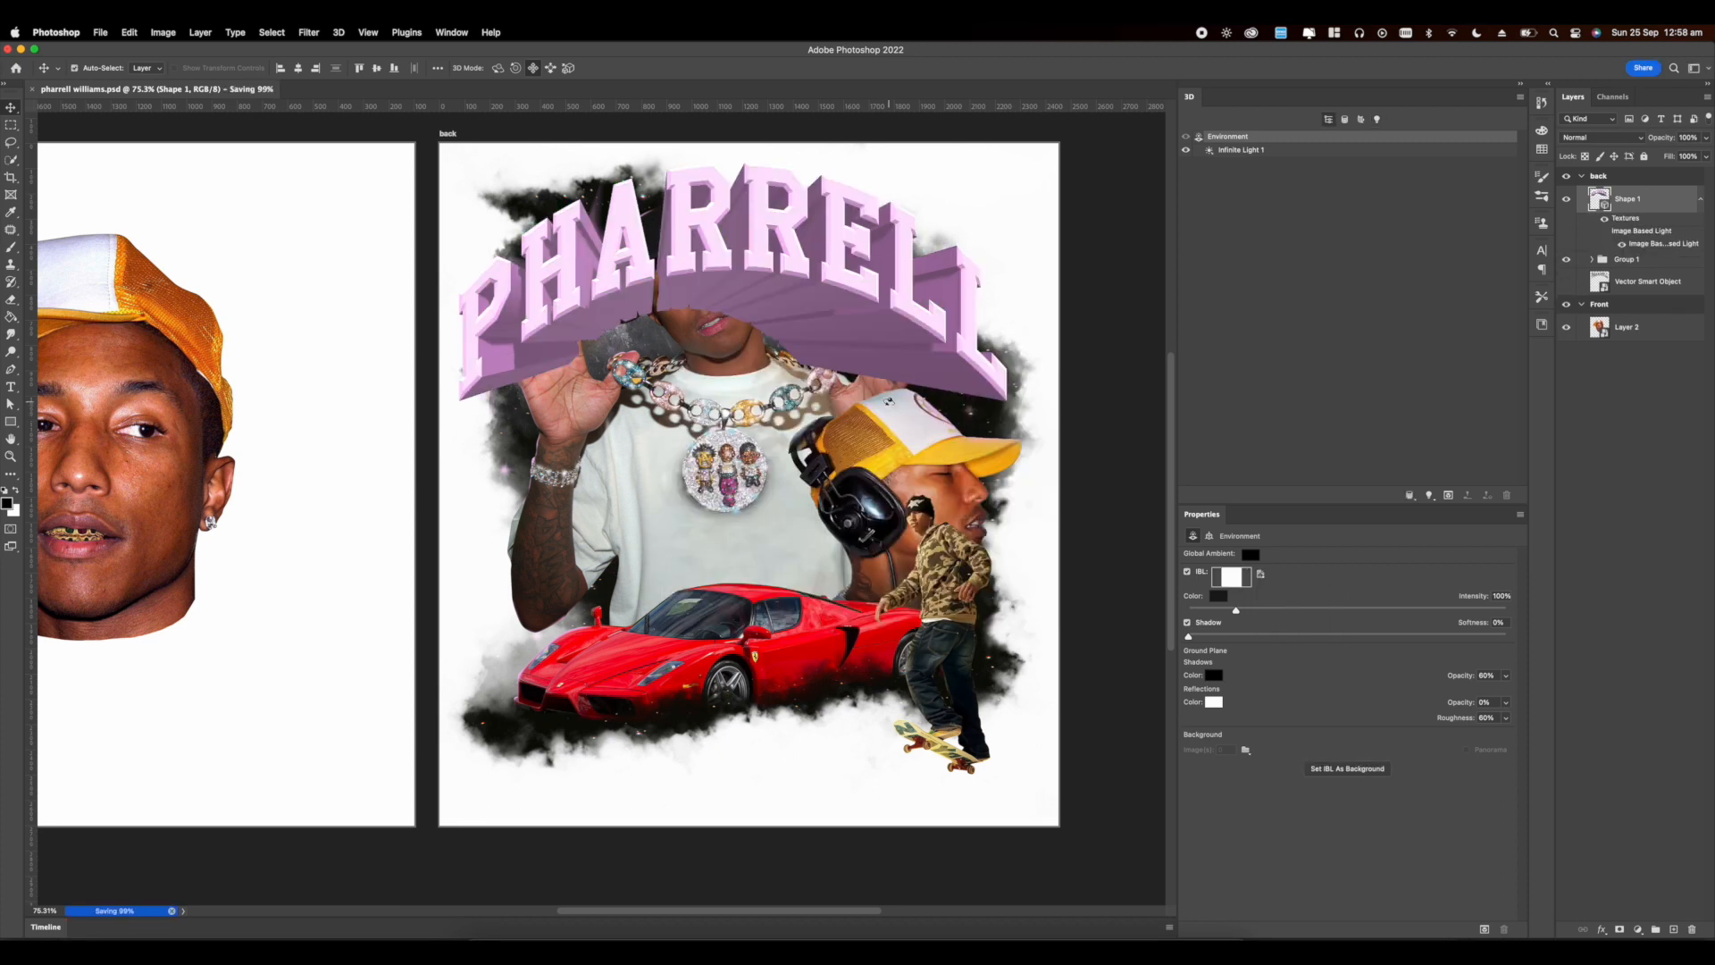
Step: Open the image-based light texture for editing and fill it with the Clouds render filter
left_click(1261, 572)
left_click(1287, 600)
left_click(309, 32)
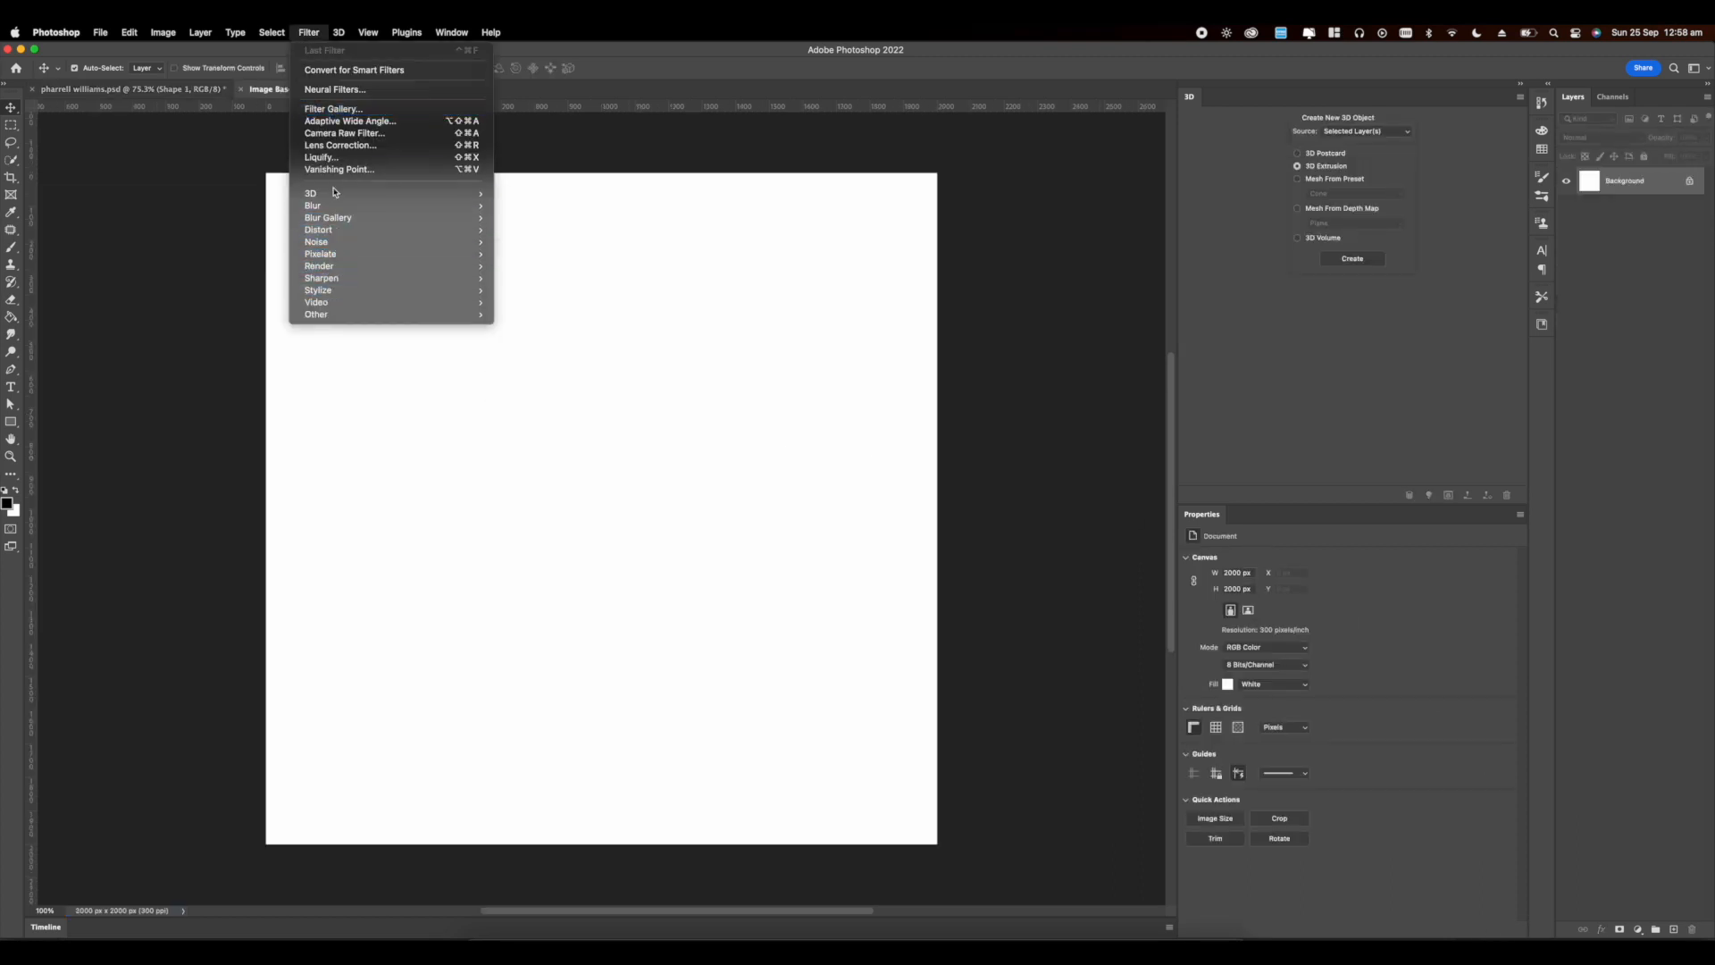
mouse_move(448, 265)
left_click(544, 311)
left_click(1637, 929)
left_click(1638, 877)
key("super+z")
Step: Darken the light texture with a Curves adjustment layer, close it and save the changes
left_click(1638, 929)
left_click(1653, 701)
left_click_drag(1374, 664, 1373, 716)
key("super+w")
scroll(805, 337, "up", 1)
key("super+s")
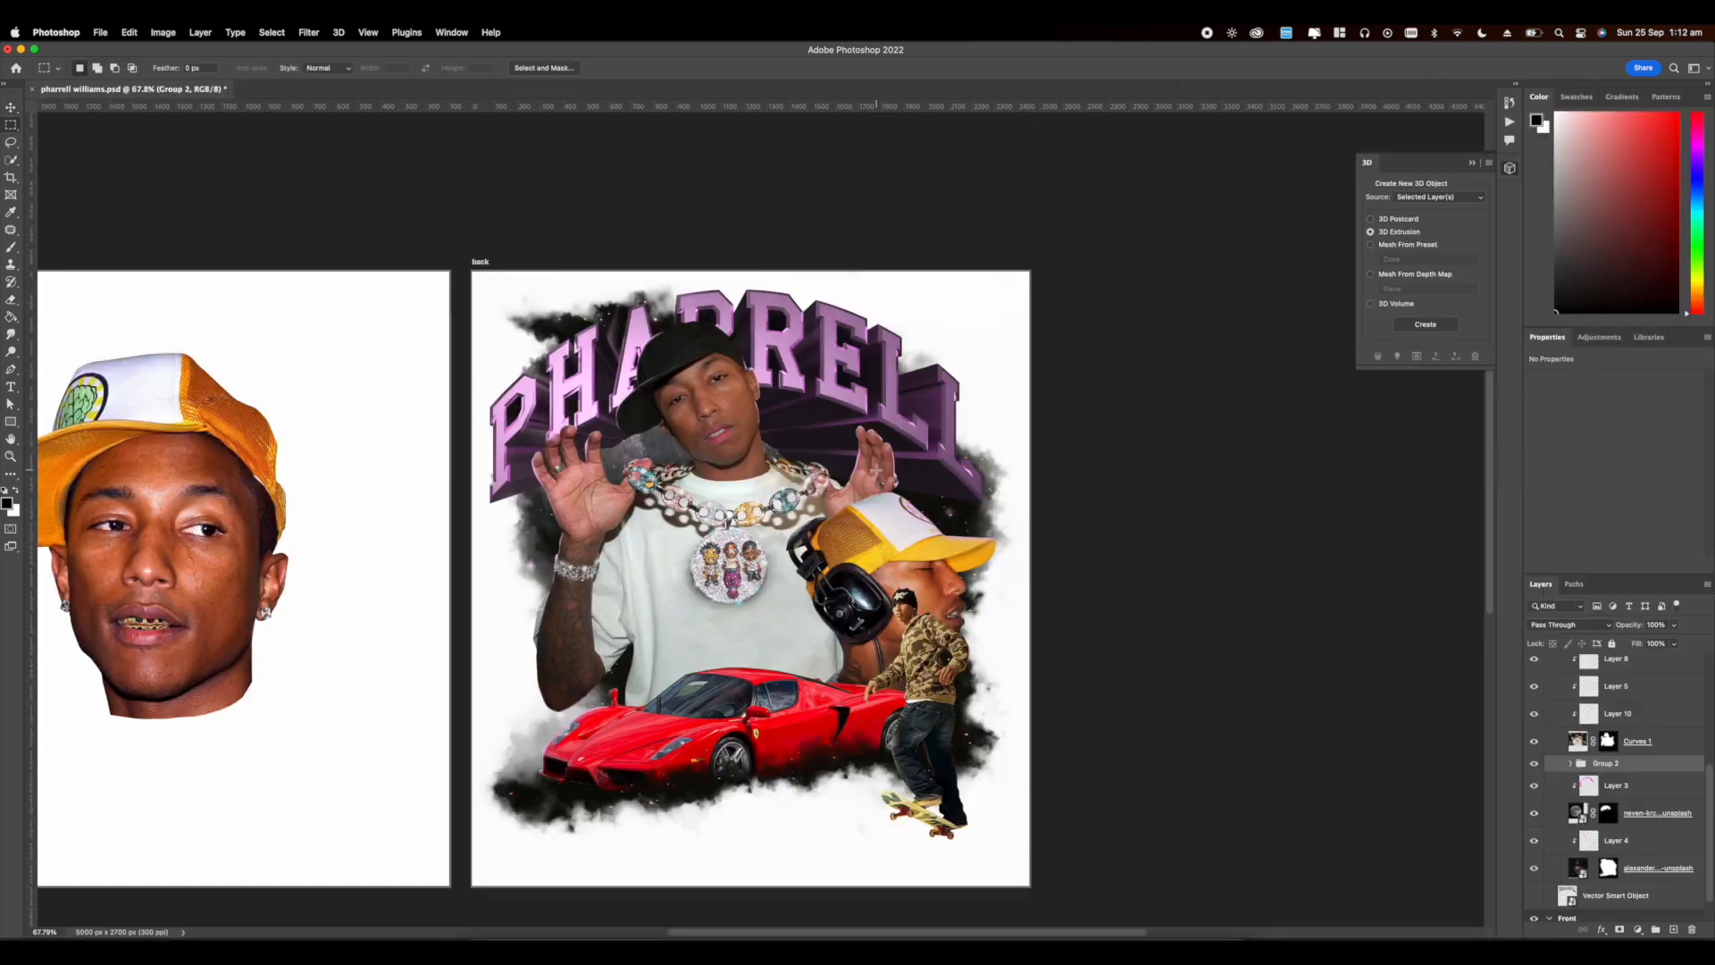
Step: Move the lettering's Group 2 below the moon layer, scale it to about 84% and shift it up on the back artboard
left_click_drag(1607, 767, 1562, 810)
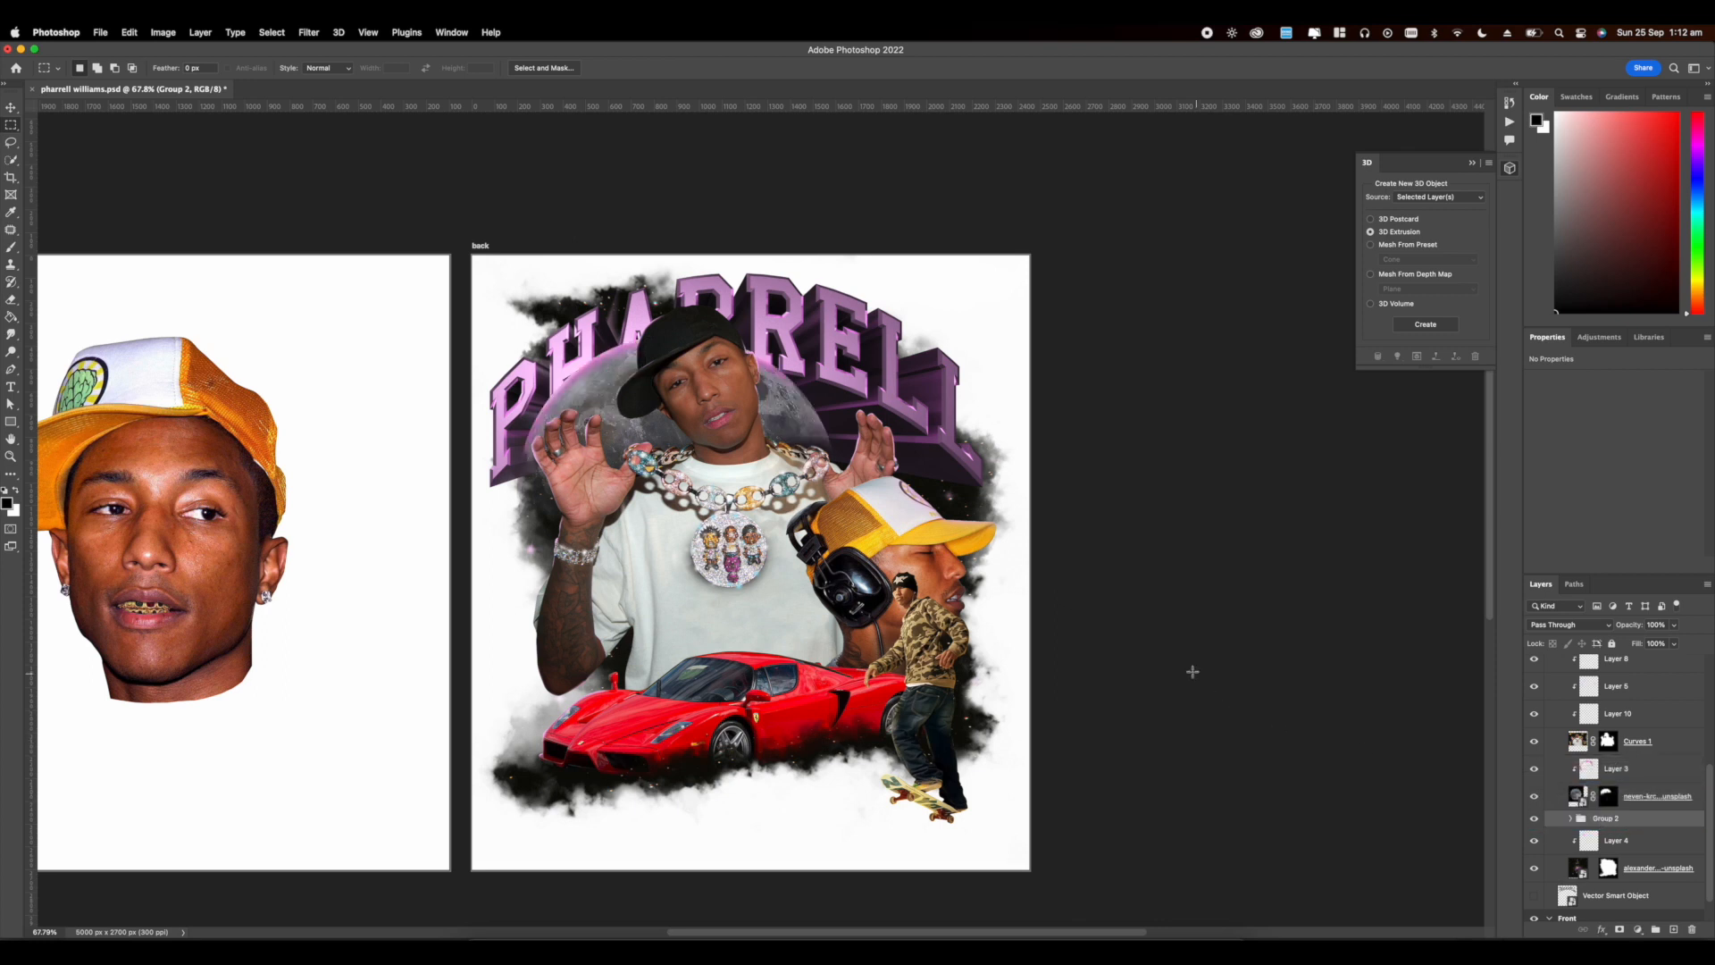
key("super+t")
left_click_drag(739, 516, 747, 475)
left_click_drag(828, 420, 796, 398)
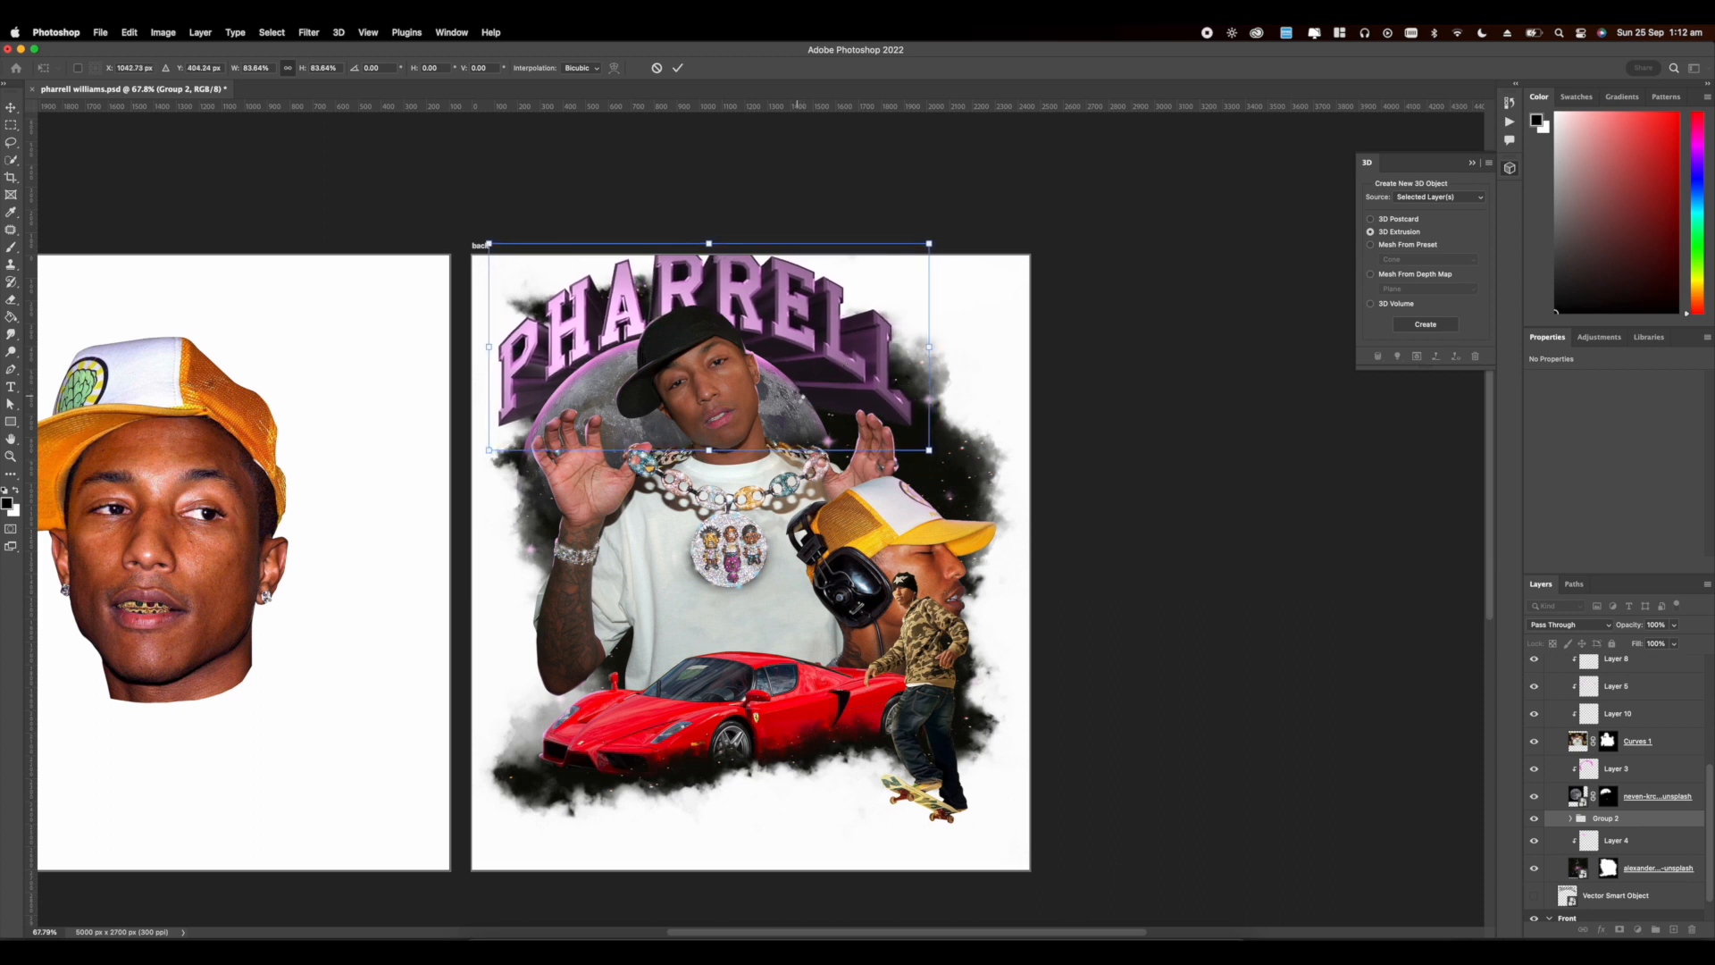
key("Return")
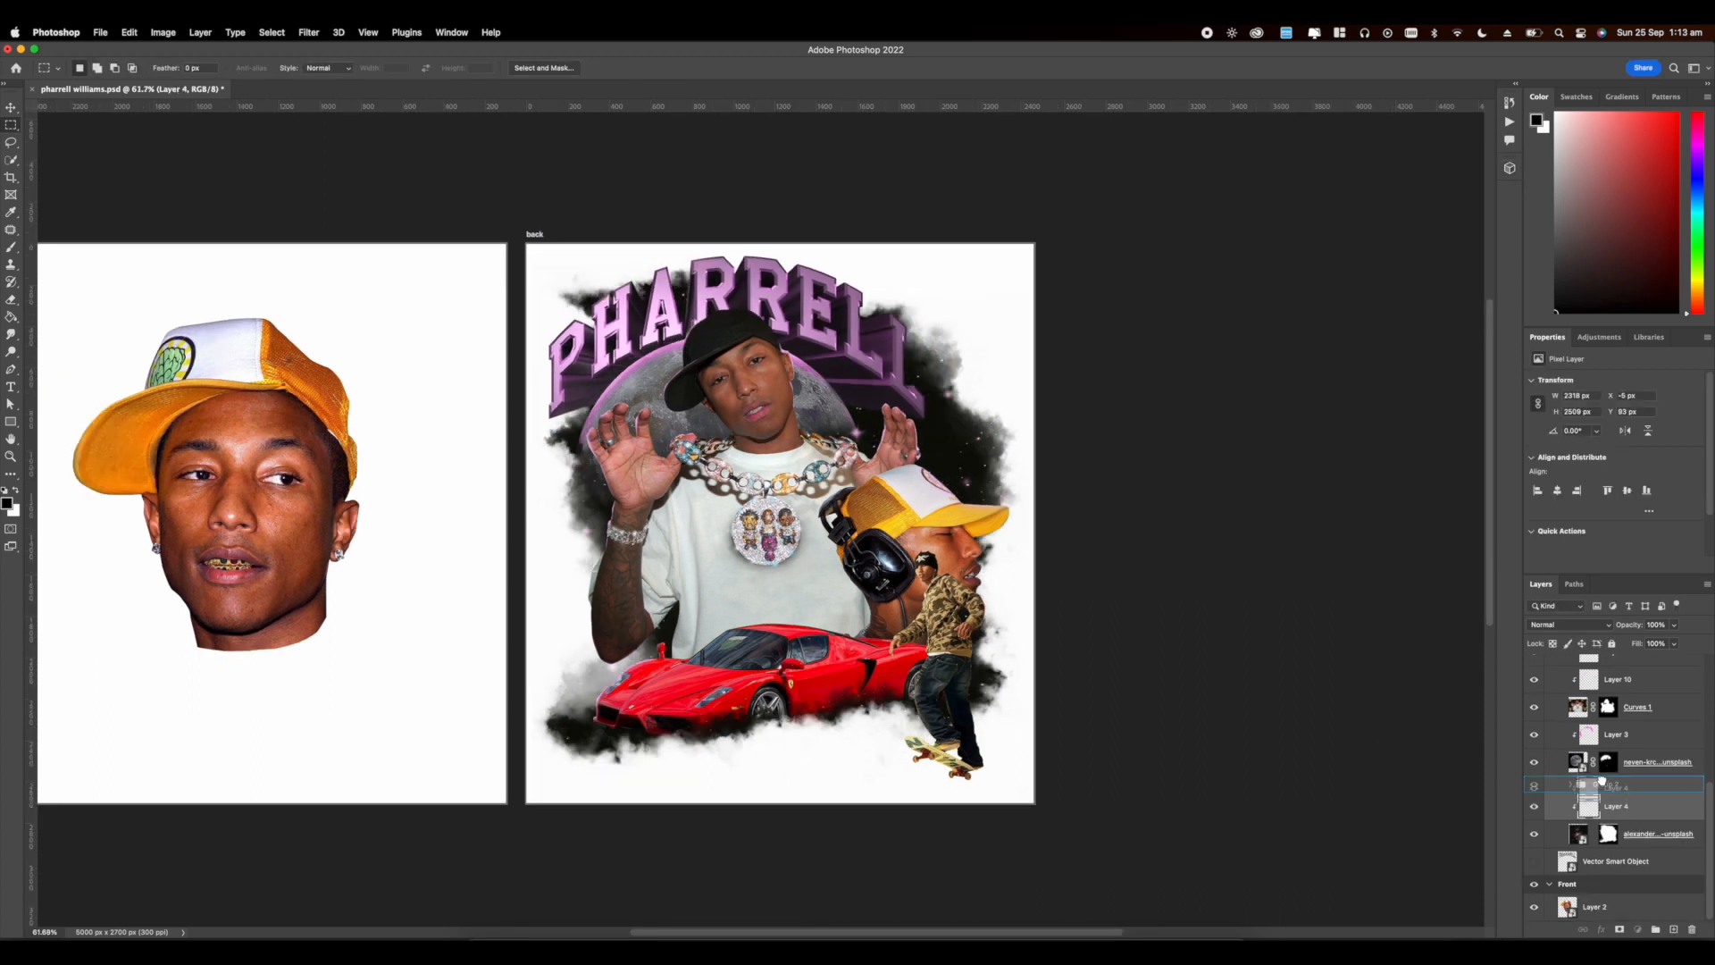
Step: Try to move Layer 4 up into the lettering group above it
left_click_drag(1605, 803, 1603, 784)
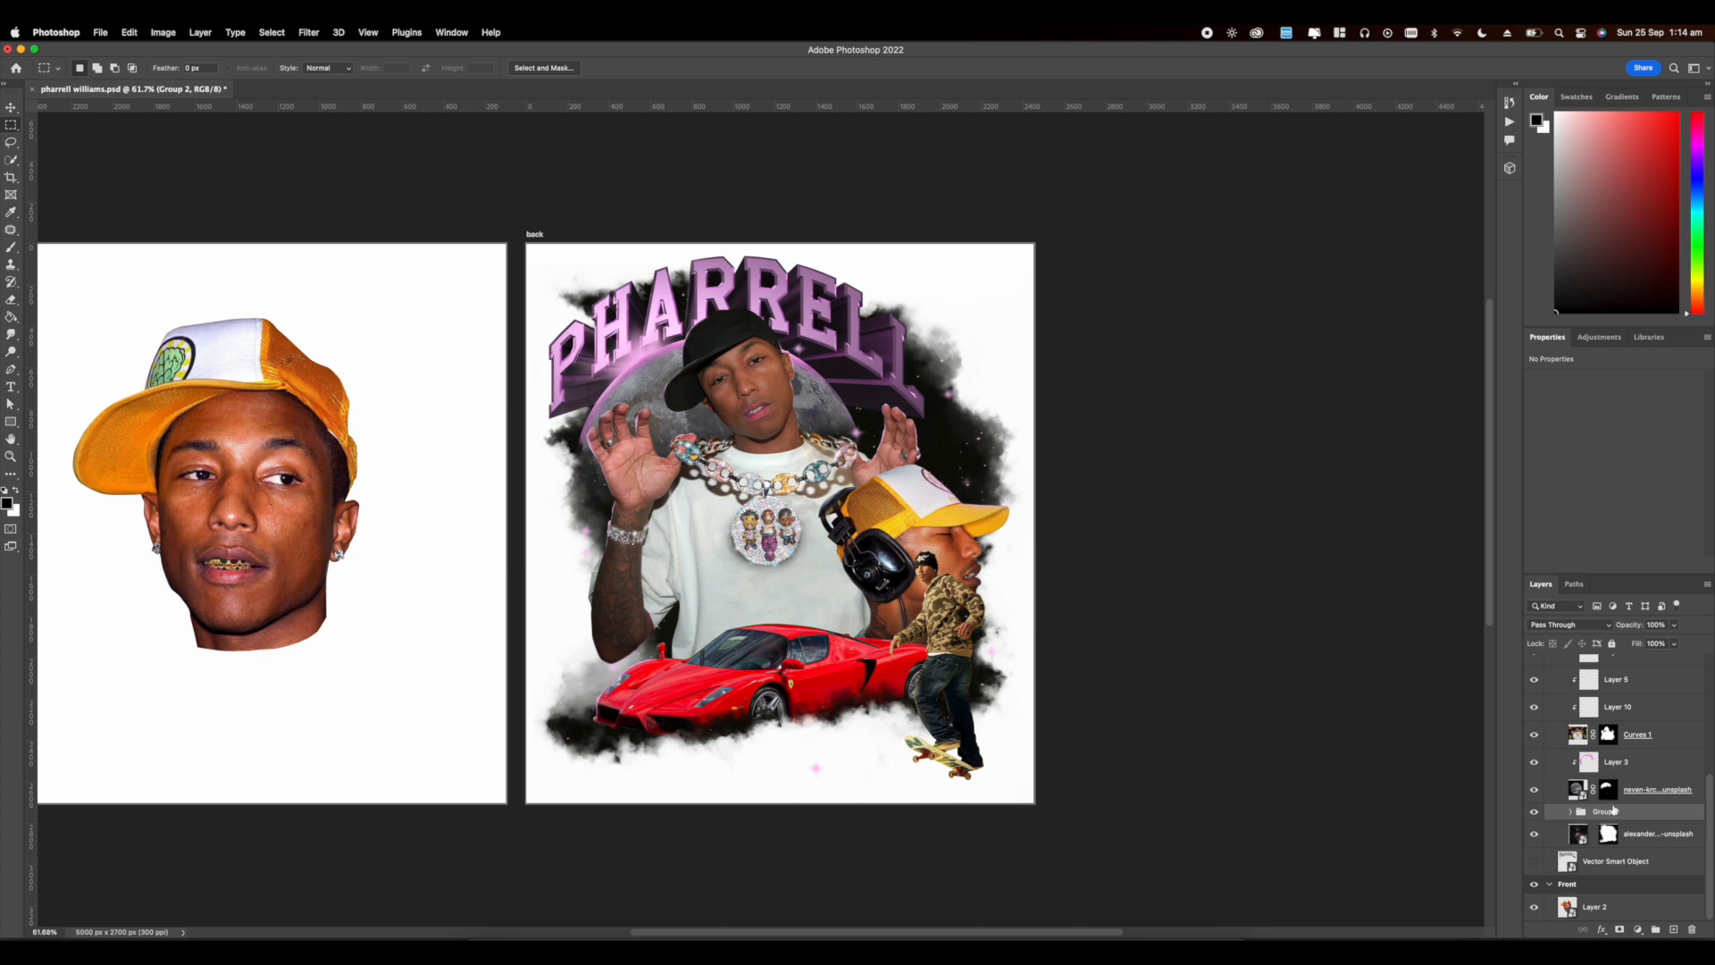
scroll(920, 689, "down", 3)
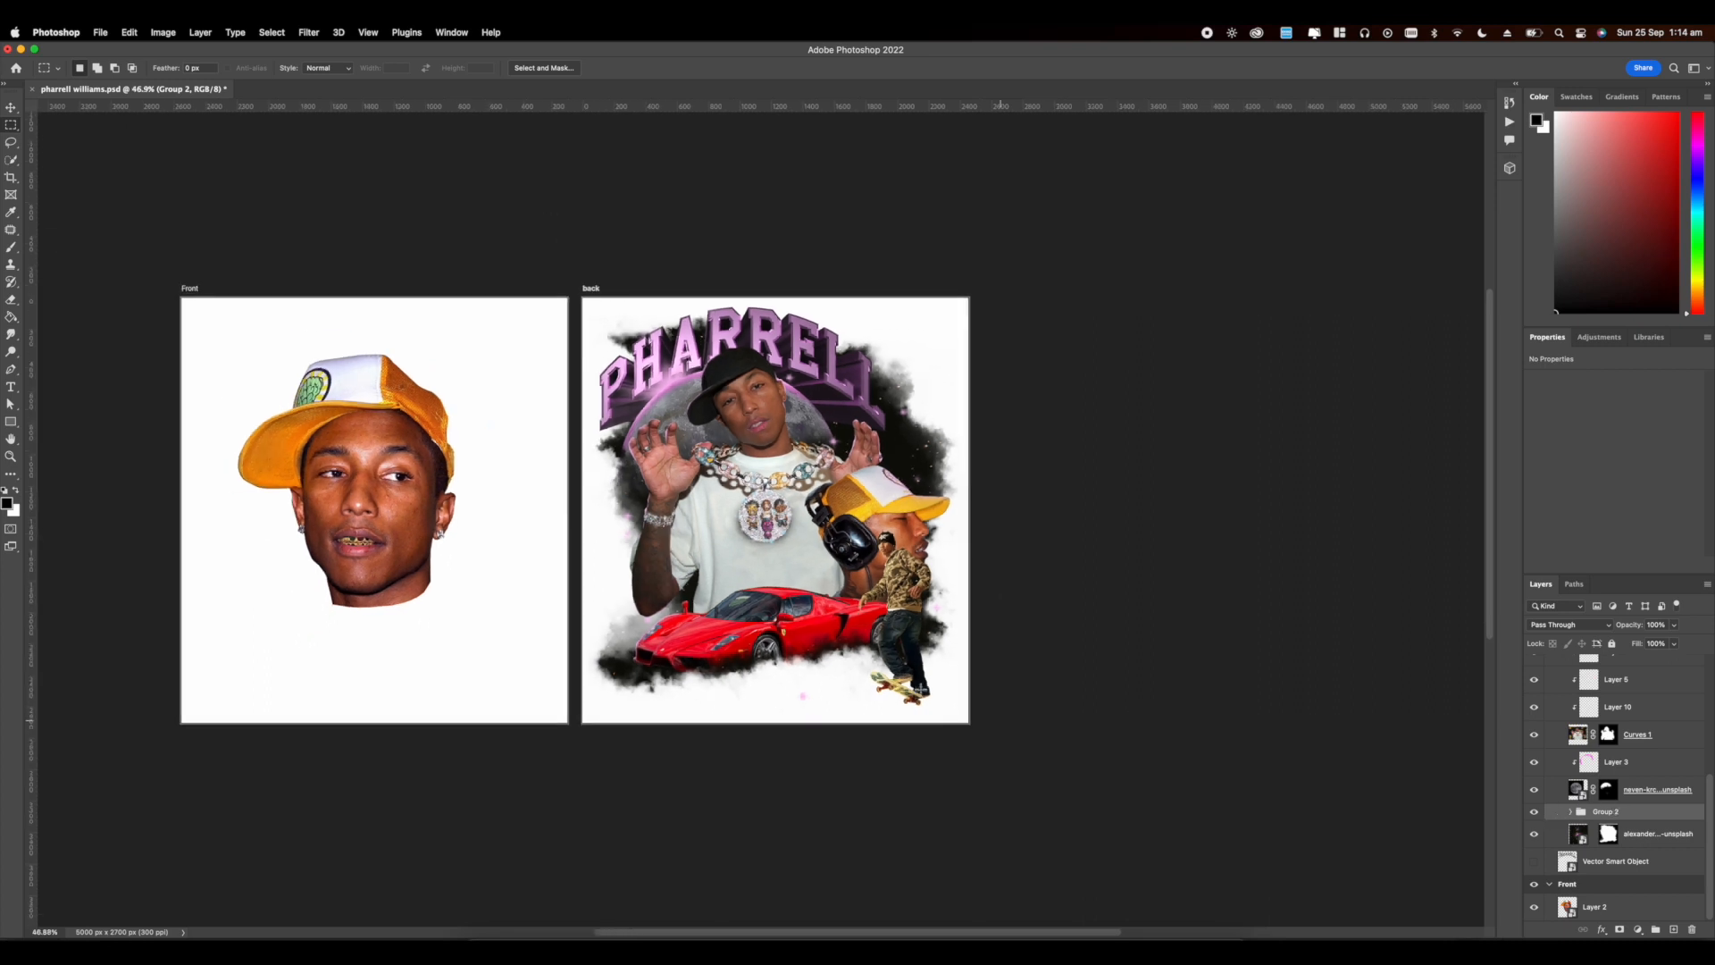
scroll(920, 689, "up", 5)
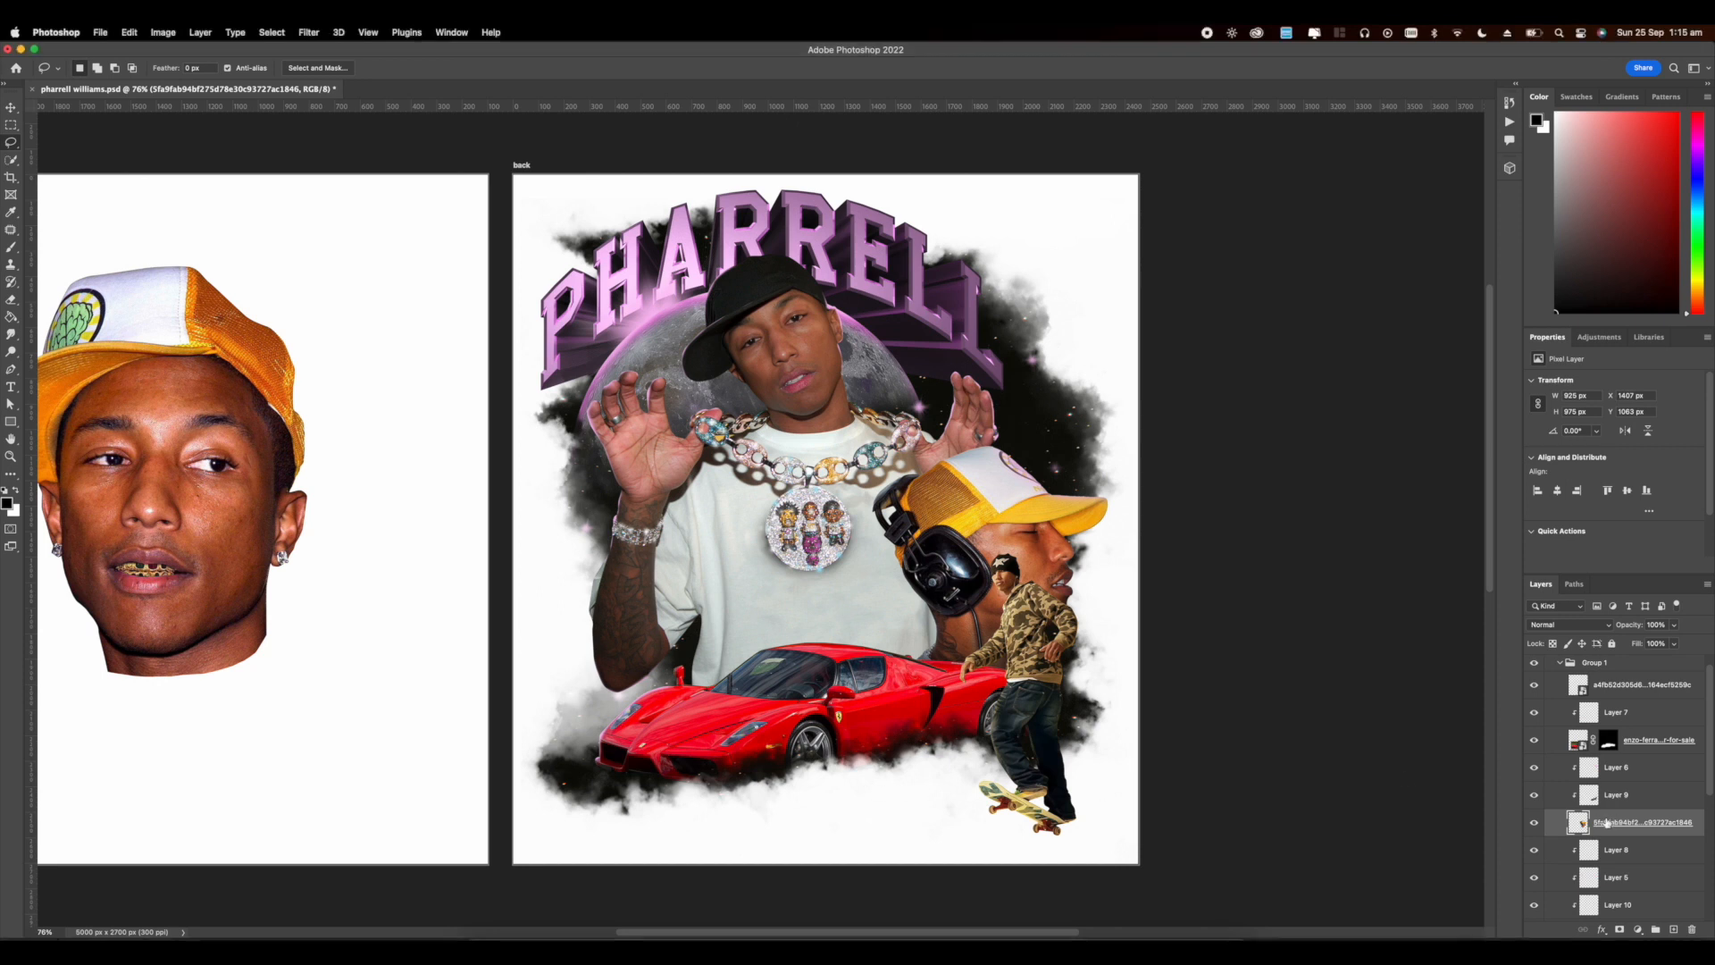
Step: Darken the central figure's Curves 1 layer with a clipped Curves adjustment, pulling the curve's midtones down
scroll(1613, 818, "down", 5)
left_click(1630, 731)
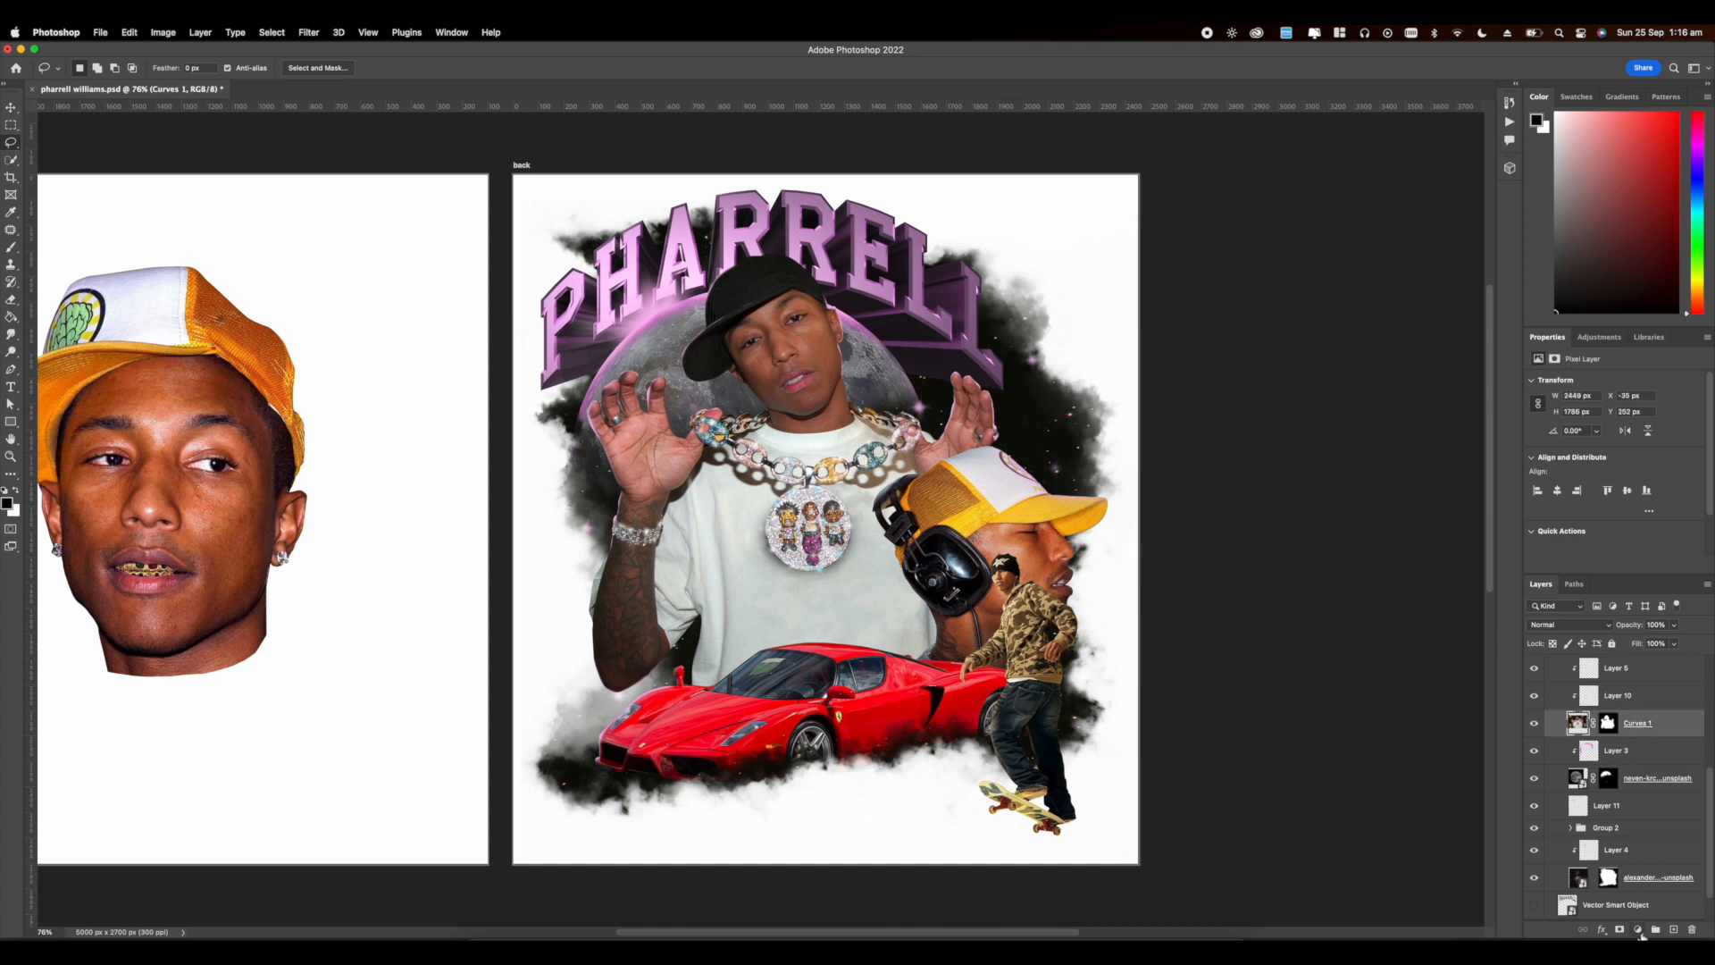
left_click(1639, 932)
left_click(1636, 712)
left_click_drag(1617, 500, 1625, 513)
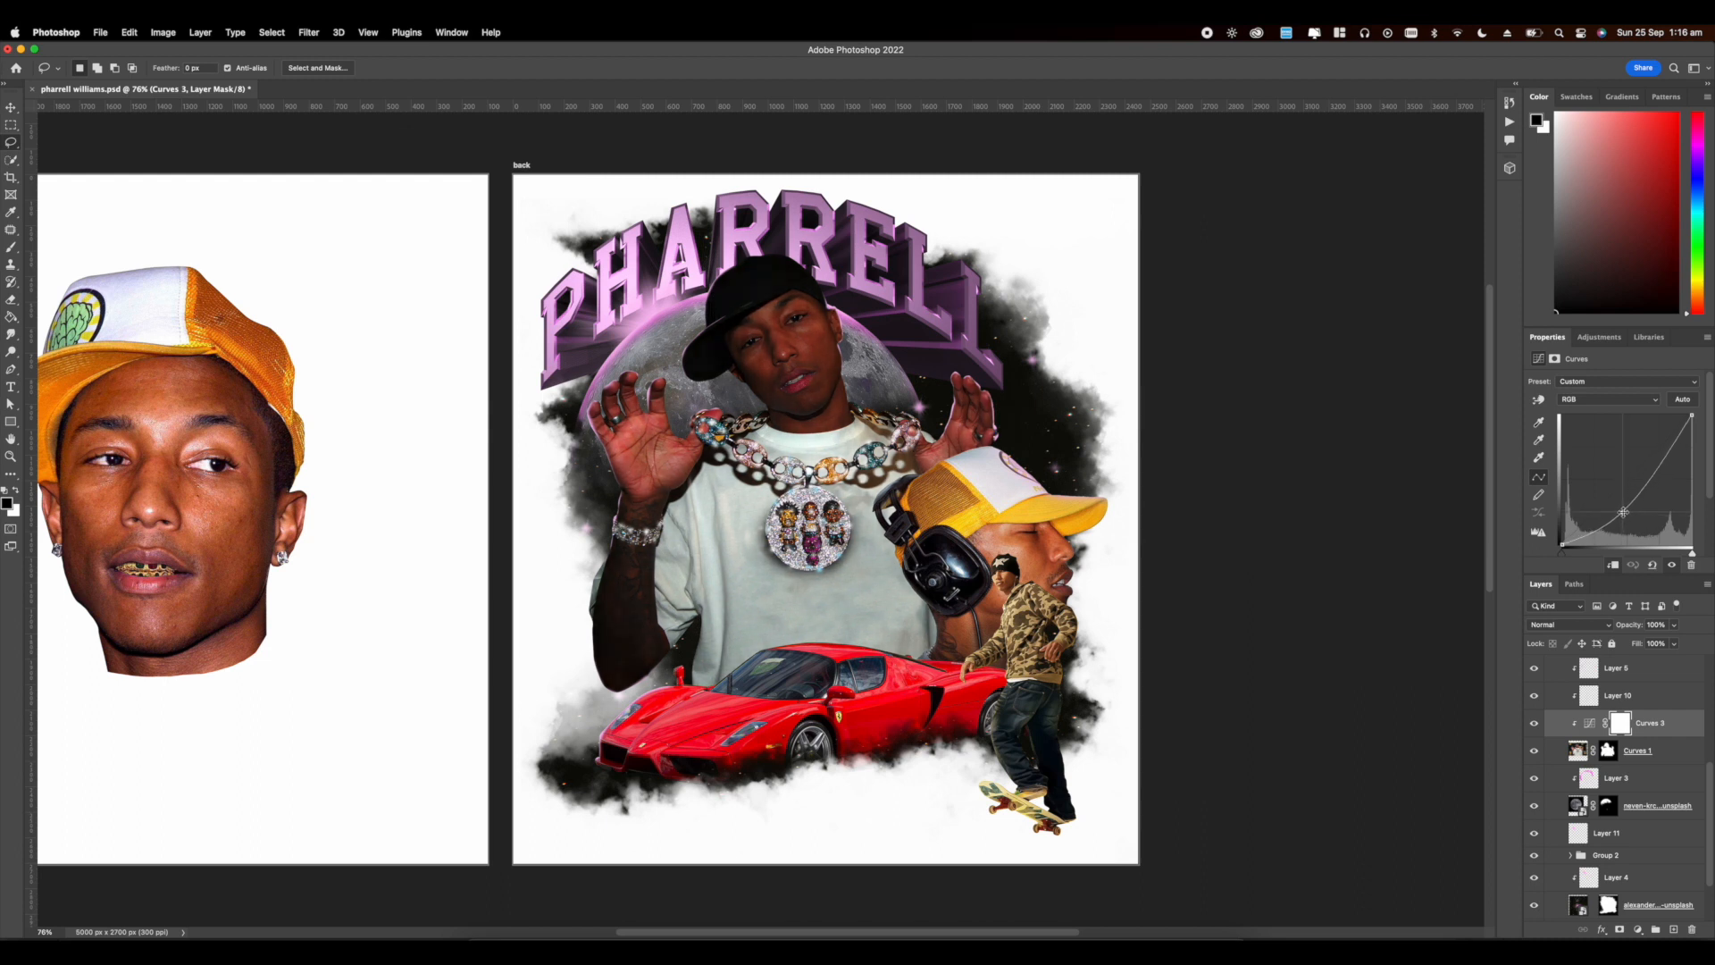
Step: Add a Curves adjustment to the headphones portrait layer and pull the curve down to darken it
scroll(954, 458, "down", 5)
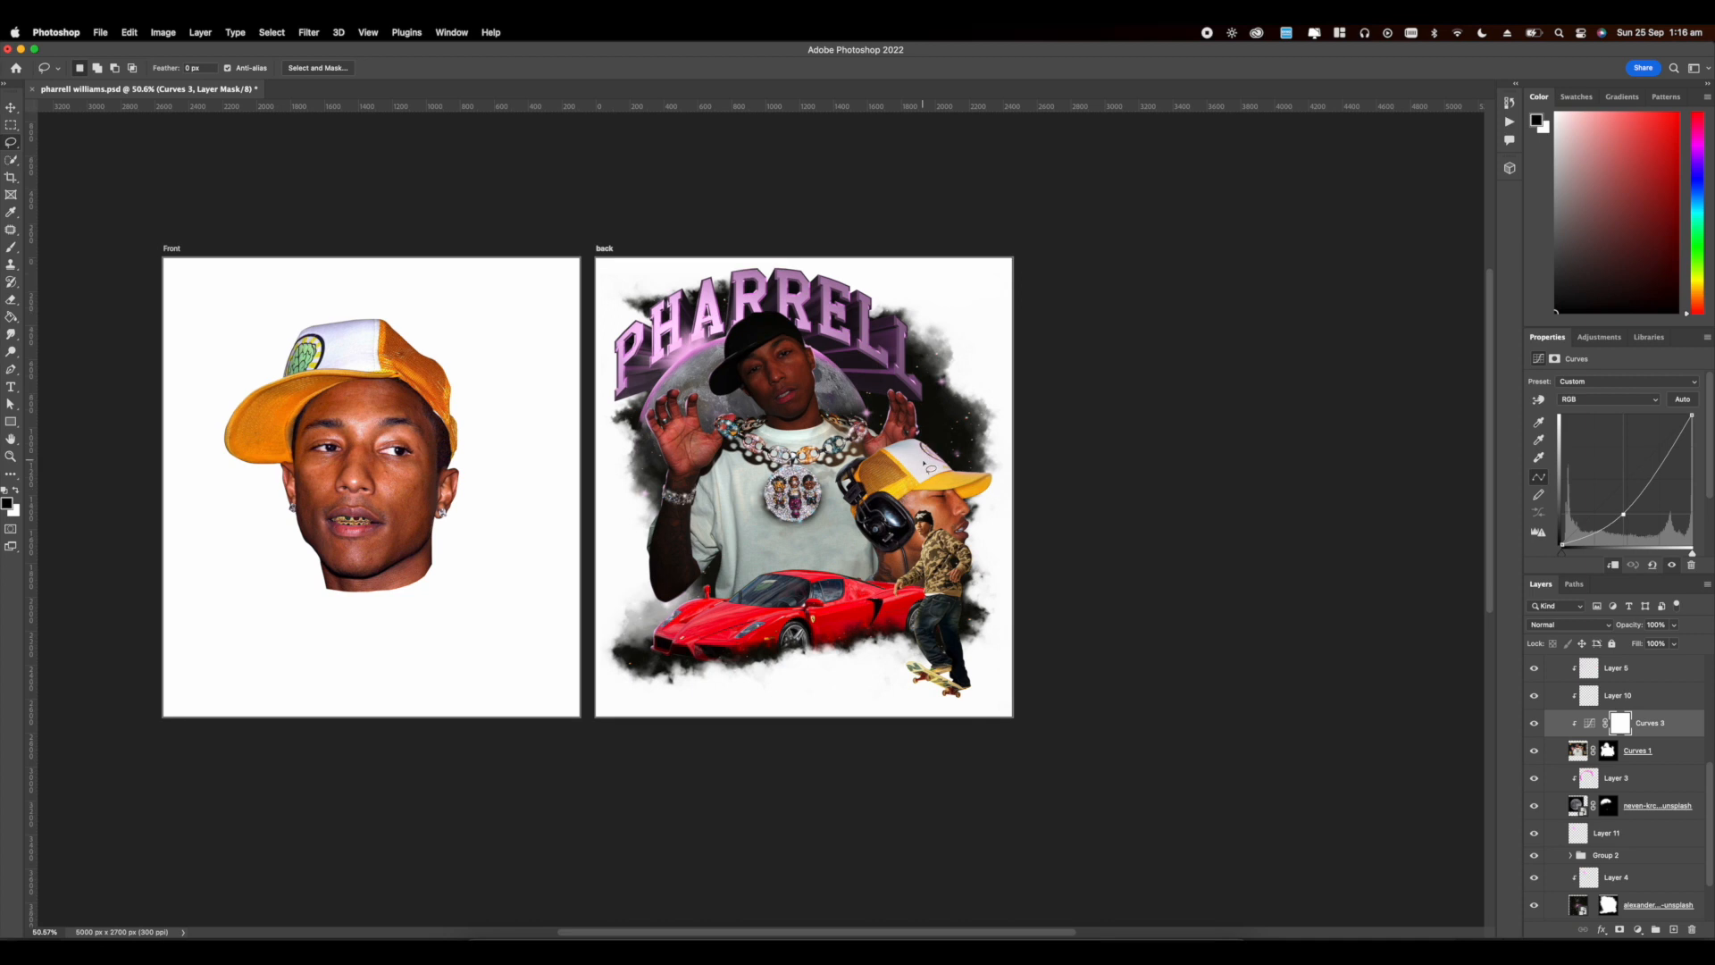
scroll(919, 461, "down", 3)
scroll(923, 466, "up", 3)
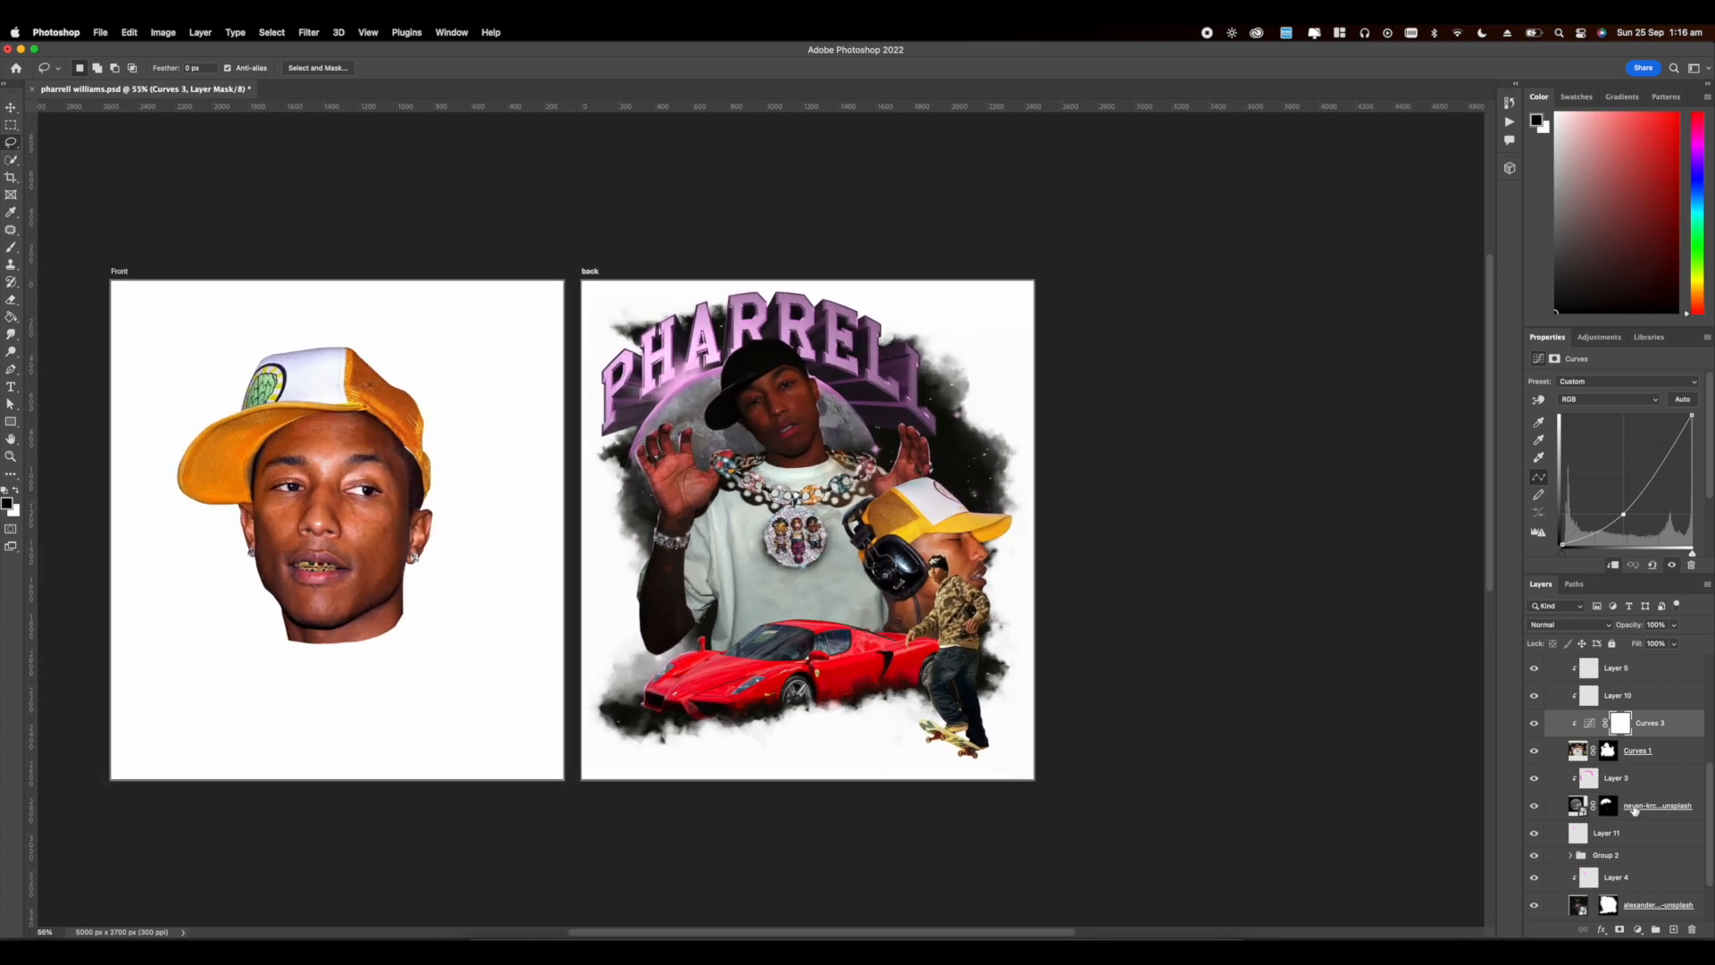
scroll(1634, 809, "down", 1)
scroll(1627, 788, "up", 4)
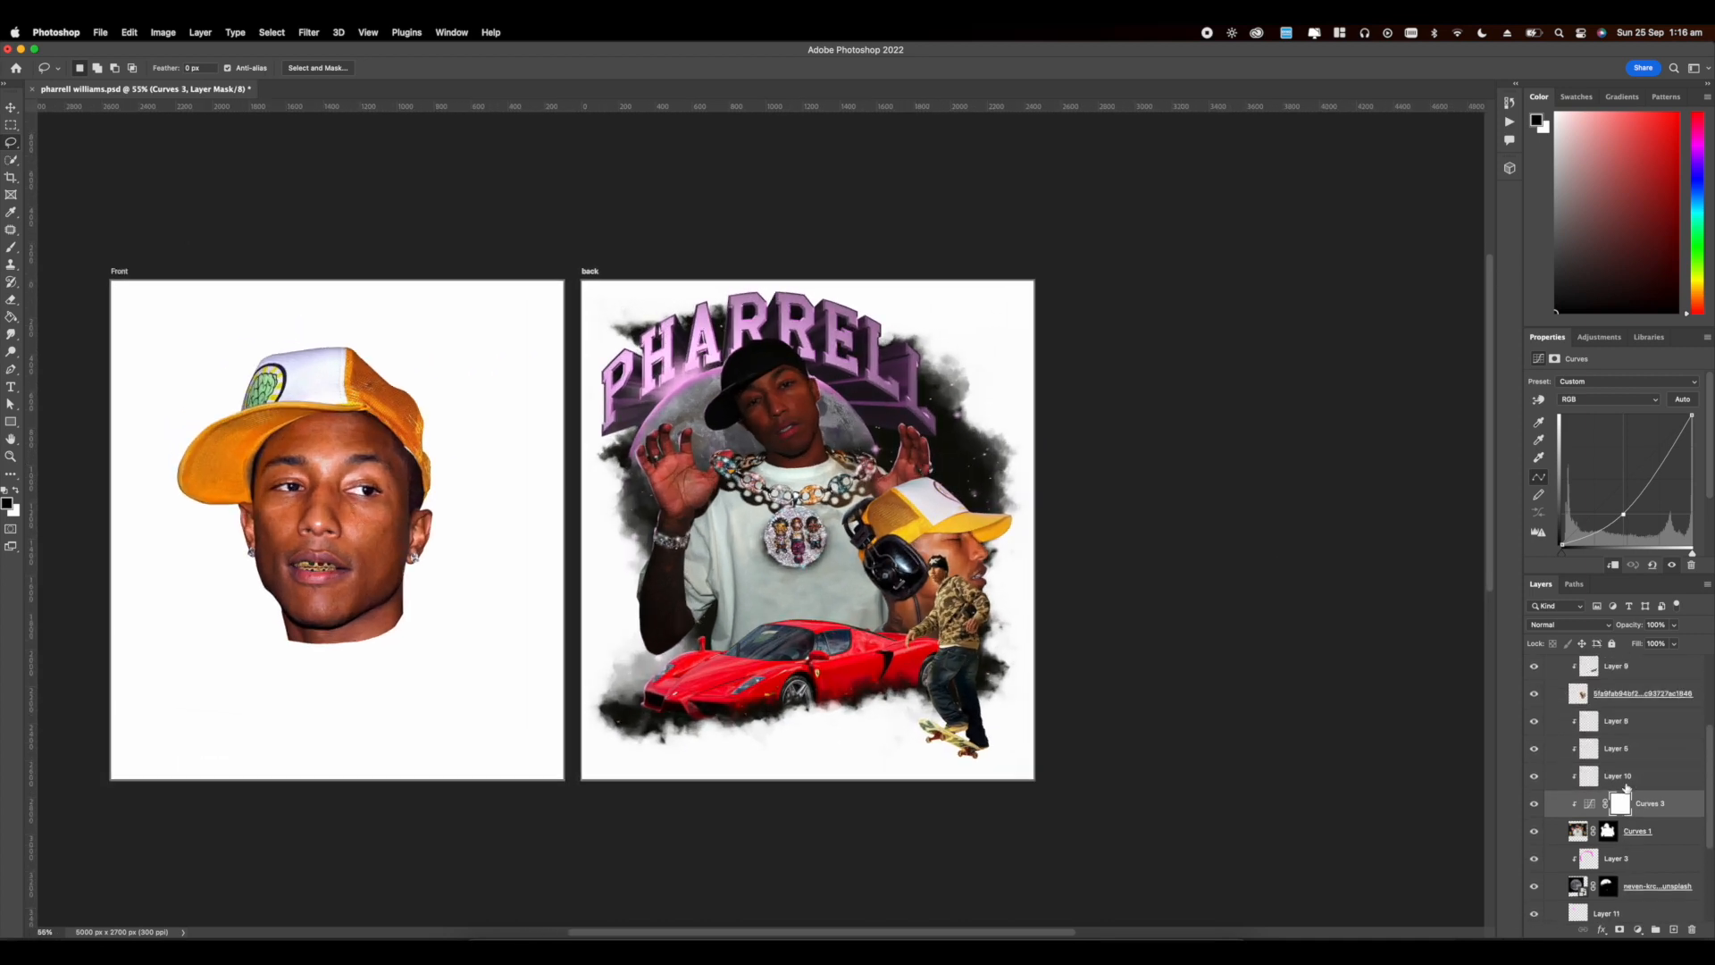
left_click(1619, 701)
left_click(1635, 930)
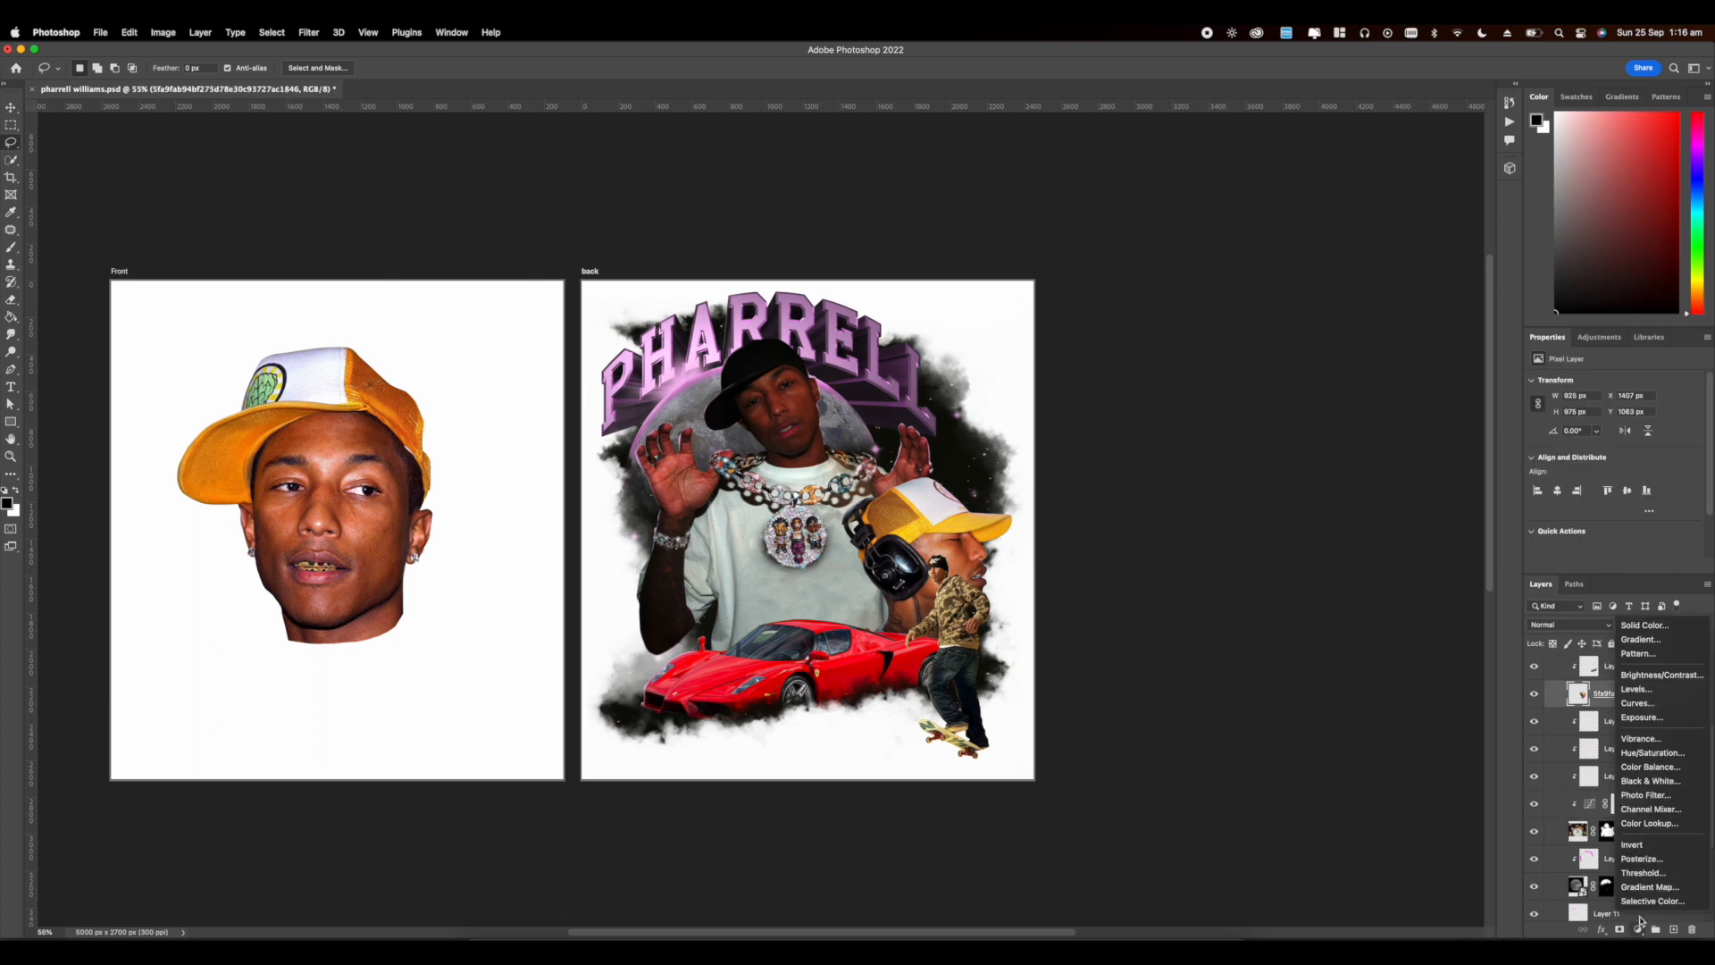
left_click(1639, 704)
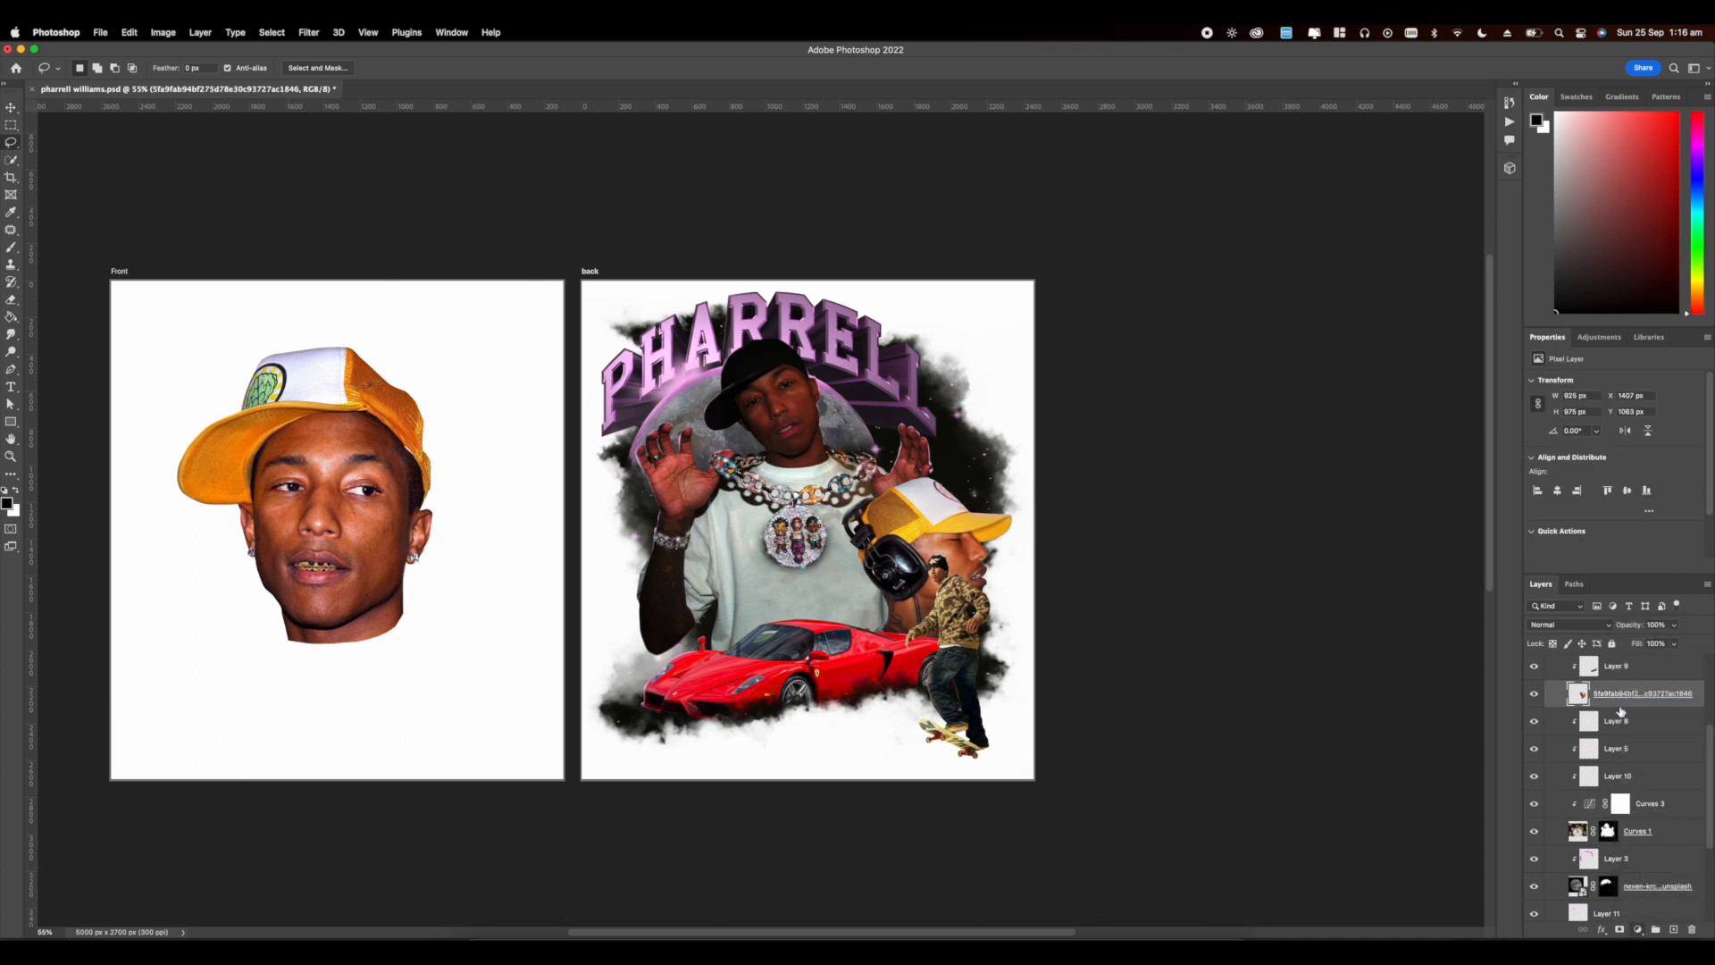
left_click_drag(1627, 481, 1641, 502)
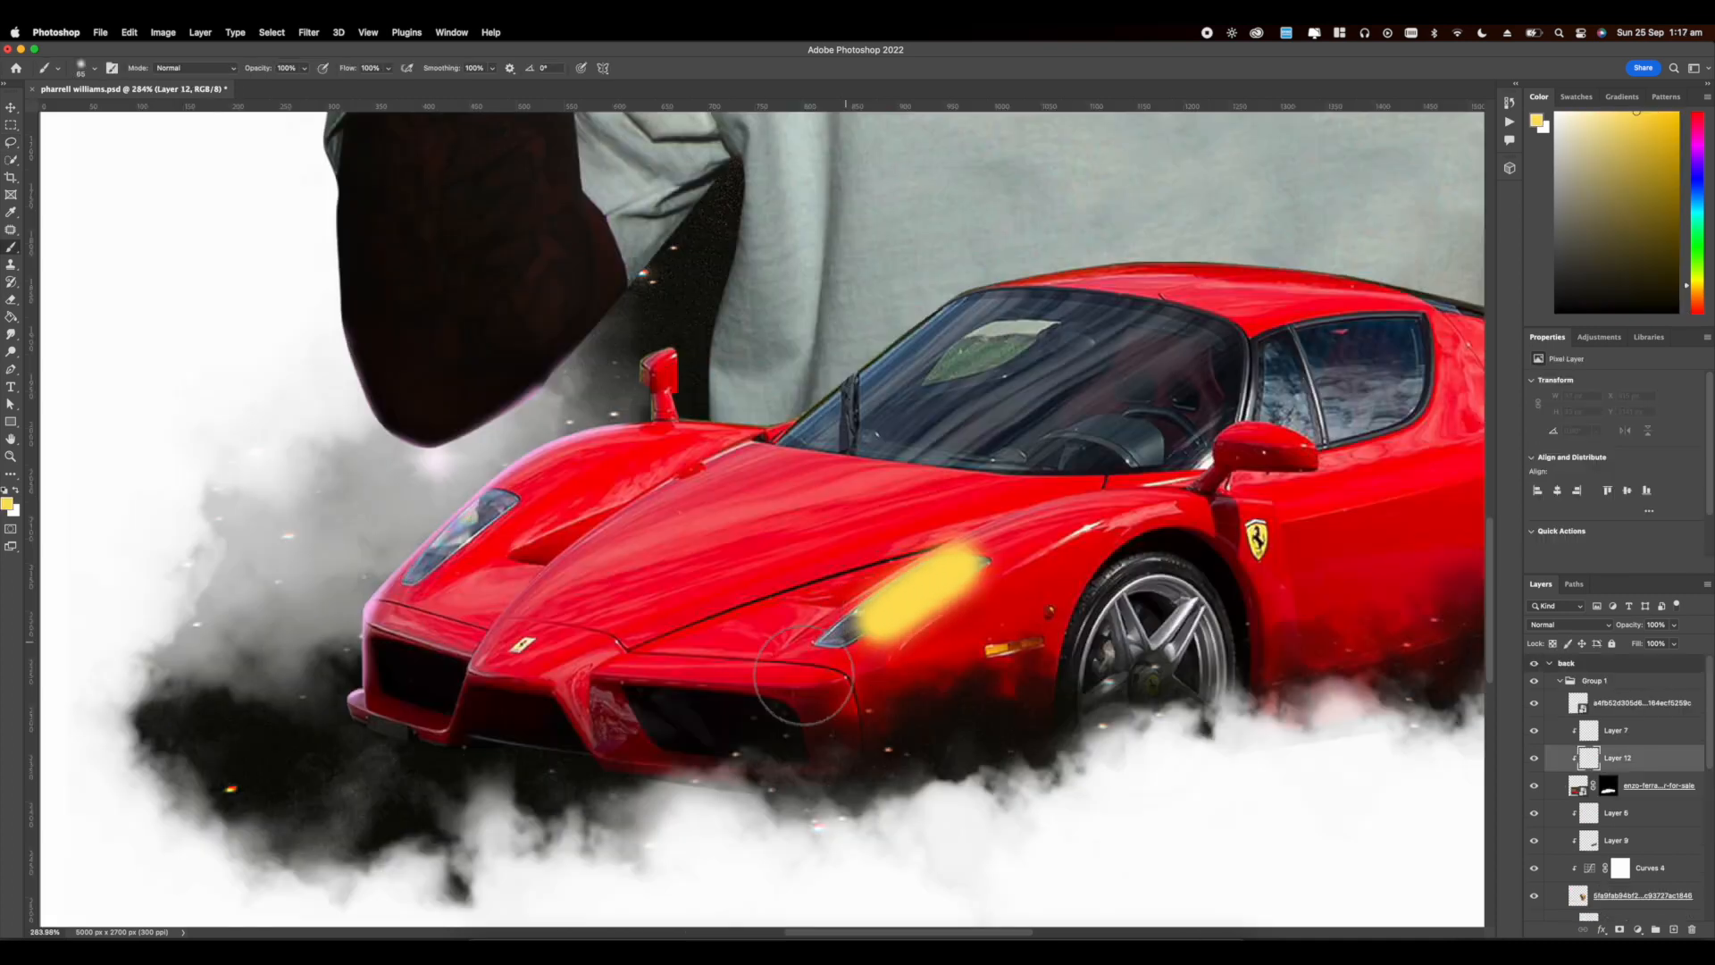
Step: Try painting yellow brush strokes over the red car's near headlight on Layer 12
left_click_drag(840, 630, 938, 562)
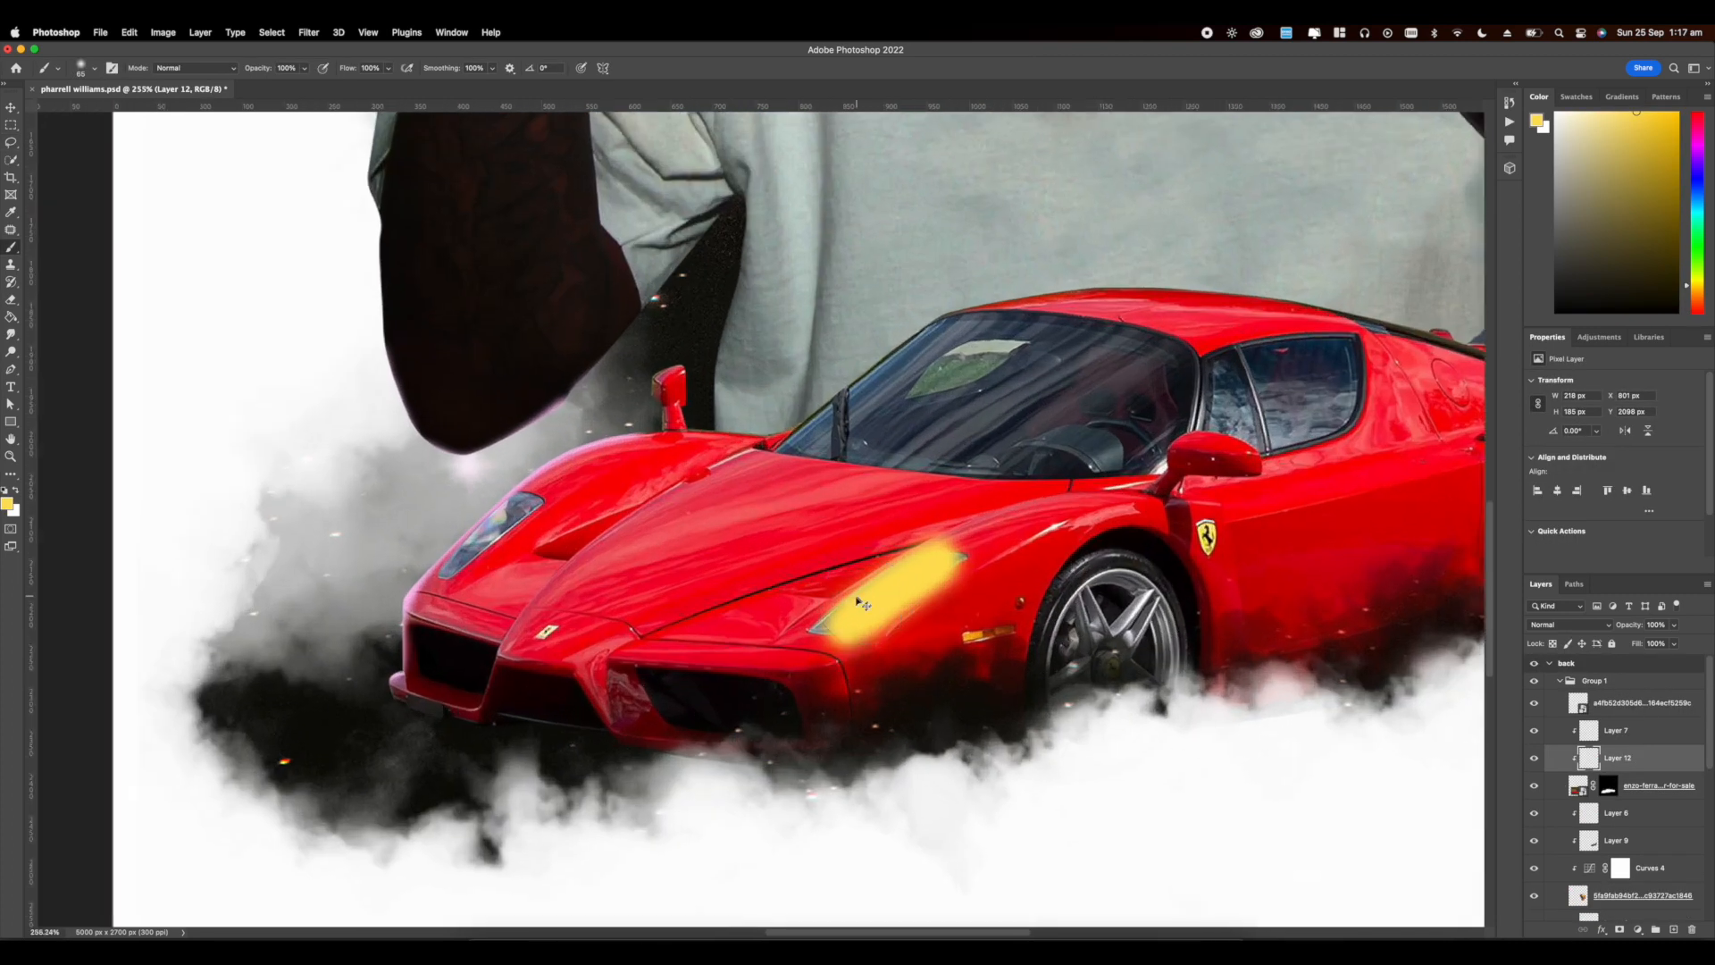
key("ctrl+z")
left_click_drag(814, 633, 945, 552)
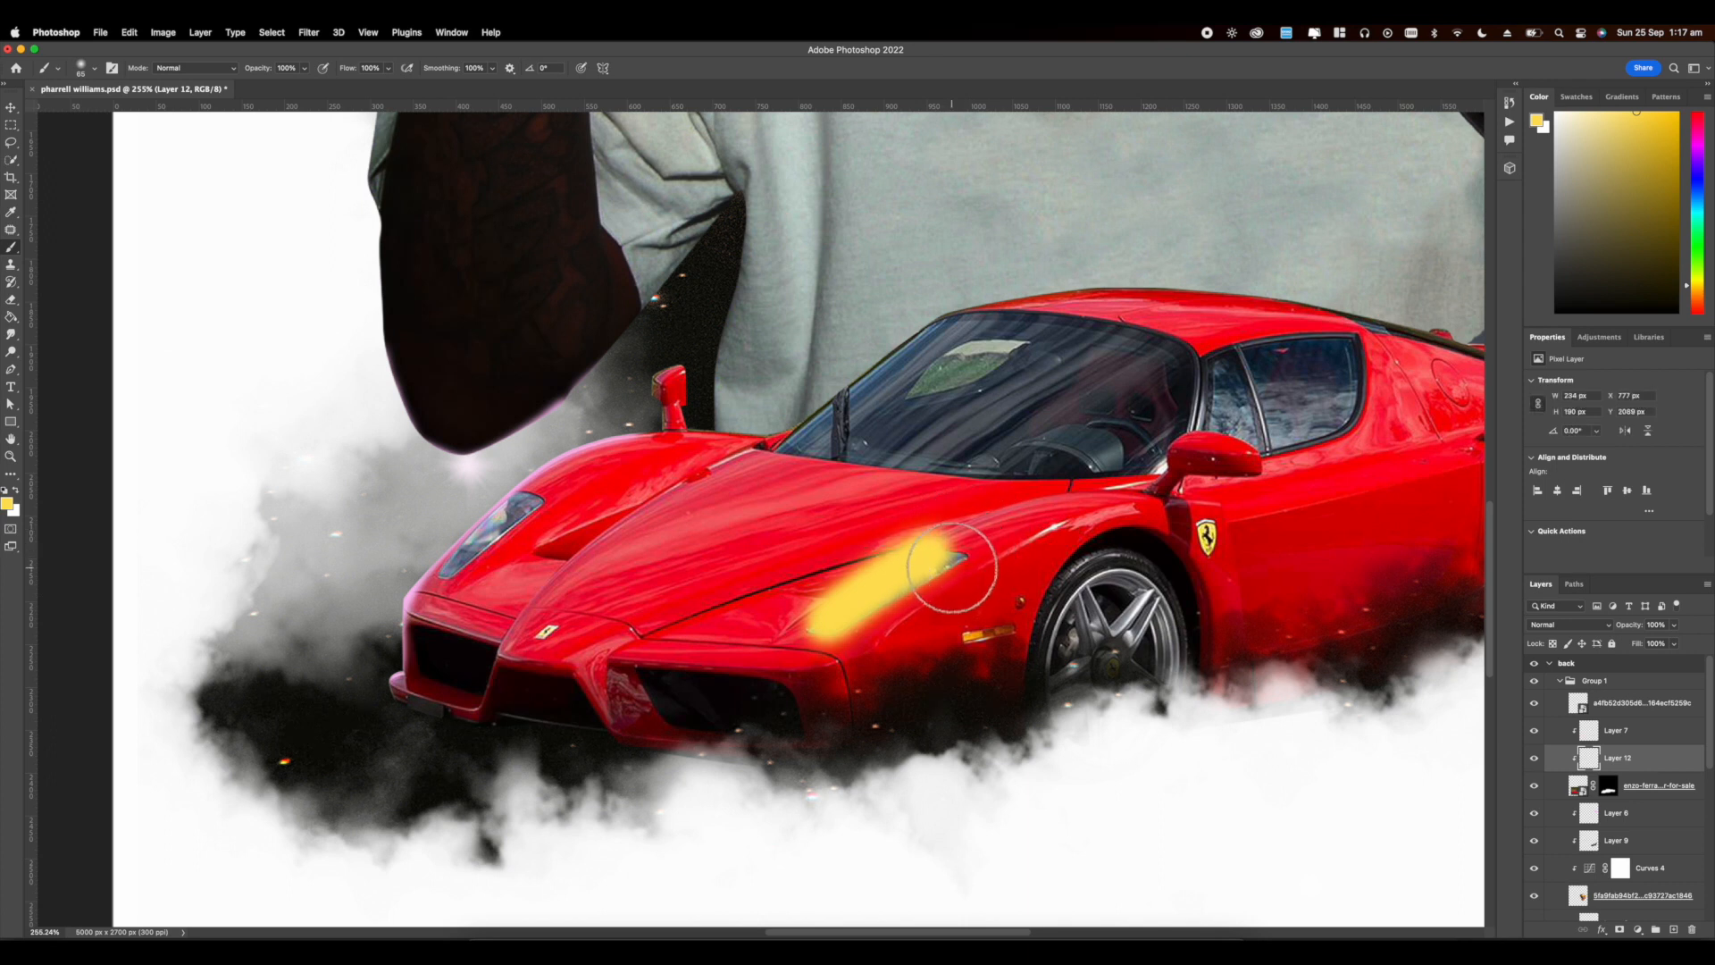
scroll(952, 567, "down", 5)
scroll(852, 570, "up", 3)
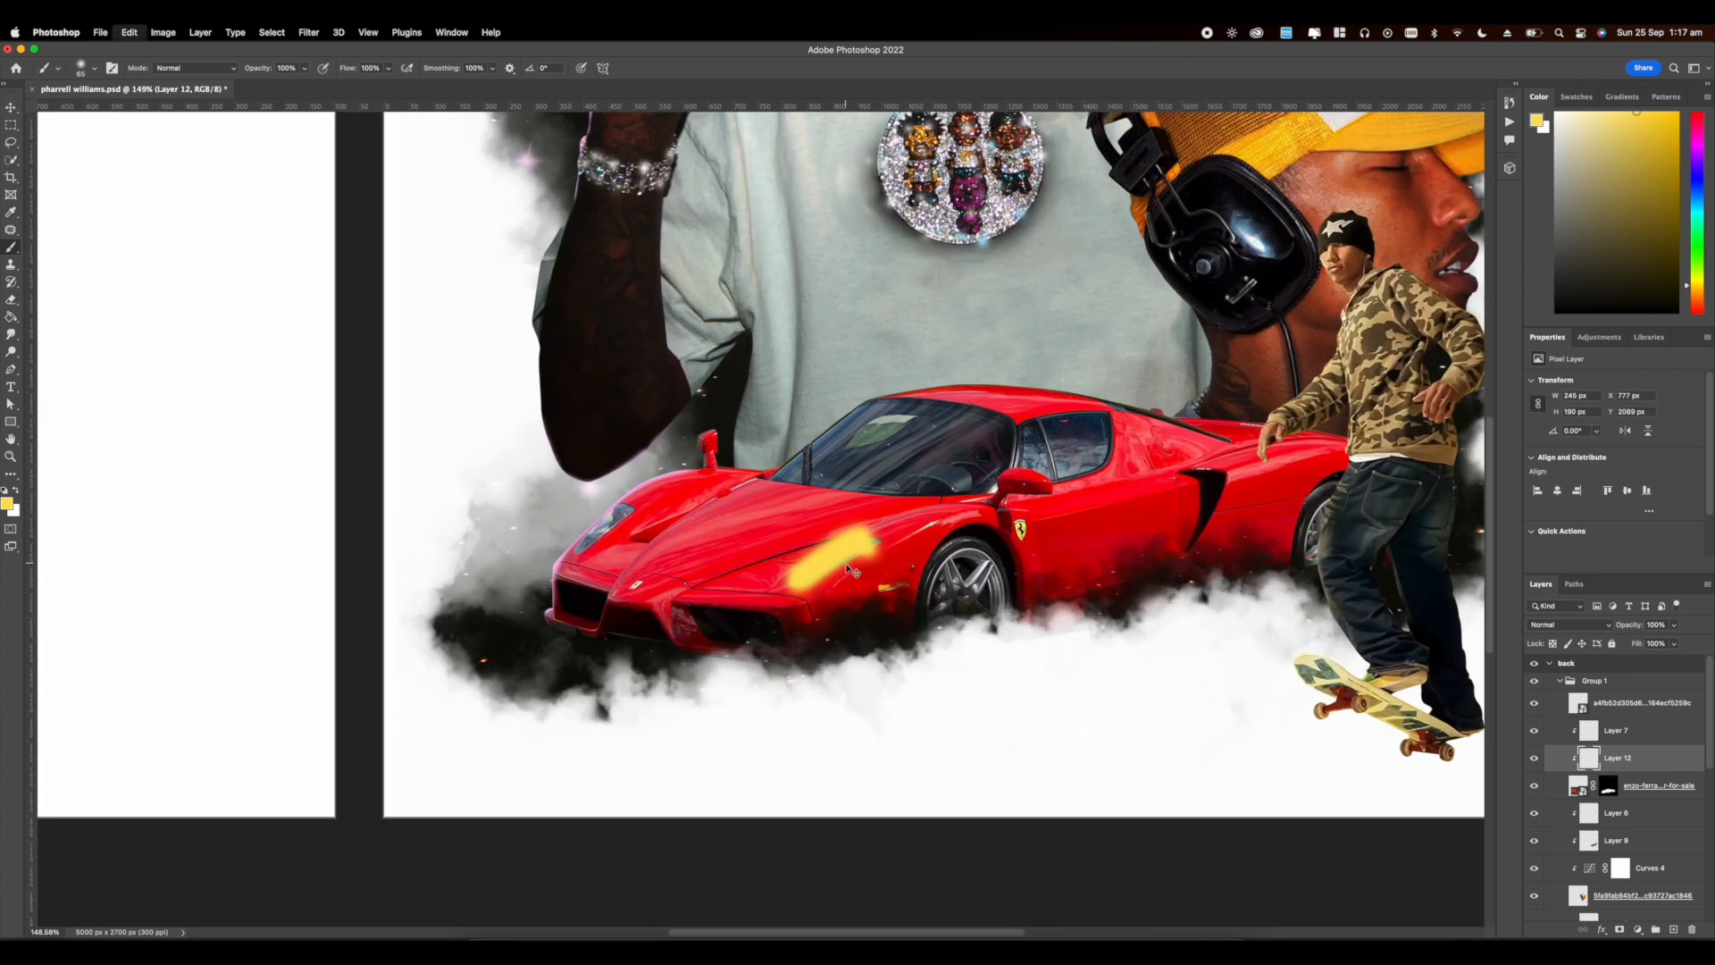
scroll(849, 570, "up", 1)
key("ctrl+z")
left_click_drag(814, 580, 879, 536)
key("ctrl+z")
Step: Enlarge the soft brush to 162 px and paint yellow glows over both of the red car's headlights
right_click(924, 554)
left_click(1049, 514)
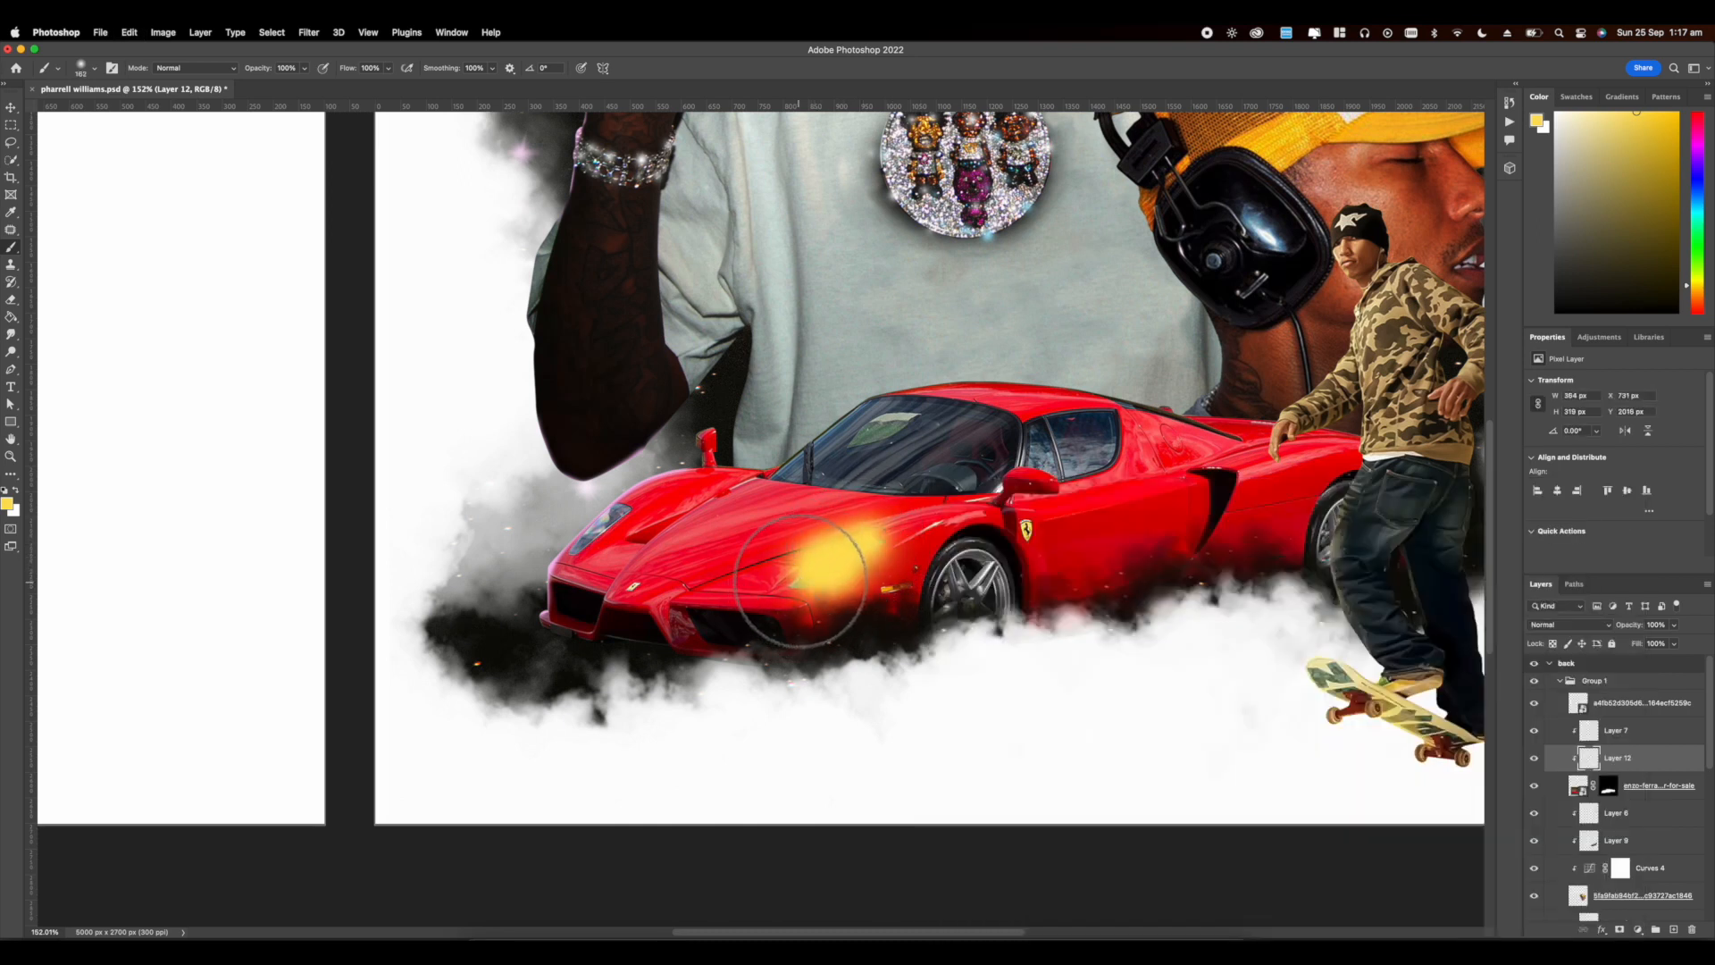
mouse_move(586, 543)
left_mouse_down()
mouse_move(616, 523)
mouse_move(585, 505)
mouse_move(578, 520)
left_mouse_up()
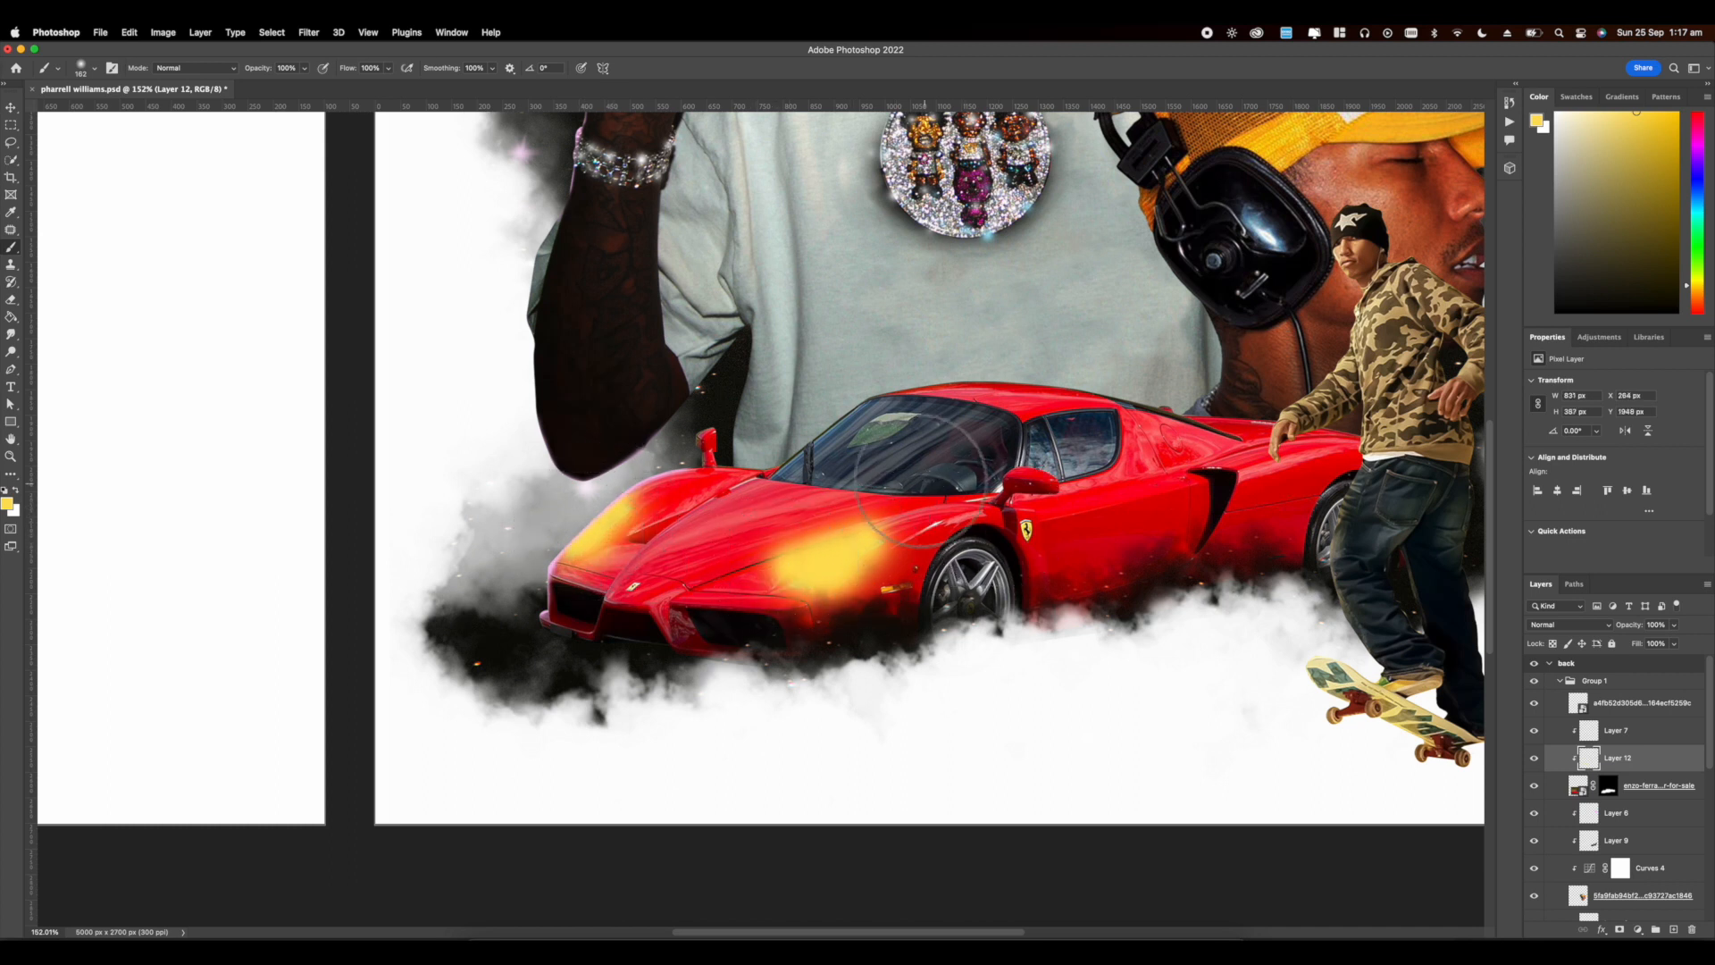
Step: Set the blend mode of the headlight glow on Layer 12 to Screen
key("super+minus")
key("super+minus")
key("super+minus")
key("super+minus")
key("super+minus")
key("super+plus")
key("super+plus")
key("super+plus")
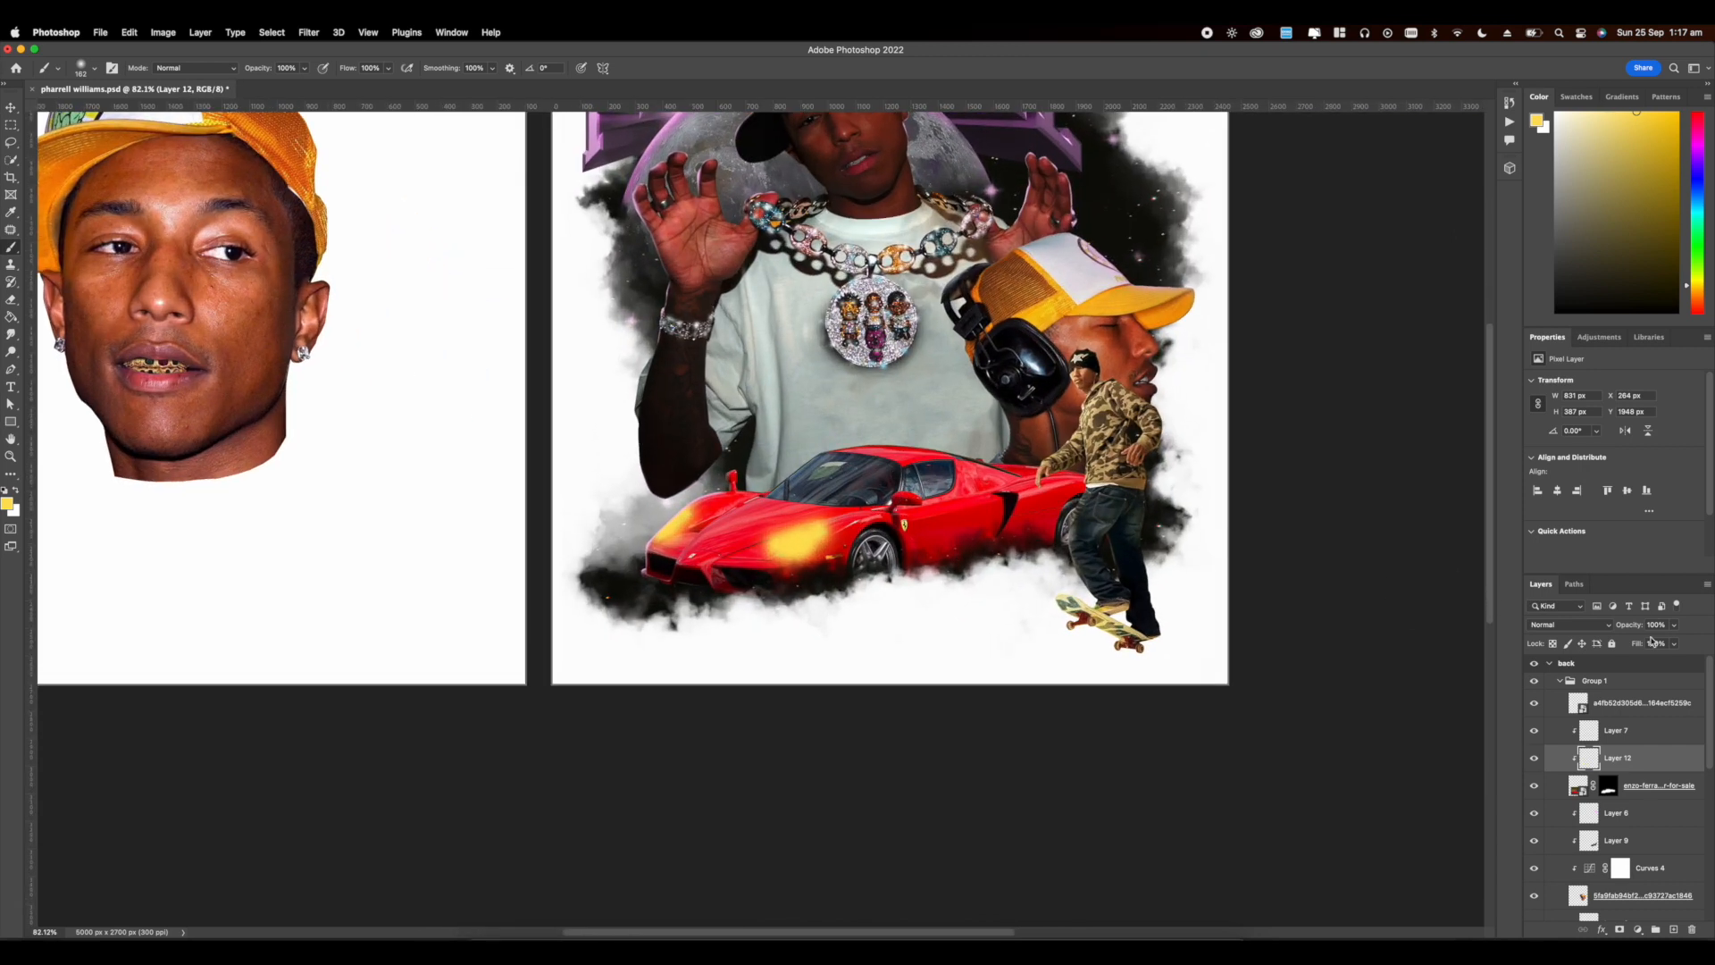
left_click(1562, 628)
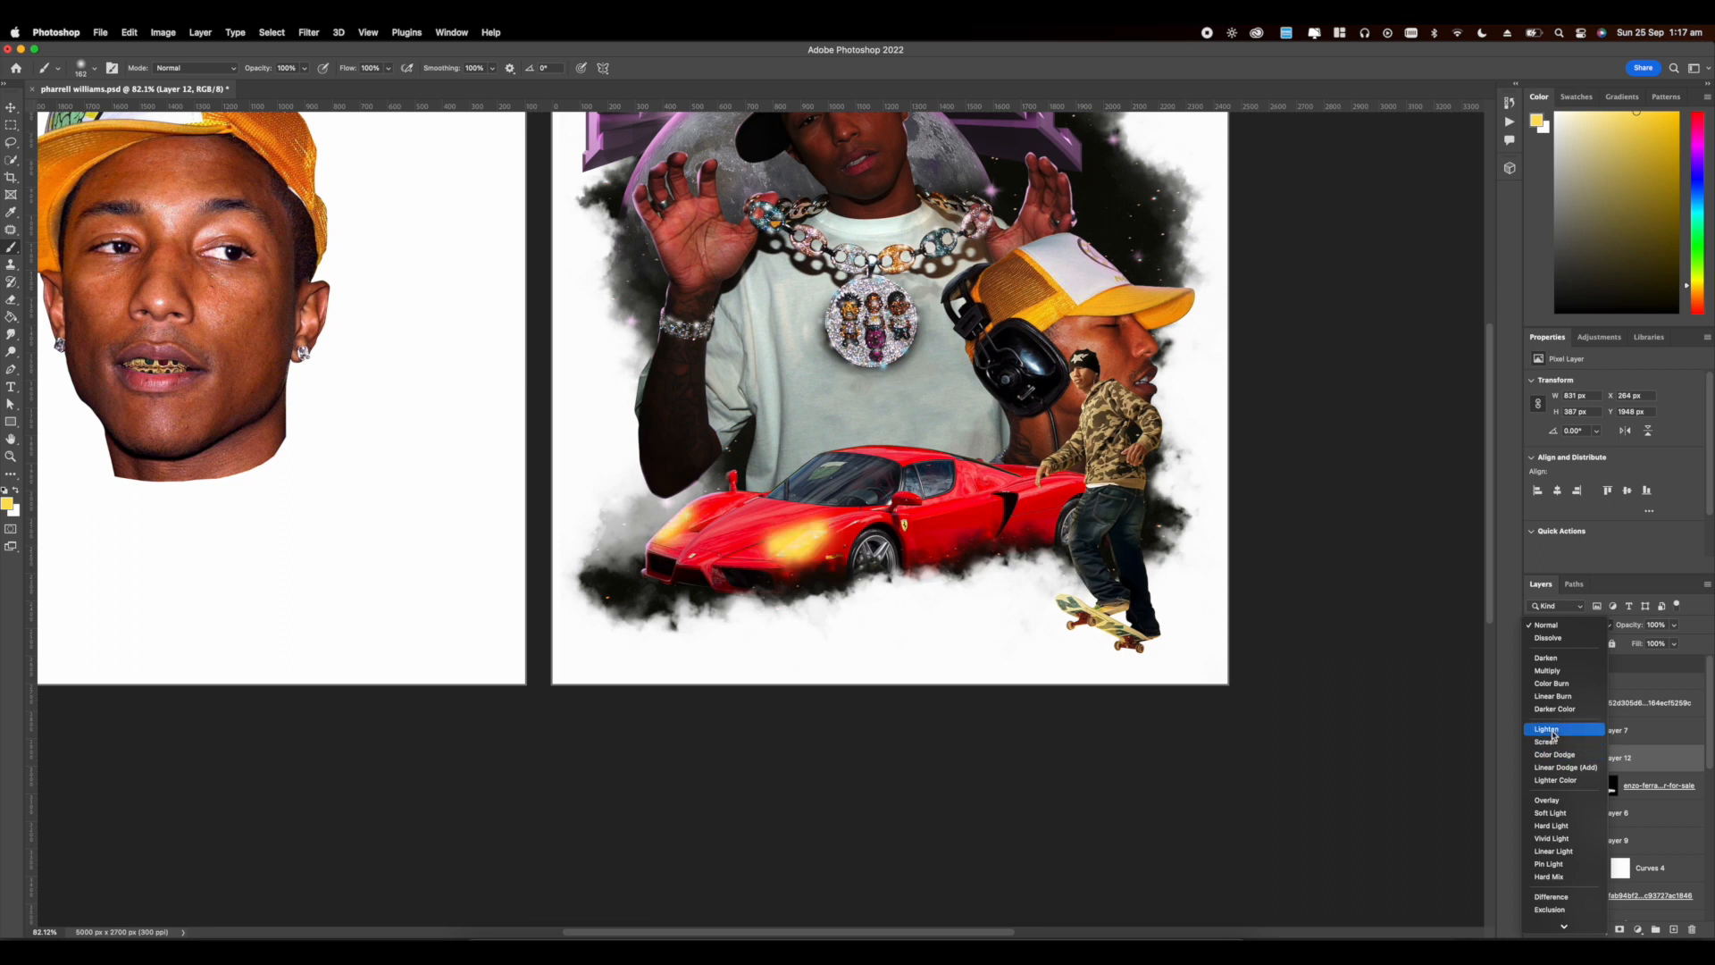
left_click(1550, 743)
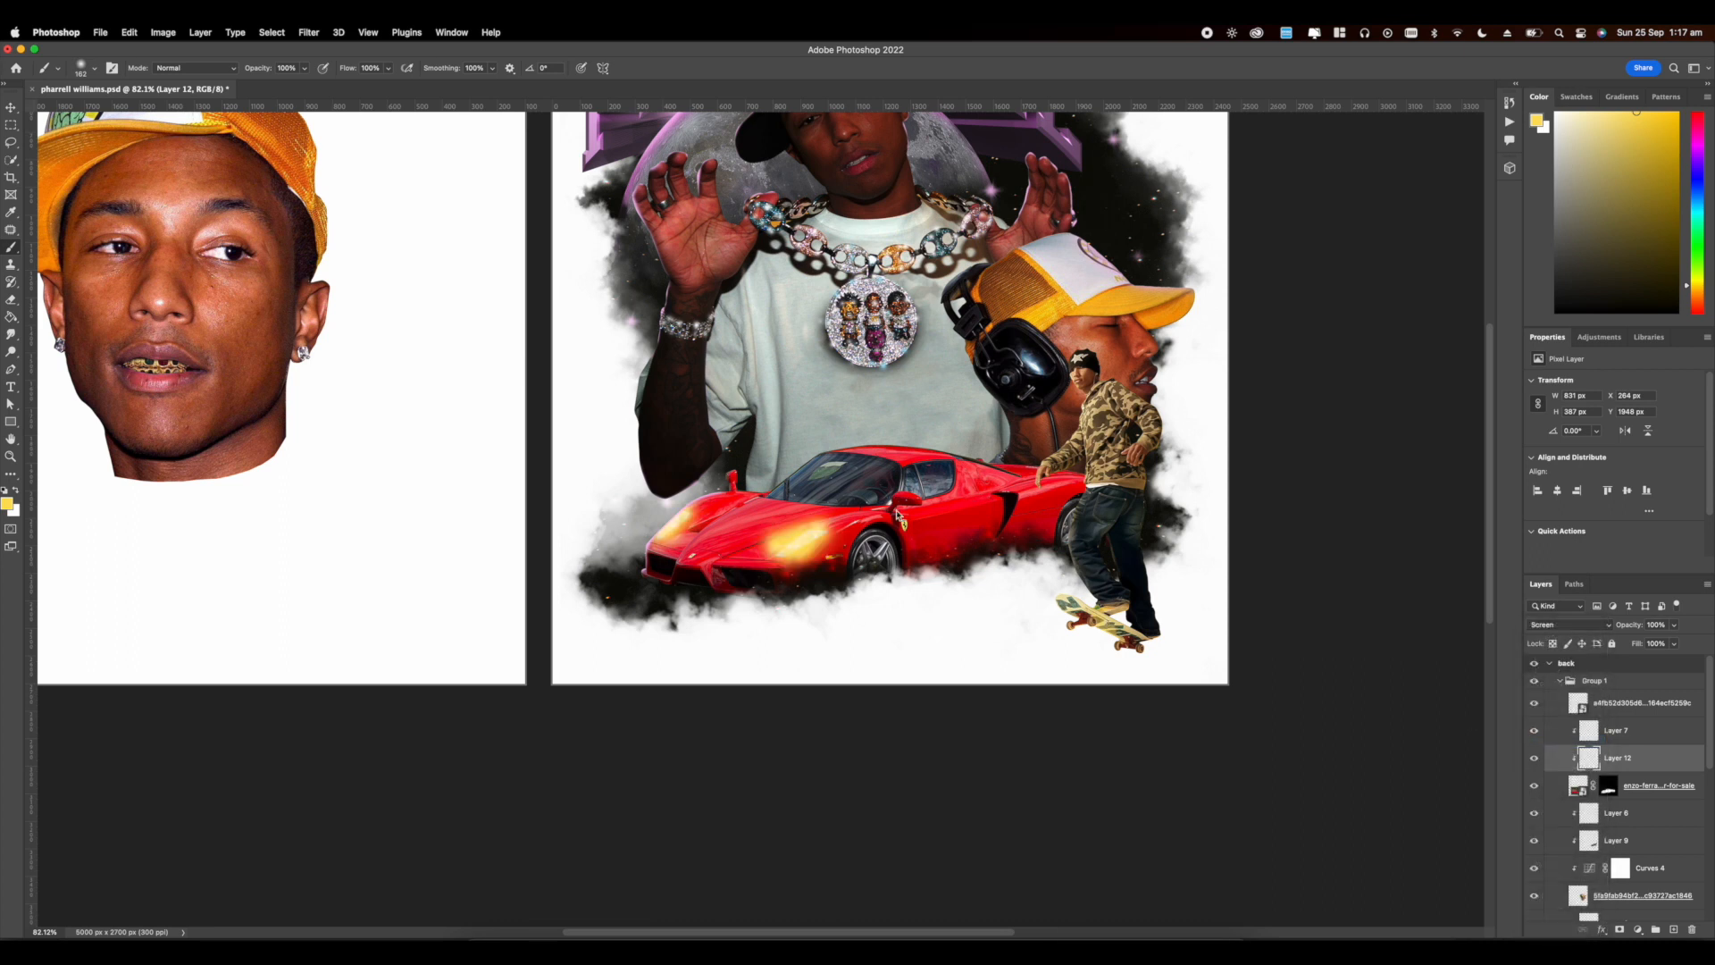
Step: Choose the thin first preset in the WAVENWATER BRUSHES group and set the brush hardness to 18%
scroll(878, 536, "down", 3)
scroll(878, 536, "up", 8)
scroll(878, 536, "up", 2)
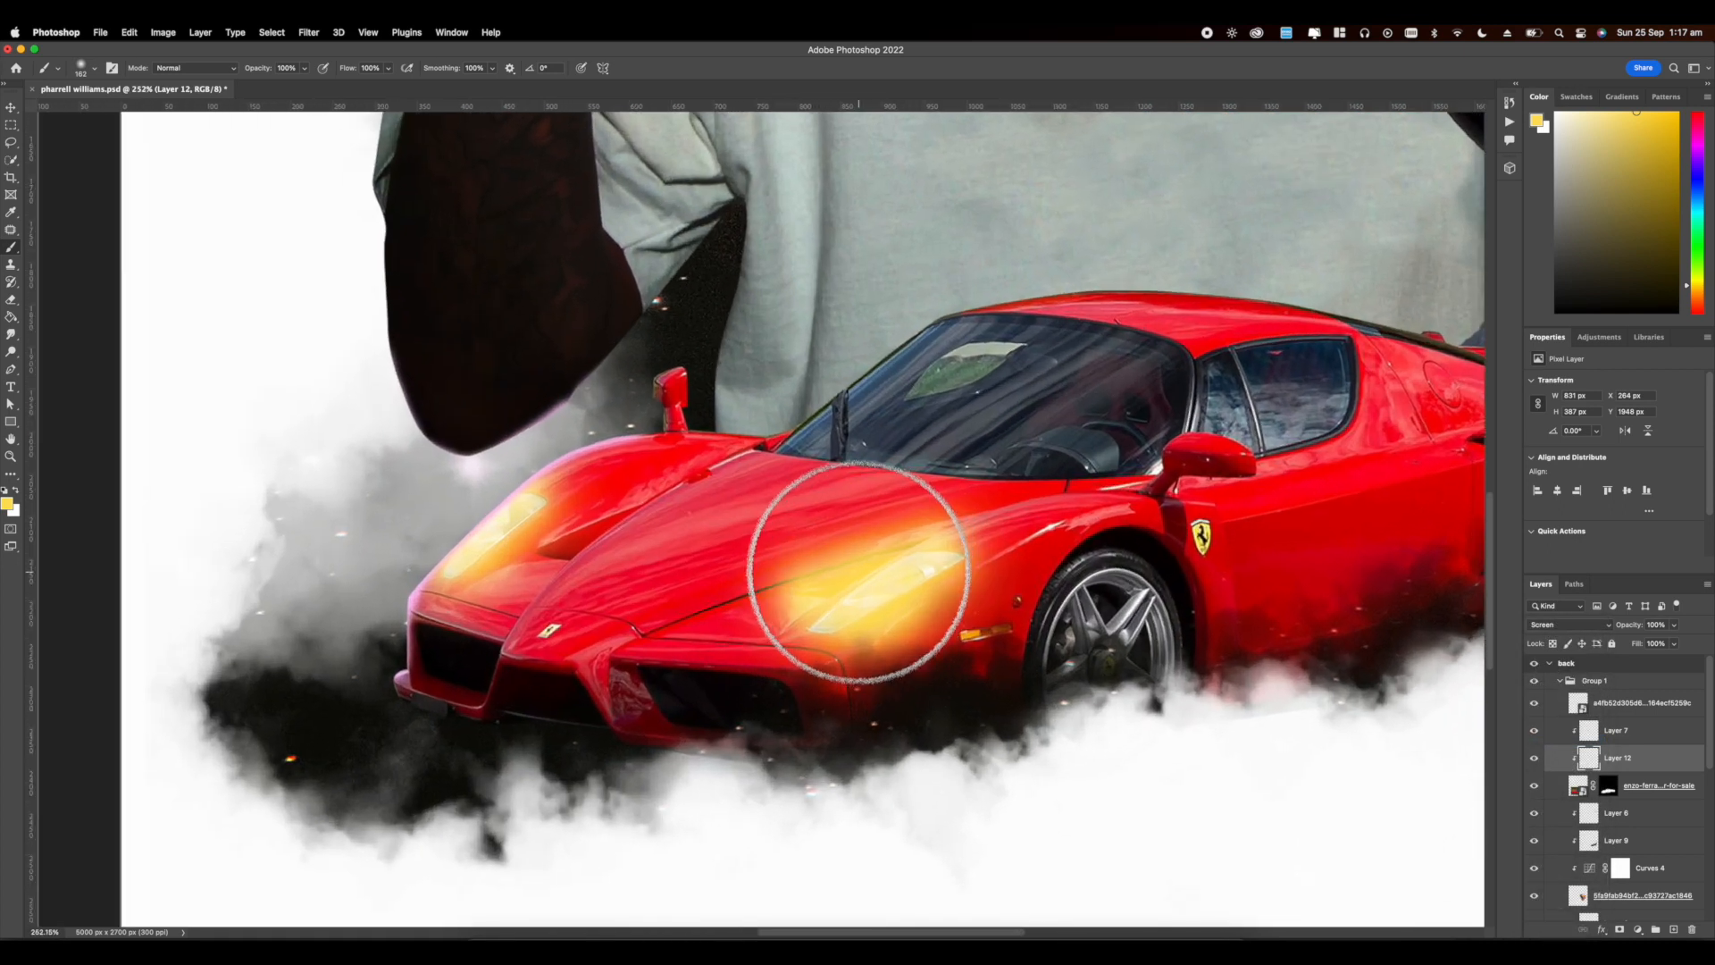
right_click(887, 483)
left_click(981, 645)
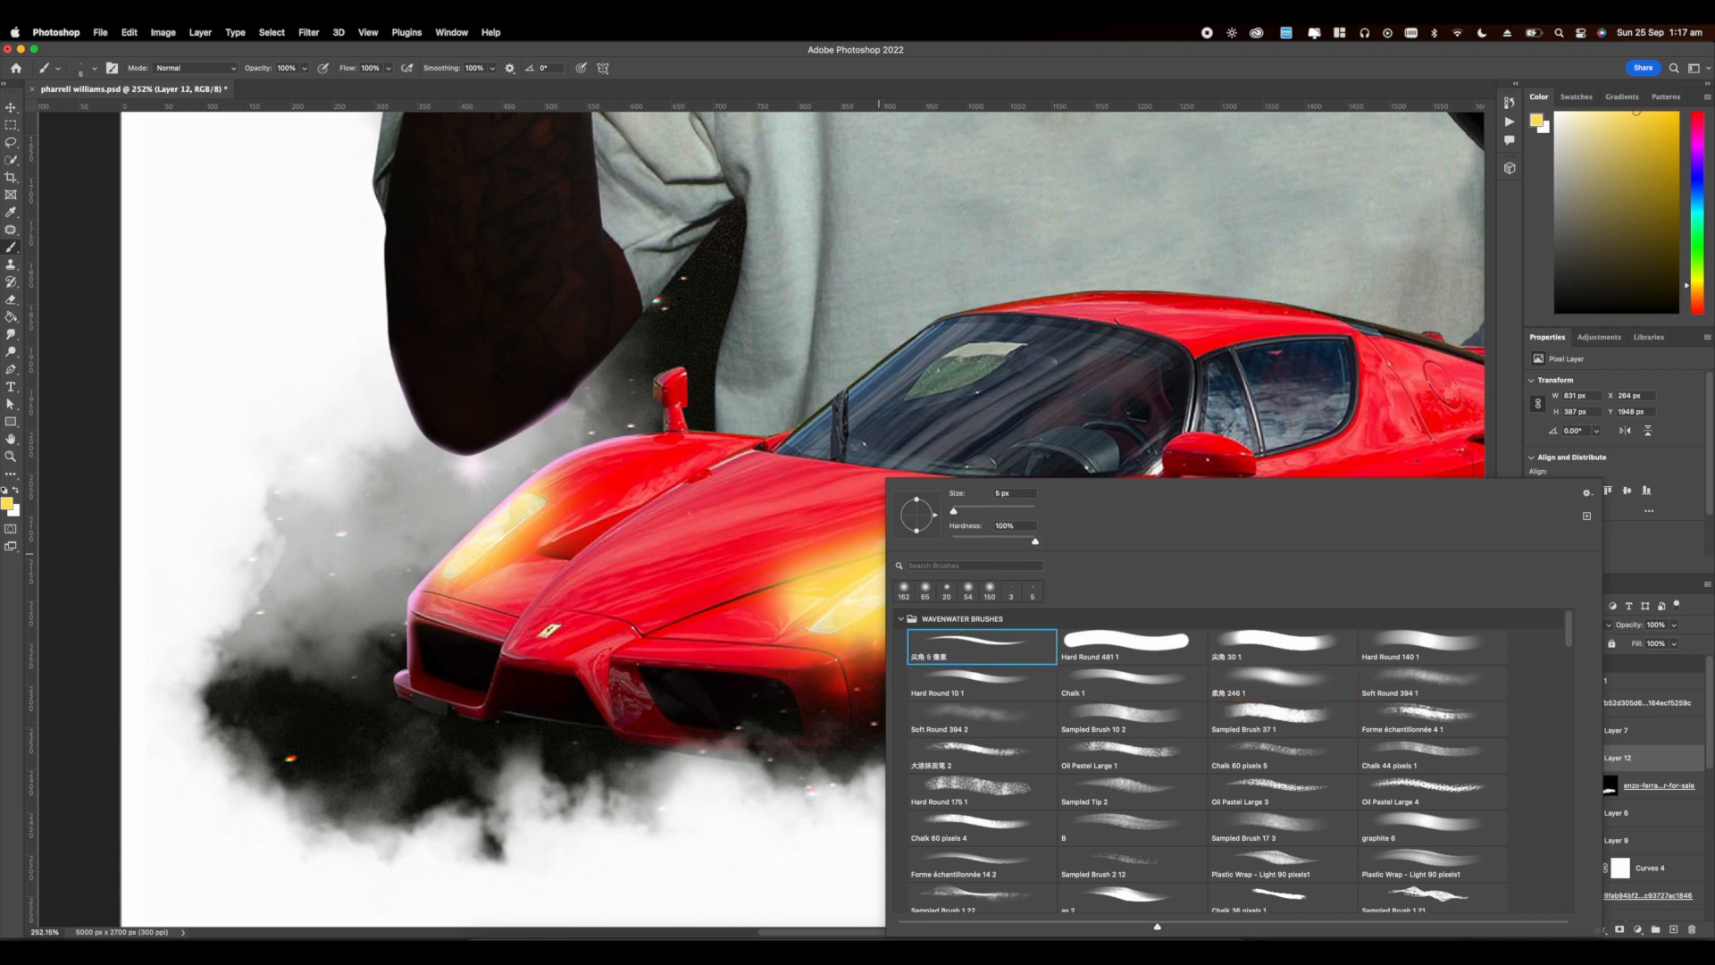
left_click(741, 589)
right_click(881, 549)
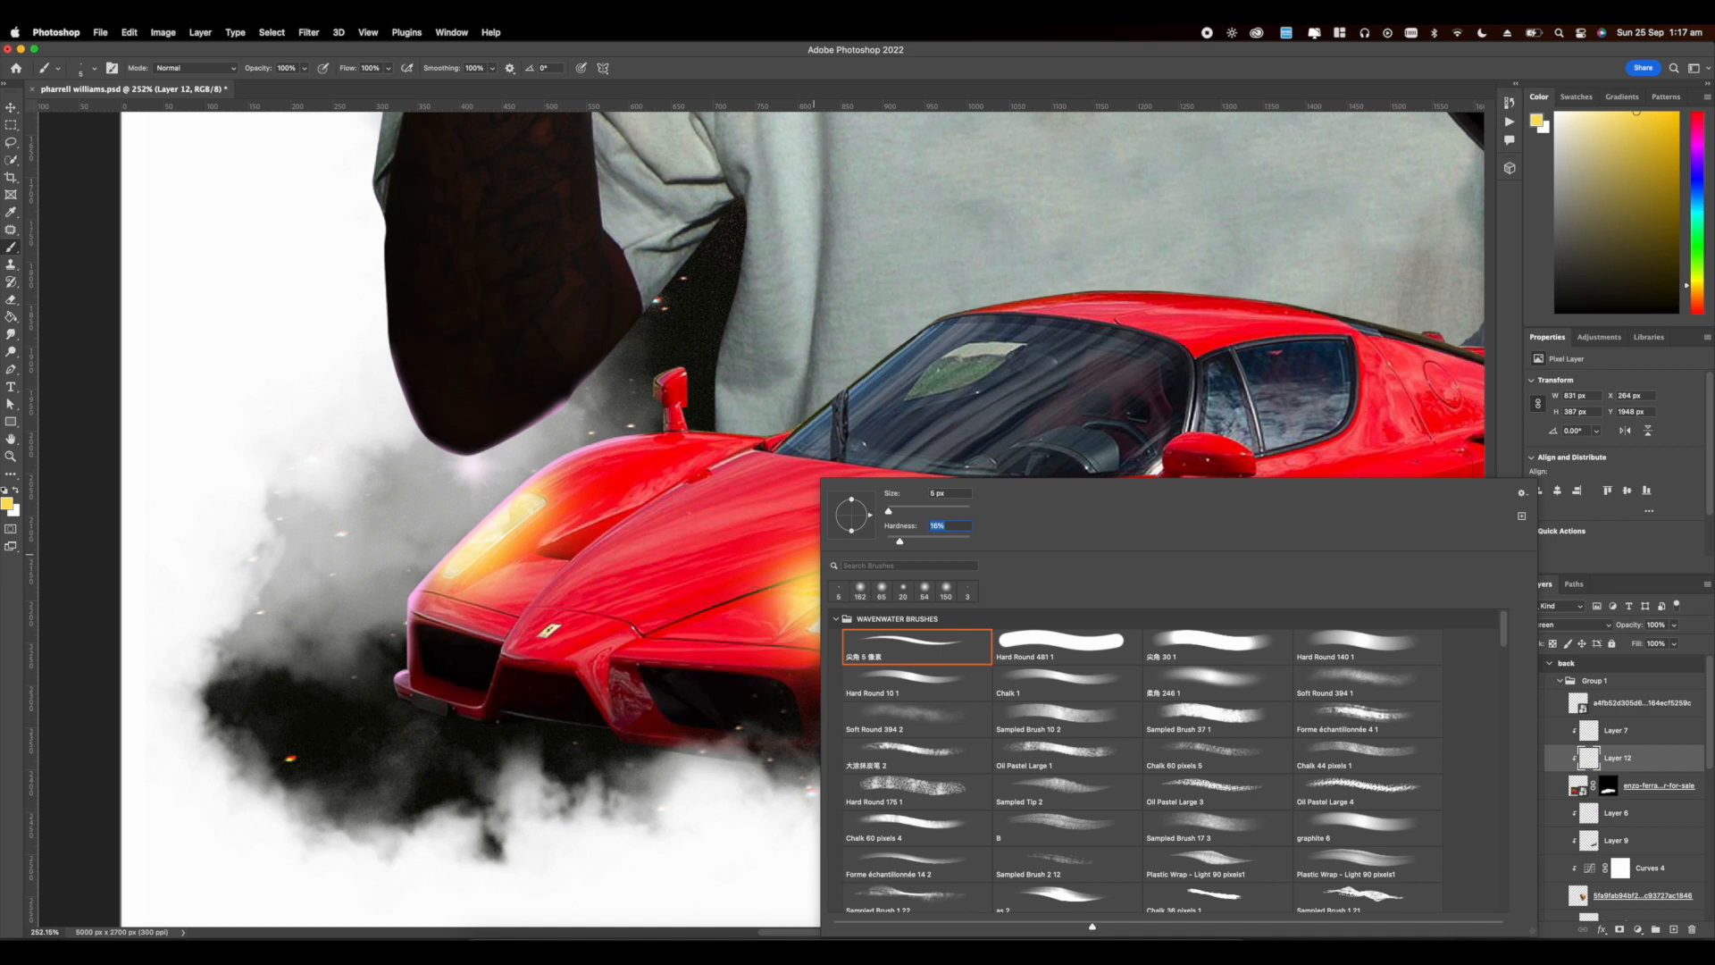
key("Return")
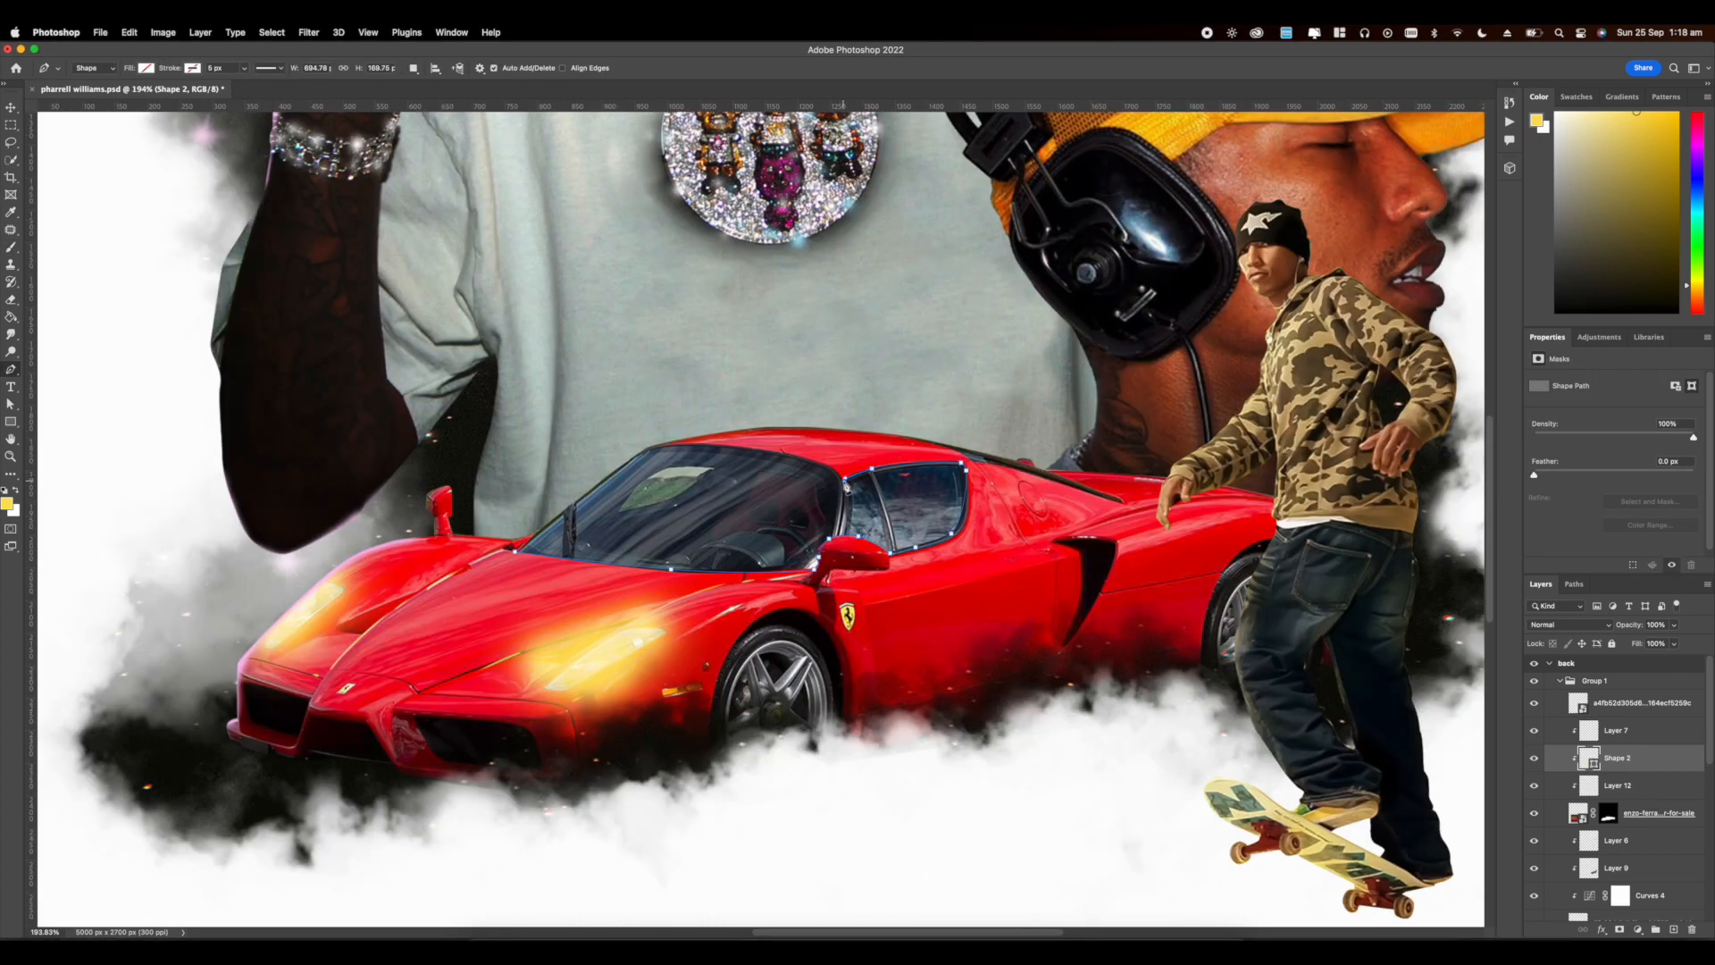
Step: Reposition the placed nebula photo over the red car and commit its placement
scroll(847, 487, "left", 5)
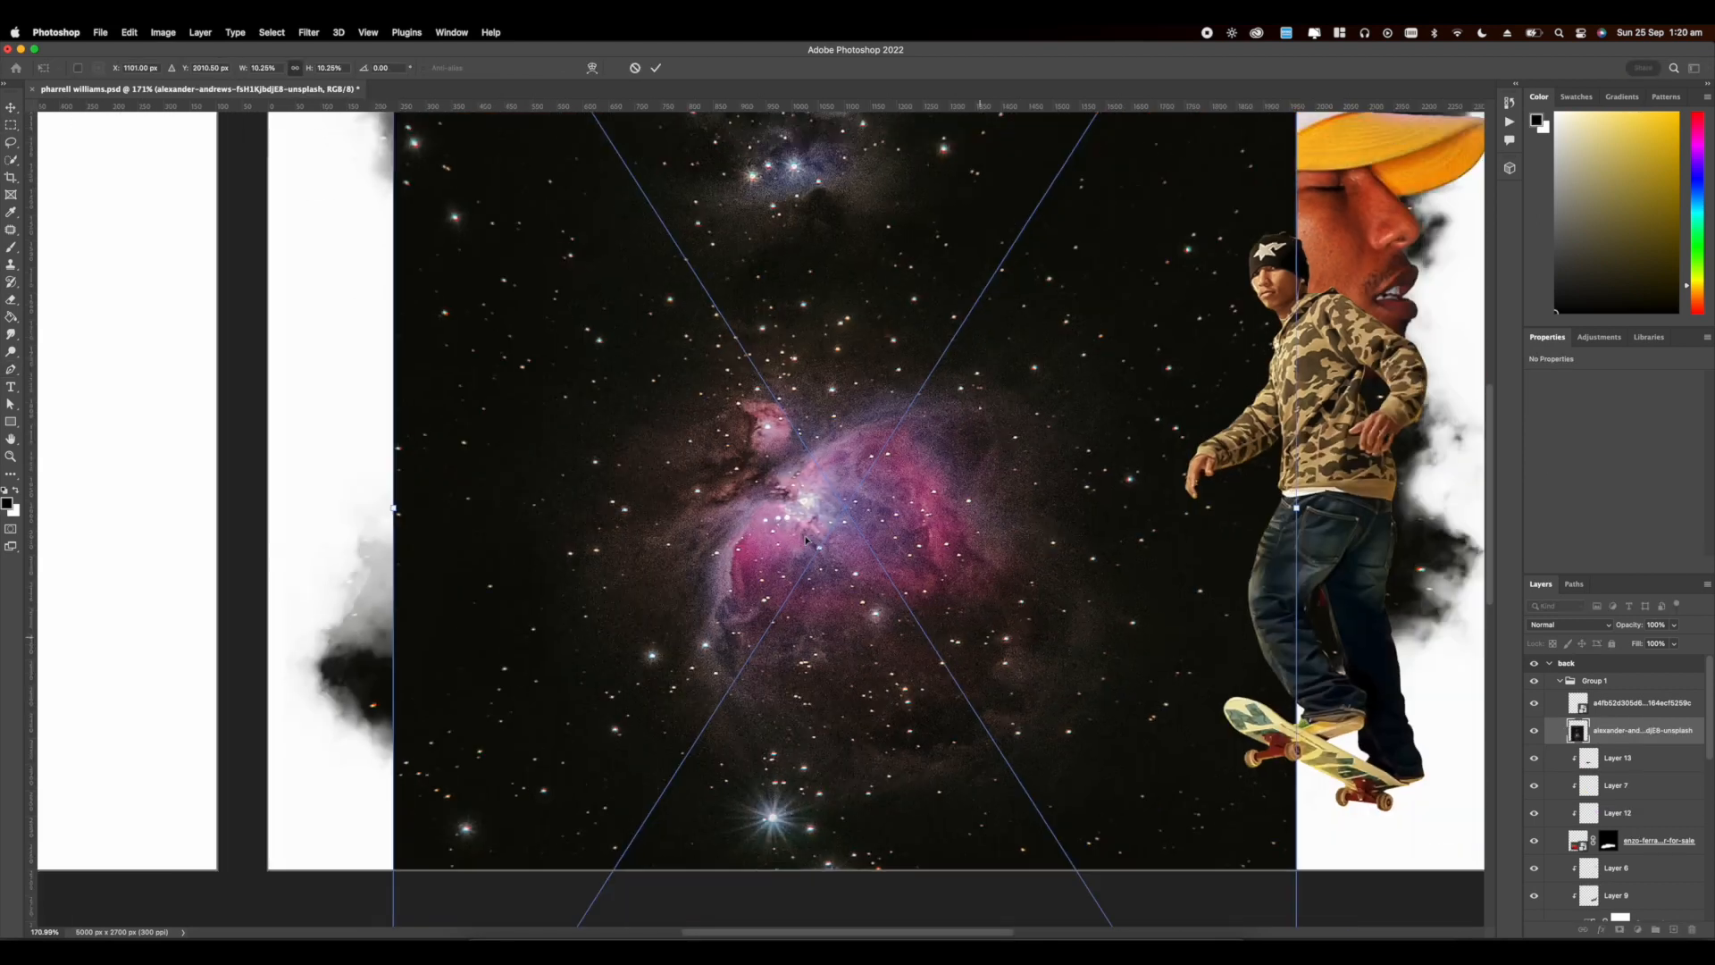
key("super+minus")
left_click_drag(1056, 514, 842, 528)
left_click_drag(896, 380, 786, 393)
key("Return")
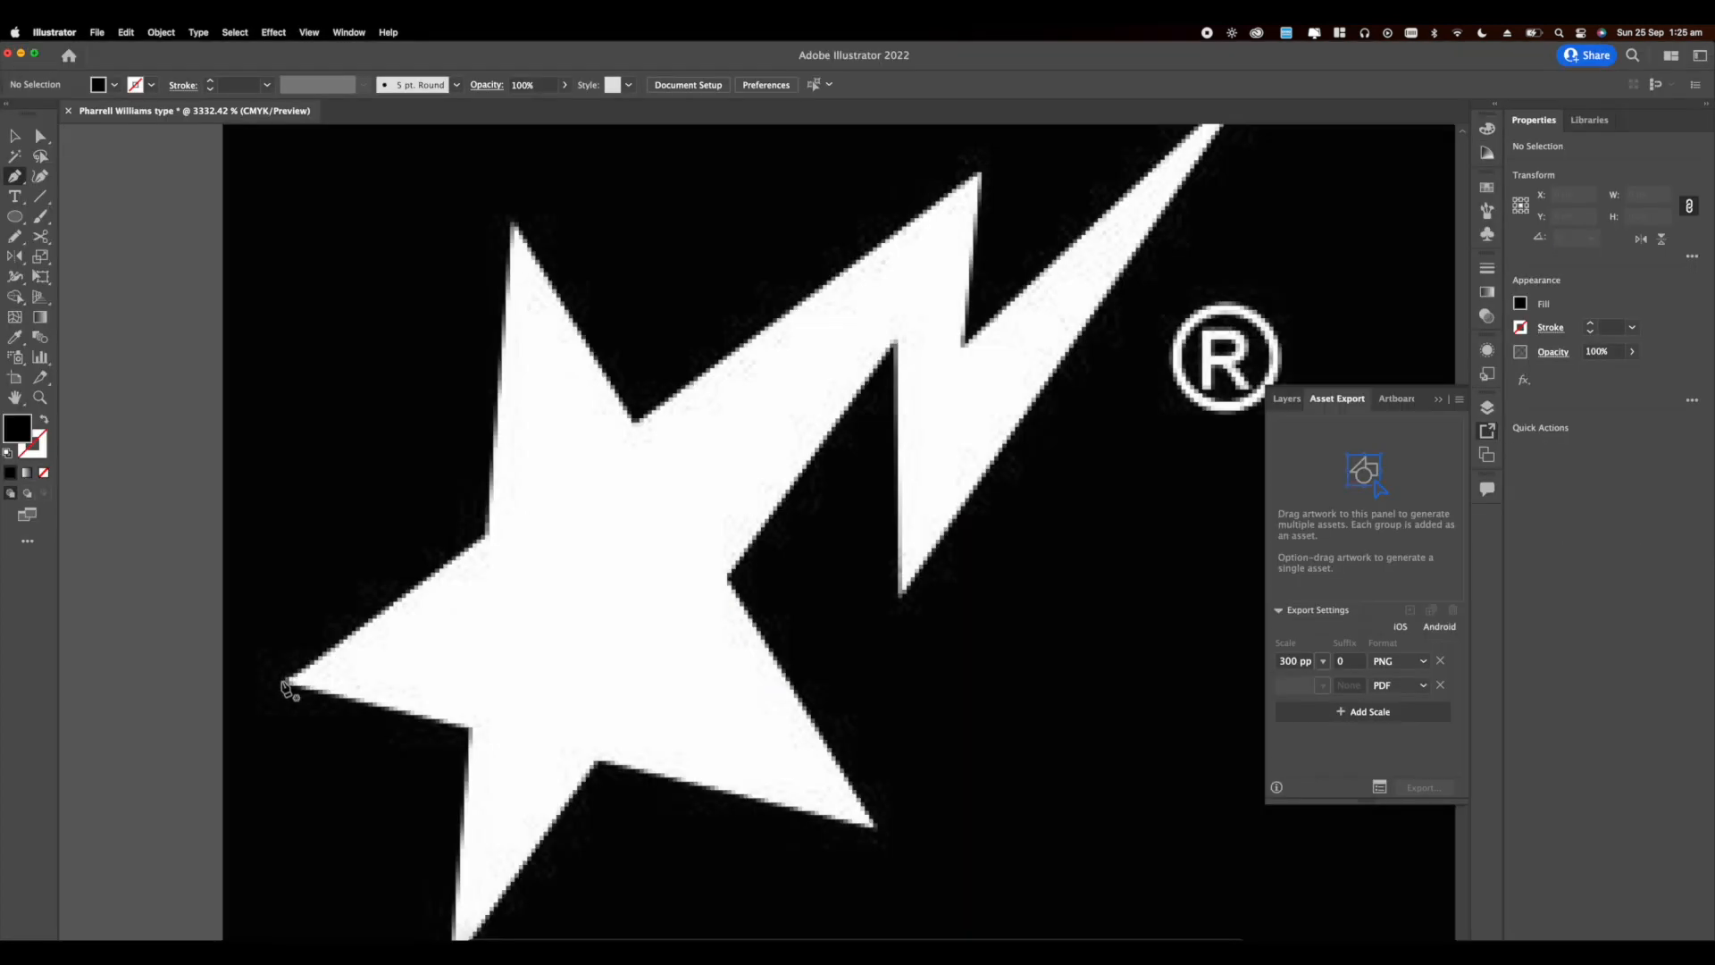
Step: Switch to Illustrator and trace the star logo with the Pen tool from its far-left tip over the upper point to the bolt's inner notch
left_click(284, 684)
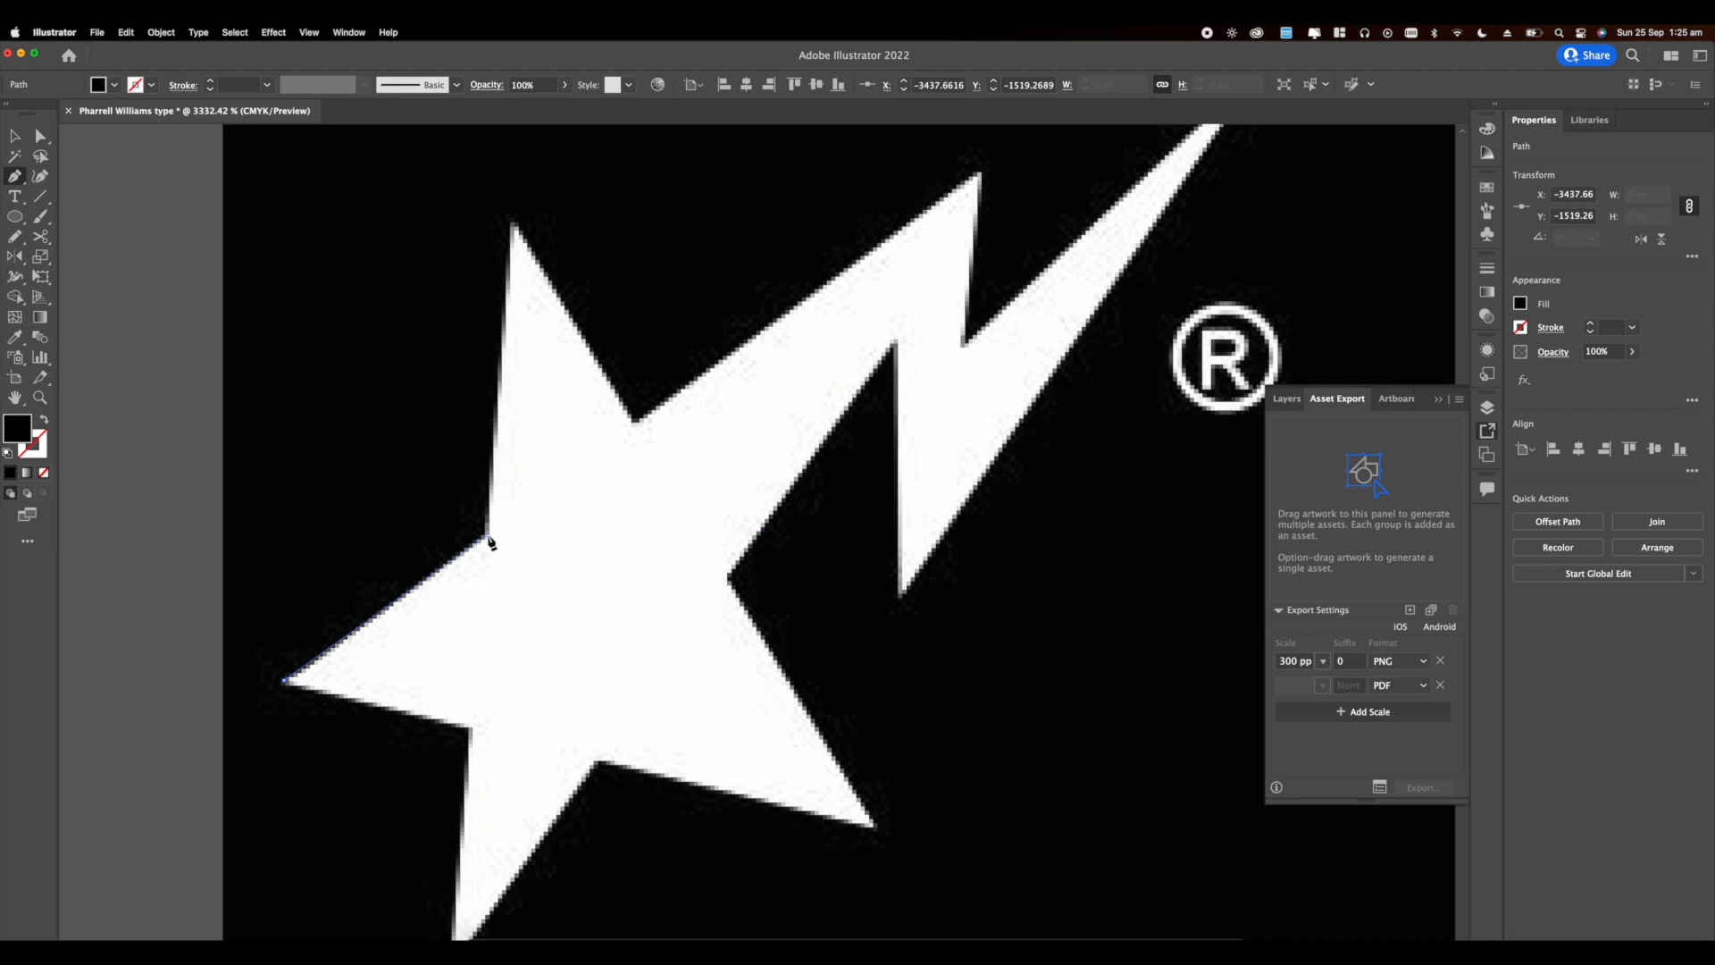
left_click(488, 536)
left_click(511, 218)
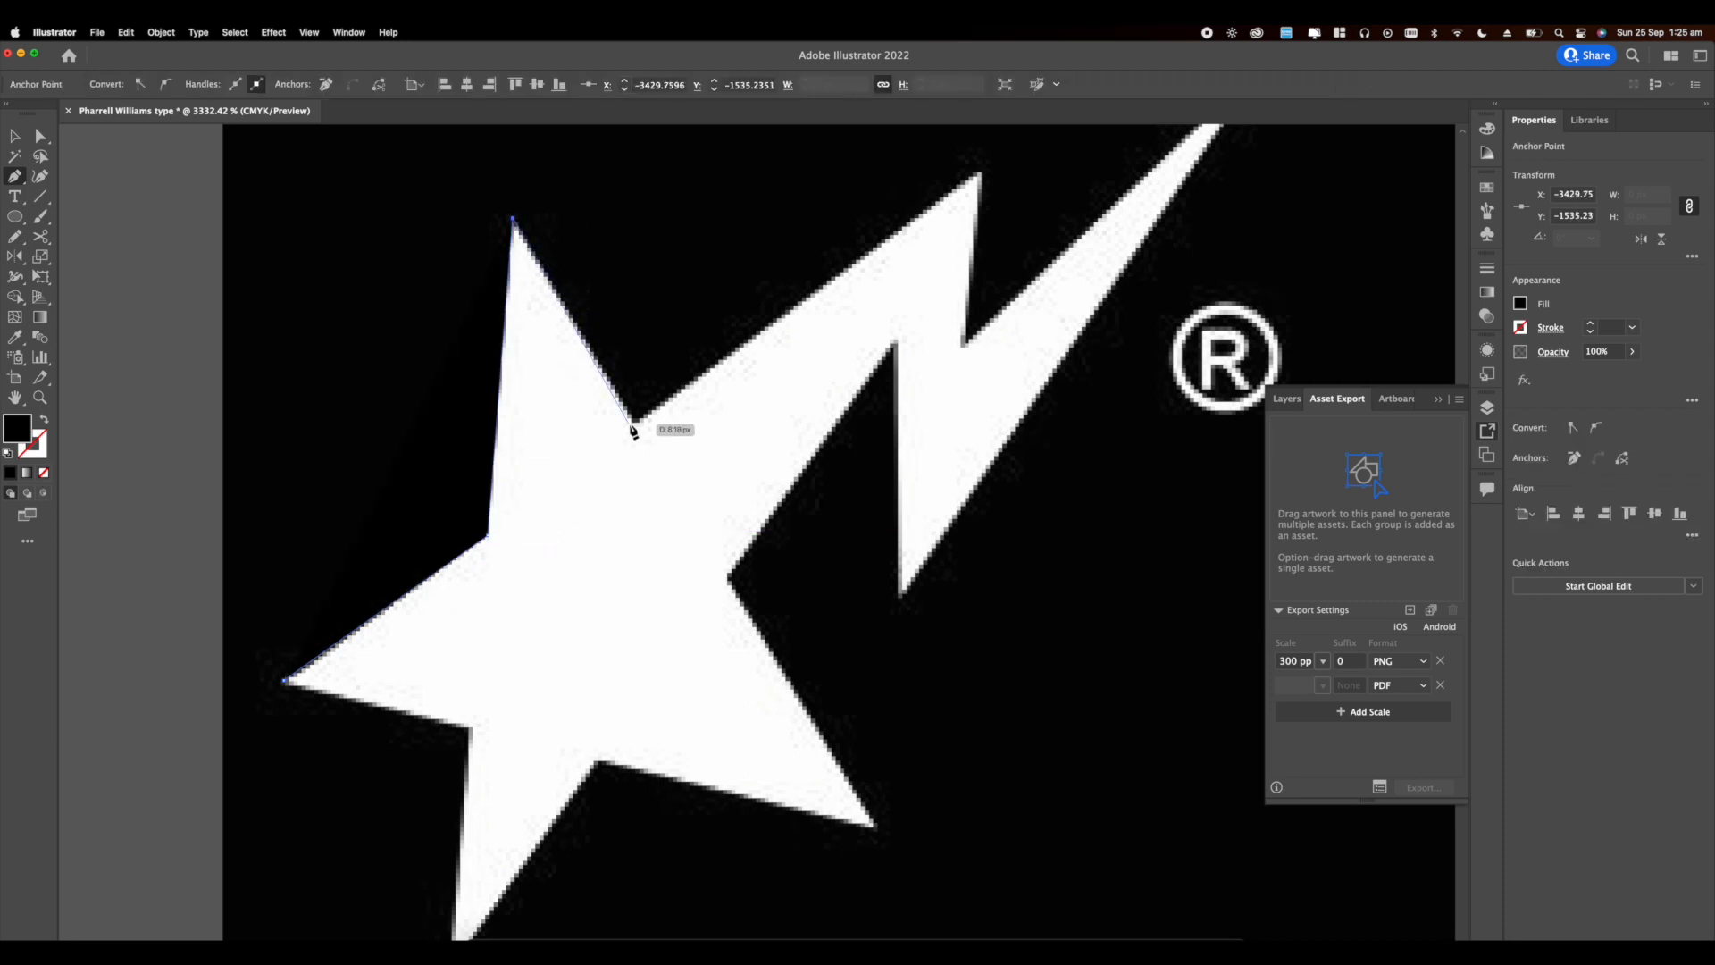
left_click(634, 420)
scroll(682, 391, "right", 6)
scroll(682, 392, "up", 2)
left_click(705, 243)
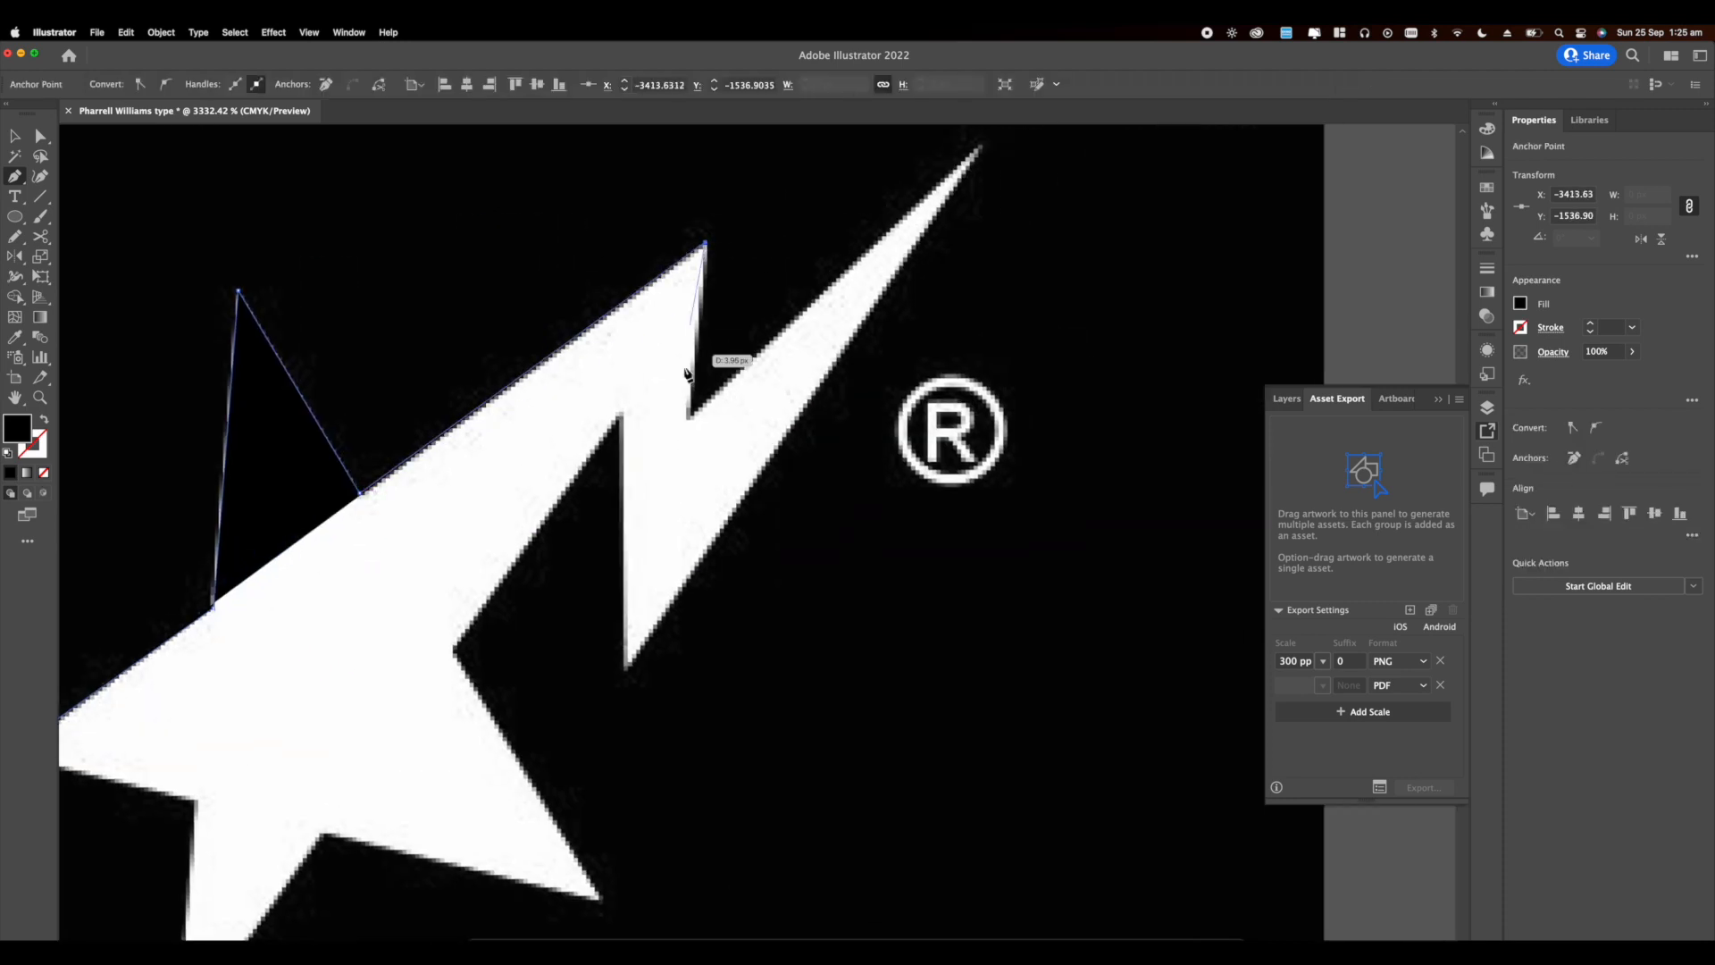
left_click(689, 419)
Step: Continue the Pen path around the lightning bolt's long tip and back down to the star's right inner corner
left_click_drag(754, 375, 626, 466)
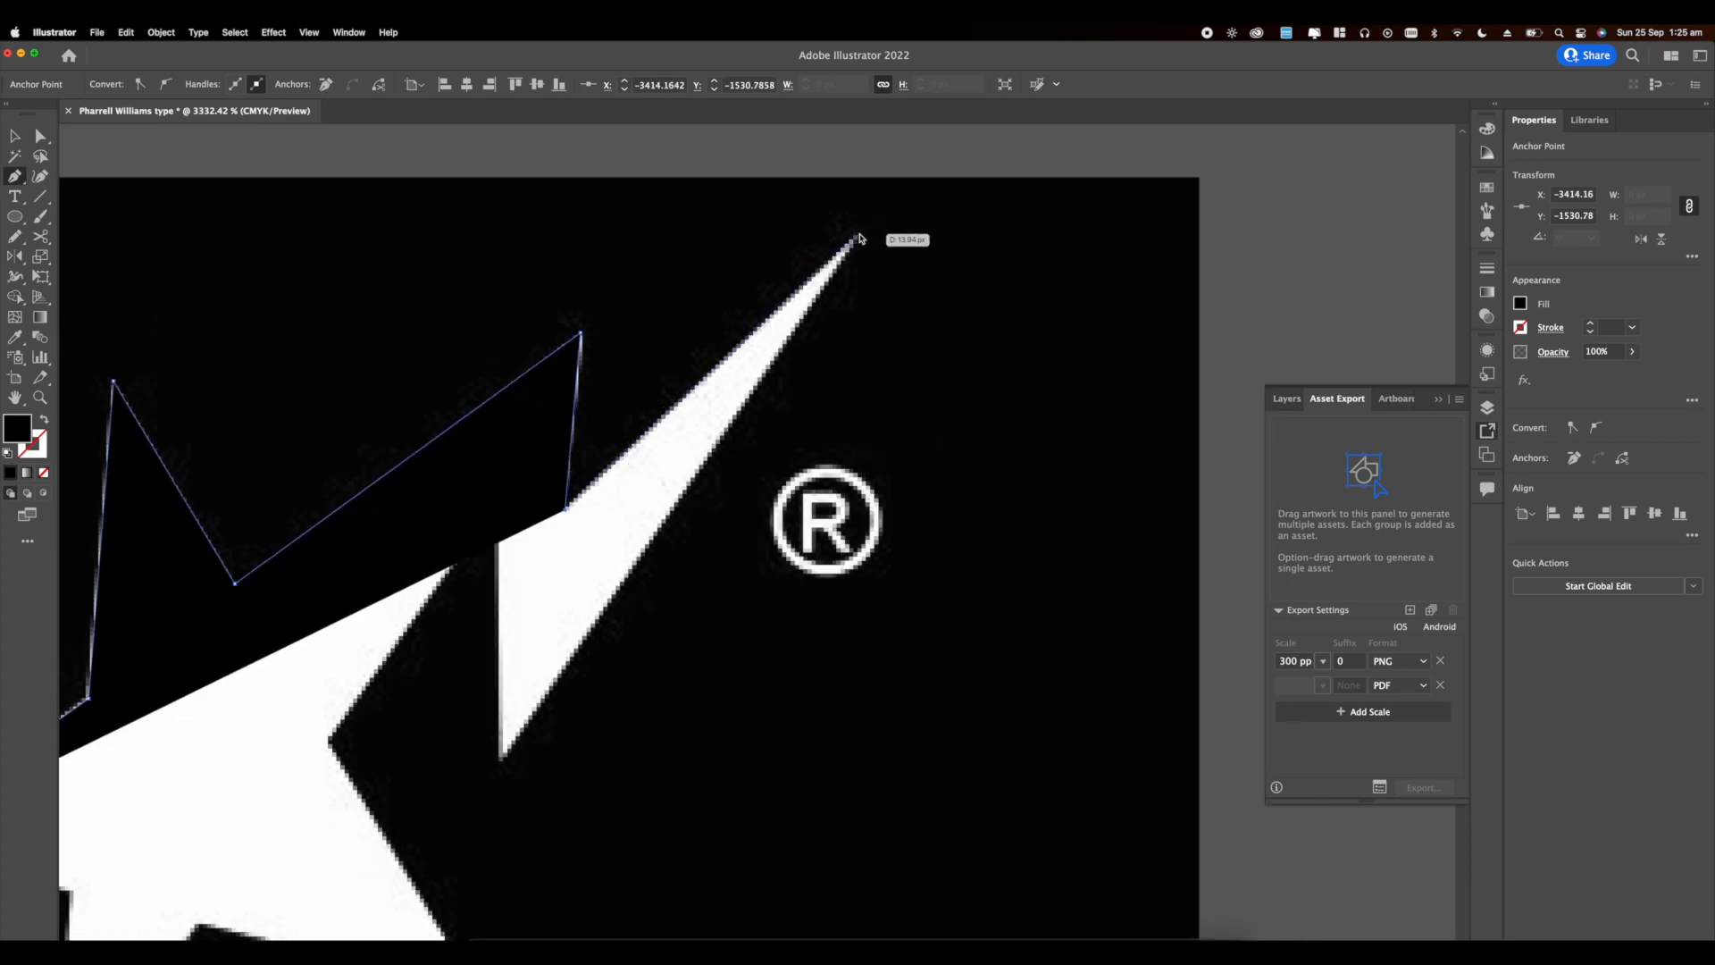
left_click(858, 234)
left_click_drag(674, 556, 693, 537)
scroll(693, 537, "down", 3)
scroll(693, 536, "left", 2)
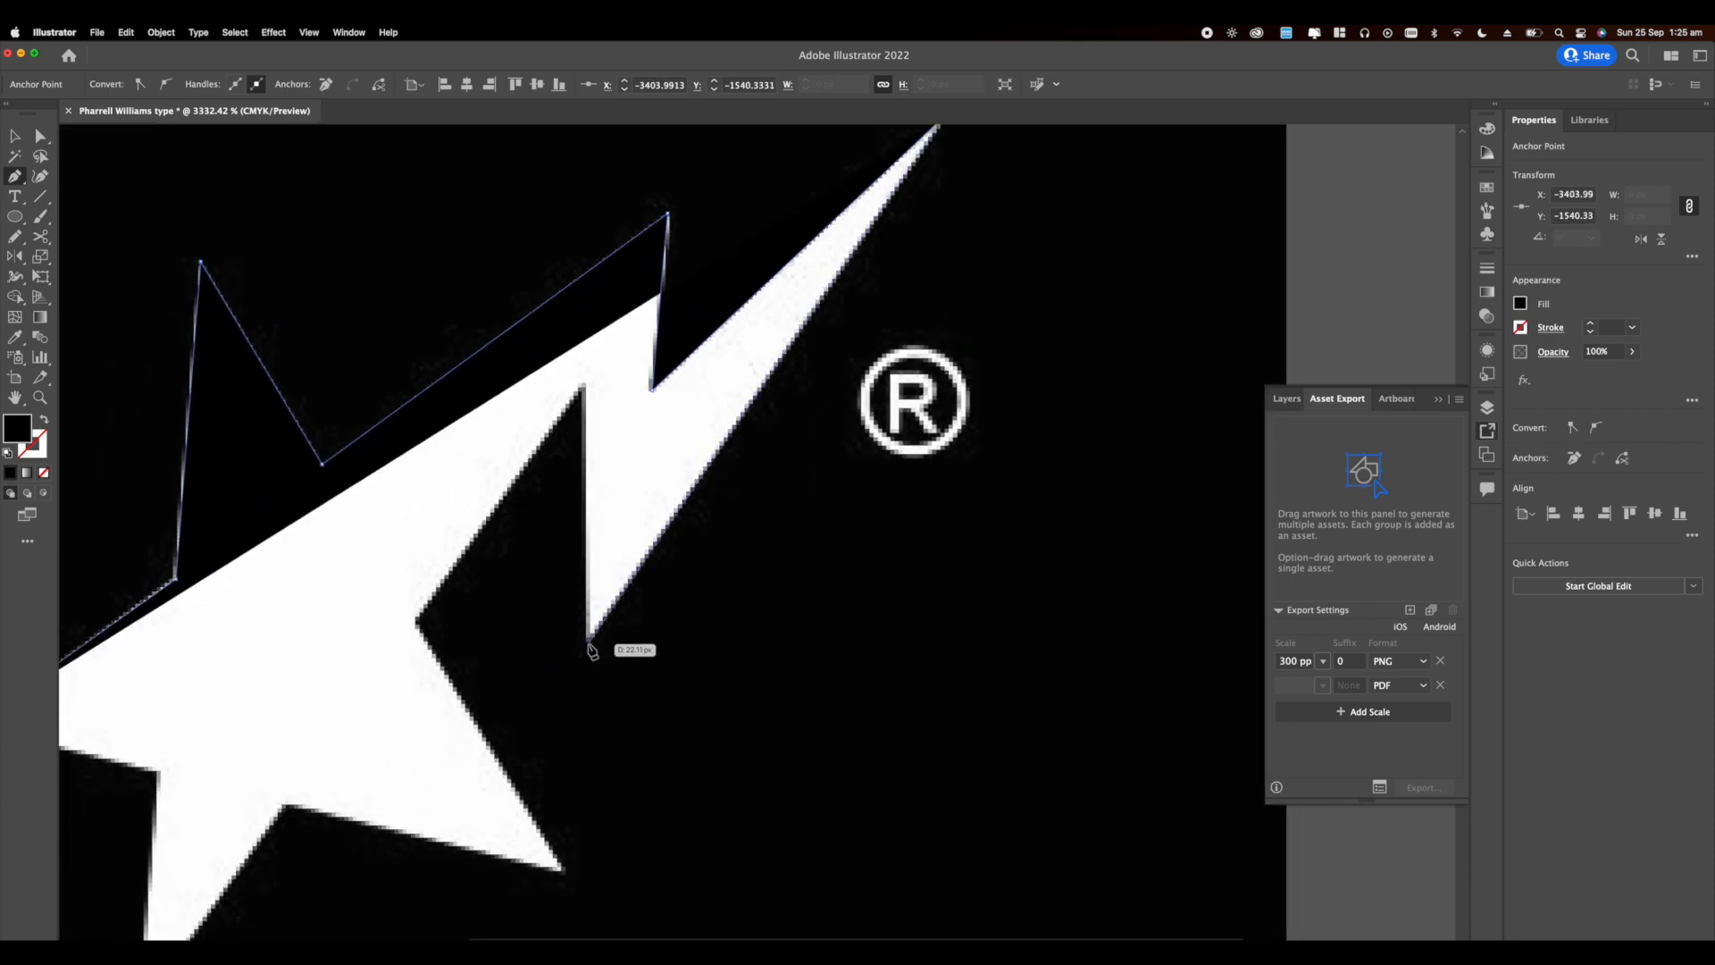
left_click(588, 641)
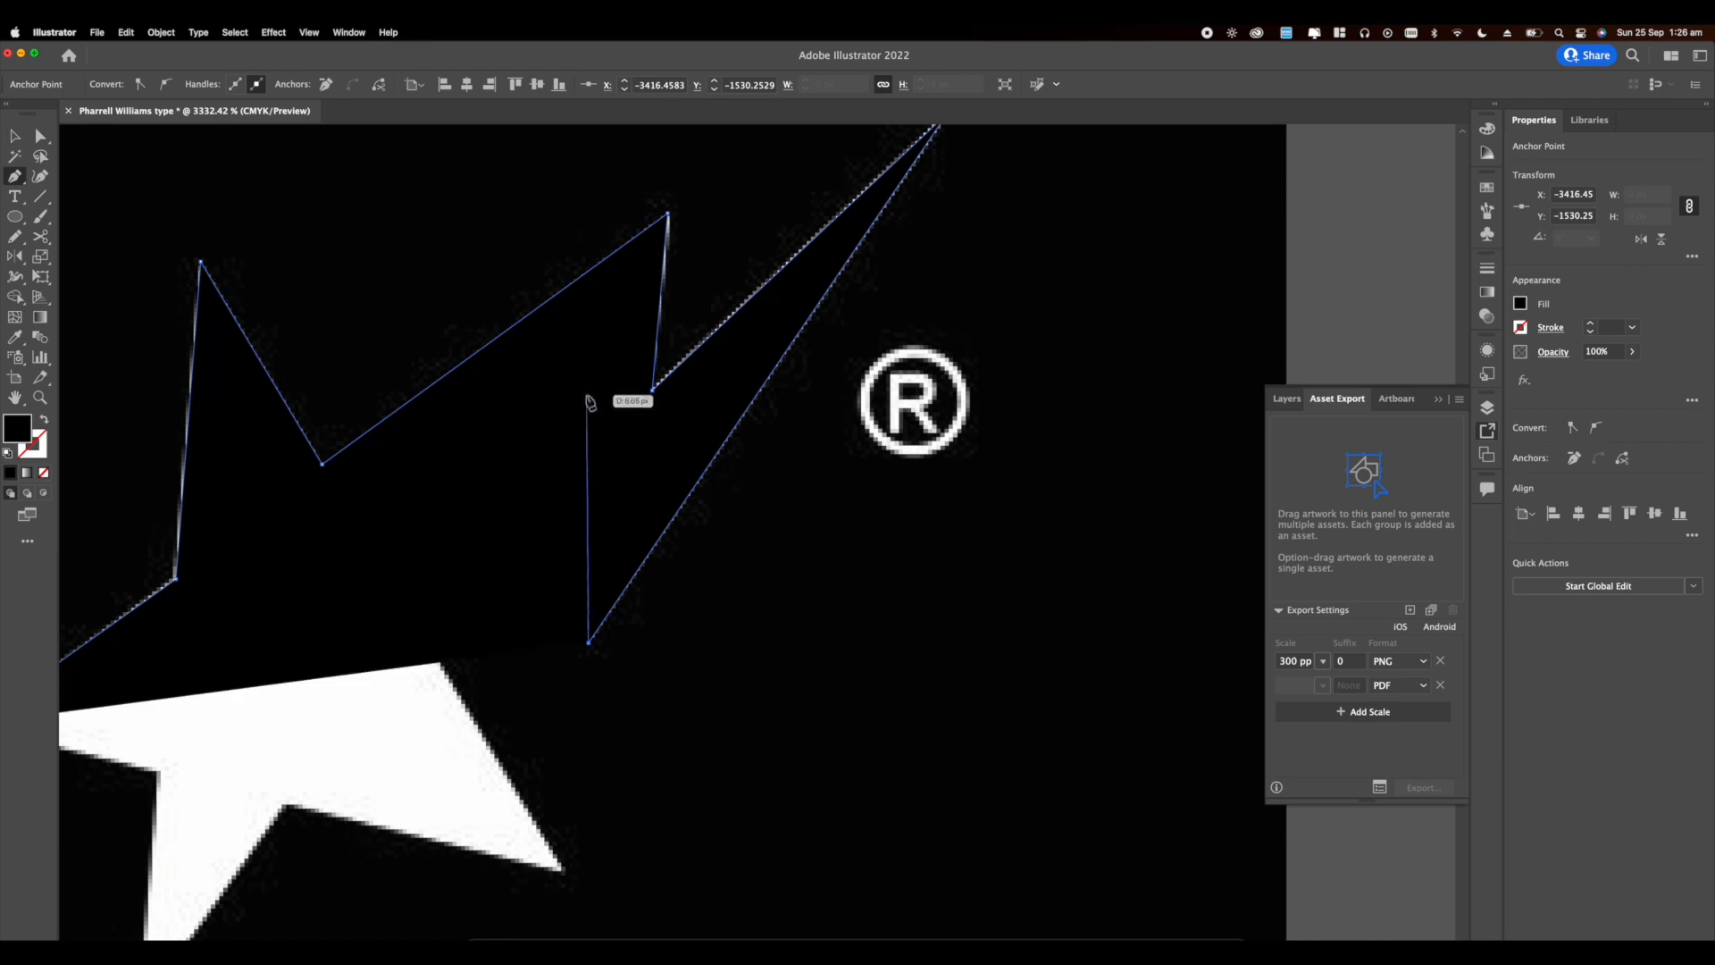
left_click(580, 387)
left_click(418, 617)
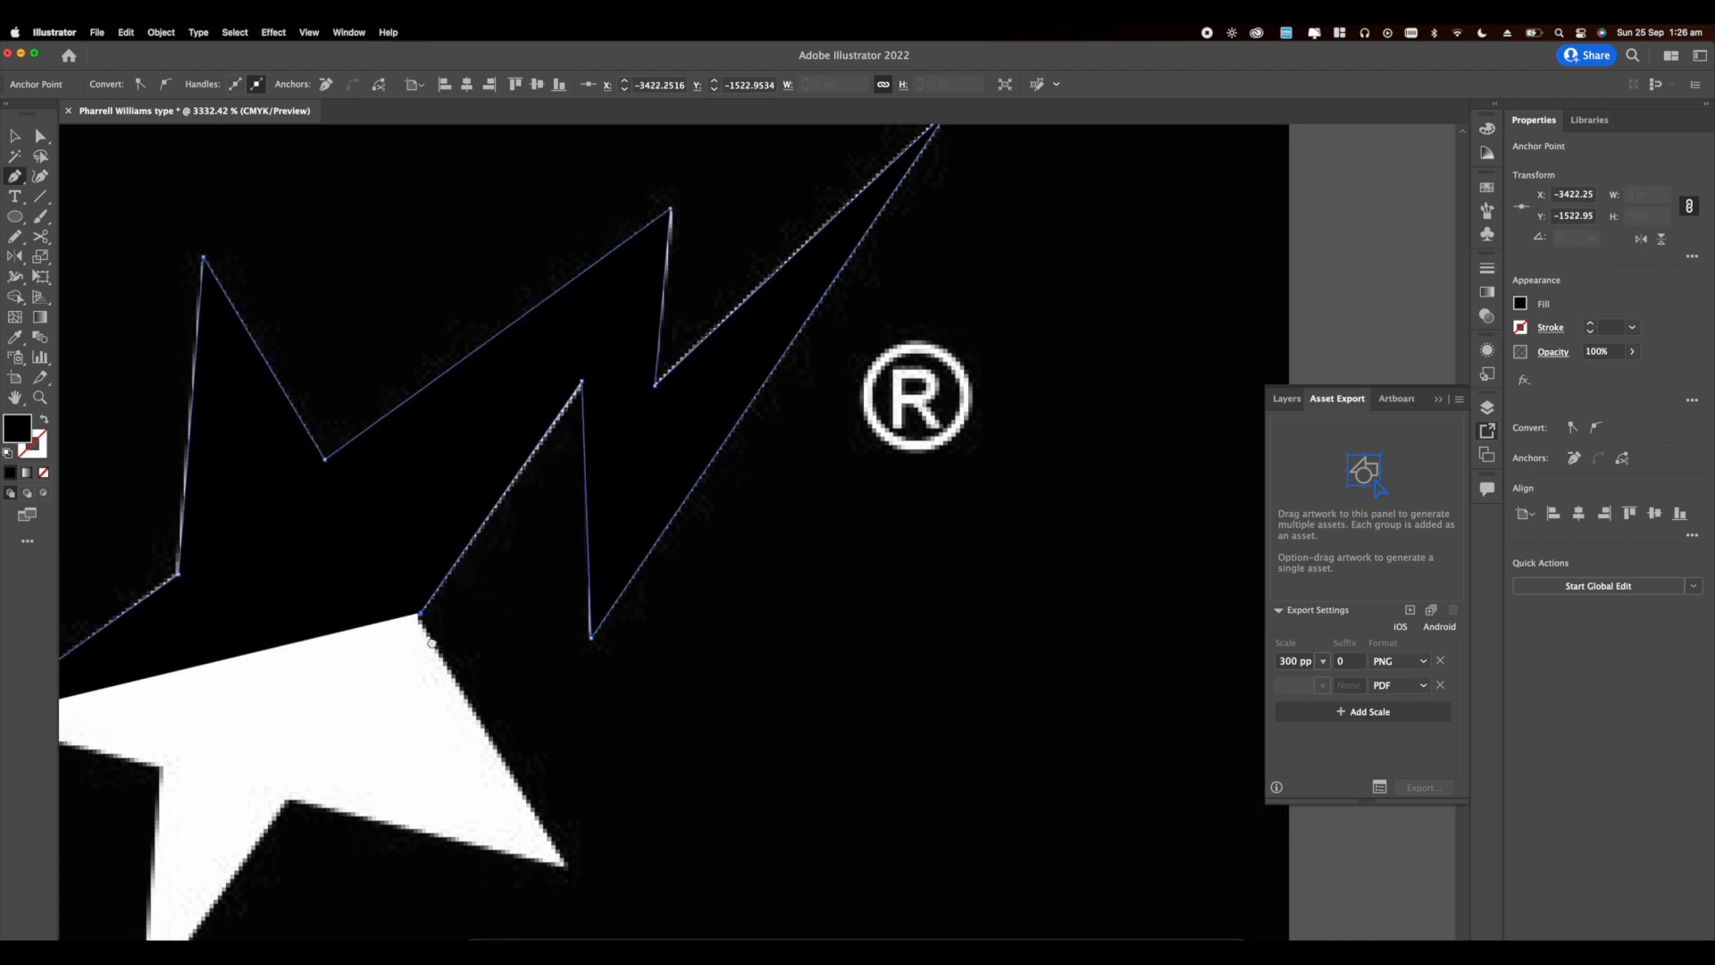
Step: Extend the Pen path around the star's lower-right point, the adjoining inner corner and the bottom point
scroll(611, 589, "down", 3)
scroll(611, 590, "left", 2)
left_click(673, 652)
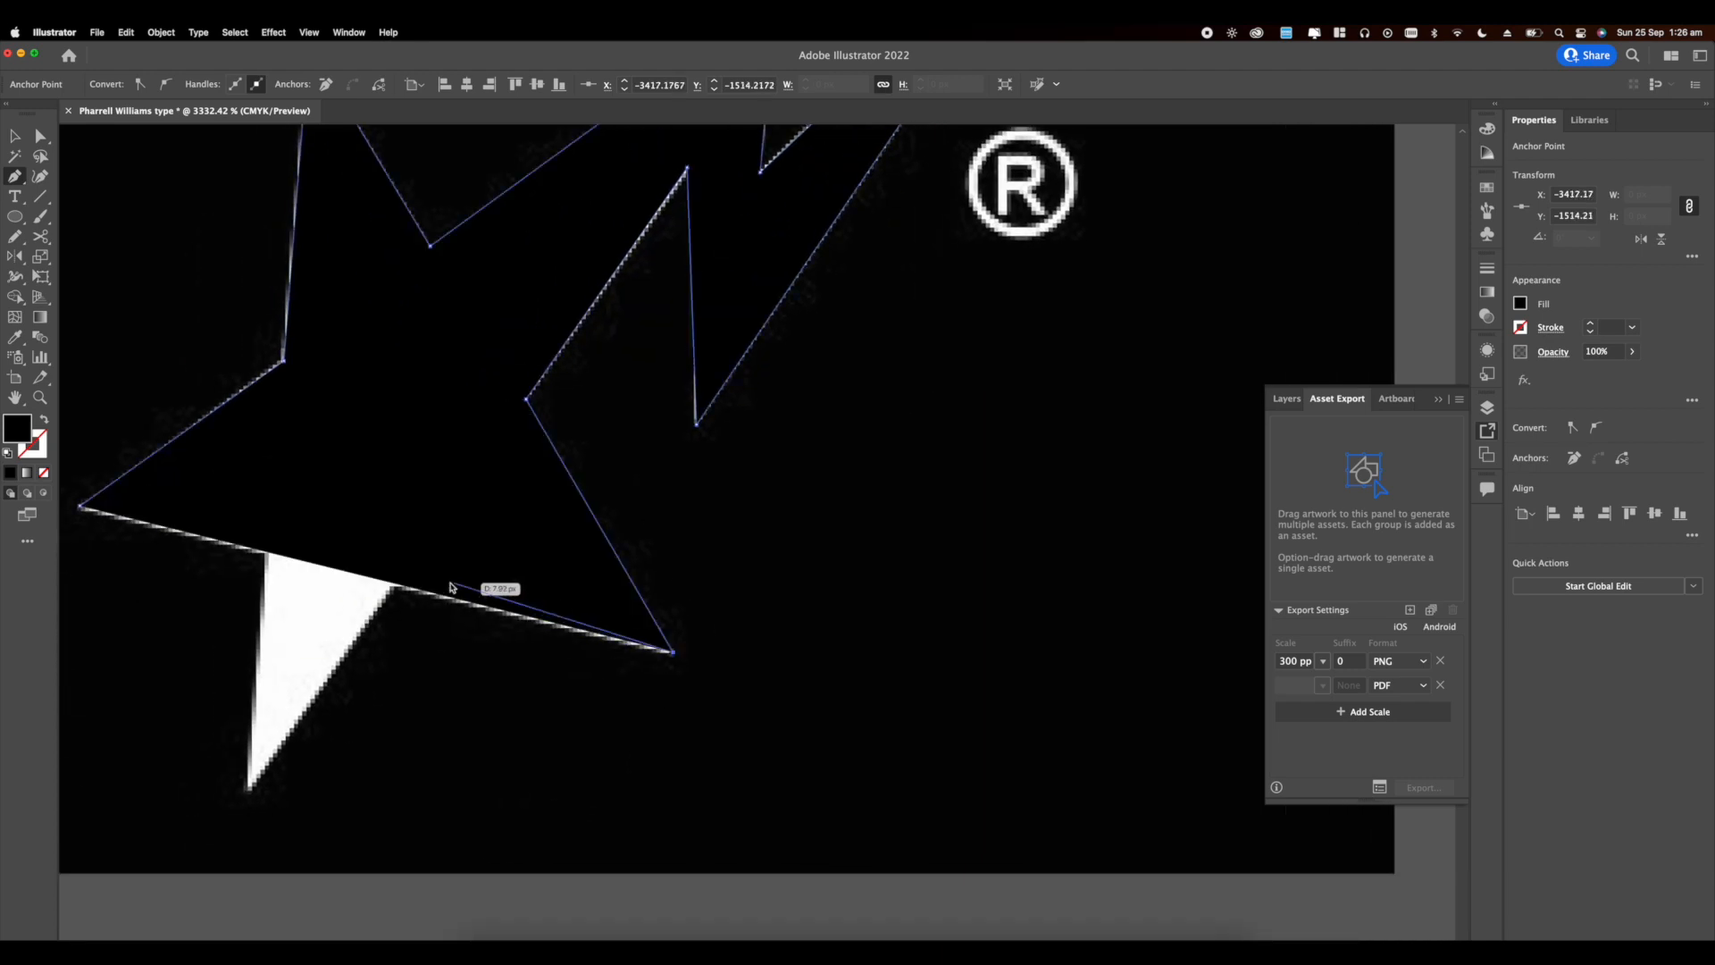
left_click(396, 593)
scroll(396, 592, "down", 2)
scroll(395, 592, "left", 4)
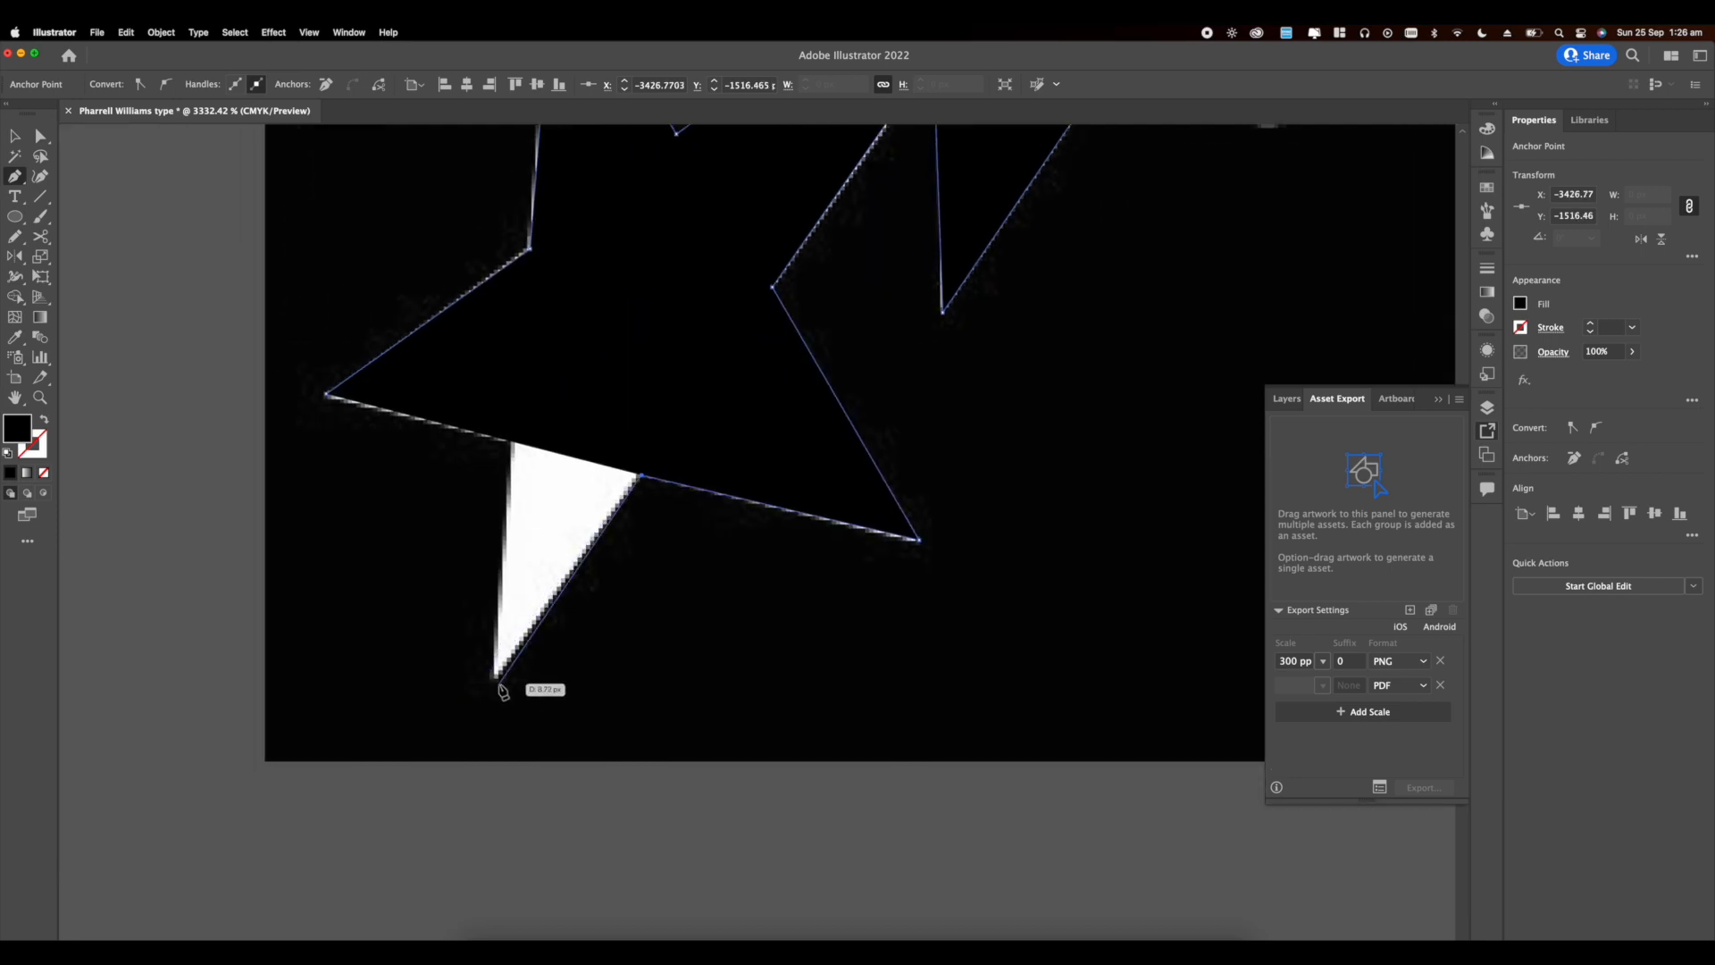
left_click(496, 680)
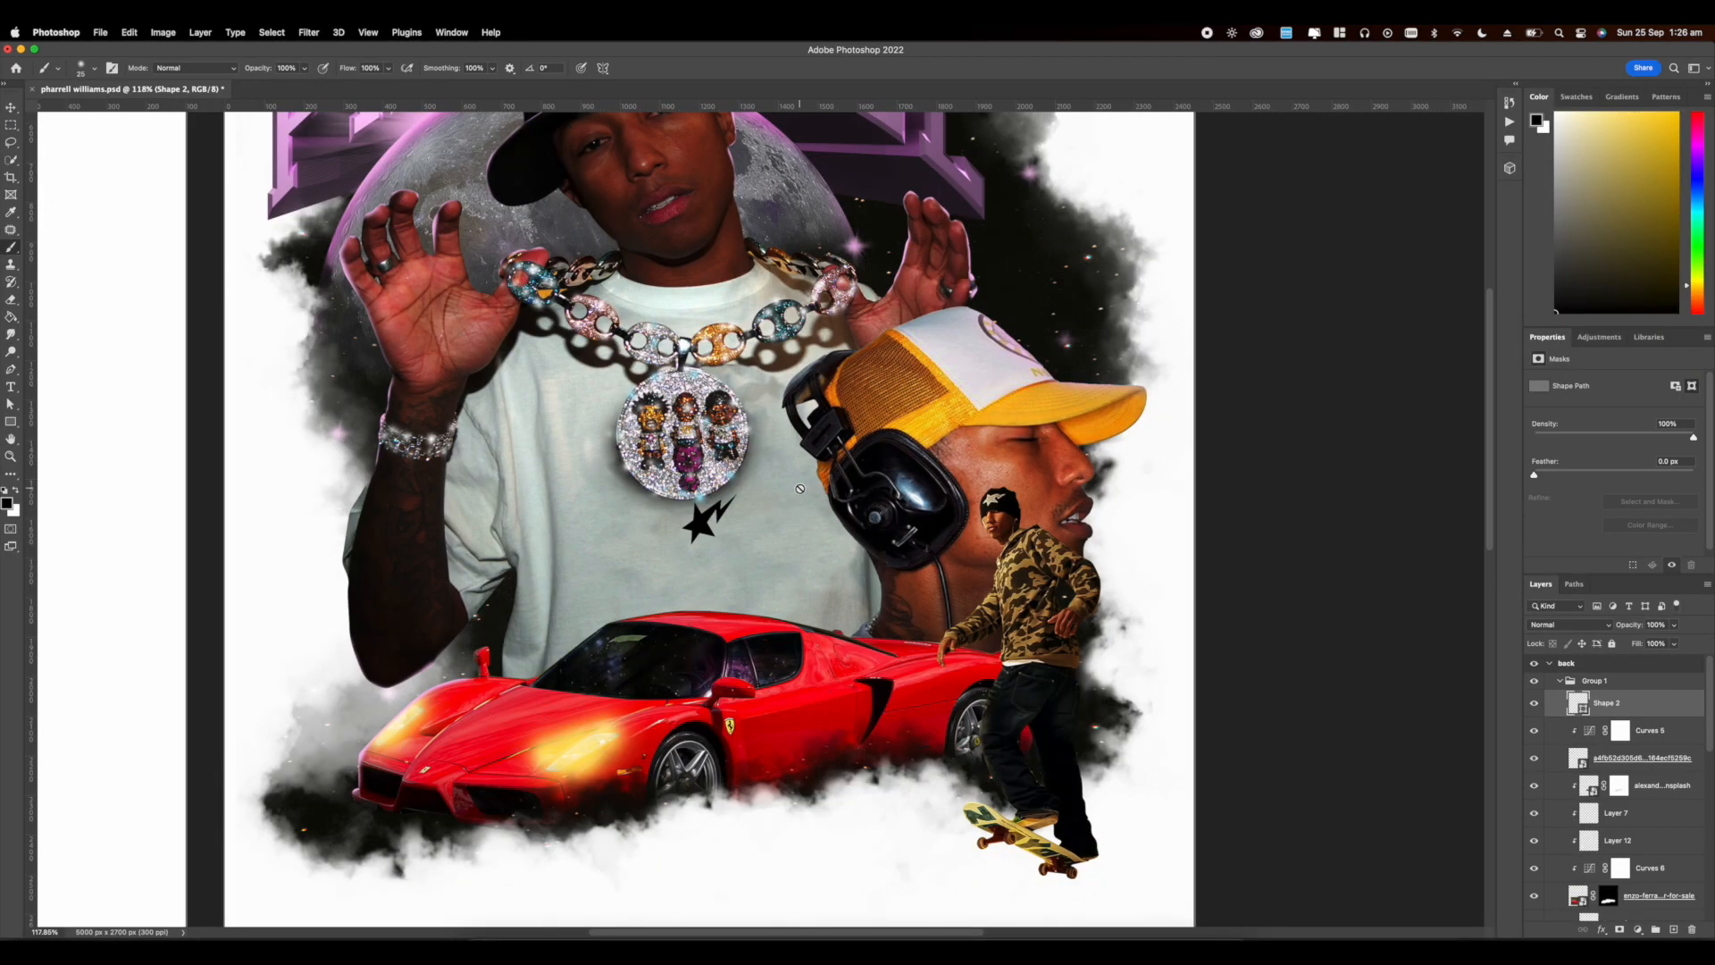
Step: In Photoshop, scale the black star logo on Shape 2 to about 476% and move it over the rear of the red car
scroll(737, 506, "down", 3)
key("super+t")
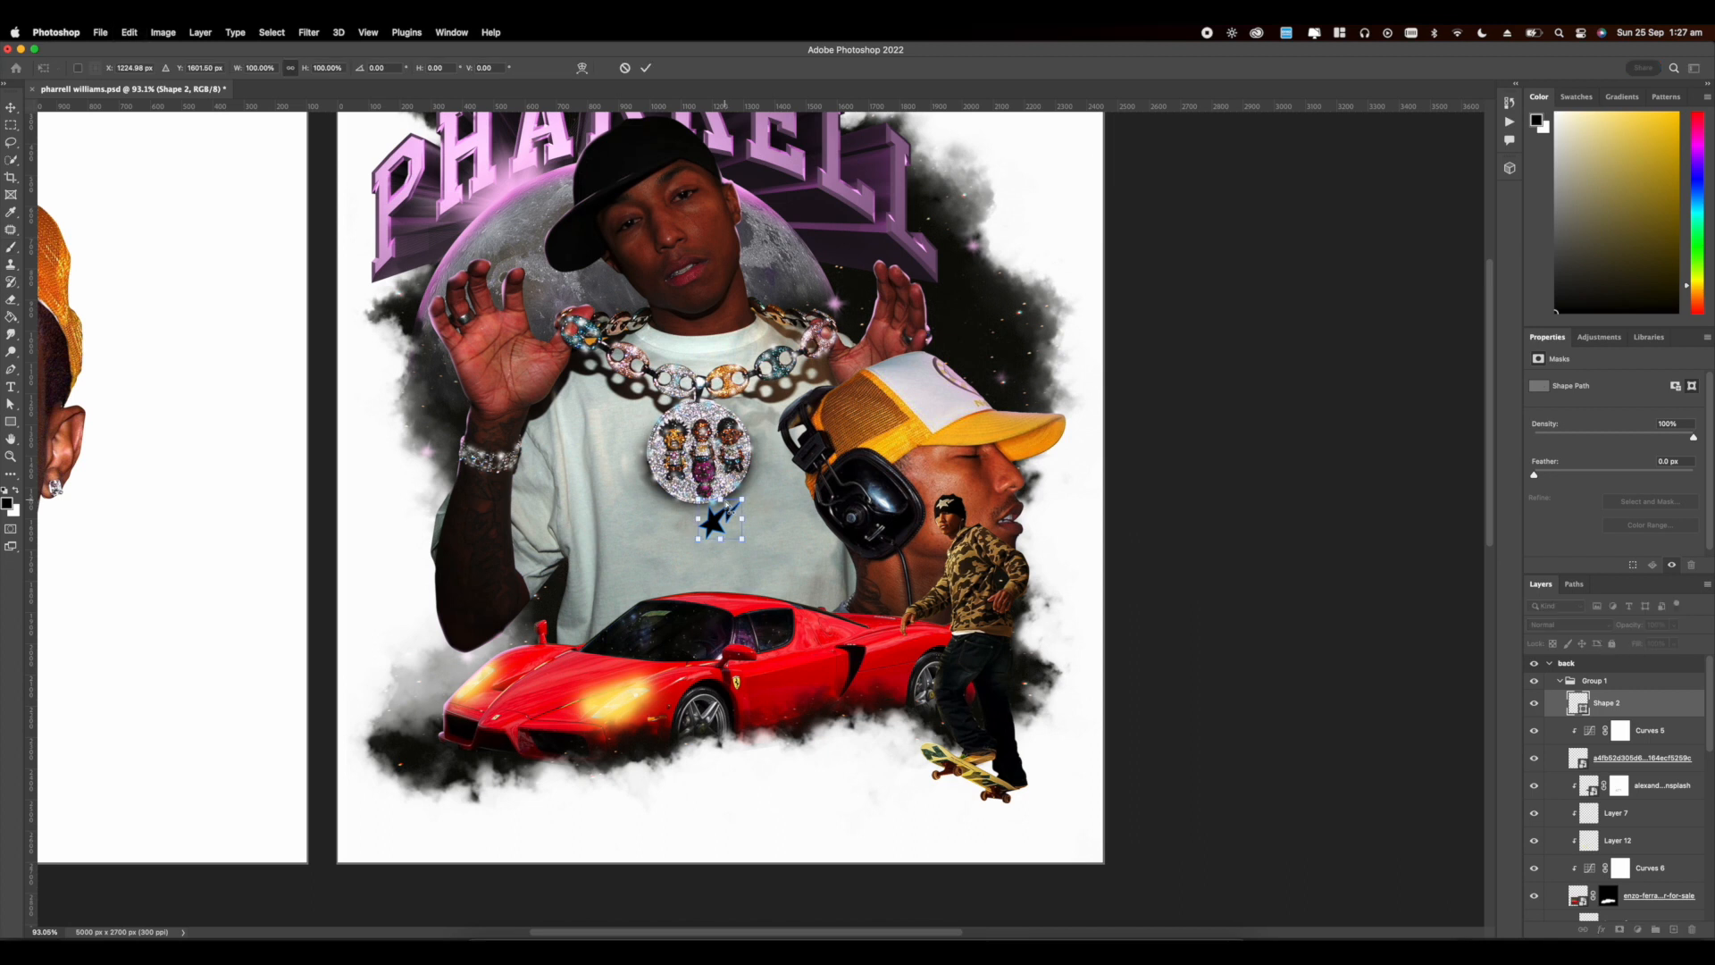
left_click_drag(743, 539, 906, 691)
left_click_drag(770, 575, 820, 737)
mouse_move(820, 737)
left_mouse_down()
mouse_move(784, 717)
mouse_move(801, 714)
left_mouse_up()
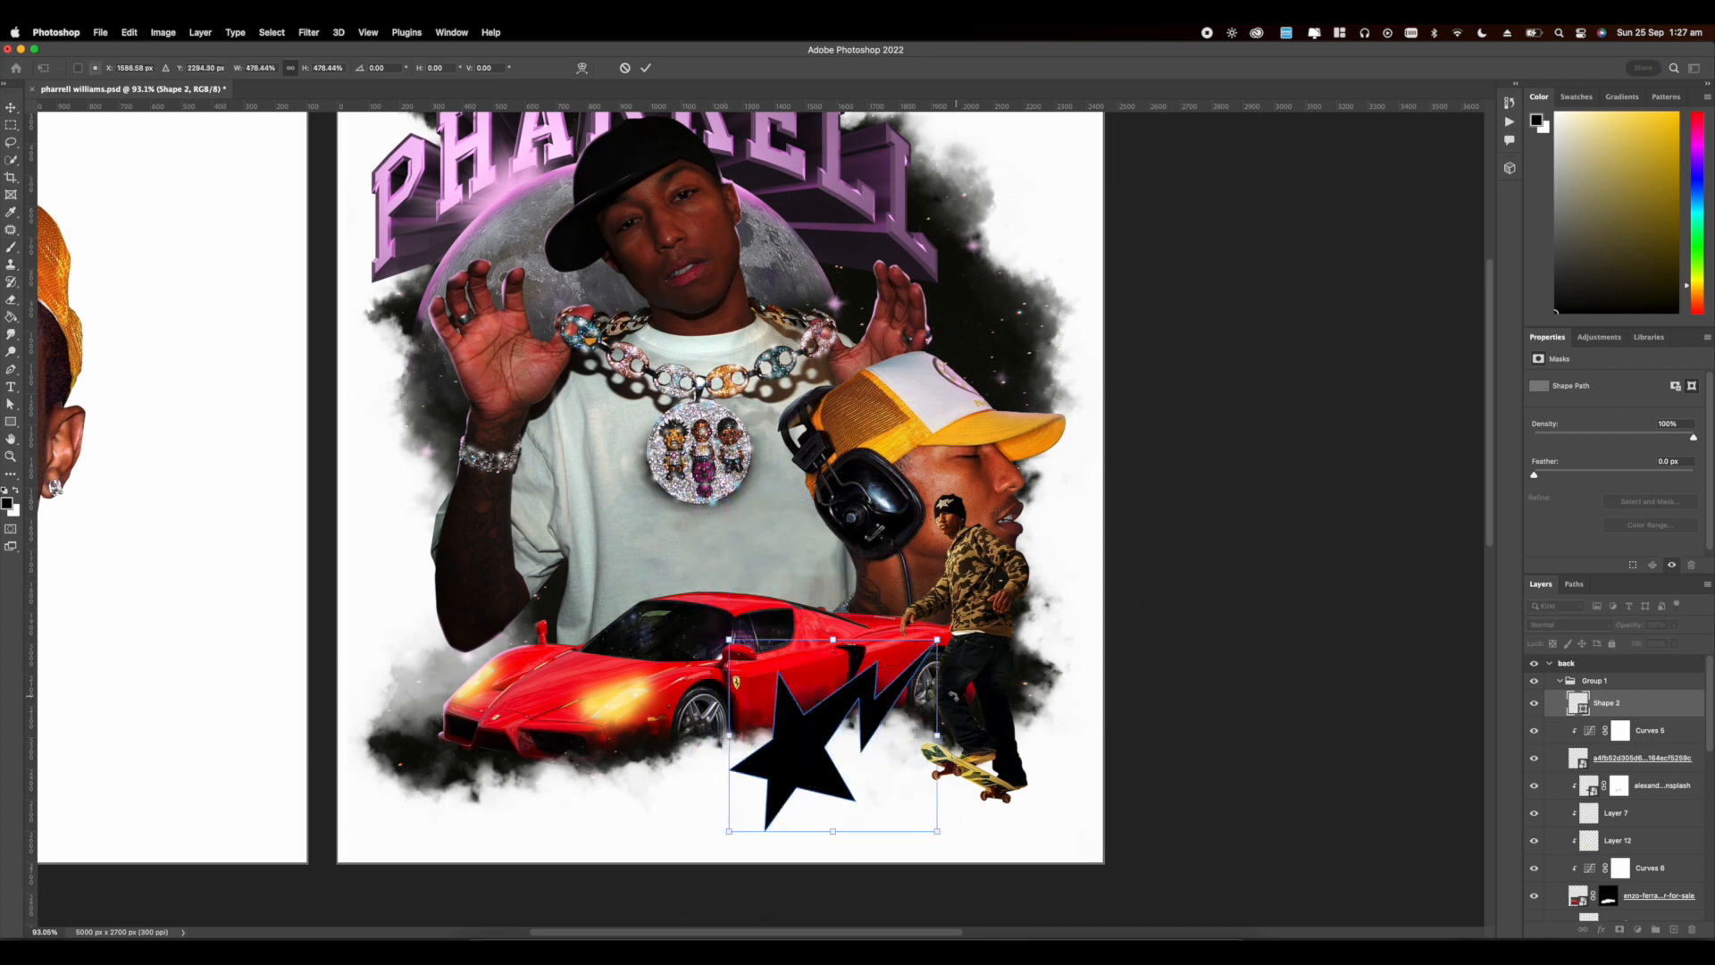
type("2")
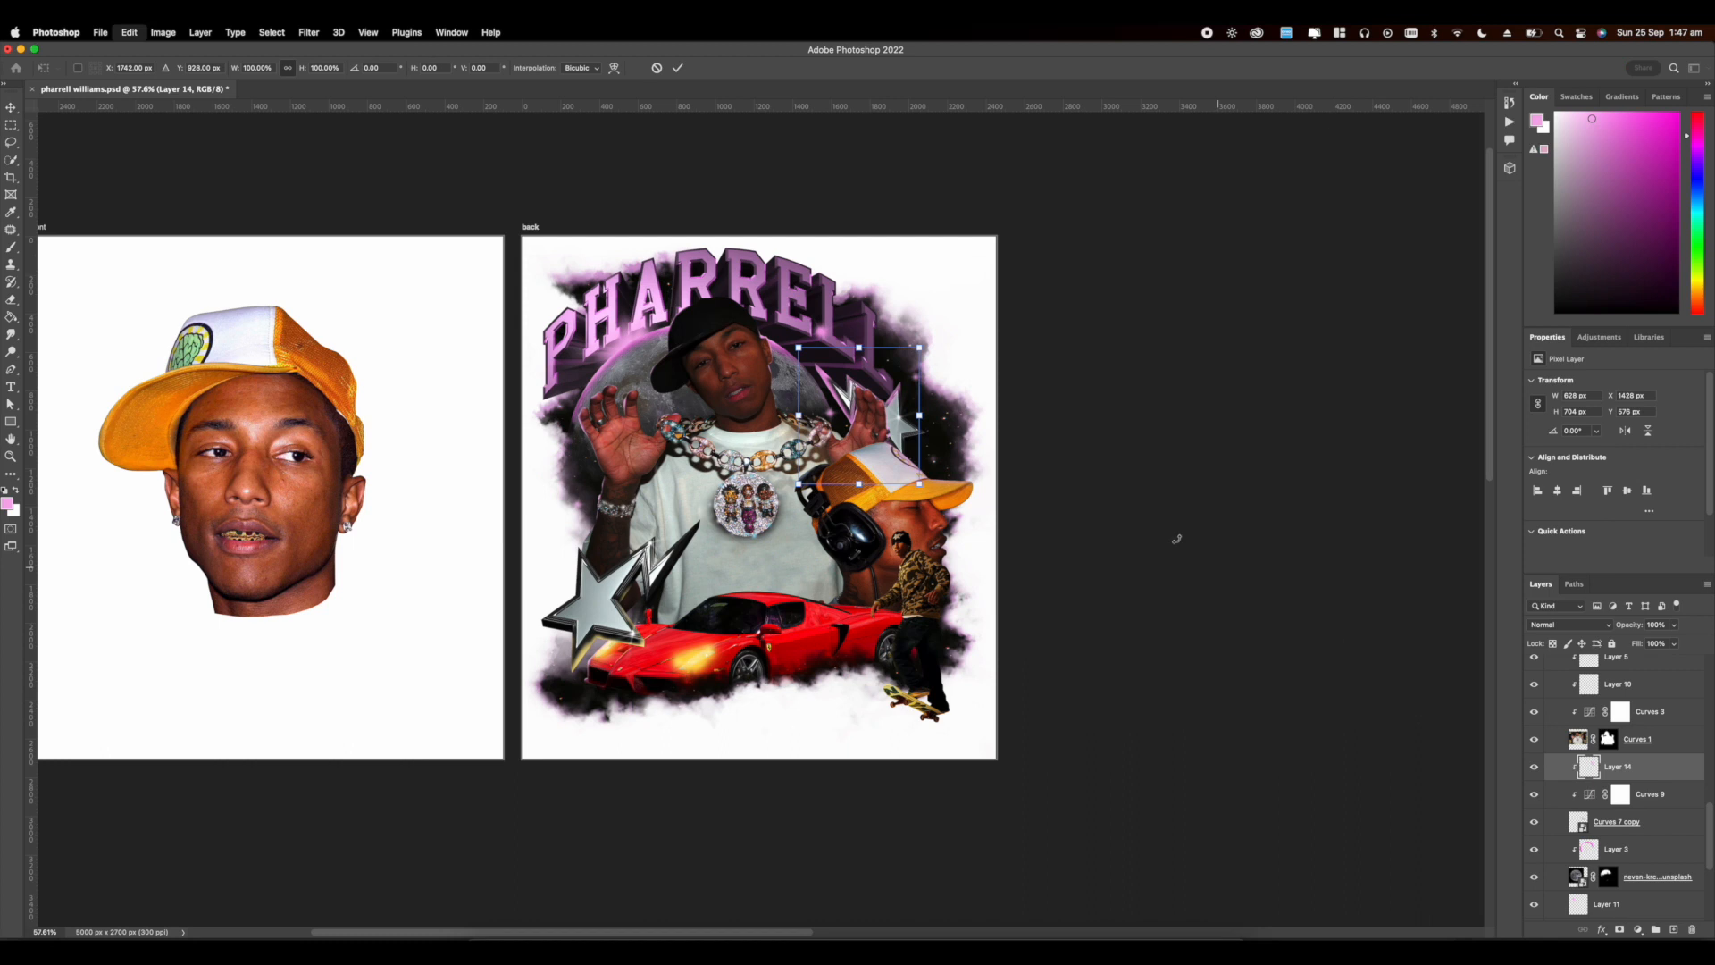
Step: Enlarge the Layer 14 artwork around the star behind the raised hand and shift it slightly left
left_click_drag(798, 416, 791, 416)
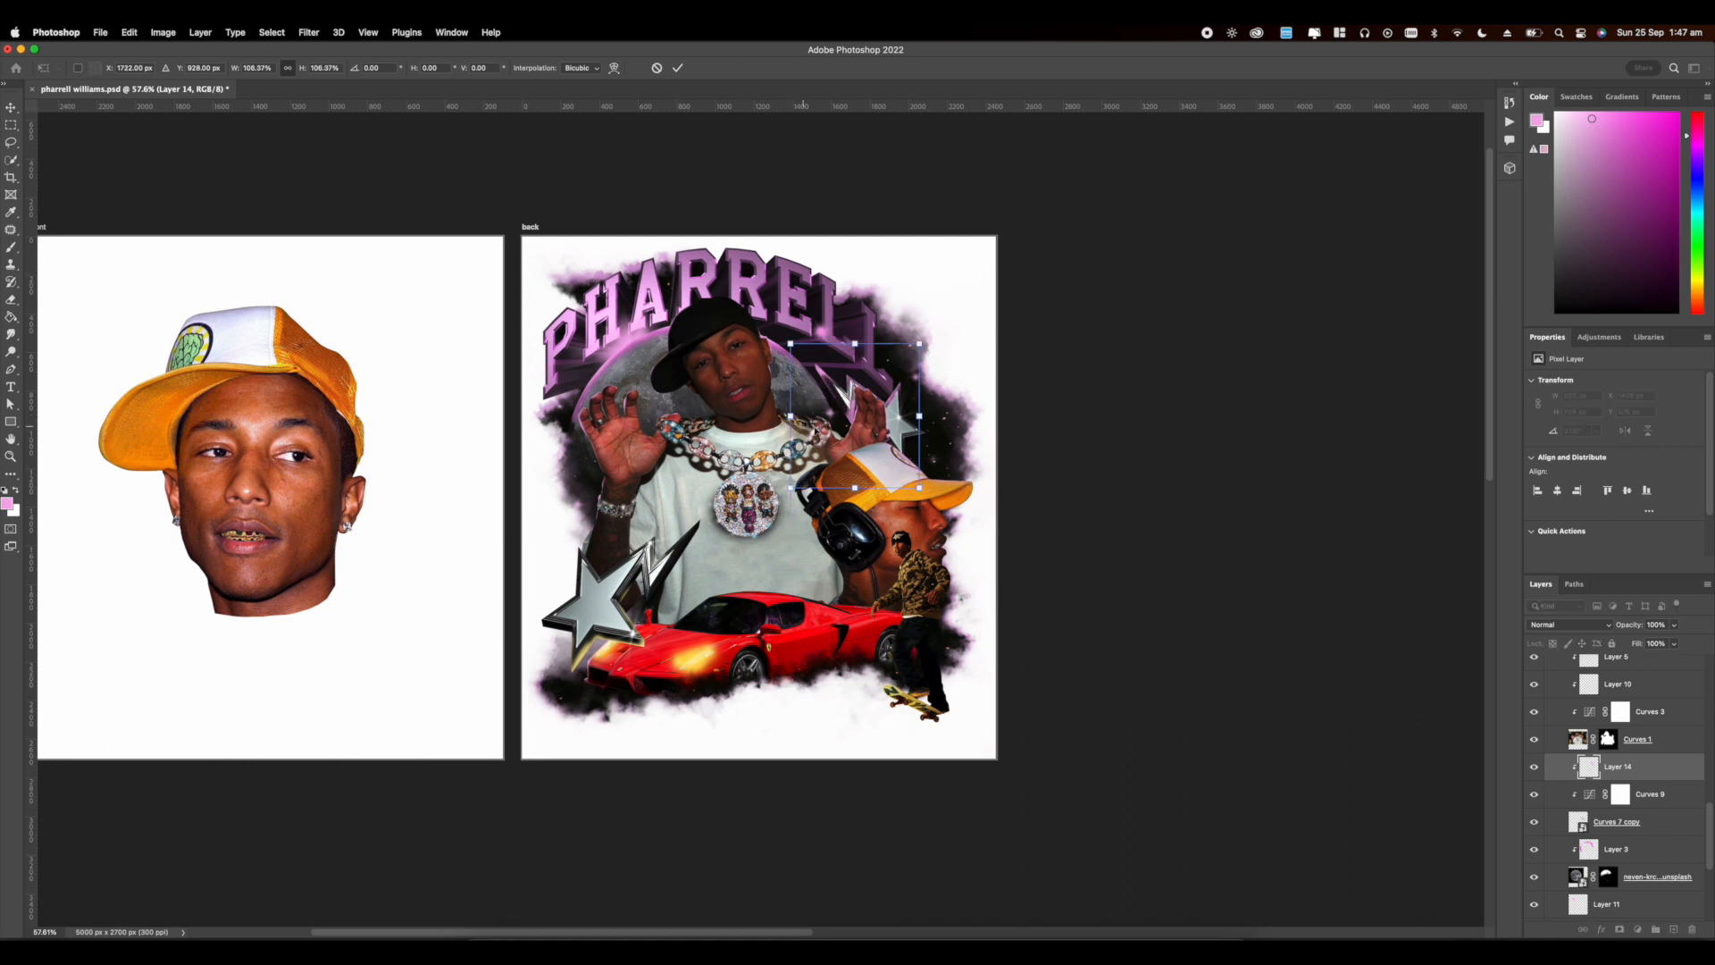
left_click_drag(922, 416, 949, 416)
left_click_drag(882, 423, 871, 422)
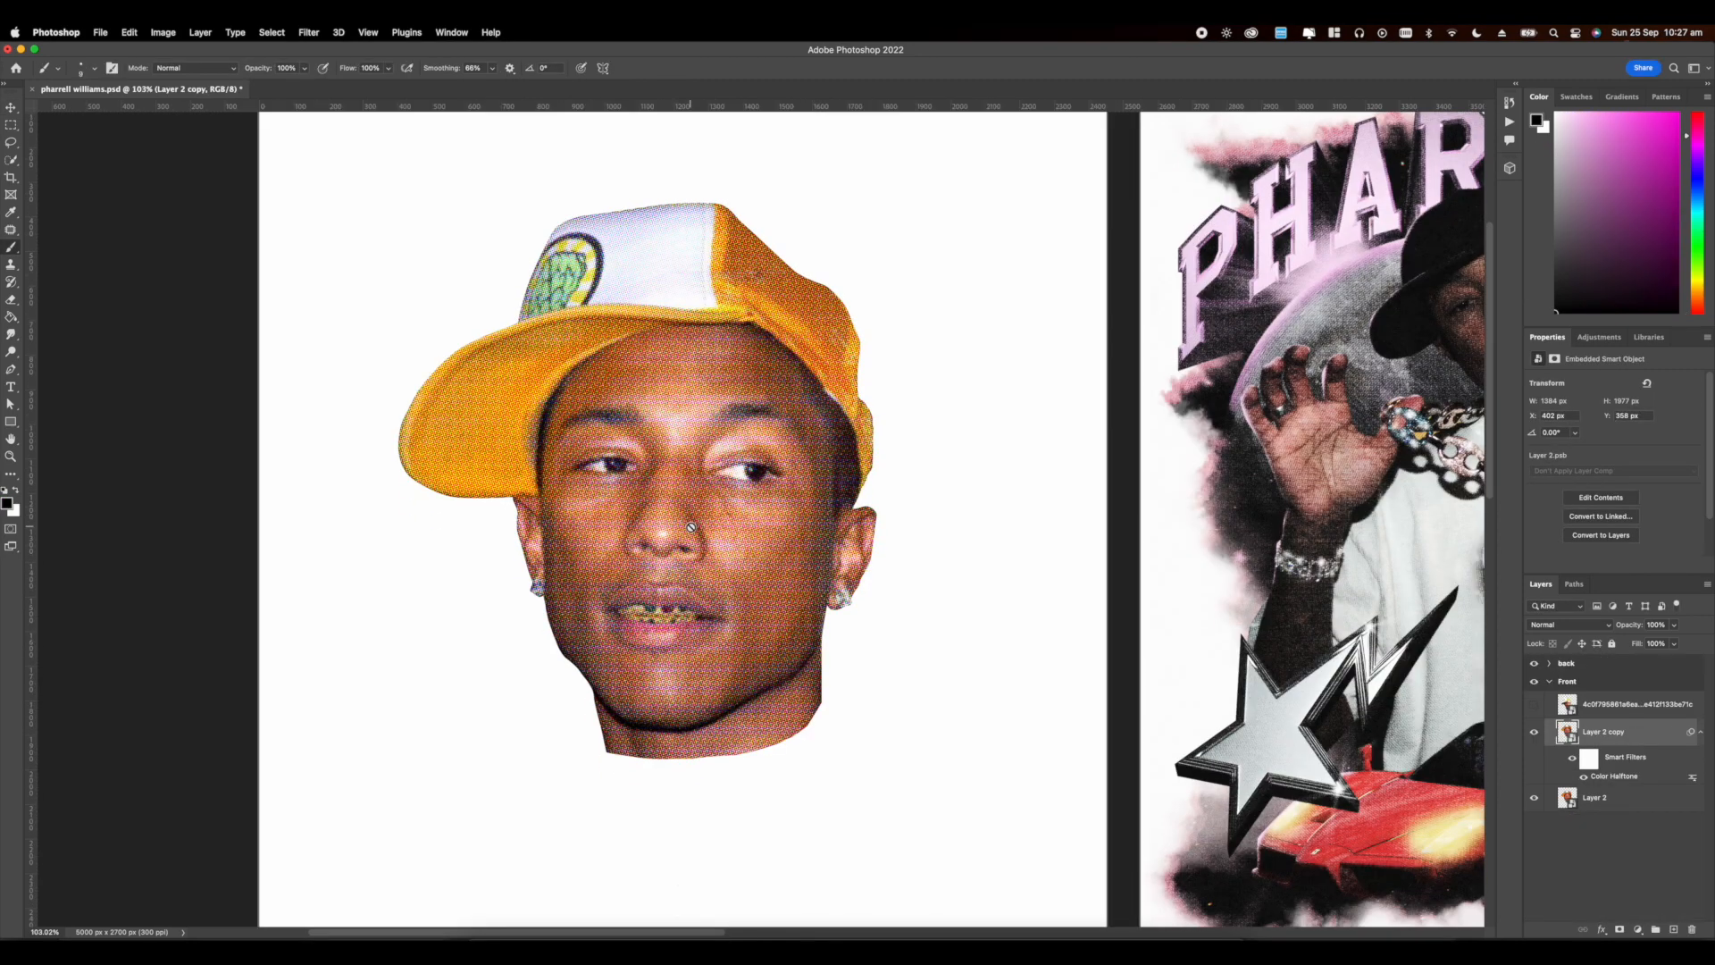
Step: Apply the Filter Gallery's Halftone Pattern to Layer 2 copy with size 1, contrast 13 and pattern type Dot
scroll(692, 527, "up", 5)
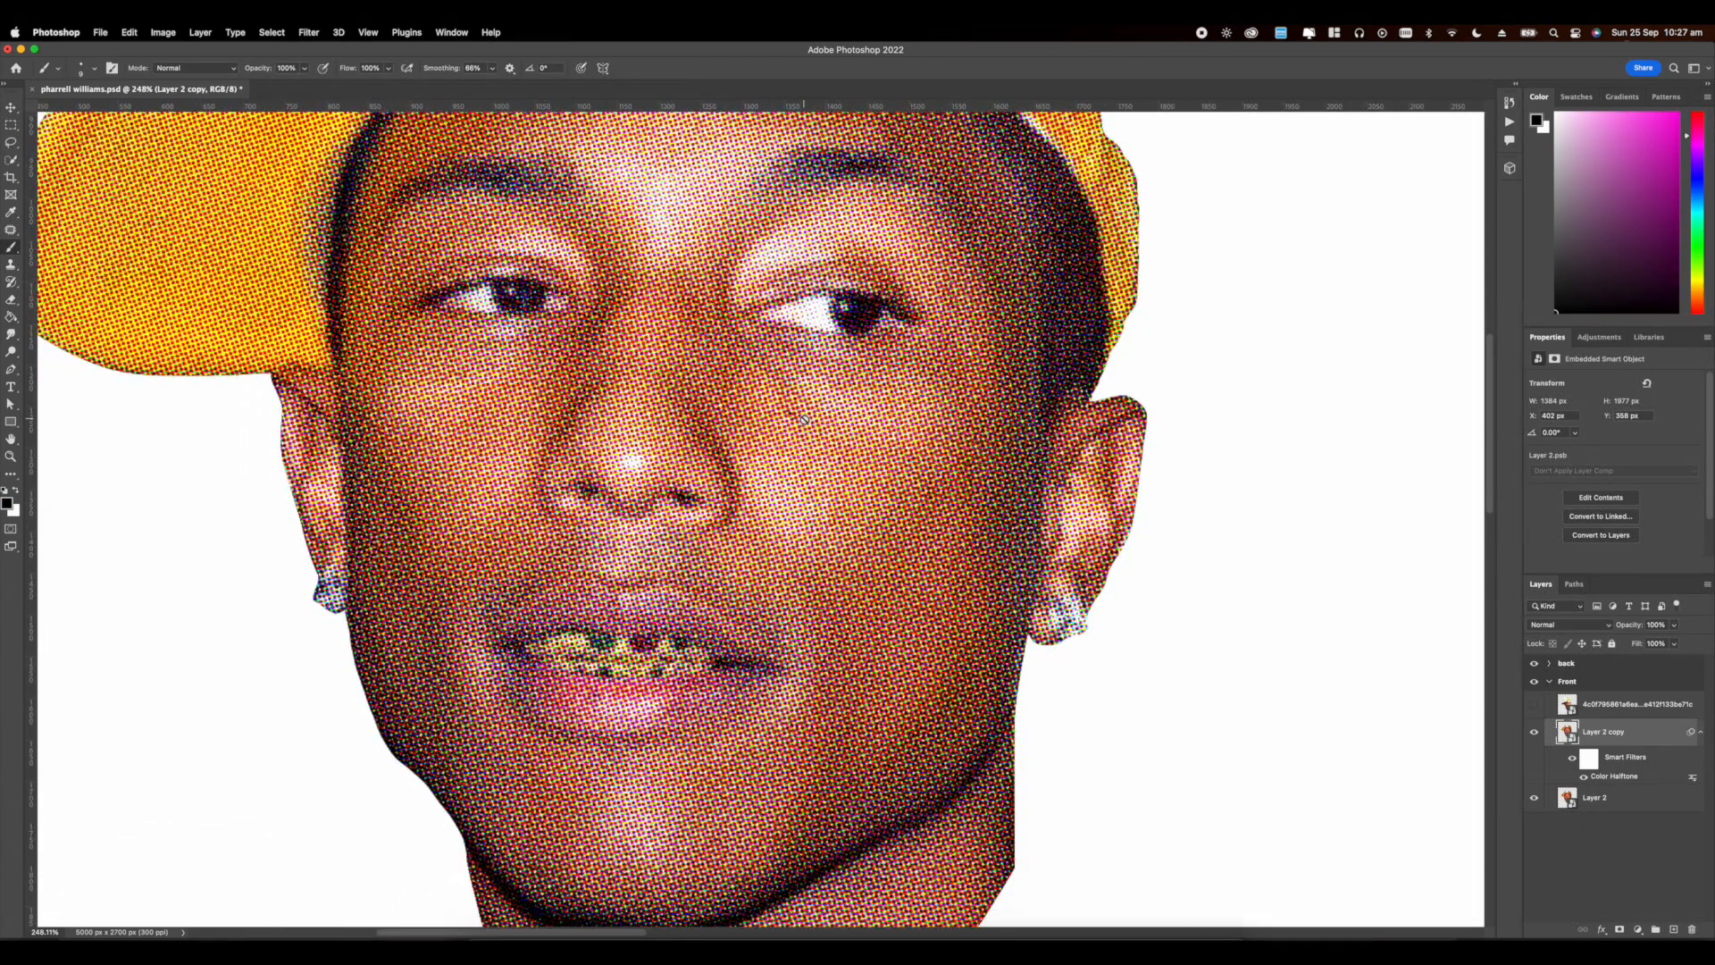
scroll(689, 449, "down", 3)
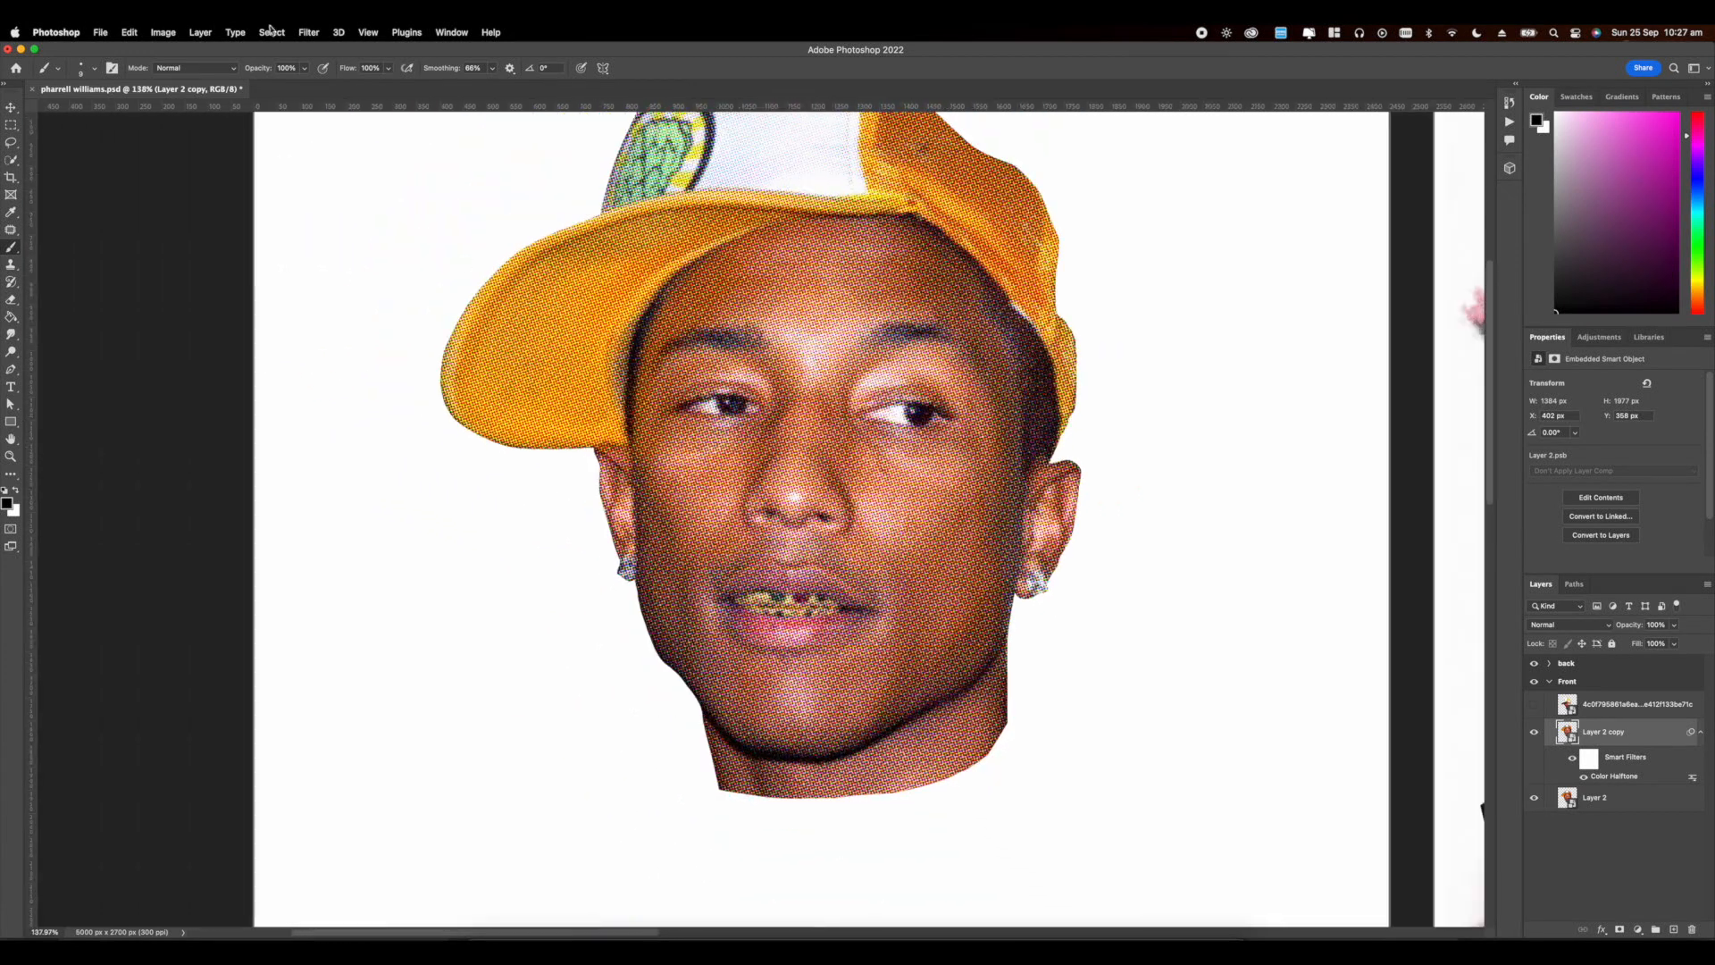
left_click(309, 32)
mouse_move(332, 223)
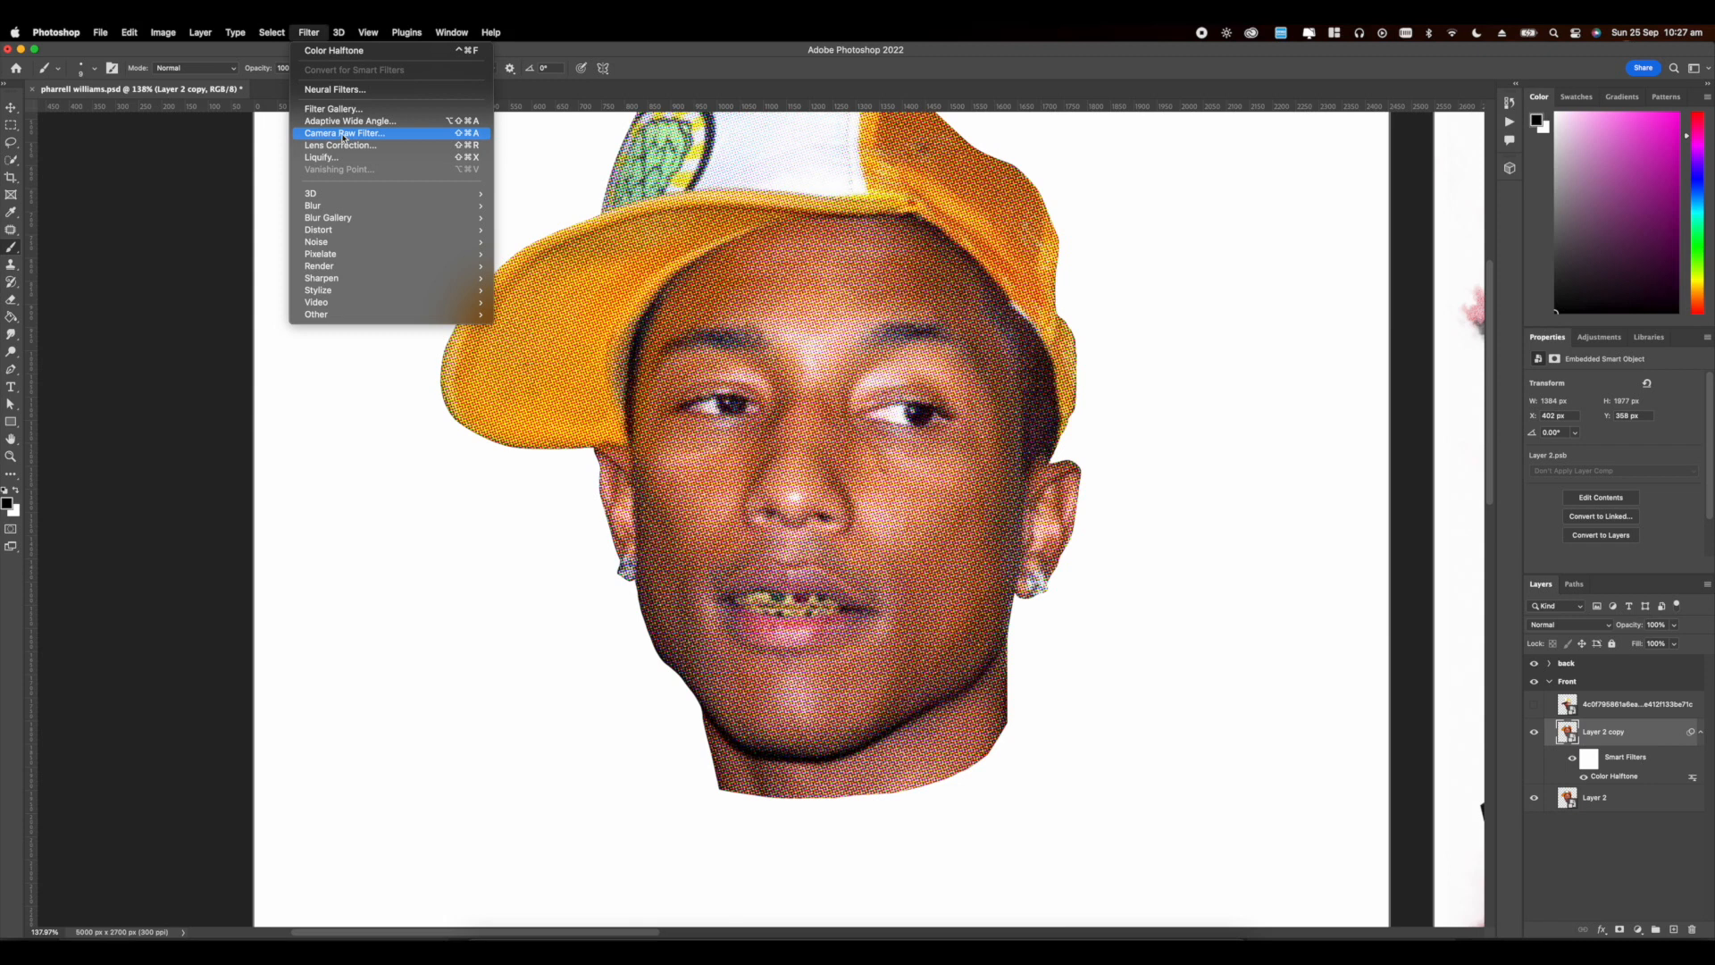
left_click(341, 109)
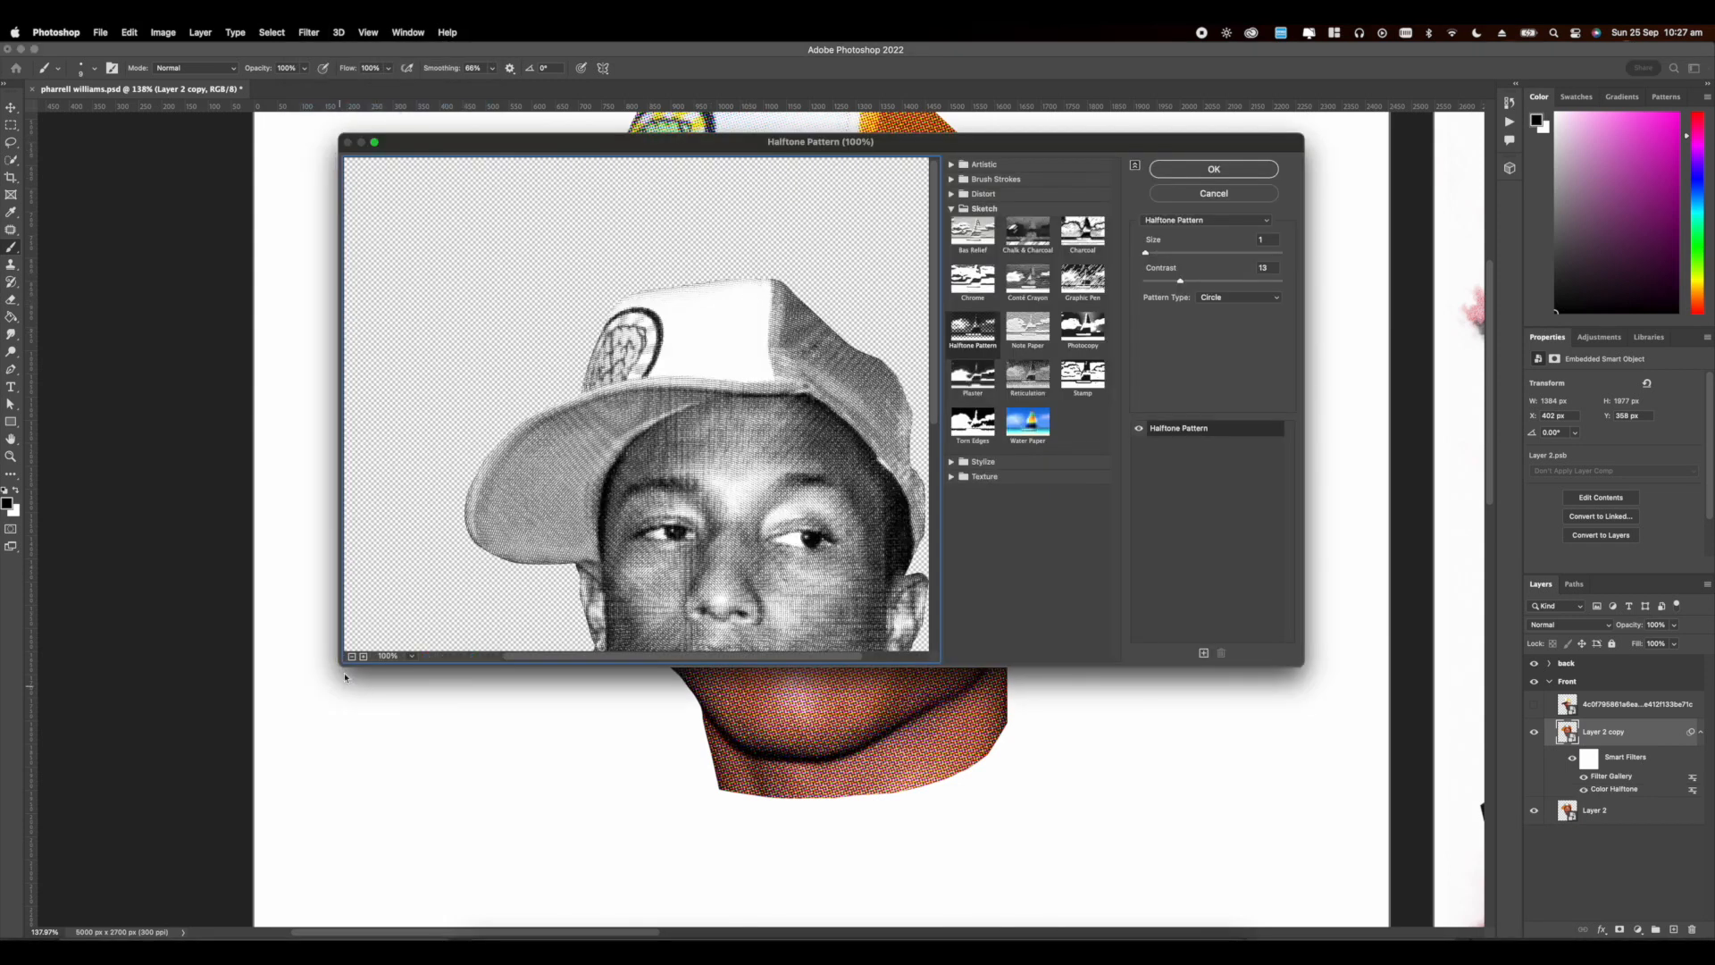
left_click(353, 656)
left_click(1253, 297)
left_click(1223, 312)
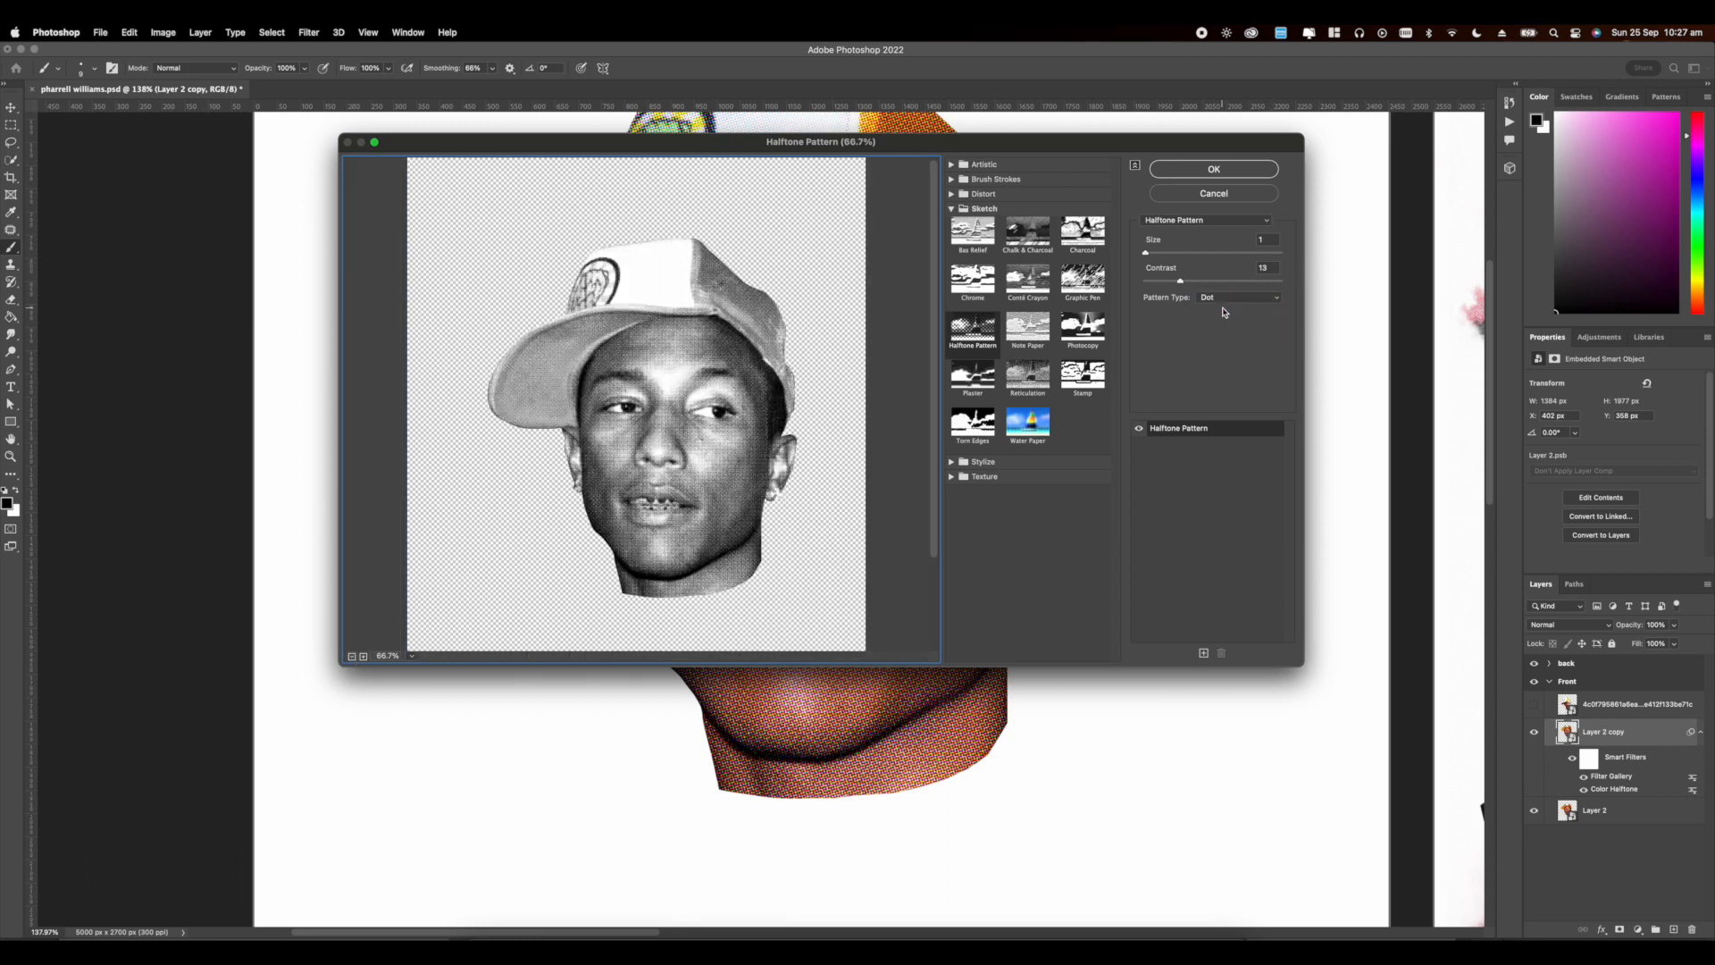
left_click(1234, 169)
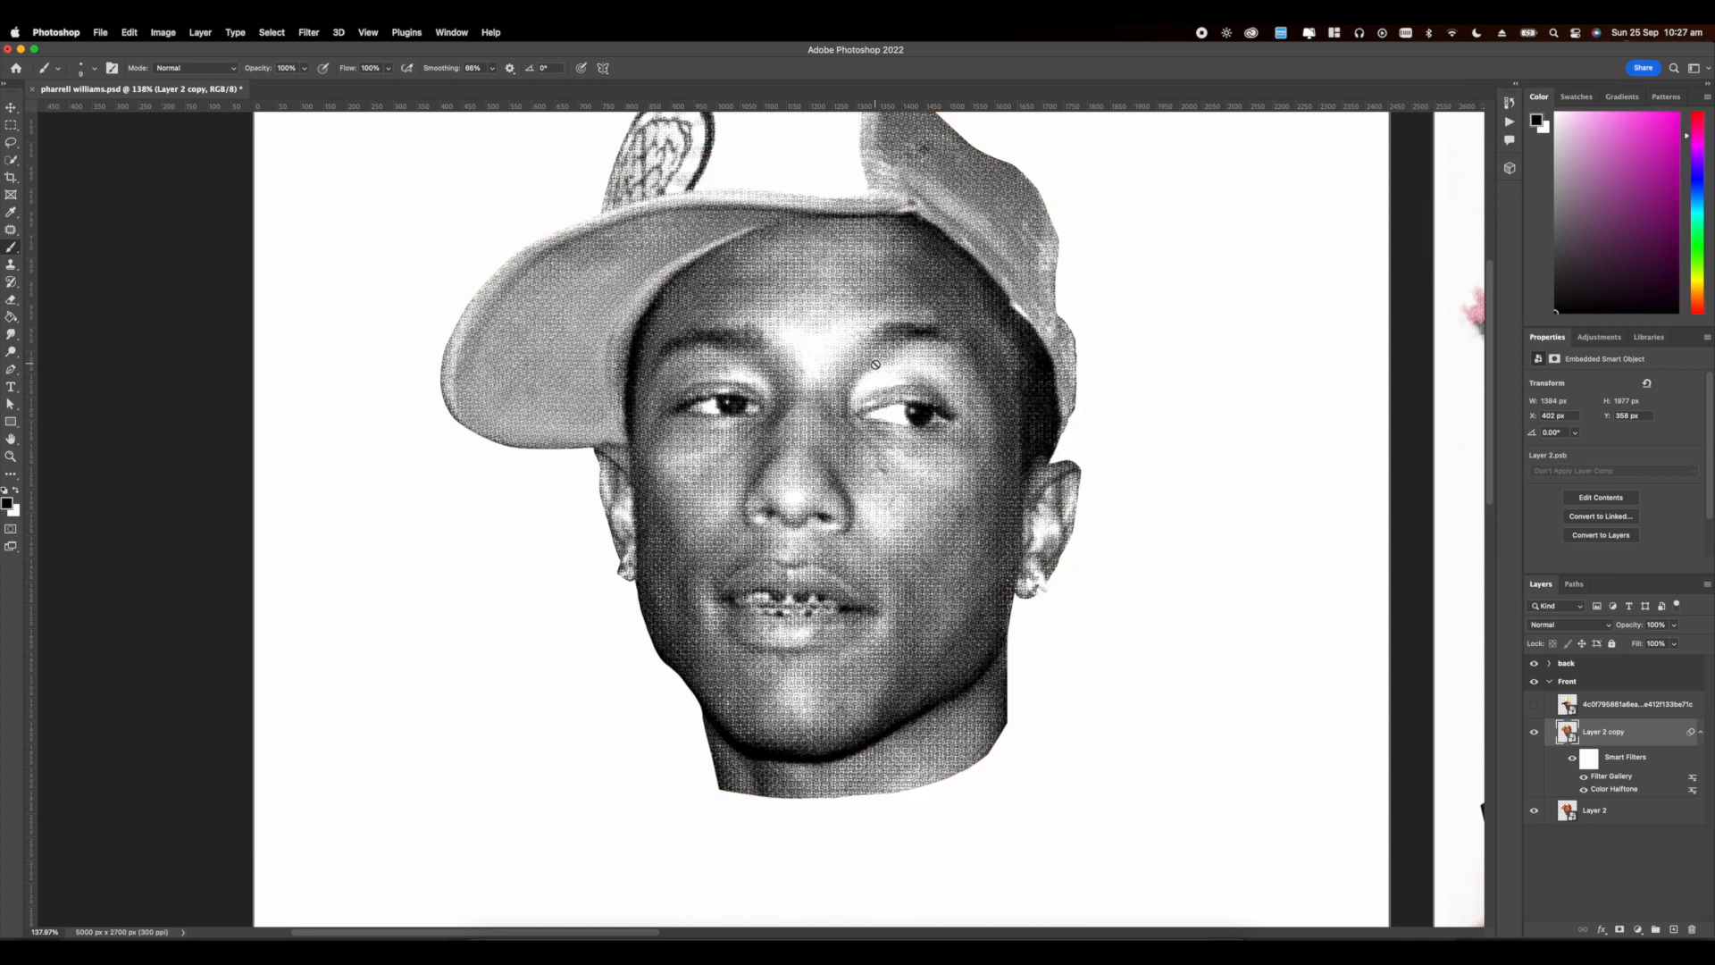
scroll(872, 364, "up", 5)
key("super+minus")
key("super+minus")
key("super+minus")
key("super+equal")
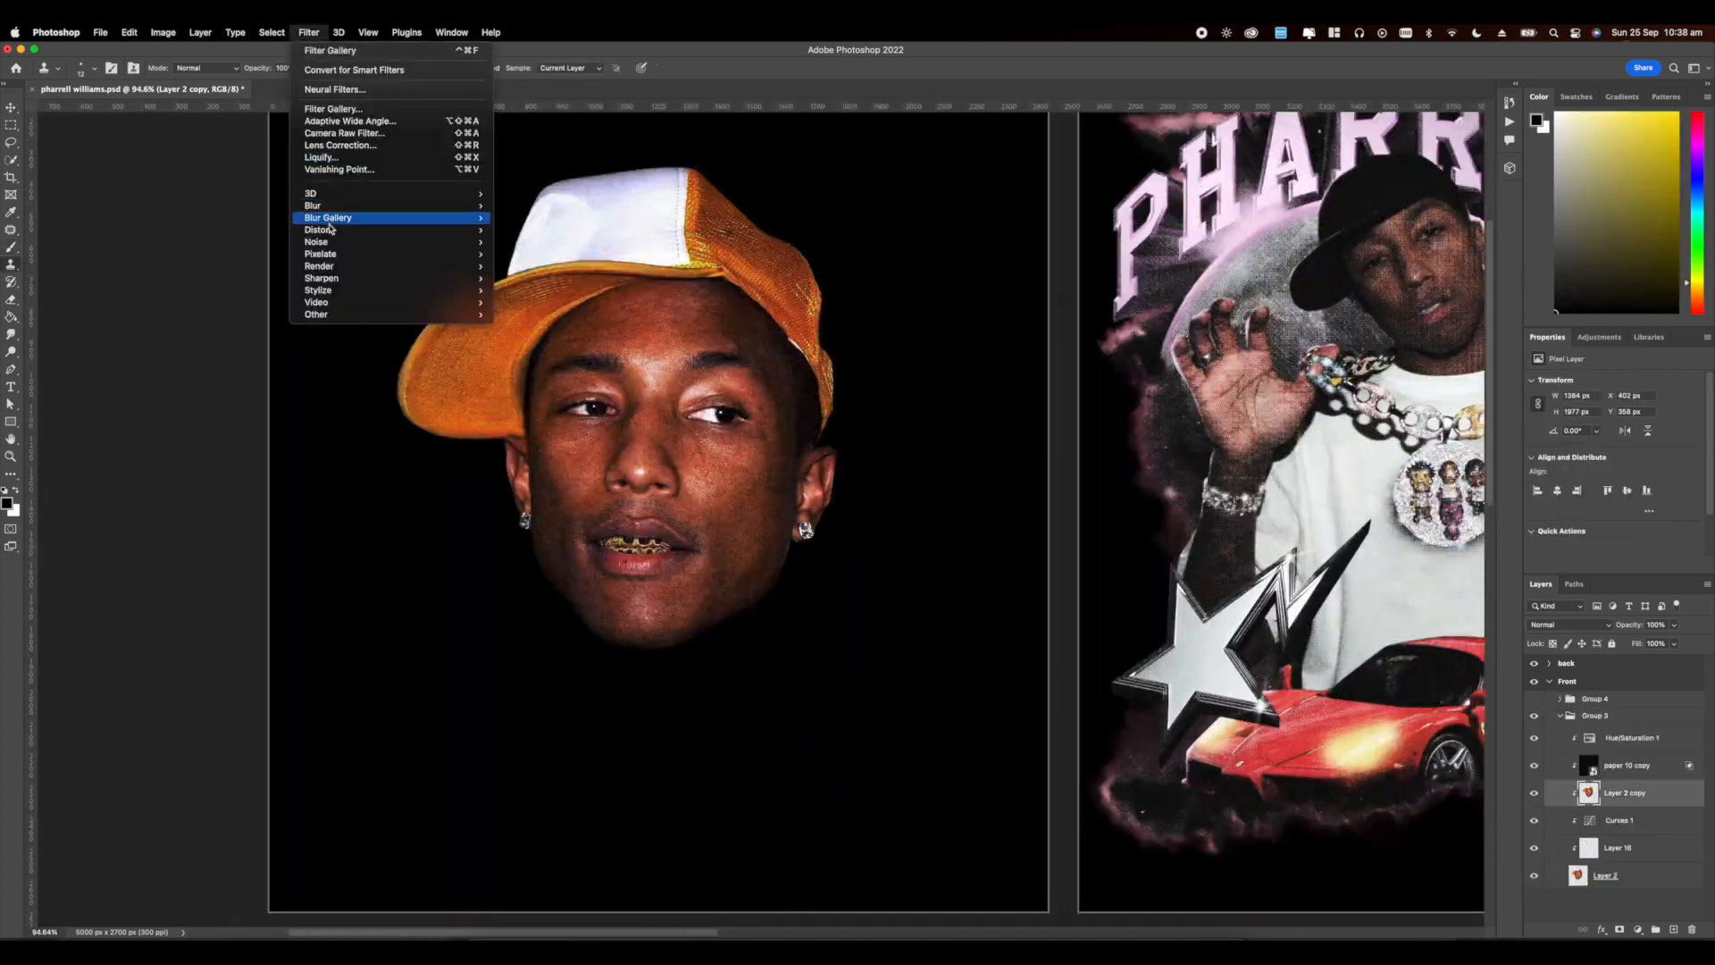
Step: Apply Color Halftone to Layer 2 copy with a maximum radius of 4 pixels and screen angles 108, 162, 90 and 45
mouse_move(331, 254)
left_click(592, 255)
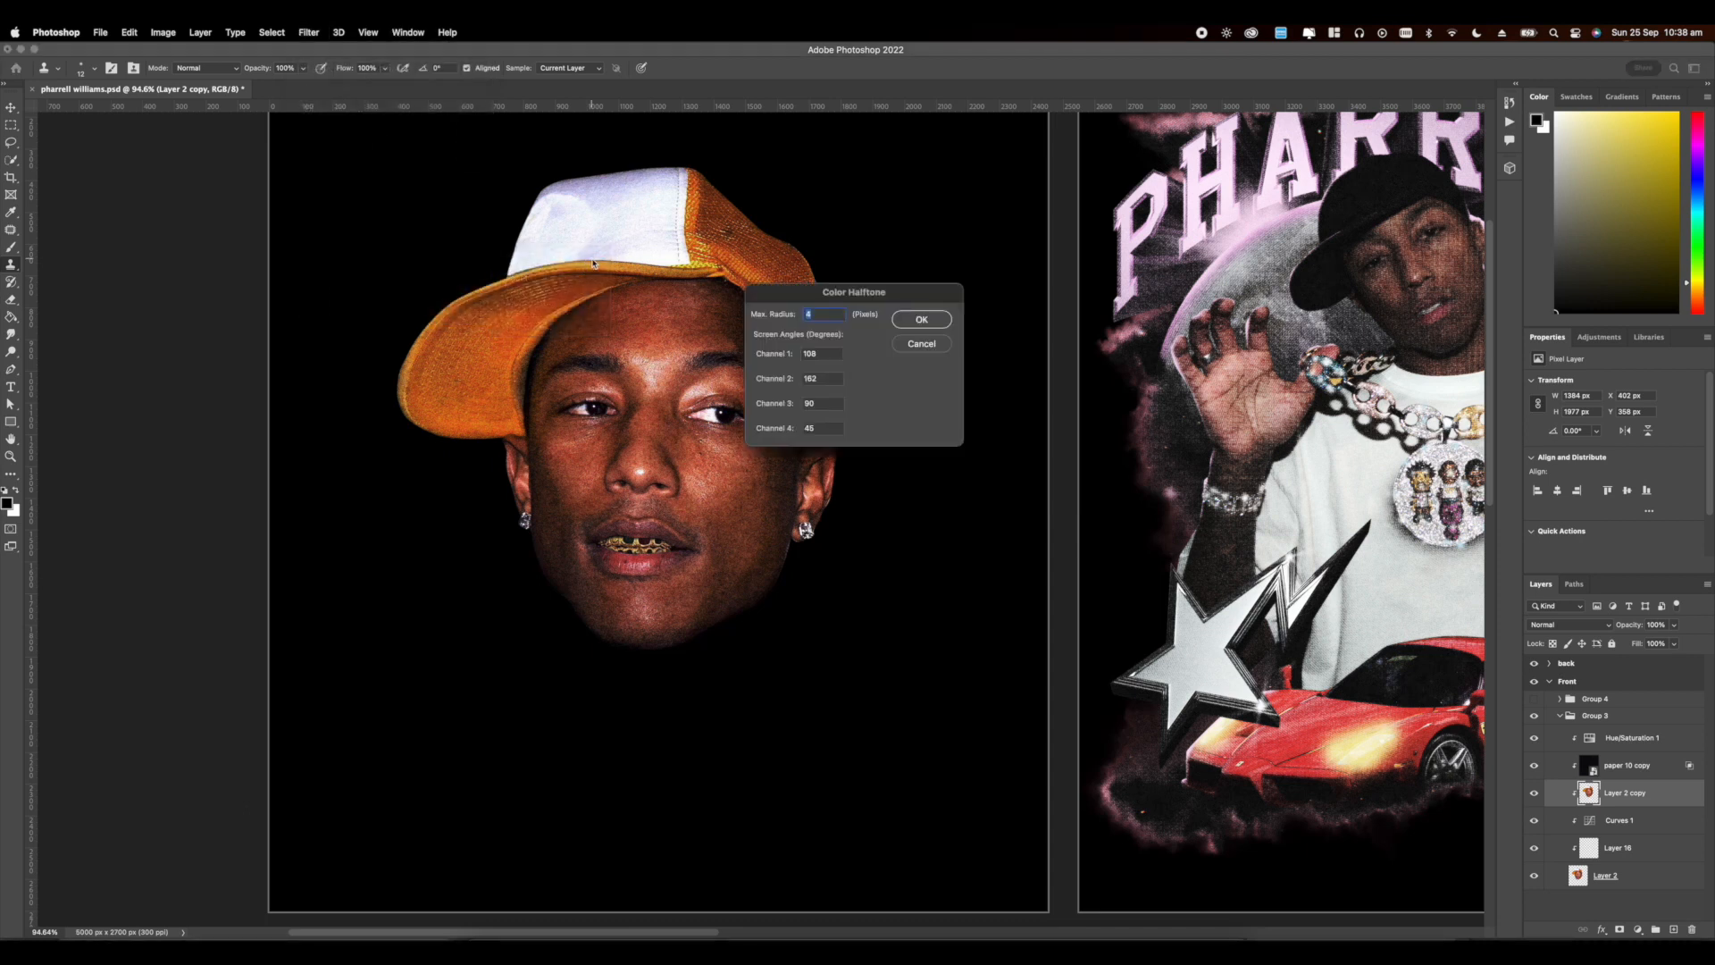
left_click(919, 320)
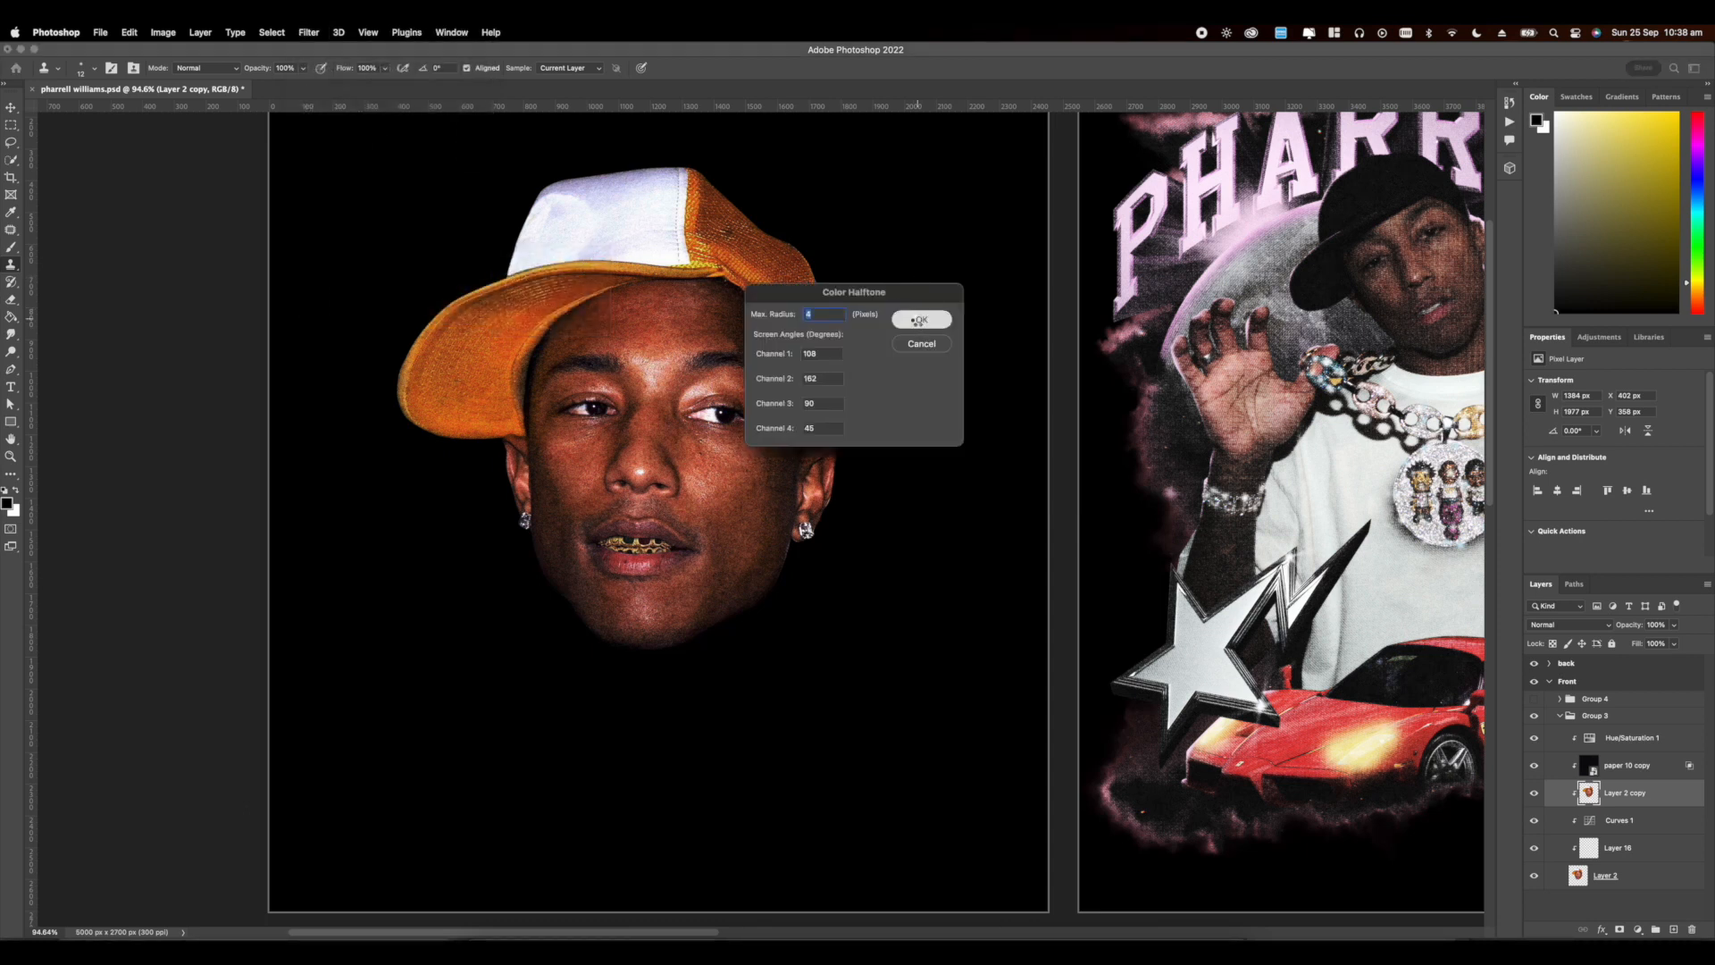
Step: Open the Filter Gallery's Halftone Pattern for Layer 2 copy, compare the Circle and Line pattern types, and set the type to Dot
left_click(309, 32)
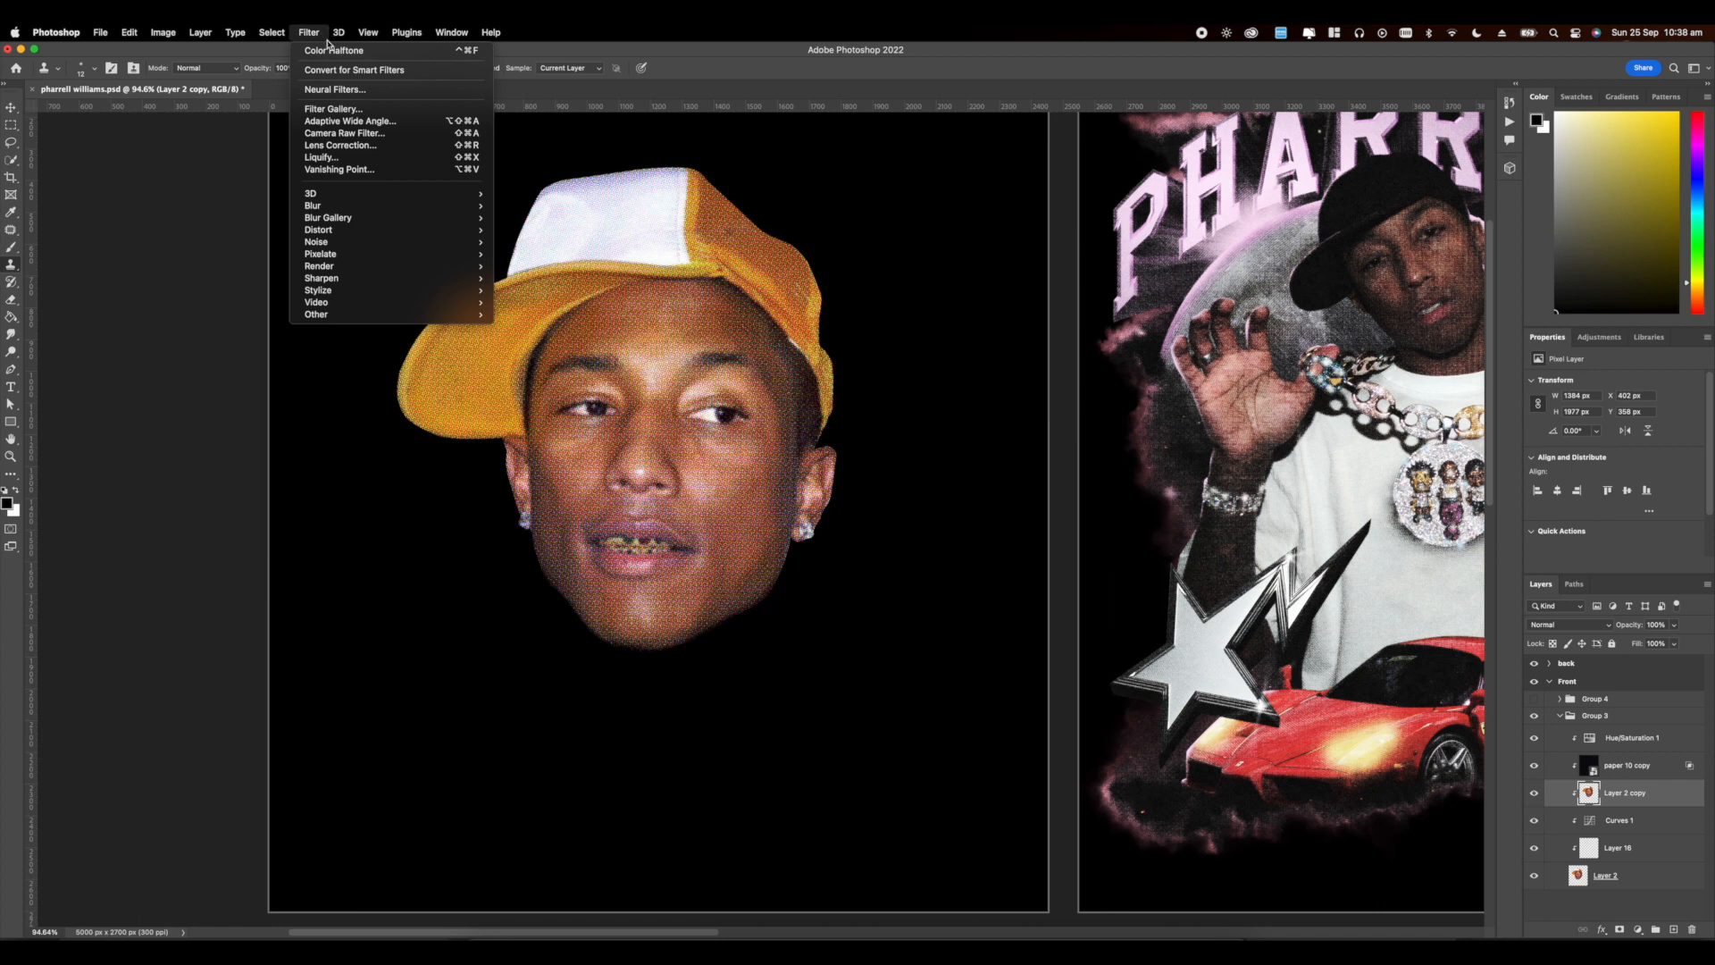
left_click(331, 110)
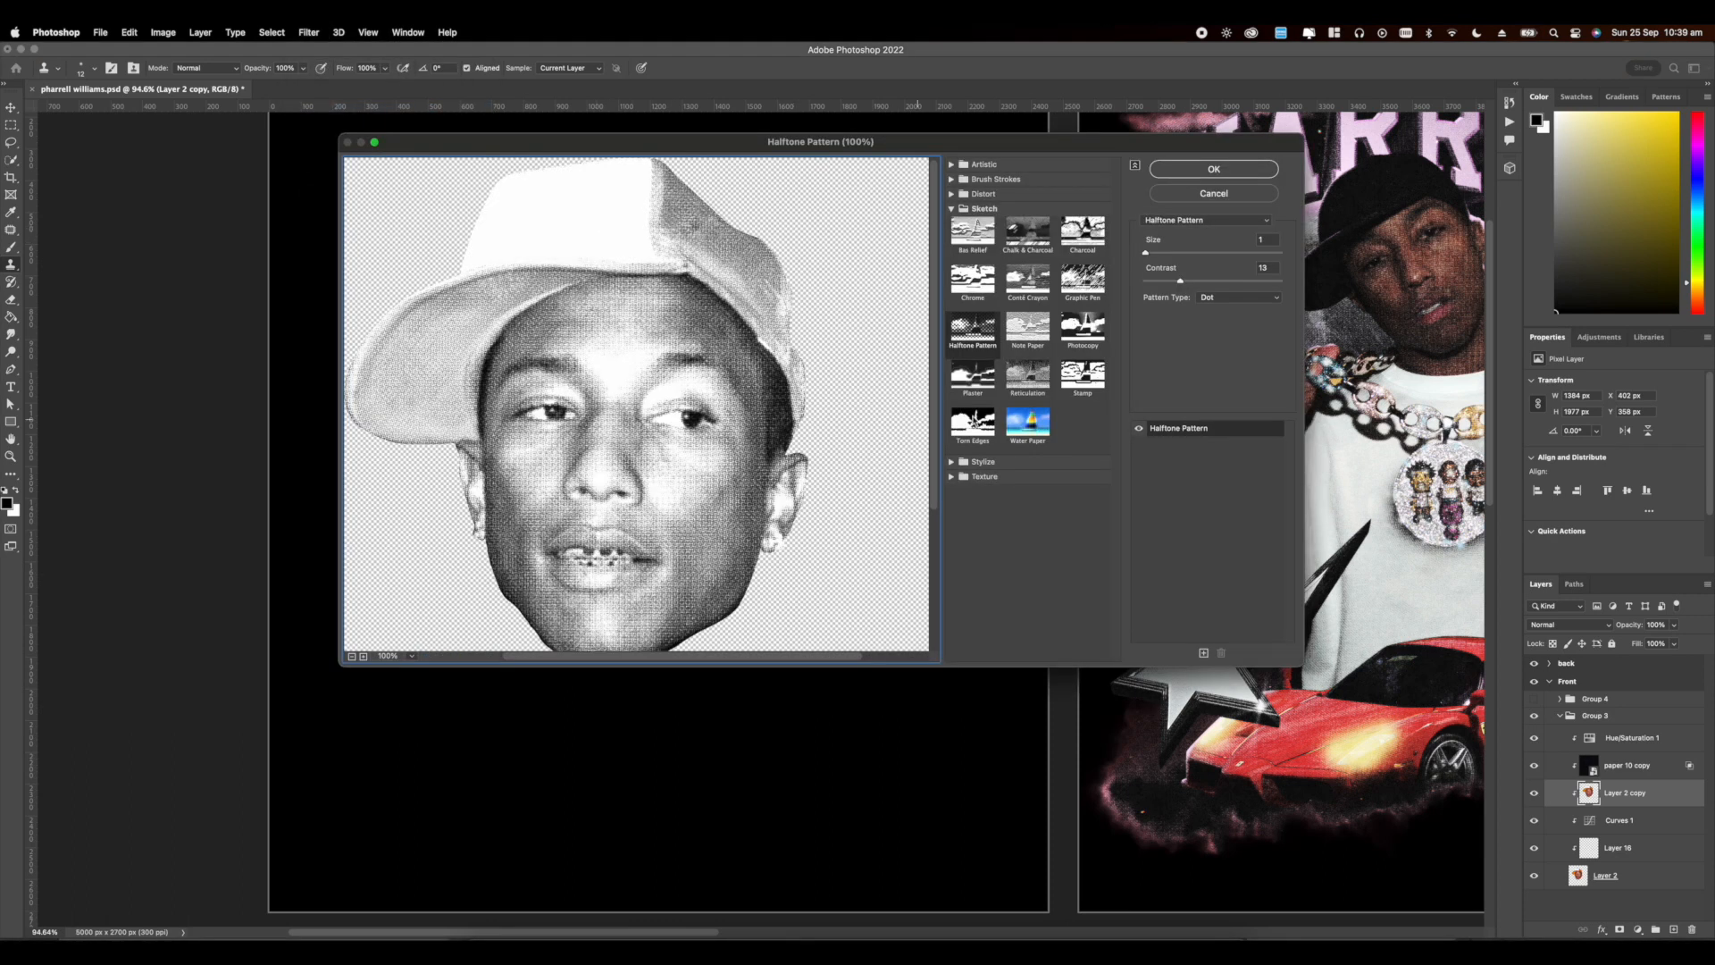
left_click(1217, 297)
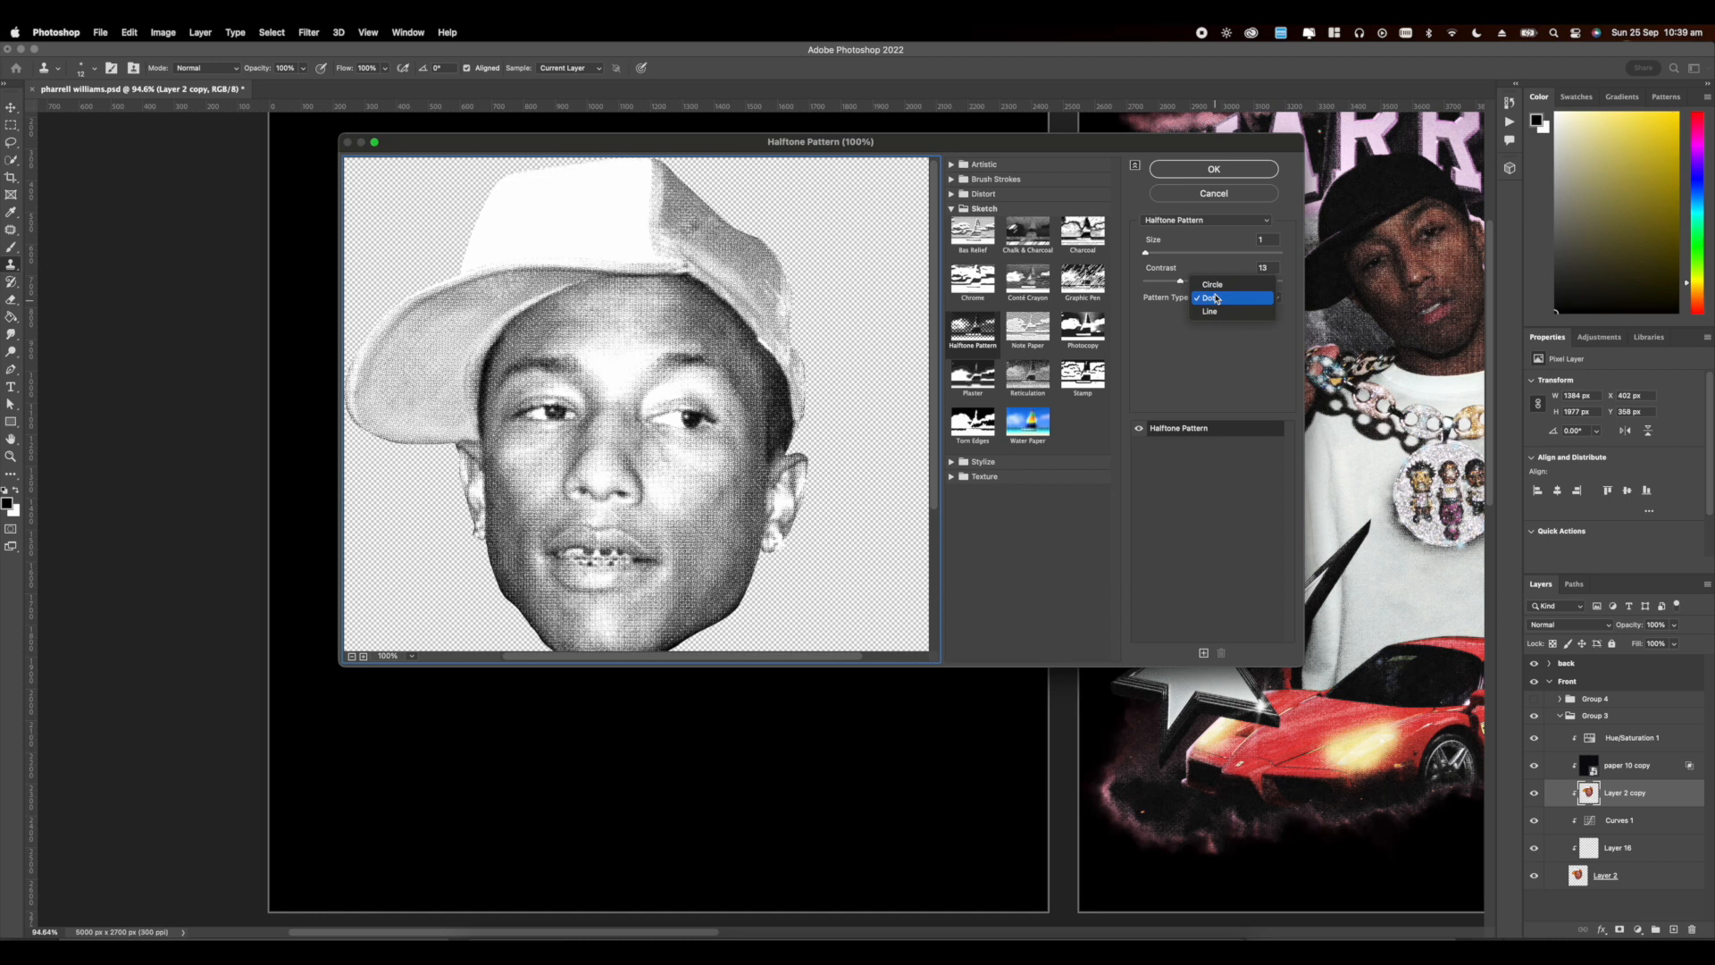
left_click(1213, 284)
left_click(1207, 296)
left_click(1215, 324)
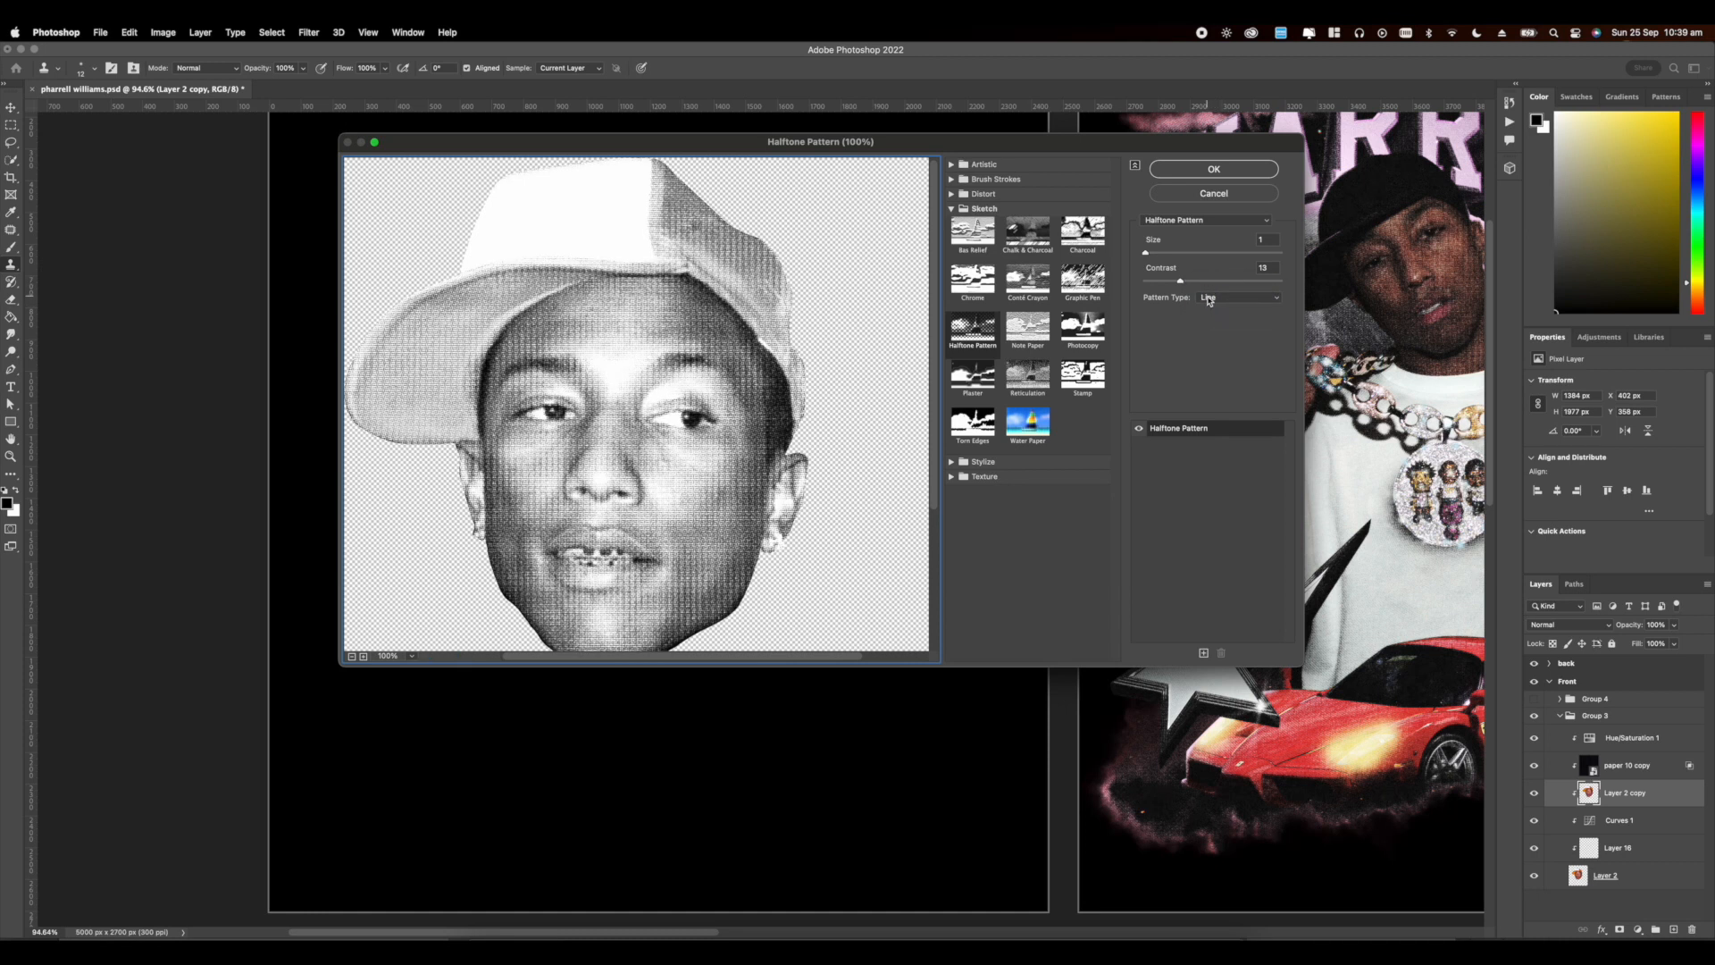
left_click(1208, 297)
left_click(1205, 286)
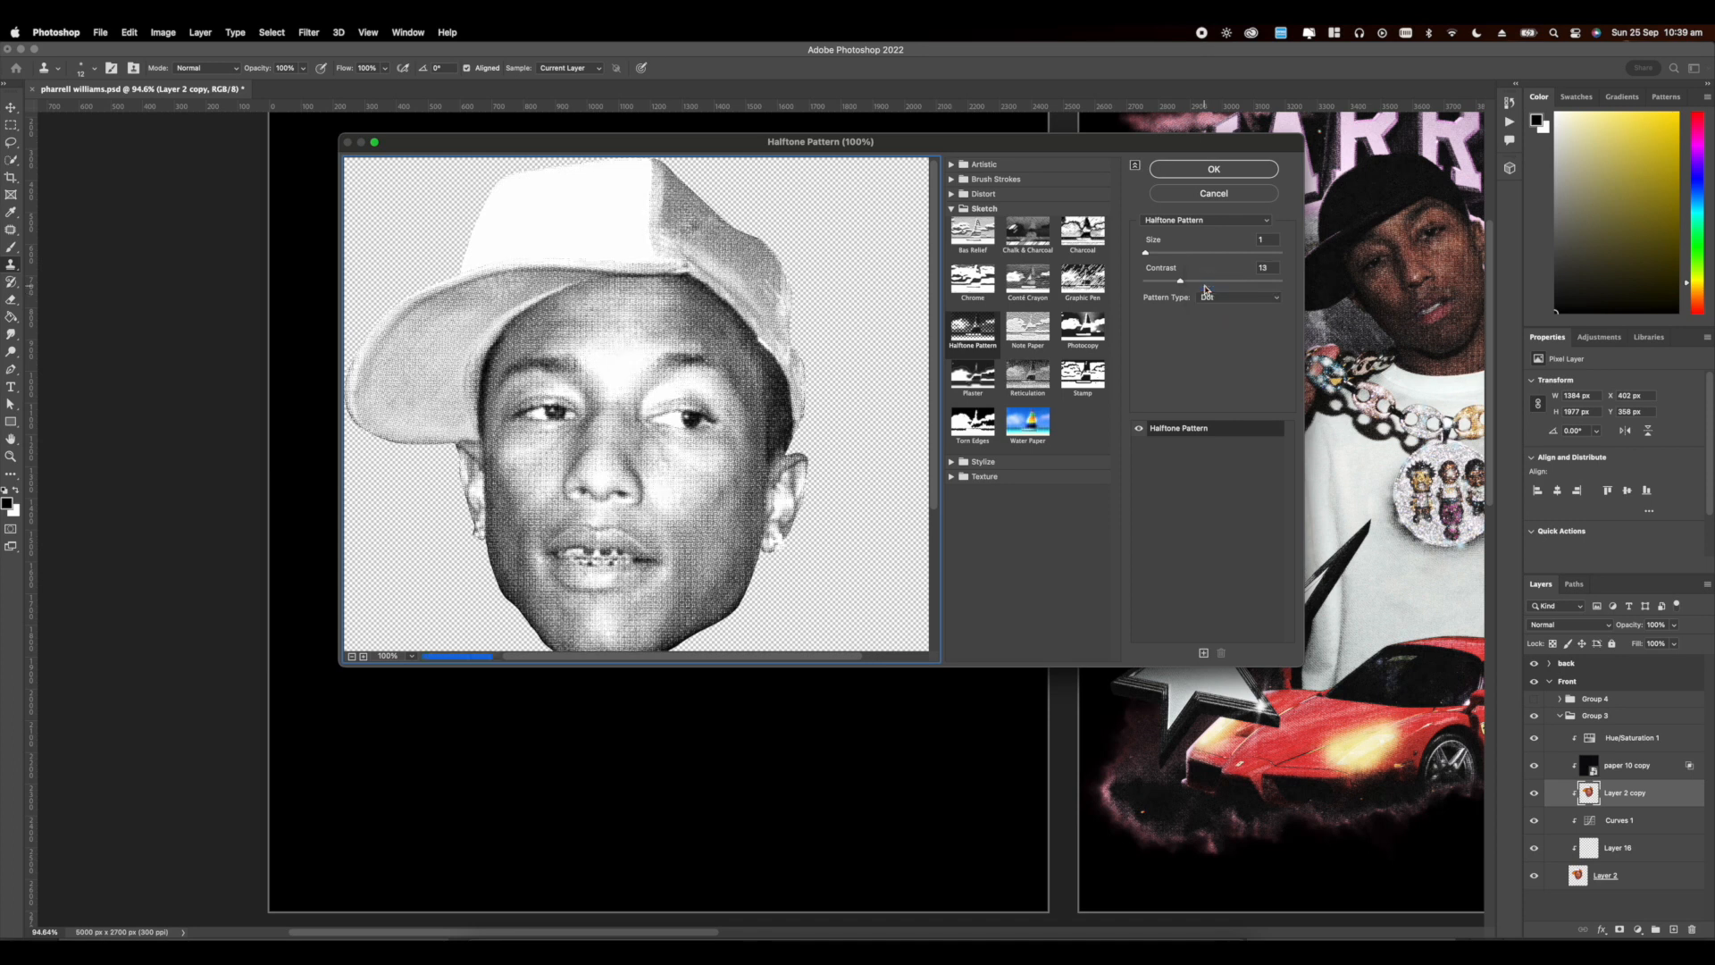
Step: Raise the Halftone Pattern contrast to about 16 and apply the filter to the face on Layer 2 copy
left_click(1159, 281)
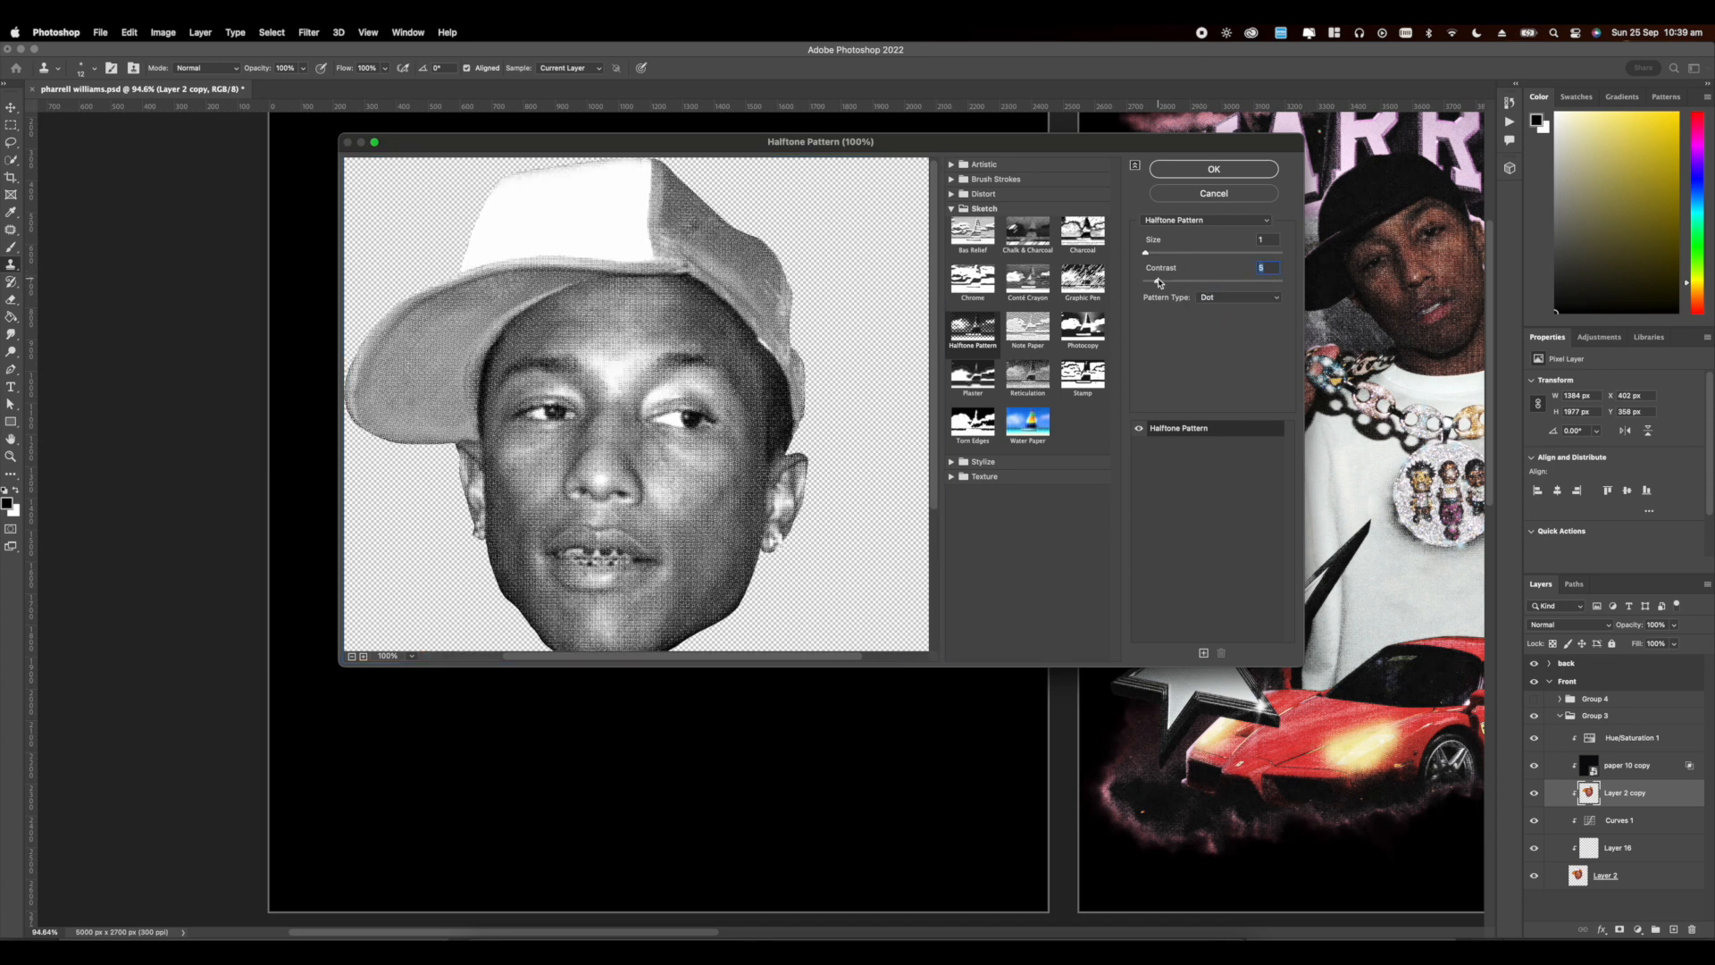
left_click_drag(1161, 285, 1187, 282)
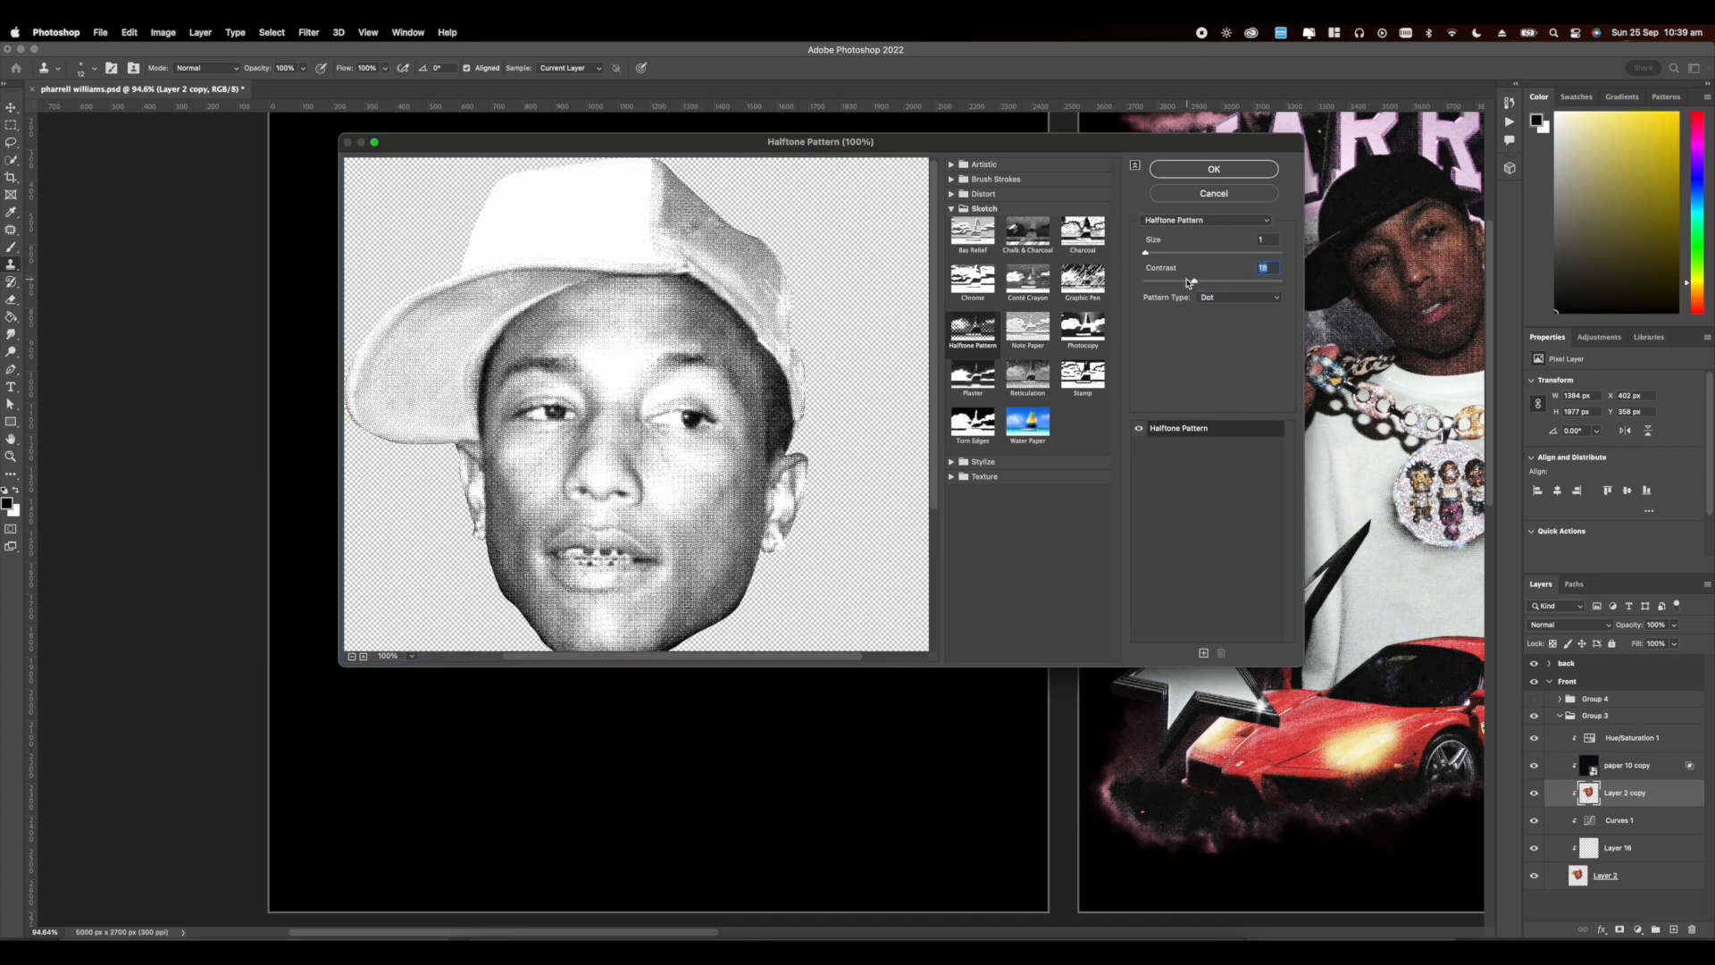
left_click(1230, 170)
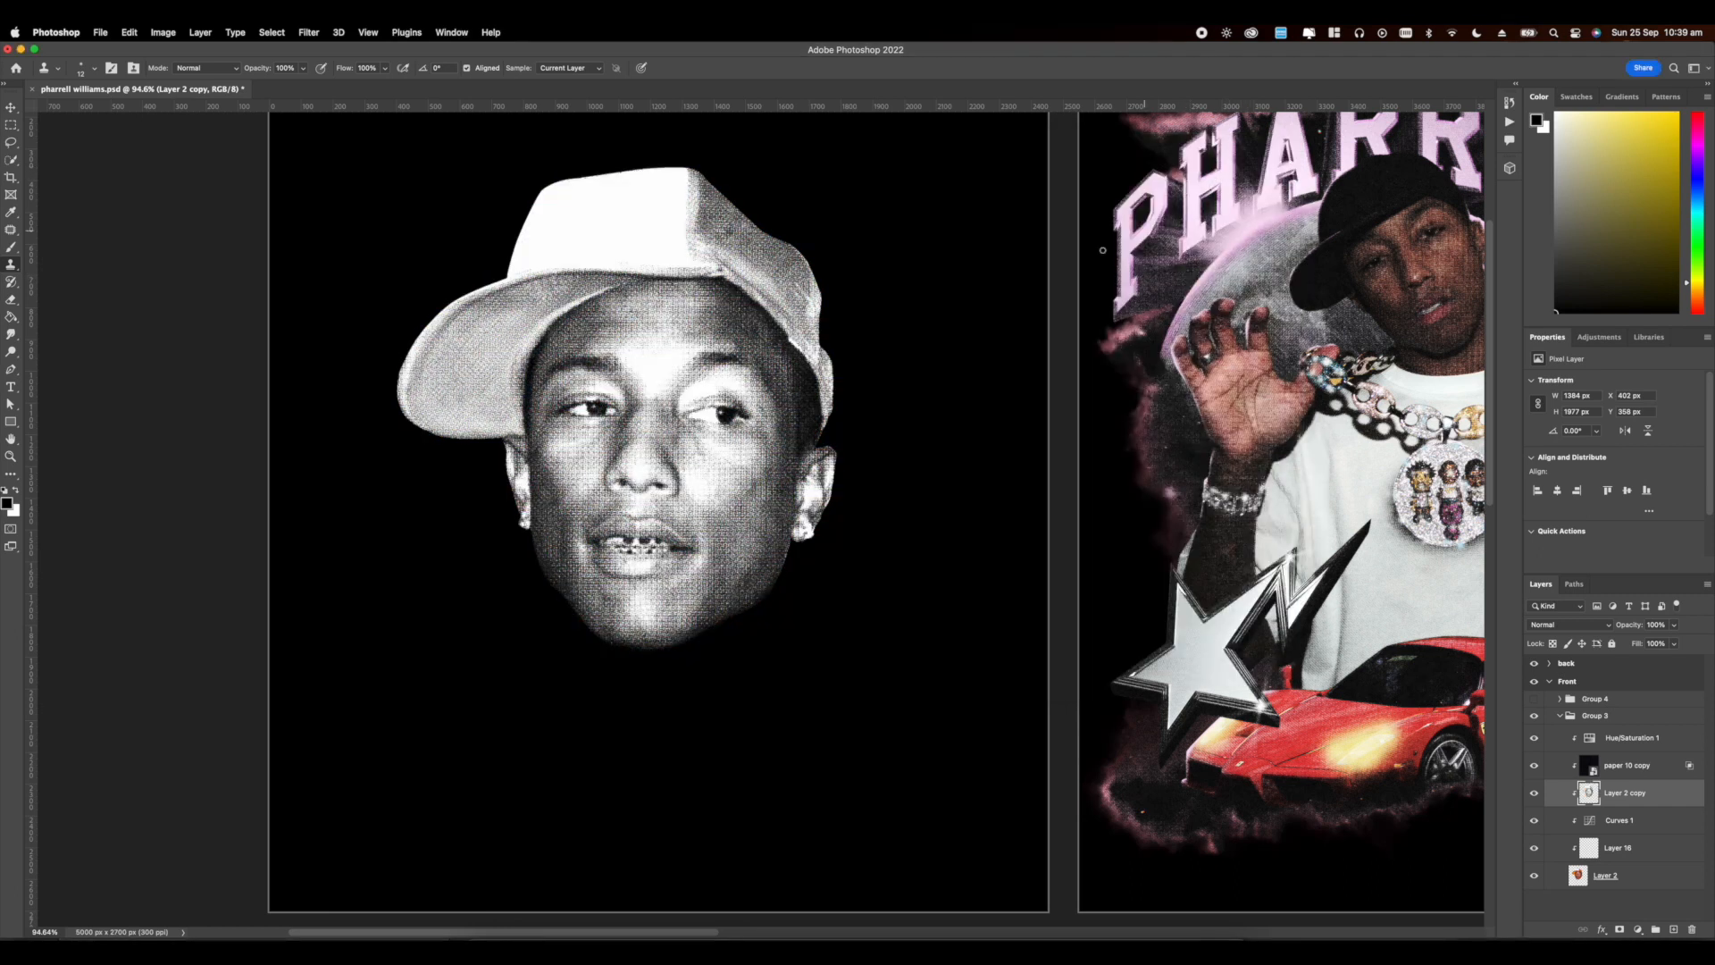
scroll(824, 345, "down", 10)
scroll(824, 345, "up", 12)
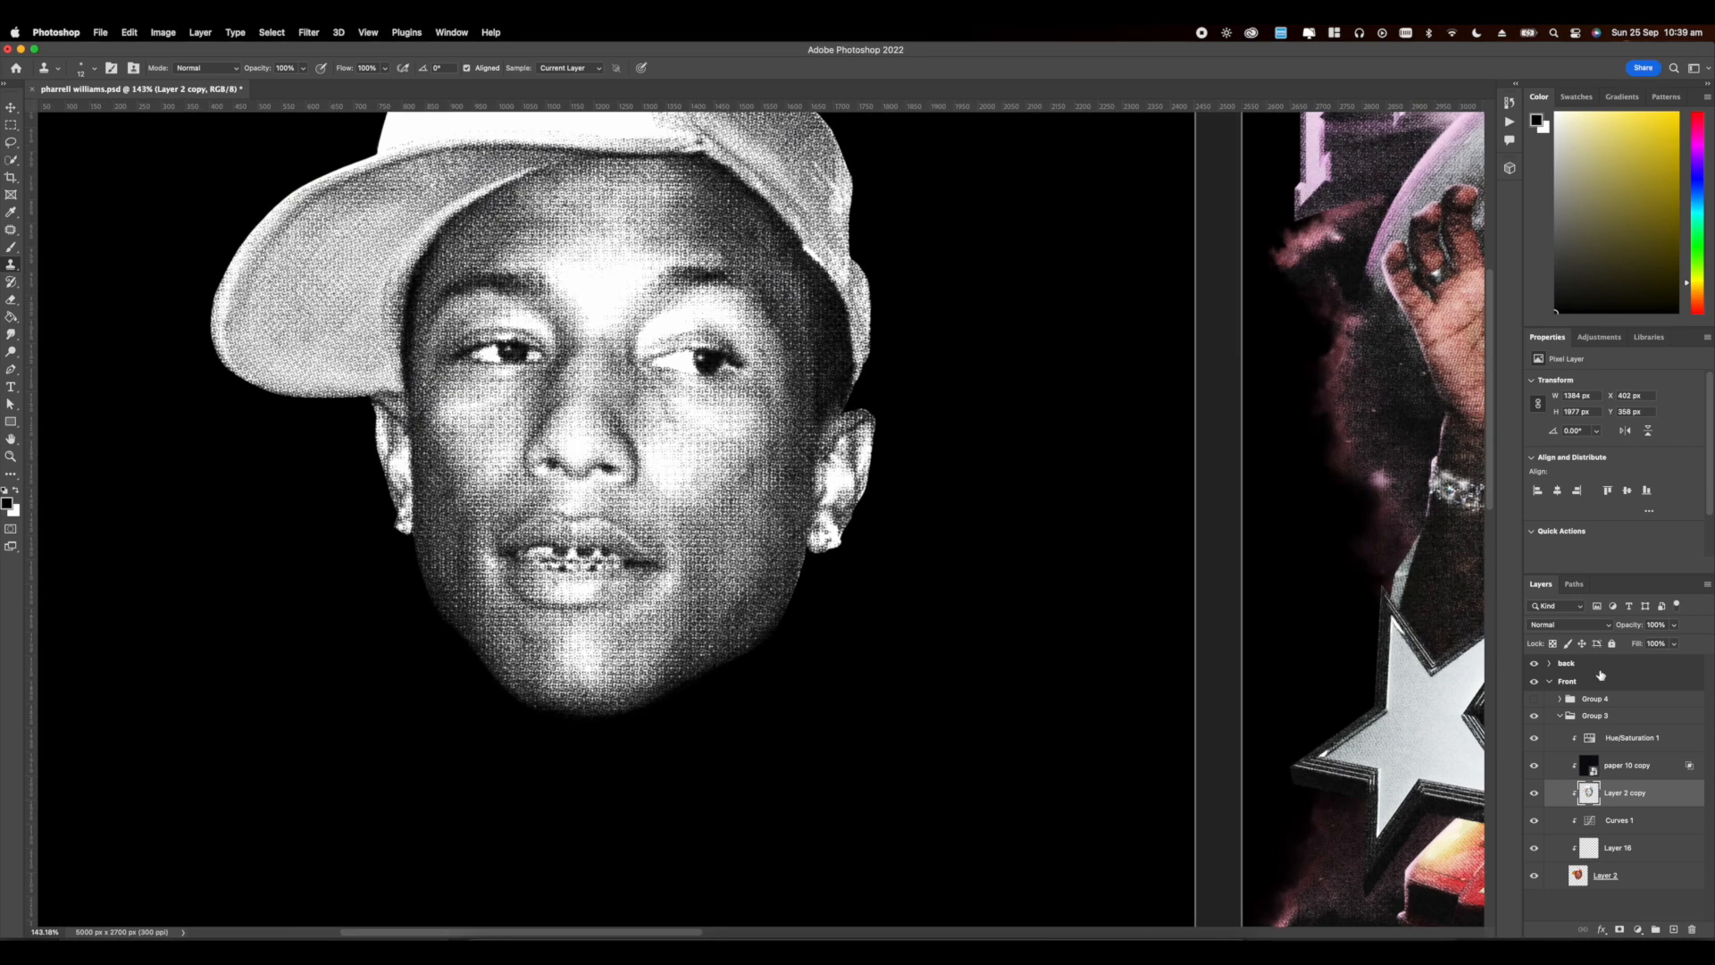
Step: Set Layer 2 copy's blend mode to Multiply and check the halftone face beside the back artboard
left_click(1569, 625)
left_click(1557, 682)
scroll(781, 507, "down", 10)
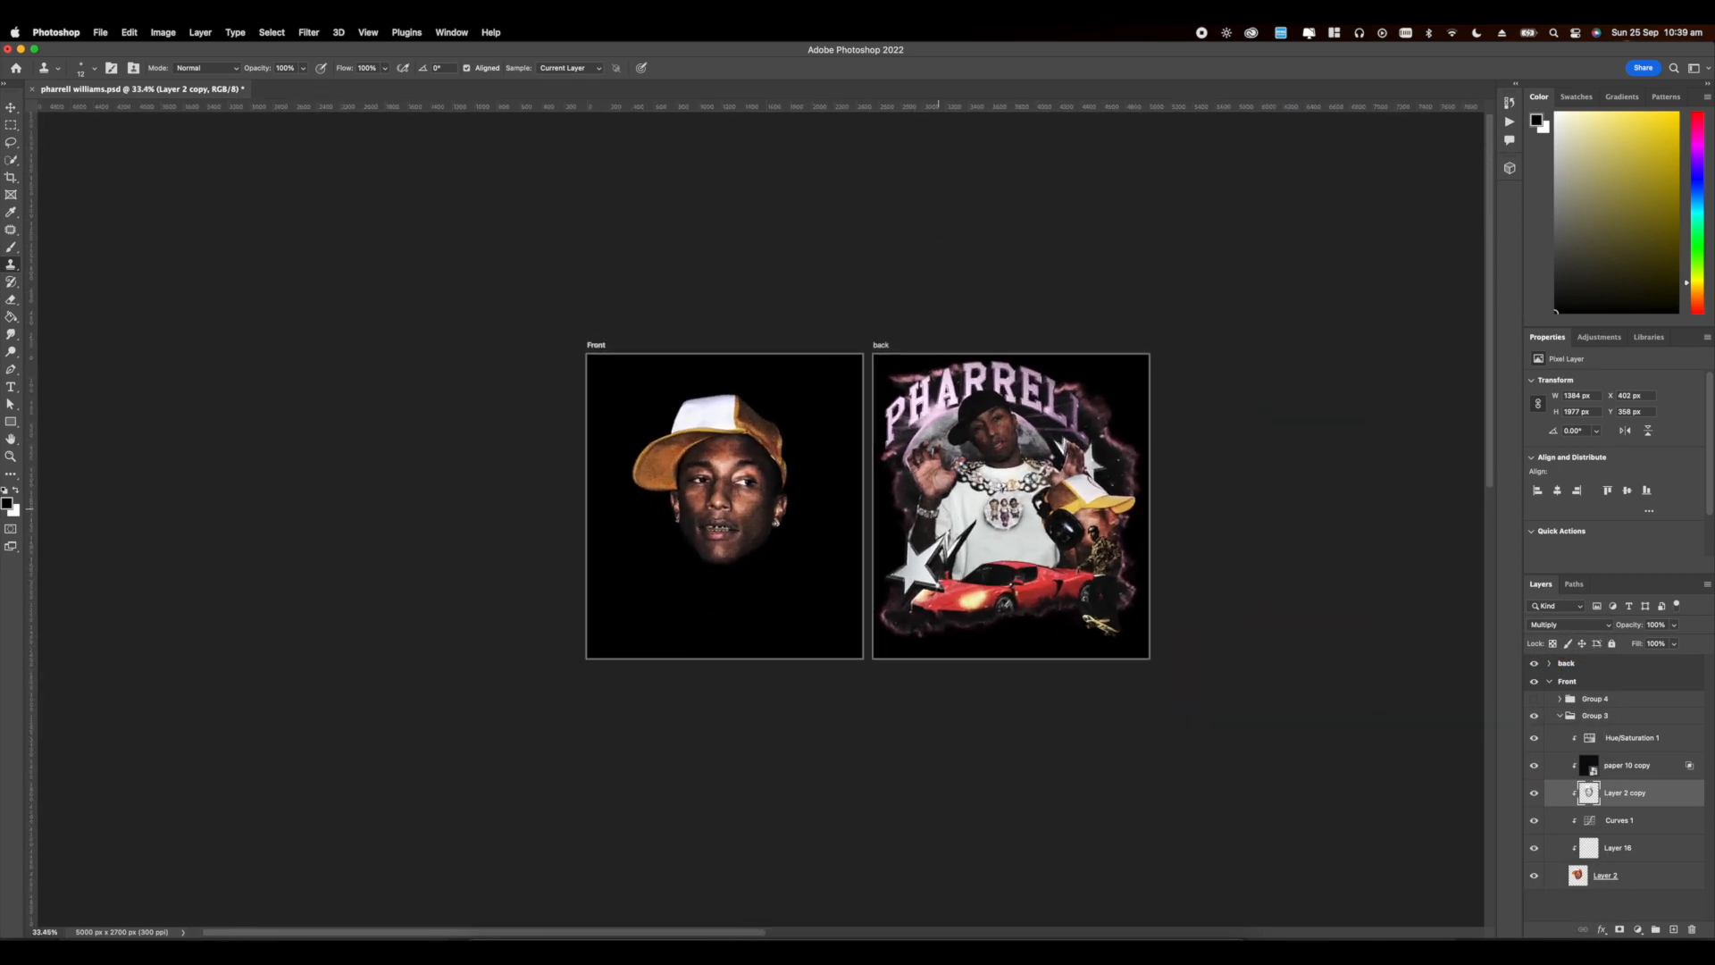
scroll(790, 521, "up", 12)
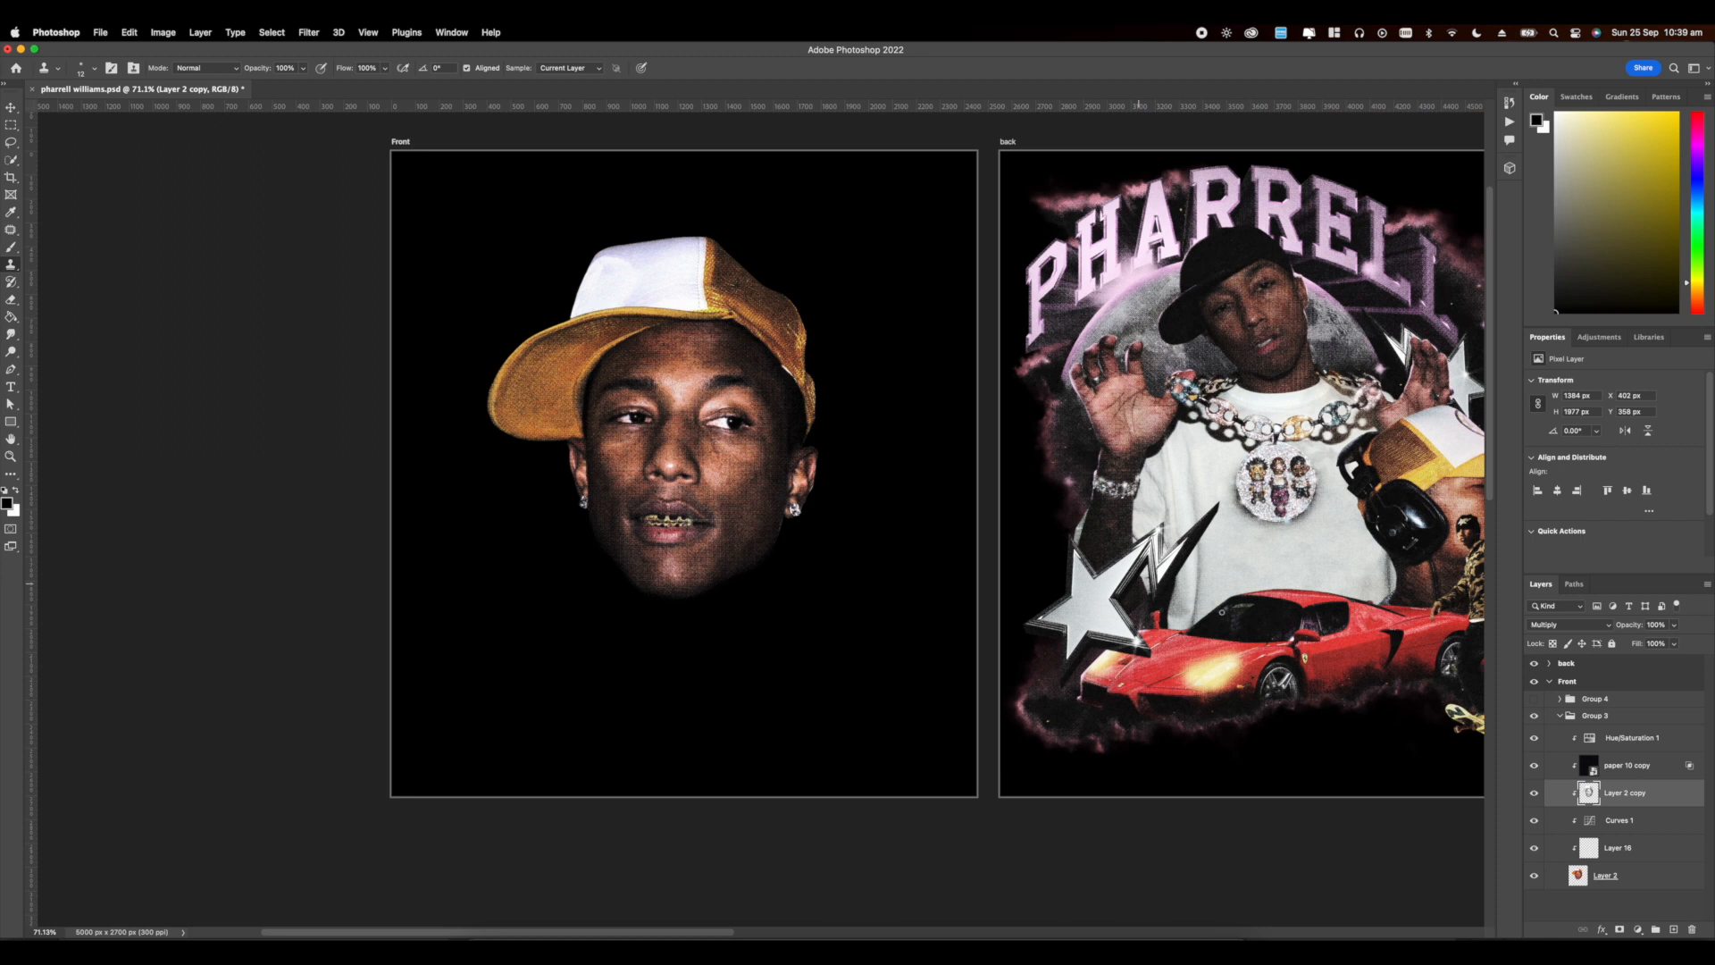
scroll(269, 720, "down", 3)
scroll(518, 457, "up", 5)
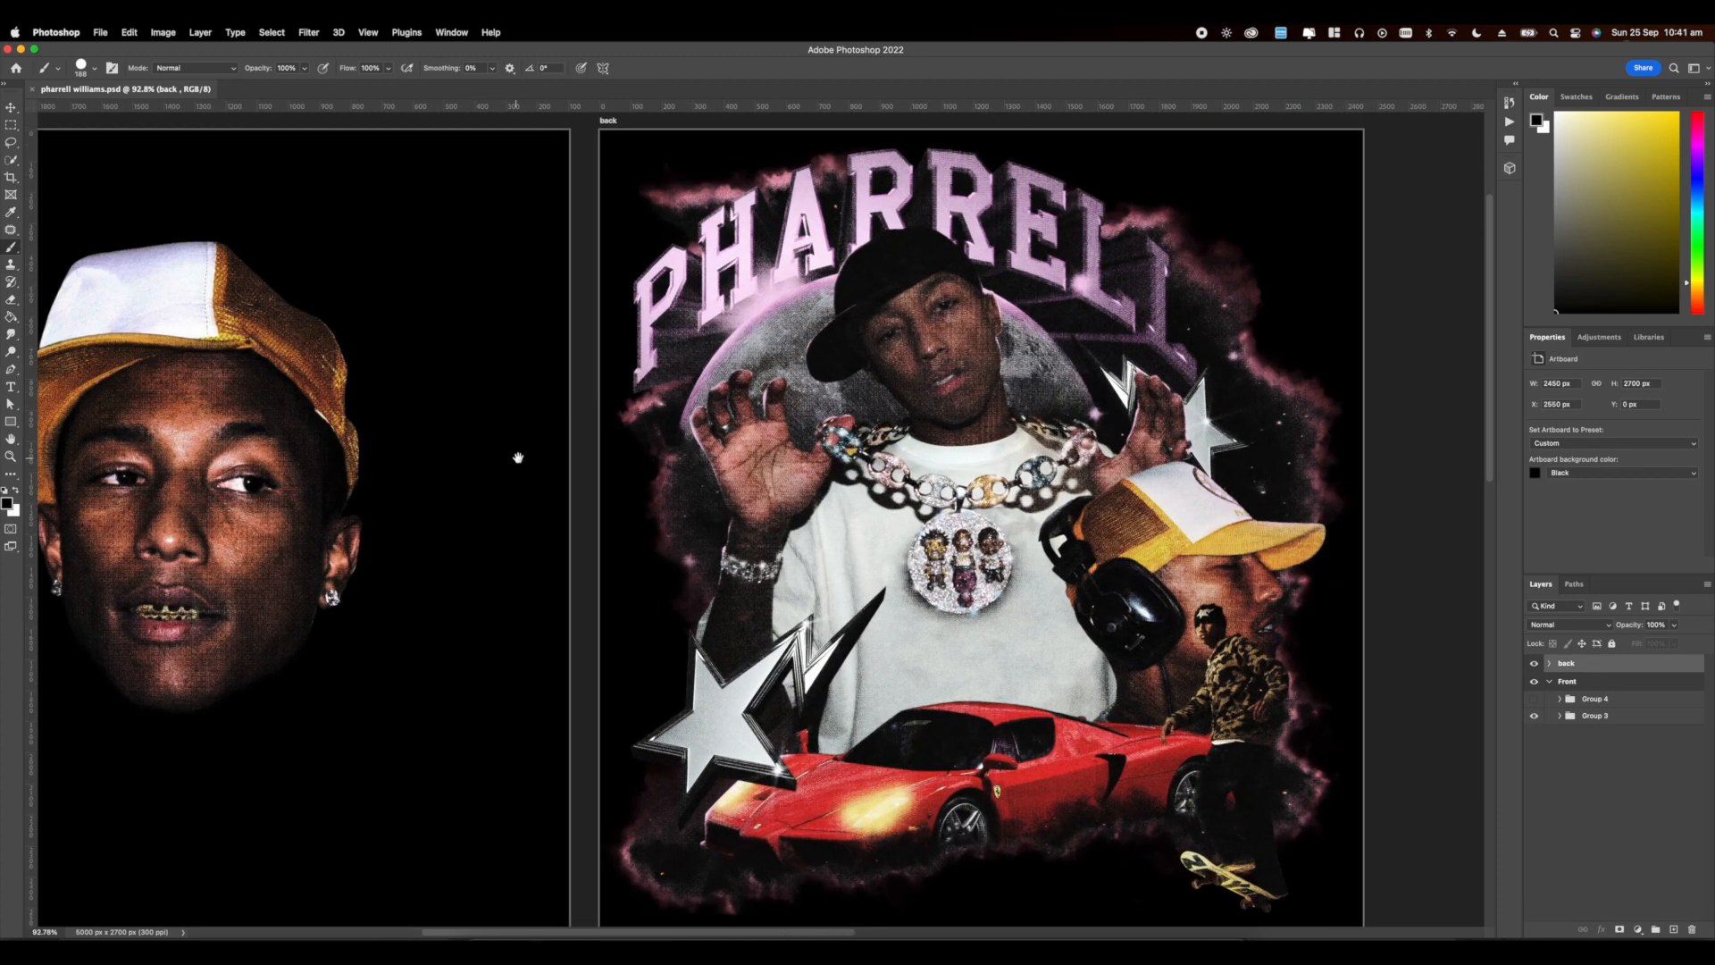
Step: Enlarge and reposition the Group 3 face so it fills more of the Front artboard, and save the document
left_click_drag(518, 458, 752, 351)
left_click(1599, 719)
scroll(768, 519, "down", 3)
key("super+t")
left_click_drag(795, 466, 906, 466)
left_click_drag(632, 458, 574, 507)
left_click_drag(851, 509, 935, 508)
left_click_drag(551, 520, 527, 525)
key("Return")
scroll(536, 473, "down", 4)
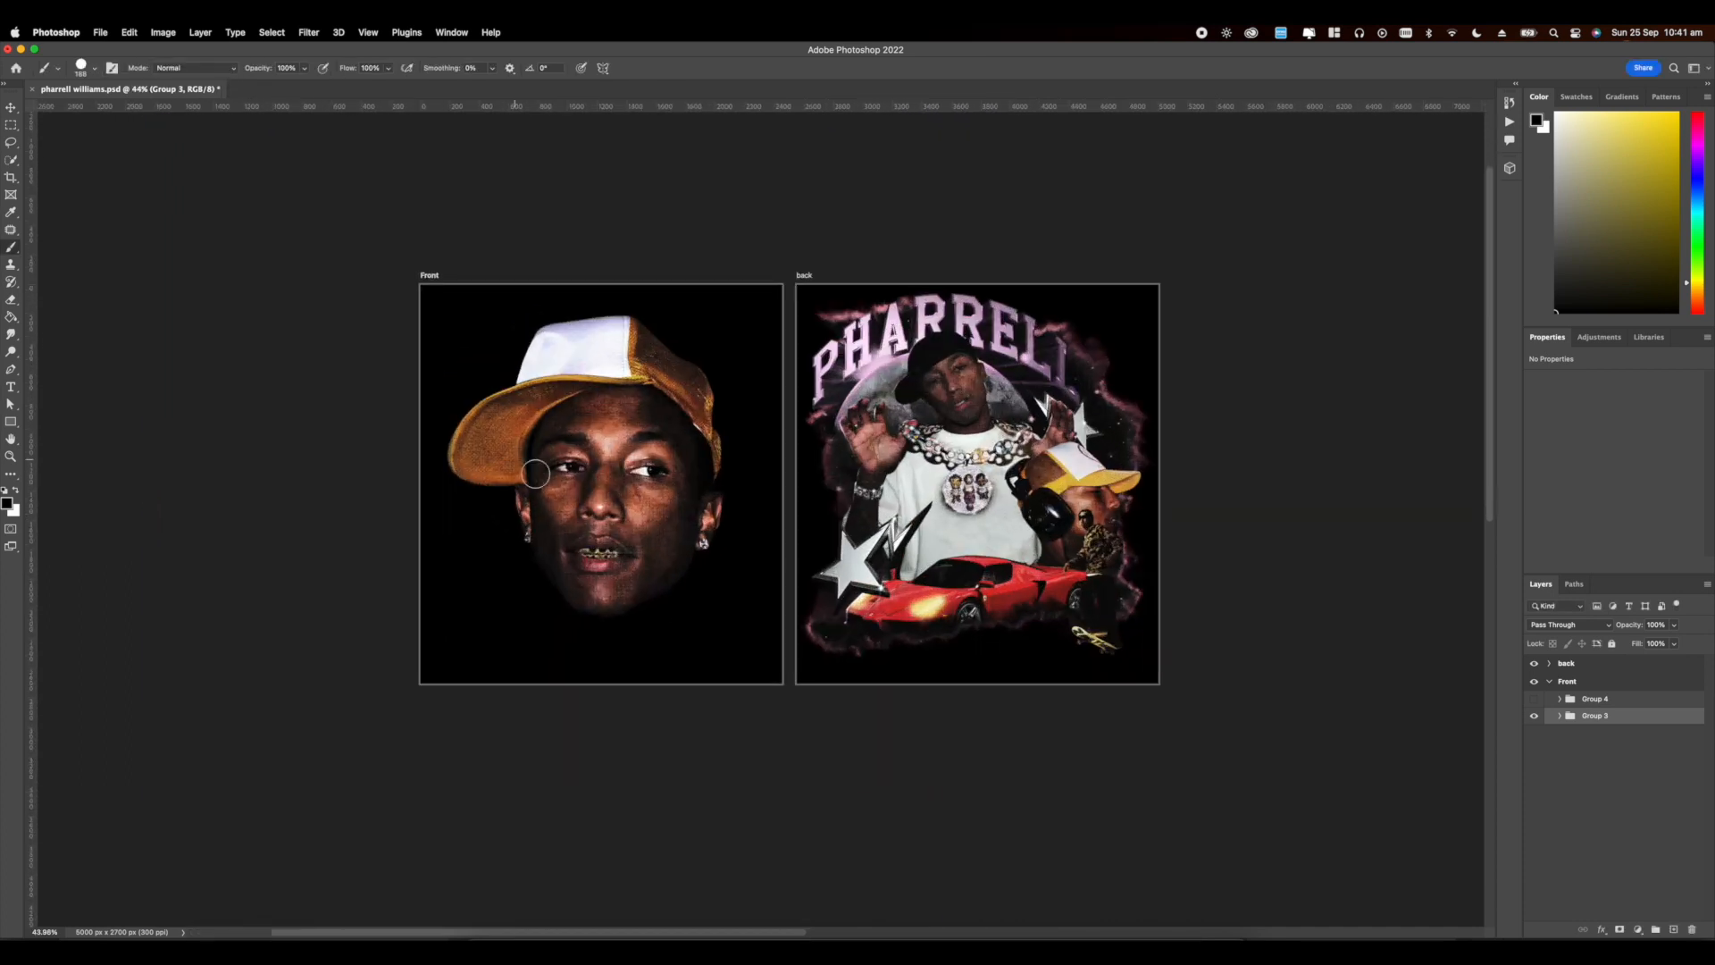
scroll(625, 469, "up", 3)
key("cmd+s")
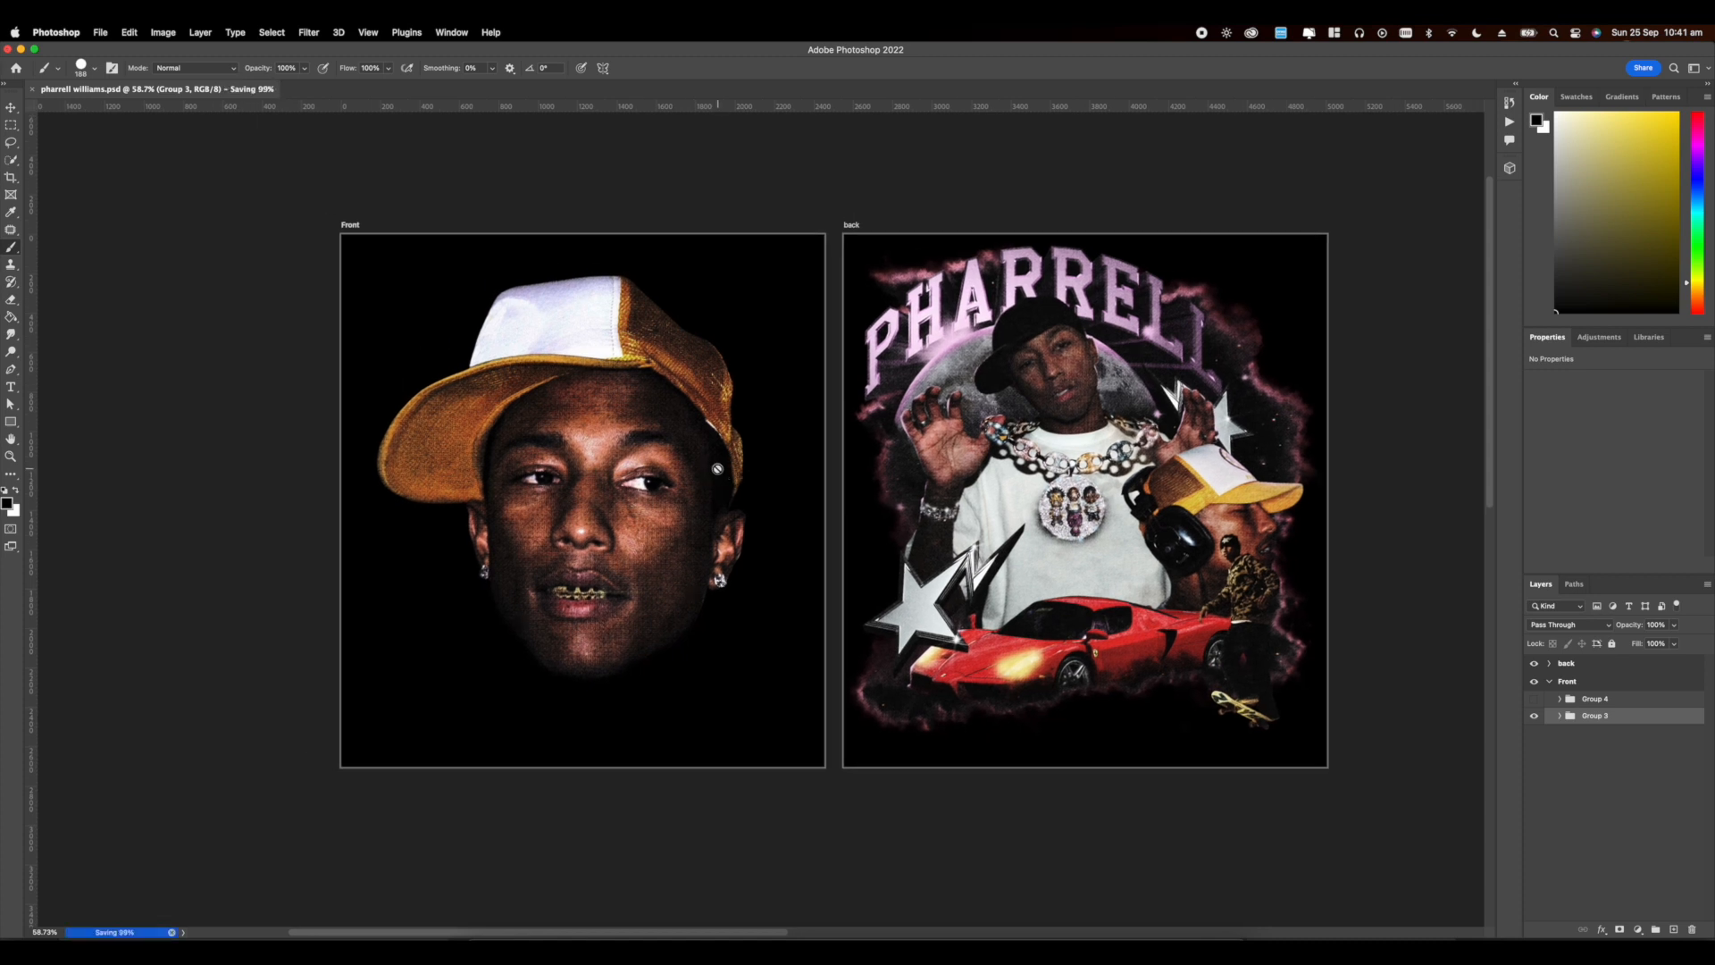
Step: Add a Gradient Map adjustment layer above Curves 11 on the back artboard and apply a black-to-red gradient preset
left_click(1550, 663)
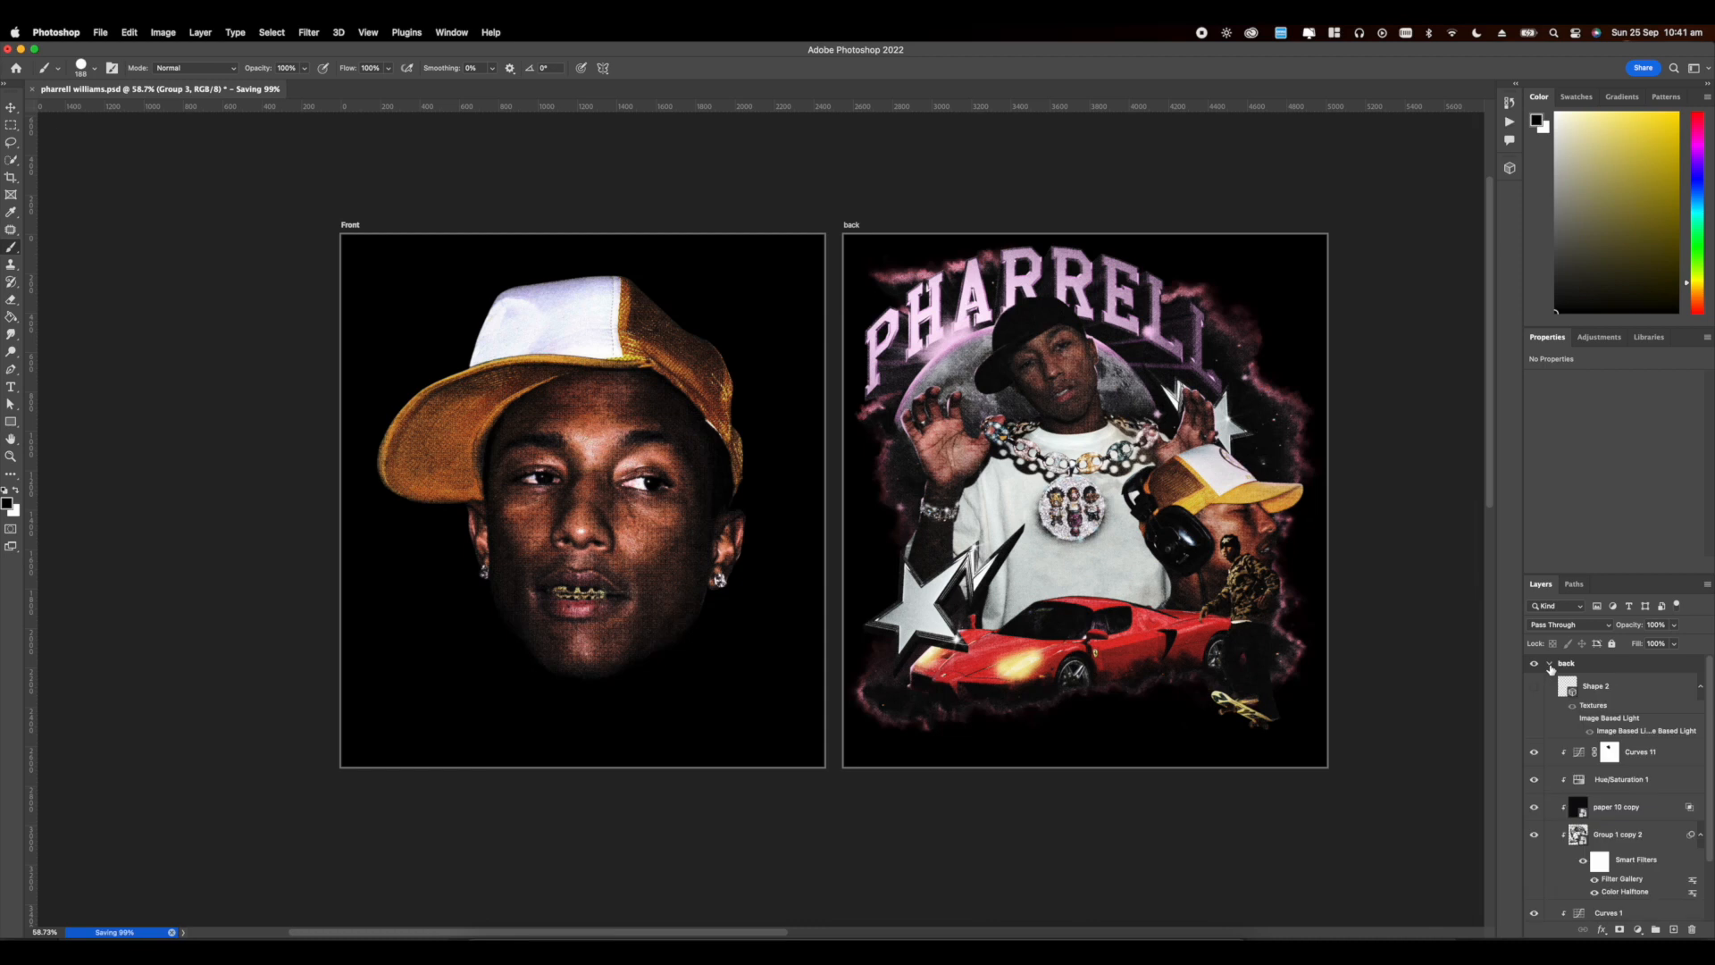
left_click(1639, 770)
left_click(1637, 930)
left_click(1640, 887)
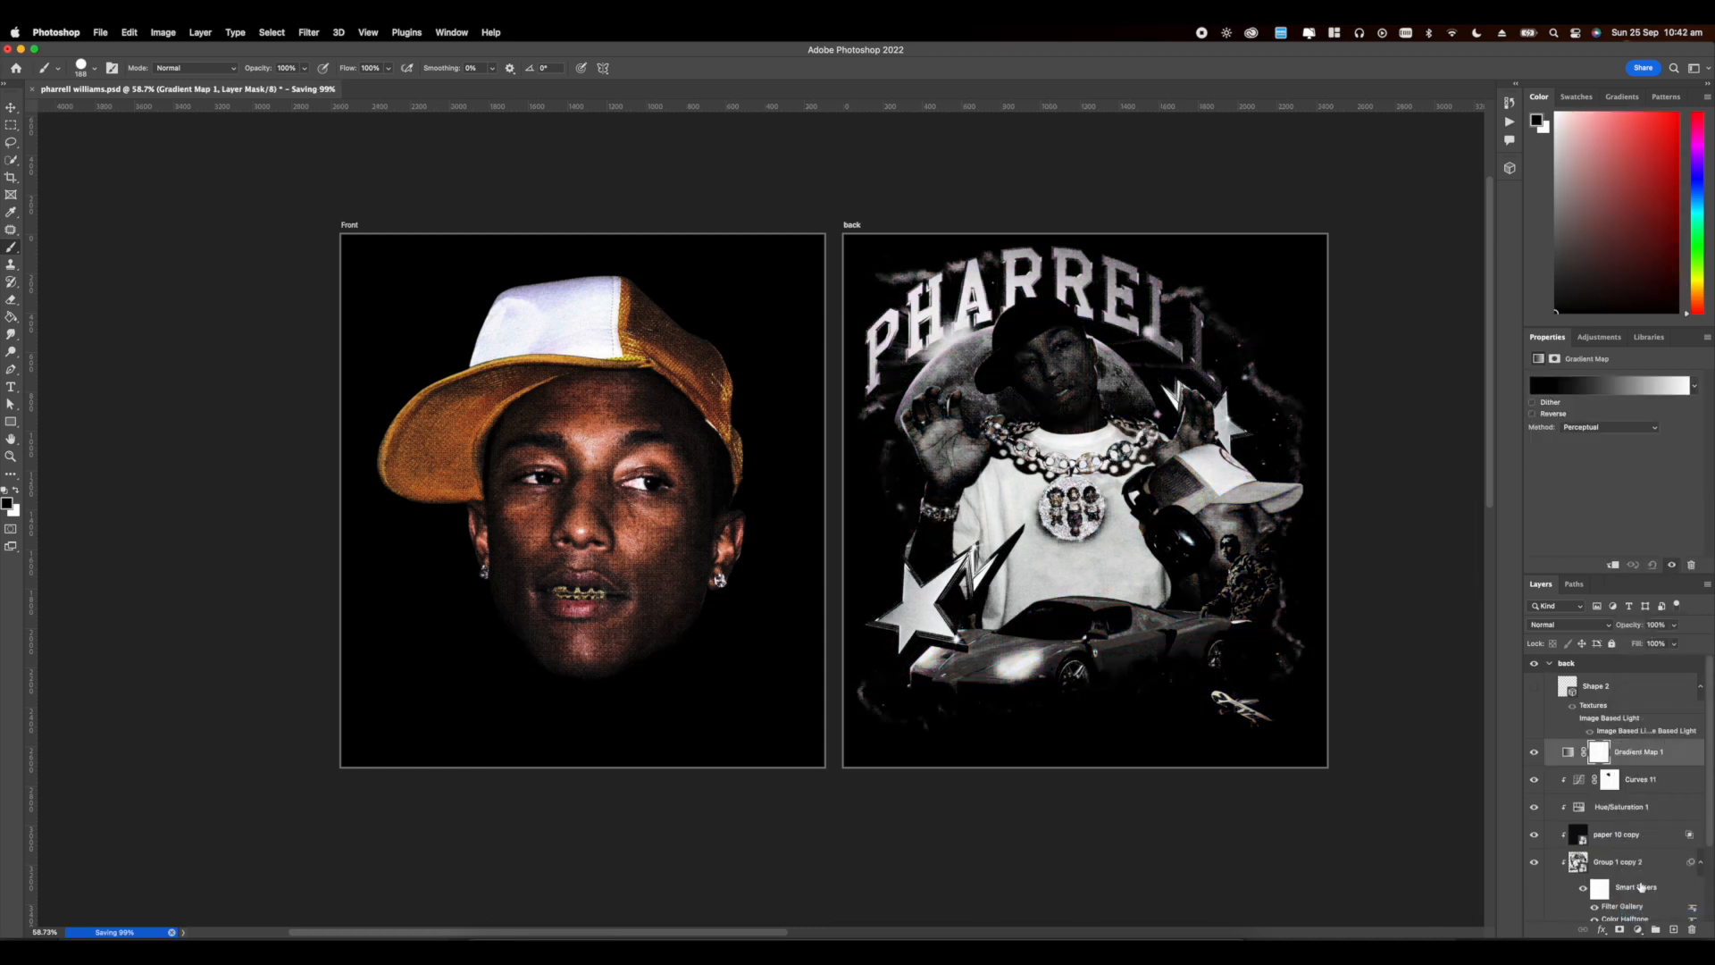
left_click(1694, 386)
left_click(1566, 456)
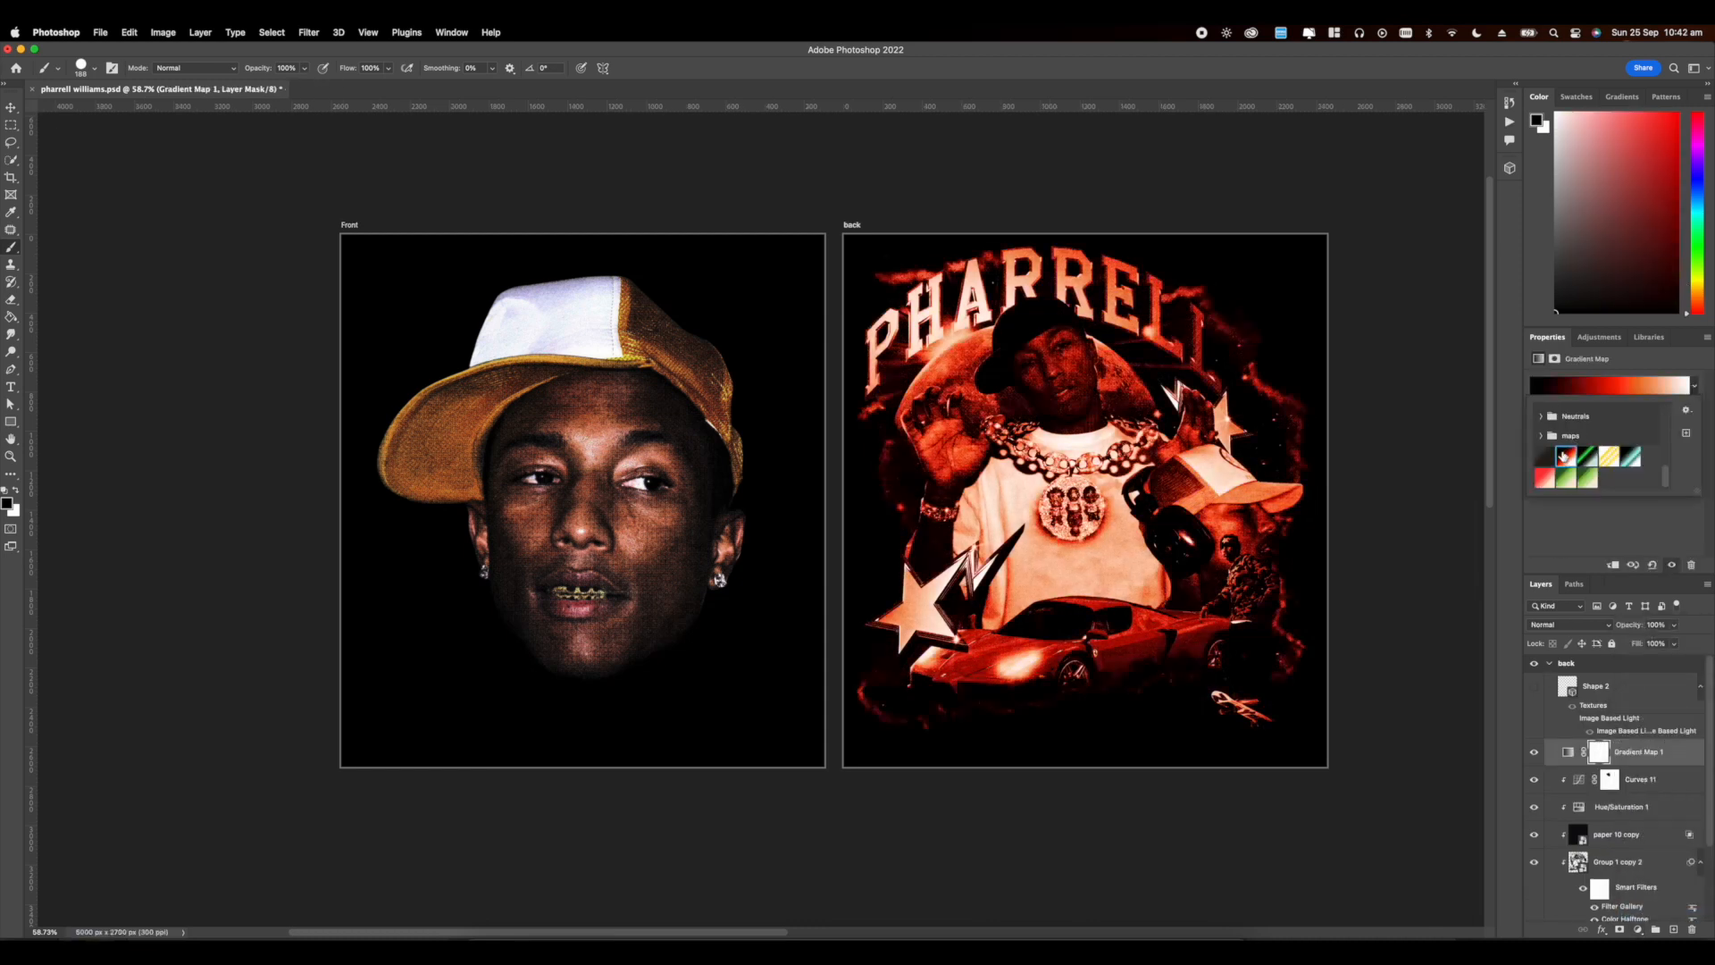
Step: Try several gradients from the maps presets, apply the black-orange-pale blue one, and place Gradient Map 1 clipped beneath Curves 11
left_click(1539, 435)
left_click(1568, 458)
left_click(1612, 459)
left_click(1644, 457)
scroll(1608, 456, "down", 1)
left_click(1579, 456)
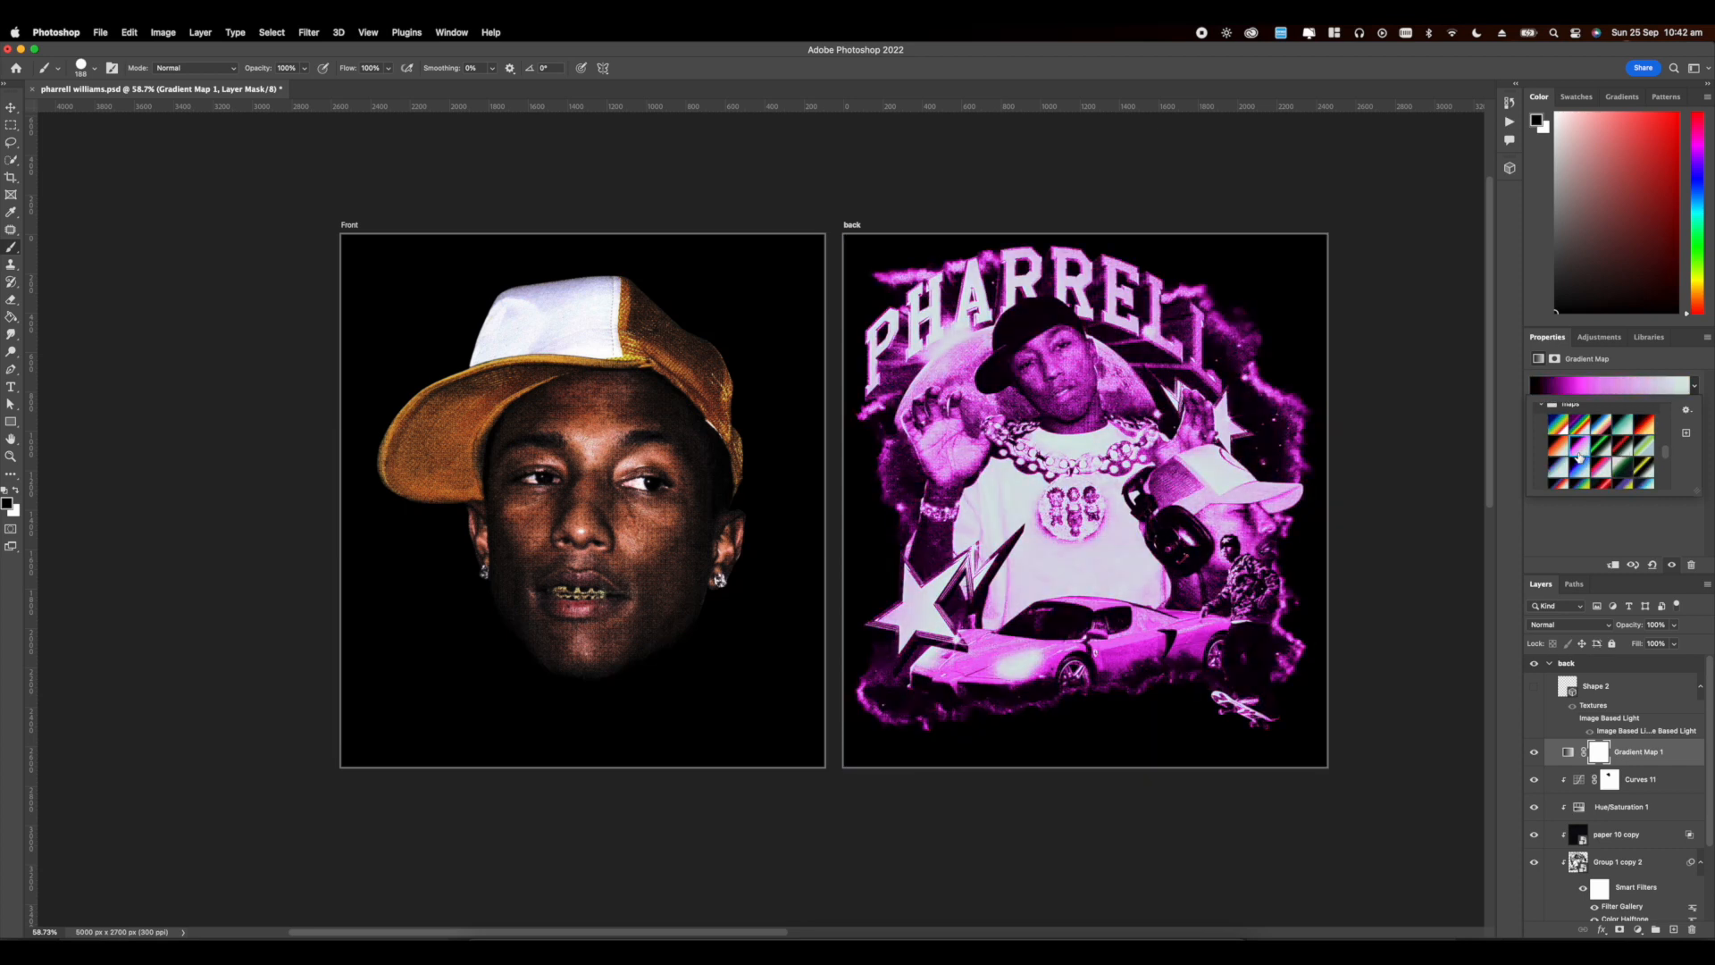
left_click(1641, 446)
scroll(1635, 451, "down", 2)
left_click(1581, 458)
left_click(1560, 468)
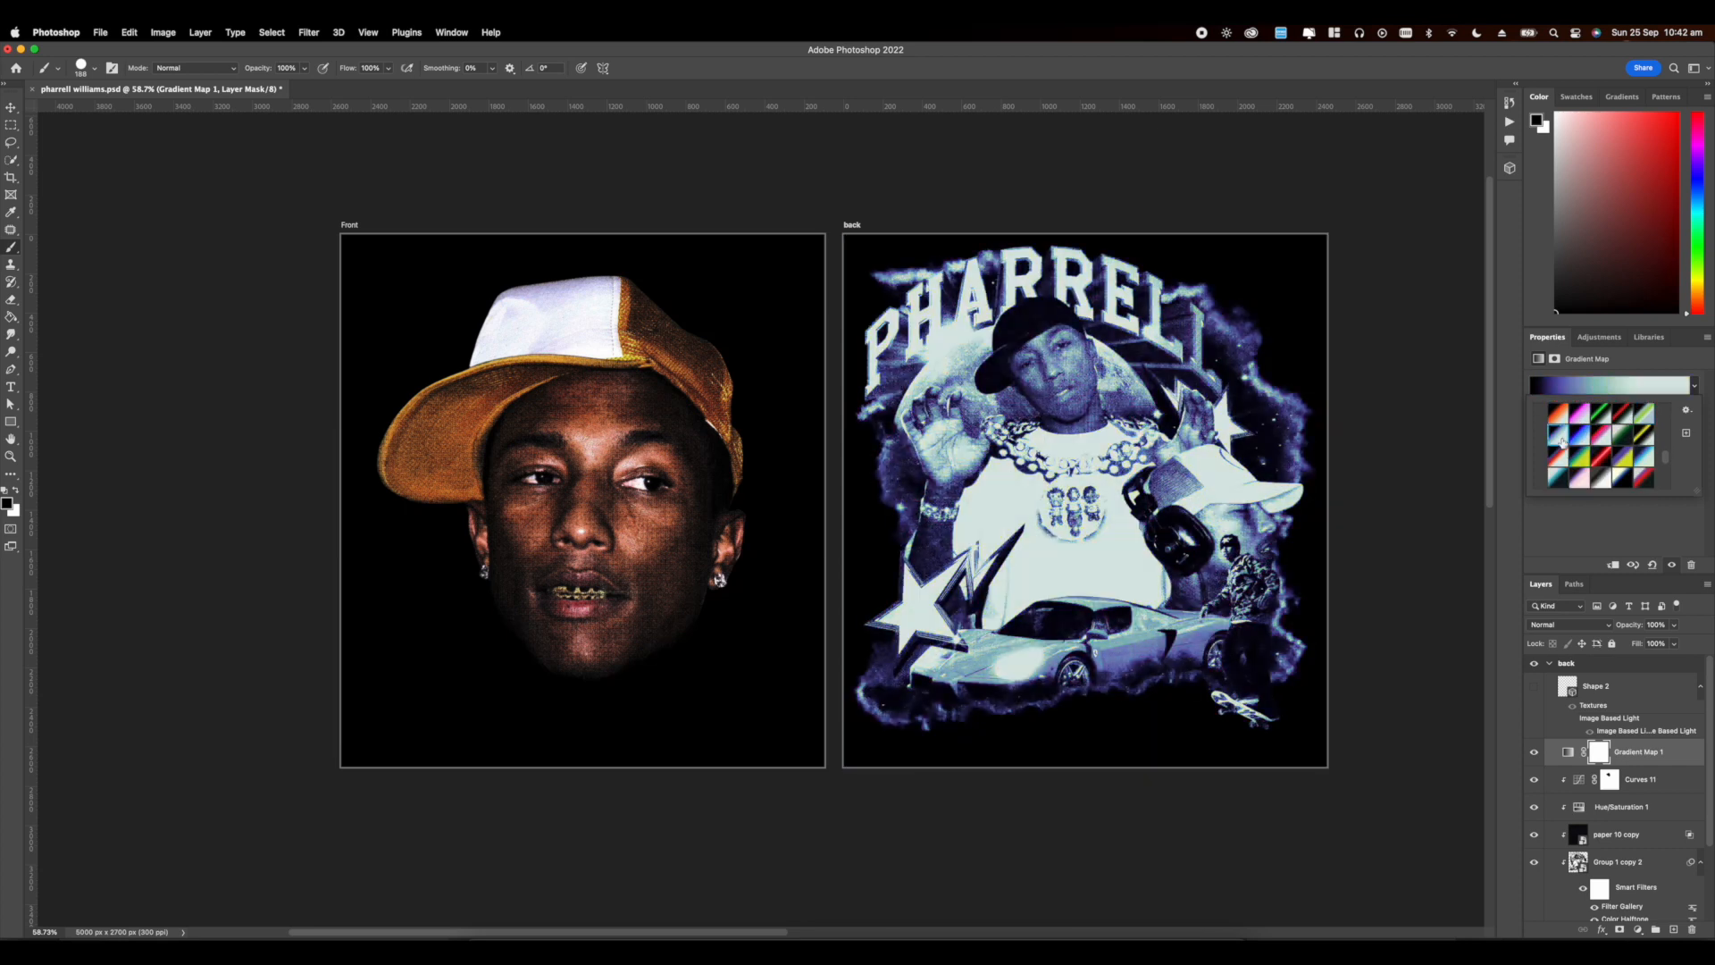
scroll(1561, 456, "up", 2)
left_click(1560, 435)
left_click_drag(1621, 759, 1615, 793)
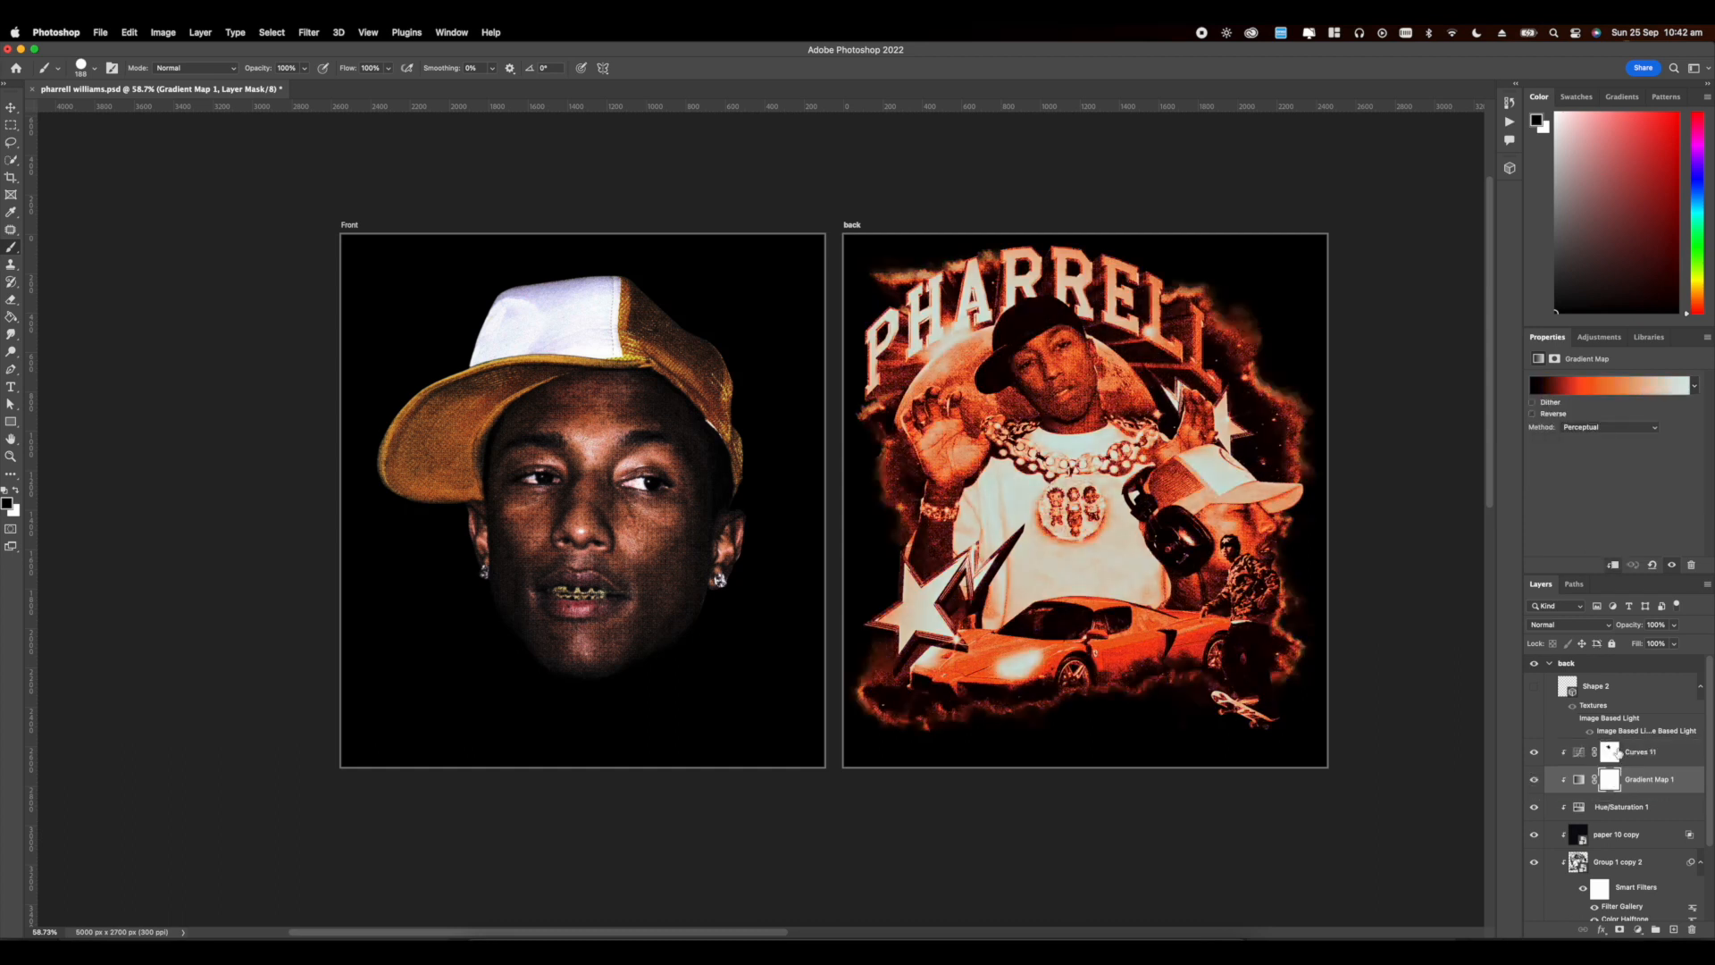
Step: Set Gradient Map 1's blend mode to Hue and check the recoloured back artwork
left_click(1550, 626)
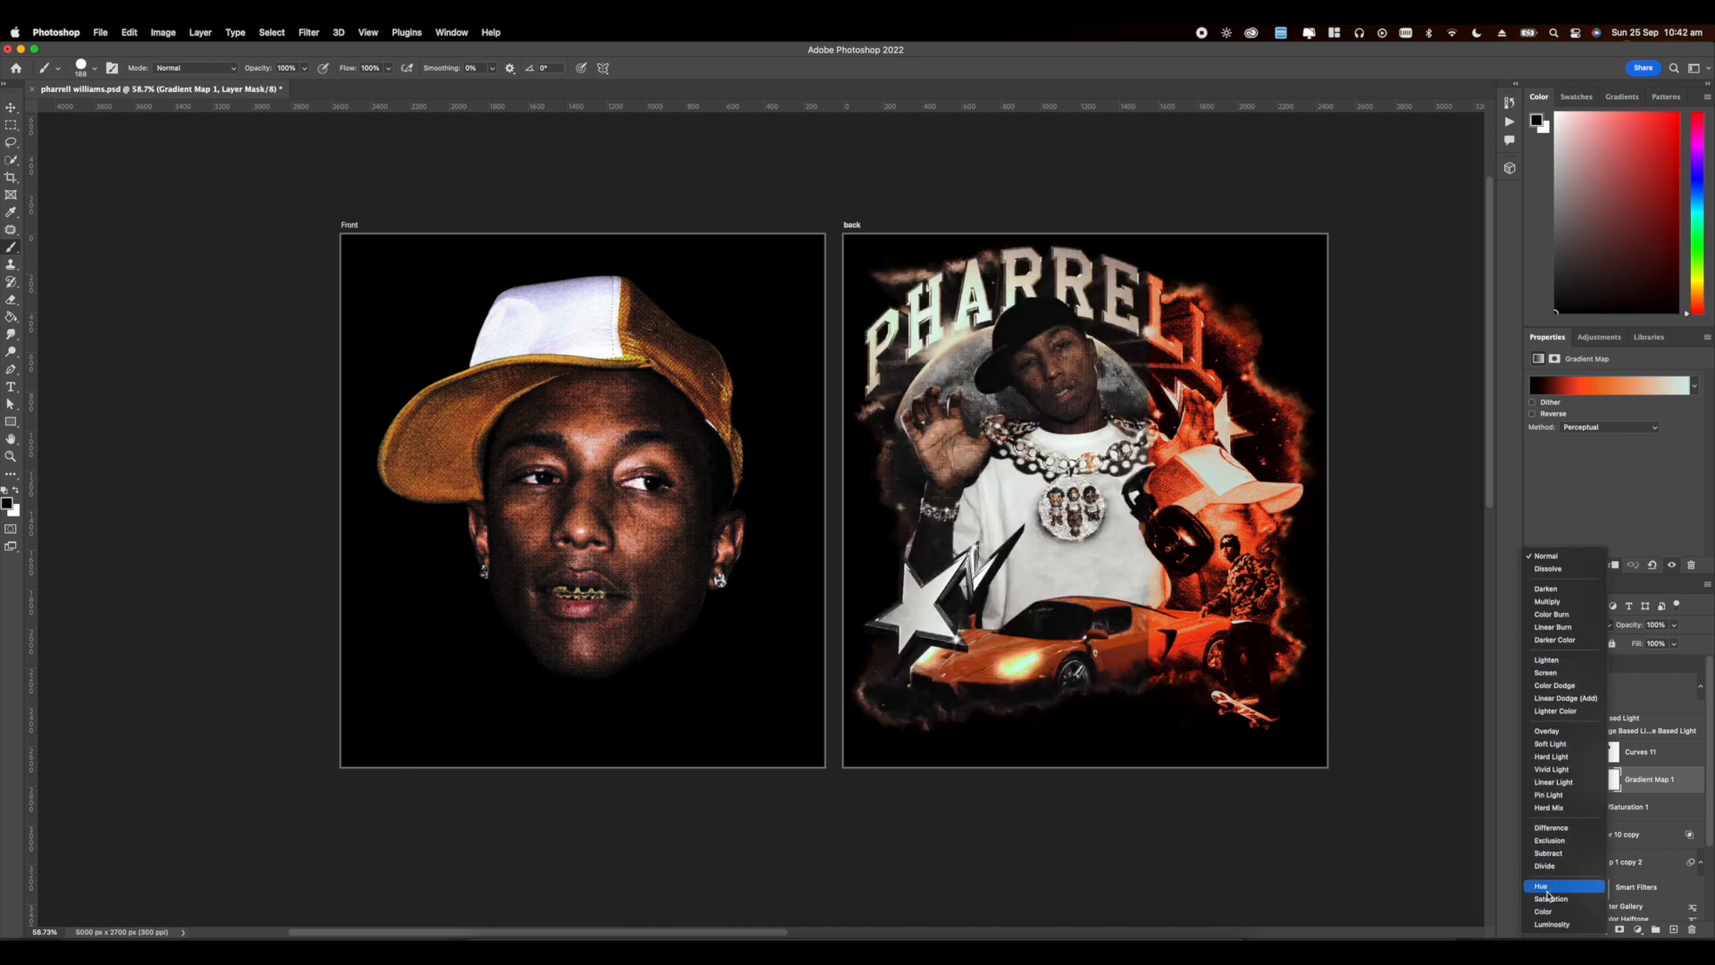
left_click(1548, 887)
scroll(804, 500, "down", 2)
scroll(804, 500, "up", 4)
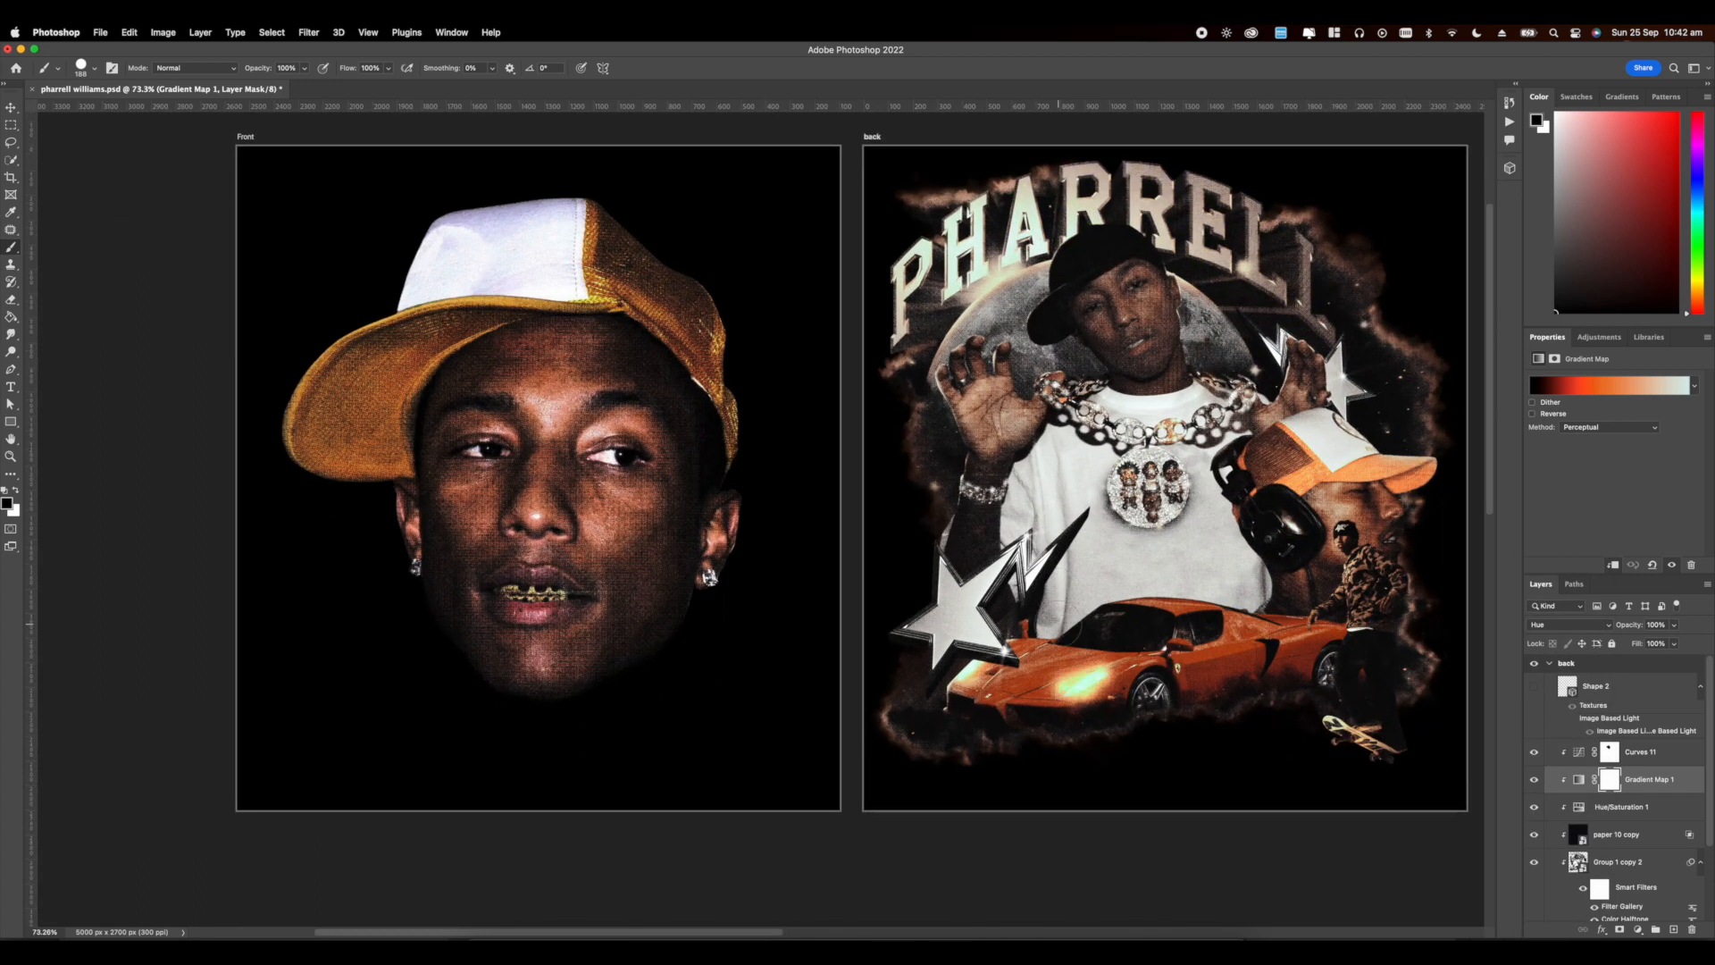
scroll(919, 524, "up", 3)
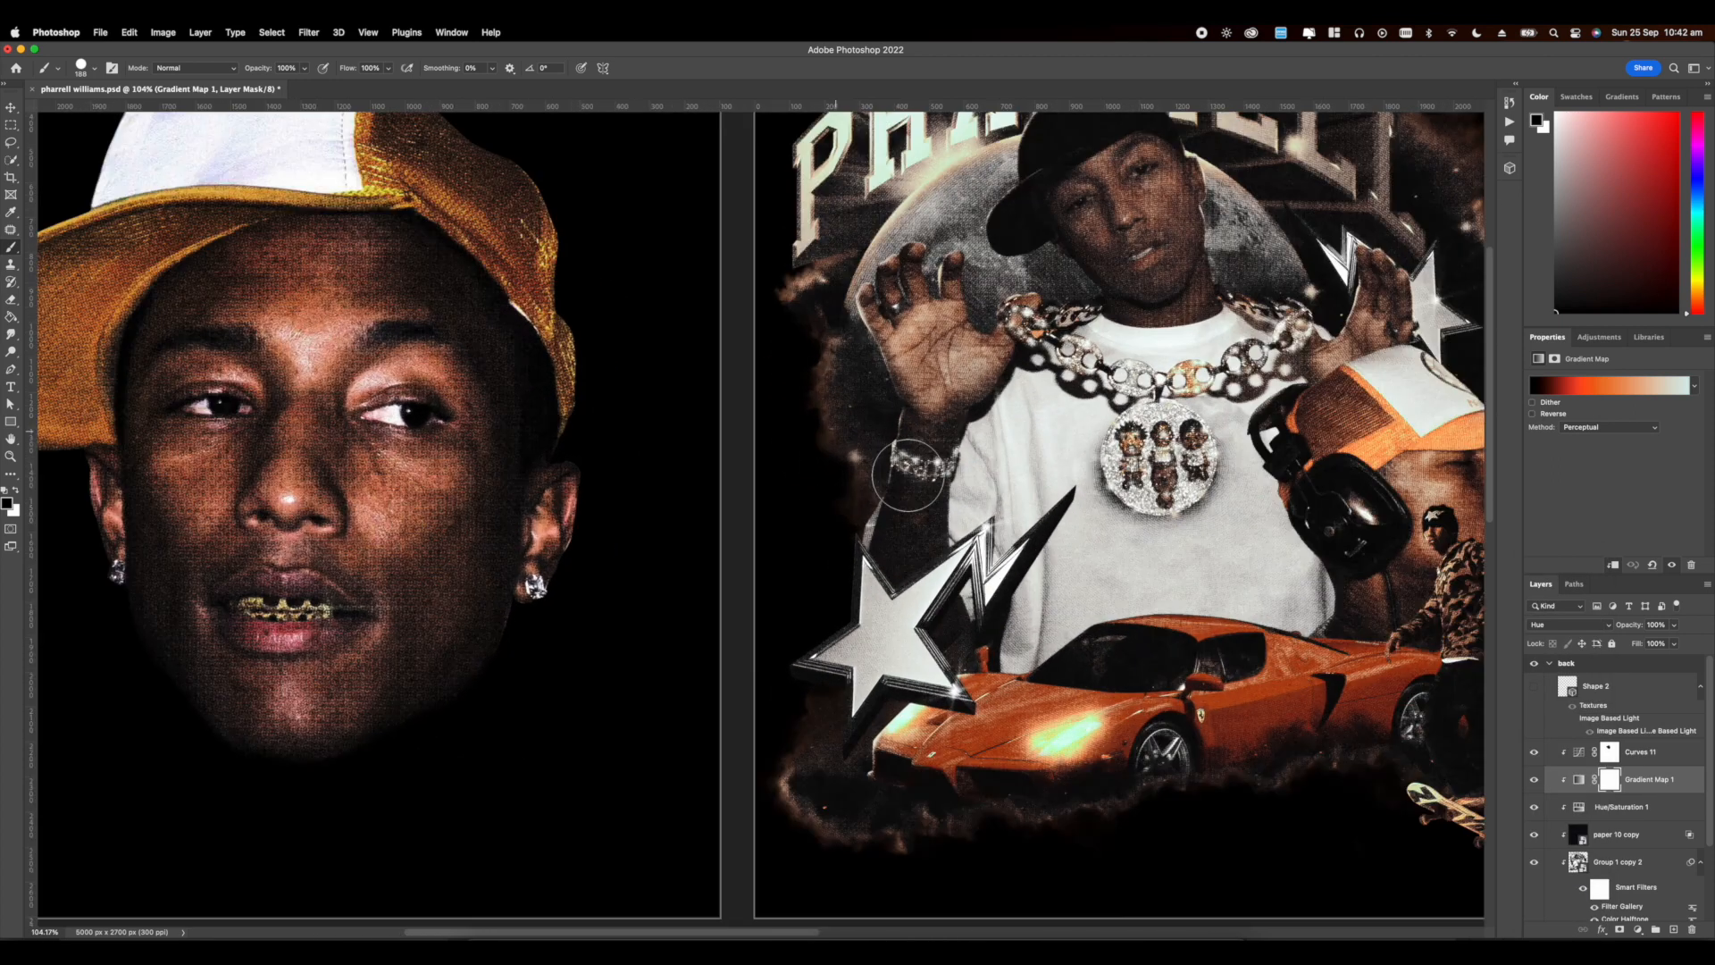
scroll(907, 475, "down", 4)
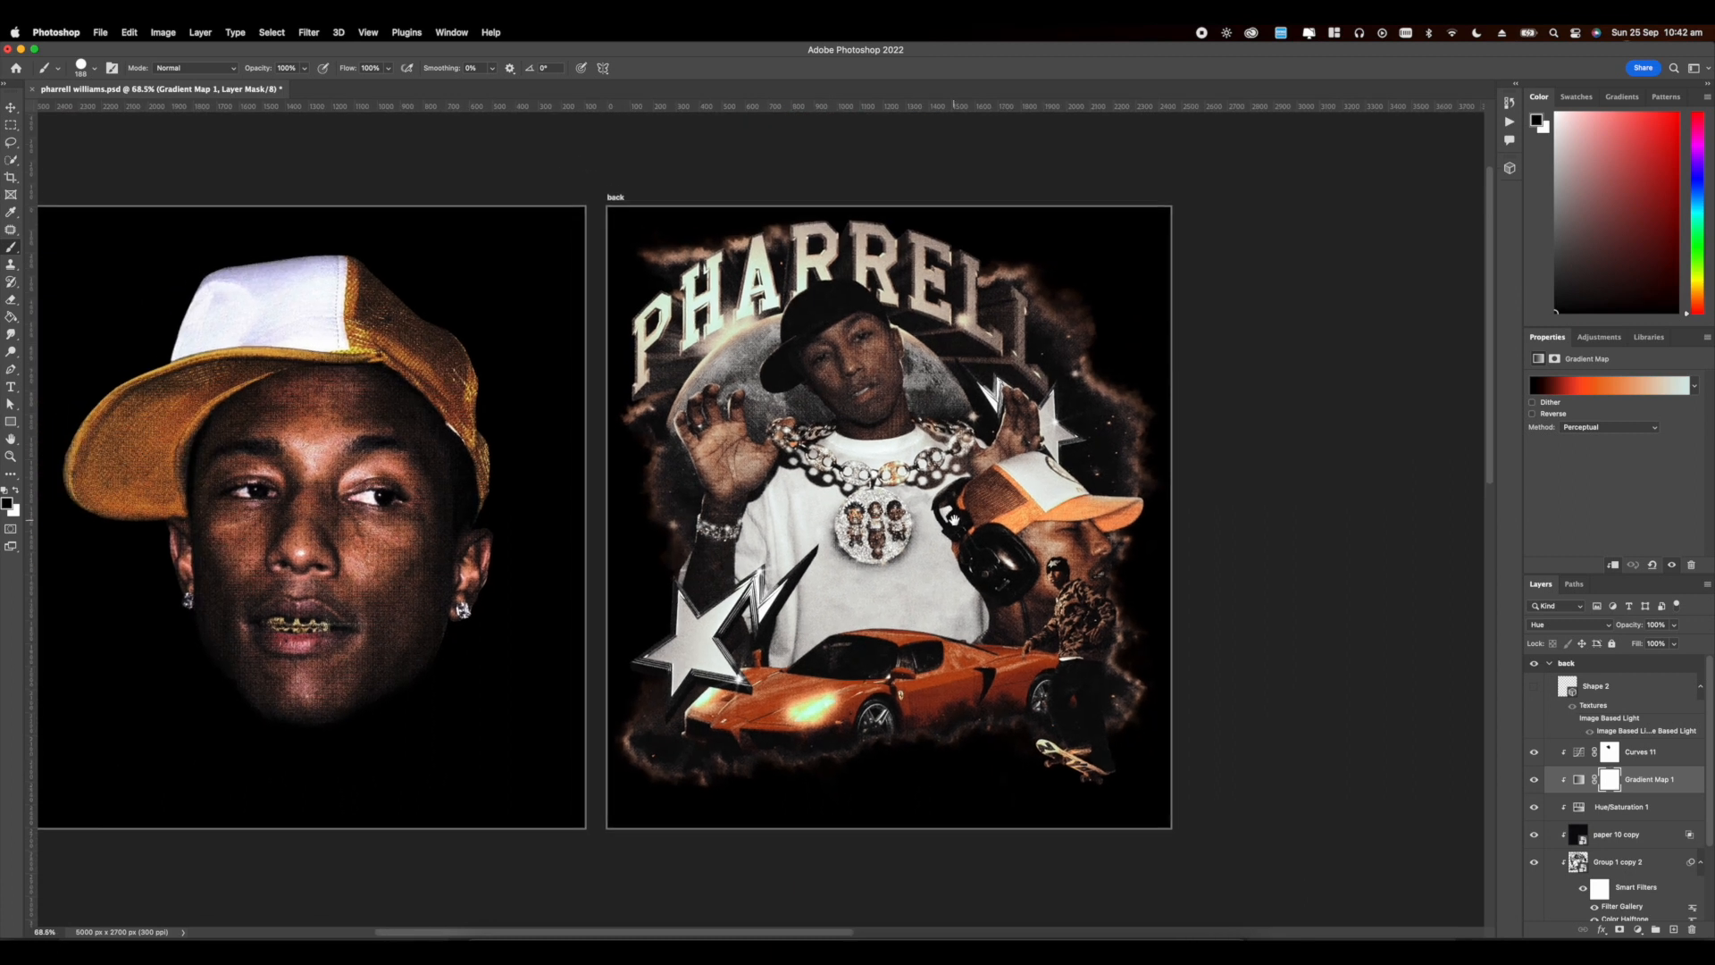
Step: Browse the maps presets in the Gradient Editor for Gradient Map 1 while keeping the orange gradient
left_click(1604, 386)
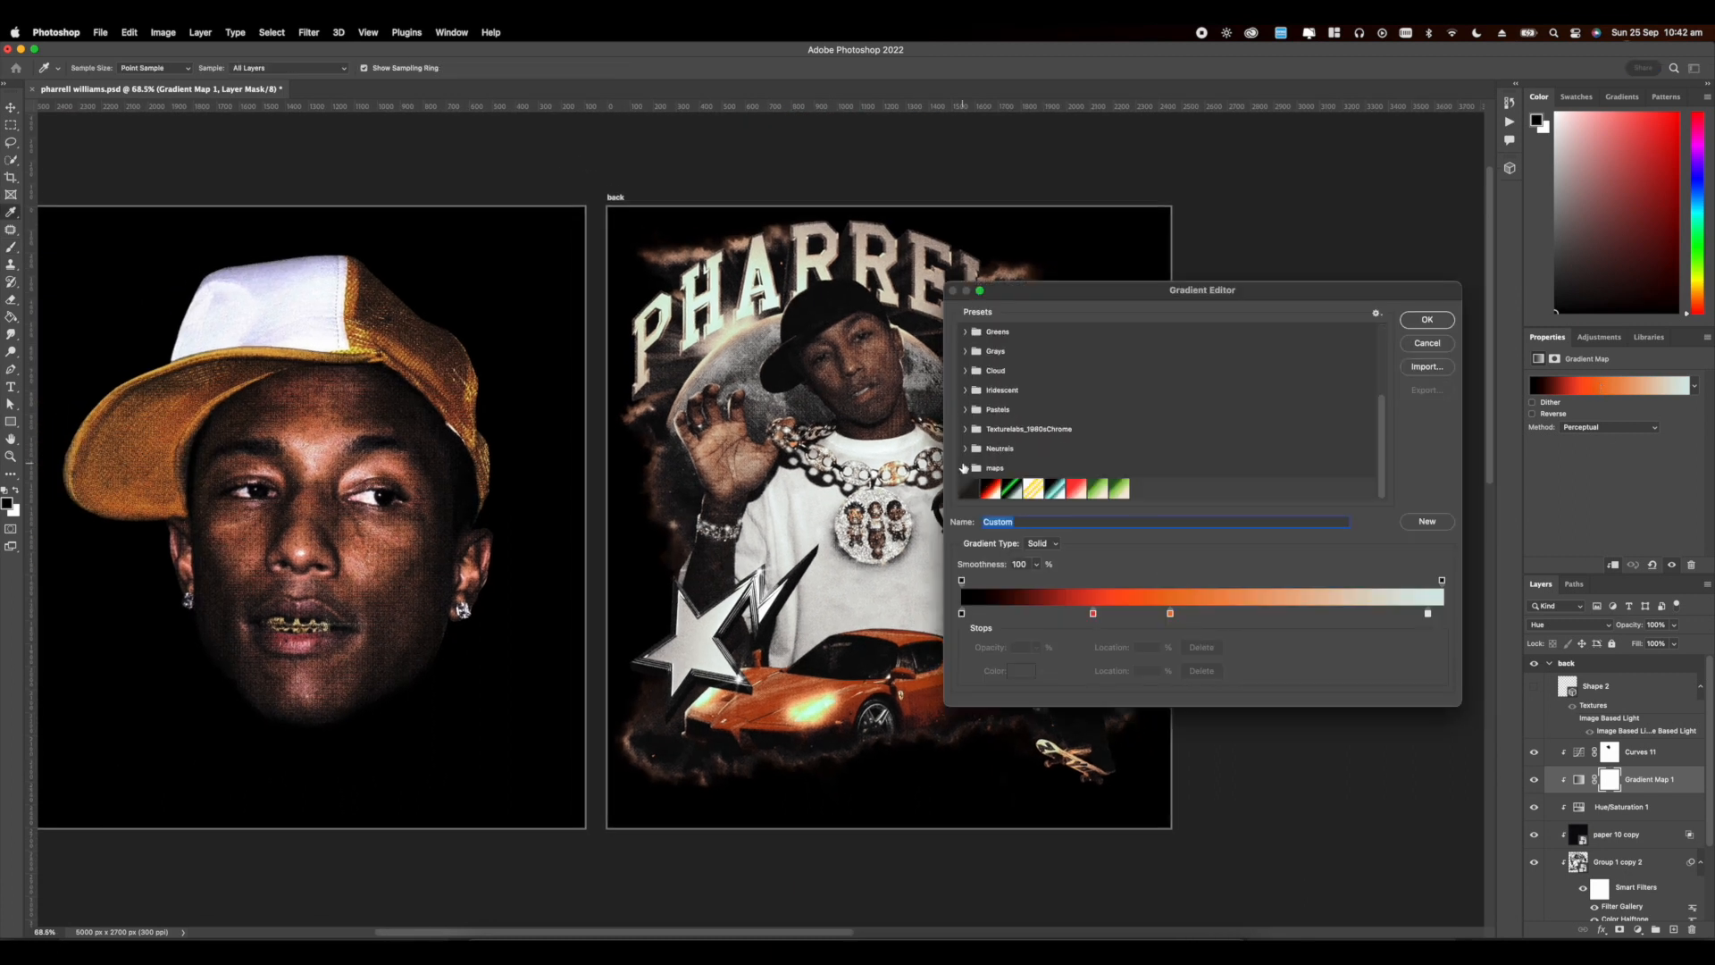
left_click(964, 467)
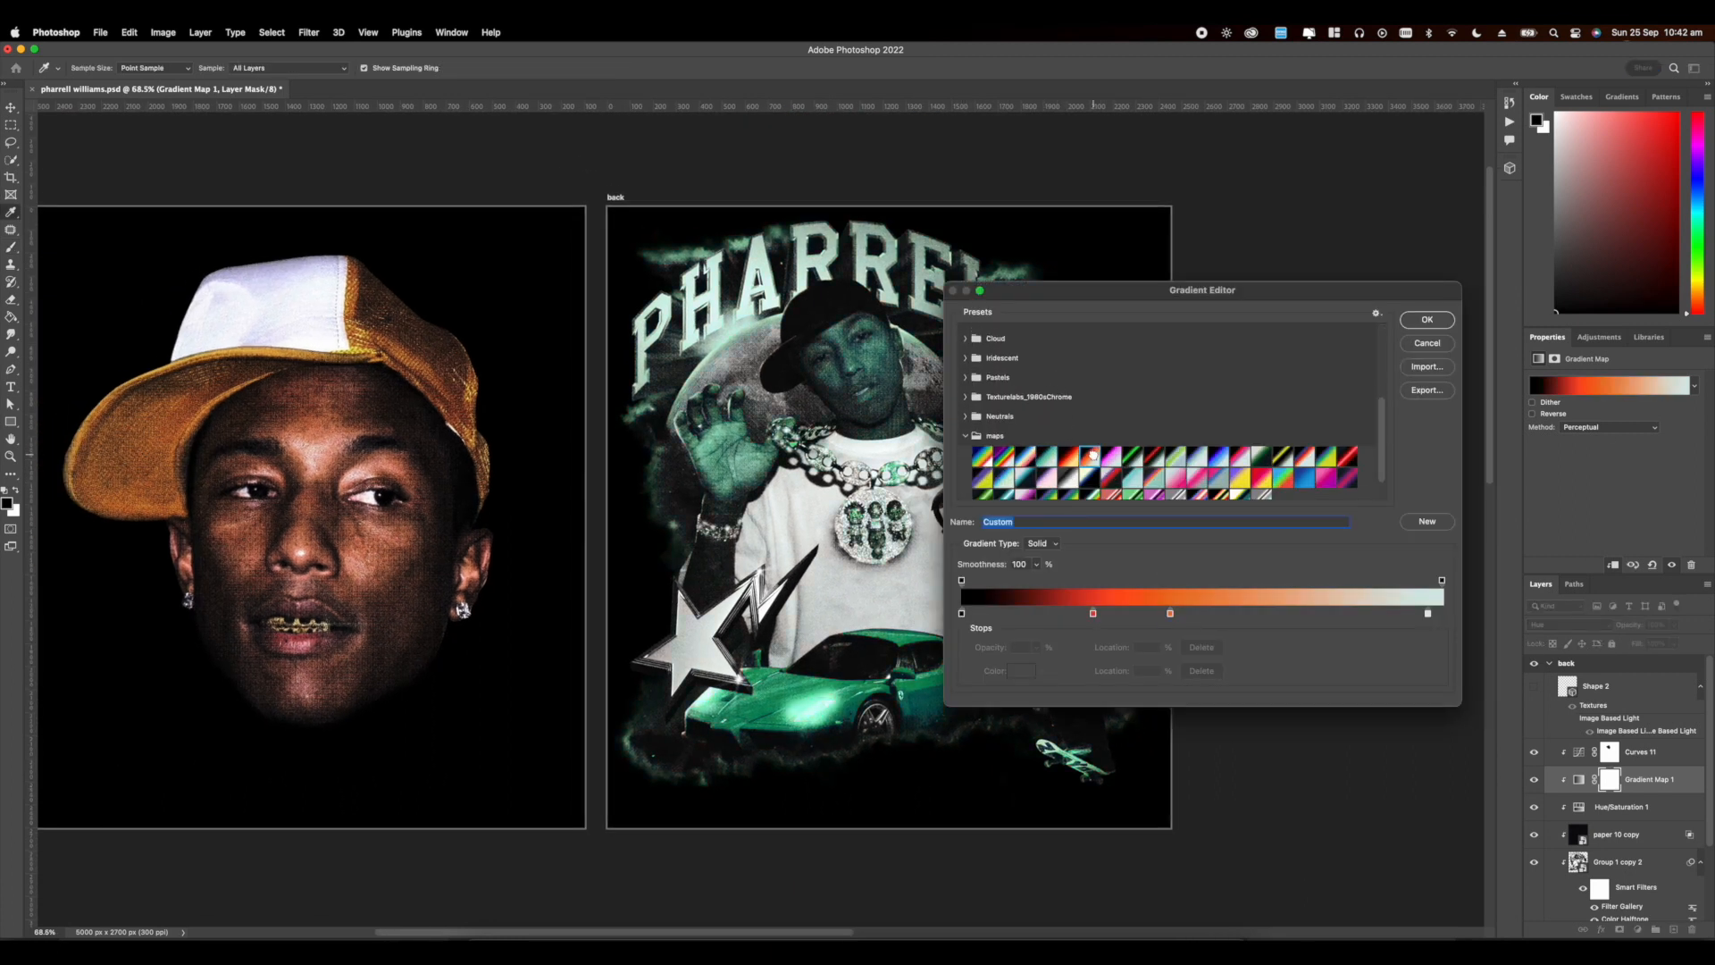
left_click_drag(1036, 296, 1071, 387)
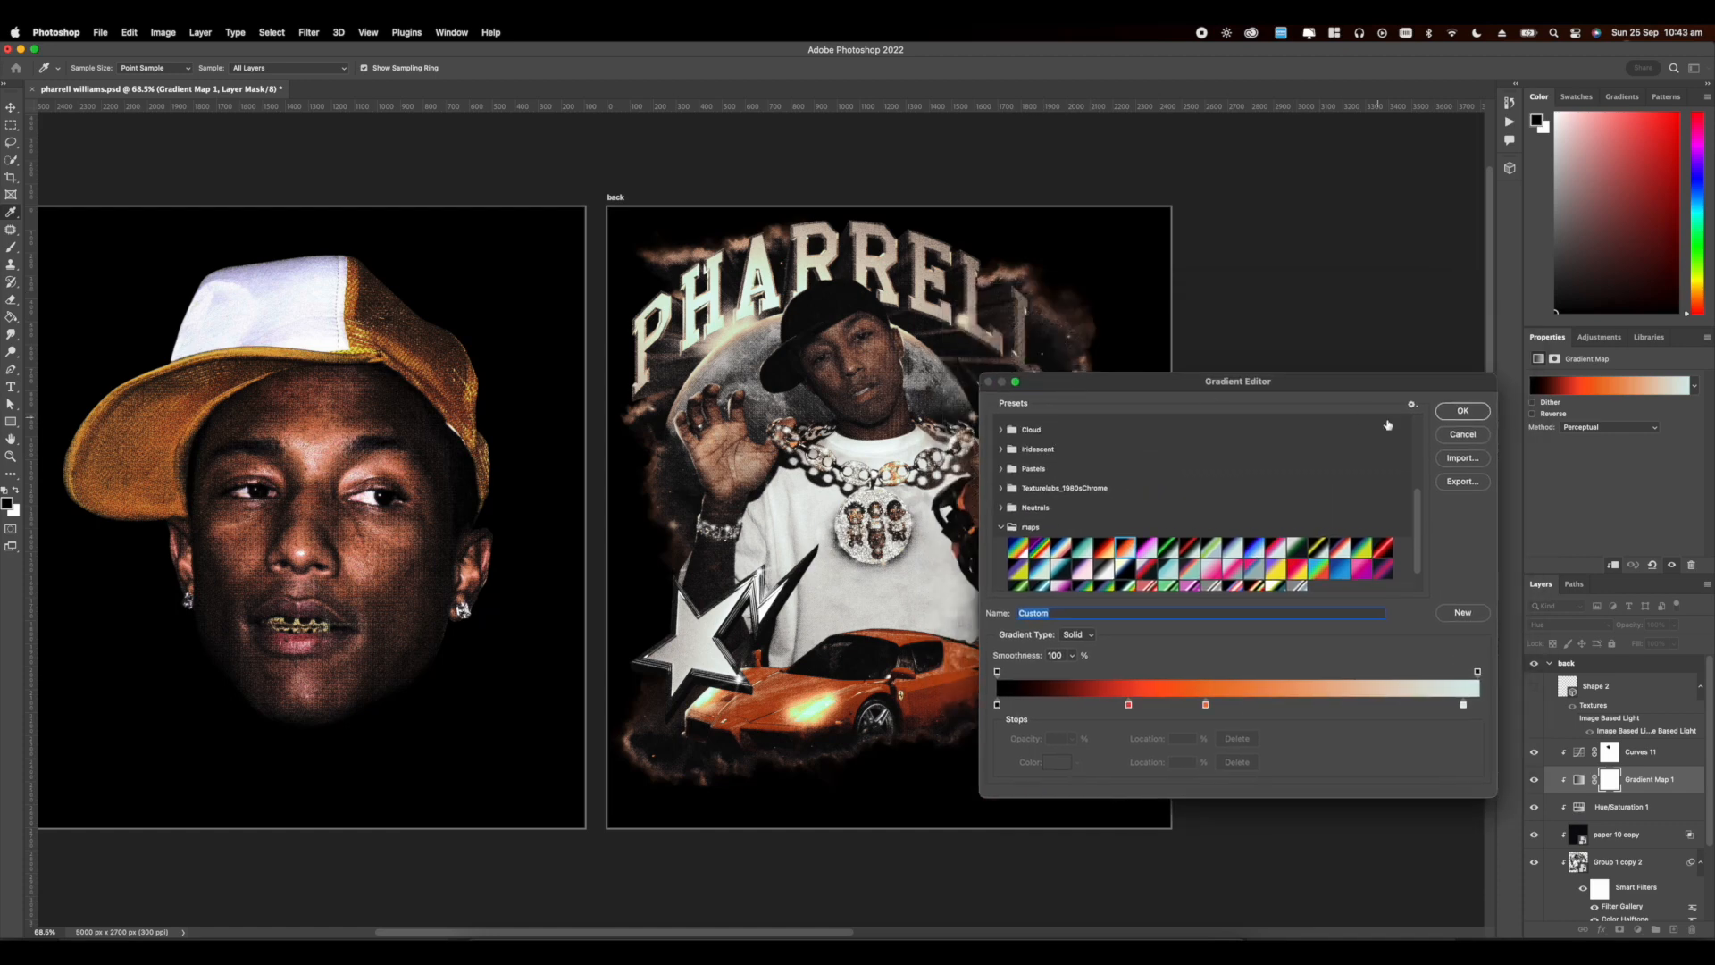
left_click(1451, 409)
Step: Examine the back artwork's details and colours beside the front face, compare it with Gradient Map 1 hidden and shown, and reopen its gradient
scroll(1042, 400, "down", 1)
scroll(764, 560, "up", 10)
left_click_drag(1394, 377, 796, 370)
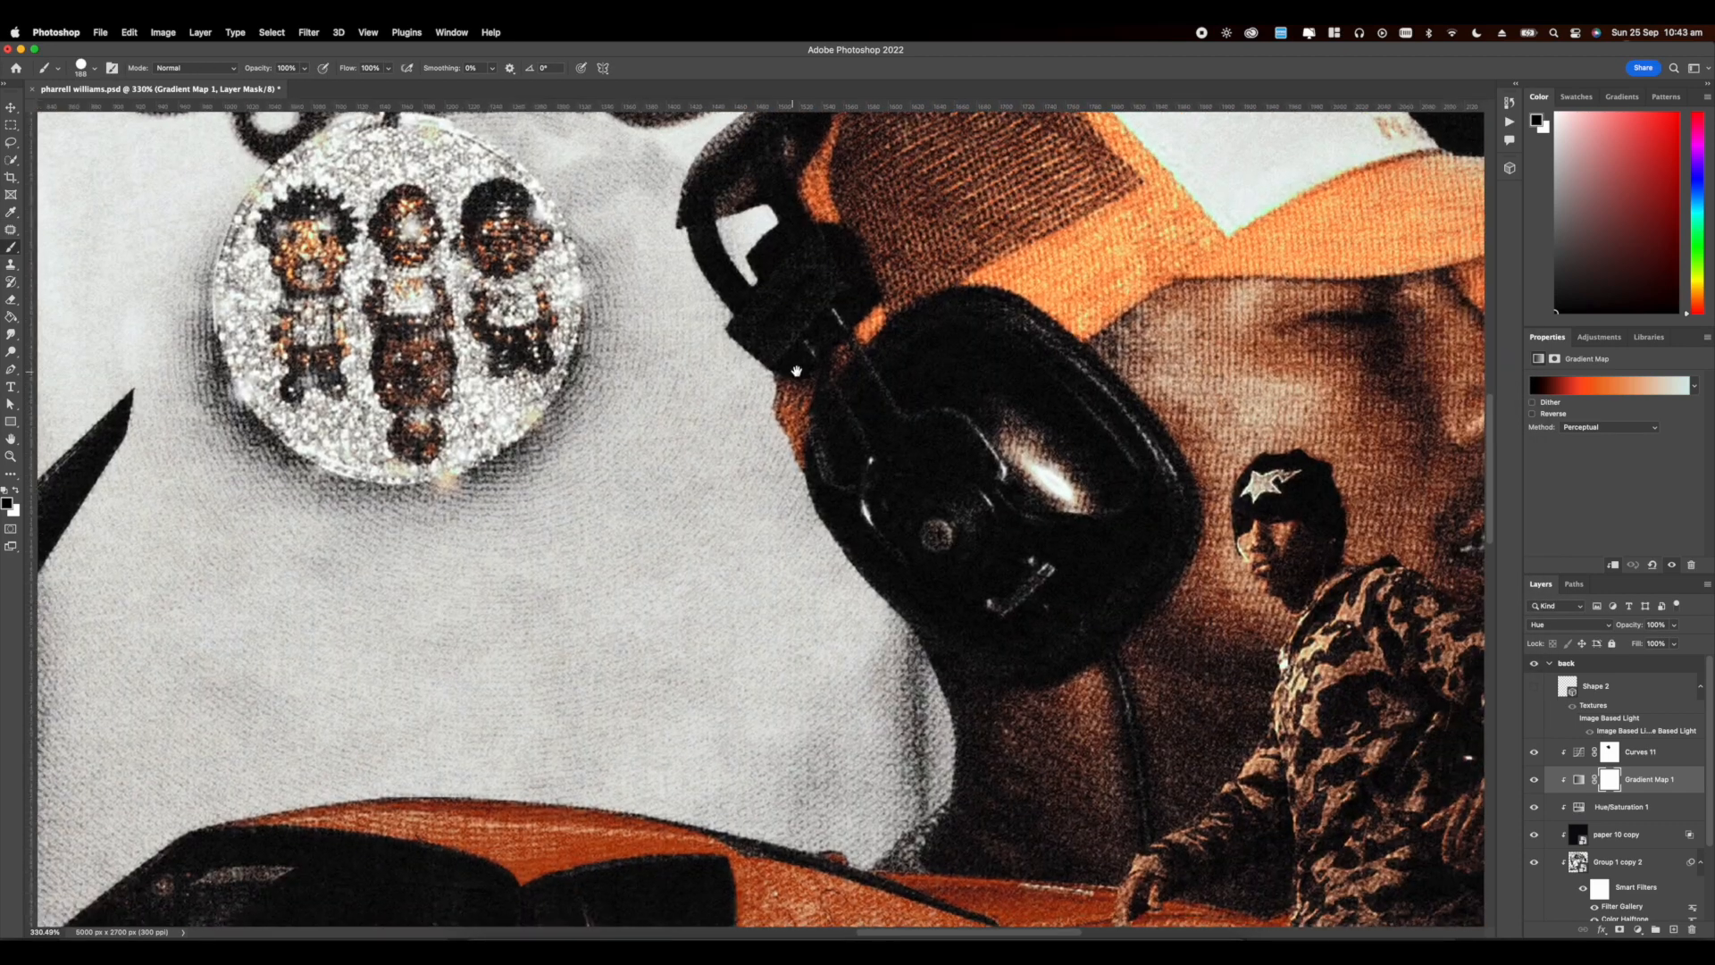
scroll(784, 509, "down", 8)
left_click_drag(546, 428, 776, 451)
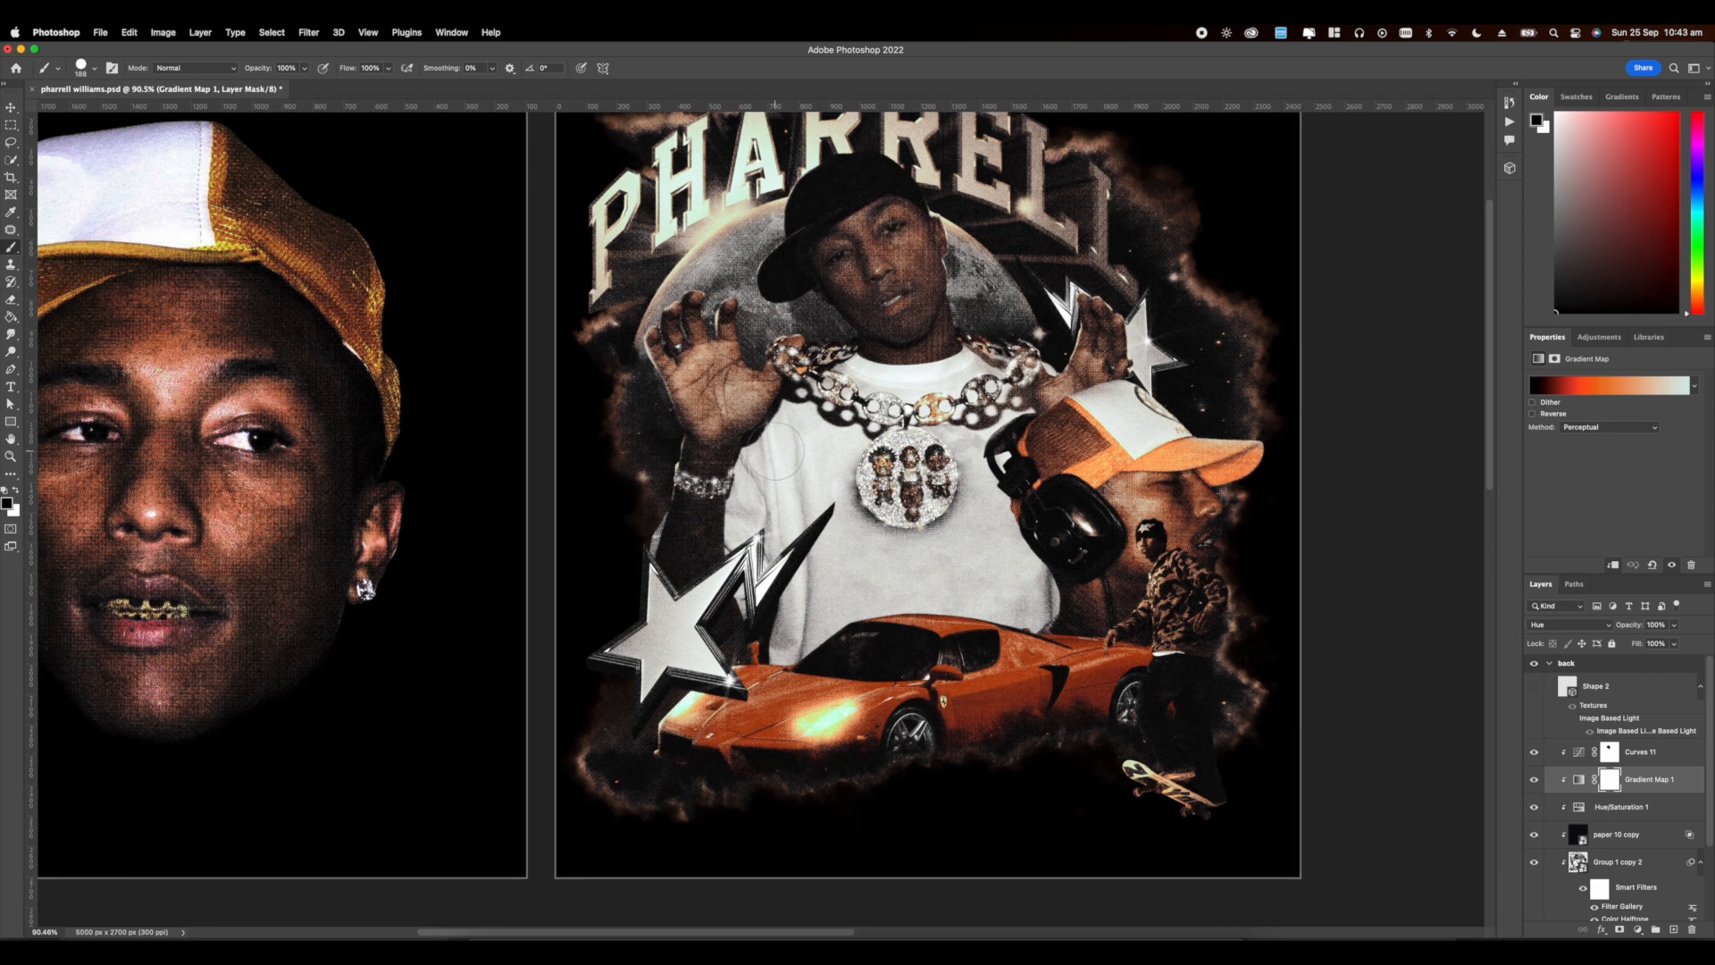
scroll(775, 451, "down", 1)
left_click_drag(352, 419, 440, 419)
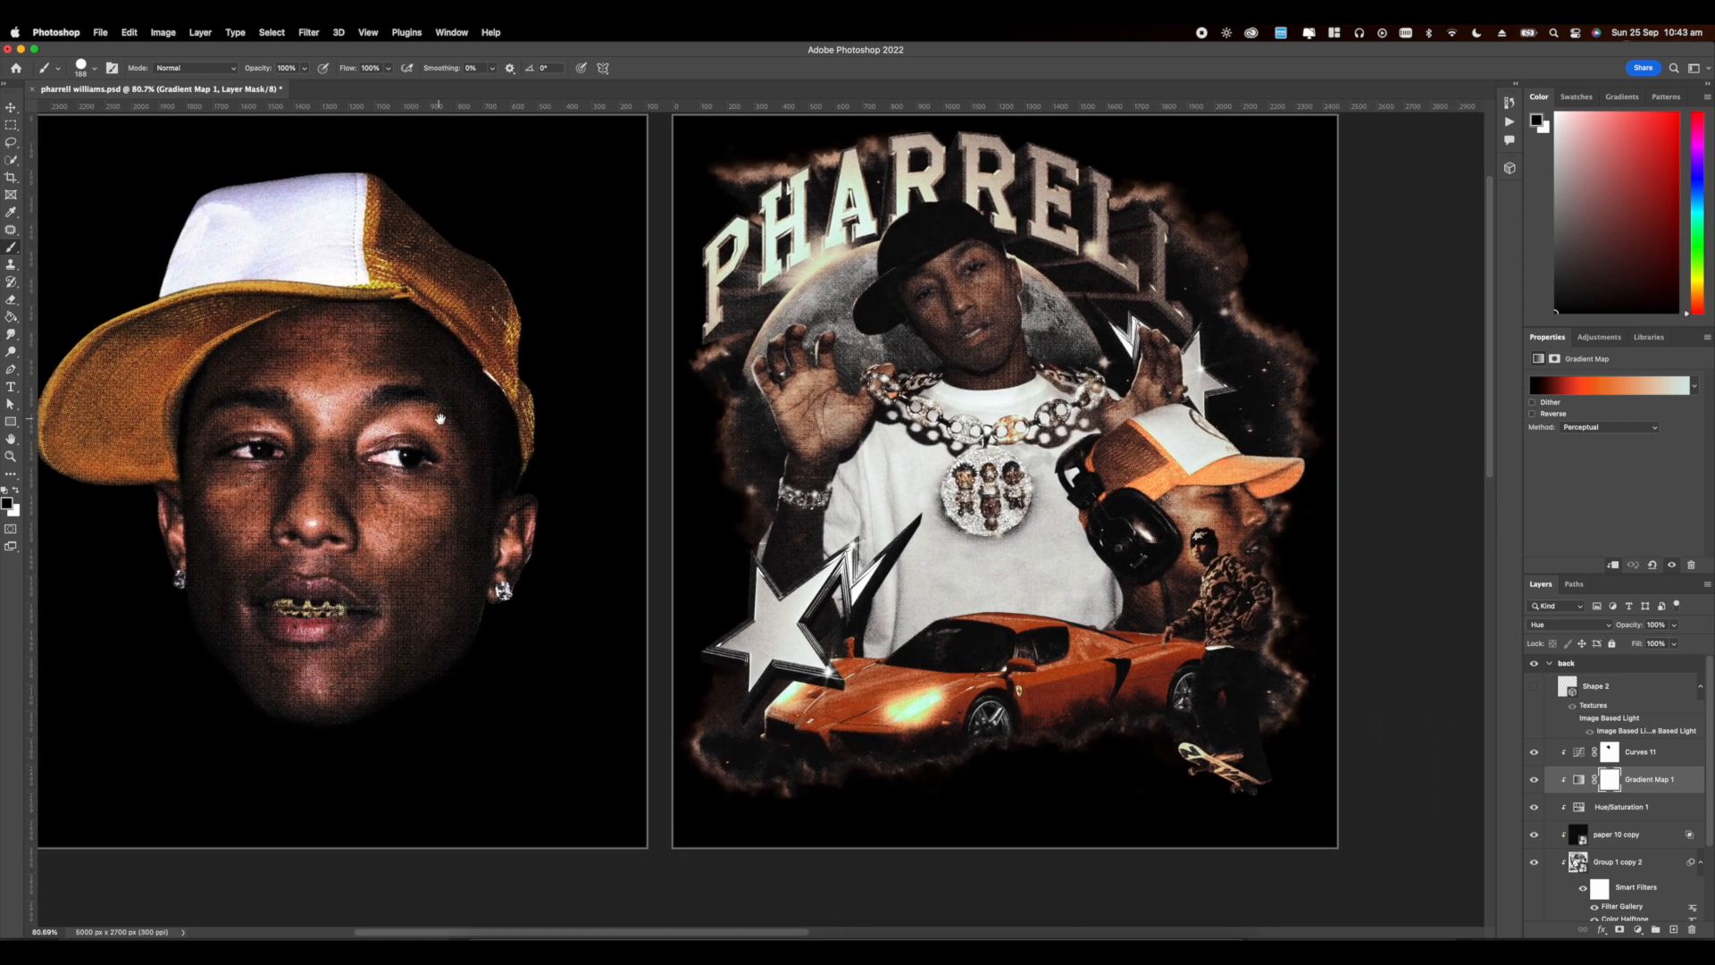
scroll(440, 419, "down", 4)
left_click(1535, 781)
left_click(1535, 781)
left_click(1536, 780)
left_click(1536, 781)
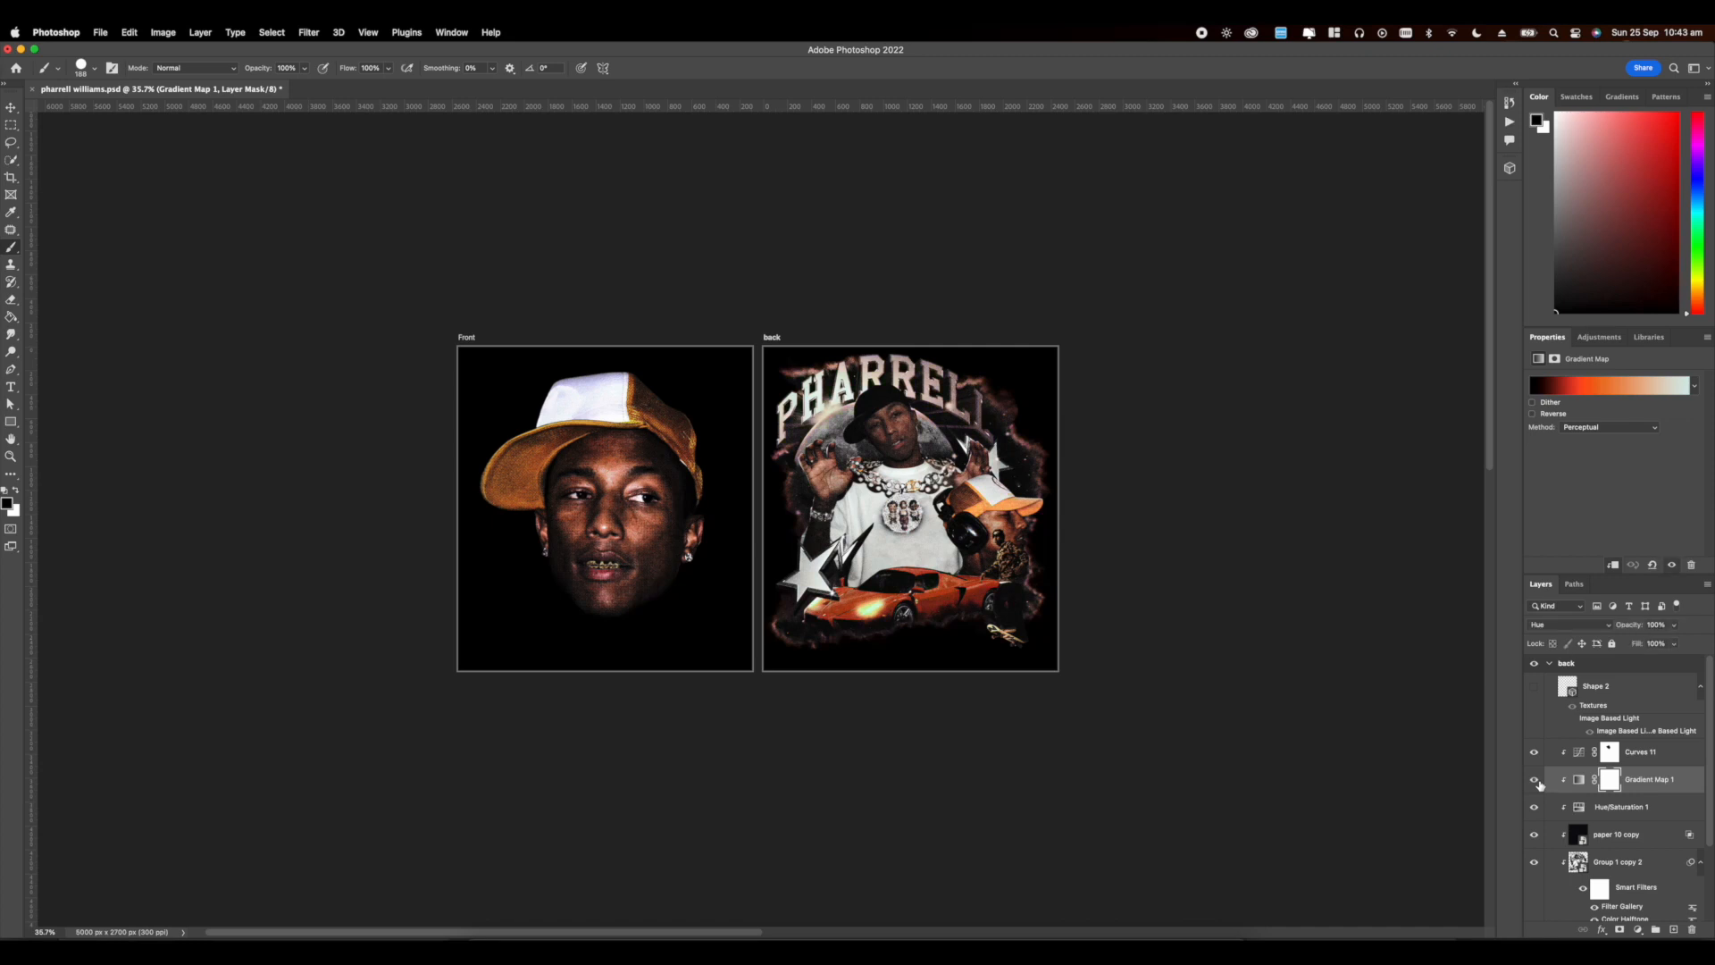
left_click(1624, 384)
left_click(1209, 708)
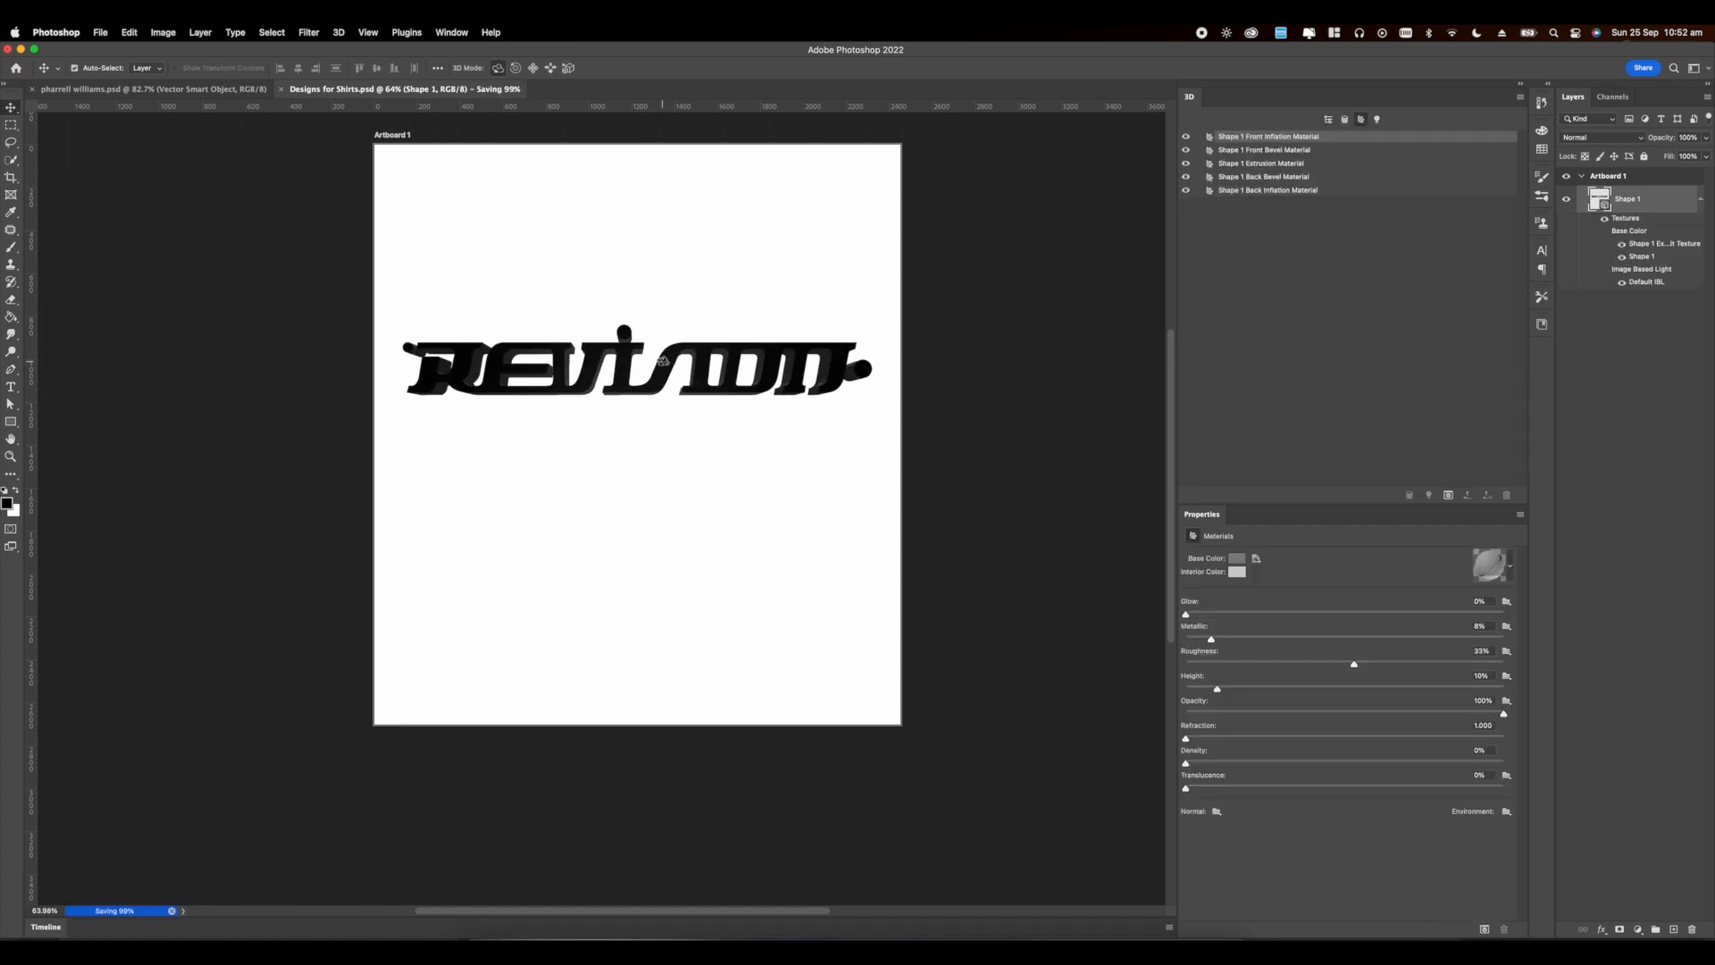
Step: Select the back inflation material of the 3D REVISION text in Designs for Shirts.psd and examine the extruded lettering up close
left_click(661, 362)
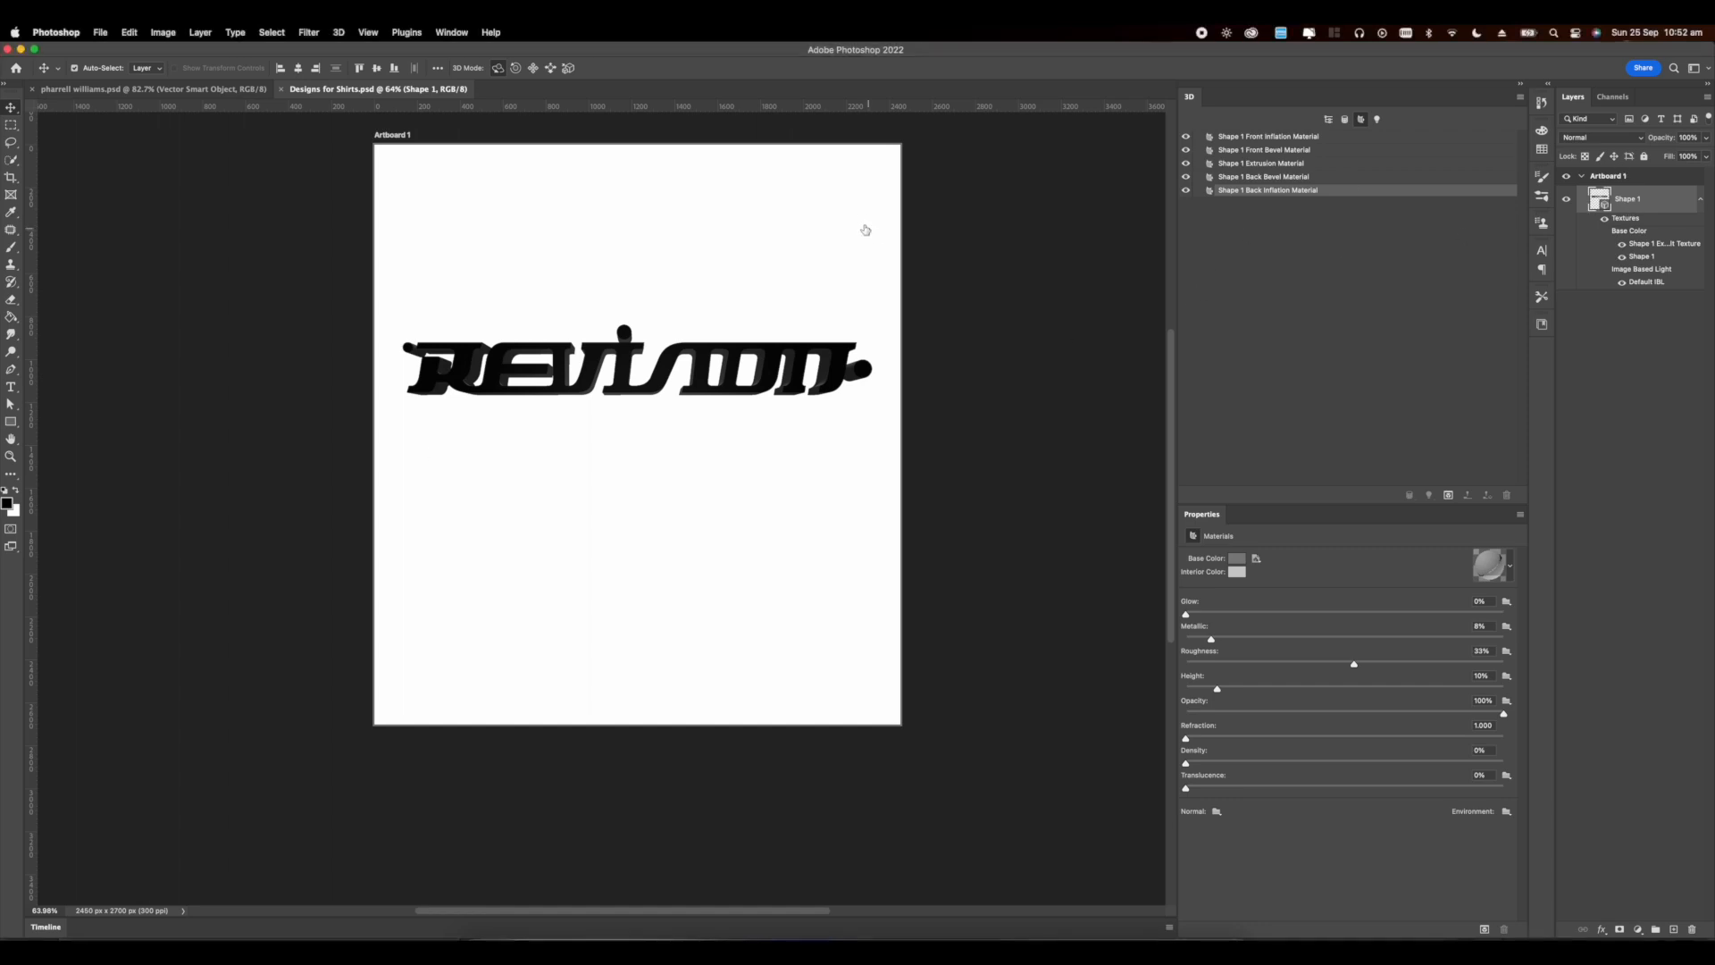
scroll(853, 219, "up", 3)
scroll(853, 218, "up", 5)
scroll(854, 217, "down", 4)
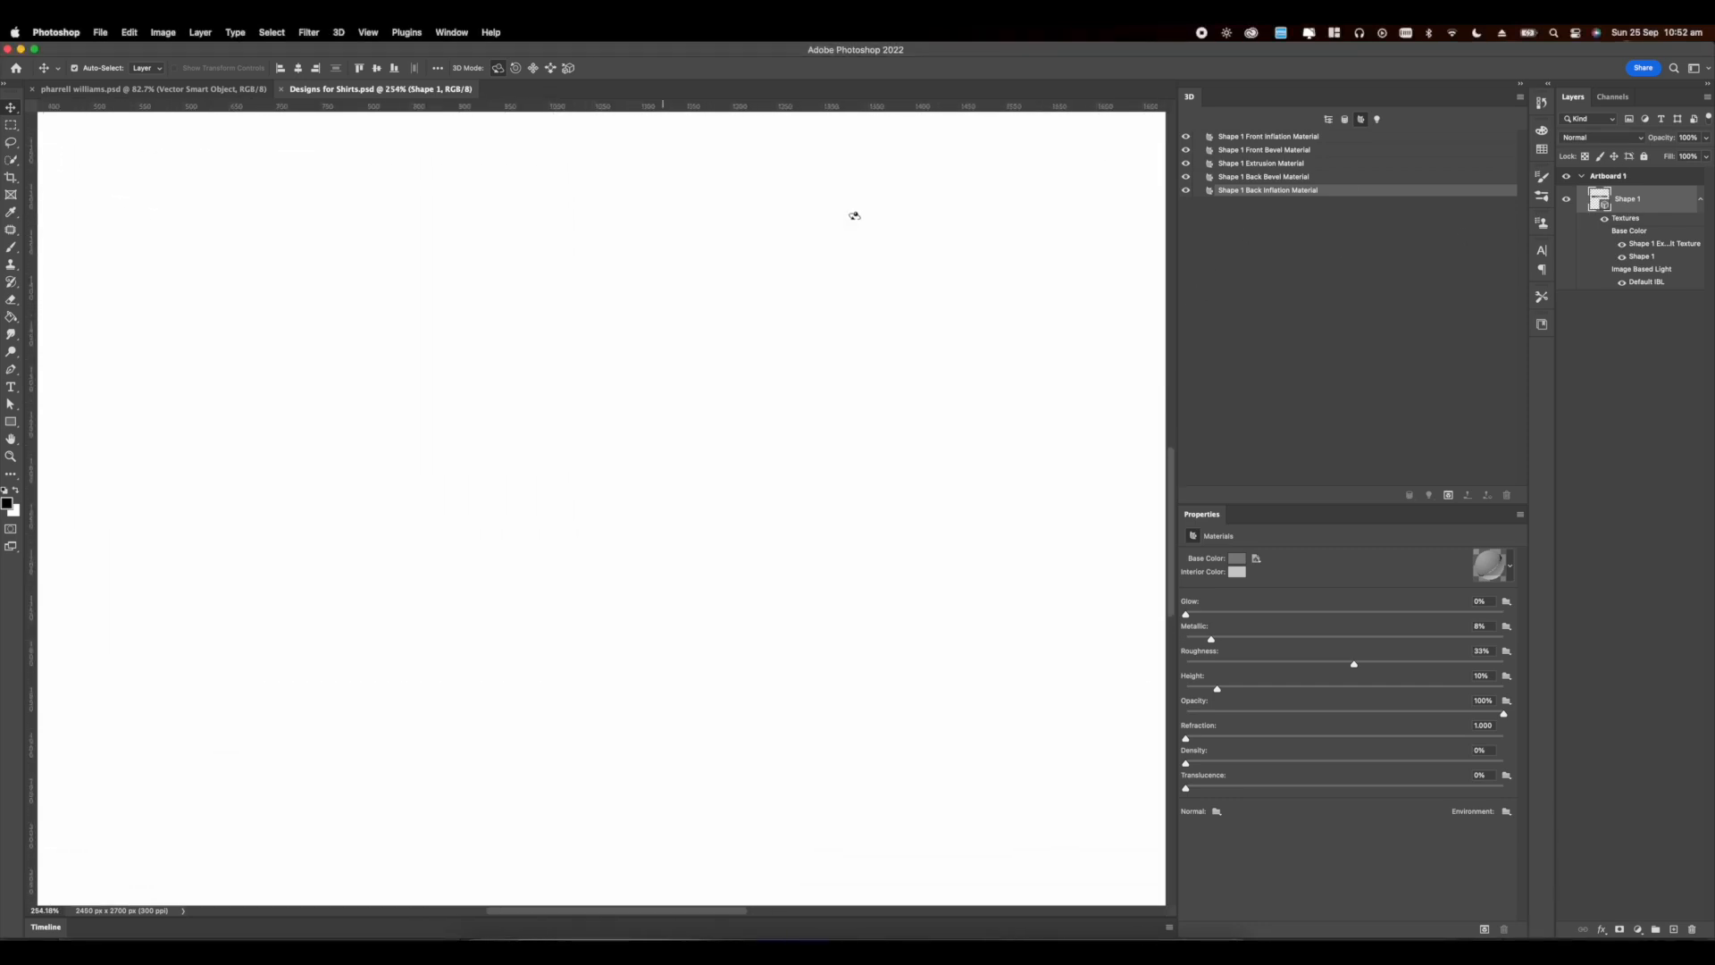
scroll(851, 214, "up", 4)
left_click_drag(847, 207, 823, 304)
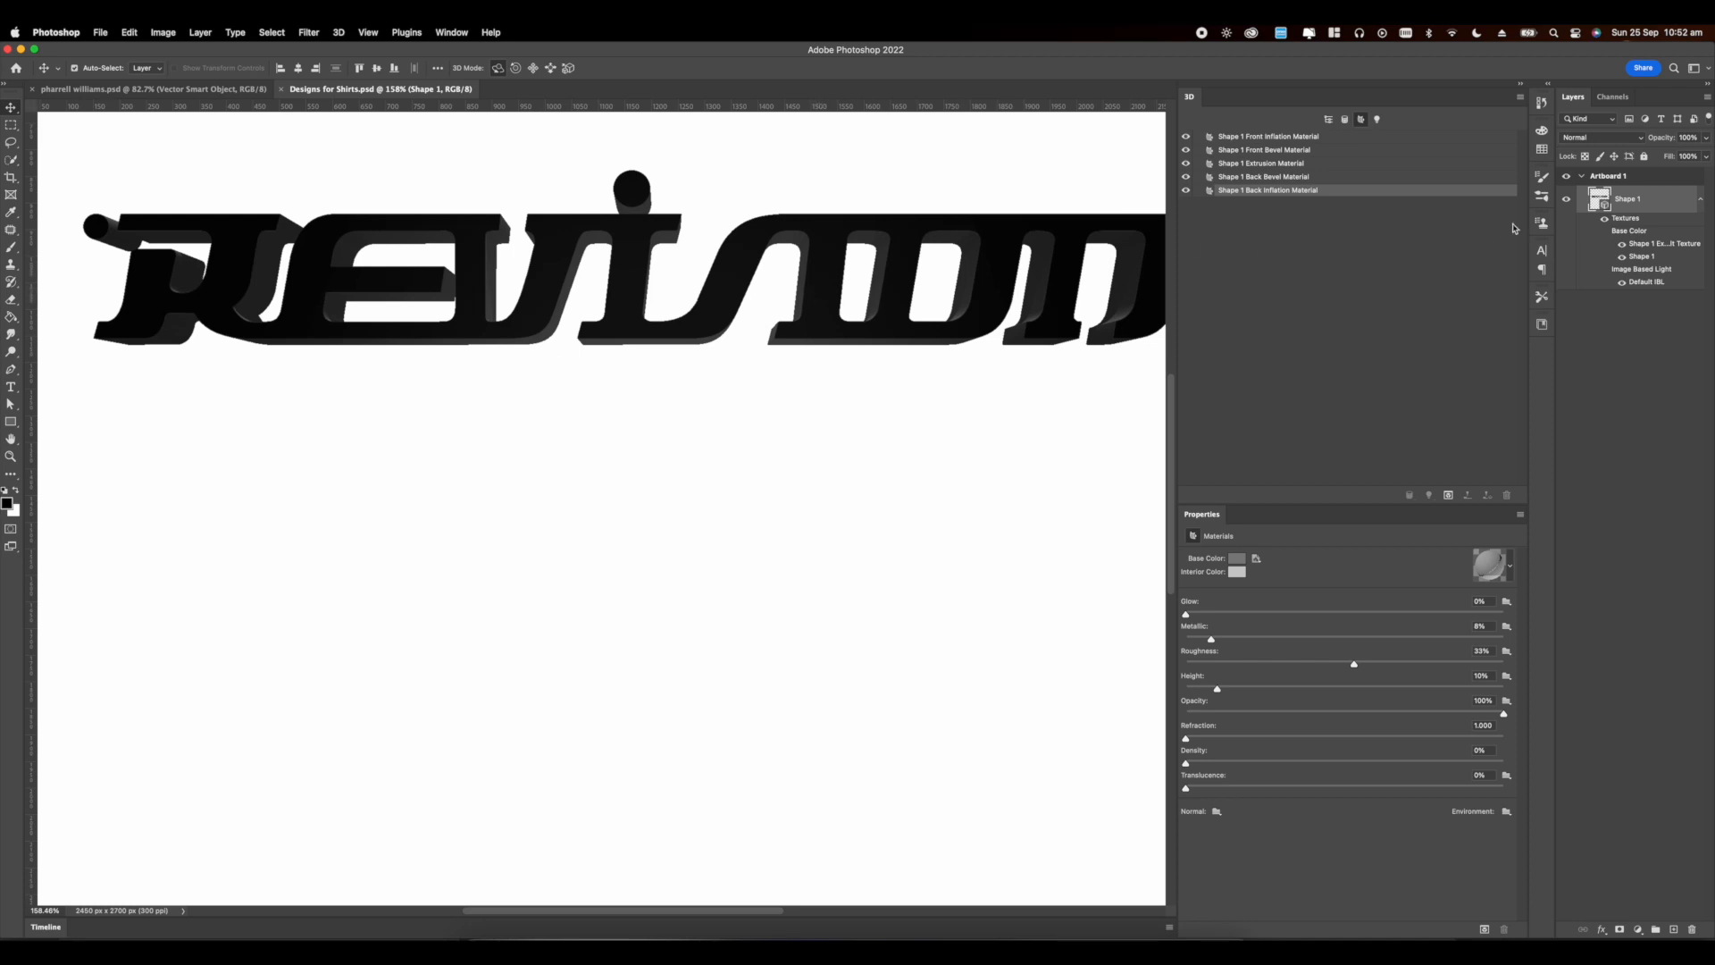
scroll(804, 233, "down", 3)
left_click_drag(804, 233, 828, 263)
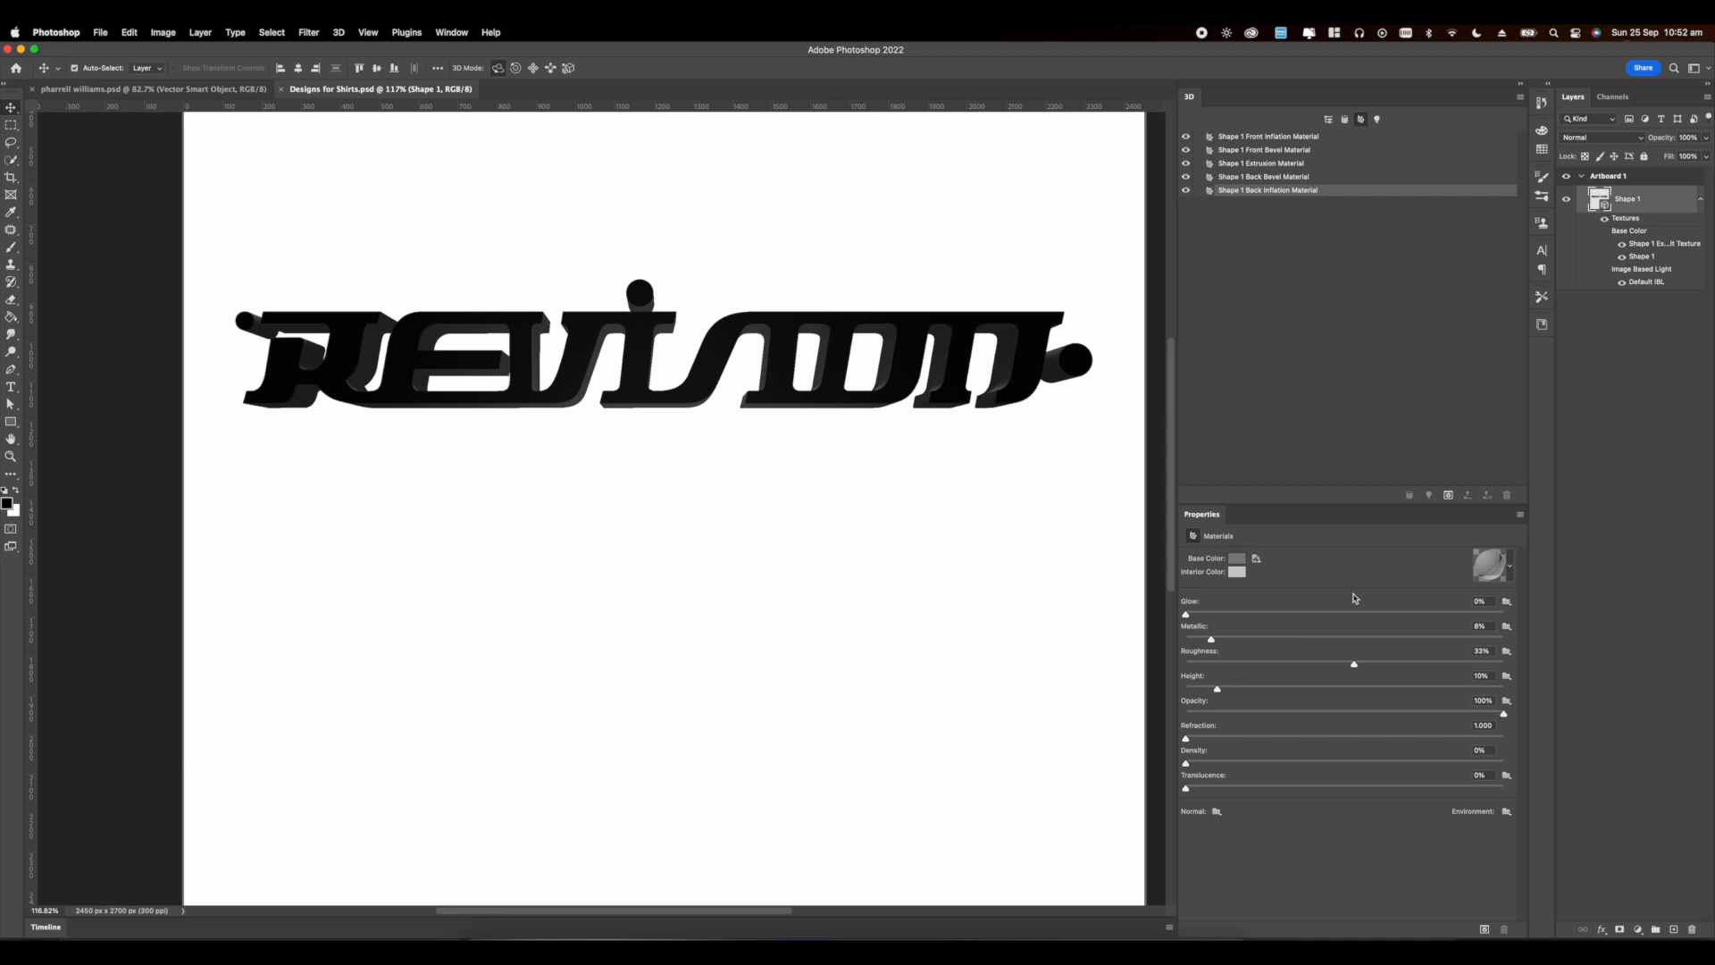
Step: Increase the REVISION text mesh's extrusion depth to about 518 px and check it at different scales
left_click(1345, 121)
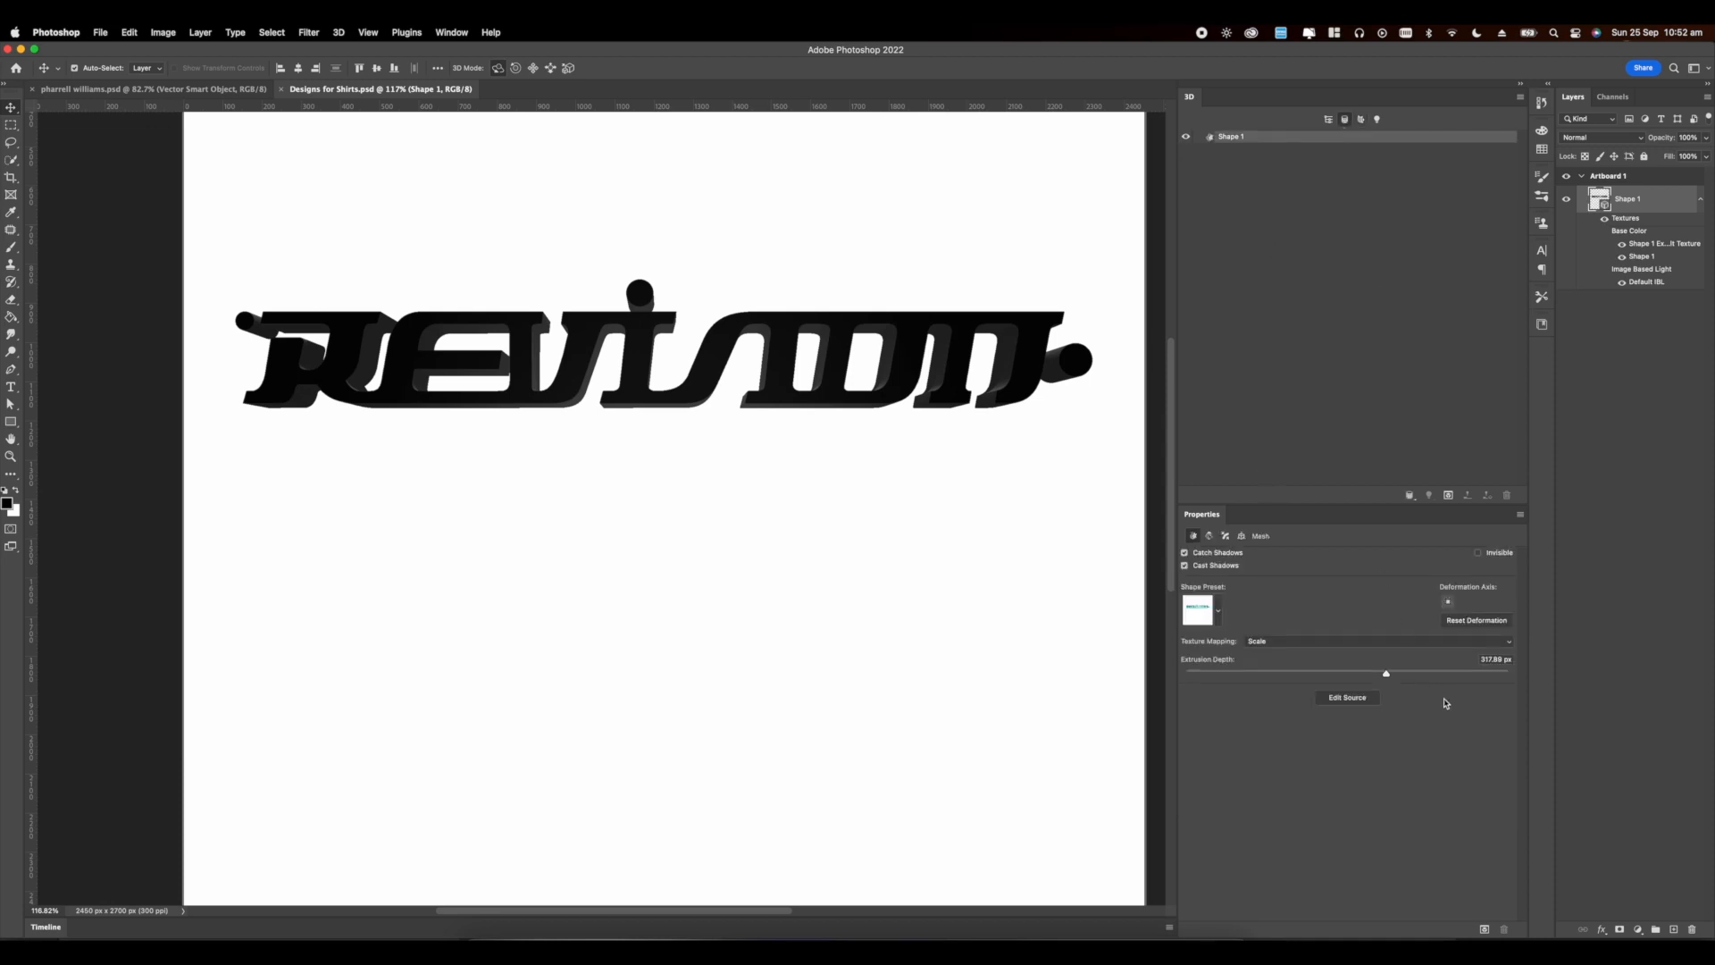
left_click(1406, 674)
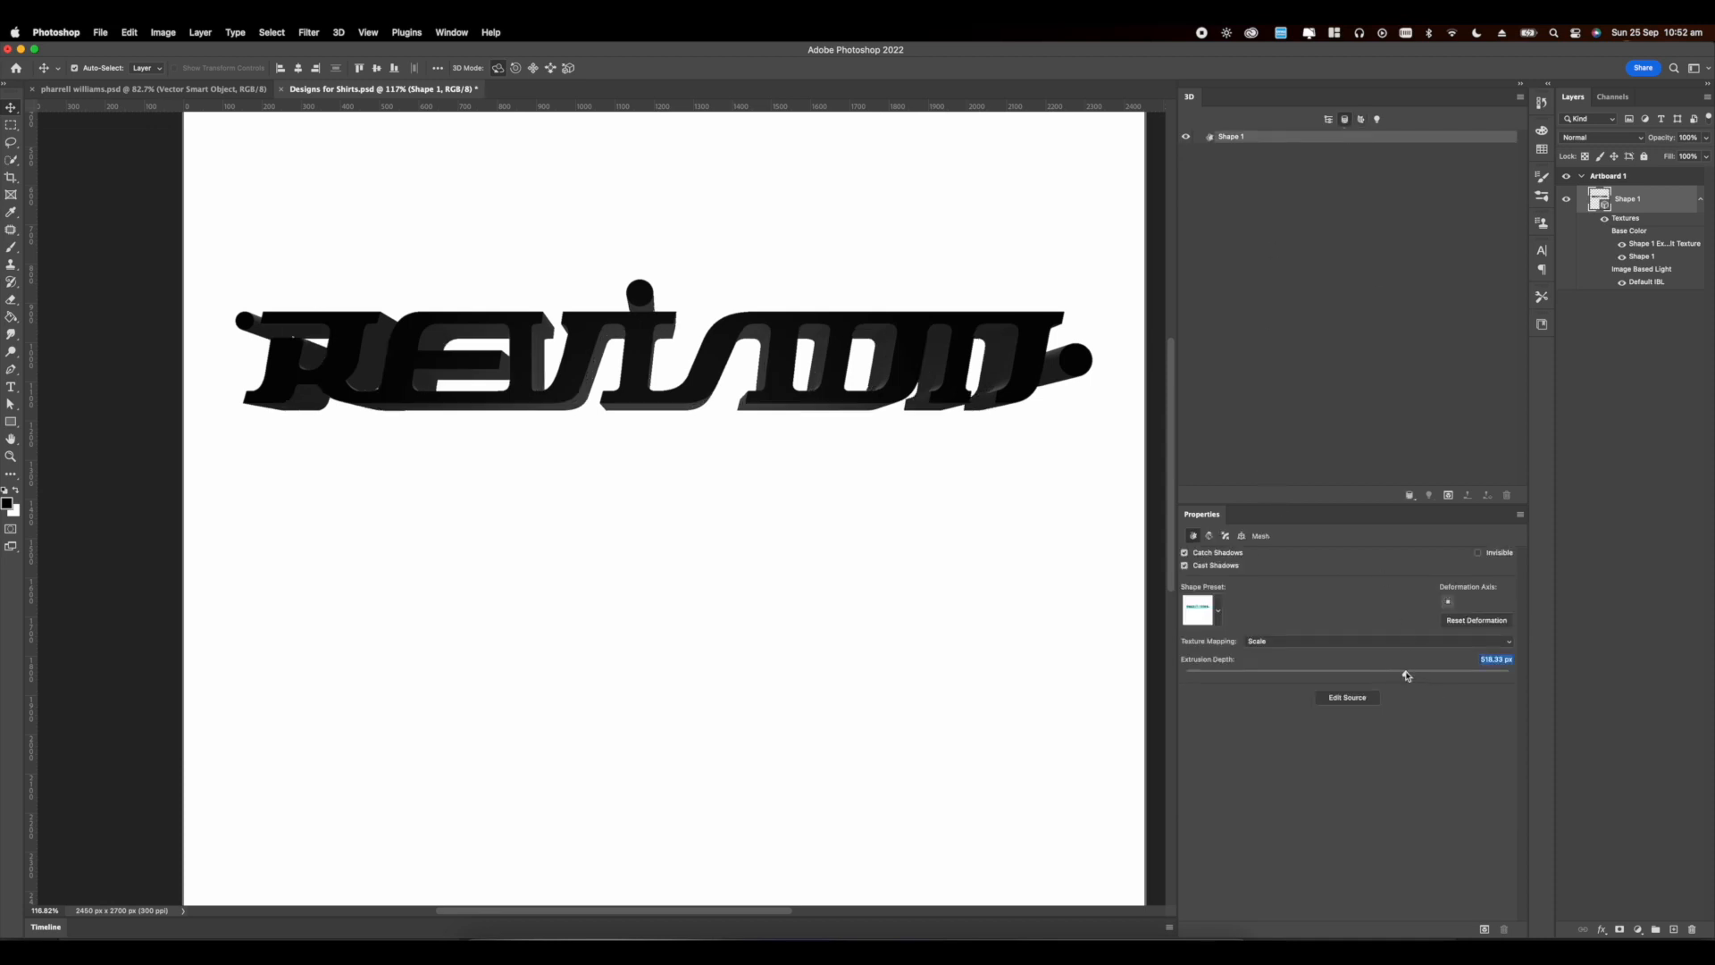
scroll(866, 514, "down", 10)
scroll(536, 460, "up", 10)
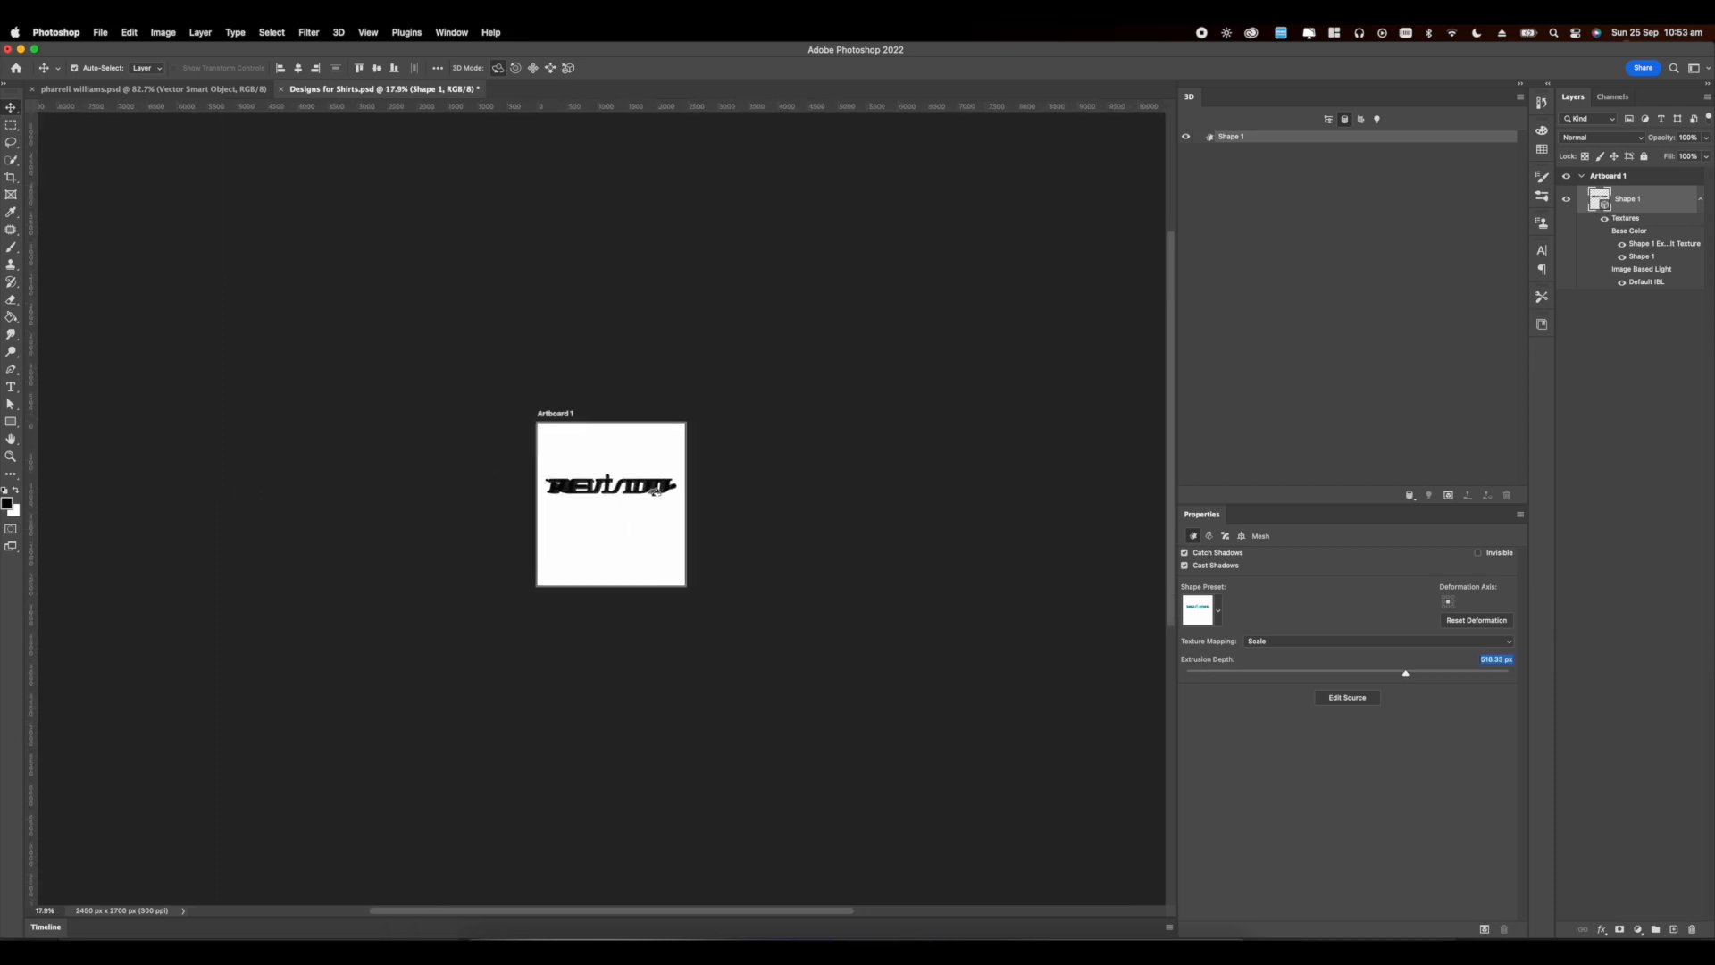
scroll(556, 459, "up", 3)
Step: Flatten the REVISION text by setting its extrusion depth to 0 px
type("0")
key("Return")
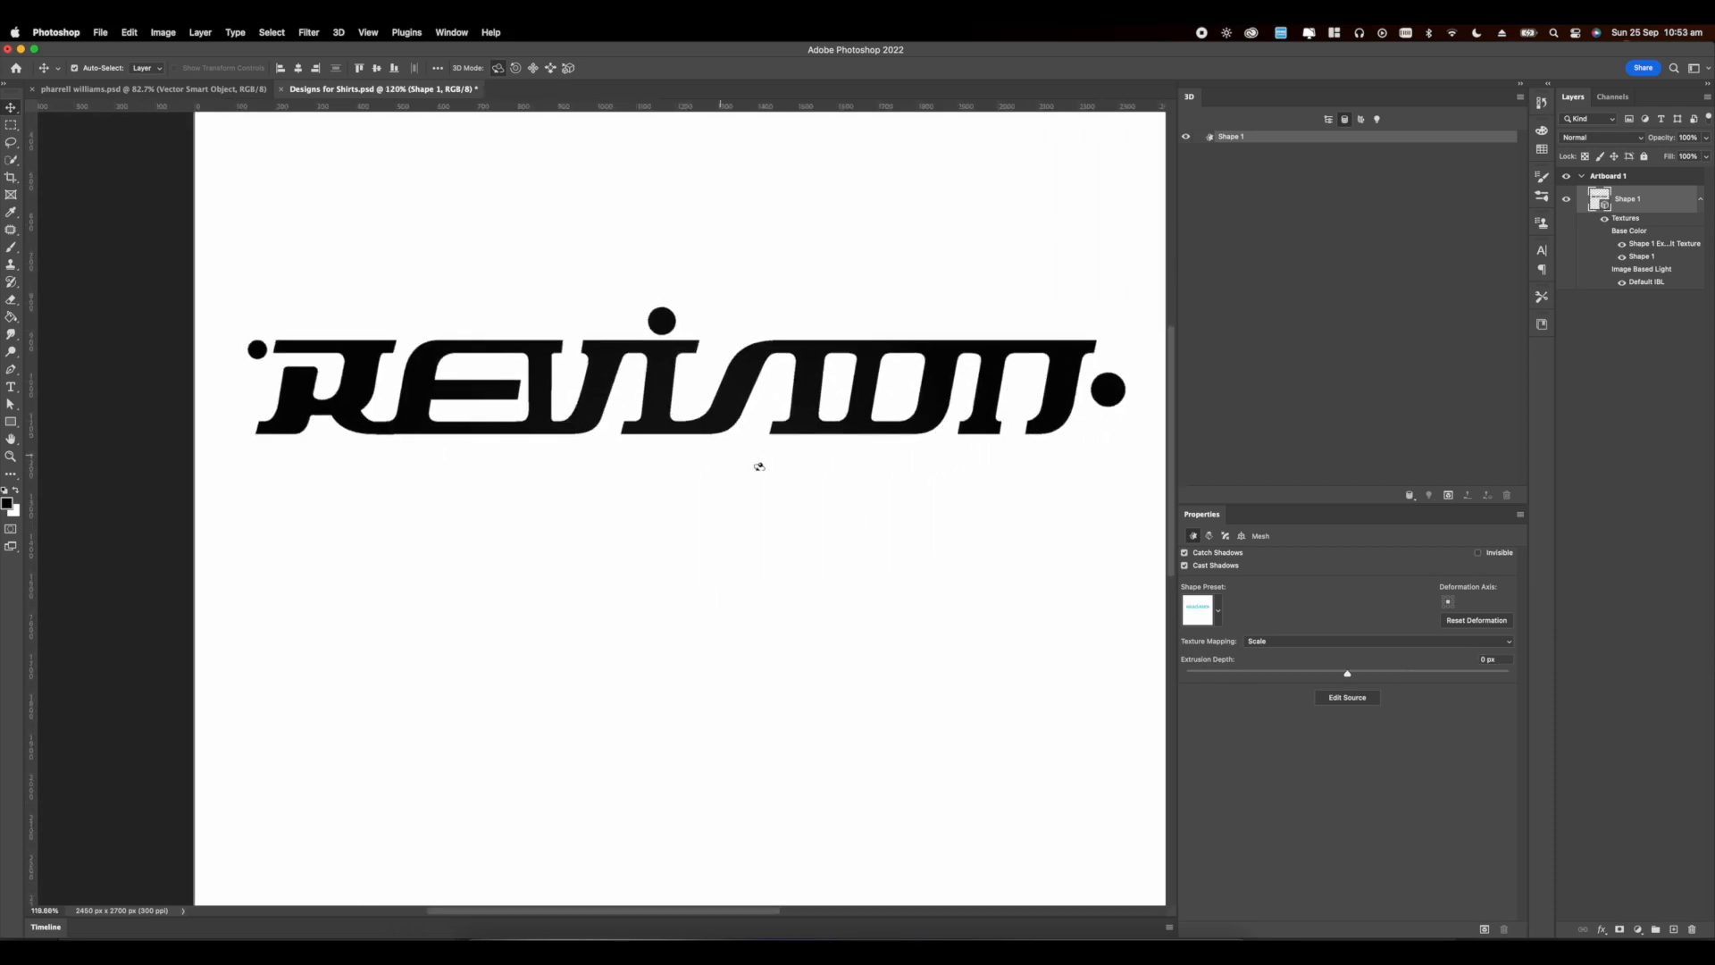
scroll(711, 454, "down", 1)
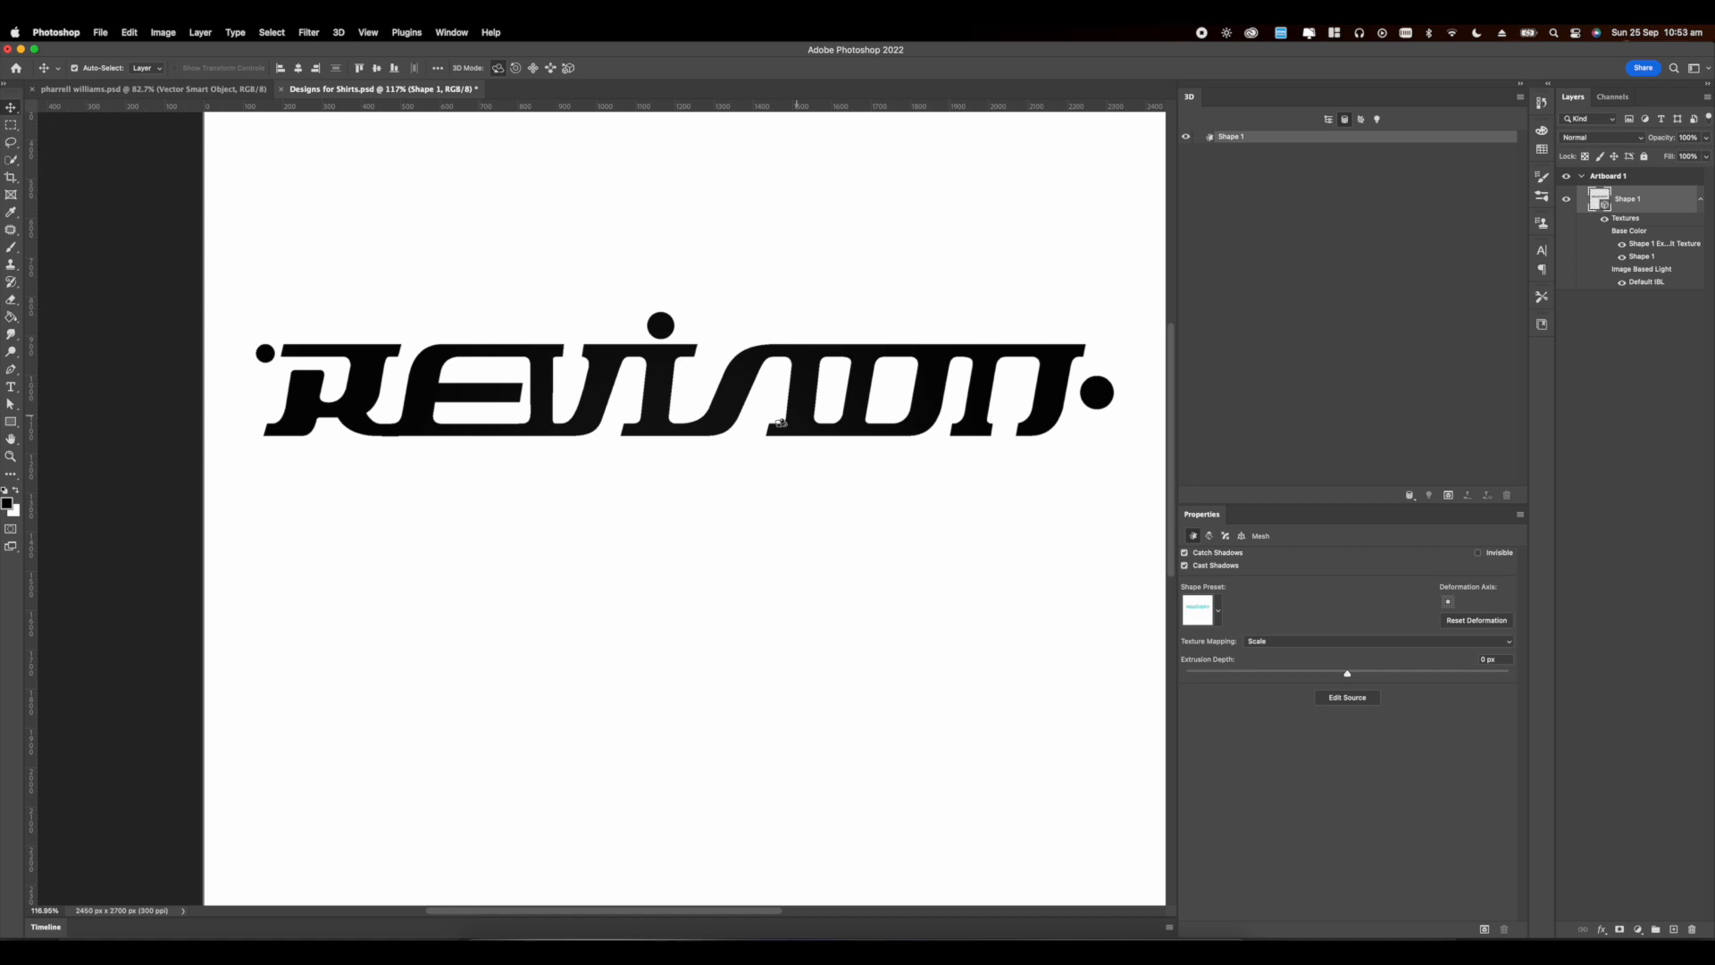
Step: Set the REVISION text's extrusion depth to about 401 px and rotate the 3D lettering so its undersides show
left_click(1396, 675)
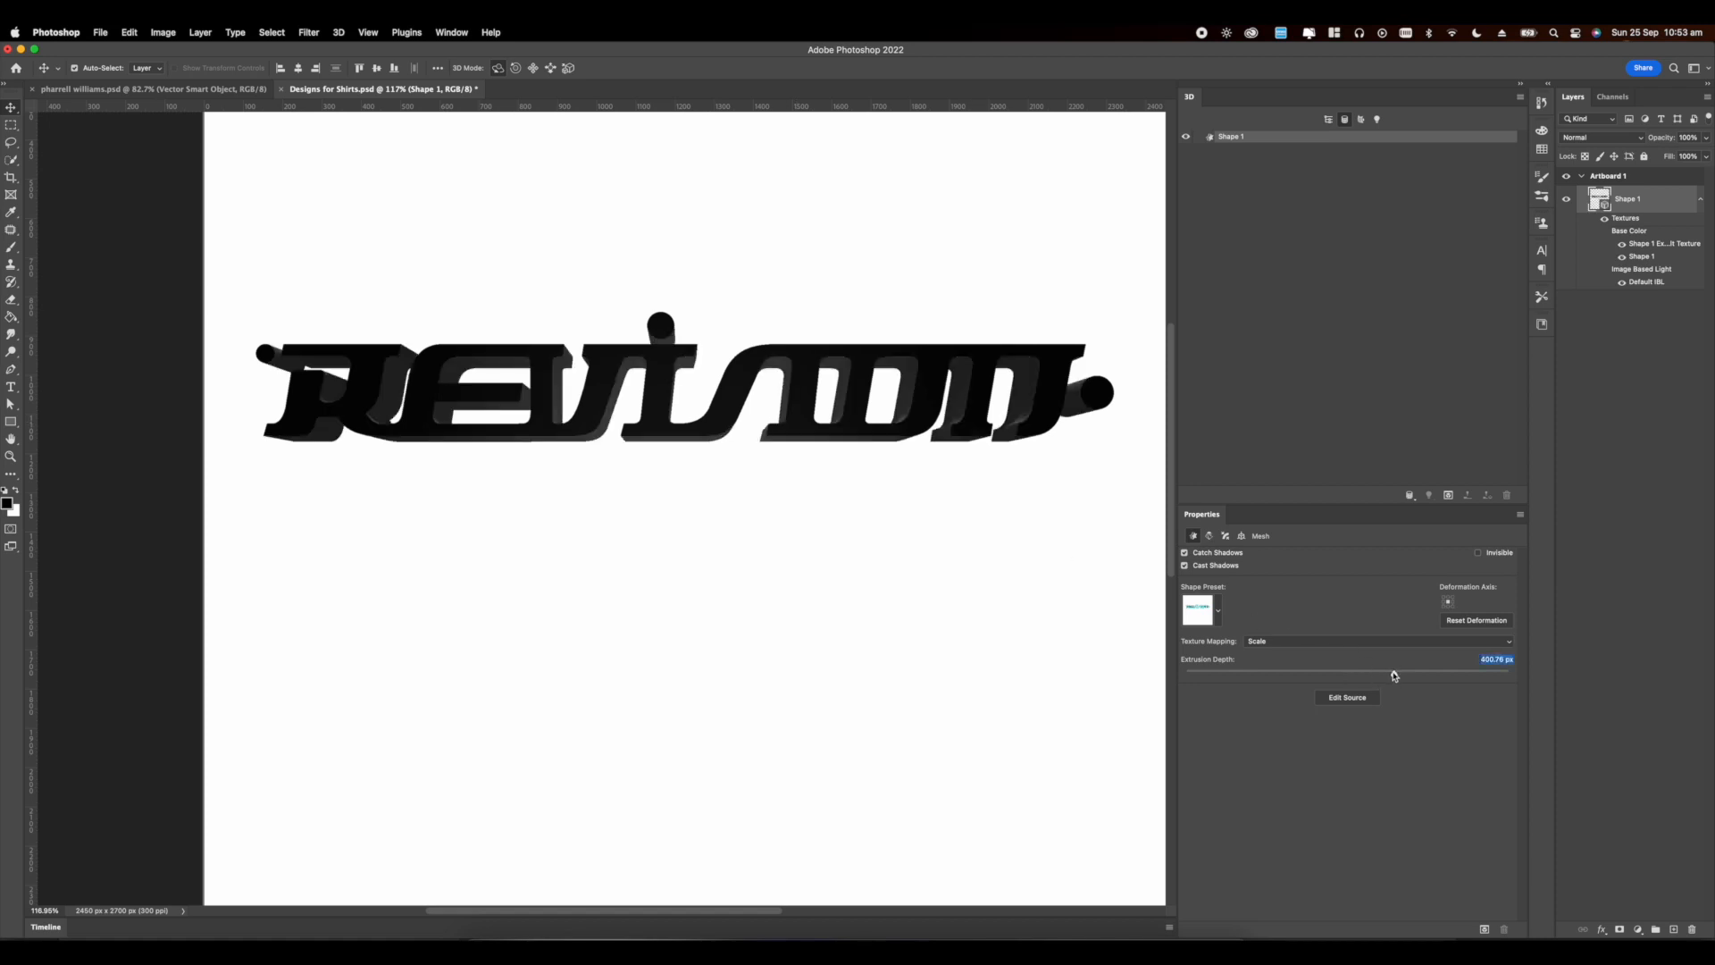
left_click_drag(801, 408, 769, 406)
left_click_drag(1074, 359, 1059, 325)
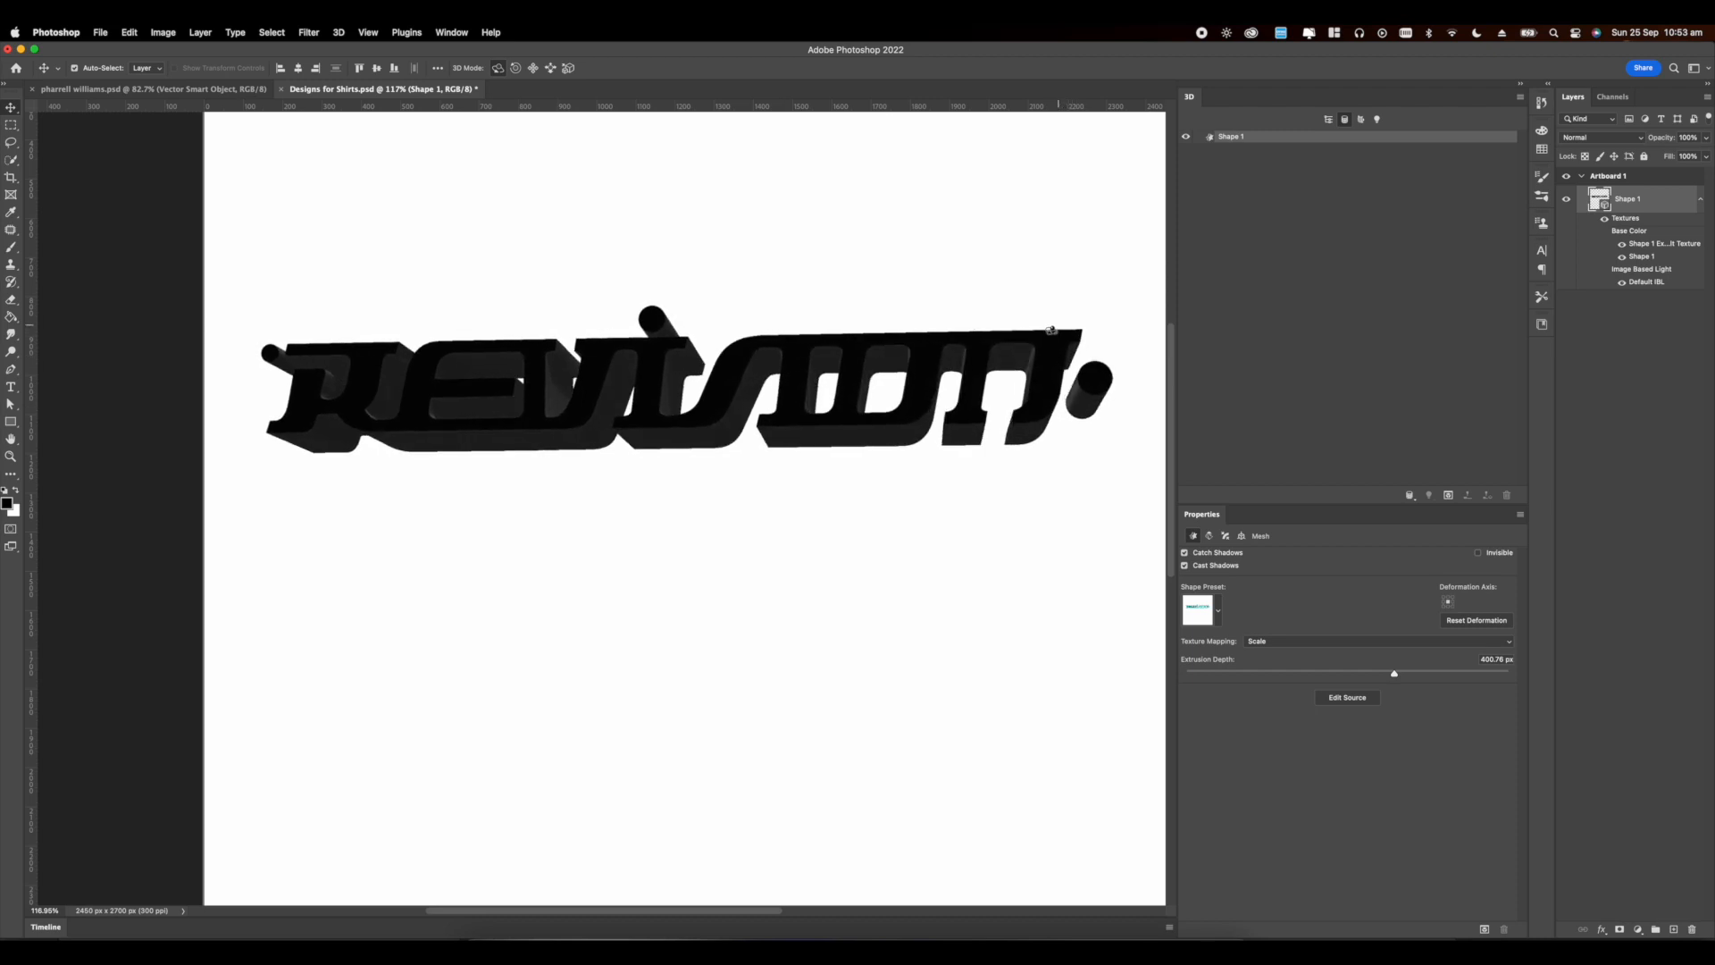
left_click_drag(308, 419, 306, 436)
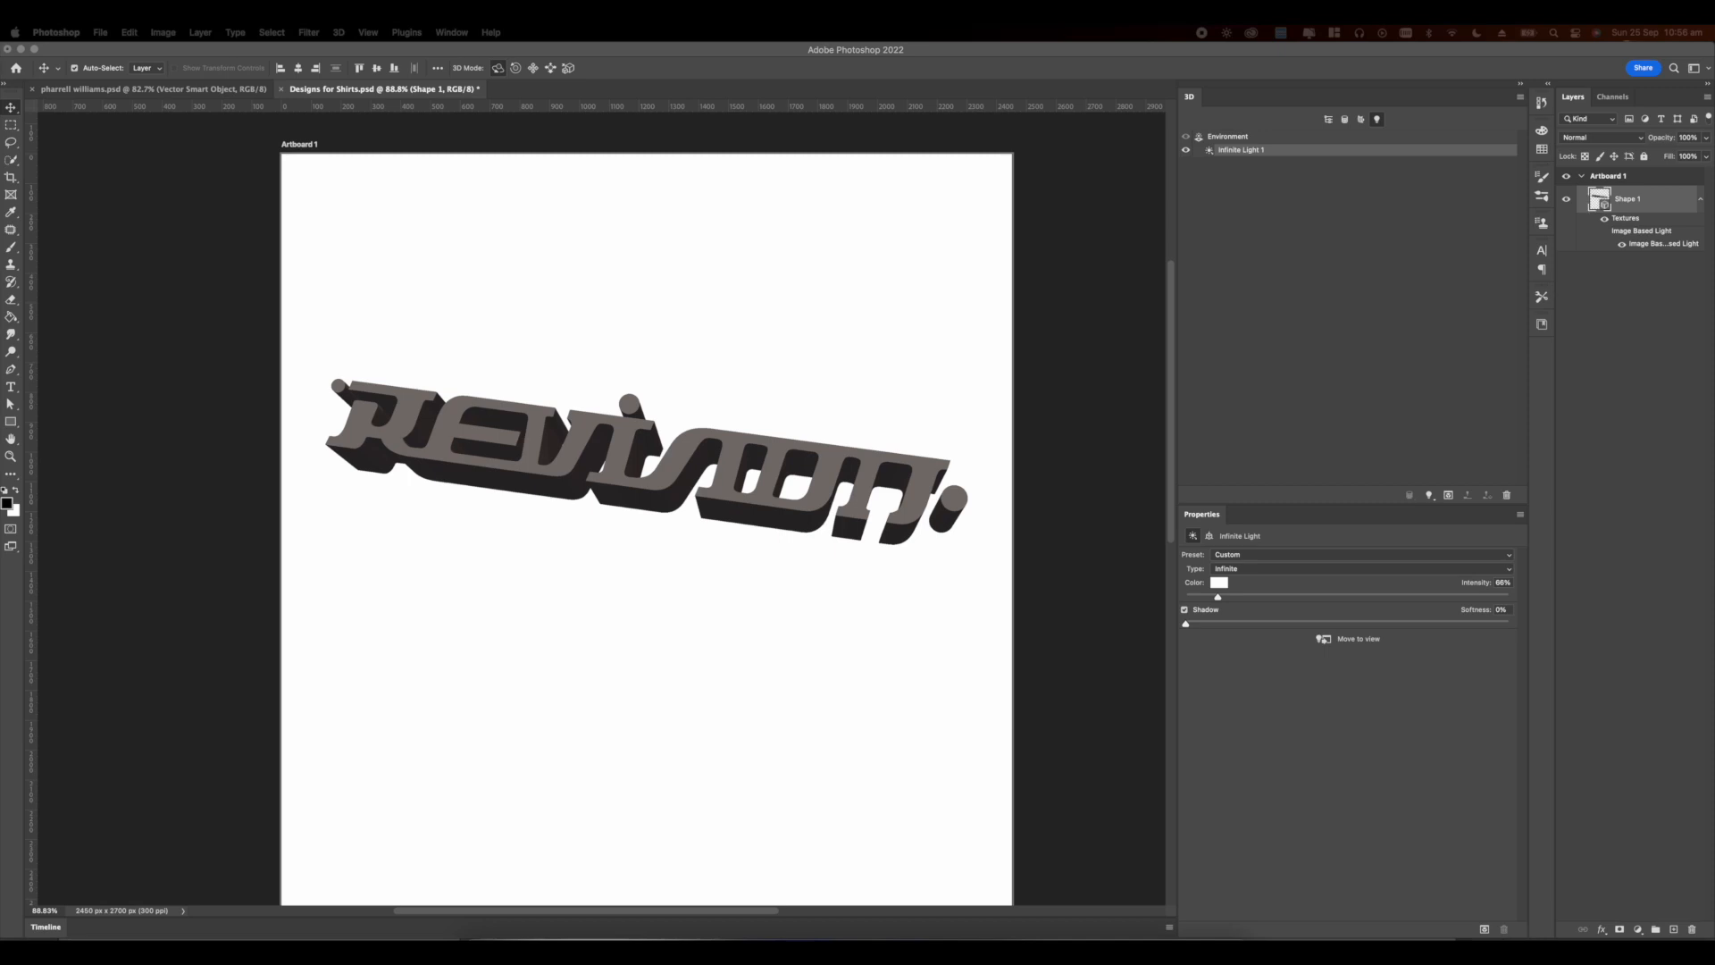
Step: Open the environment's image-based light texture of the 3D REVISION text for editing
left_click(1358, 120)
left_click(1376, 120)
left_click(1228, 136)
left_click(1261, 573)
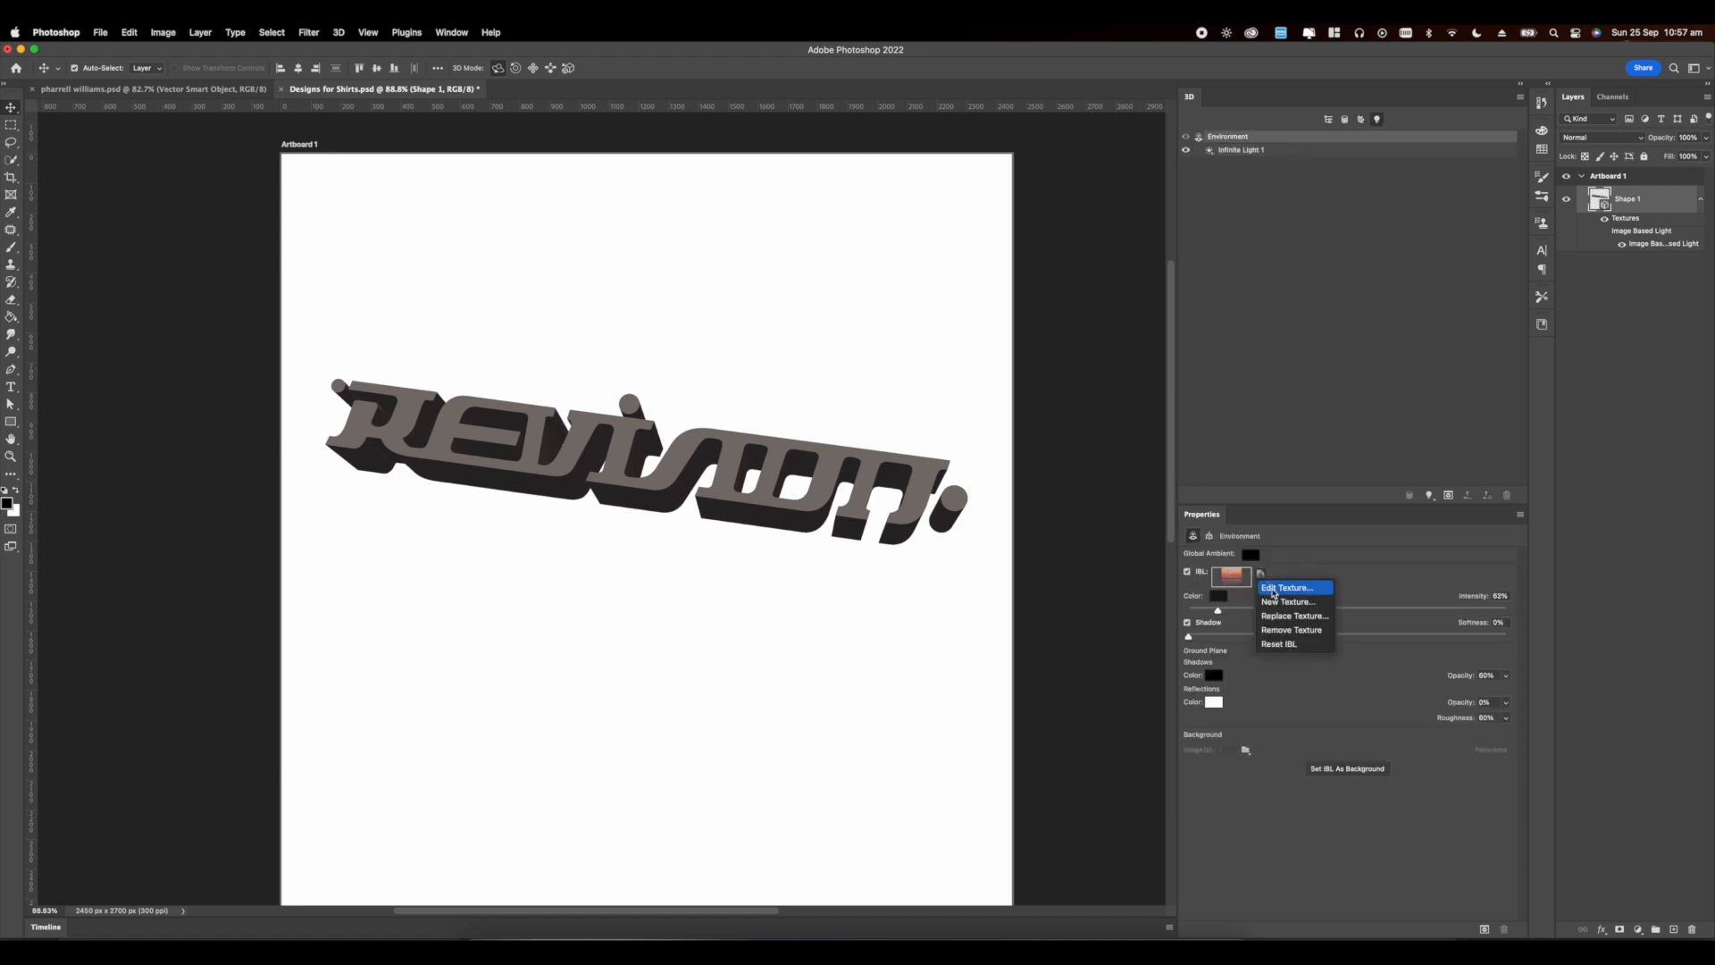
left_click(1274, 591)
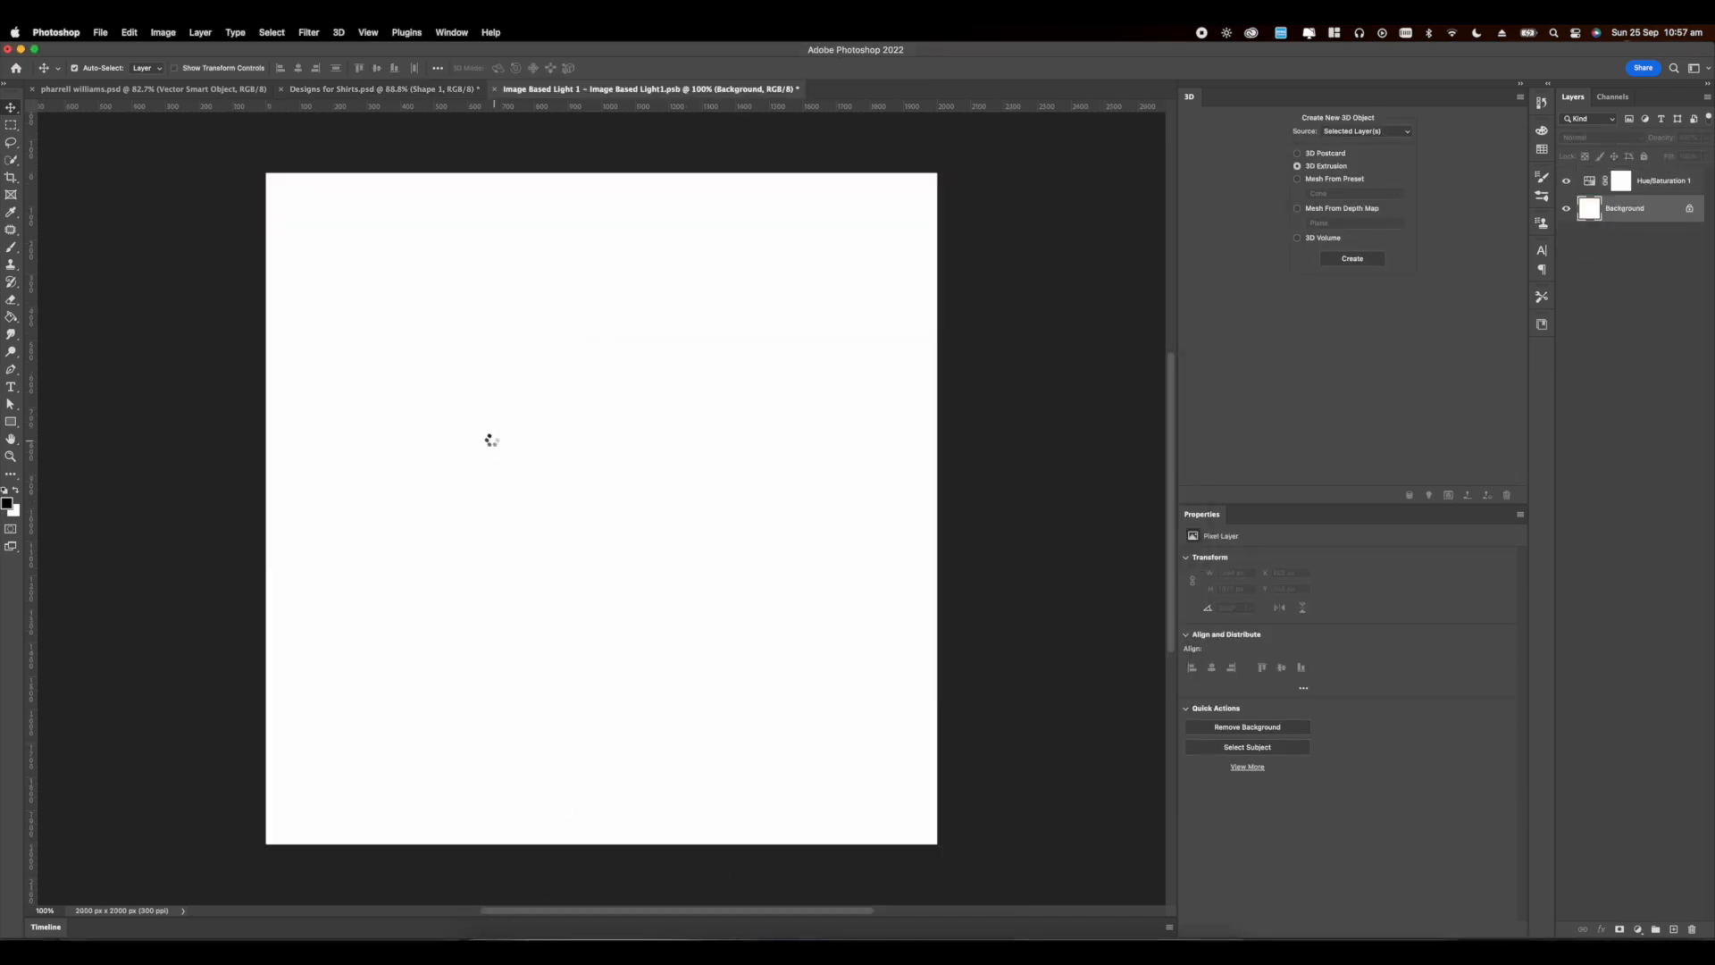
Step: Position the snowy mountain photo in the light texture and stretch it sideways into a wide panorama
scroll(491, 441, "down", 5)
left_click_drag(601, 661, 601, 536)
left_click_drag(605, 507, 605, 567)
left_click_drag(778, 504, 956, 500)
key("Return")
left_click(13, 125)
left_click(10, 110)
left_click(47, 120)
left_click(11, 125)
scroll(504, 325, "up", 4)
Step: Crop the light texture to the edges of the mountain panorama and close it to return to the shirt design
left_click(10, 177)
left_click_drag(601, 767, 598, 704)
left_click_drag(860, 508, 991, 508)
left_click_drag(602, 314, 602, 377)
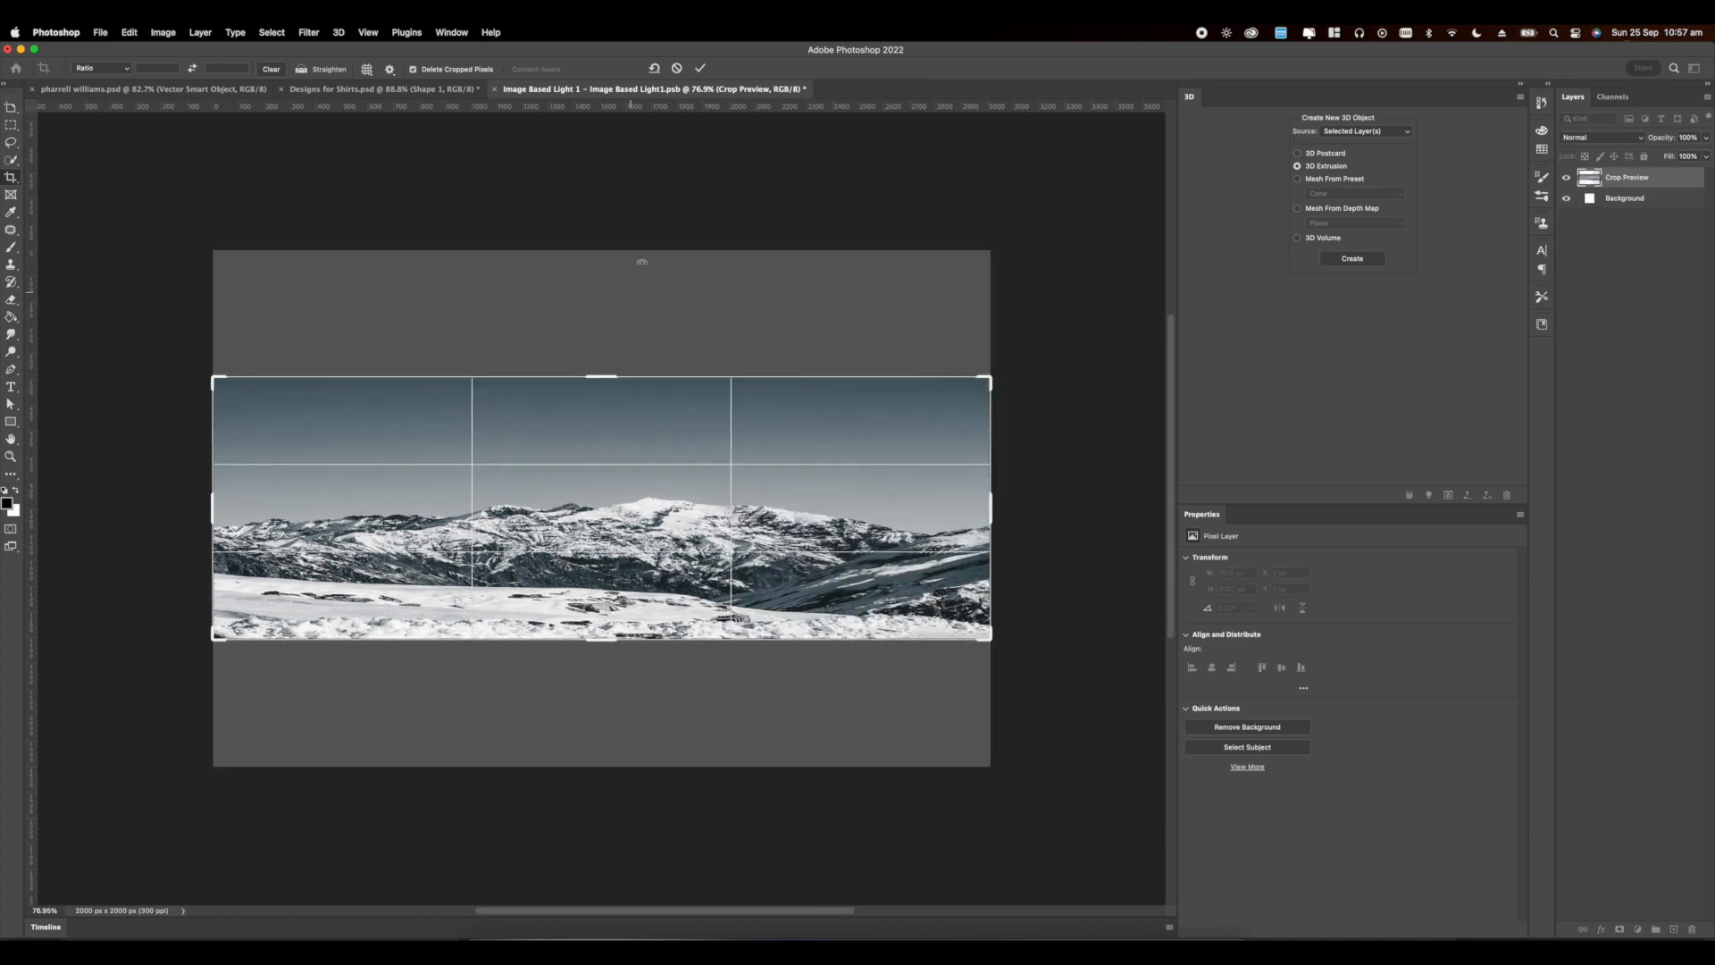
left_click(701, 68)
key("super+w")
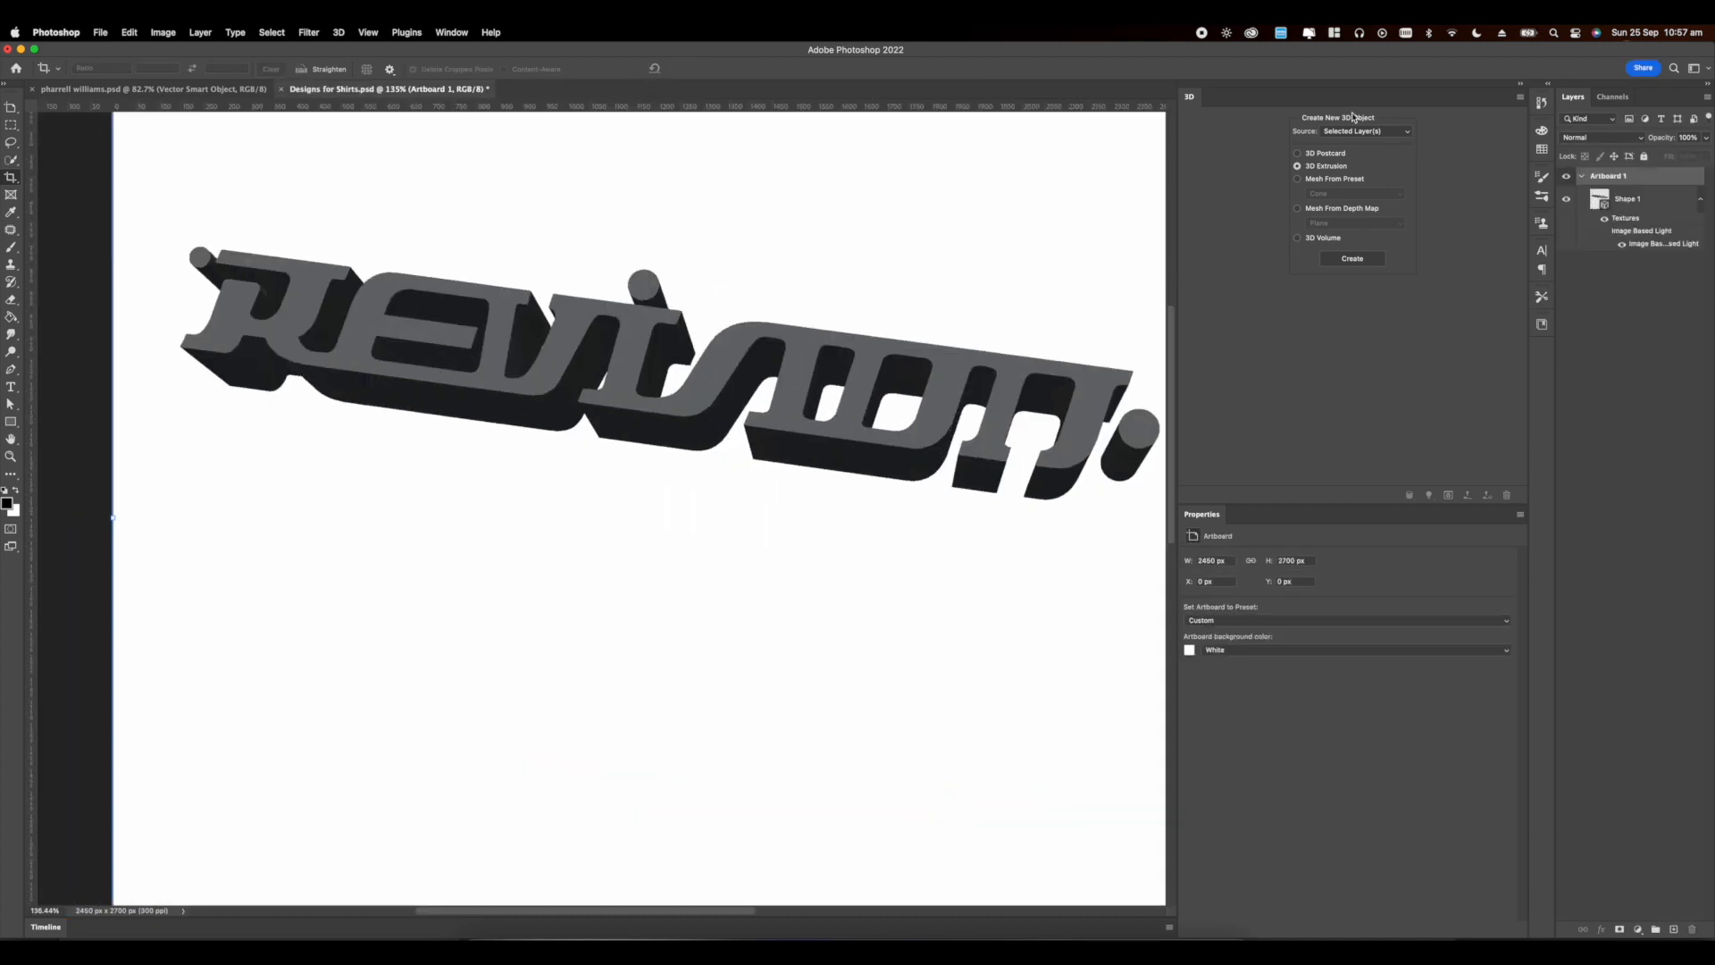
Step: Set the image-based light's intensity to 75% and the REVISION text's front bevel width to 22%, and save the document
left_click_drag(1219, 611, 1225, 611)
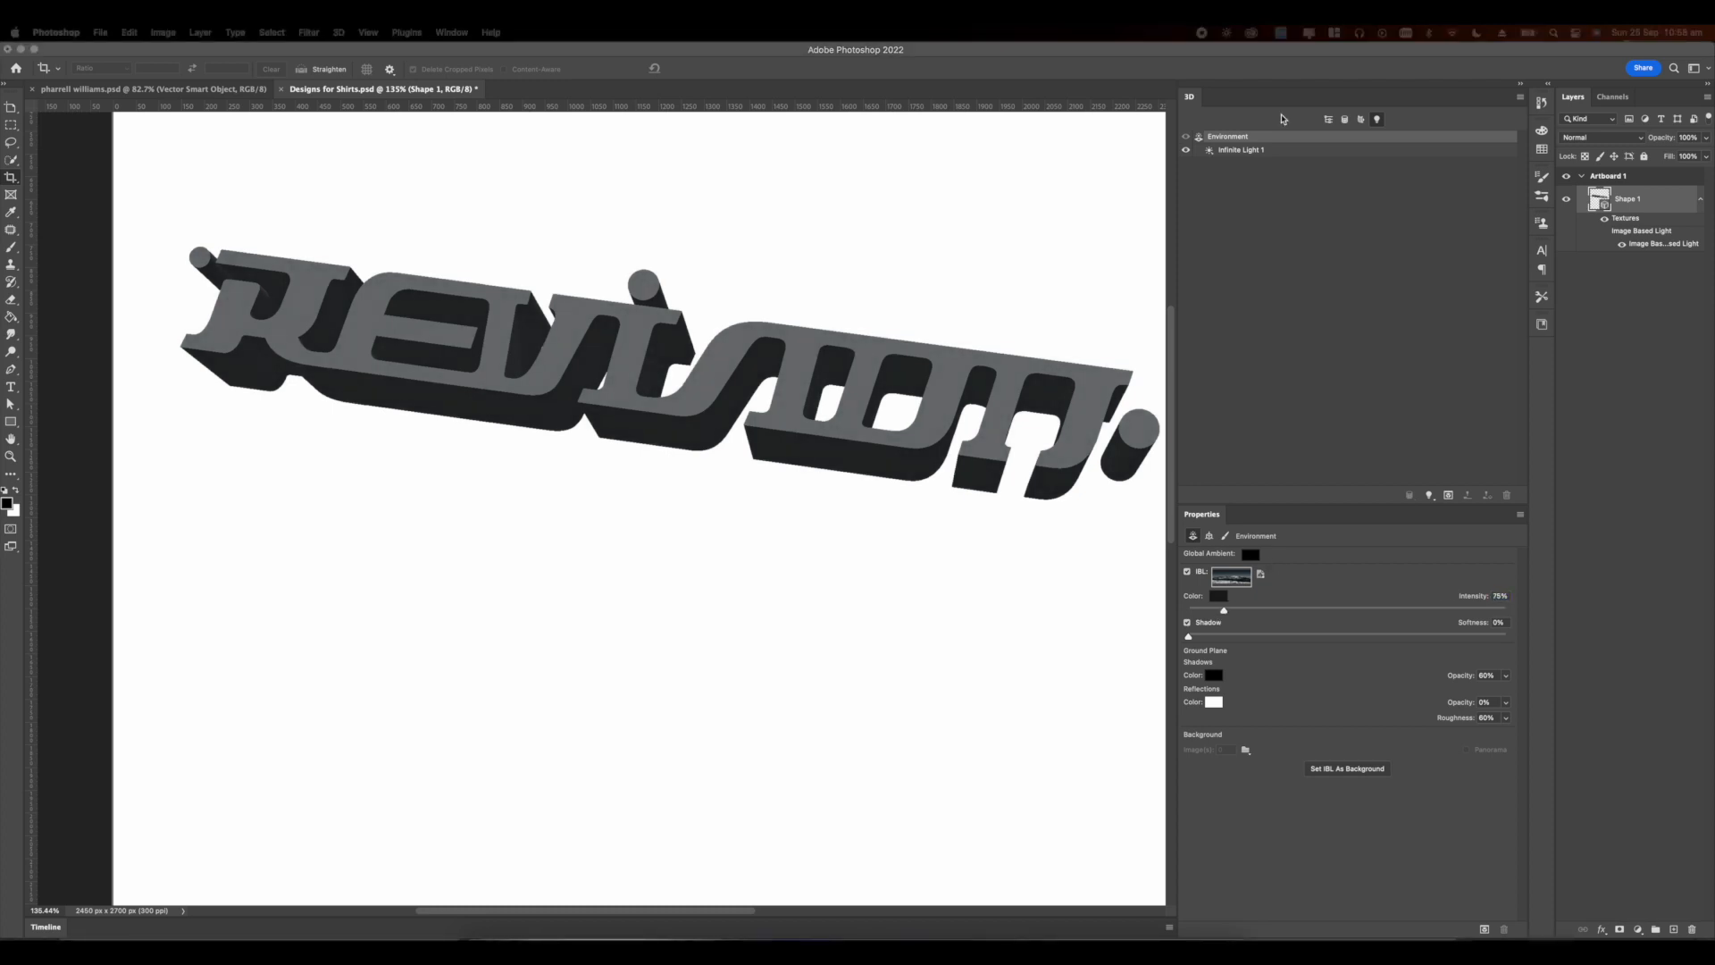
left_click(1360, 120)
left_click(1345, 120)
left_click(1224, 536)
left_click(1216, 606)
left_click_drag(1215, 621, 1230, 623)
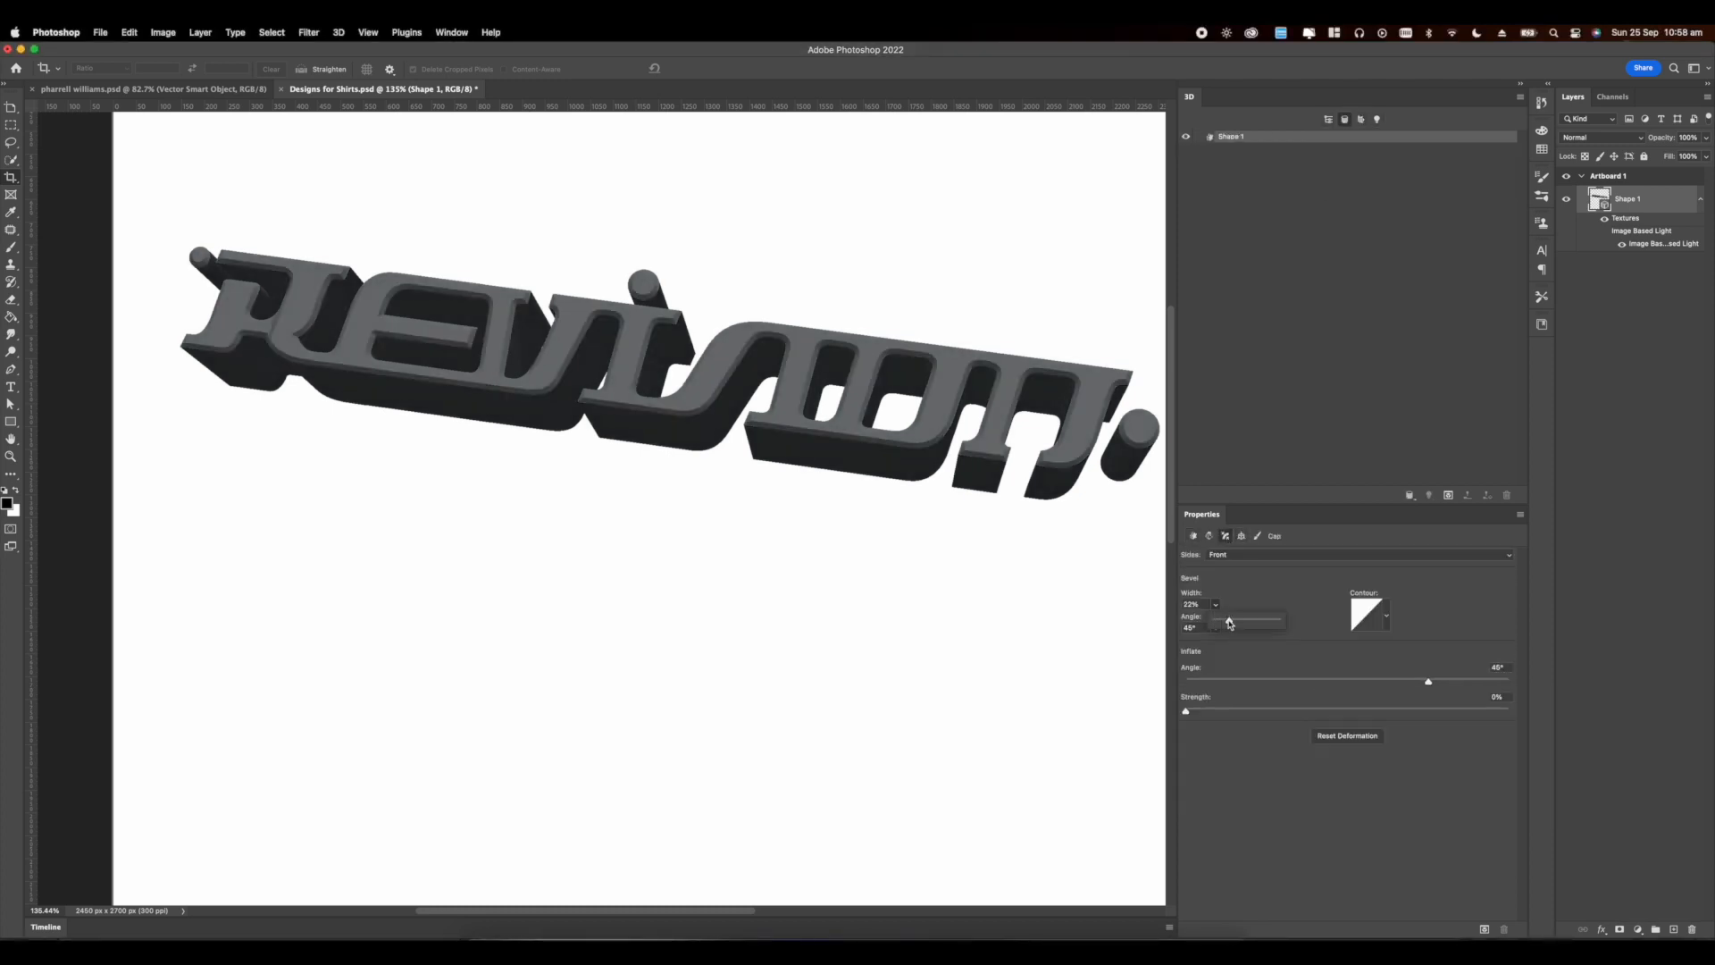
scroll(602, 509, "down", 3)
key("super+s")
Step: Lighten the shared base color of the front inflation, front bevel and extrusion materials to a mid gray
left_click(1376, 120)
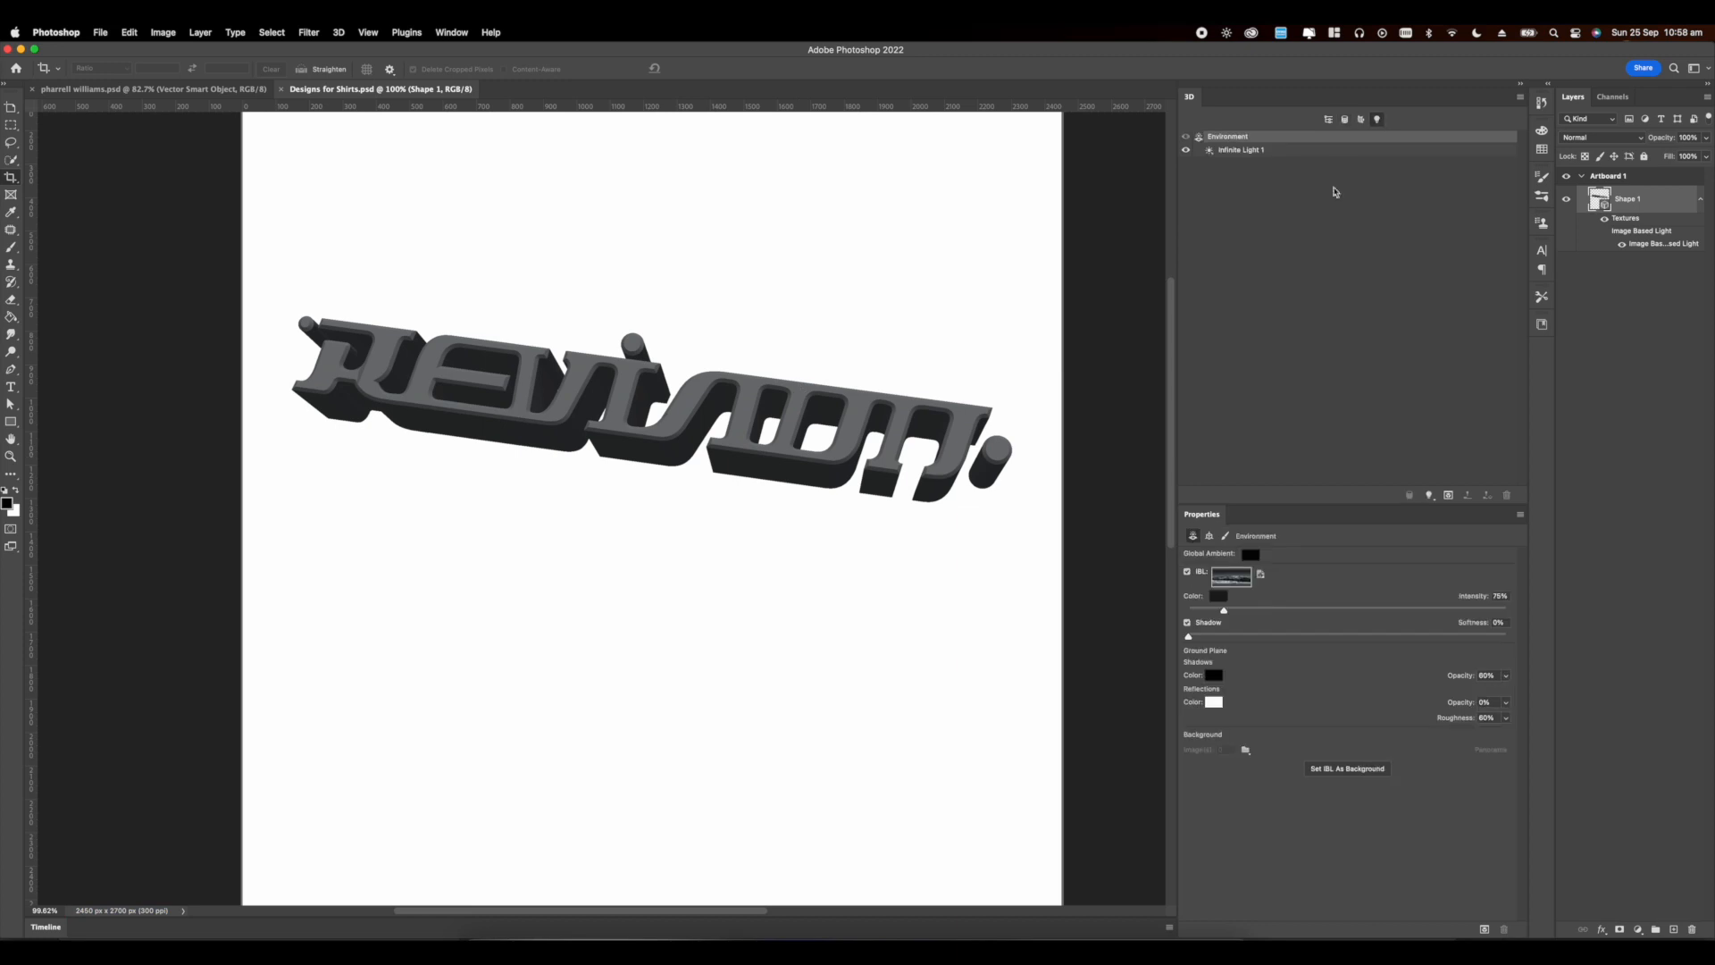
left_click(1360, 120)
left_click(1249, 166, "shift")
left_click(1236, 558)
left_click_drag(911, 796, 873, 816)
left_click(1137, 594)
left_click(1644, 190)
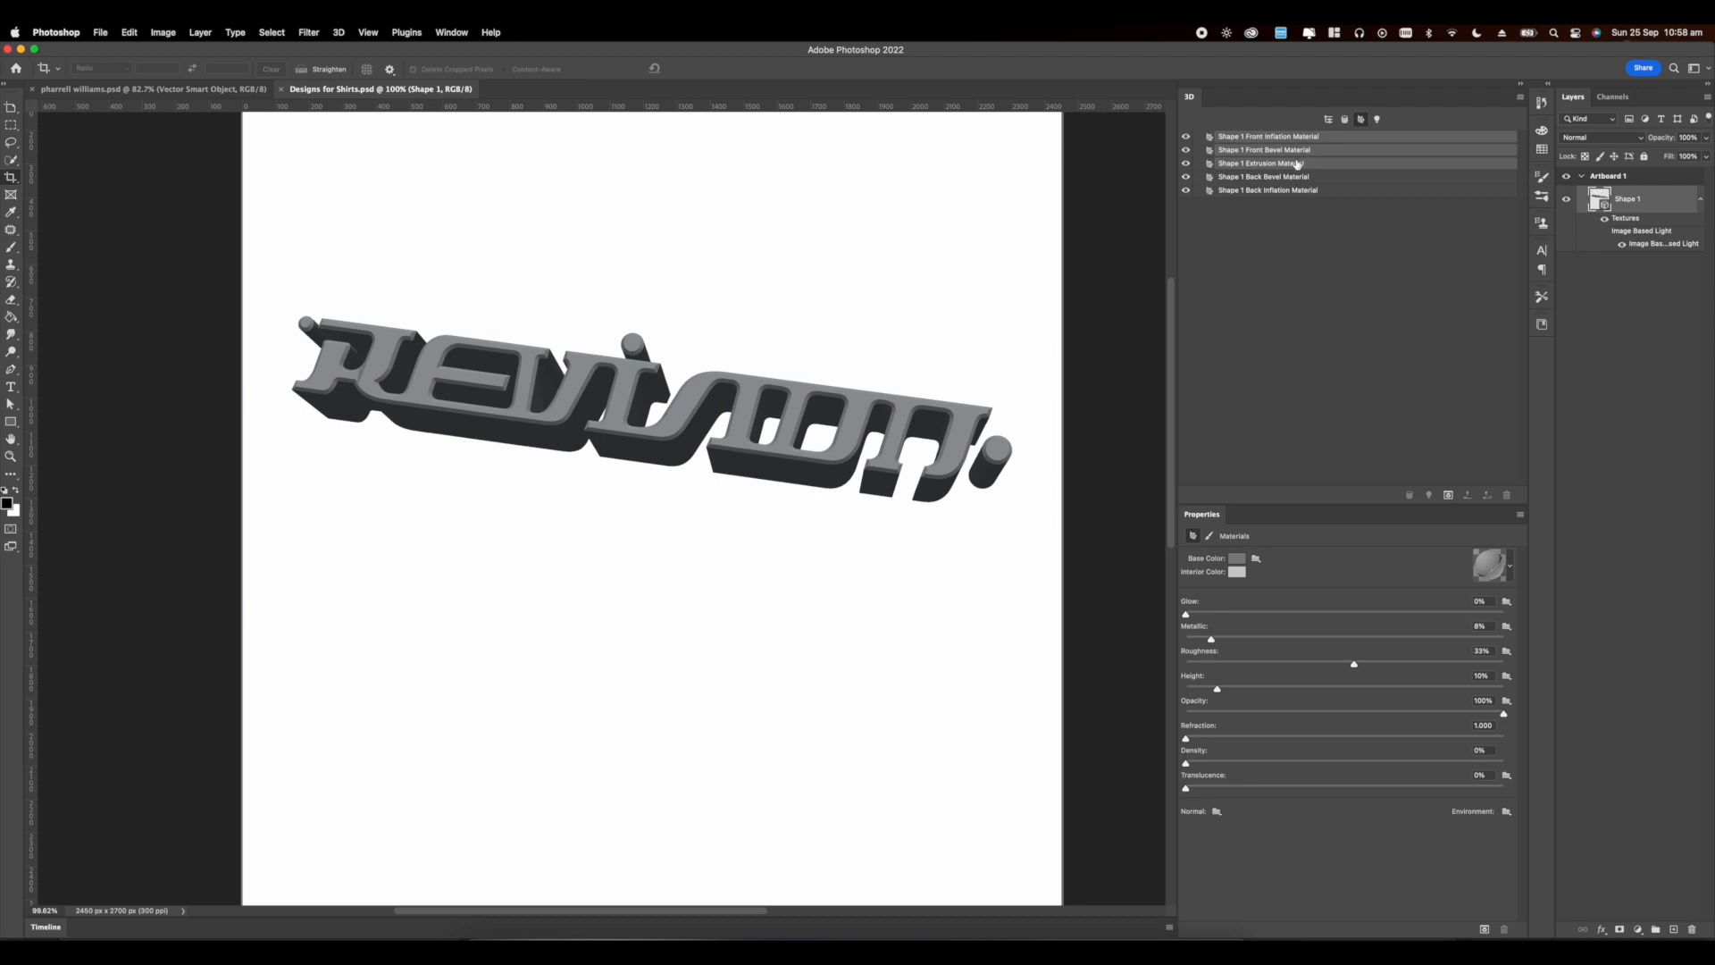
Step: Set the background color of Artboard 1 to black
scroll(402, 210, "up", 6)
key("v")
left_click(260, 331)
left_click(461, 68)
left_click(455, 83)
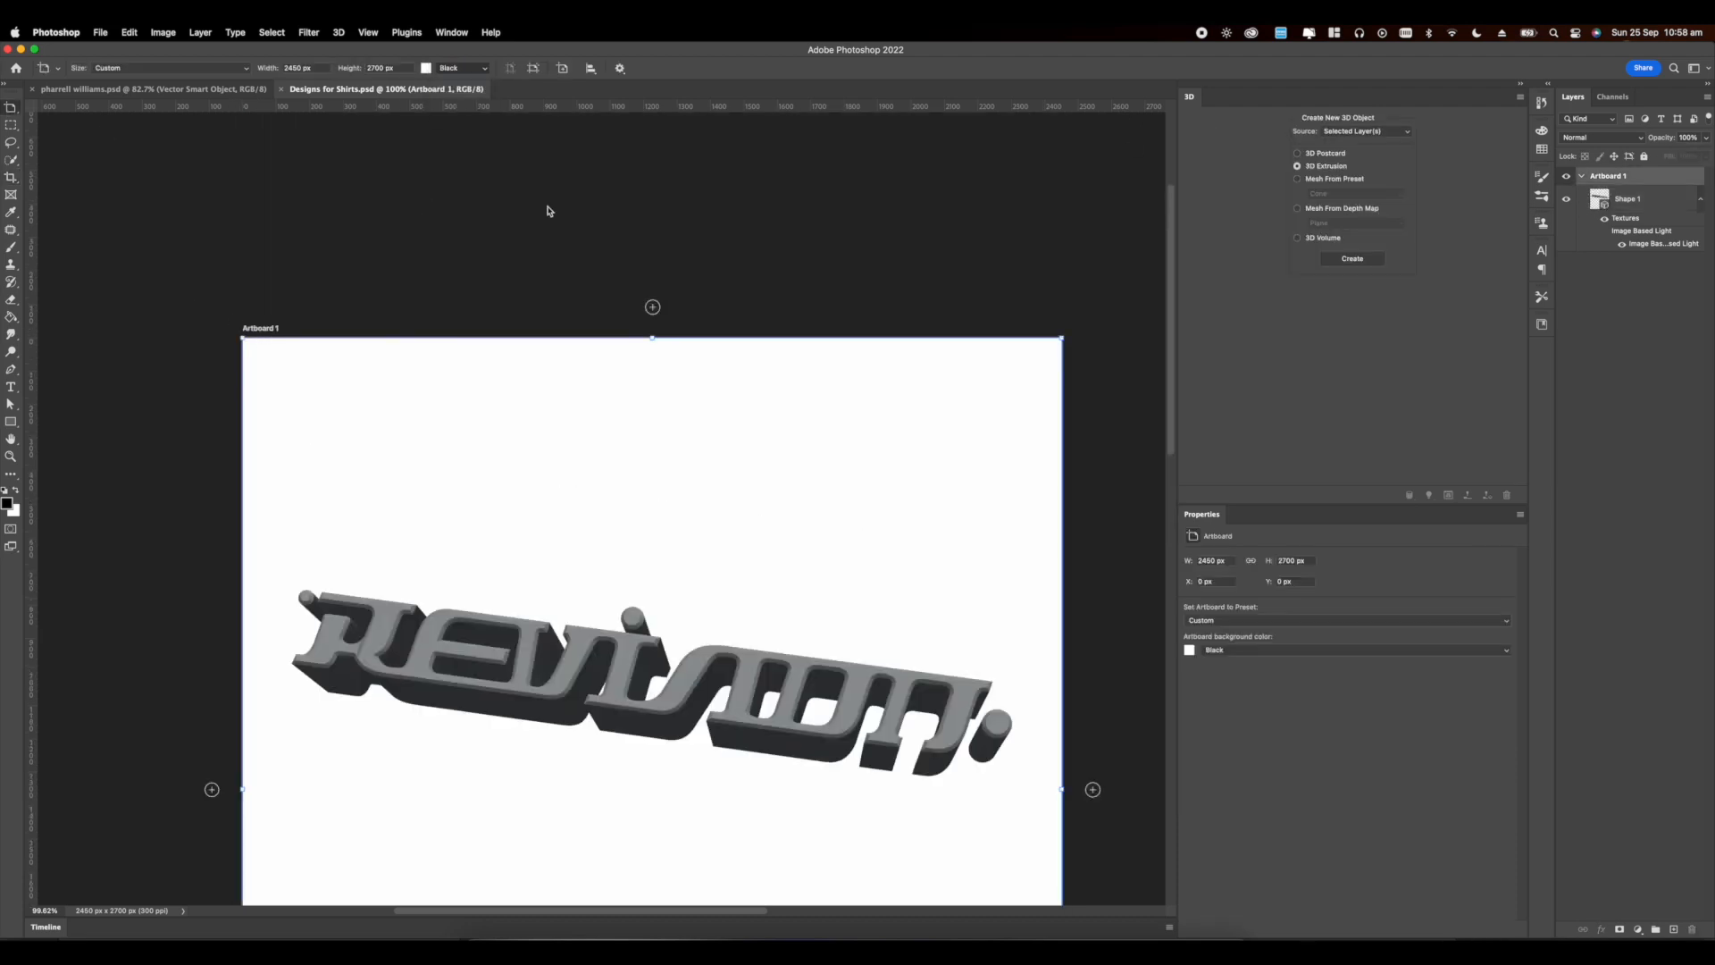
scroll(738, 349, "down", 5)
scroll(838, 389, "up", 6)
scroll(838, 390, "down", 2)
Step: Give the Shape 1 materials a metallic value of about 96% and a roughness of 11%
left_click(1621, 207)
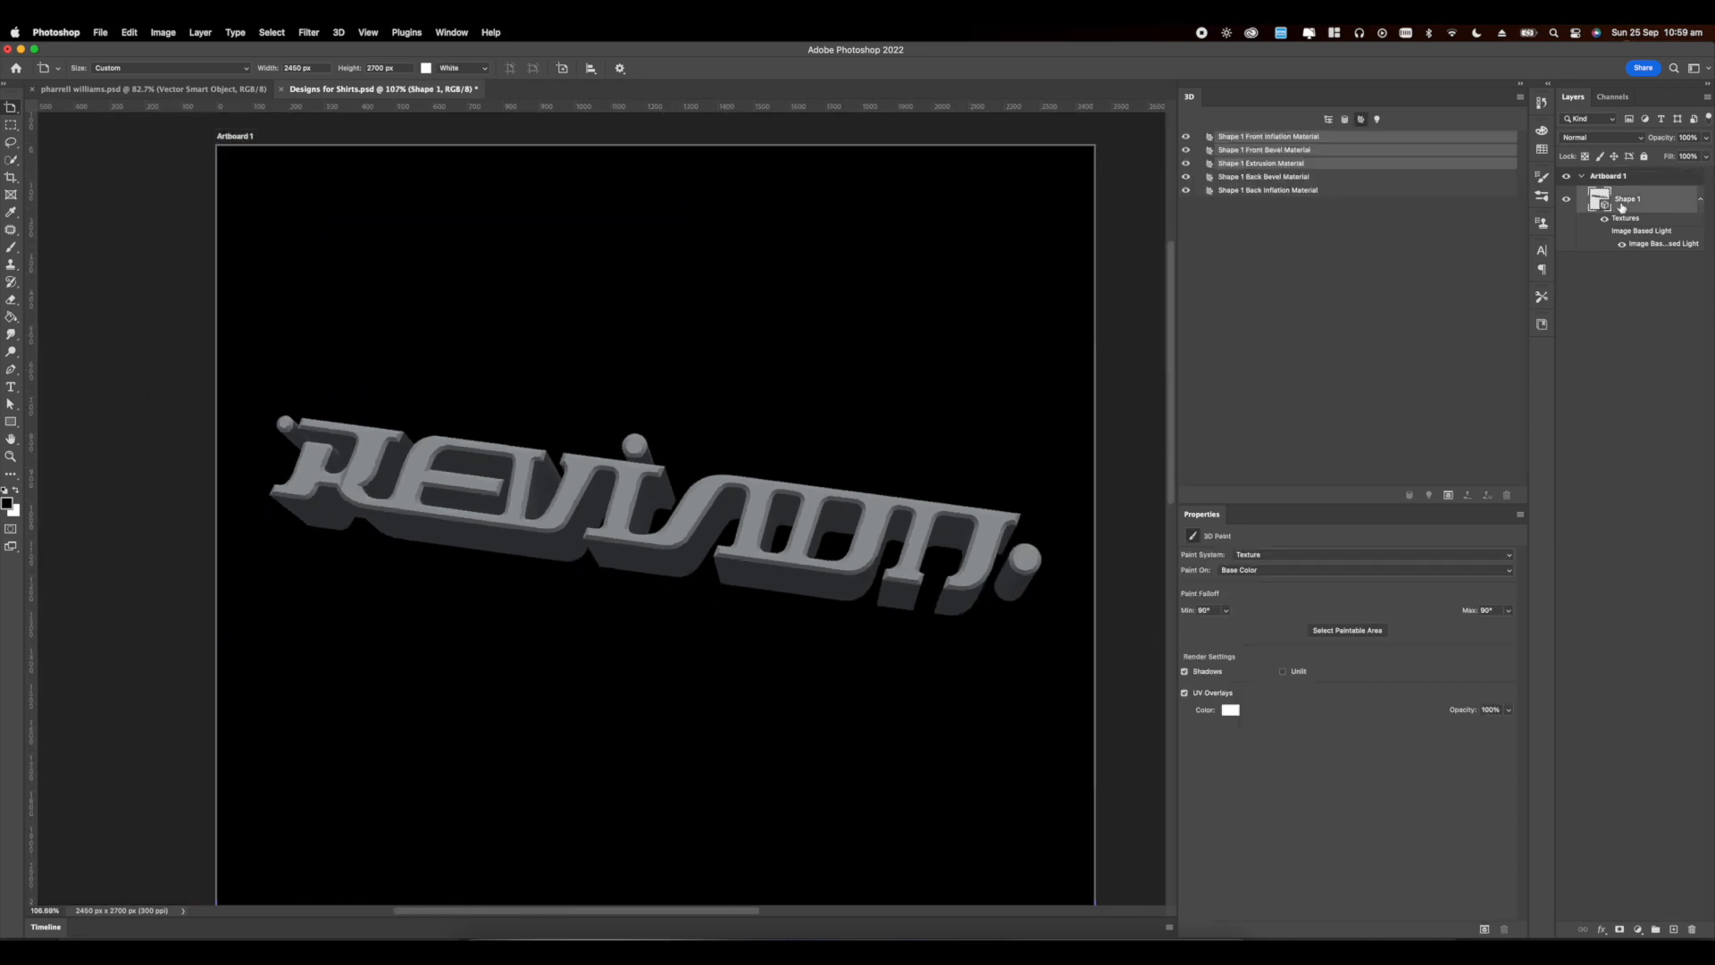
scroll(560, 426, "down", 1)
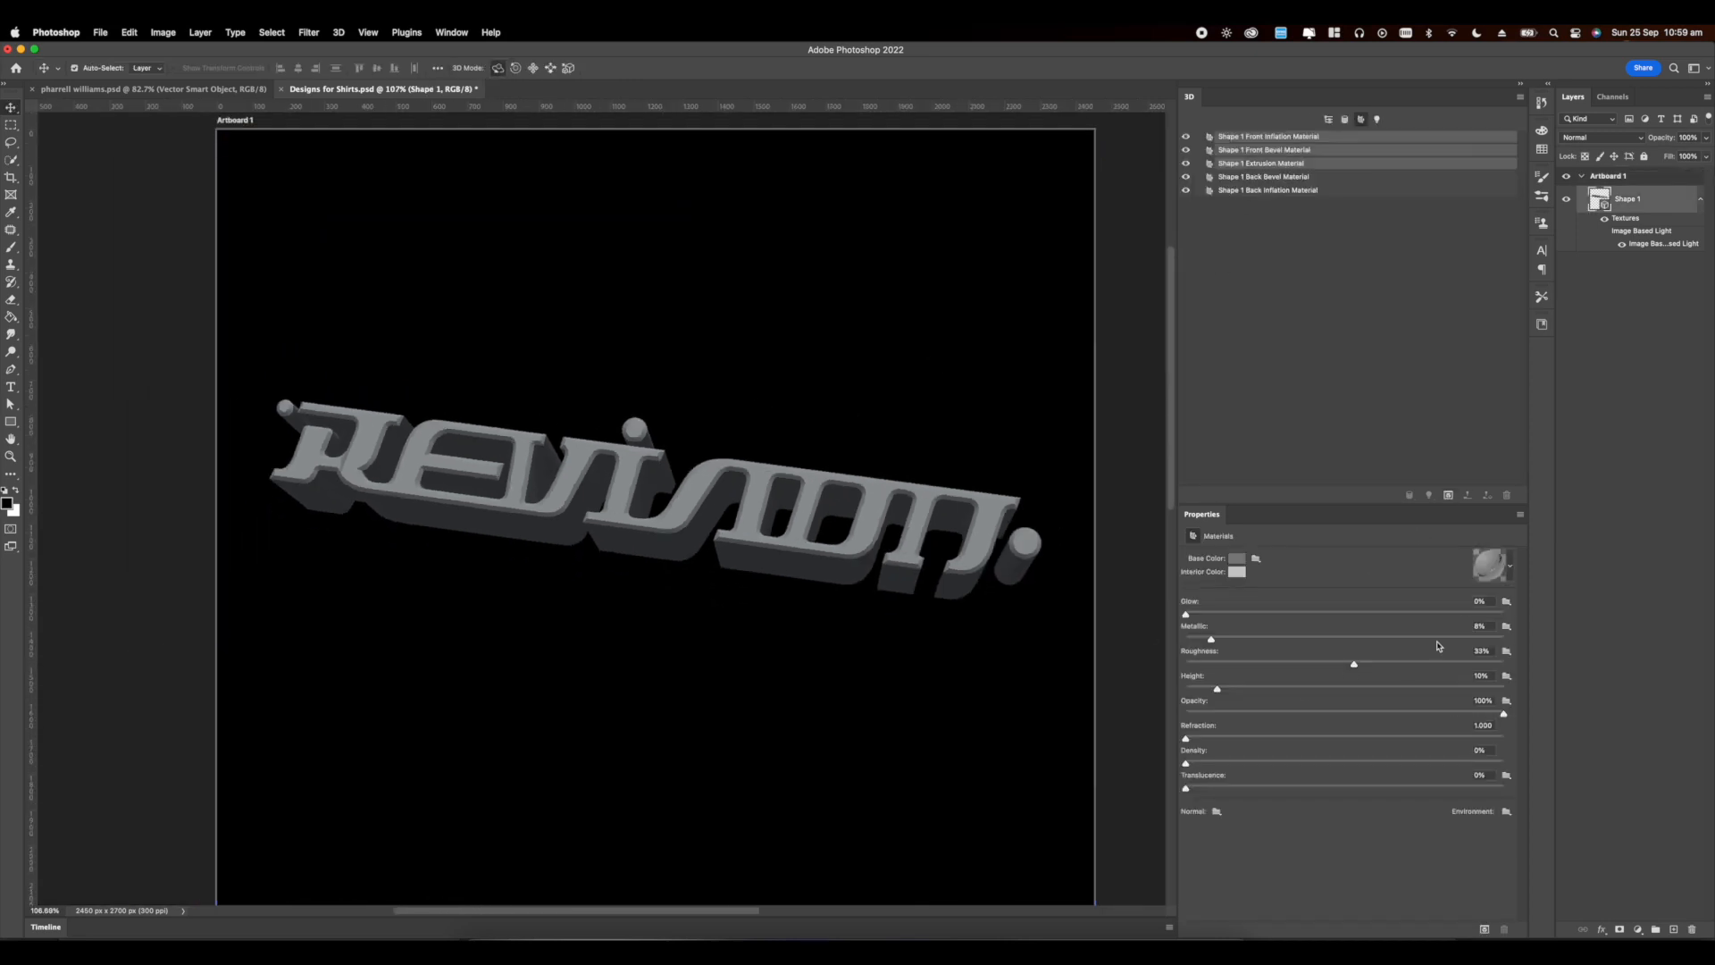
left_click(1494, 639)
scroll(833, 574, "up", 2)
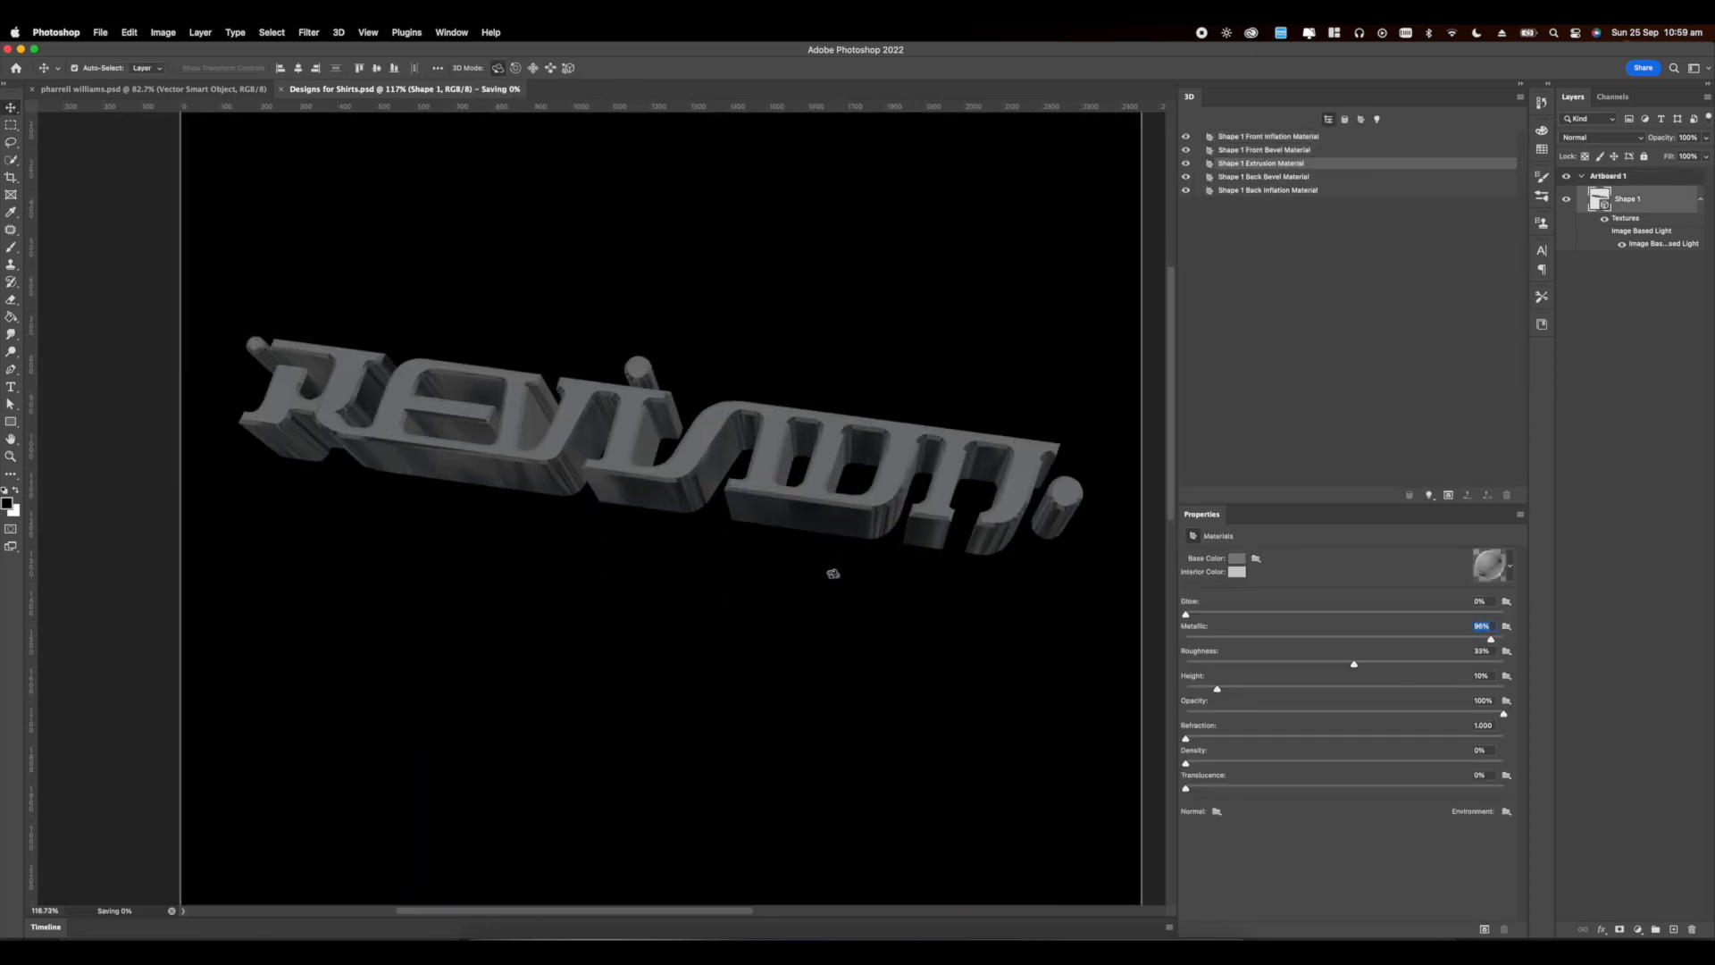
scroll(913, 575, "down", 3)
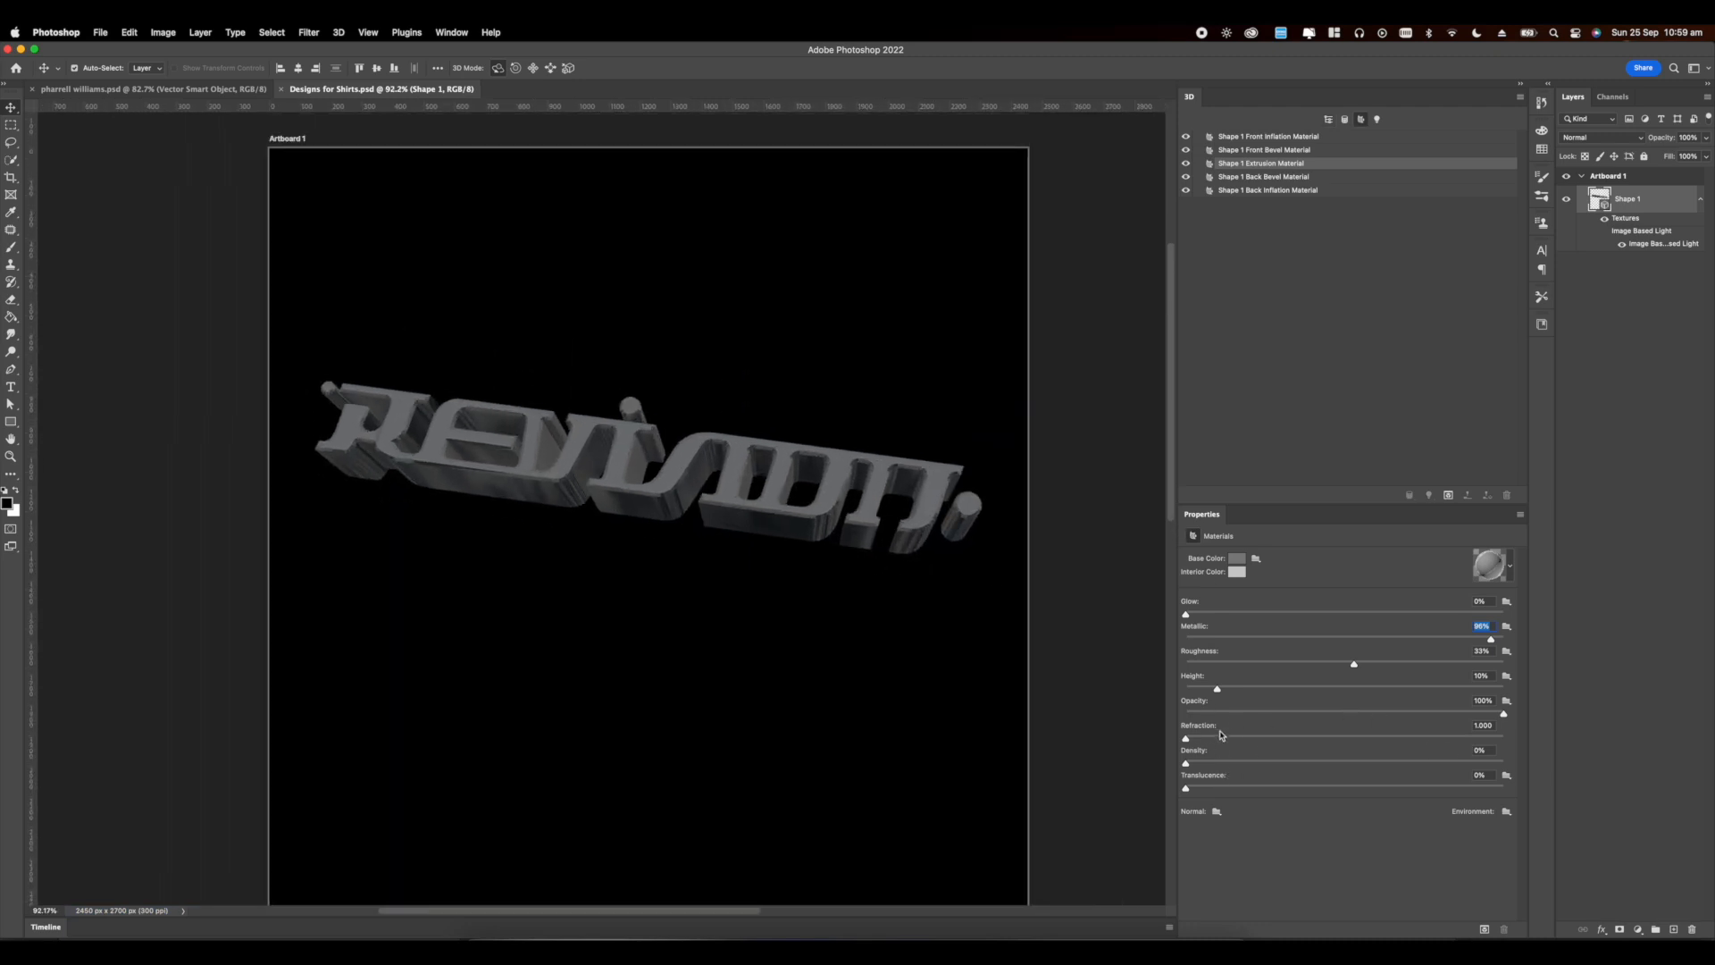
left_click(1284, 664)
scroll(705, 528, "up", 8)
scroll(678, 520, "down", 10)
scroll(738, 539, "up", 6)
Step: Select a rectangular area around the 3D REVISION lettering and render it
key("m")
left_click_drag(242, 338, 1059, 599)
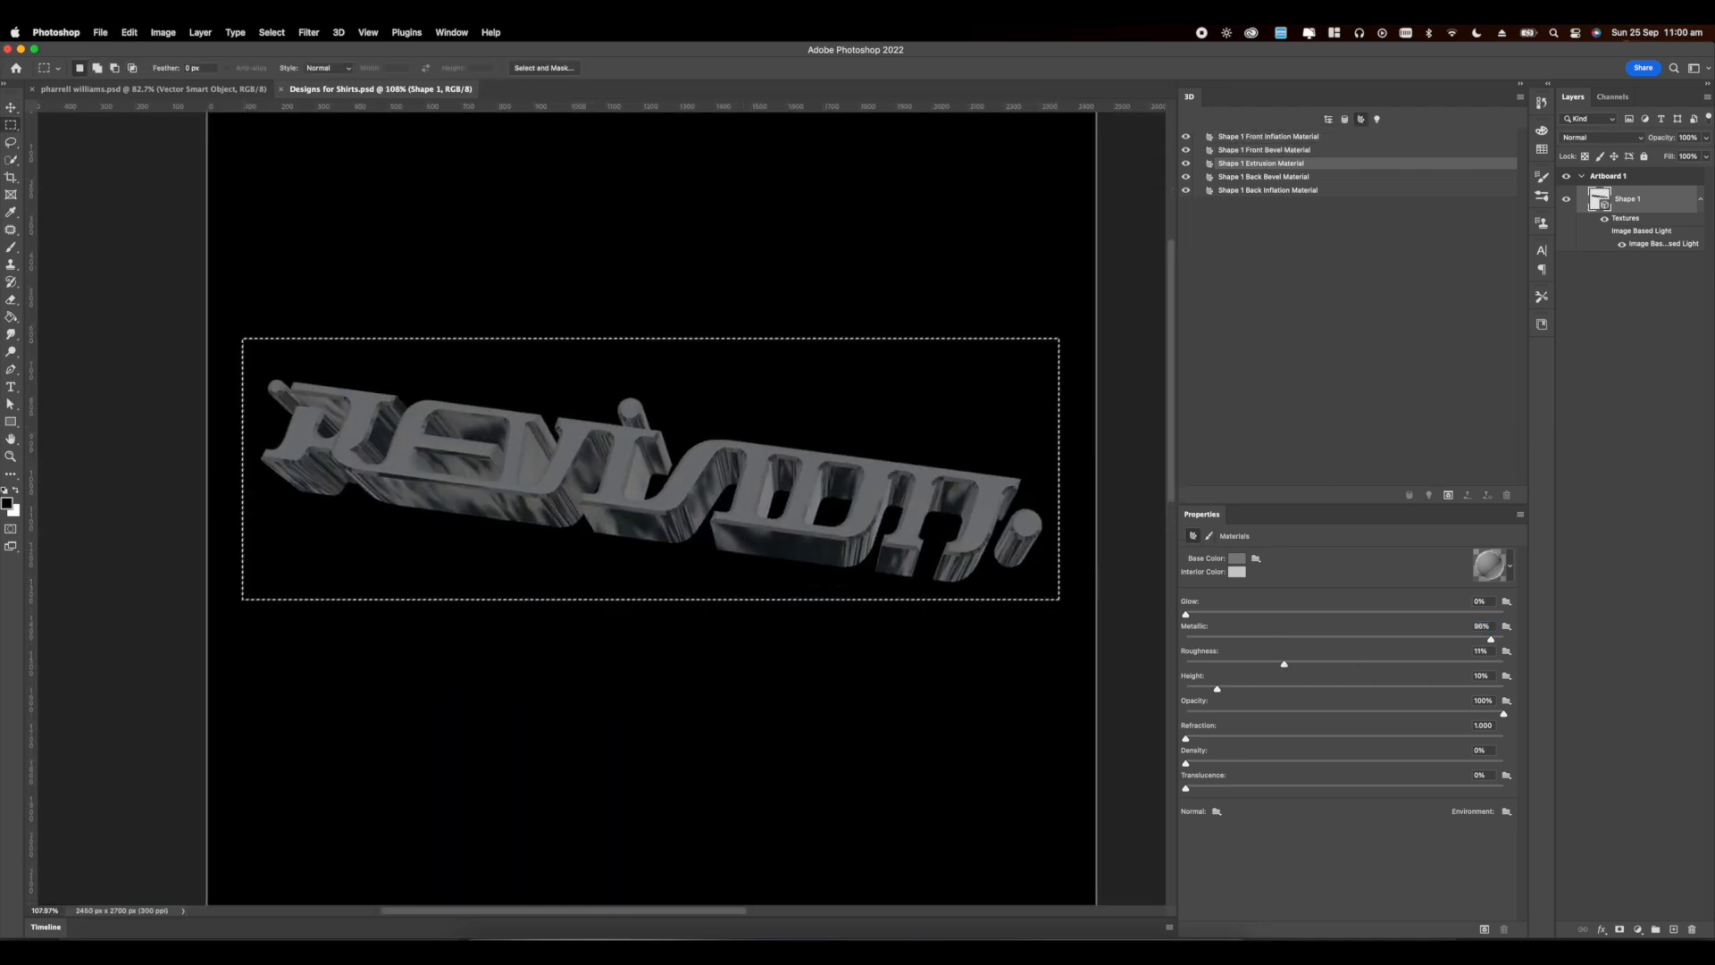
left_click(1484, 929)
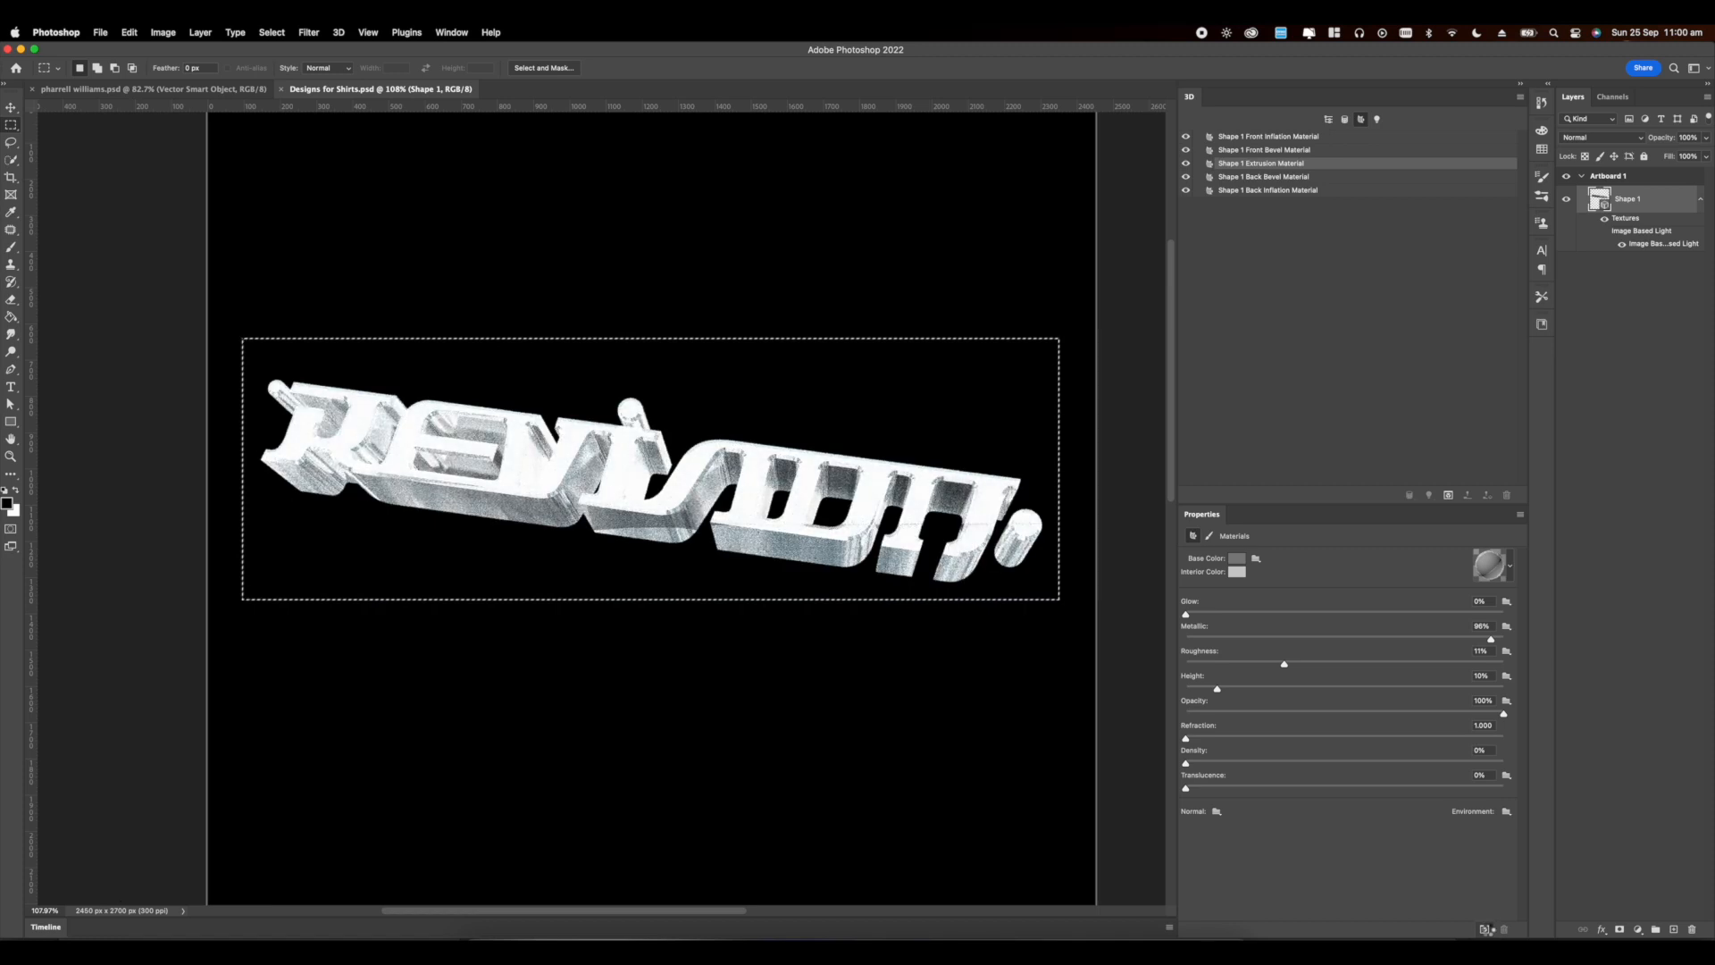
left_click(1367, 118)
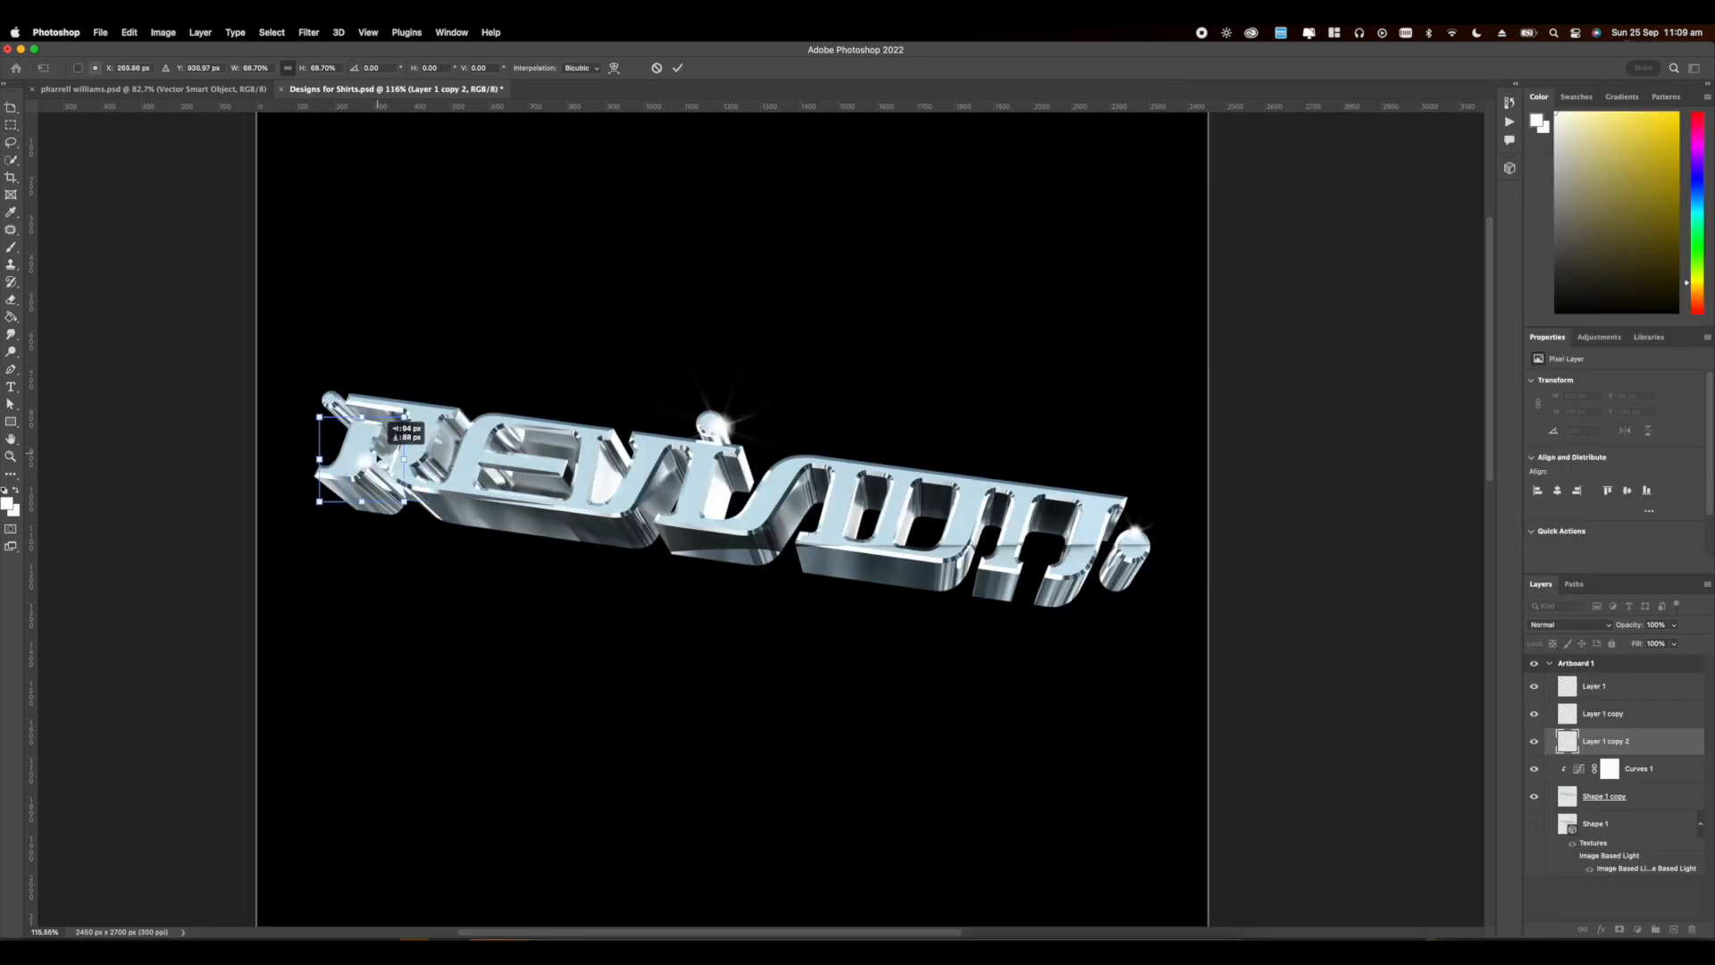
Step: Place the sparkle copy on the letter R and add another scaled-down duplicate just after the S
left_click_drag(366, 427, 377, 438)
key("Return")
left_click(1606, 718)
key("super+j")
key("super+t")
left_click_drag(720, 429, 865, 543)
left_click_drag(926, 605, 854, 539)
left_click_drag(842, 519, 850, 525)
key("Return")
scroll(945, 402, "down", 5)
scroll(947, 403, "up", 4)
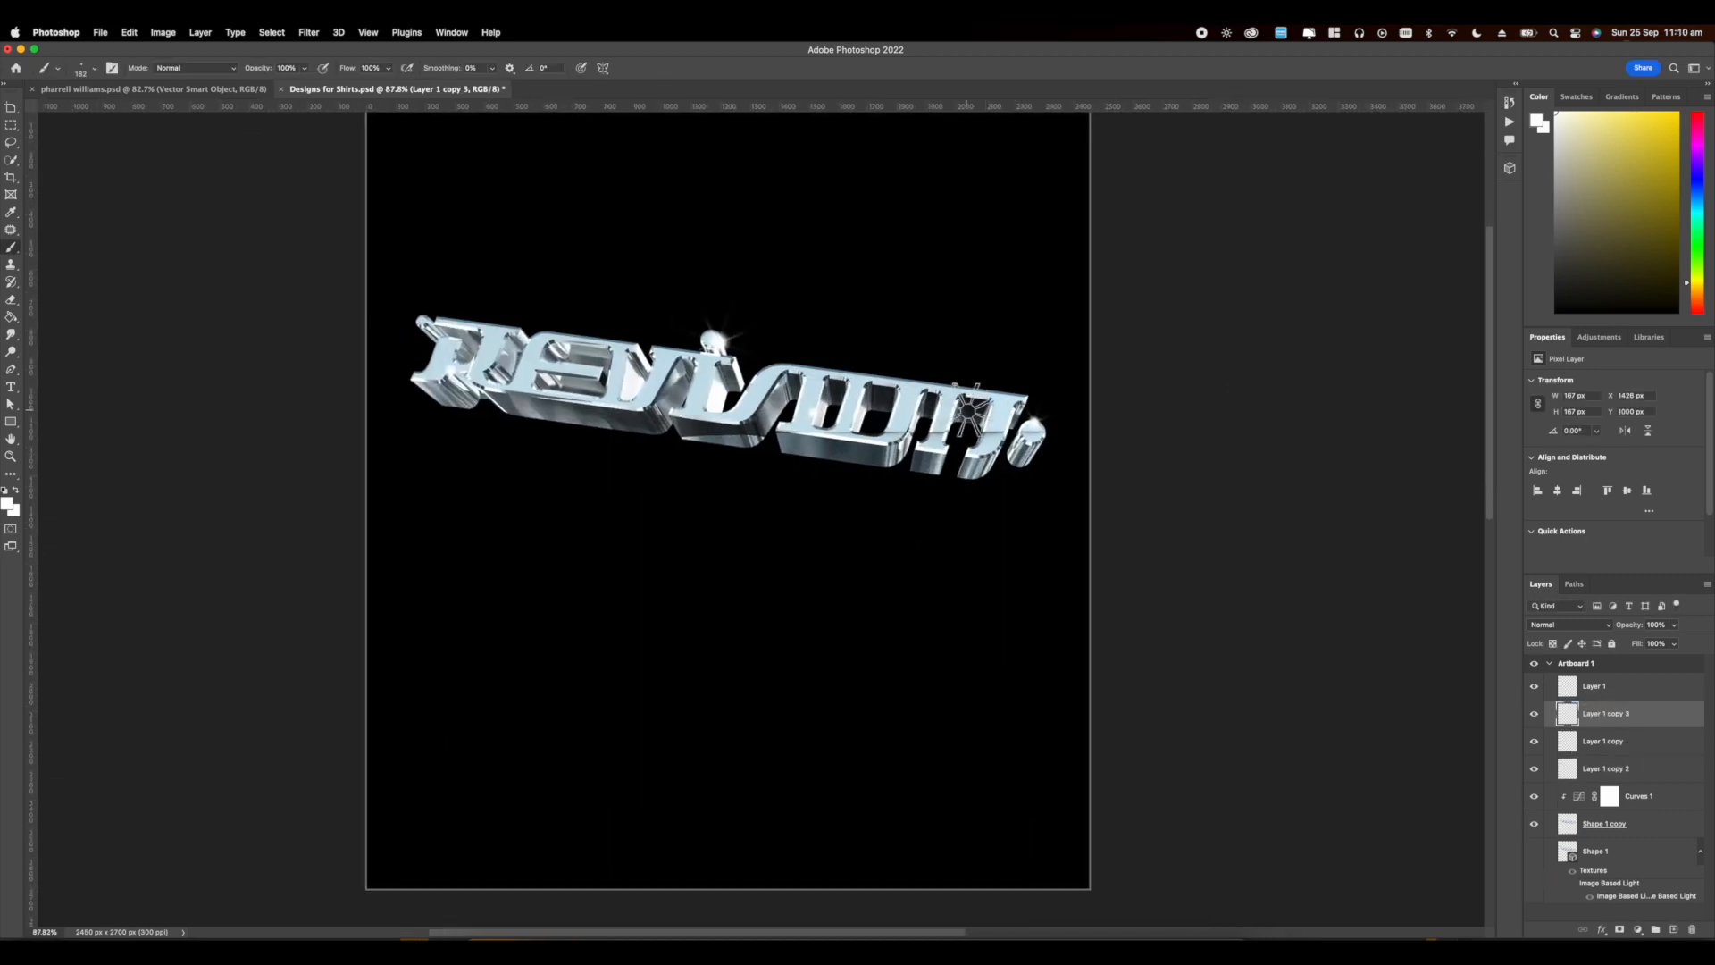
Step: Group the rendered lettering, its Curves adjustment and all sparkle layers, and compare the artwork with the group hidden
left_click(1605, 828)
left_click(1604, 687, "shift")
left_click(1656, 929)
left_click(1534, 682)
left_click(1533, 681)
left_click(1637, 929)
left_click(1642, 753)
right_click(1627, 692)
left_click(1642, 694)
key("Delete")
Step: Try a Gradient Map clipped to the lettering group with a multicolored spectrum preset
left_click(1638, 929)
left_click(1644, 896)
right_click(1627, 694)
left_click(1550, 572)
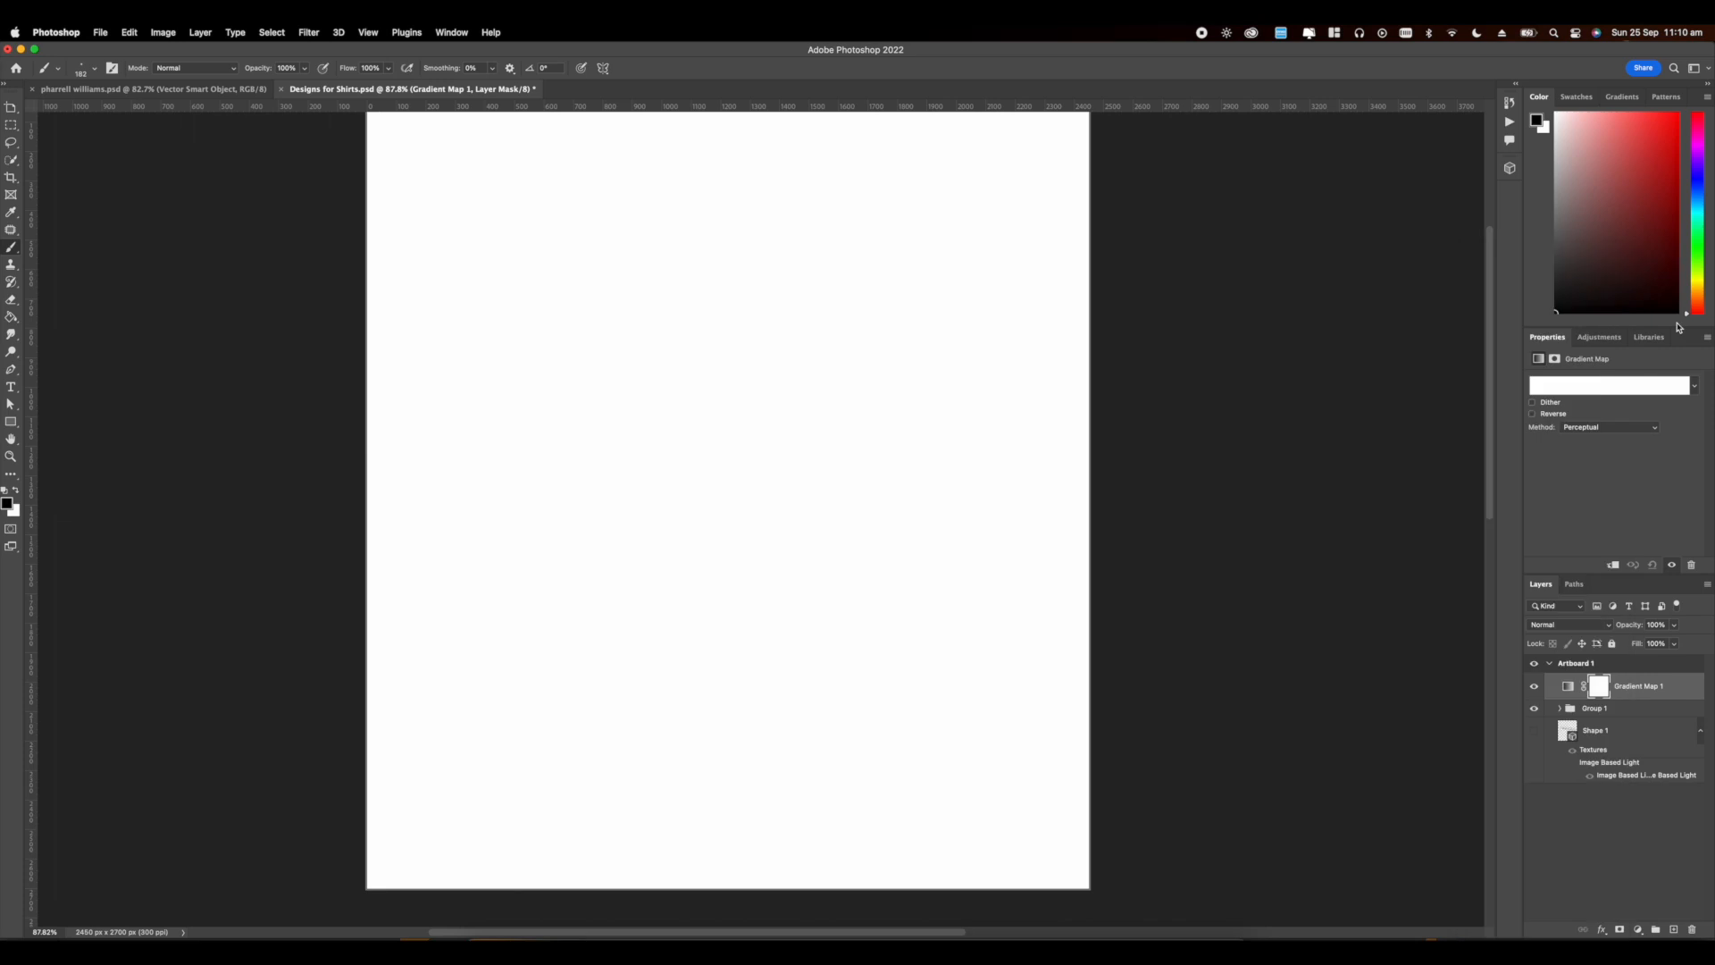
left_click(1695, 385)
left_click(1580, 429)
left_click(1579, 413)
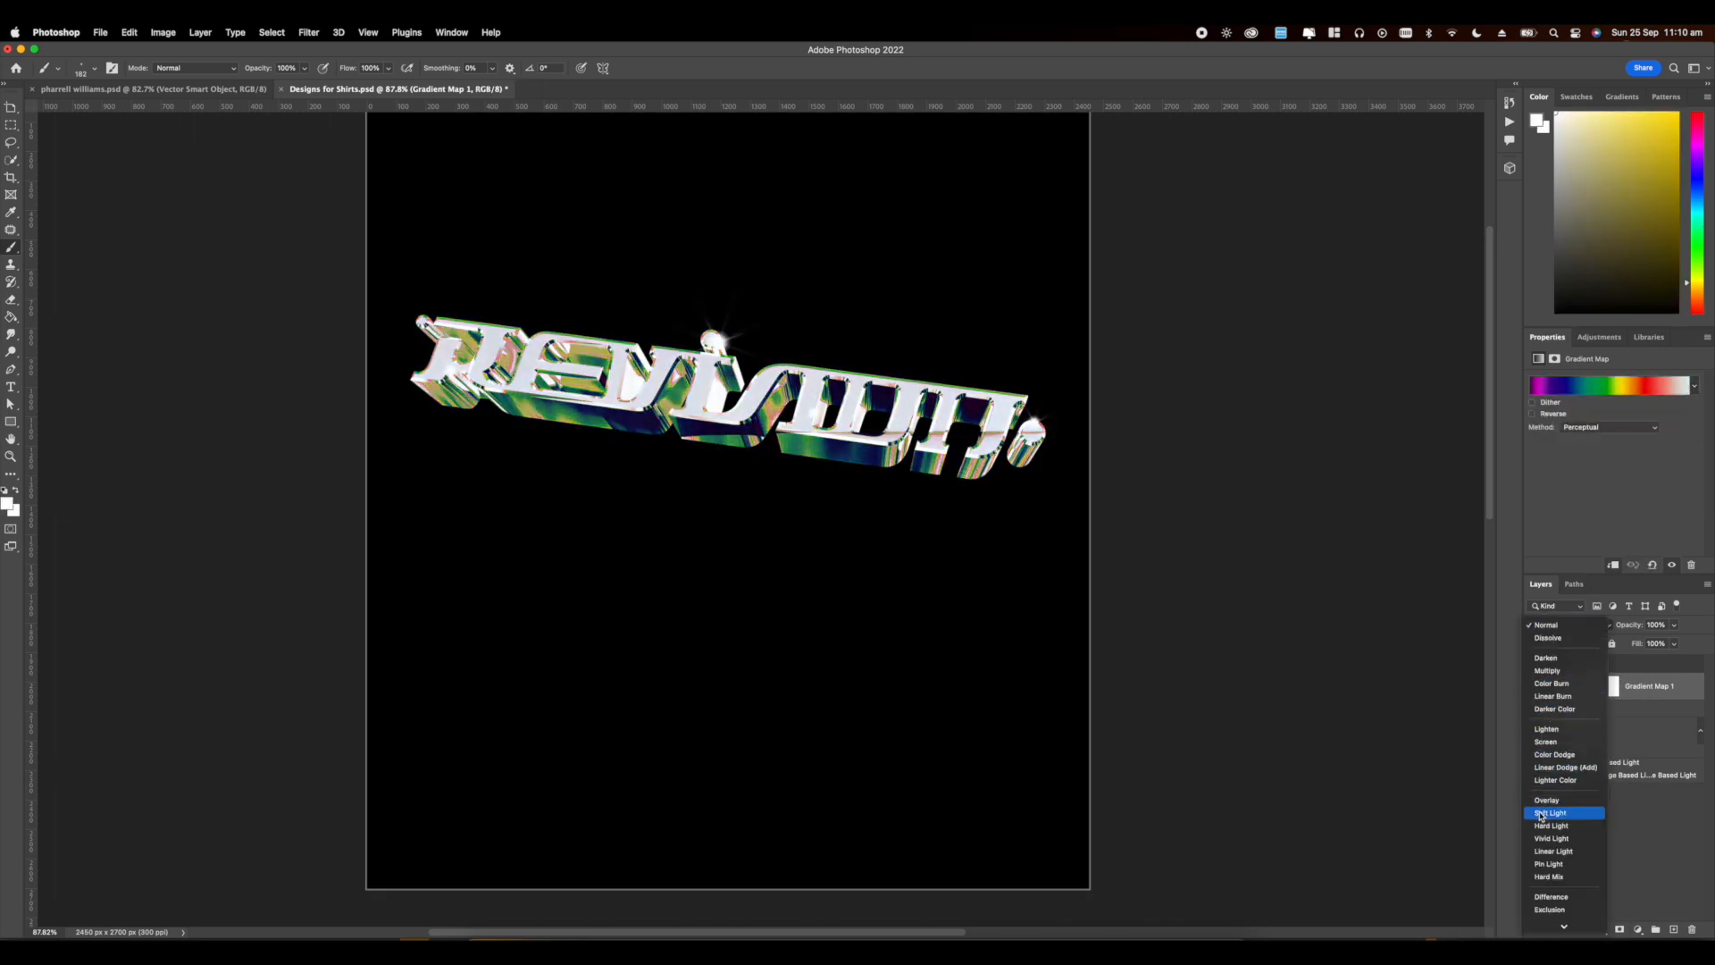
Step: Try the Gradient Map in Soft Light mode with blue, red and green gradient presets
left_click(1543, 813)
scroll(786, 483, "up", 5)
scroll(811, 417, "down", 5)
left_click(1696, 386)
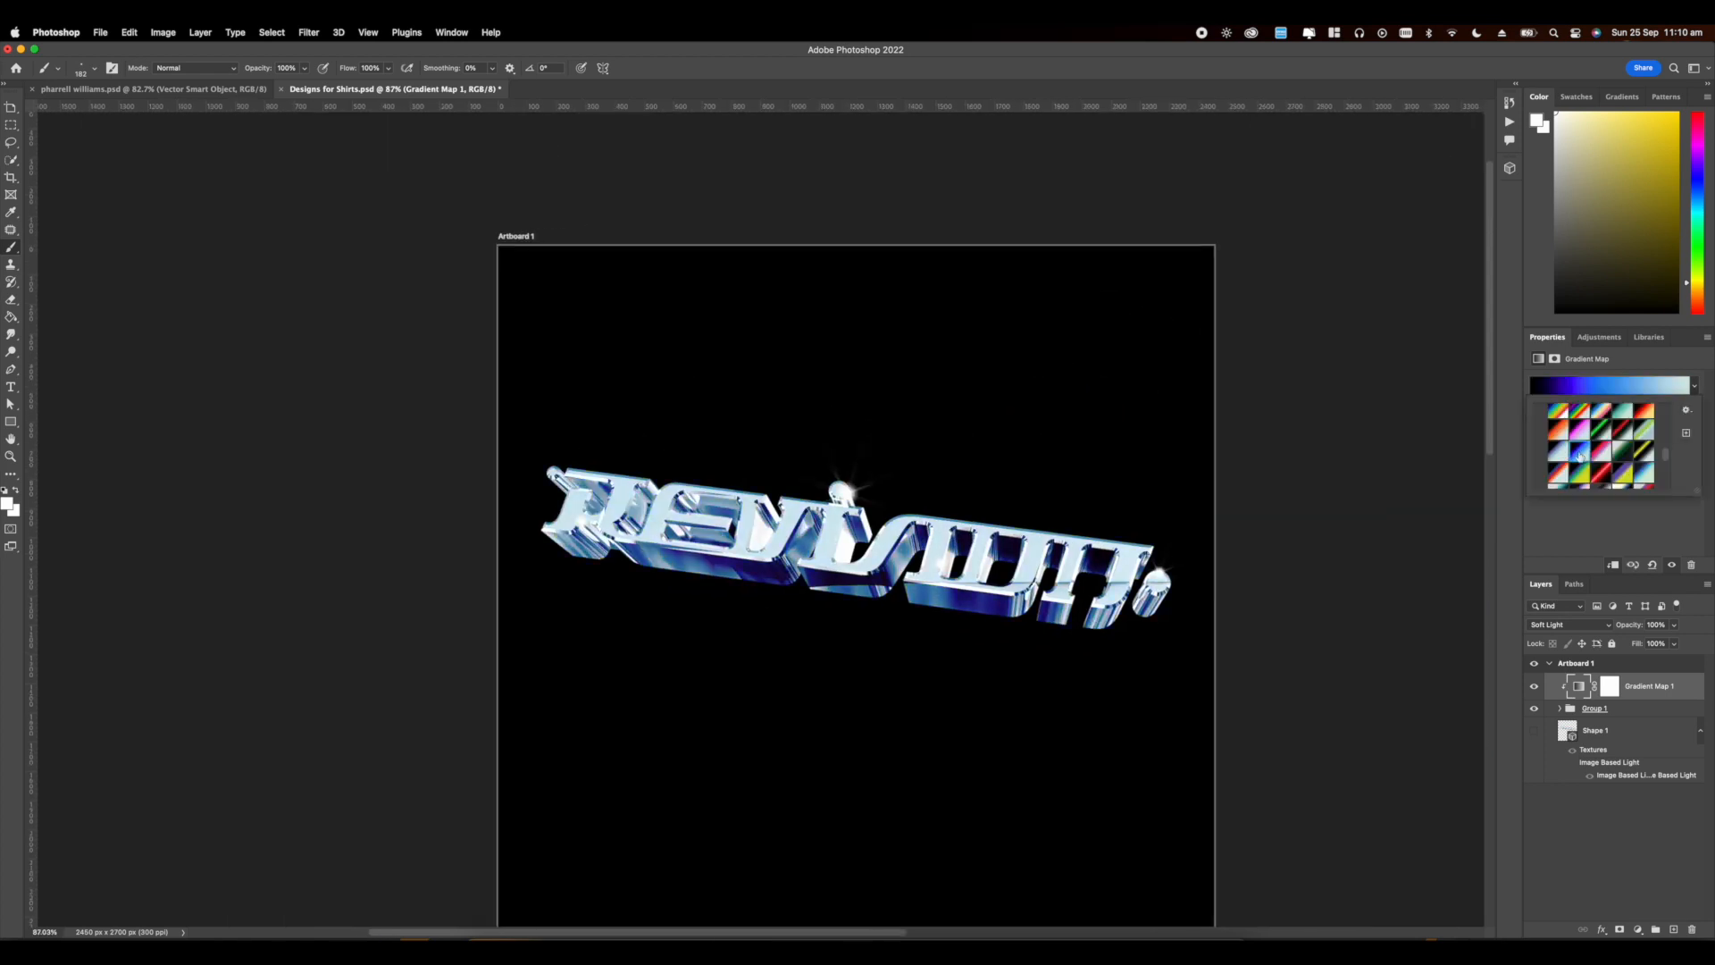
scroll(1617, 460, "down", 2)
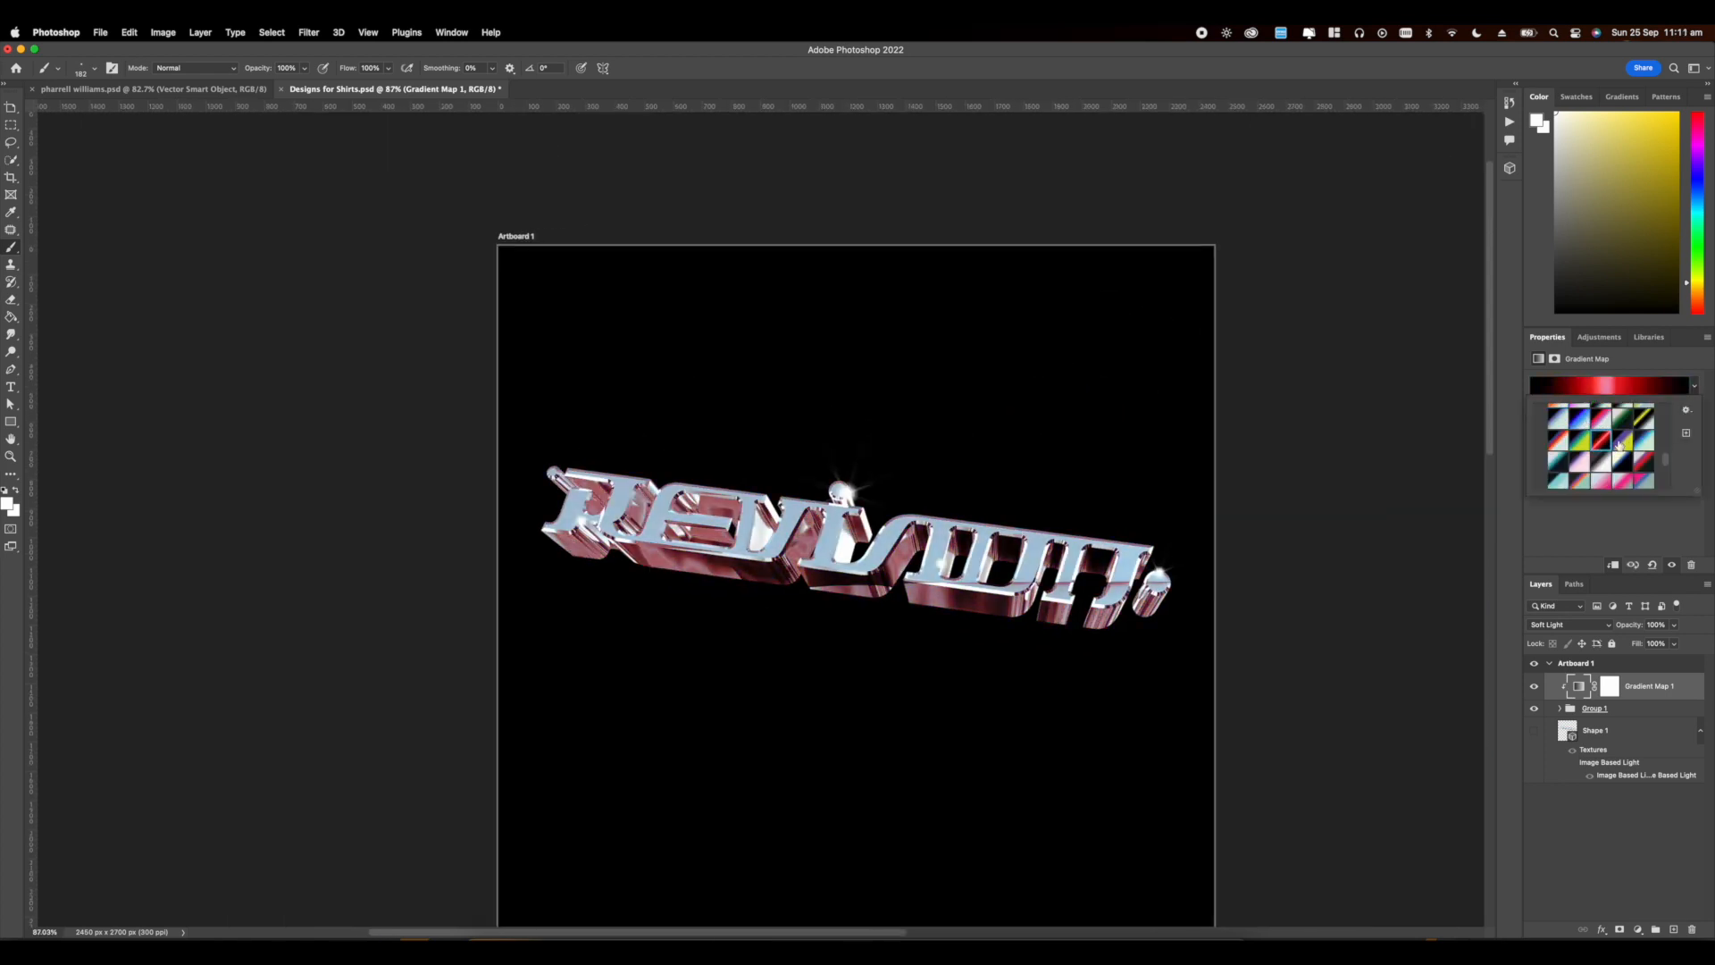
scroll(1599, 460, "down", 2)
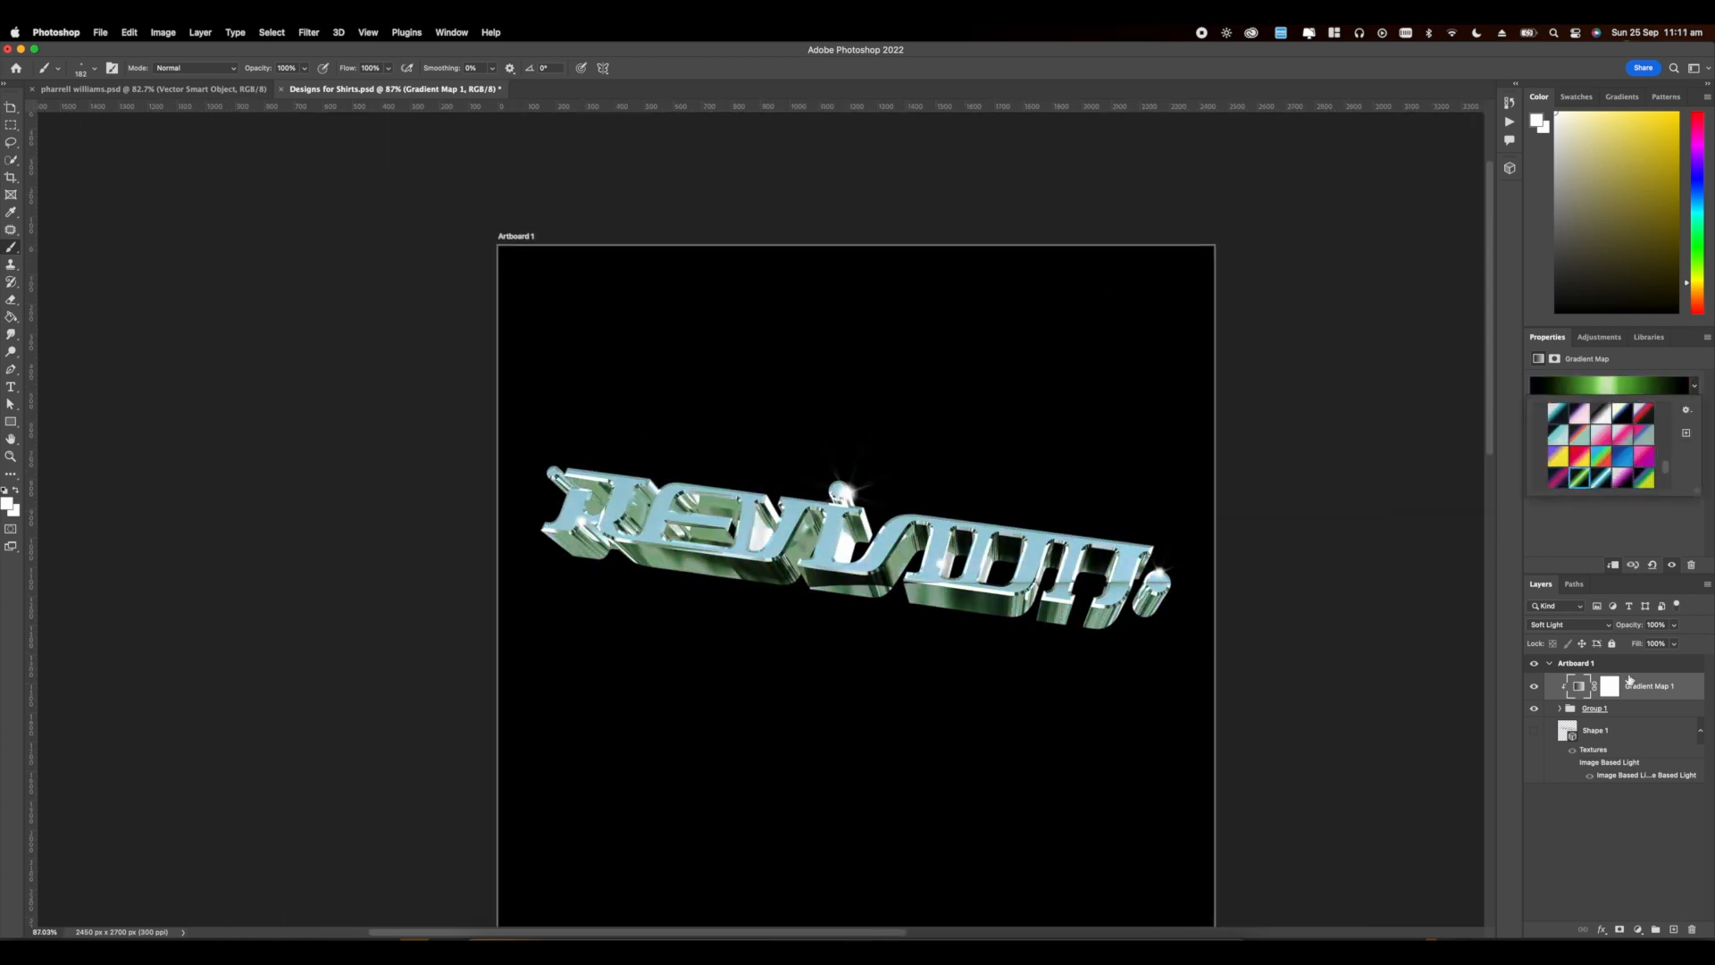
Step: Try the Gradient Map in Normal blend mode and browse further gradient presets
left_click(1569, 625)
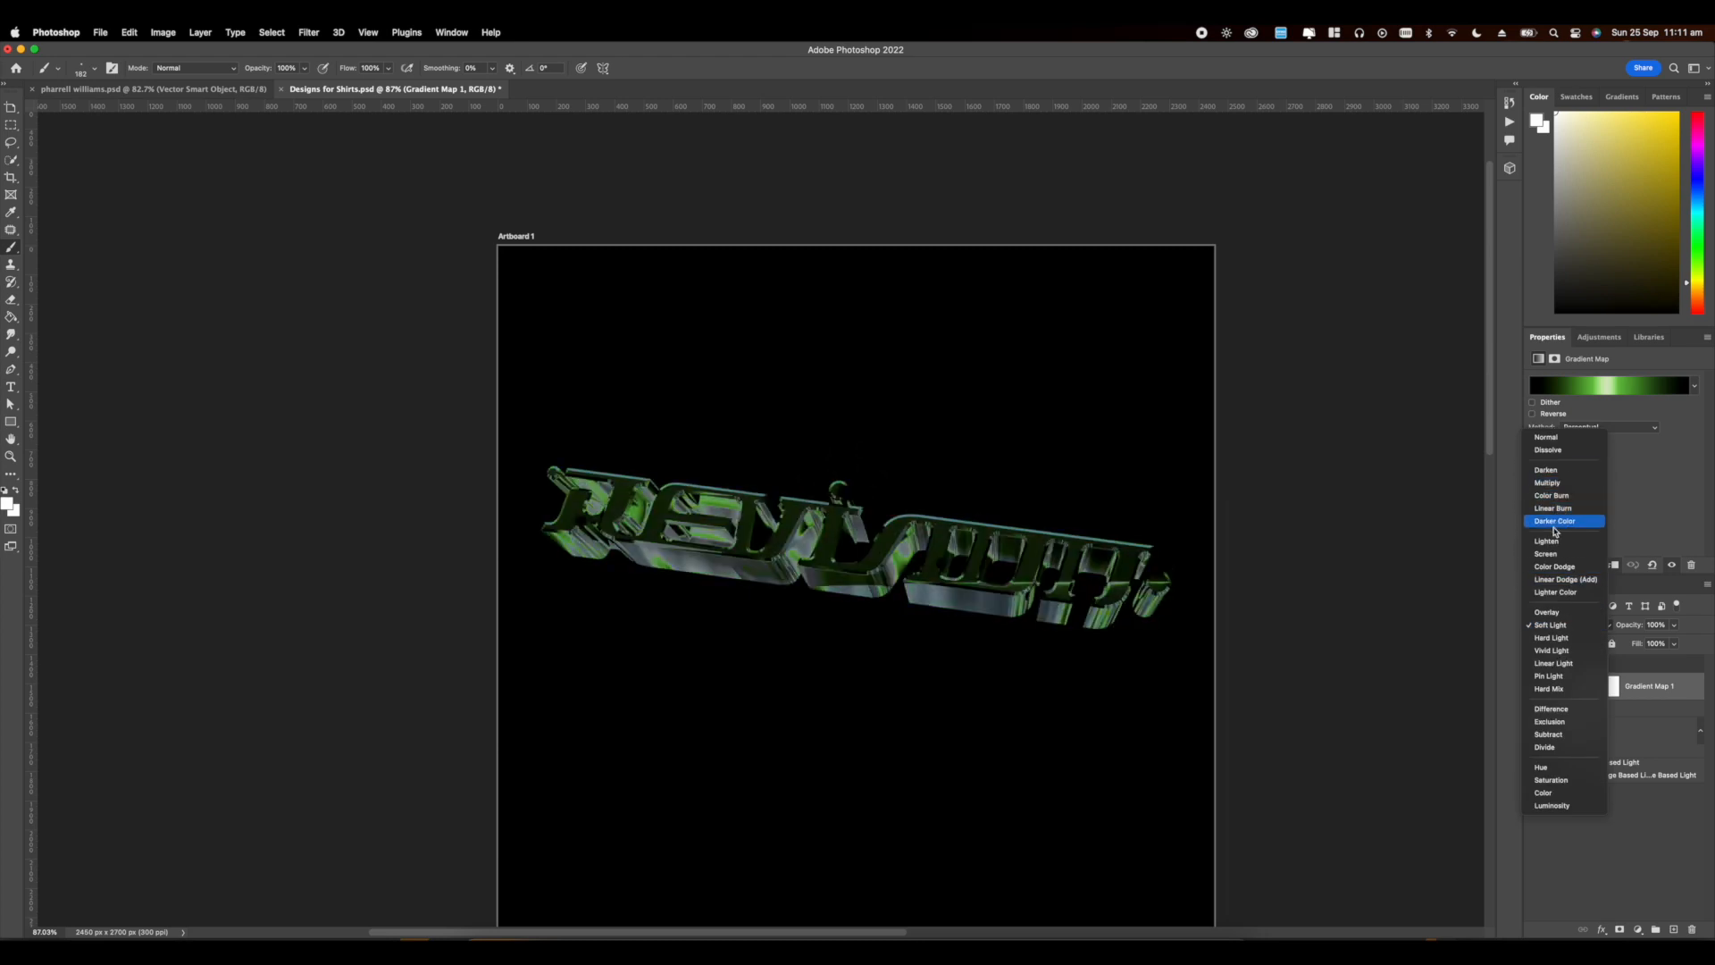
left_click(1546, 437)
left_click(1694, 386)
scroll(1597, 451, "up", 3)
scroll(1599, 433, "up", 3)
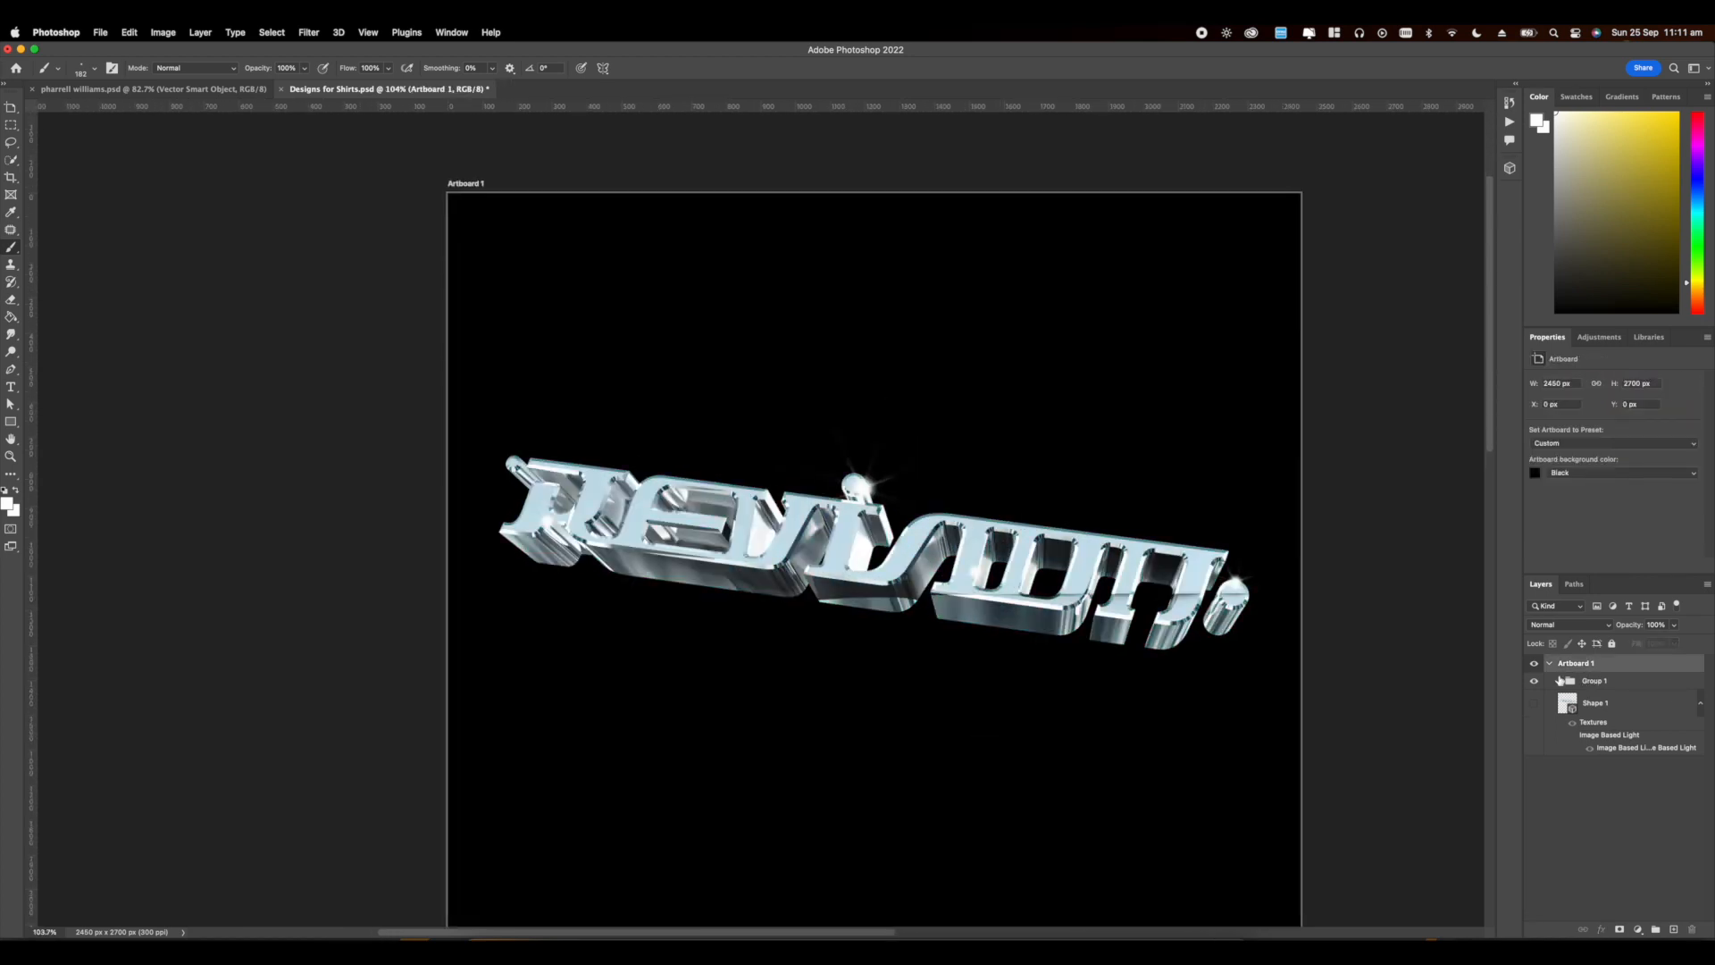
Step: Adjust the shadow point of the Curves 1 layer to deepen the dark tones of the chrome lettering
left_click_drag(1631, 543, 1628, 539)
key("super+minus")
key("super+minus")
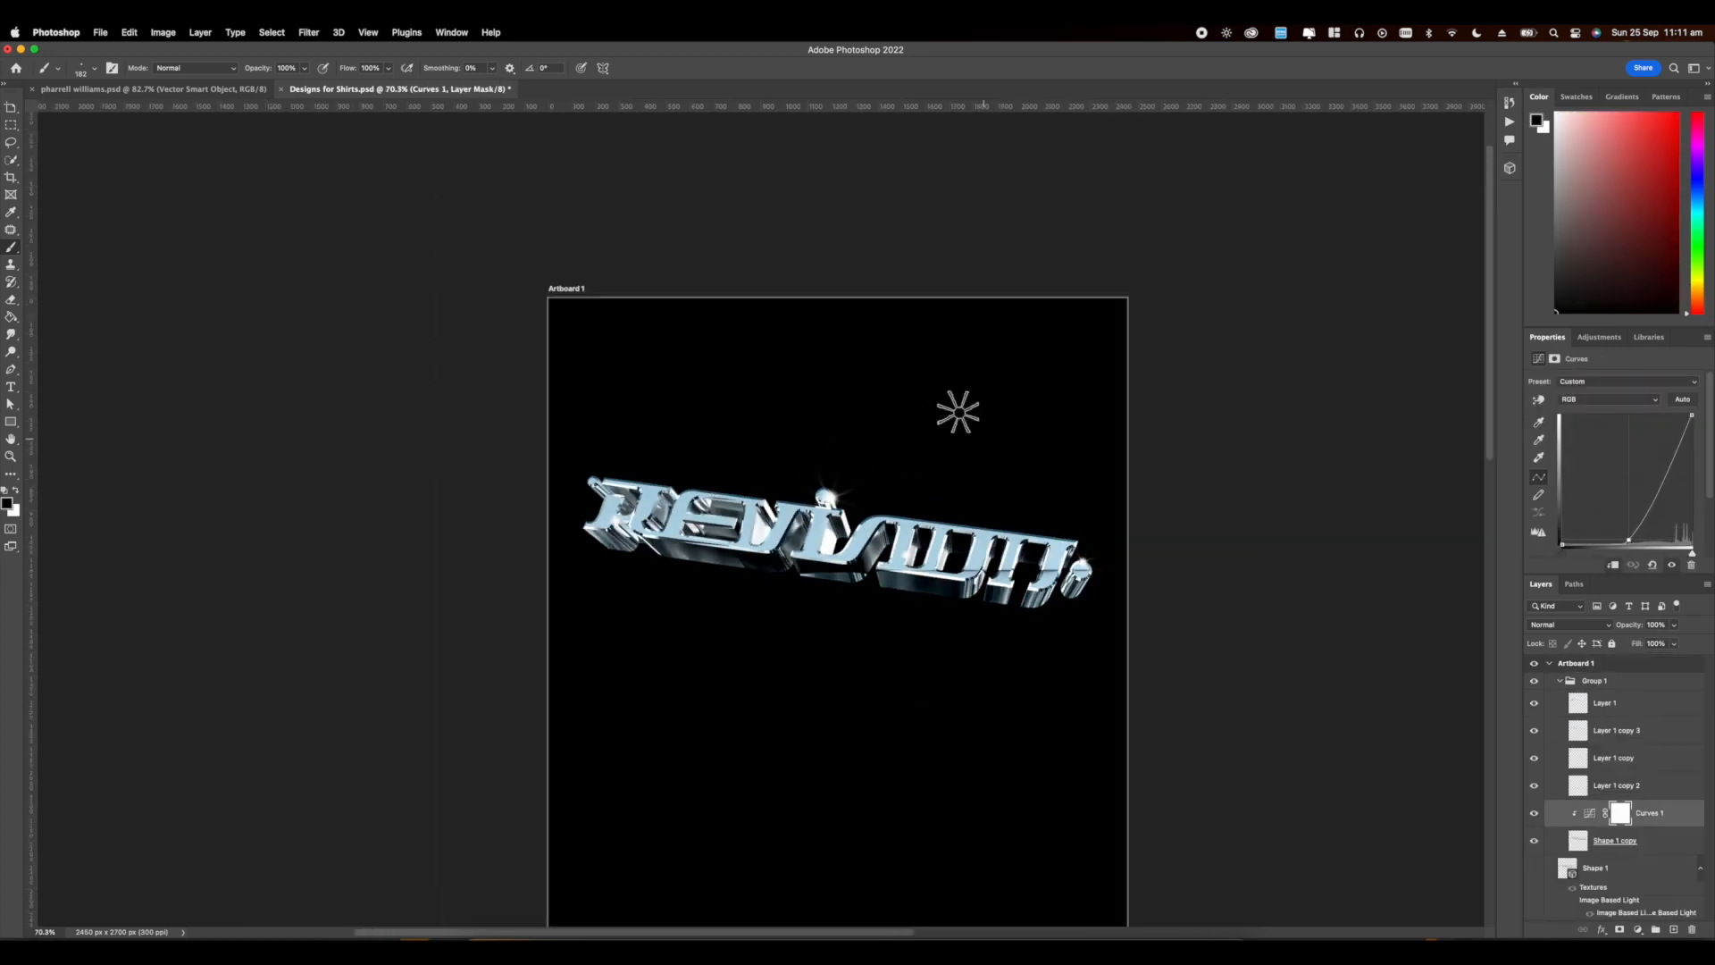
scroll(768, 558, "up", 10)
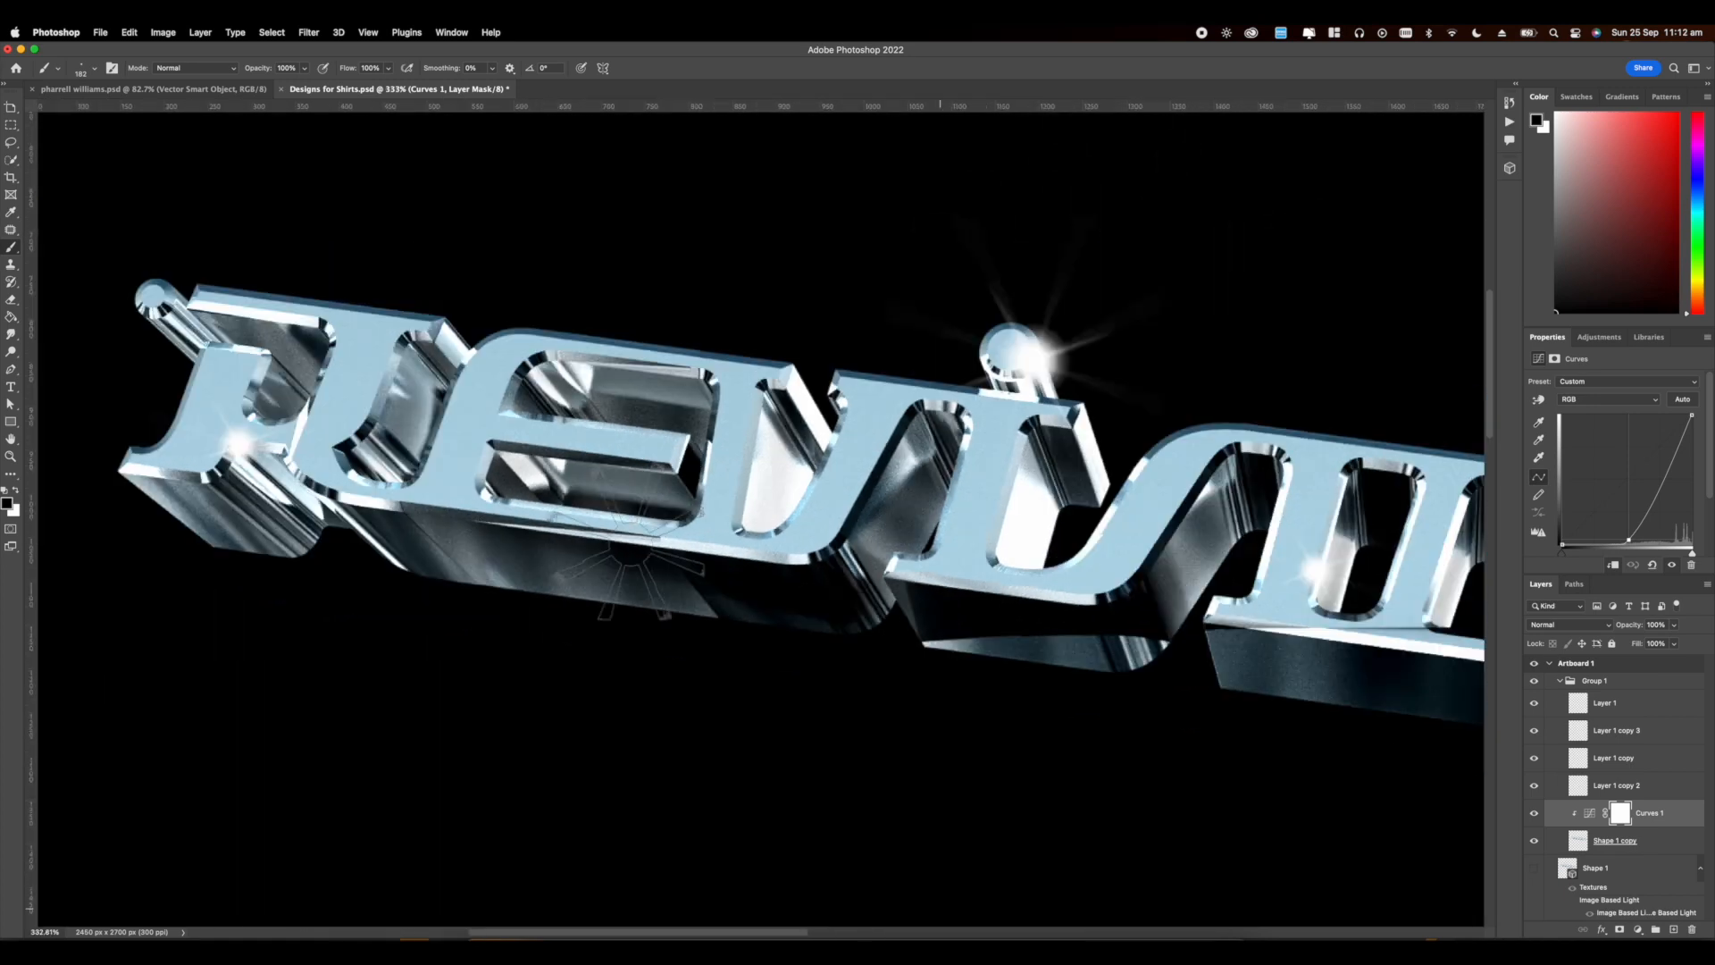
scroll(804, 541, "down", 3)
Step: Try a new Gradient Map clipped to Group 1 with several different gradient presets
left_click(1560, 681)
left_click(1638, 930)
left_click(1638, 886)
right_click(1631, 686)
left_click(1506, 564)
left_click(1694, 386)
left_click(1558, 446)
left_click(1579, 447)
scroll(1596, 468, "down", 2)
left_click(1597, 474)
left_click(1598, 476)
left_click(1601, 411)
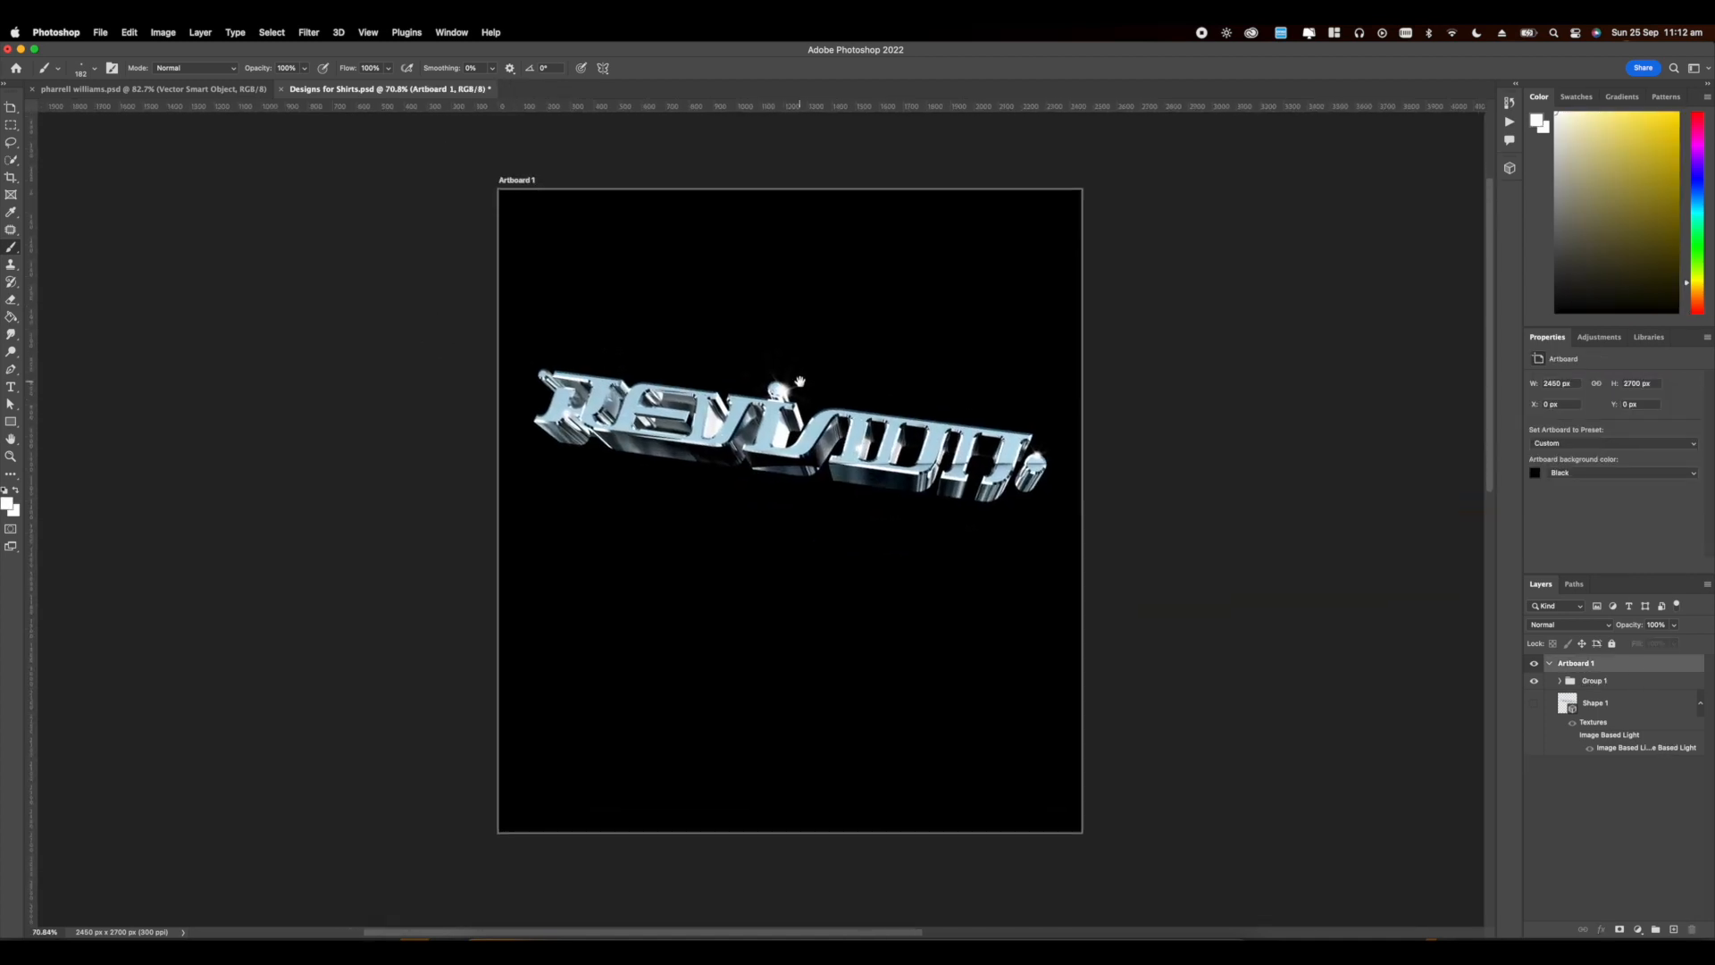
Step: Move the chrome REVISION group lower, toward the vertical middle of Artboard 1
left_click(1578, 682)
key("super+t")
left_click_drag(811, 456, 812, 542)
key("Return")
left_click_drag(764, 534, 867, 521)
scroll(868, 522, "down", 5)
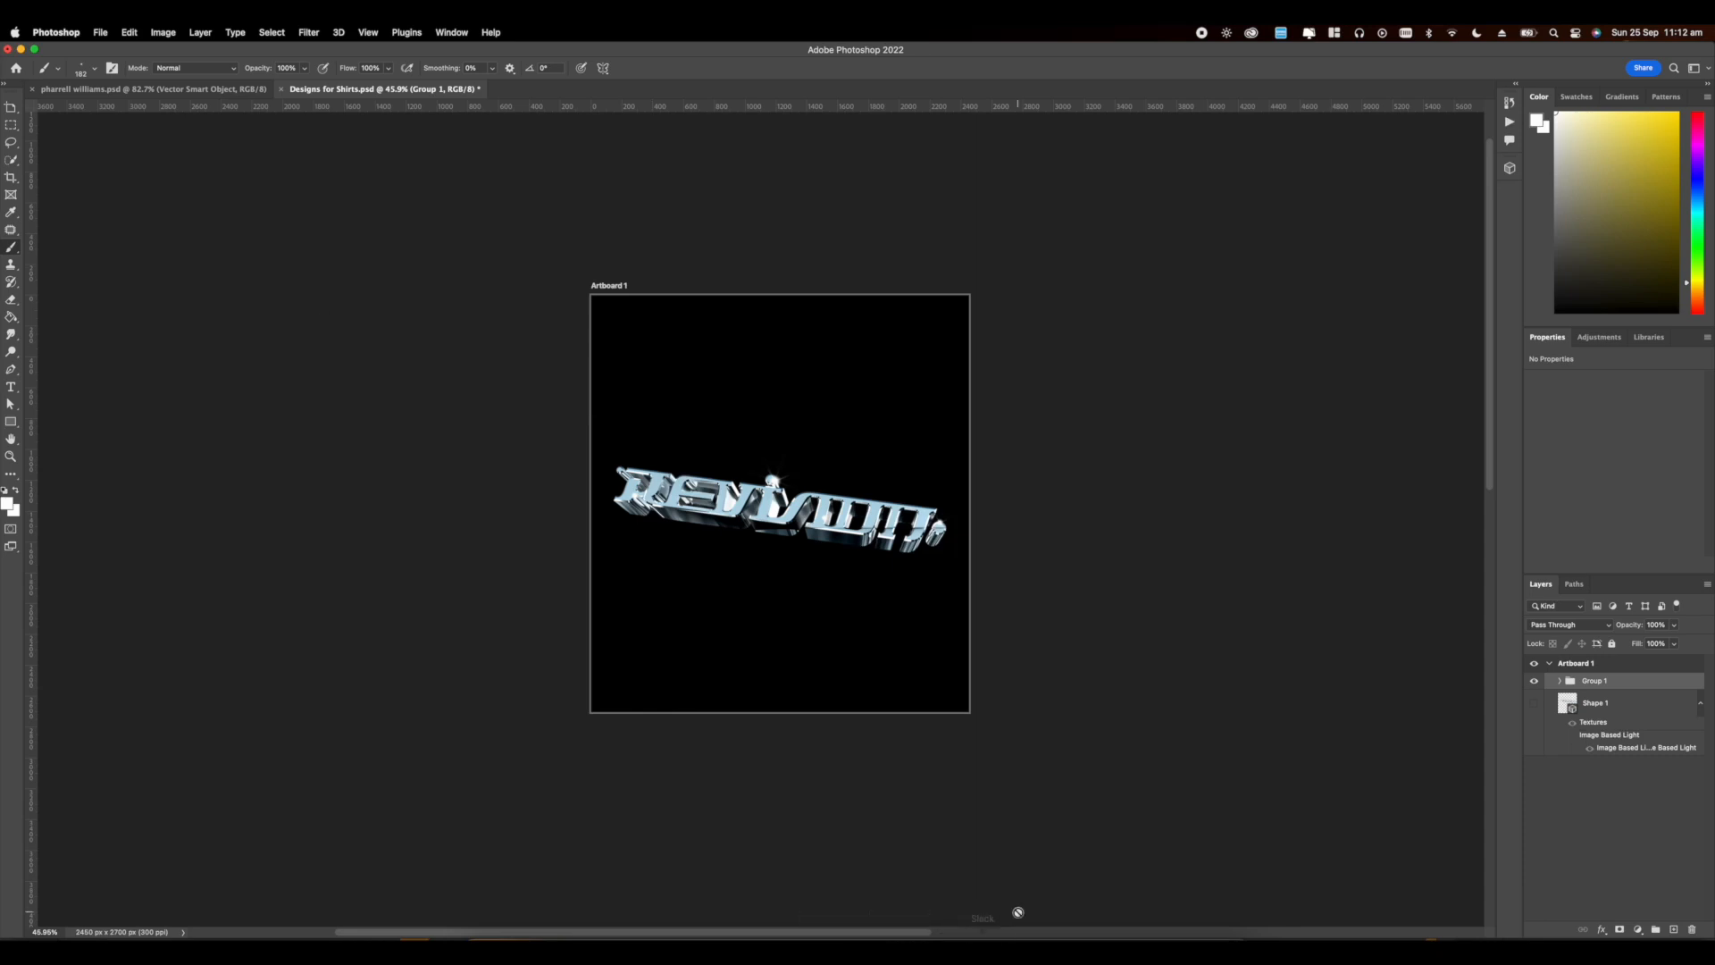
scroll(685, 524, "up", 5)
scroll(685, 525, "down", 5)
scroll(685, 524, "up", 5)
Step: Switch to designs.ai in Illustrator and move the first letters of the blackletter Revision word together so they overlap
left_click(857, 951)
left_click(98, 32)
left_click(116, 49)
left_click(452, 87)
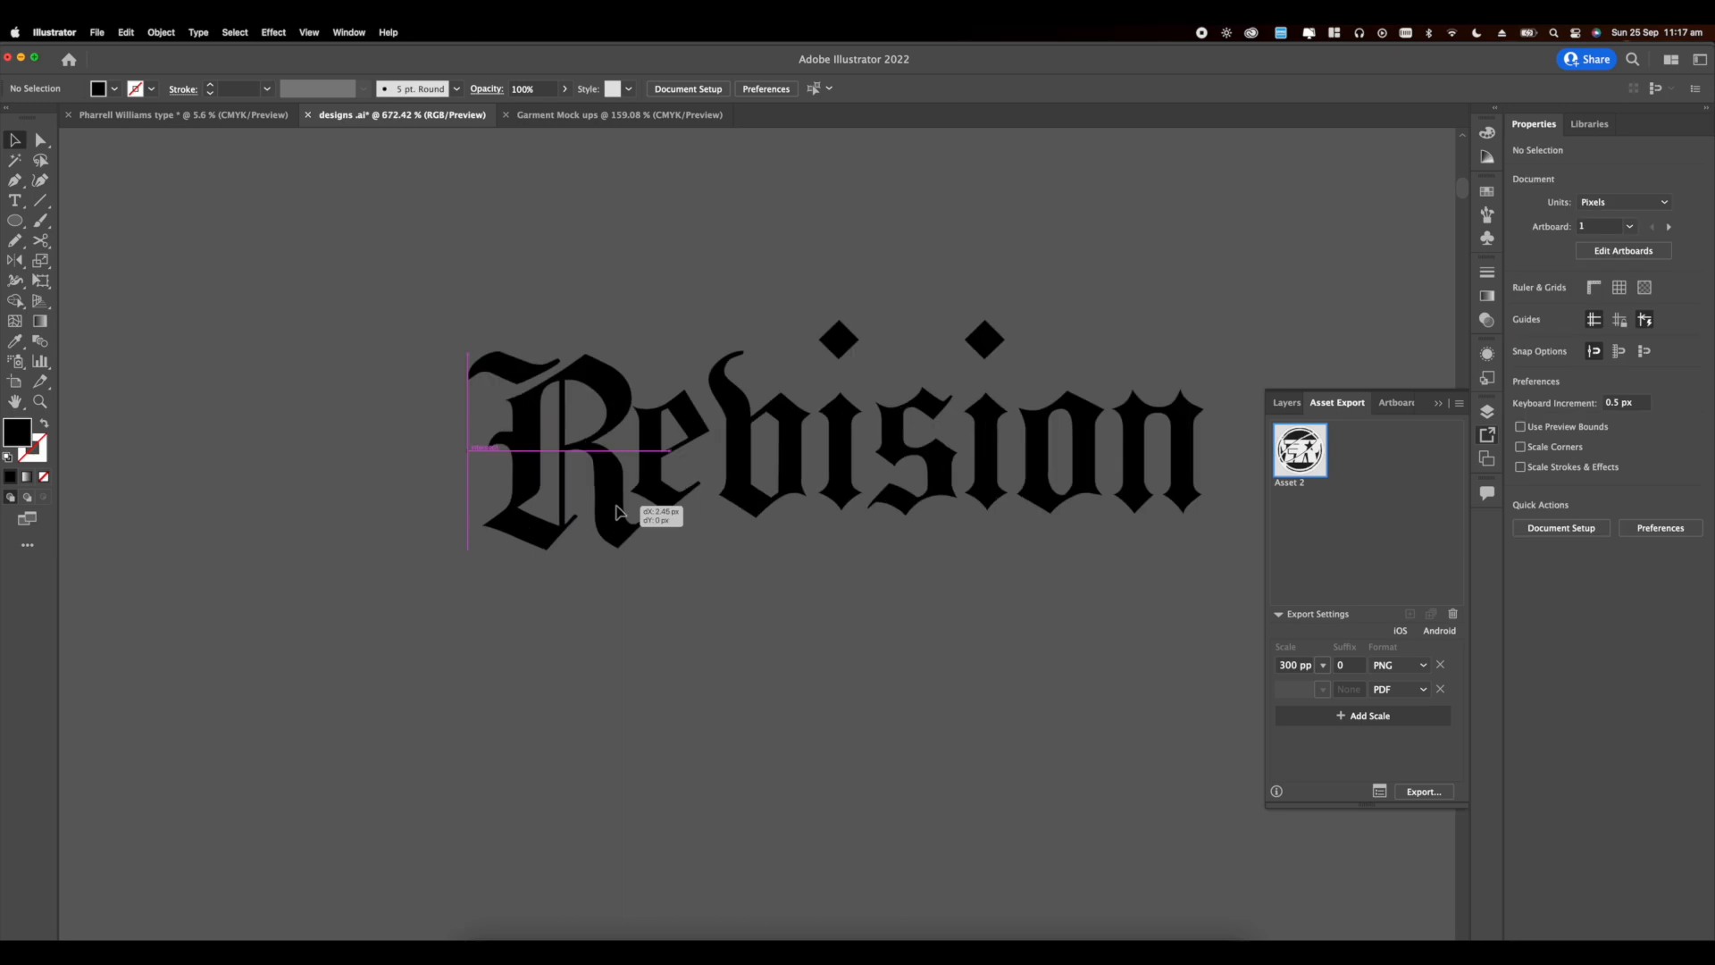
left_click_drag(616, 512, 632, 498)
left_click_drag(768, 464, 725, 468)
left_click(715, 465, "shift")
left_click(749, 586)
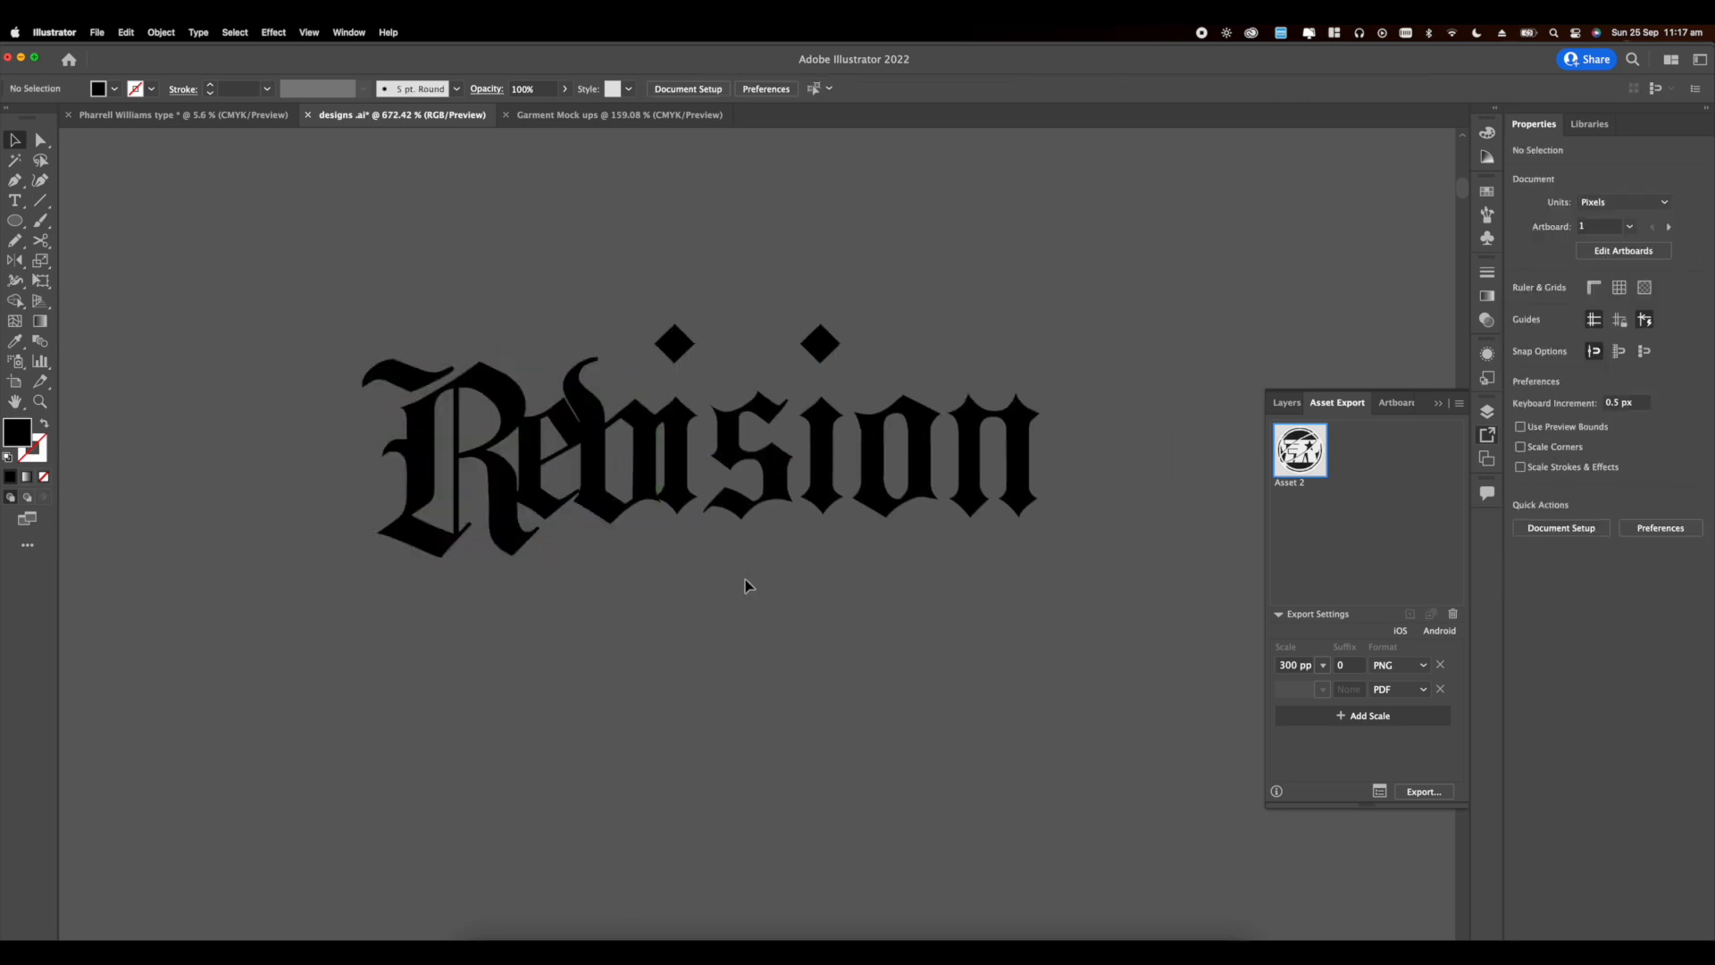
Step: Close up the spacing of the remaining blackletter Revision letters so that the s joins its neighbors
left_click_drag(660, 573, 667, 571)
left_click_drag(654, 502, 767, 473)
left_click(743, 482, "shift")
left_click_drag(491, 307, 815, 558)
left_click_drag(811, 491, 983, 490)
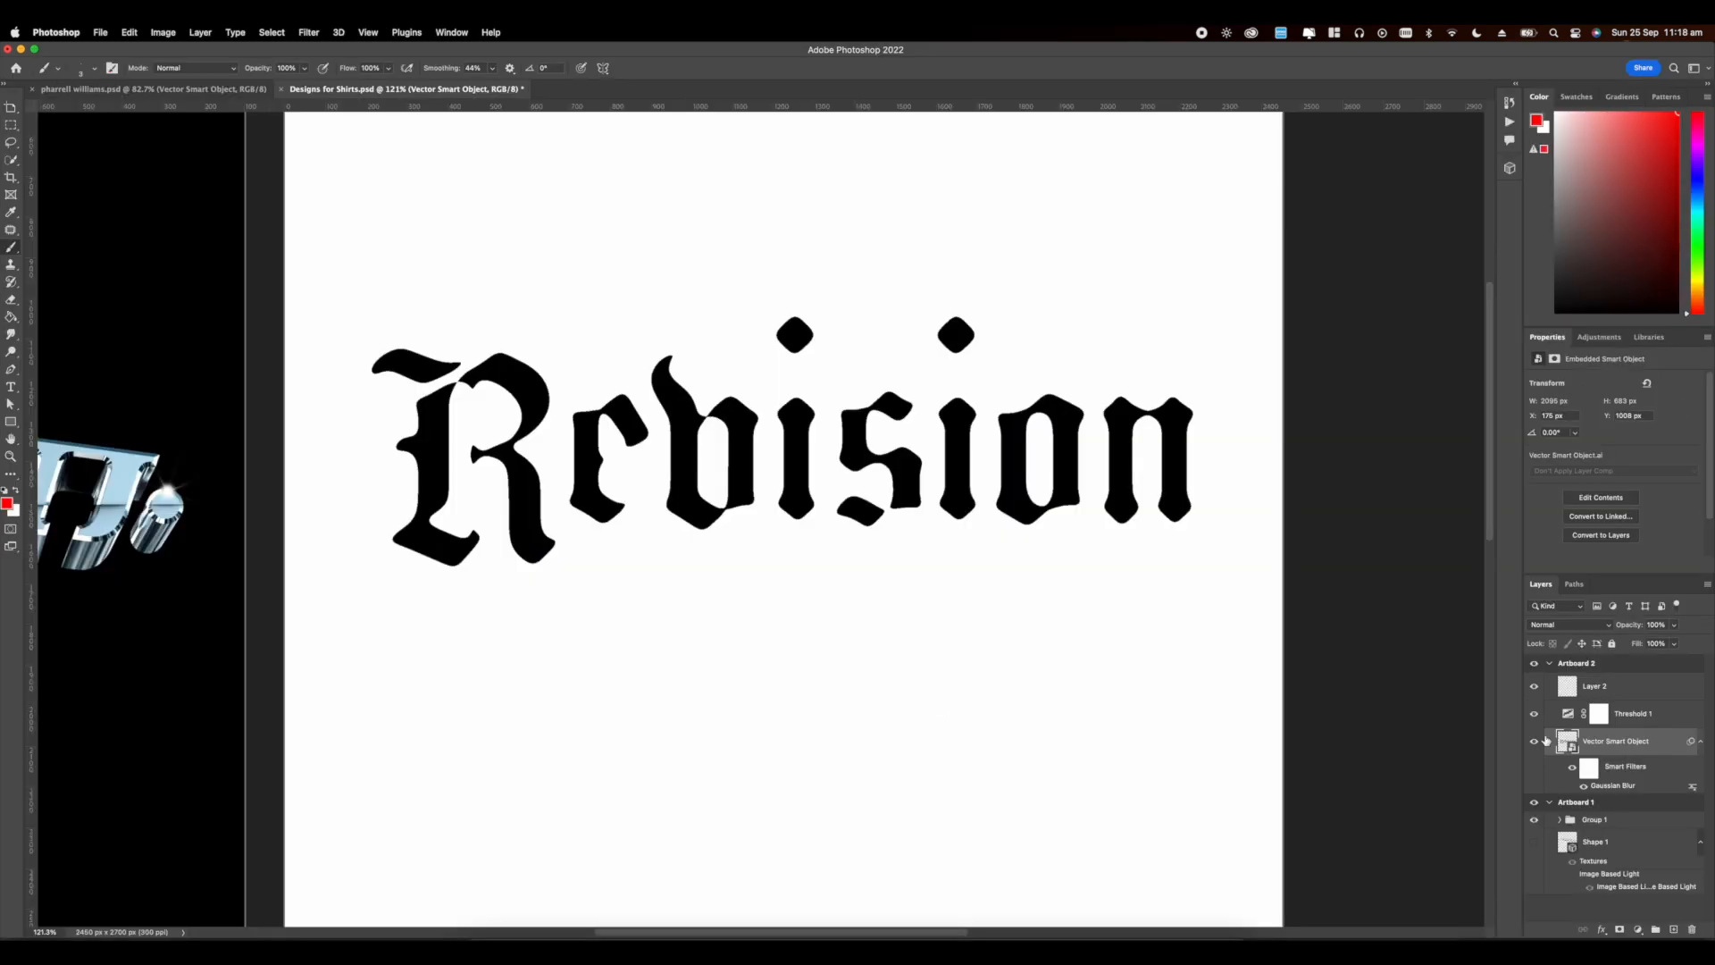
Step: Hide the spaced Revision lettering on Artboard 2 in Photoshop and paste the overlapping version as a smart object, scaled to fit
left_click(1535, 740)
key("super+v")
left_click(544, 265)
left_click_drag(784, 486, 740, 178)
left_click_drag(1185, 412, 1168, 505)
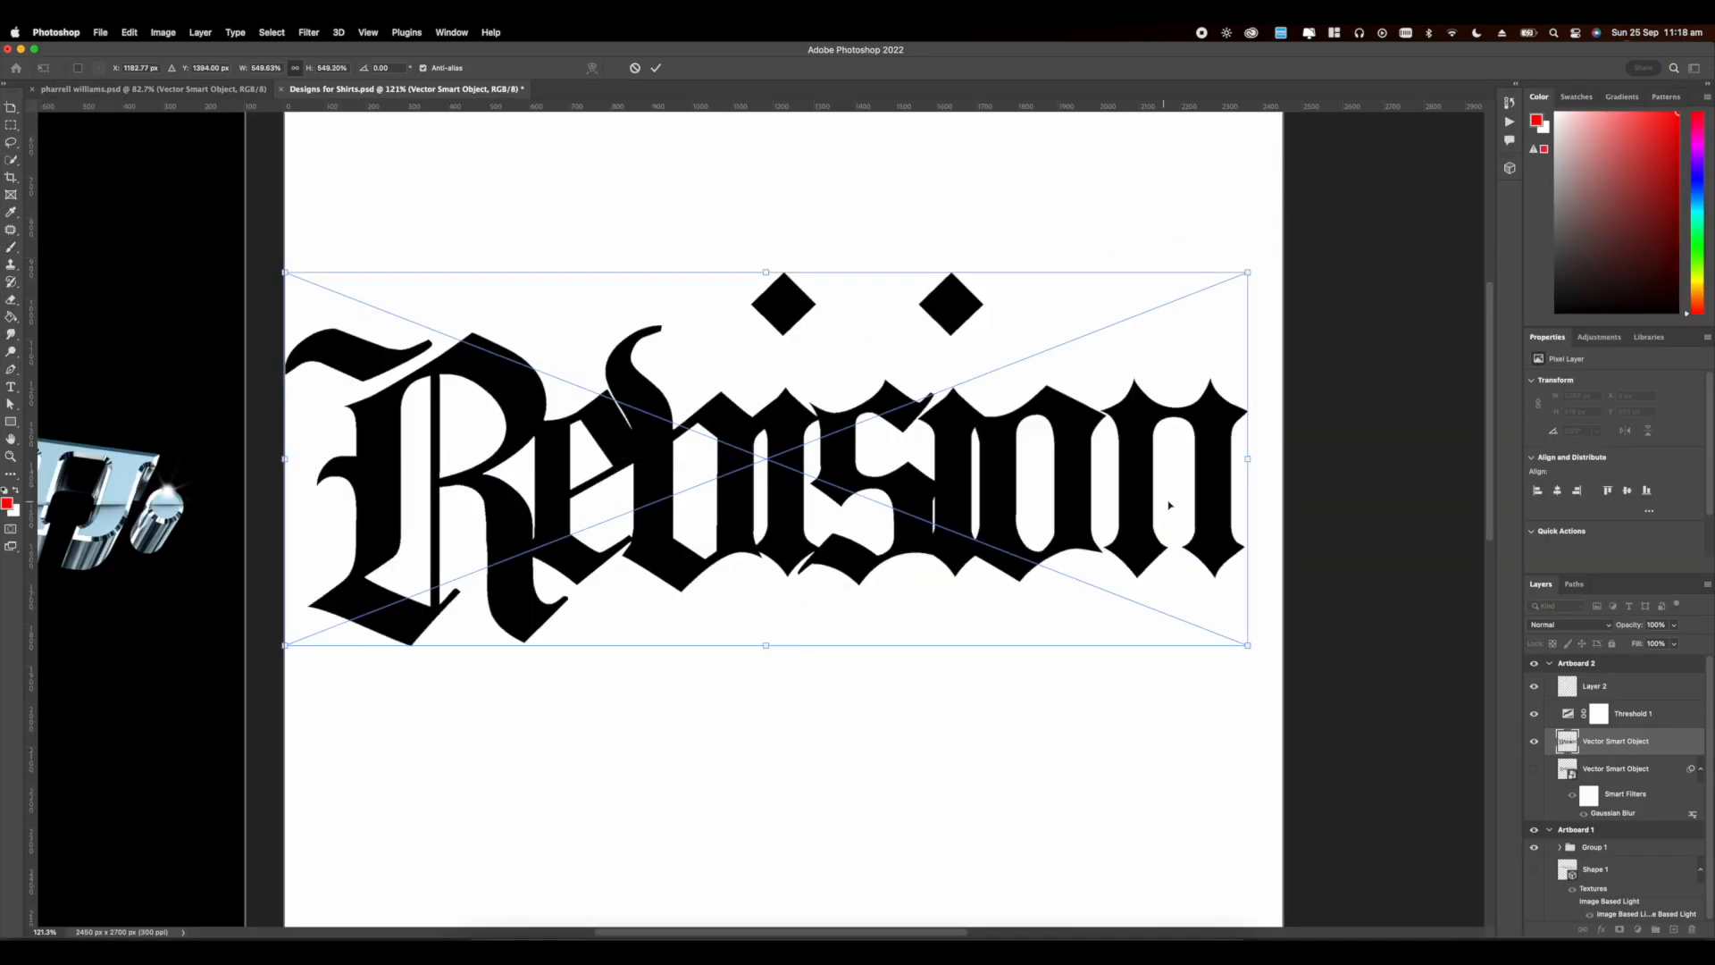
left_click_drag(1248, 458, 1128, 458)
left_click_drag(889, 531, 945, 551)
key("Return")
Step: Apply a Gaussian Blur to the pasted Revision smart object, fine-tuning the radius to round its corners under the Threshold layer
left_click(308, 32)
left_click(572, 238)
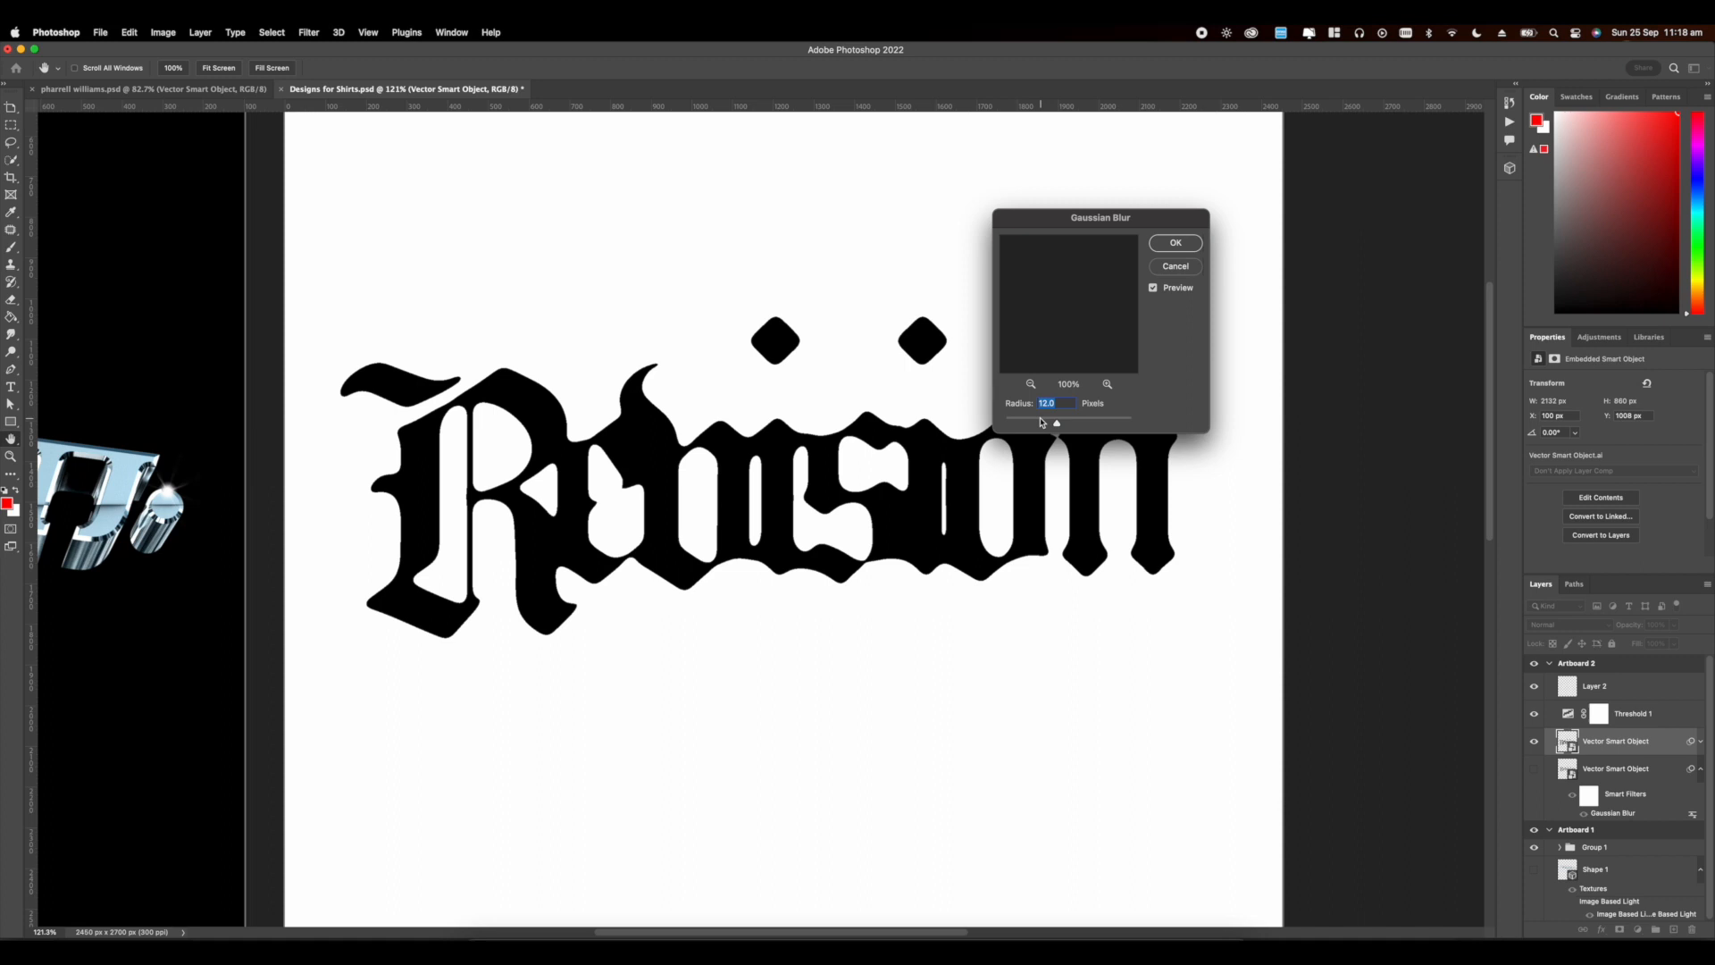
left_click_drag(1064, 424, 1053, 425)
left_click(1173, 244)
scroll(768, 509, "down", 5)
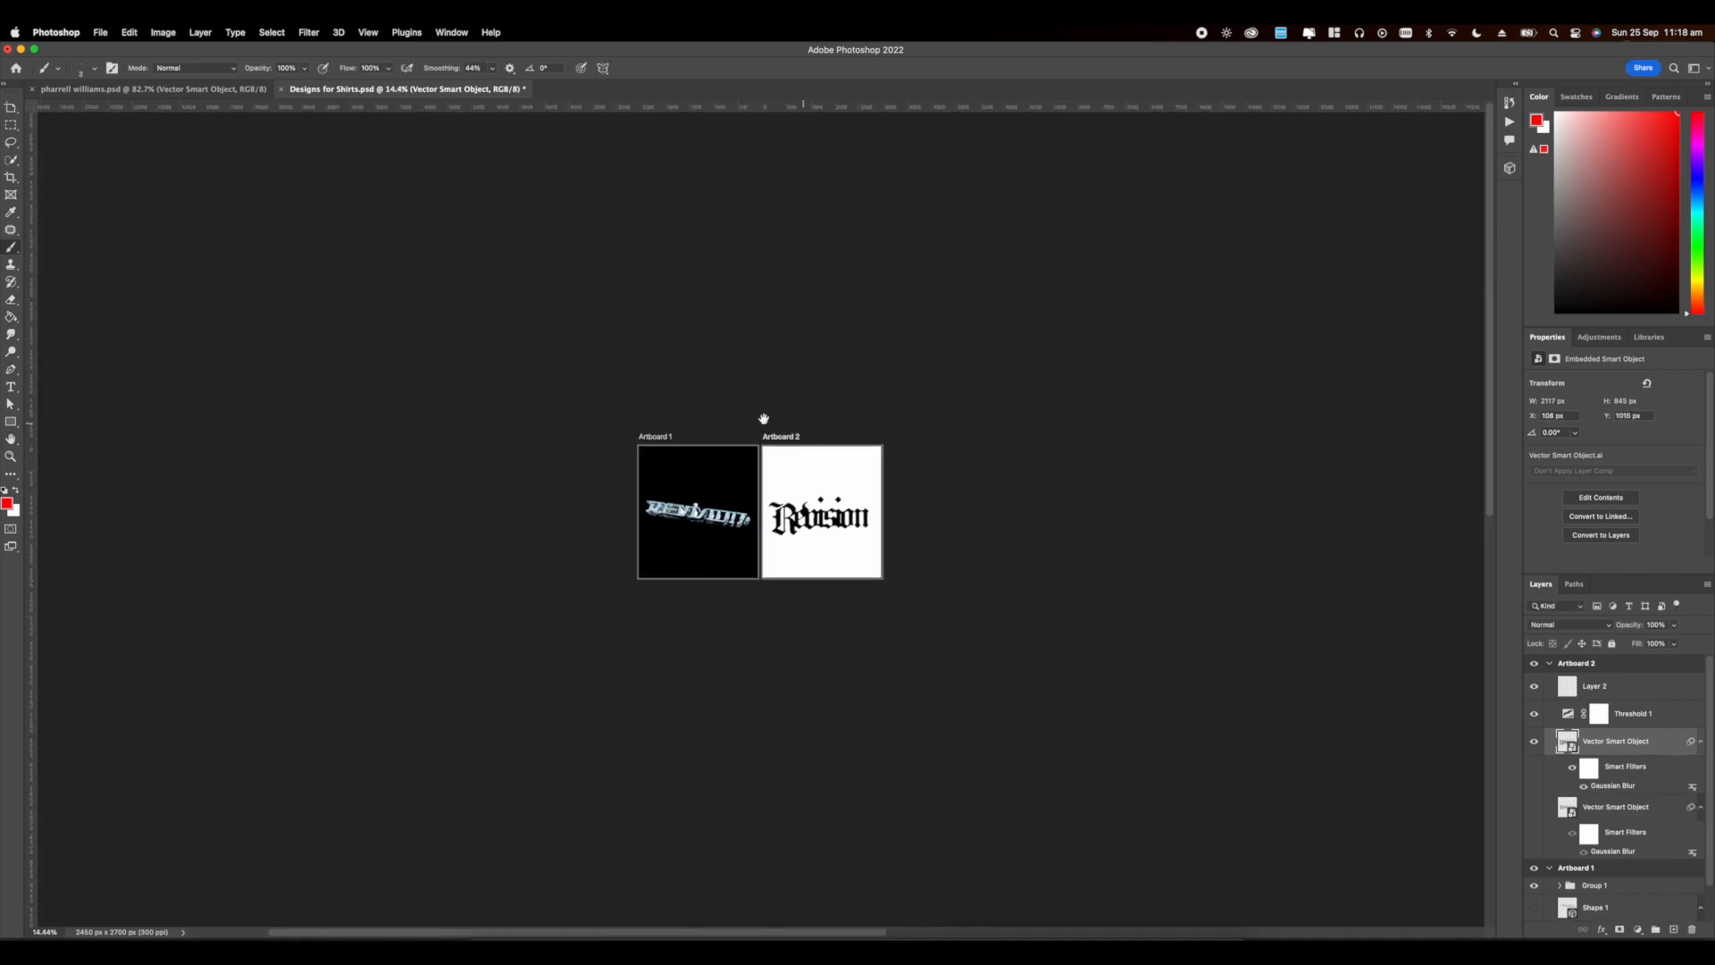
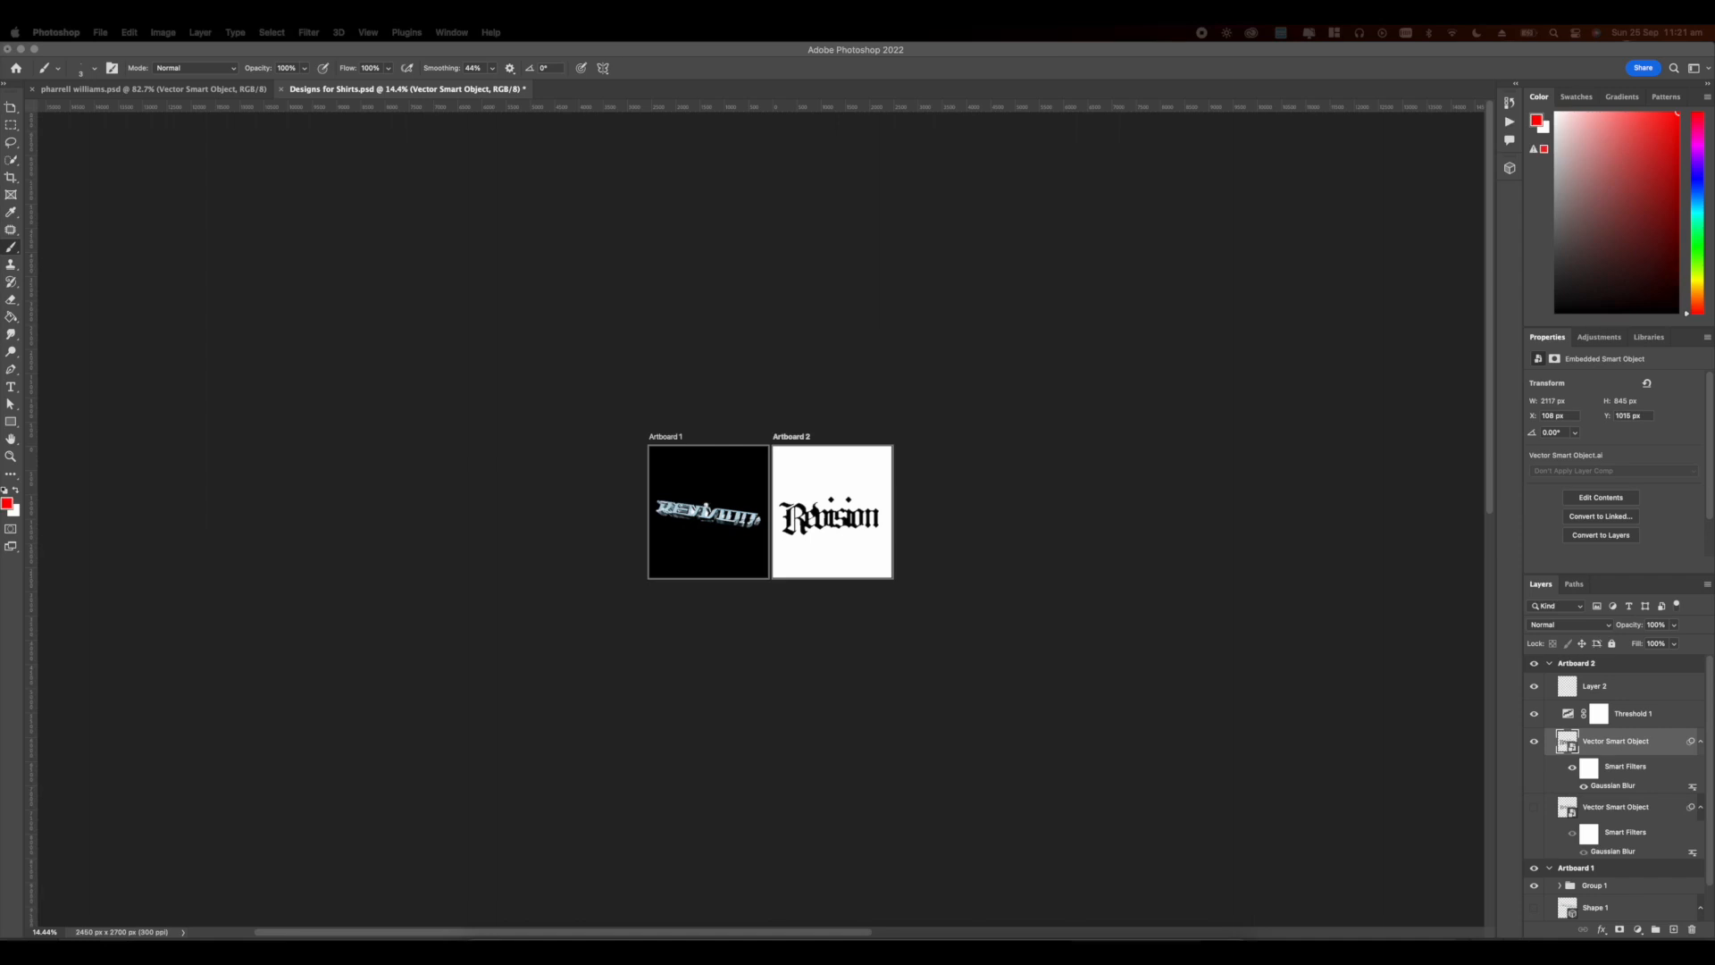
Step: Add an empty layer between Threshold 1 and the overlapping Revision smart object, adjust the brush size and test a stroke
left_click(1302, 673)
scroll(761, 516, "up", 10)
scroll(761, 516, "right", 5)
left_click(1673, 929)
scroll(755, 514, "up", 10)
right_click(883, 476)
left_click_drag(960, 509, 1008, 500)
left_click(851, 474)
right_click(919, 468)
left_click(903, 464)
key("super+z")
scroll(1000, 465, "right", 2)
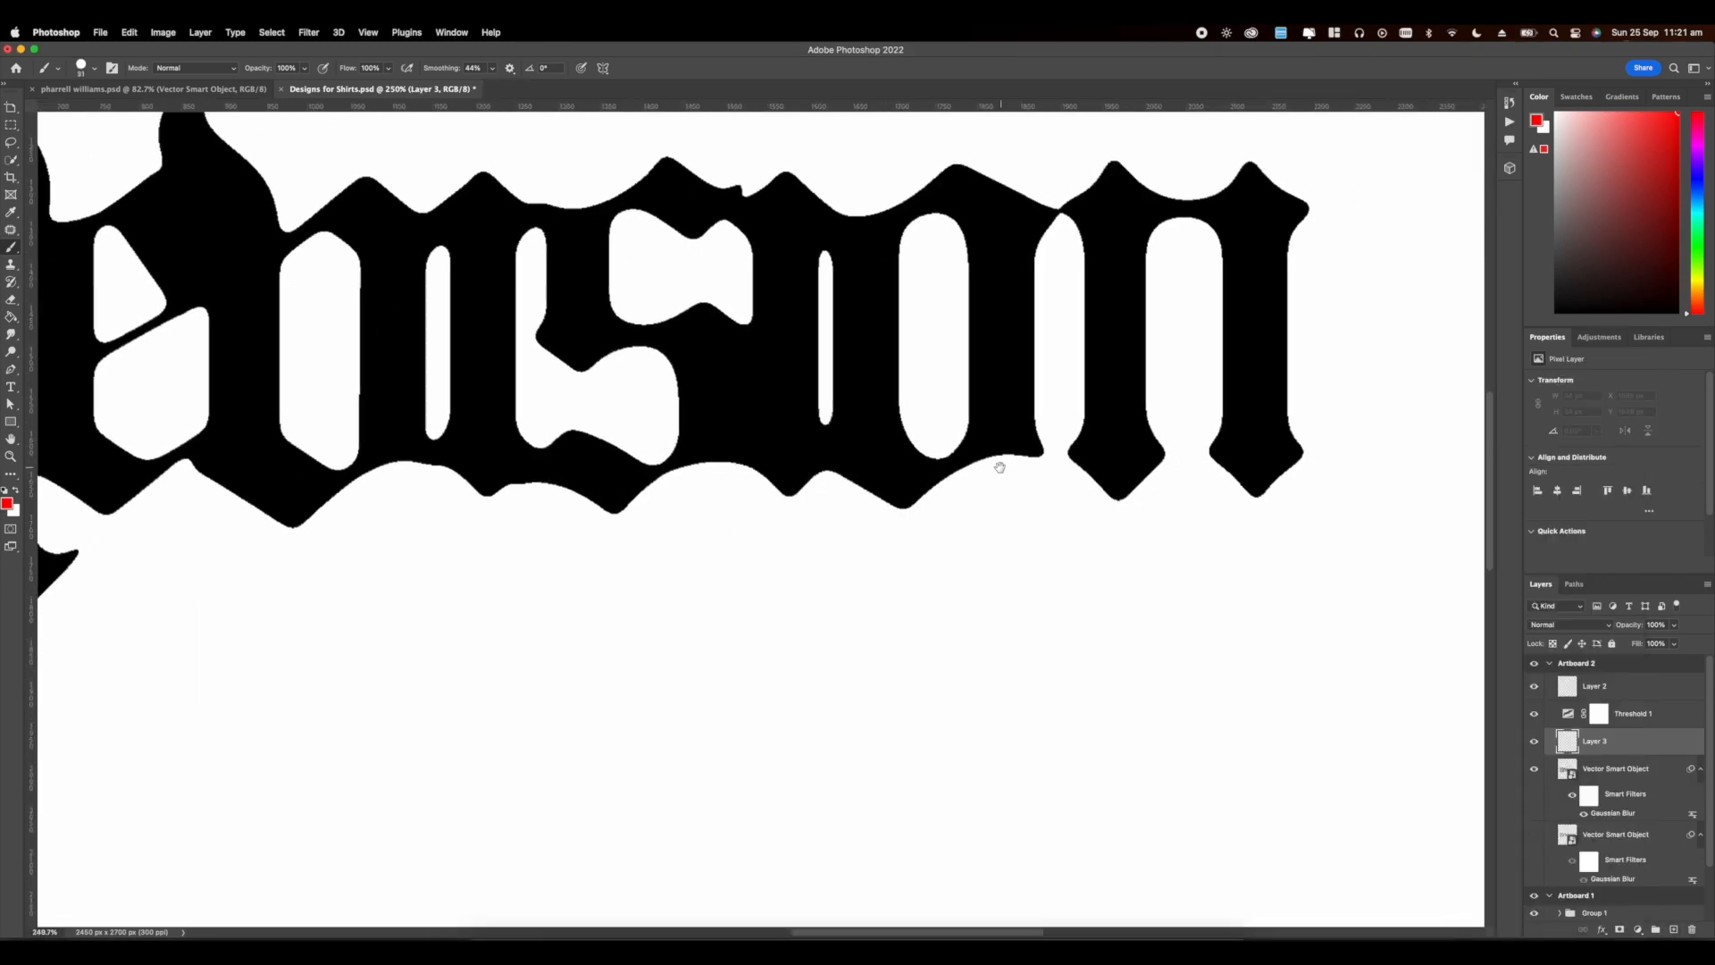
Step: Set the brush smoothing to 100% and begin painting a curved tail onto the R's lower-left foot
scroll(893, 447, "left", 10)
scroll(894, 446, "up", 3)
left_click(491, 67)
left_click_drag(489, 87, 532, 86)
mouse_move(625, 356)
left_mouse_down()
mouse_move(613, 347)
mouse_move(612, 424)
left_mouse_up()
left_click_drag(628, 359, 757, 236)
left_click_drag(780, 418, 747, 211)
Step: Thicken and fill the R's downward tail, blending it into the foot with brush strokes
mouse_move(537, 577)
left_mouse_down()
mouse_move(459, 787)
mouse_move(655, 595)
mouse_move(554, 612)
mouse_move(626, 617)
left_mouse_up()
key("g")
left_click(564, 610)
key("super+z")
key("b")
mouse_move(626, 616)
left_mouse_down()
mouse_move(460, 690)
mouse_move(585, 640)
left_mouse_up()
left_click_drag(600, 659, 672, 568)
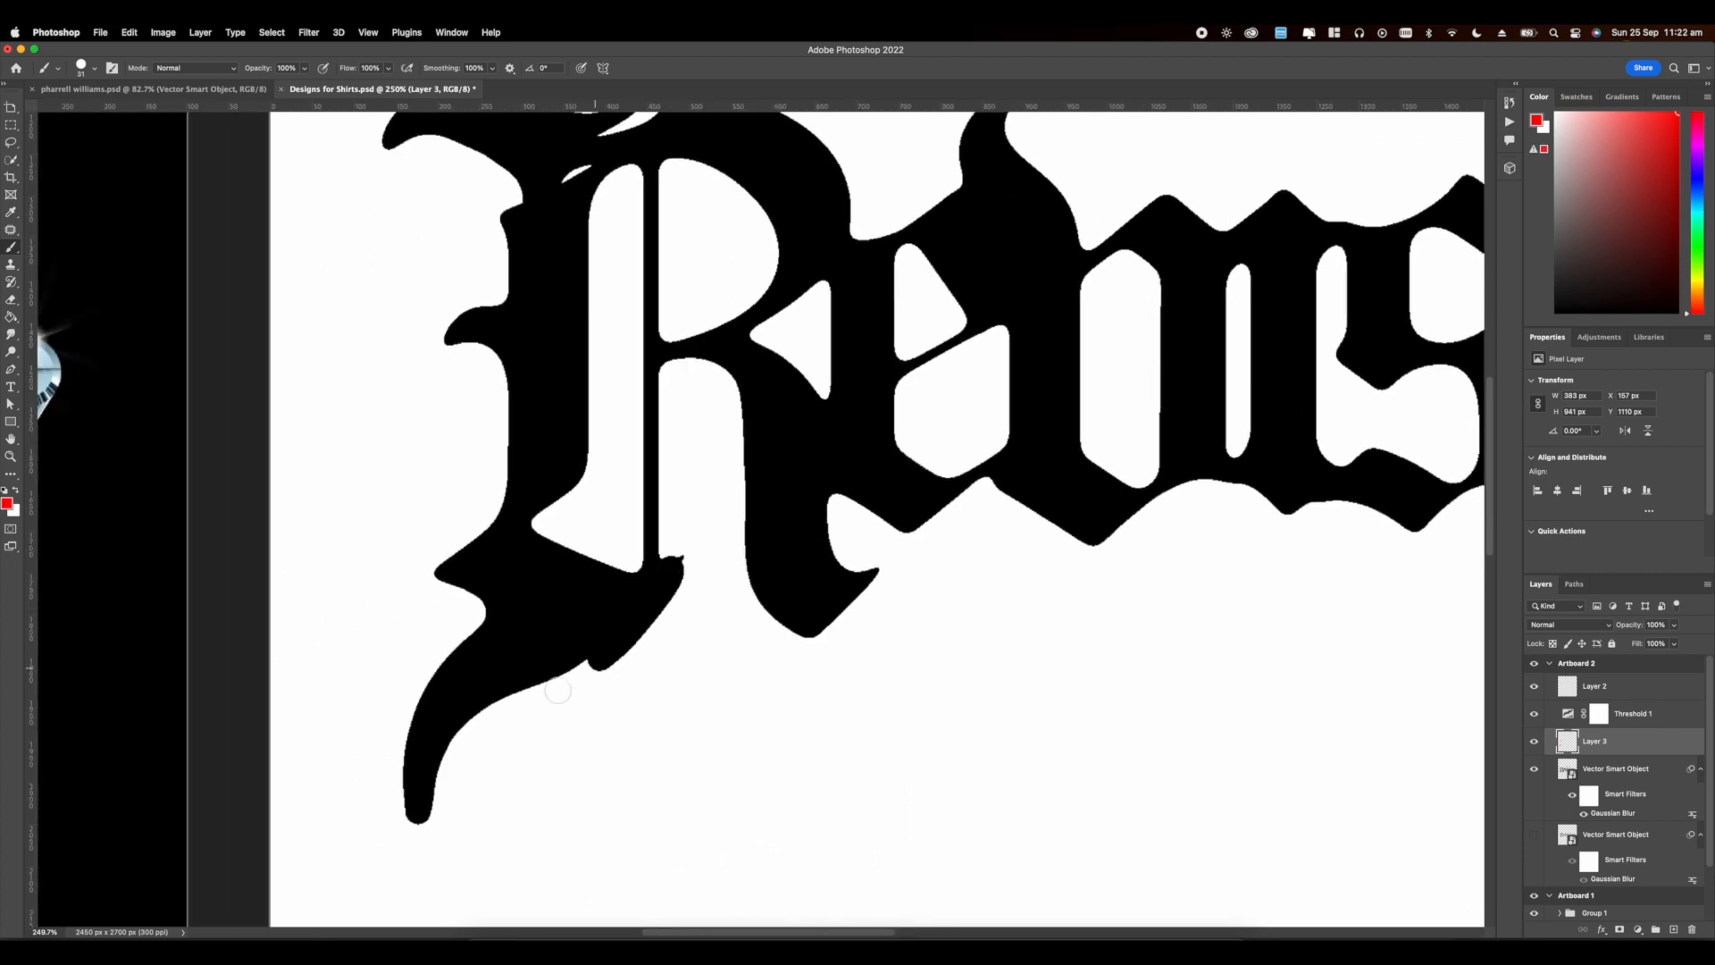
Step: Undo the rough strokes on the R's foot and repaint it with a smaller brush as a smooth curve with an upturned tip
key("super+z")
right_click(731, 512)
left_click_drag(815, 514, 821, 514)
left_click(683, 553)
left_click_drag(855, 706, 798, 704)
key("super+z")
right_click(723, 732)
left_click_drag(878, 518, 869, 518)
left_click(694, 595)
left_click_drag(655, 475, 798, 437)
left_click_drag(823, 520, 811, 551)
scroll(692, 629, "up", 2)
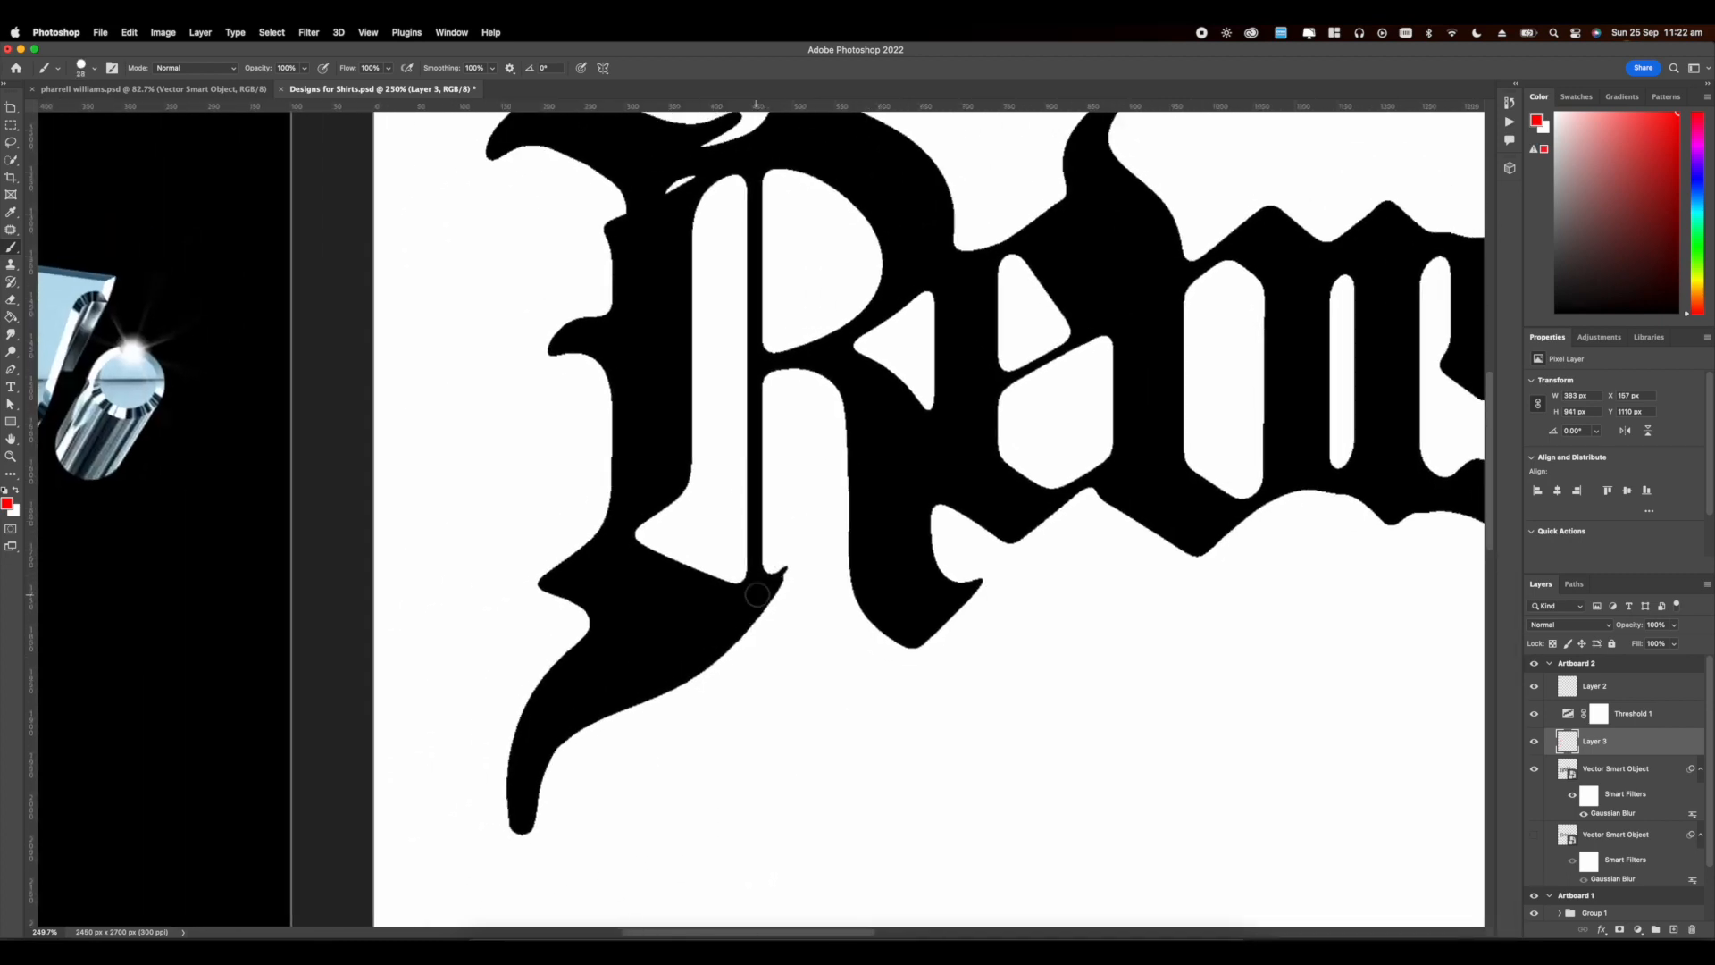
Step: Paint a wavy flourish from the R's right leg beneath the e and v, undoing and redrawing attempts
scroll(756, 561, "right", 8)
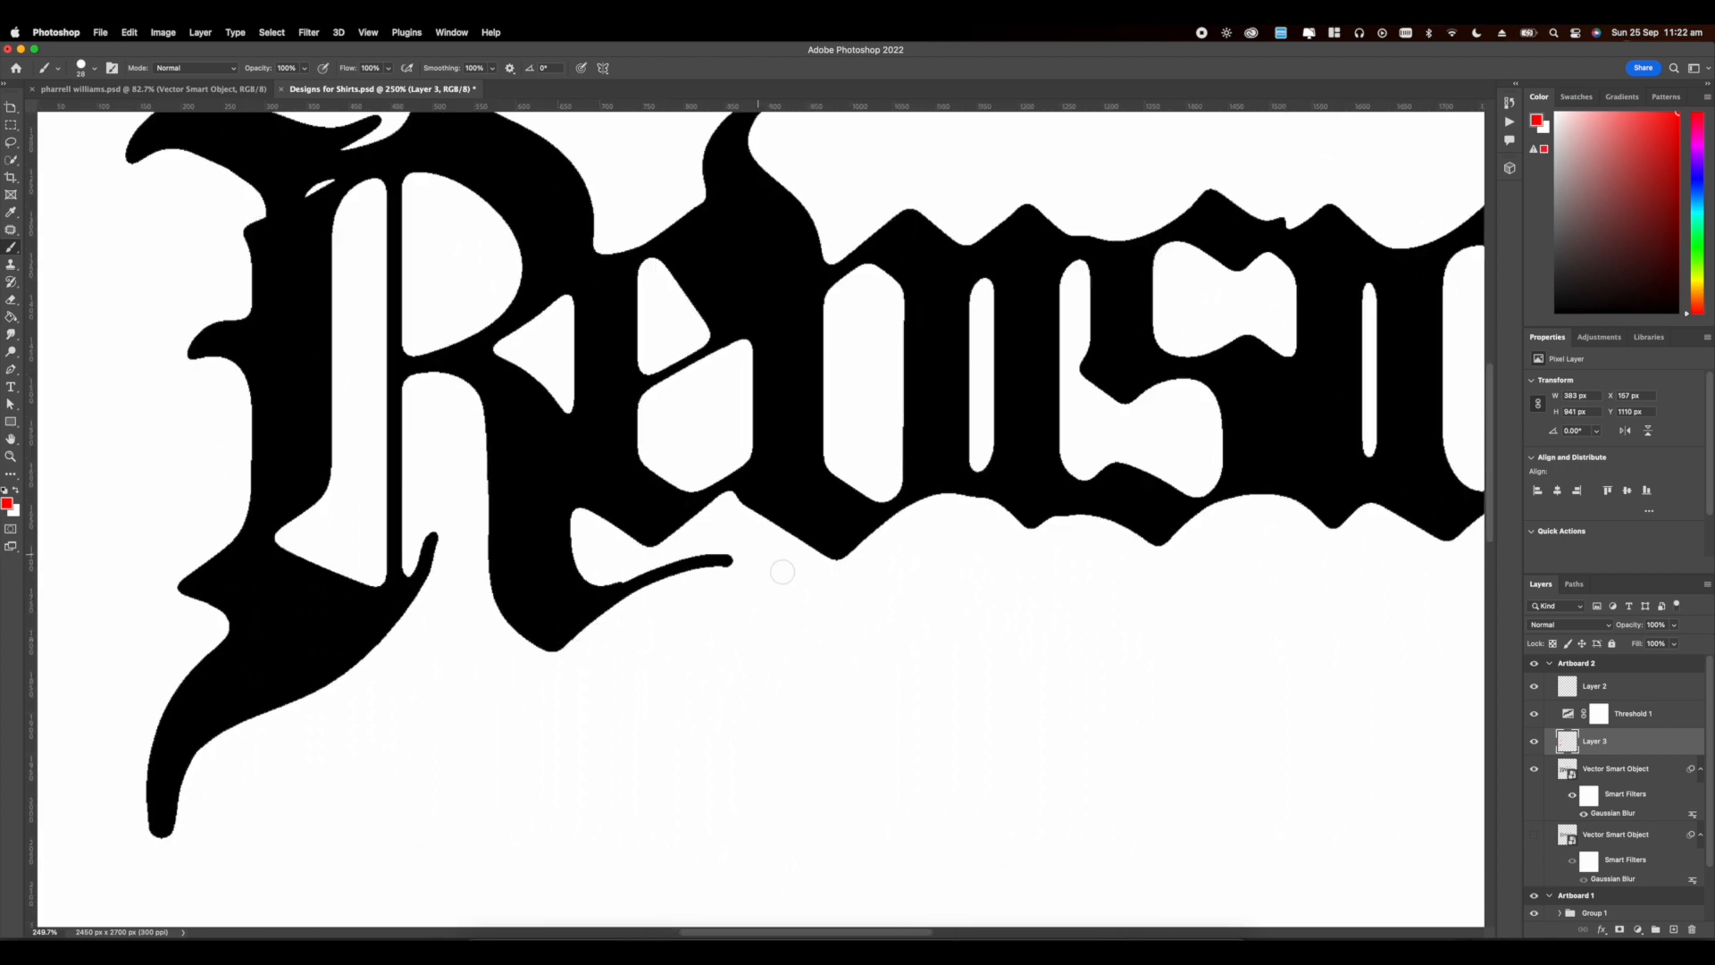
key("super+z")
left_click_drag(556, 643, 743, 579)
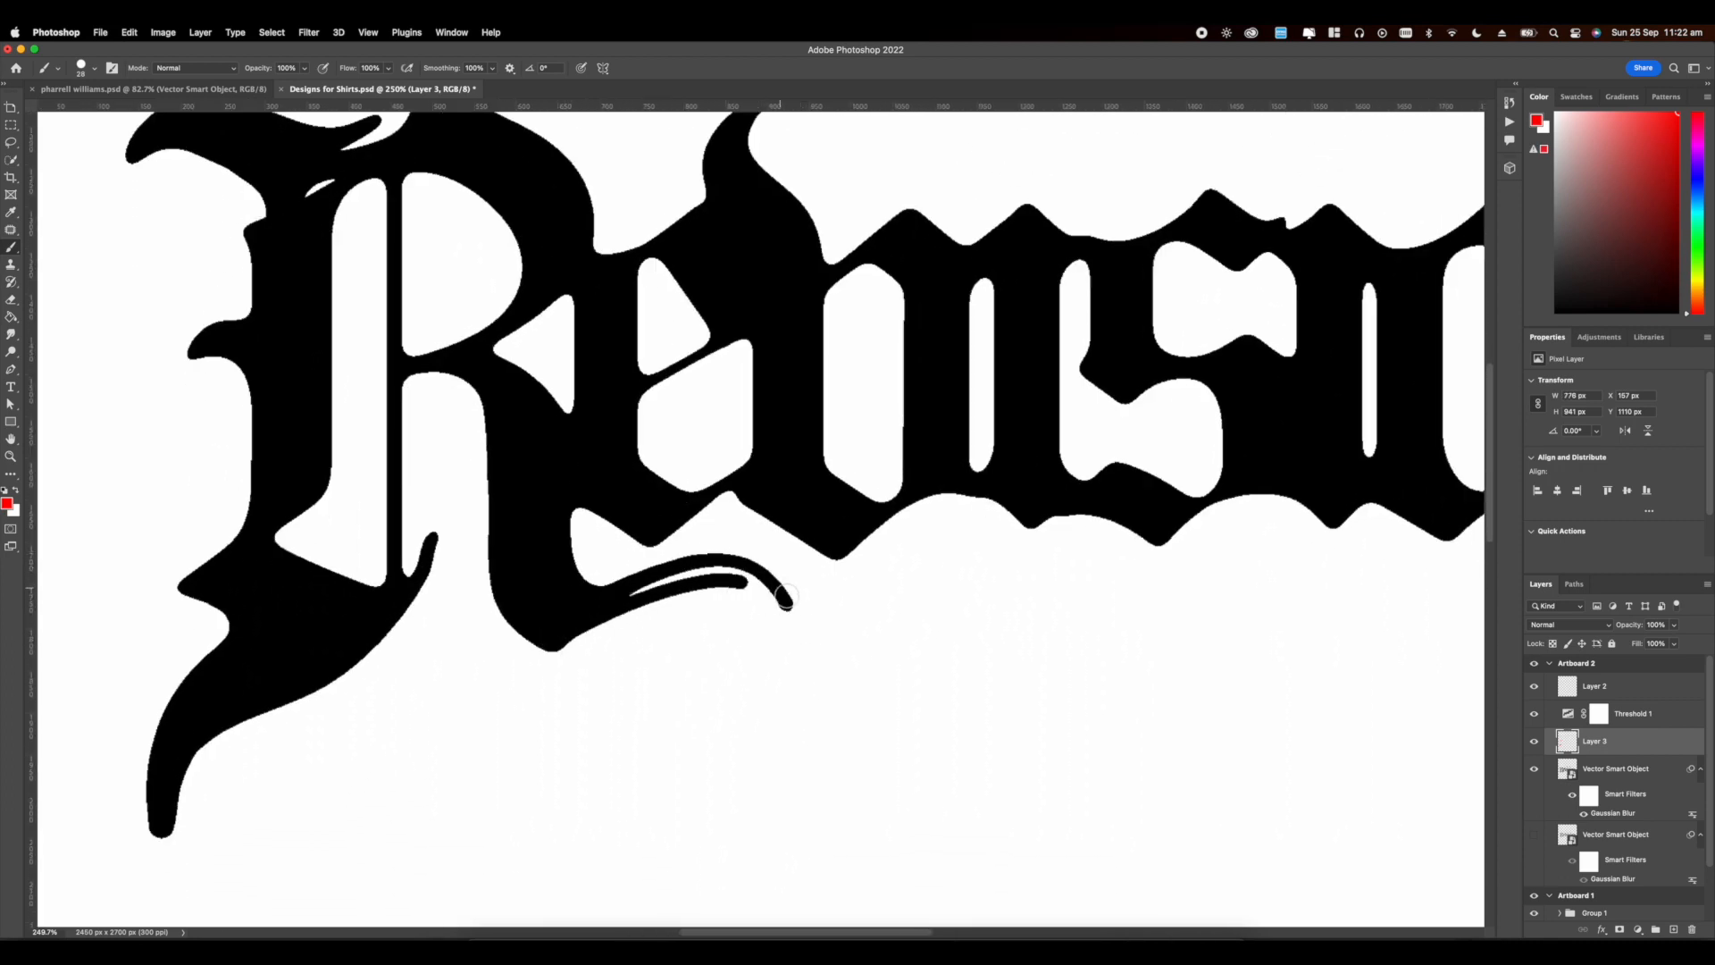
key("super+z")
scroll(744, 590, "right", 3)
scroll(743, 590, "up", 3)
left_click_drag(600, 700, 752, 714)
Step: Paint a white gap between the v and first i, and add slanted black strokes beneath the two diamond dots
scroll(772, 699, "up", 3)
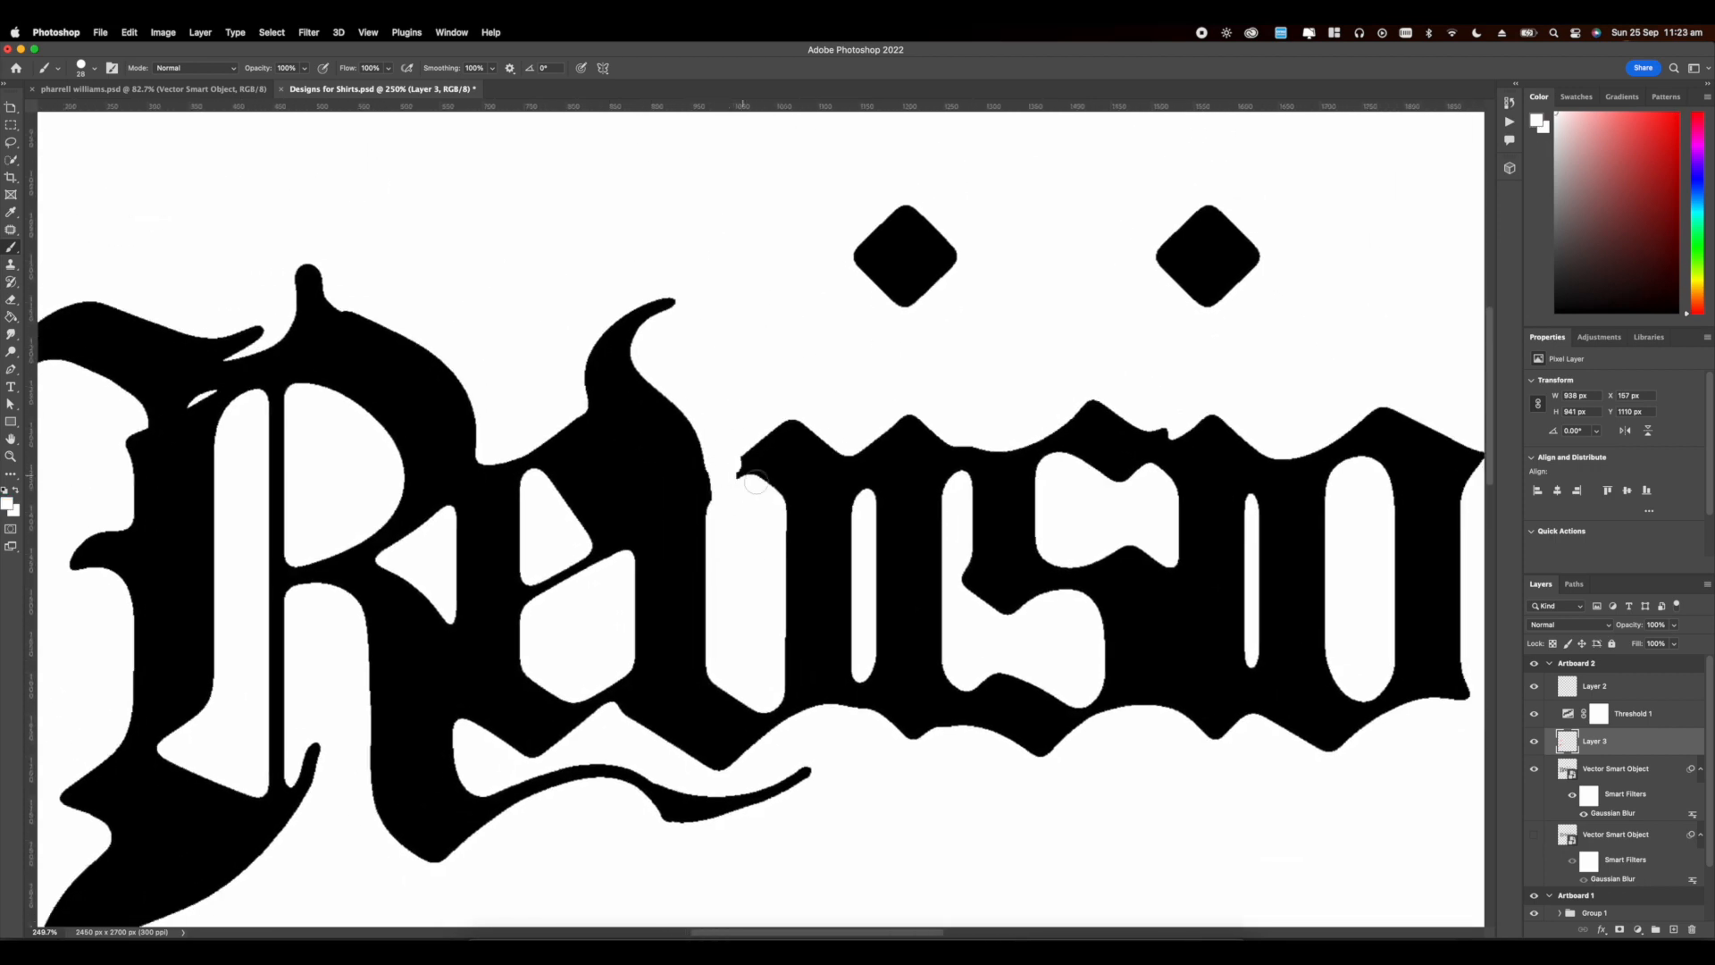
scroll(719, 473, "right", 5)
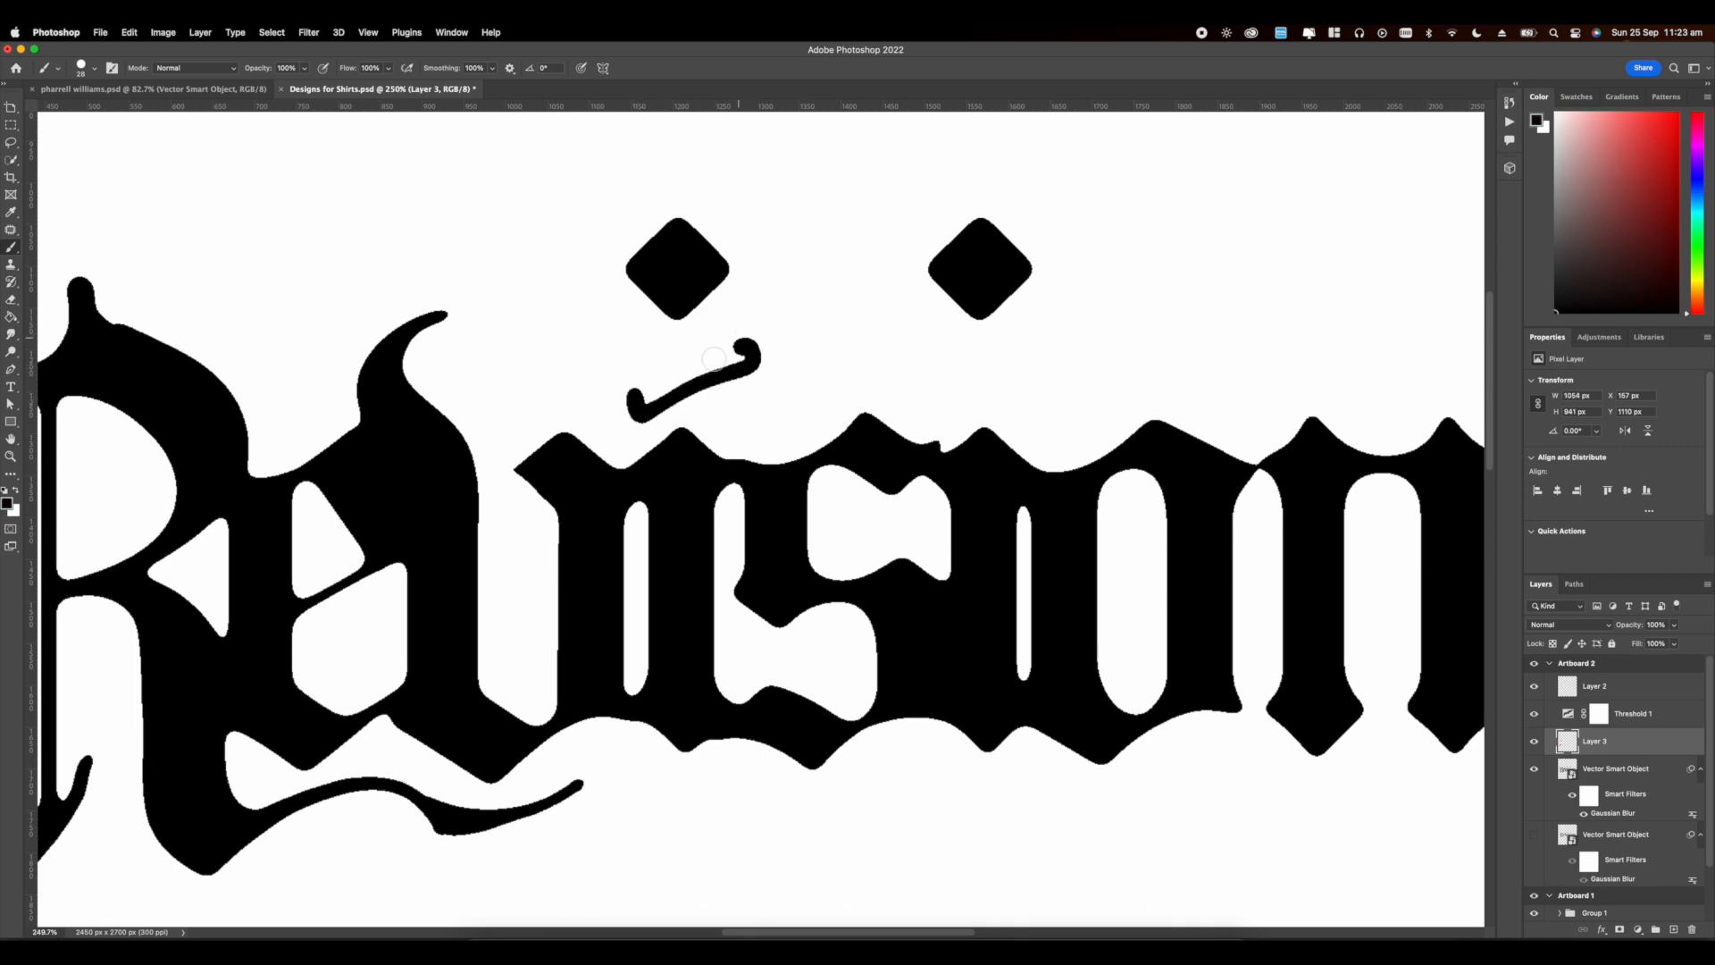
scroll(744, 357, "right", 6)
scroll(670, 338, "down", 4)
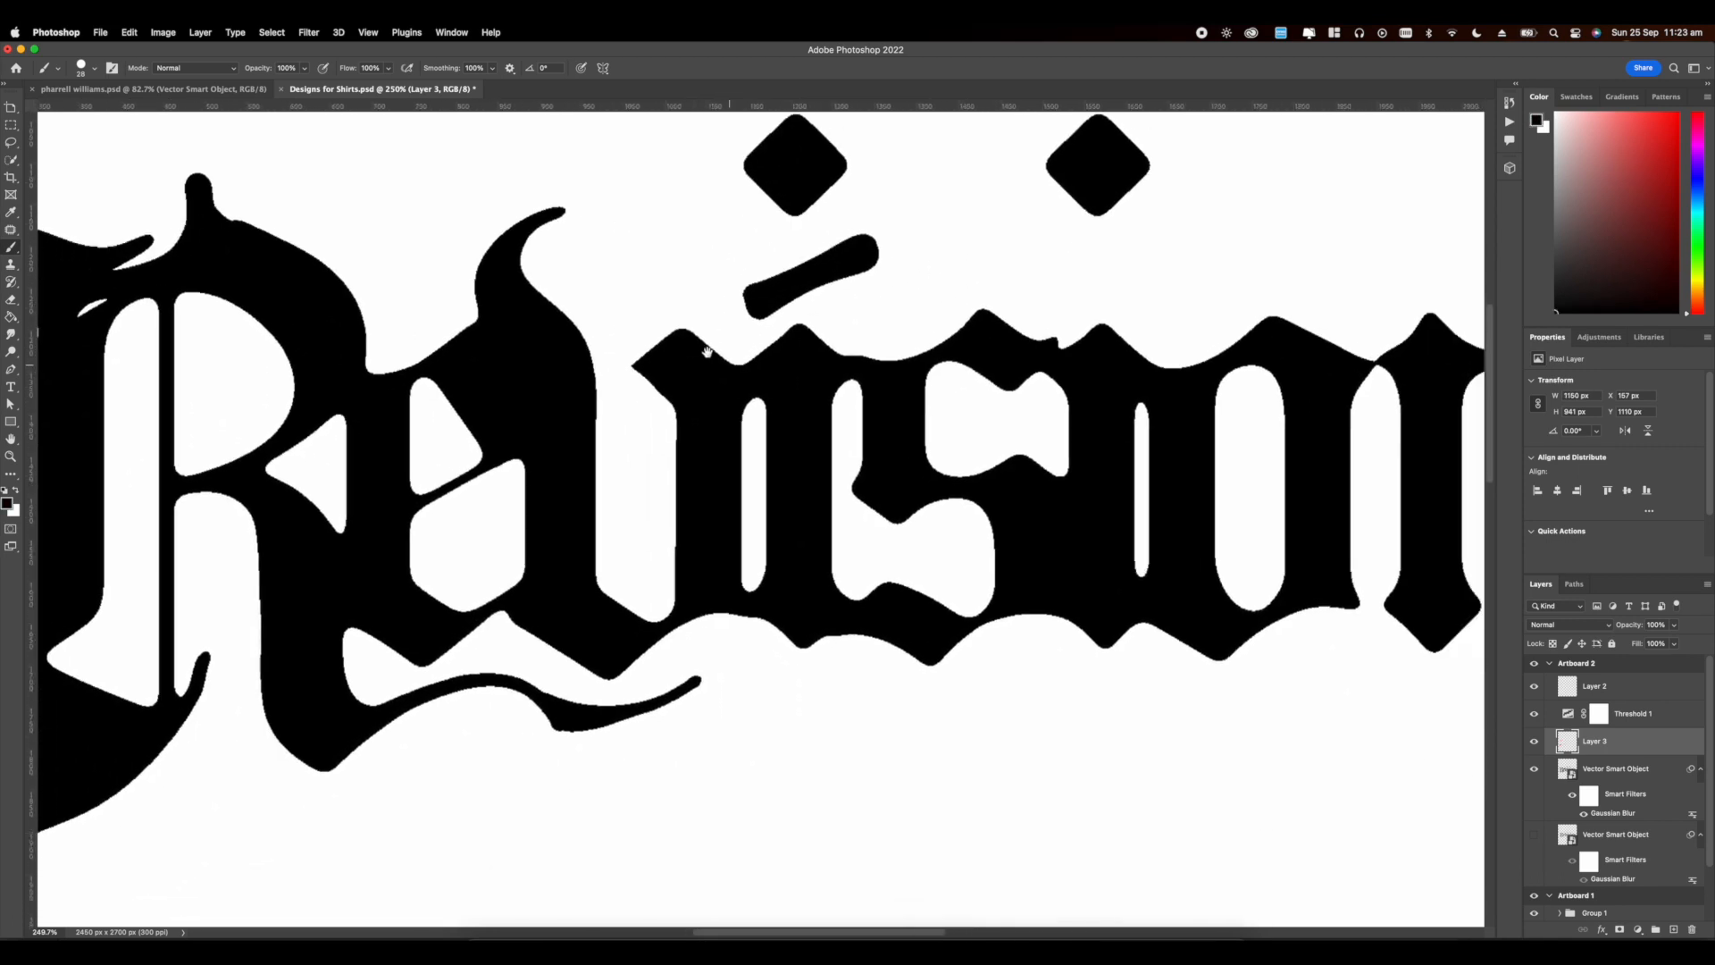
scroll(669, 338, "up", 4)
scroll(734, 383, "left", 1)
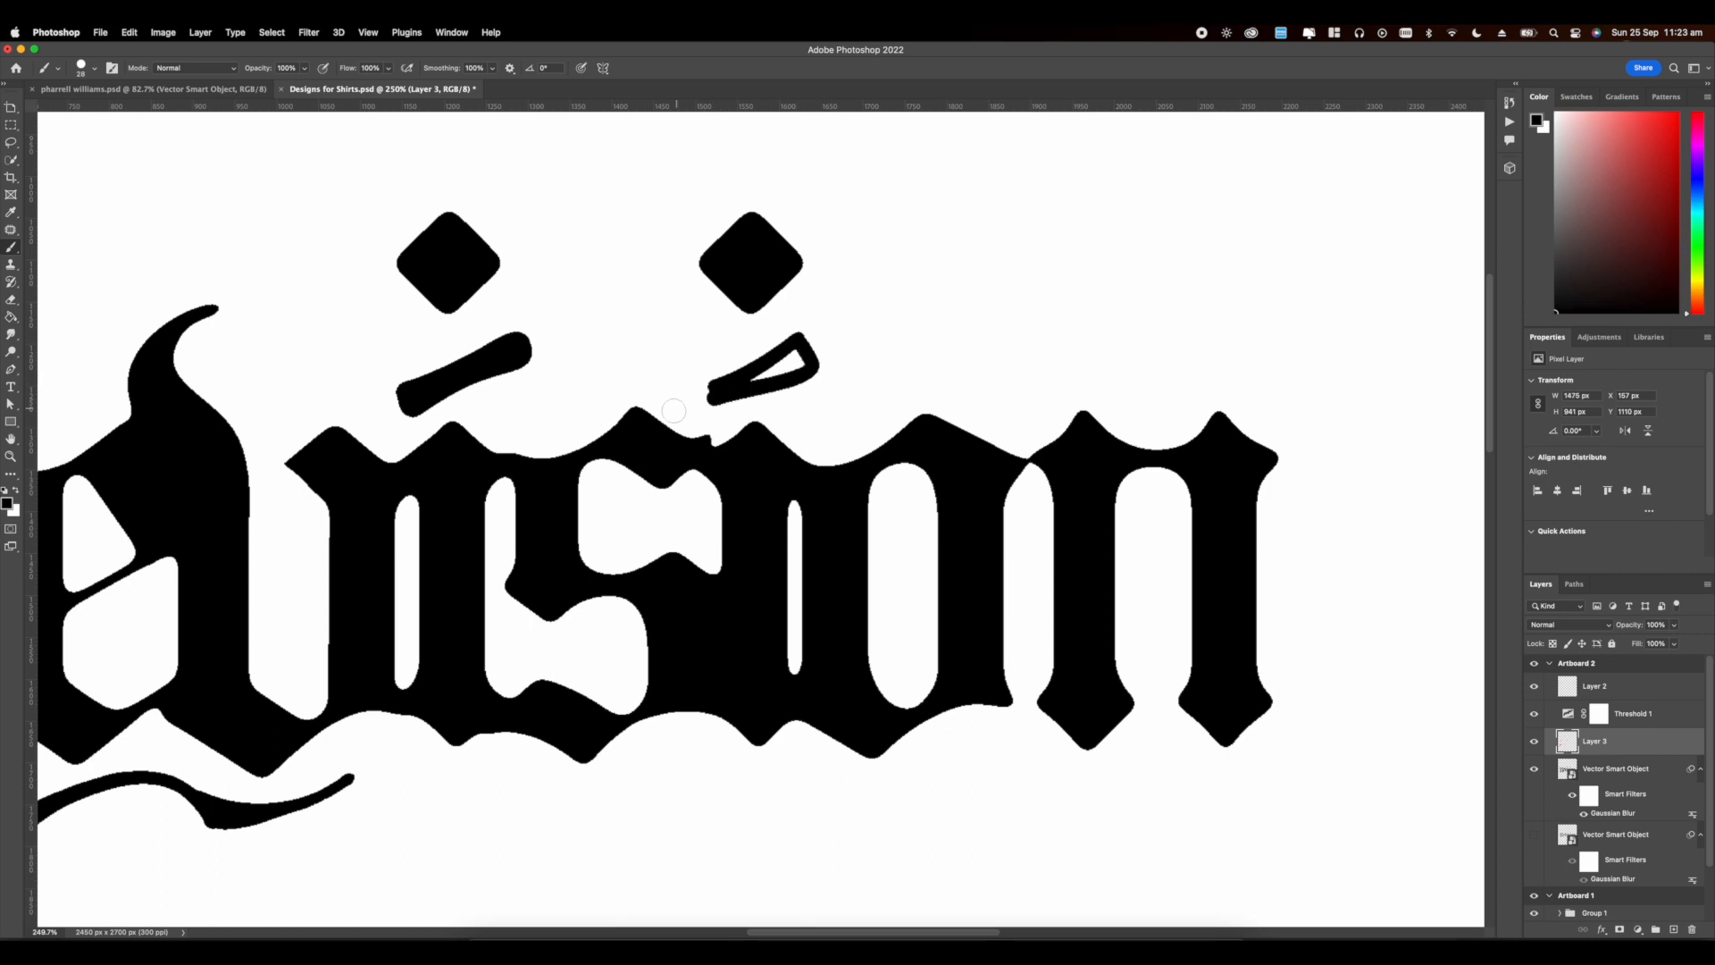
Step: Extend the n's upper-right serif into a point and paint a curved tail below its first stem
scroll(1117, 407, "right", 3)
scroll(1118, 407, "down", 2)
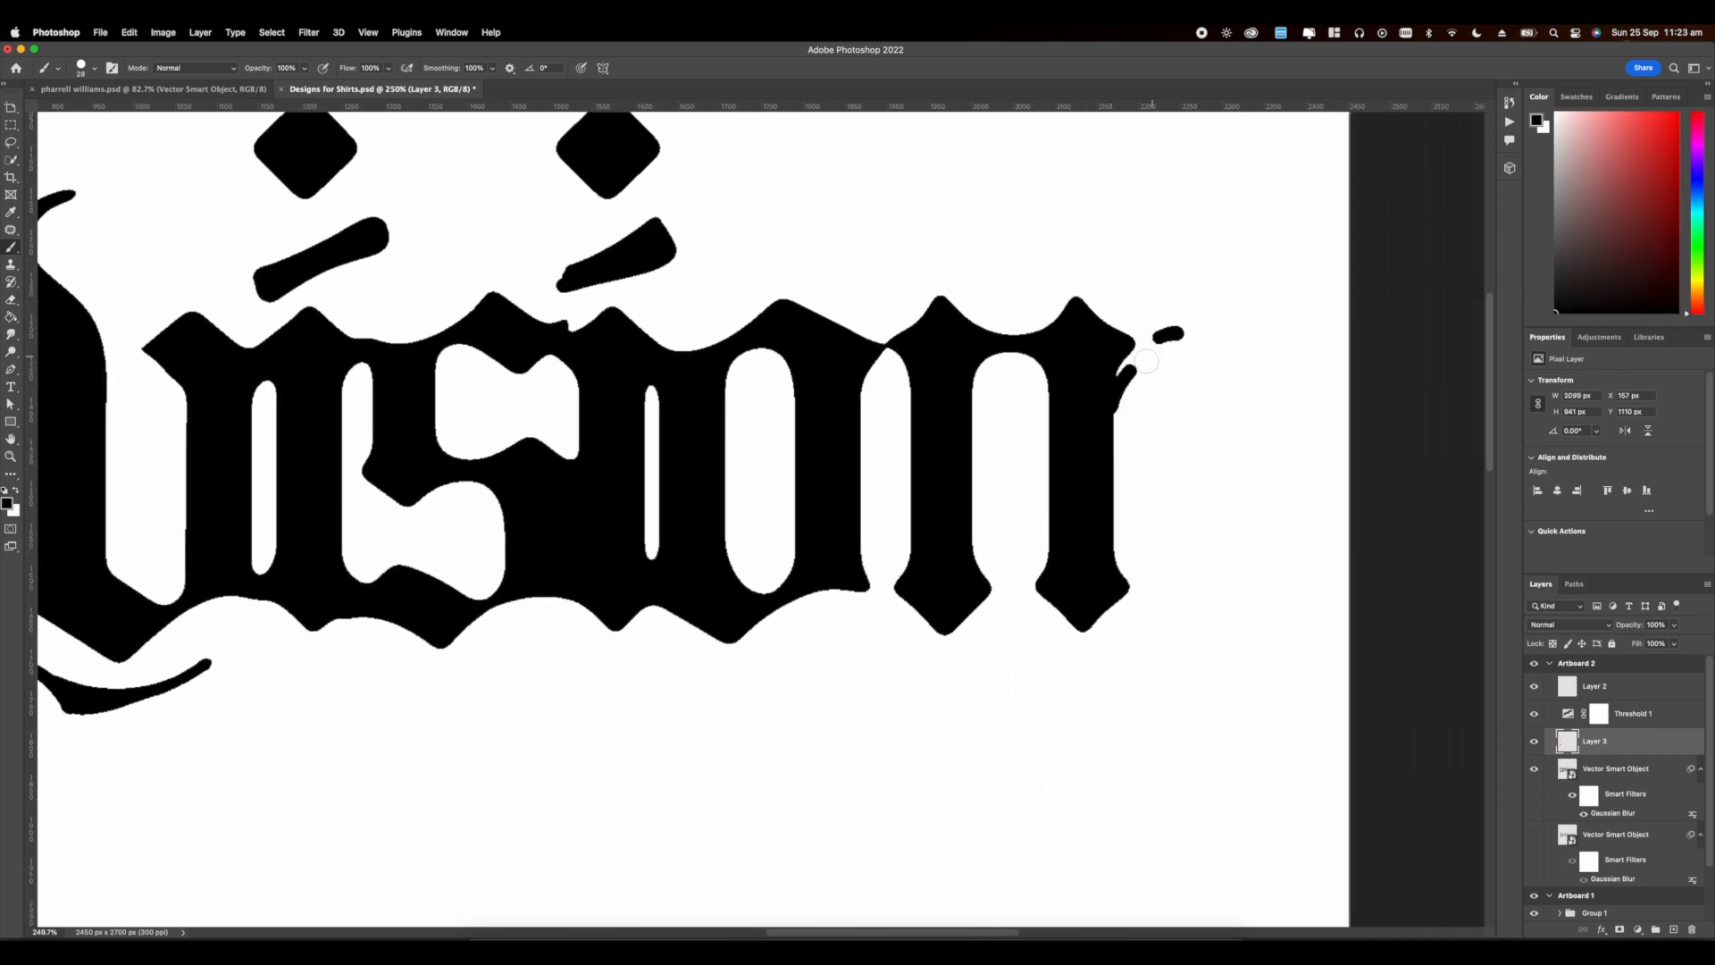
scroll(1121, 336, "left", 5)
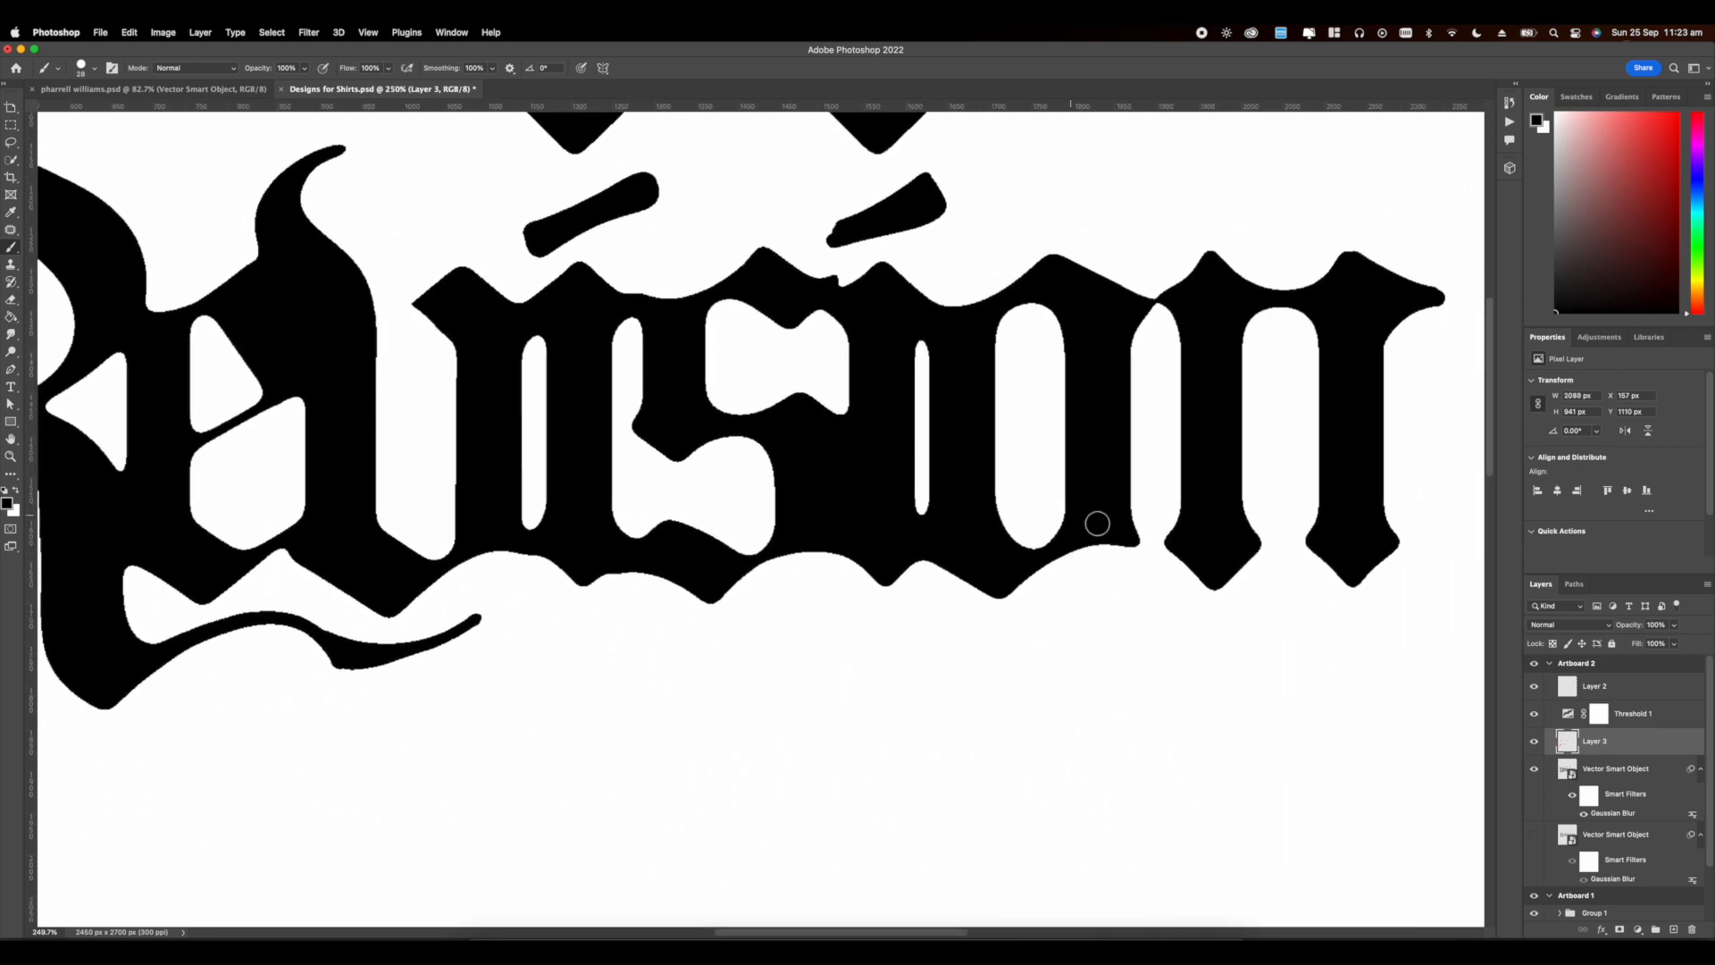
left_click_drag(1215, 583, 1059, 638)
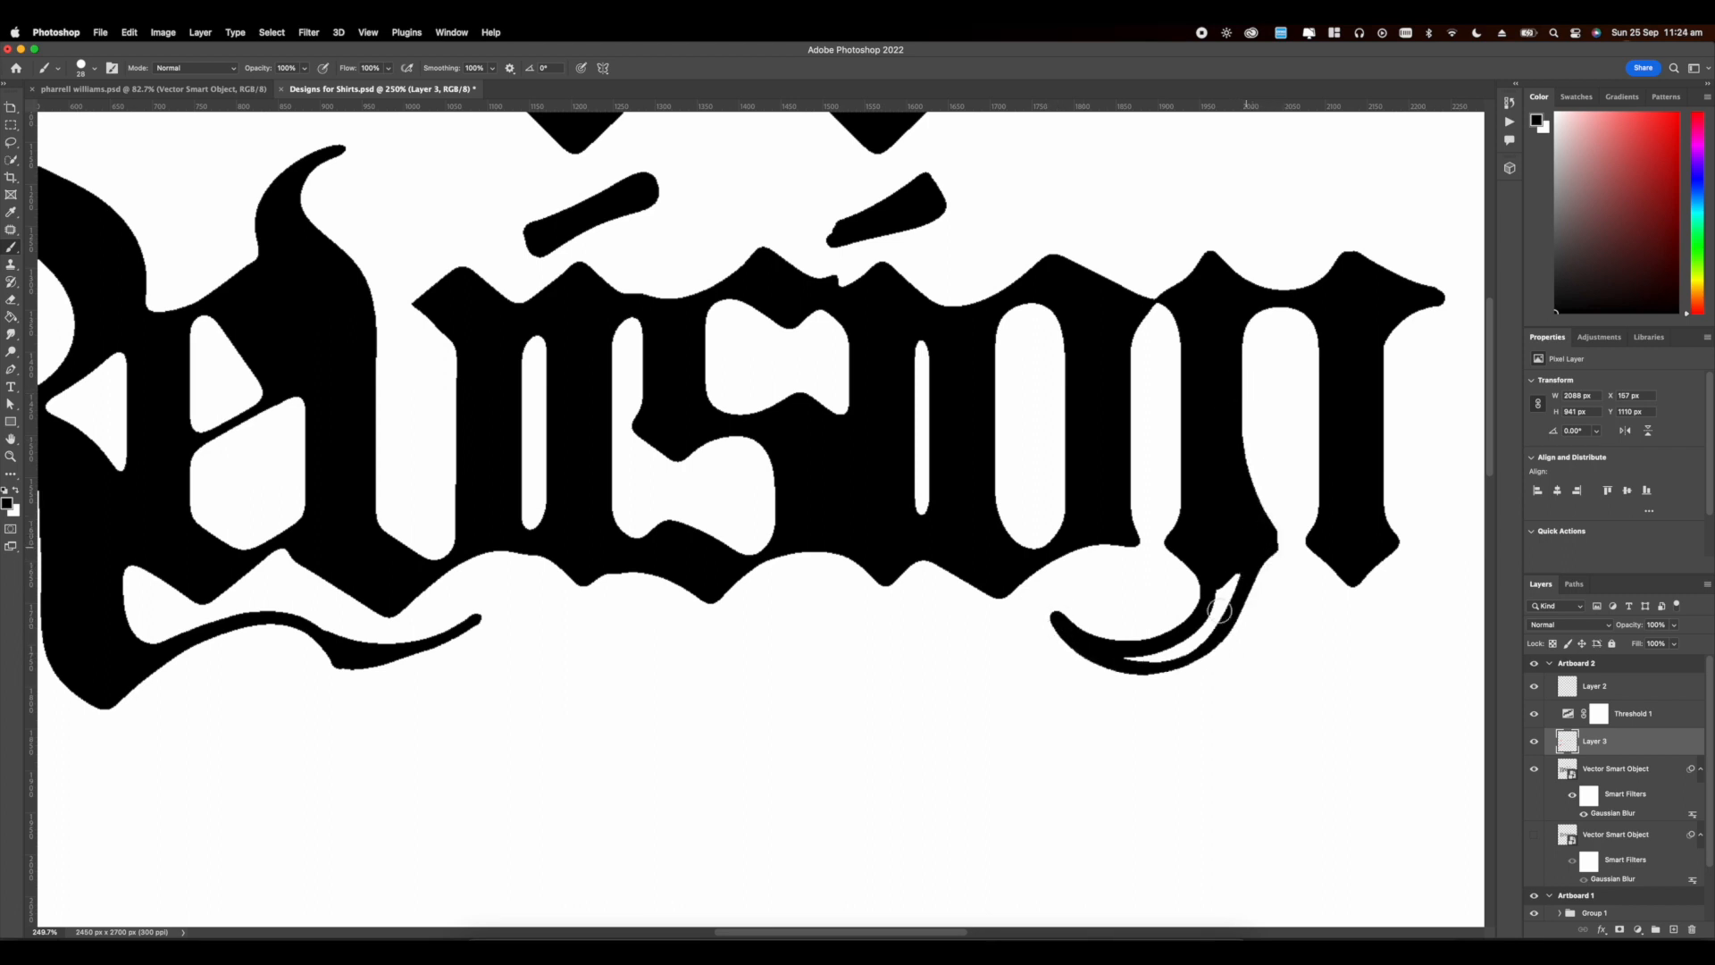
scroll(994, 466, "down", 5)
Step: Paint a pointed spur rising from the upper left of the first i
scroll(758, 509, "up", 5)
scroll(777, 465, "left", 2)
left_click_drag(762, 404, 845, 321)
scroll(800, 384, "down", 5)
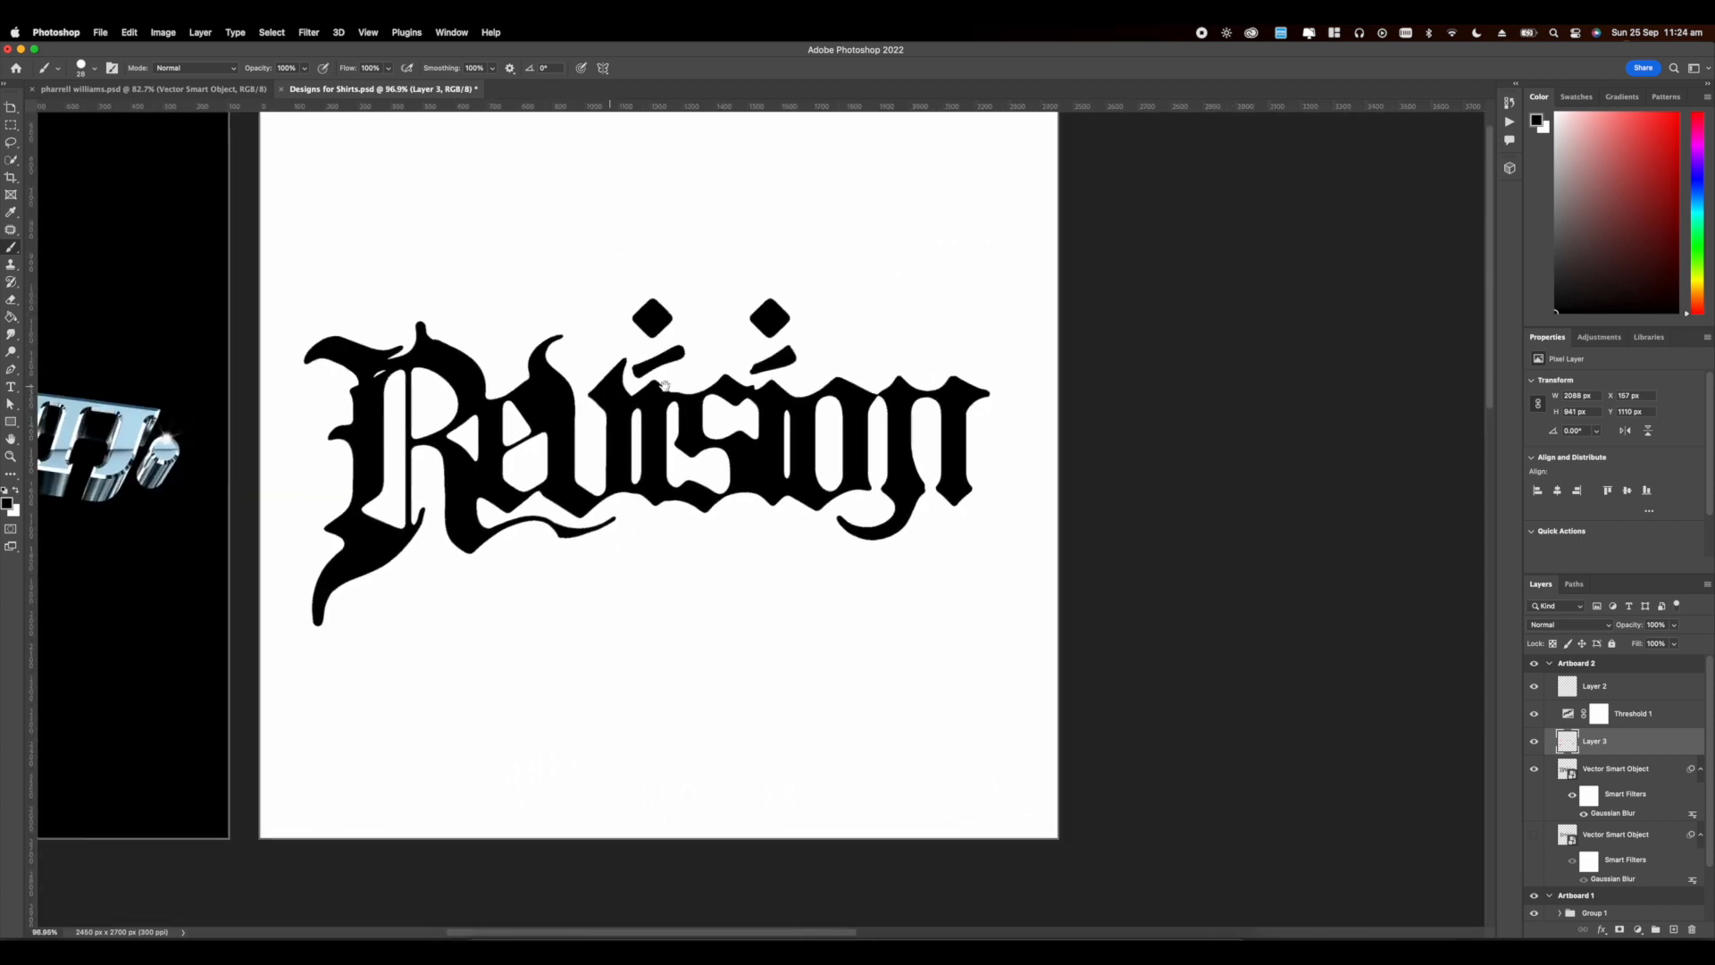
Step: Paint the diamond dots out in white and reshape the slanted strokes that replace them above both i's
scroll(710, 442, "up", 4)
scroll(725, 308, "right", 3)
mouse_move(779, 328)
left_mouse_down()
mouse_move(842, 285)
mouse_move(789, 348)
mouse_move(870, 319)
mouse_move(836, 332)
left_mouse_up()
scroll(844, 339, "down", 2)
scroll(844, 340, "left", 2)
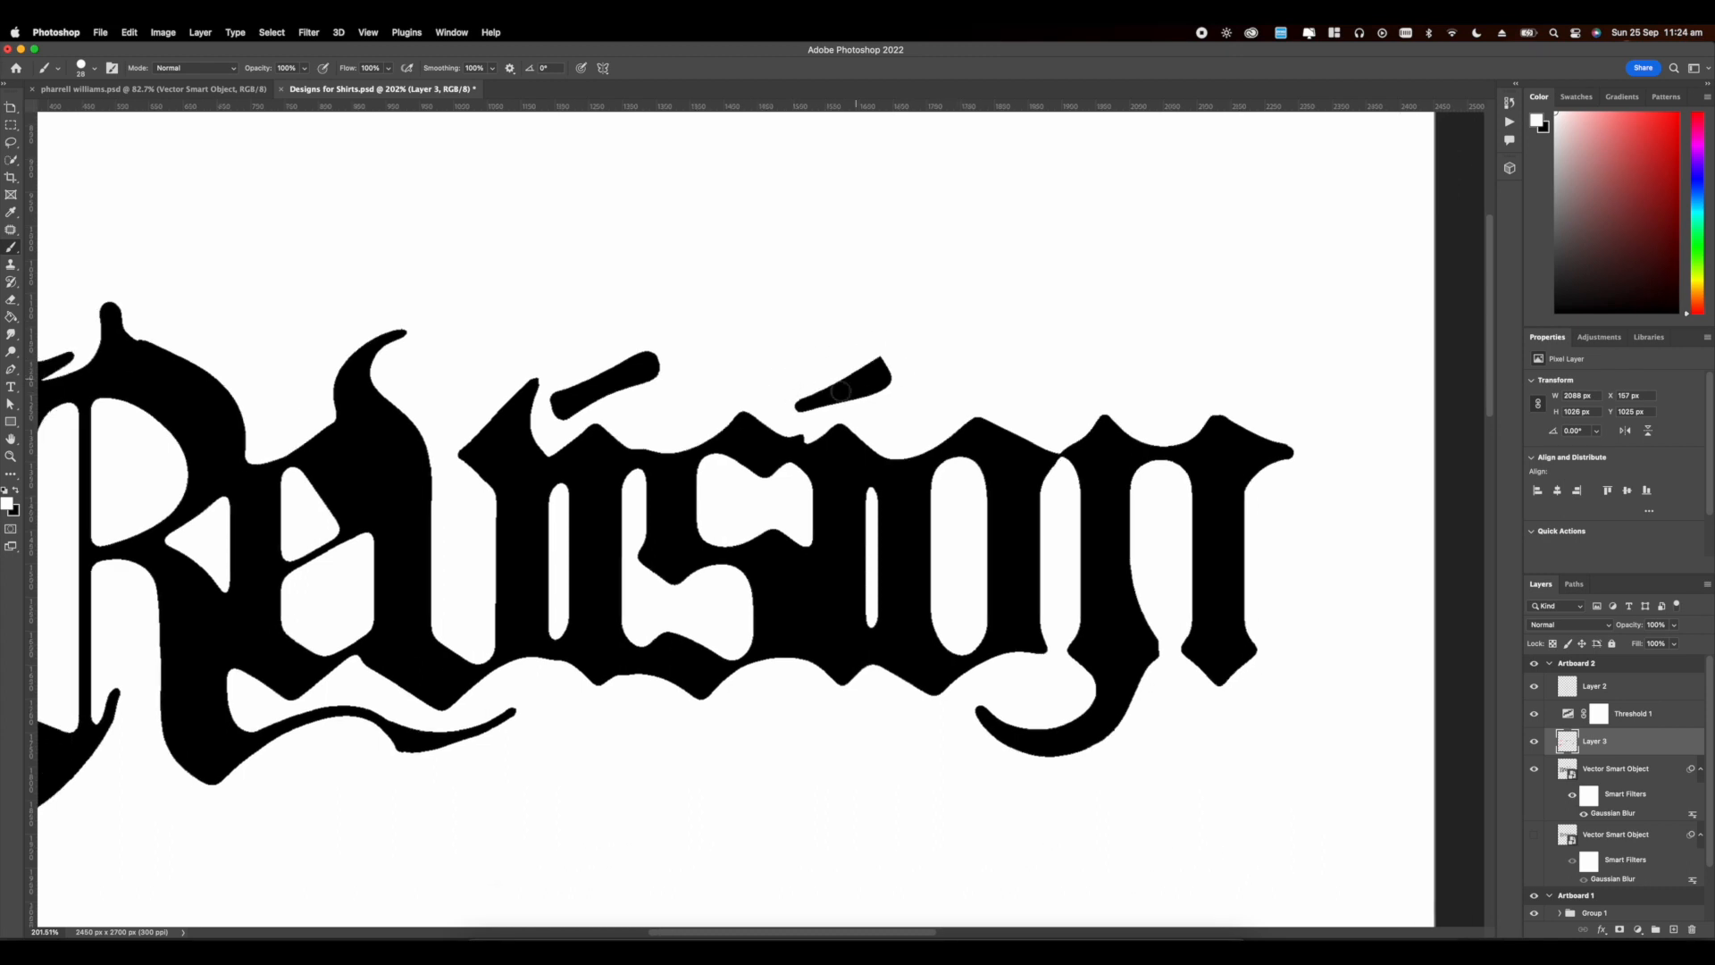
scroll(826, 422, "down", 2)
key("x")
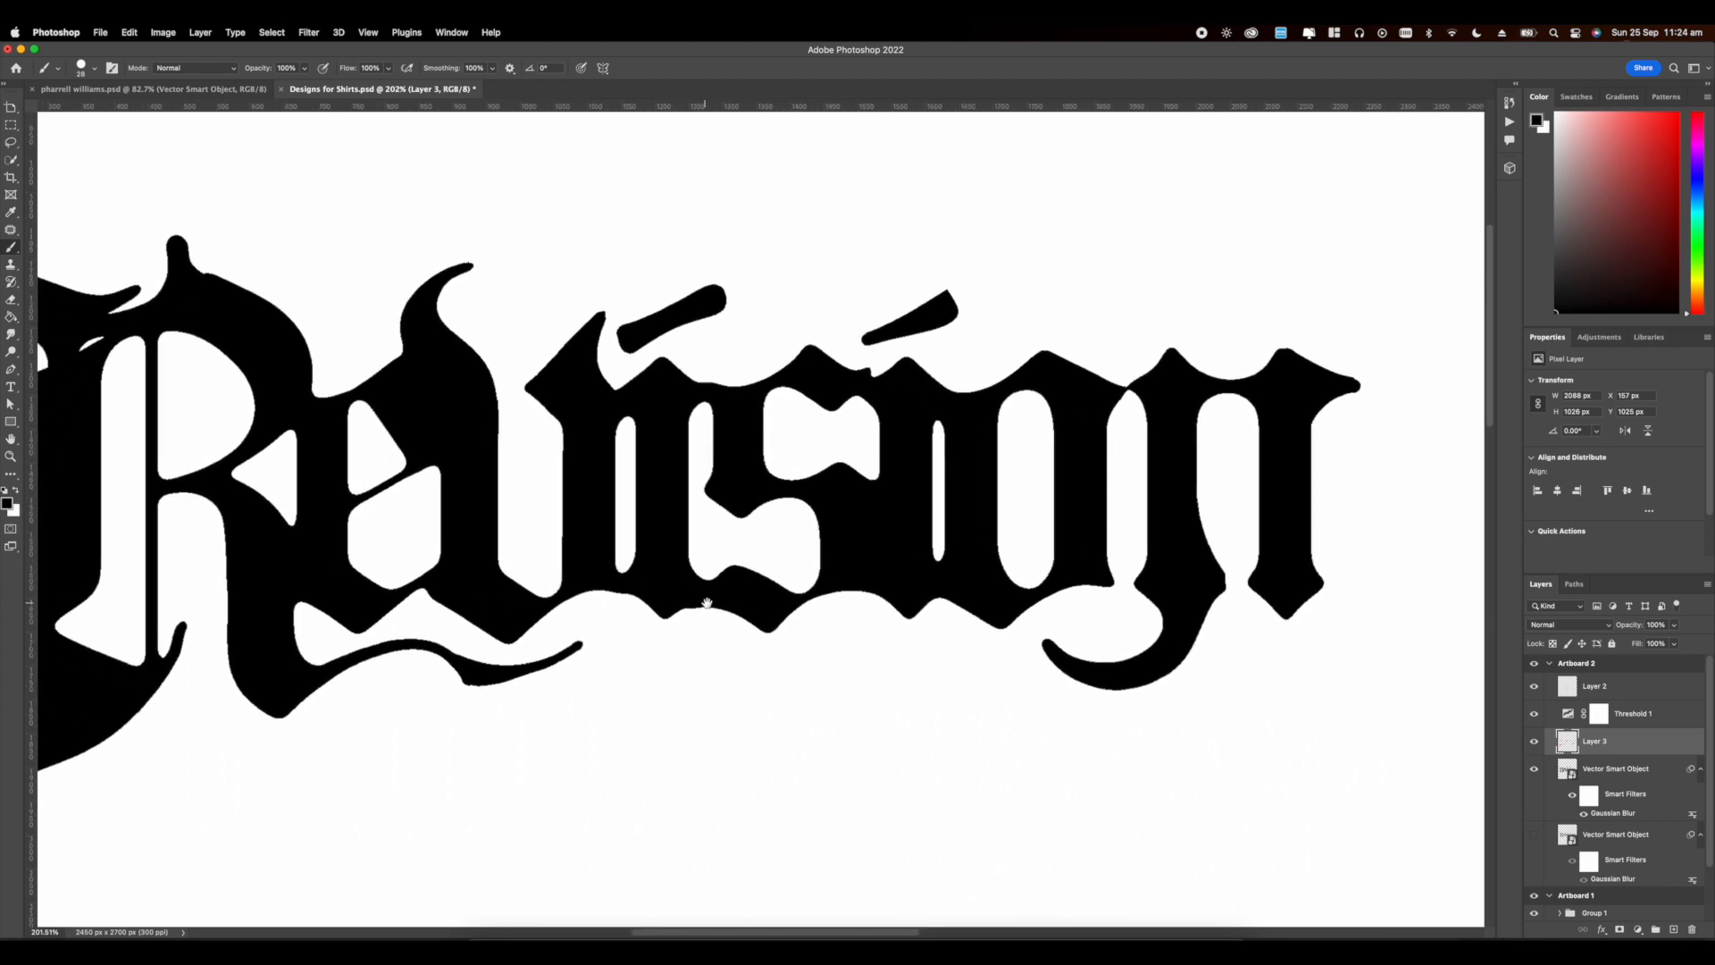
left_click_drag(885, 335, 866, 343)
scroll(820, 339, "down", 5)
scroll(768, 429, "left", 5)
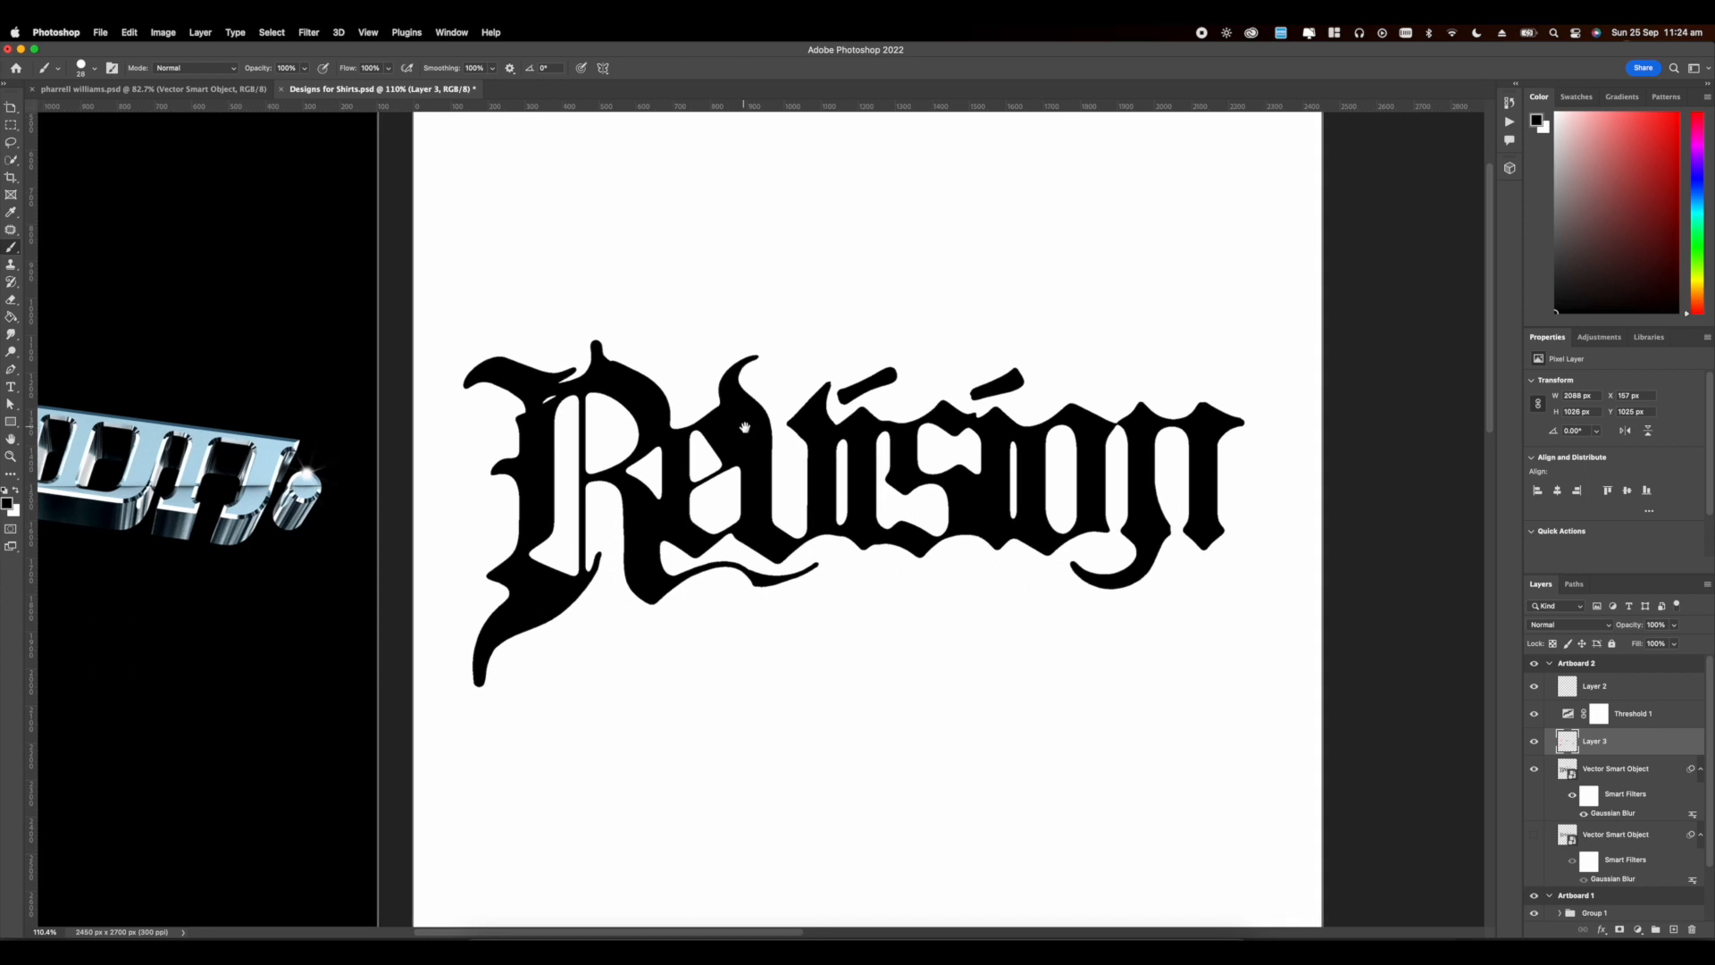
Step: Carve white gaps between the e and v and between the s and second i
scroll(740, 603, "up", 8)
key("x")
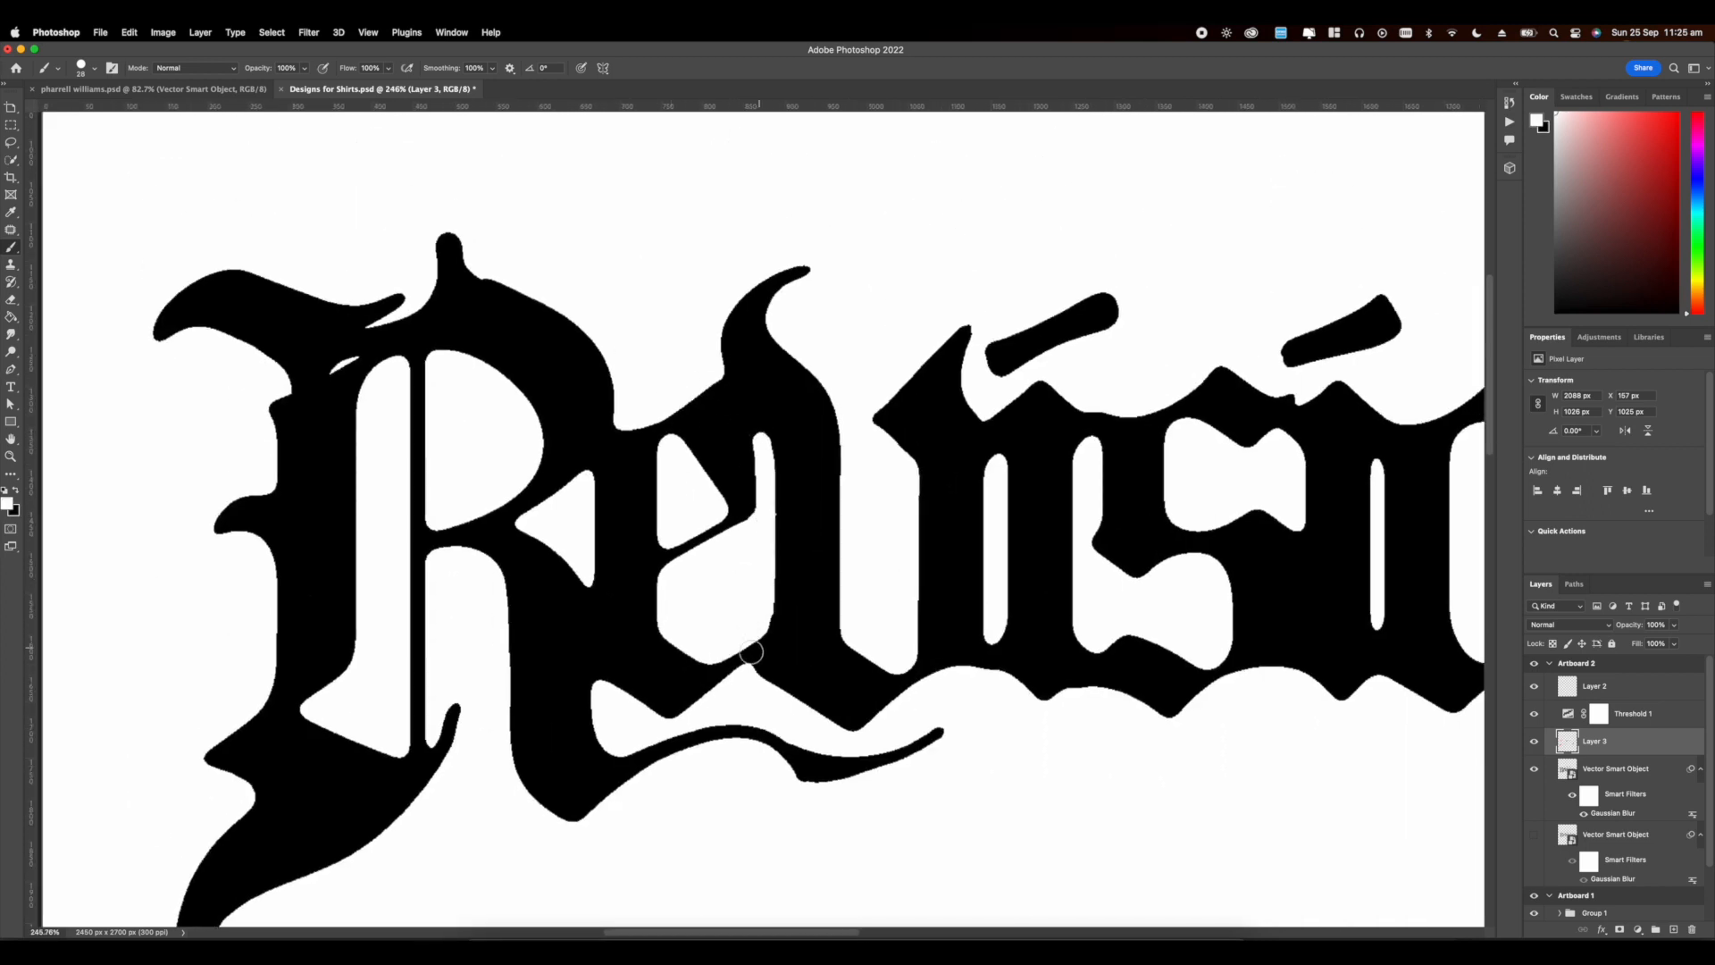
scroll(752, 653, "down", 6)
scroll(854, 518, "up", 5)
scroll(842, 519, "up", 6)
mouse_move(755, 407)
left_mouse_down()
mouse_move(794, 568)
mouse_move(796, 411)
mouse_move(783, 536)
left_mouse_up()
scroll(772, 536, "down", 8)
scroll(753, 593, "up", 5)
Step: Paint a long black swash from the n's upper-right serif sweeping back over the o, refining its curve
key("x")
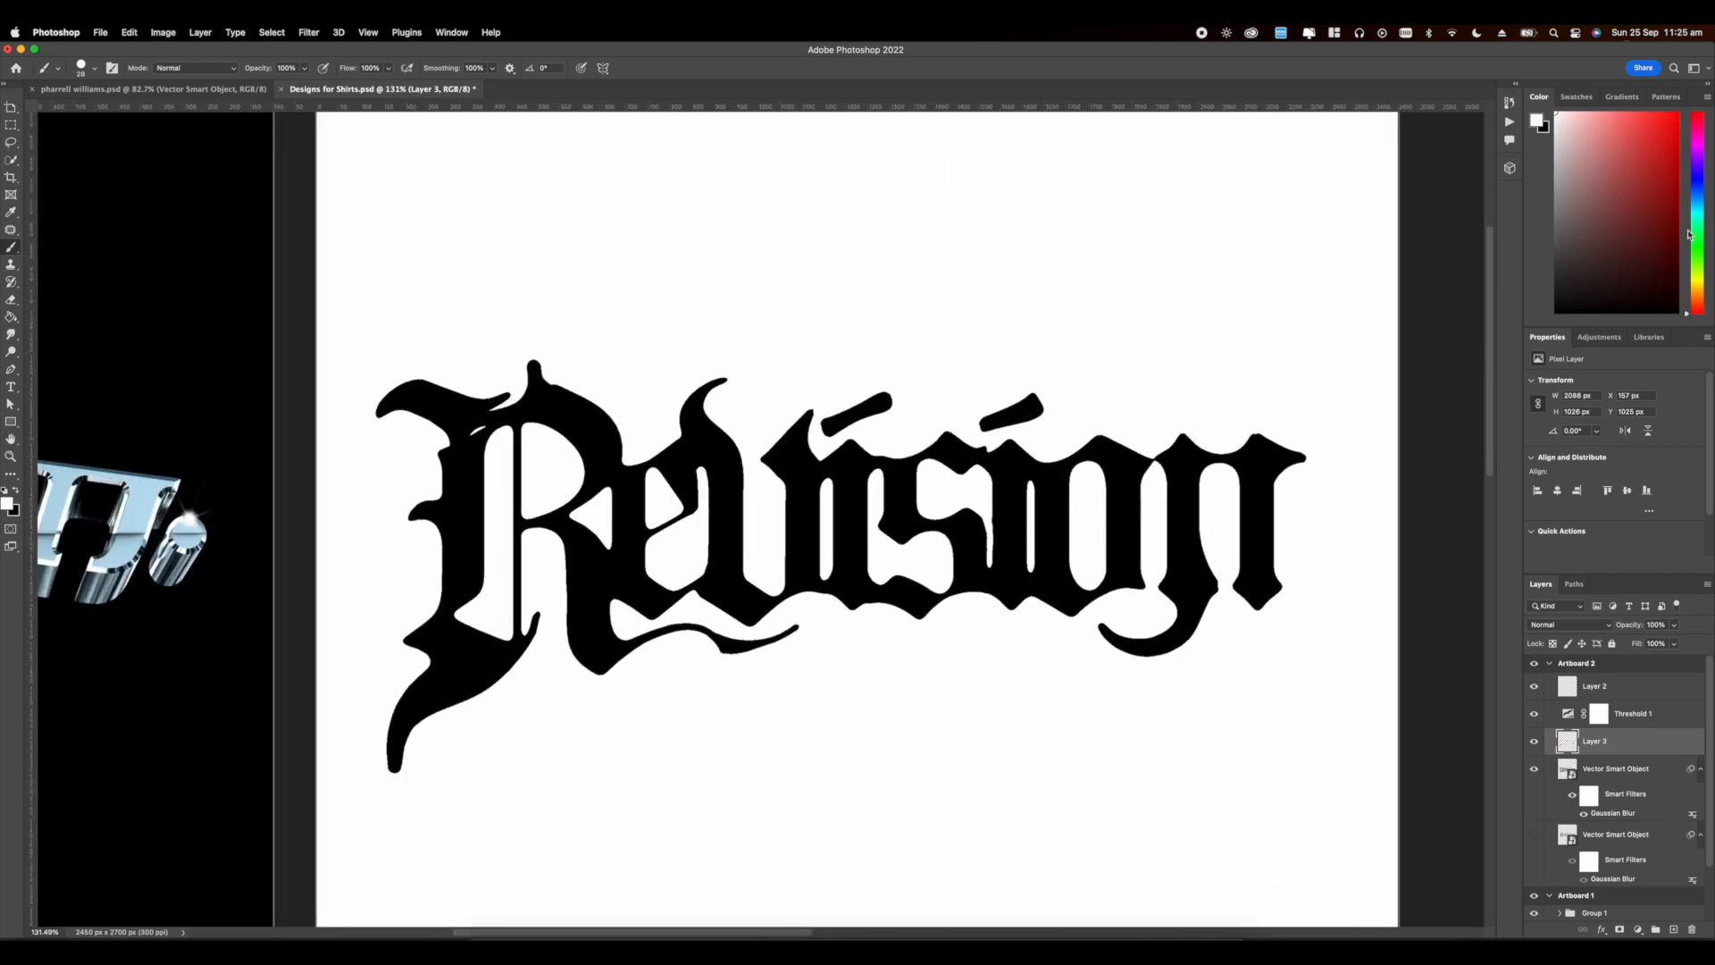
left_click_drag(735, 419, 660, 408)
mouse_move(1204, 430)
left_mouse_down()
mouse_move(1192, 375)
mouse_move(1027, 380)
mouse_move(929, 425)
left_mouse_up()
key("super+z")
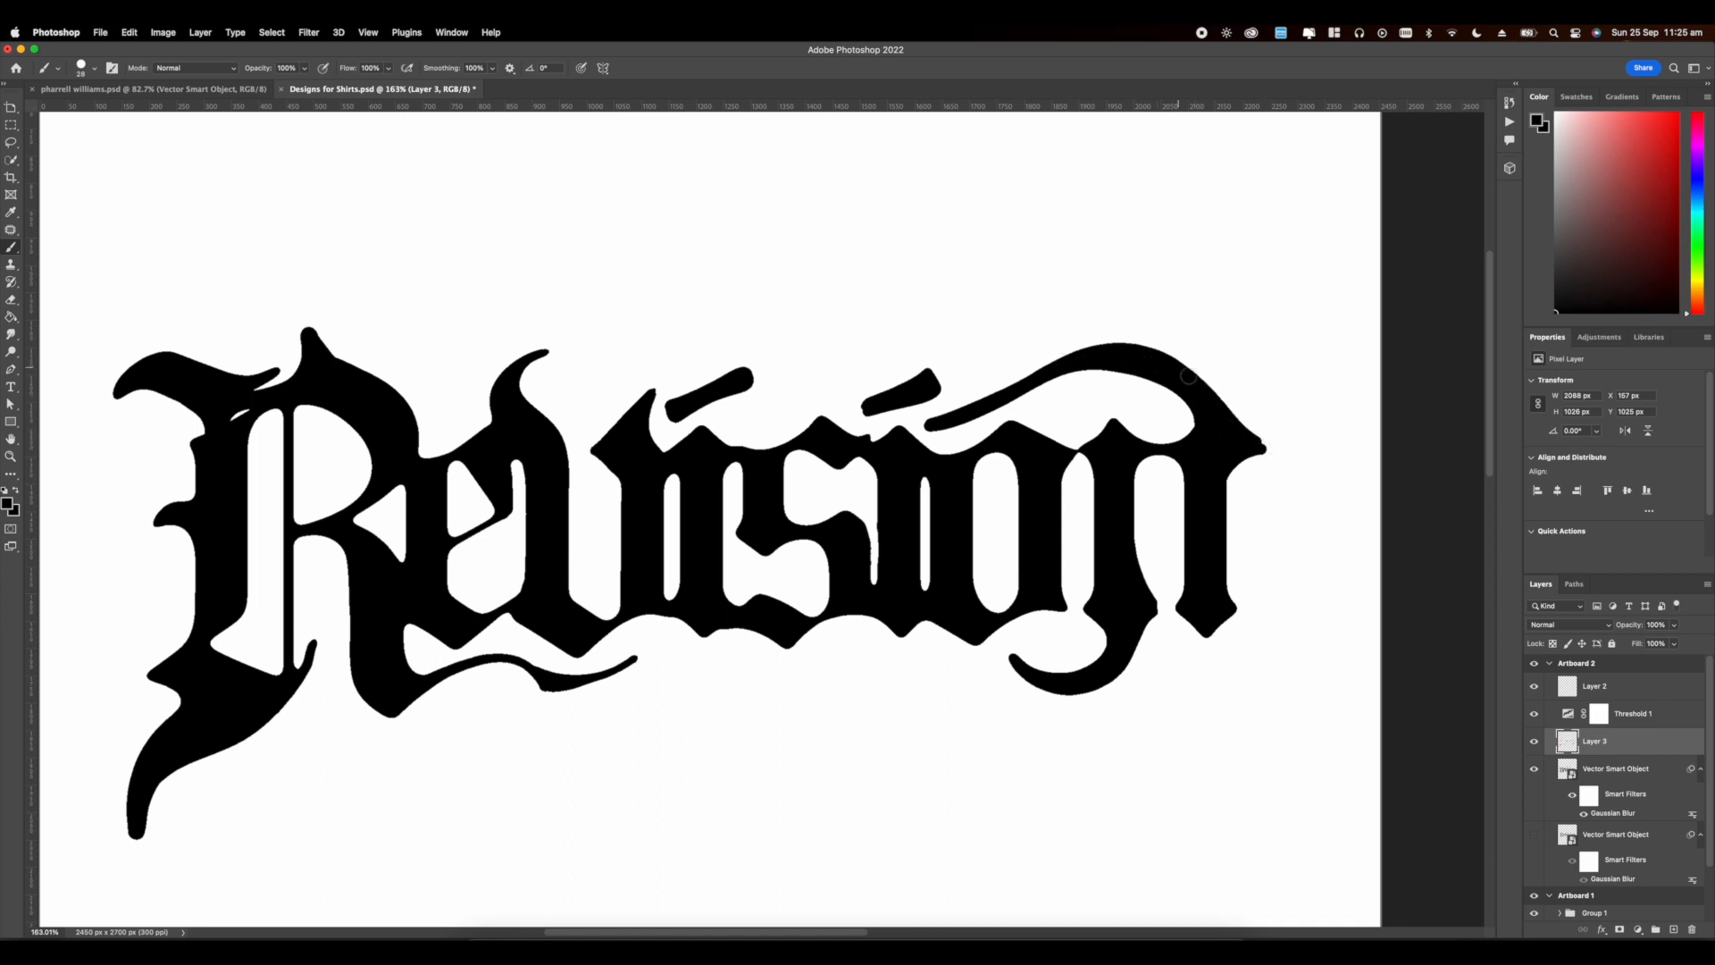
scroll(1120, 535, "down", 8)
scroll(817, 396, "up", 9)
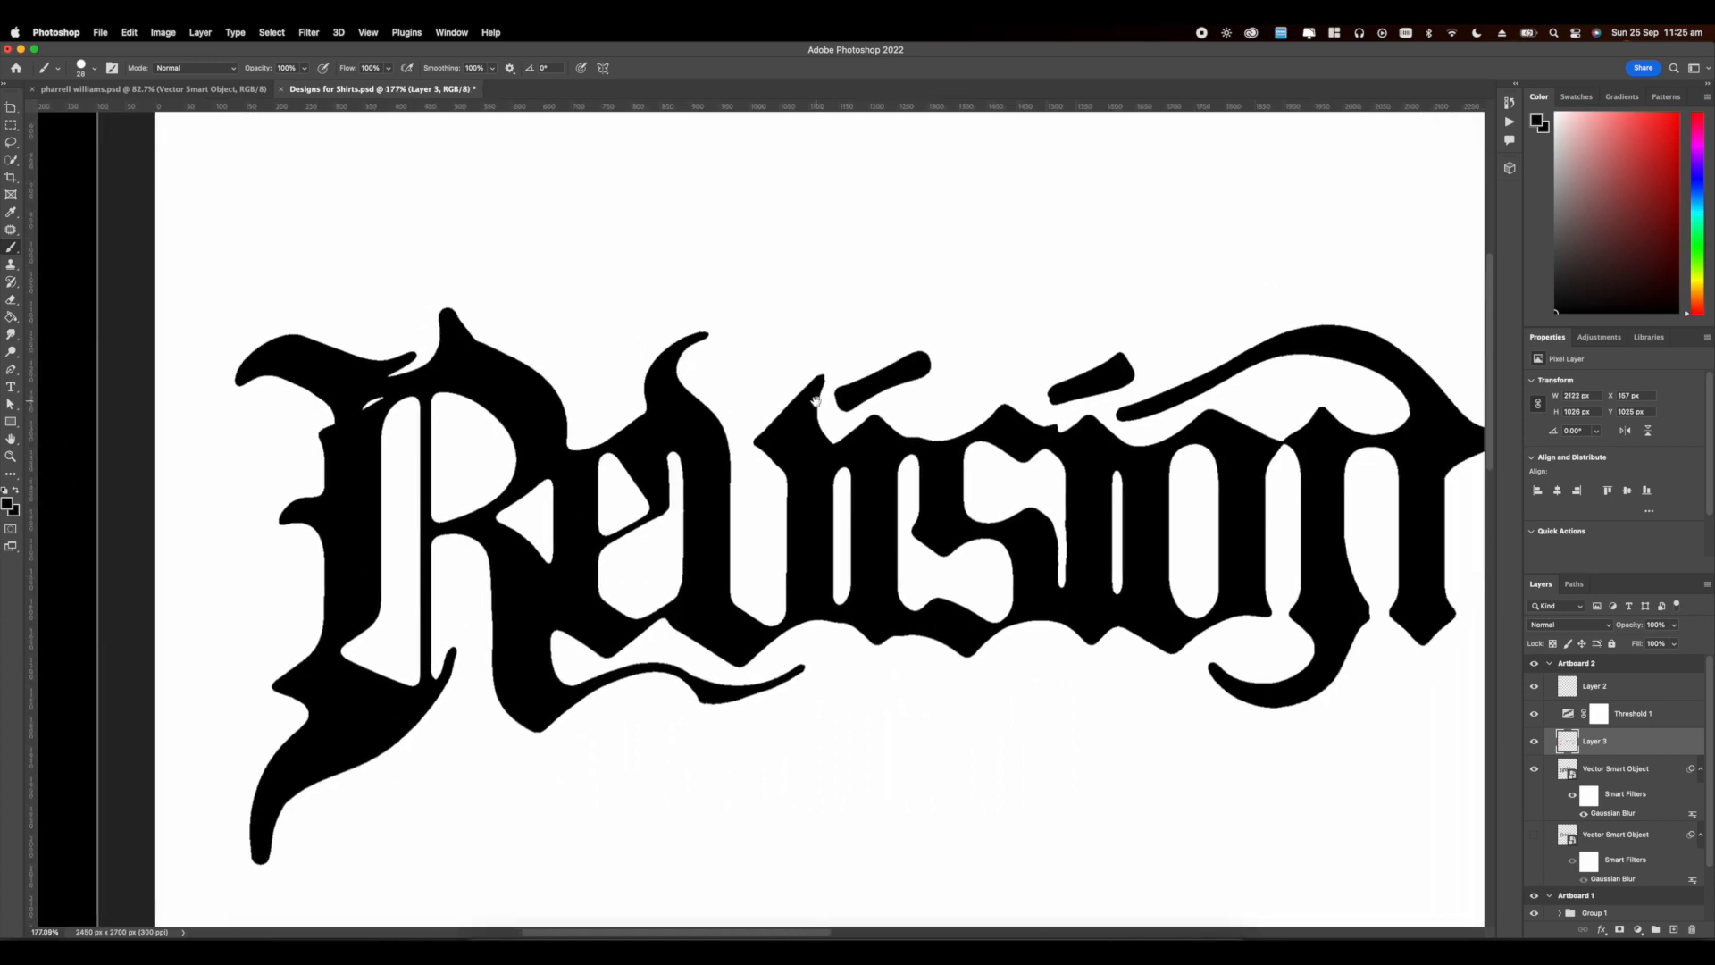
key("super+z")
Step: Add finishing ornaments: a long swash above the middle letters, a triangular accent beside the R and a round period after the n
scroll(857, 438, "down", 3)
scroll(858, 437, "left", 2)
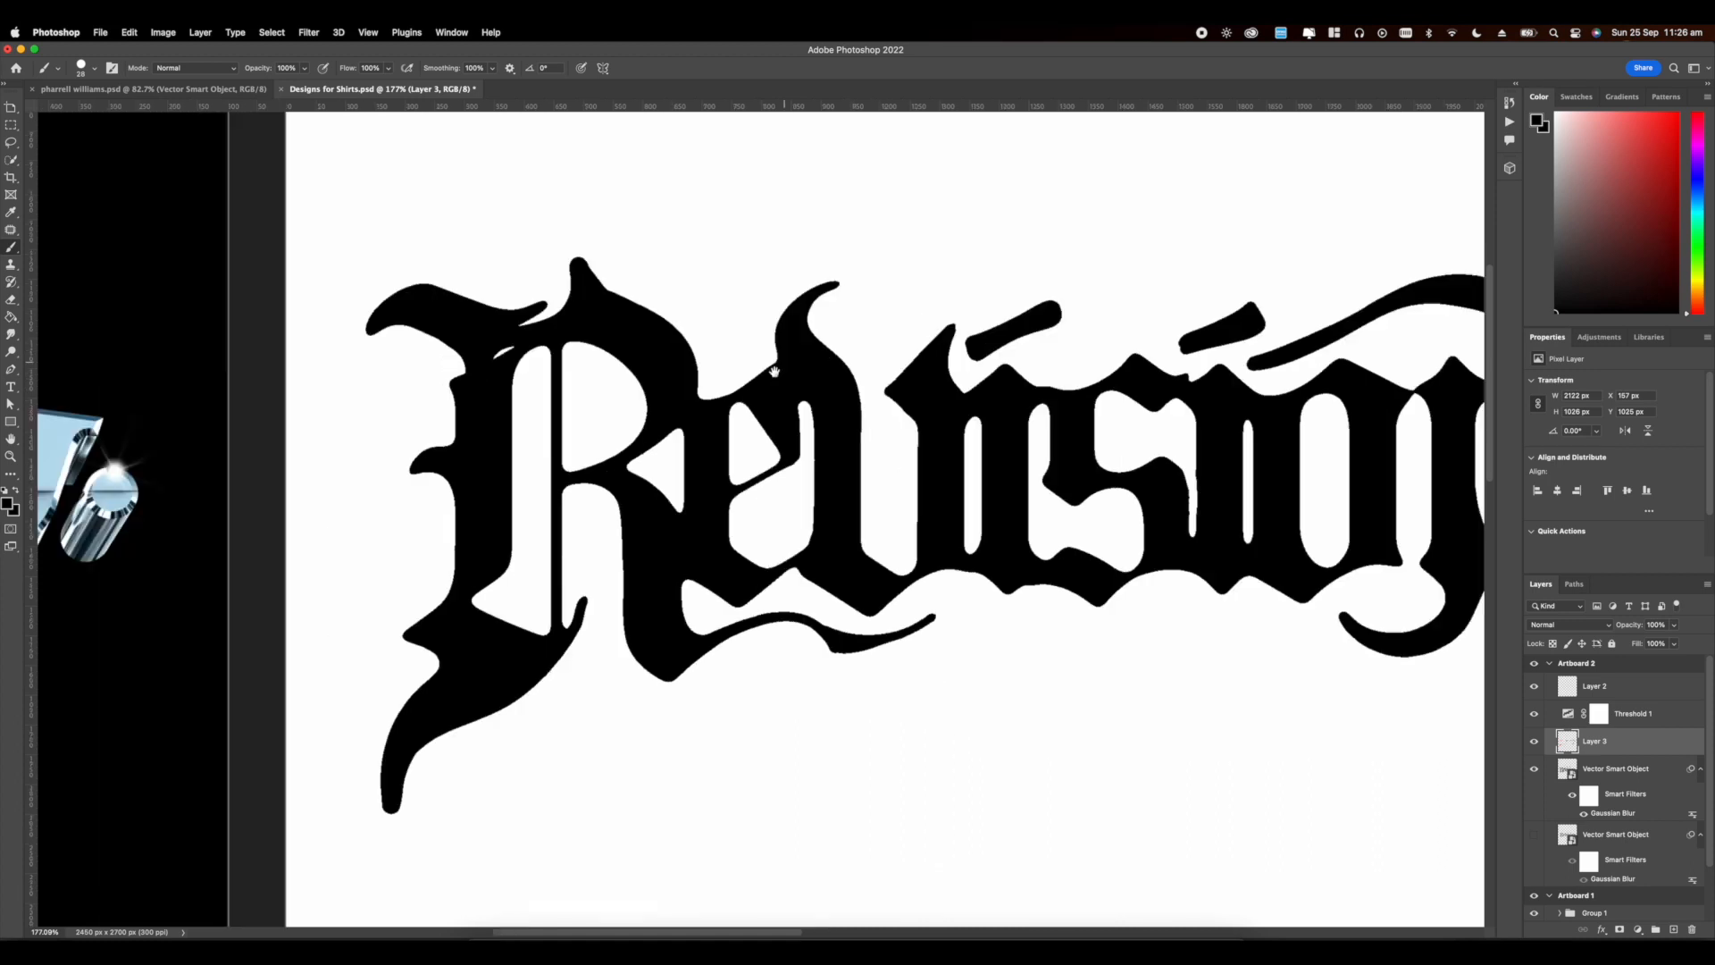
scroll(804, 544, "down", 7)
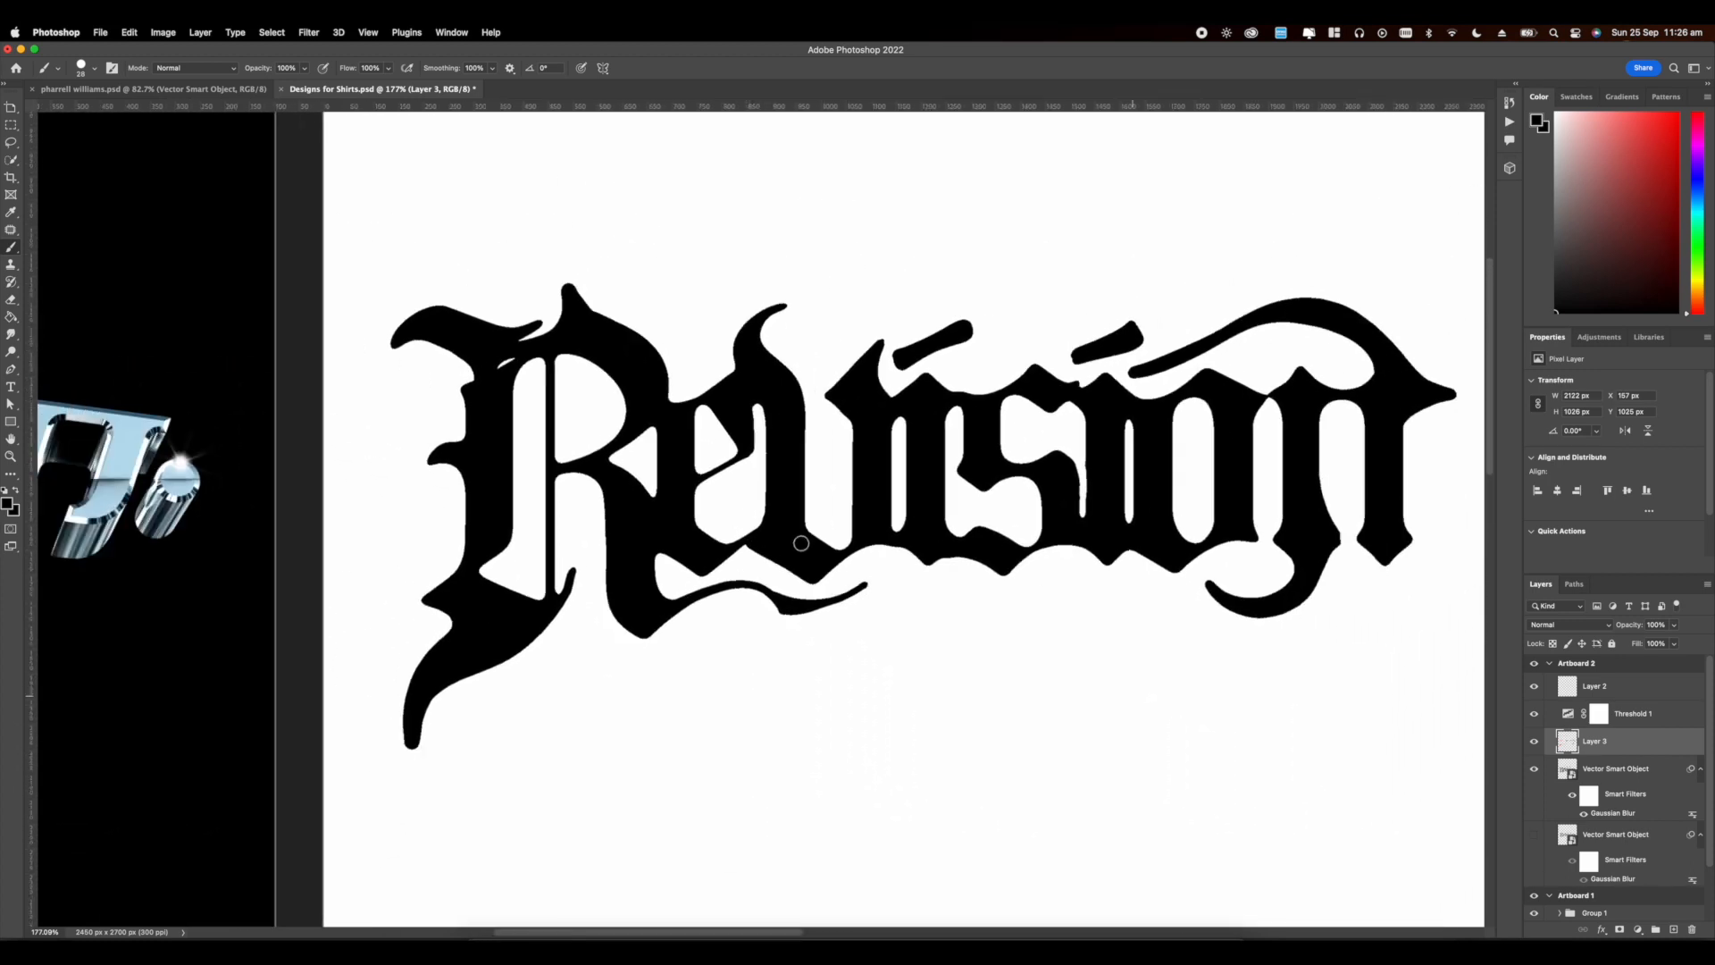
scroll(804, 501, "up", 6)
scroll(812, 433, "down", 7)
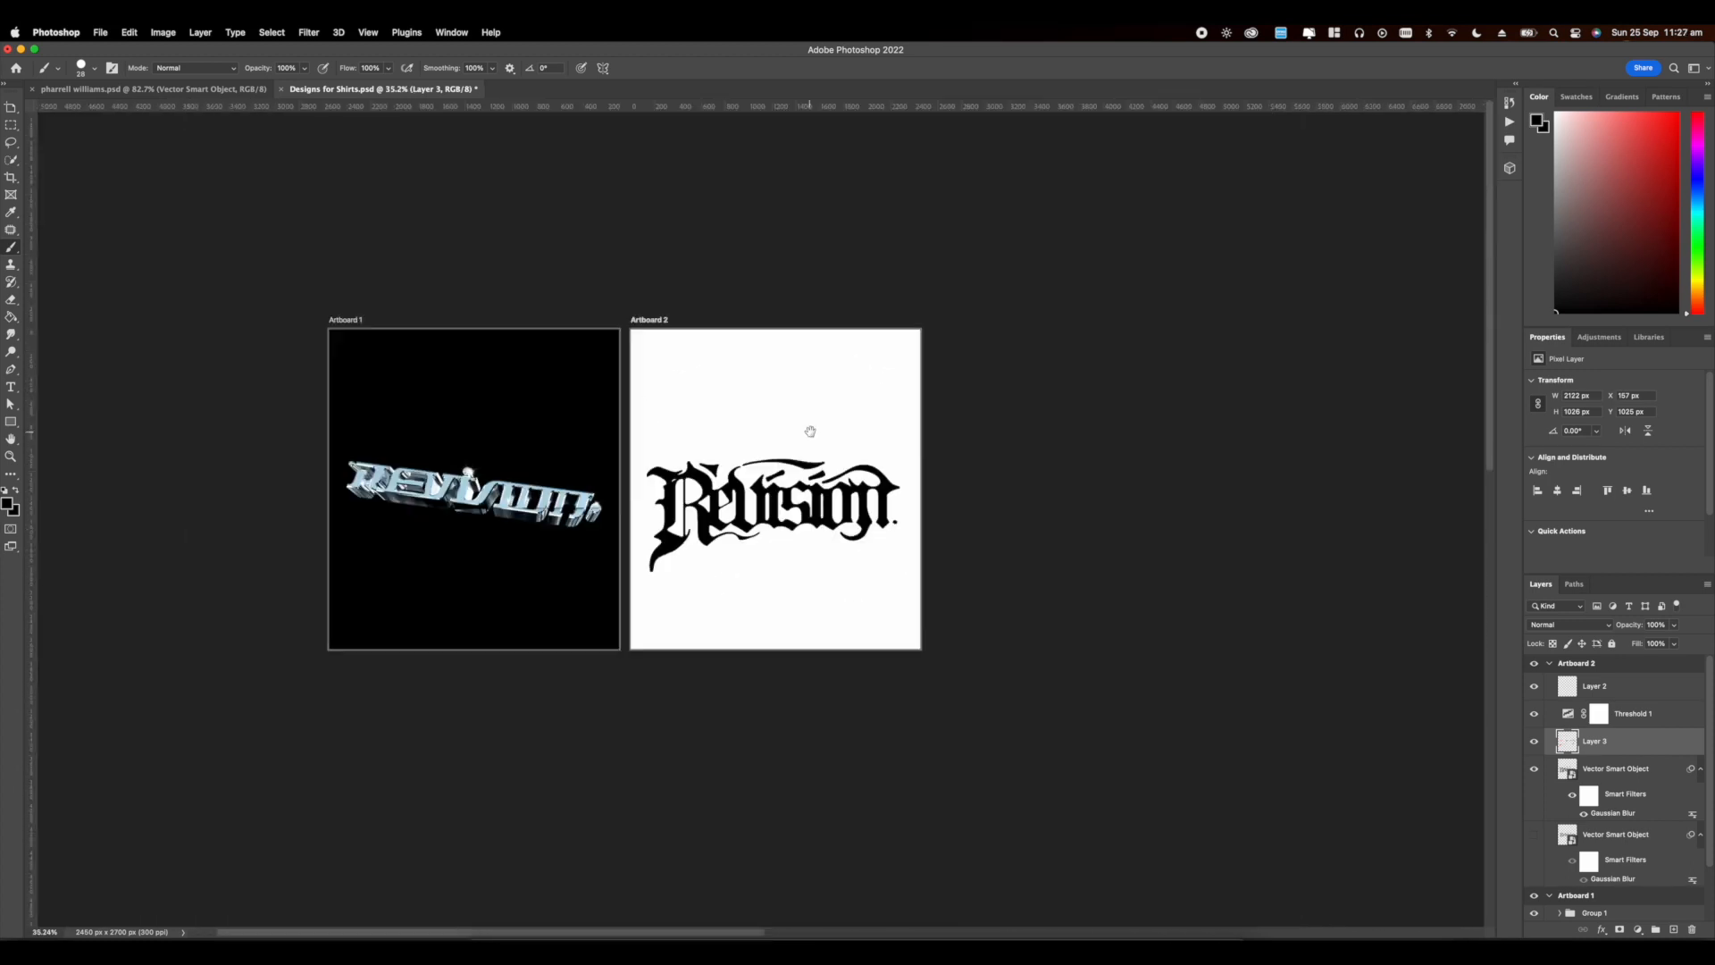
scroll(812, 432, "up", 7)
scroll(837, 431, "up", 5)
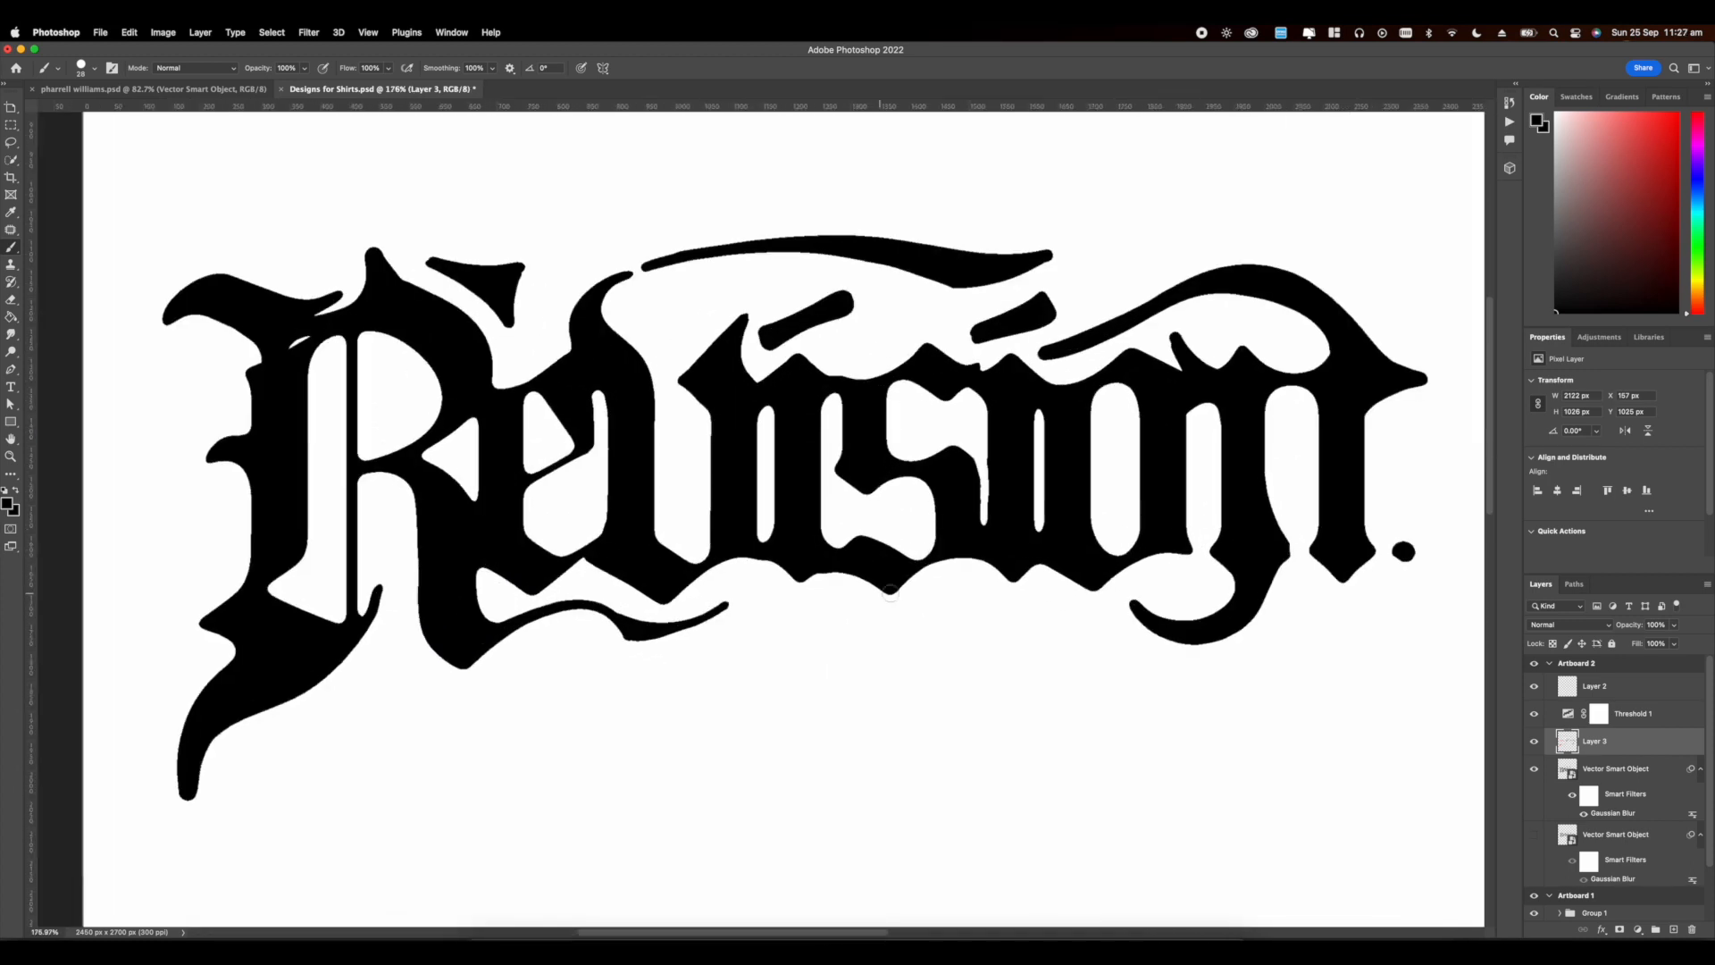
Step: Paint a hooked tail that curls beneath the s from the base of the first i
mouse_move(819, 566)
left_mouse_down()
mouse_move(824, 645)
mouse_move(1018, 608)
left_mouse_up()
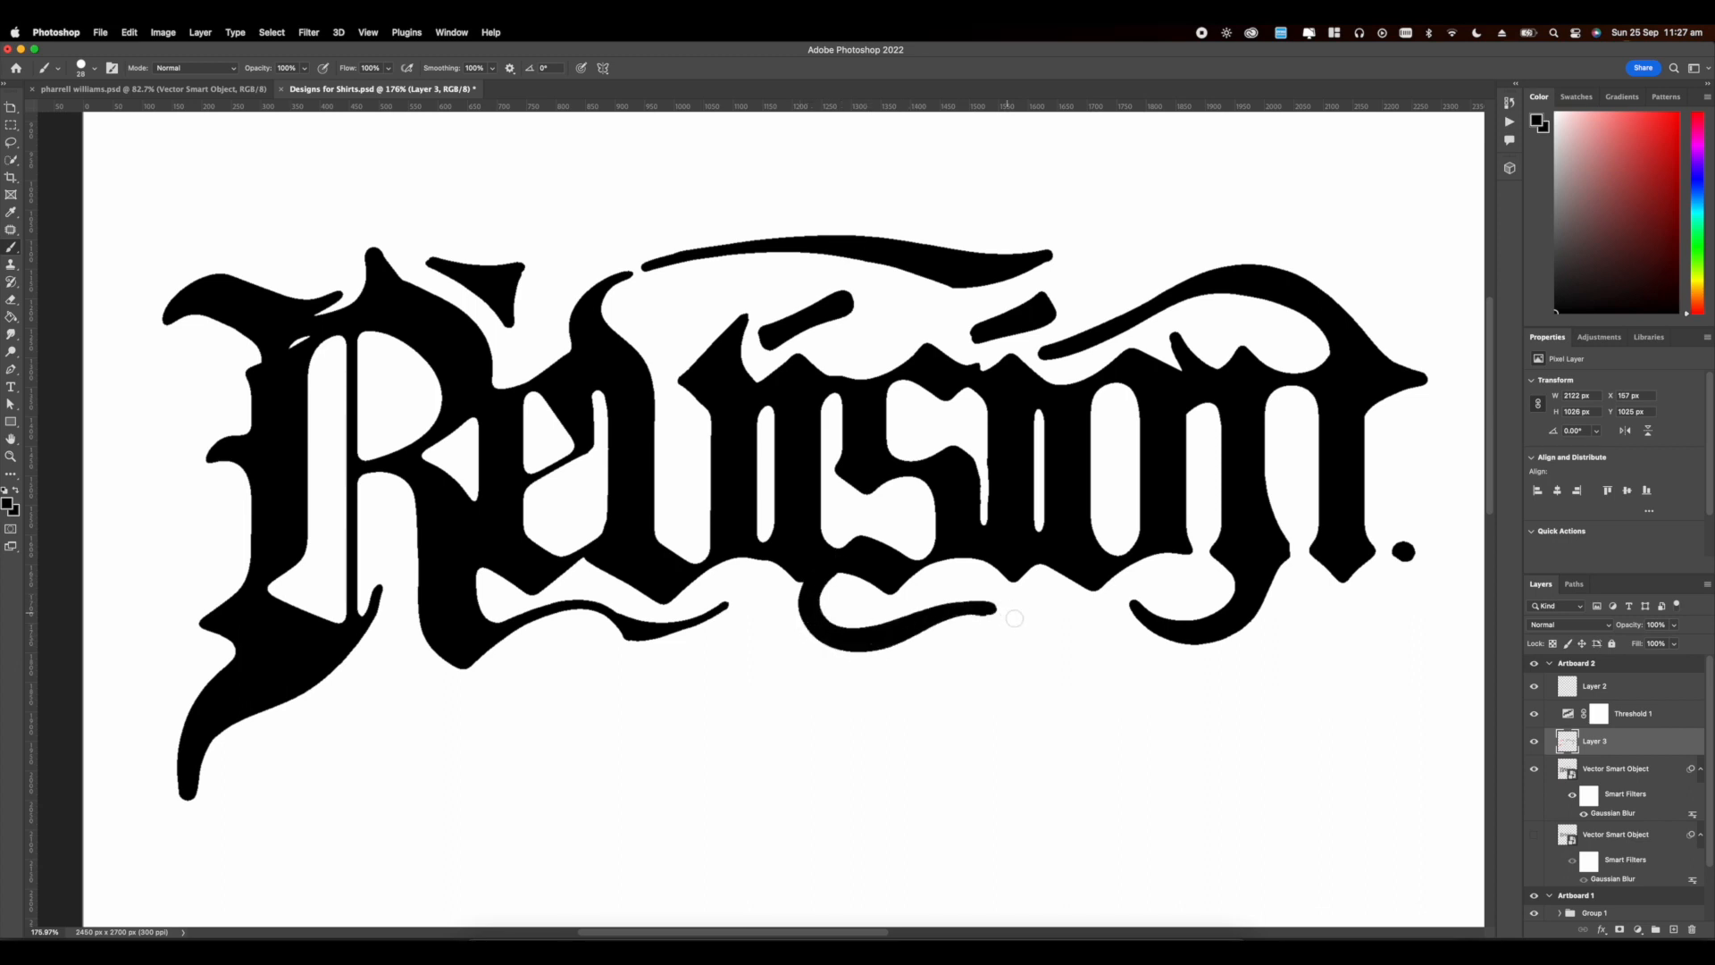
scroll(903, 596, "up", 5)
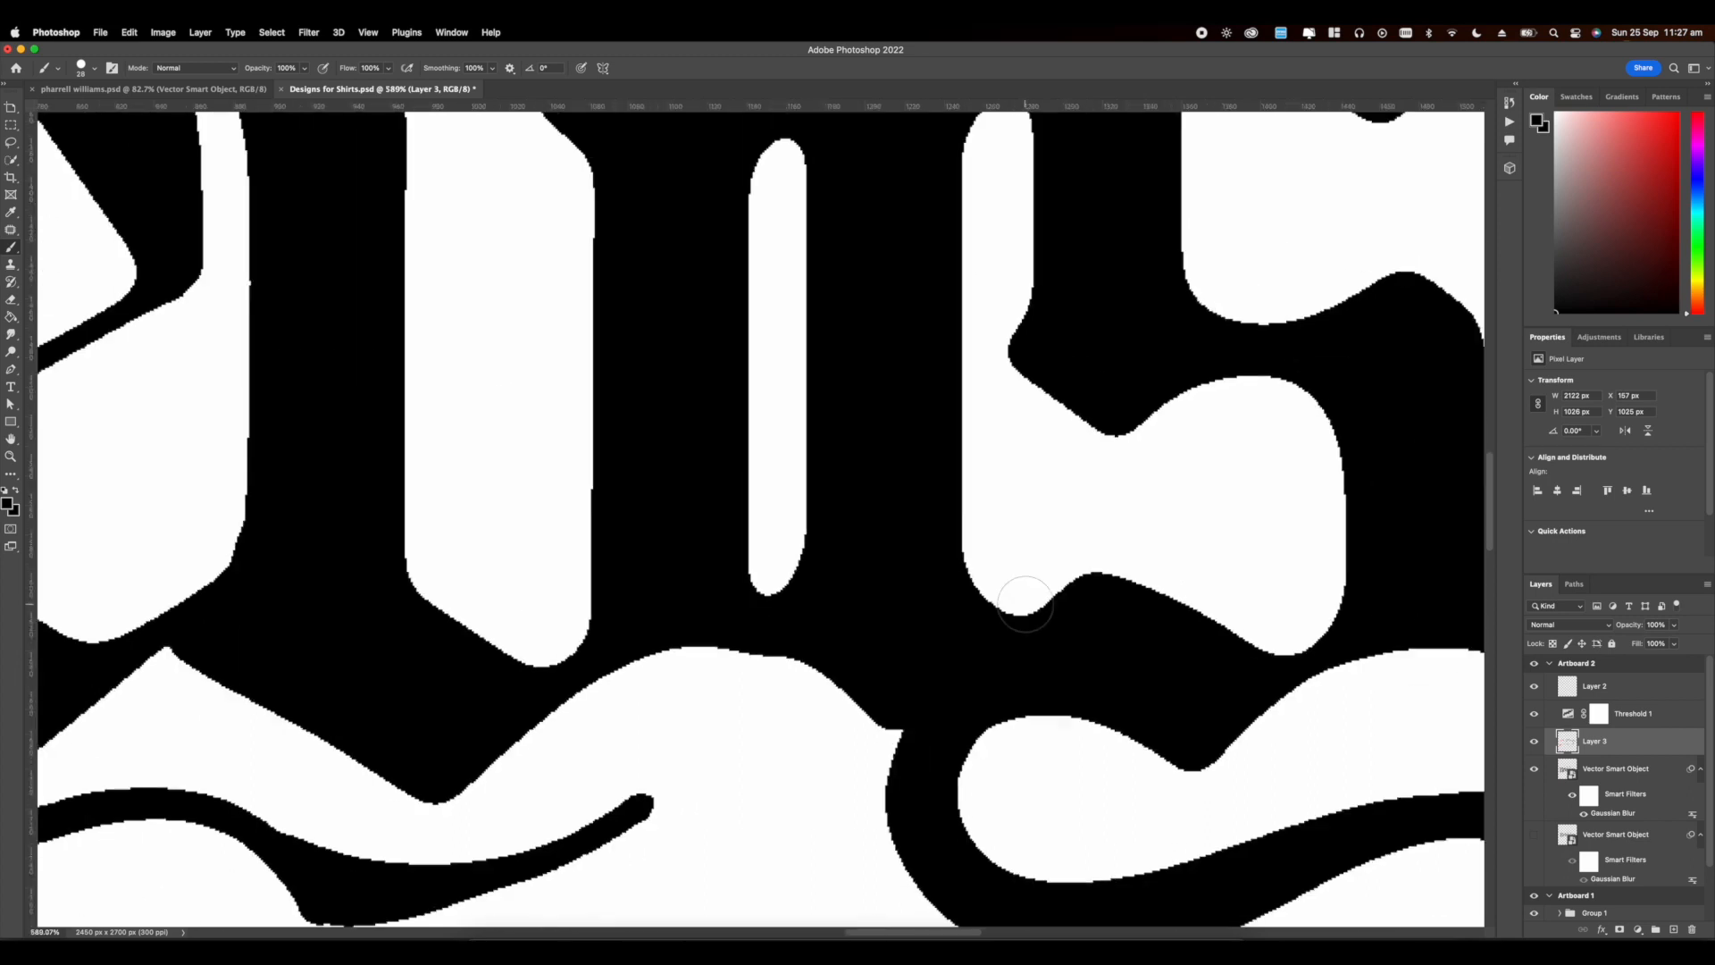
scroll(900, 422, "down", 9)
Step: Capture a screenshot of the finished Revision lettering on Artboard 2
key("super+shift+4")
left_click_drag(391, 329, 1148, 703)
scroll(1024, 537, "down", 5)
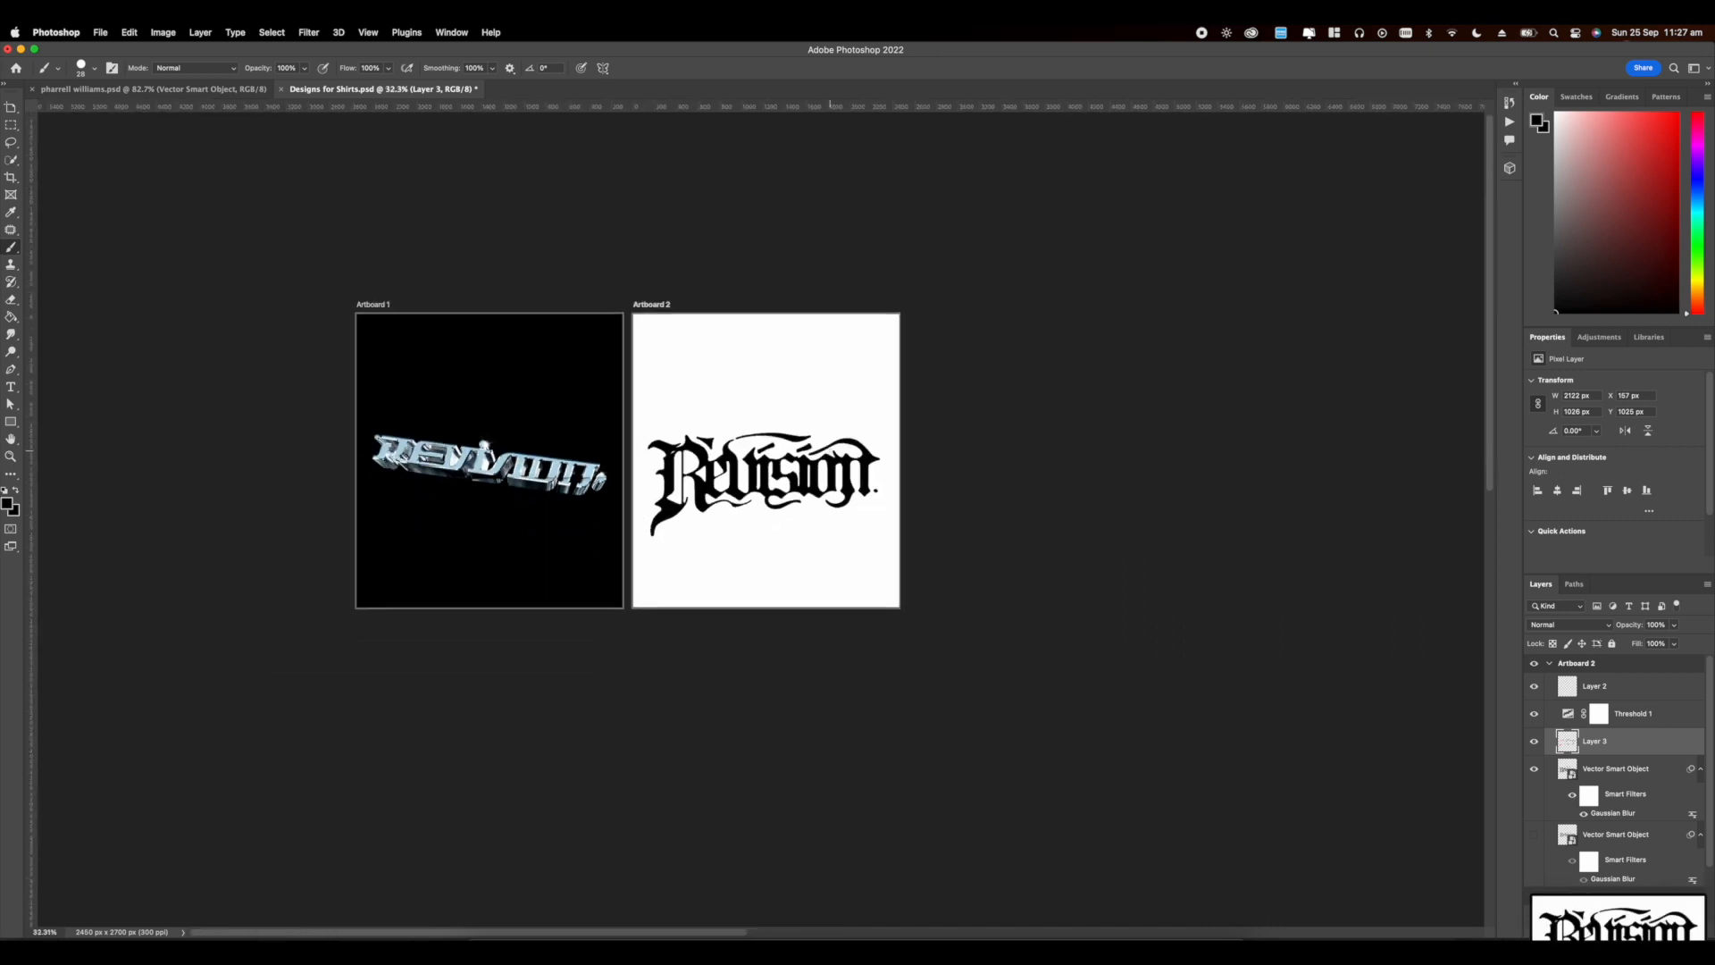
scroll(1010, 572, "up", 5)
scroll(989, 612, "down", 3)
left_click_drag(989, 611, 778, 558)
Step: Switch to designs.ai in Illustrator and bring in the lettering screenshot from Finder, placing it above the Deadline graphic
left_click(857, 948)
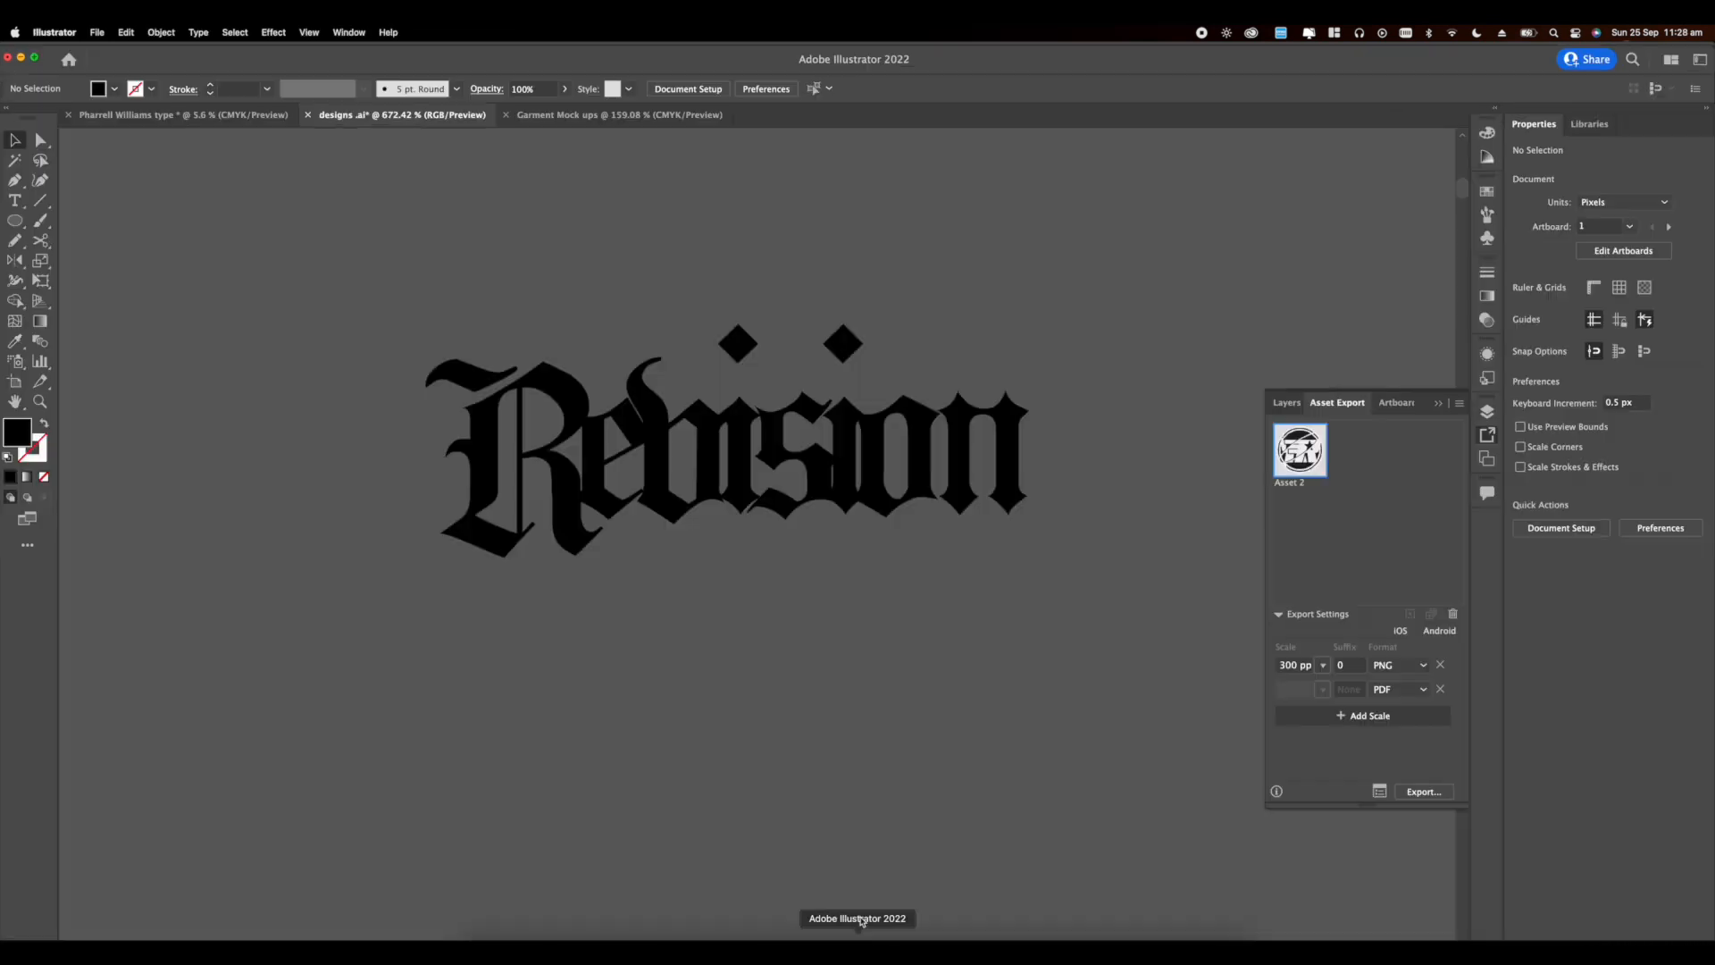
scroll(479, 458, "down", 15)
left_click(483, 949)
left_click_drag(708, 433, 571, 747)
scroll(572, 747, "up", 8)
left_click_drag(708, 452, 707, 588)
left_click_drag(706, 501, 695, 467)
Step: Image Trace the screenshot in black and white with threshold 177, paths 82%, noise 1 px and white ignored
left_click(362, 32)
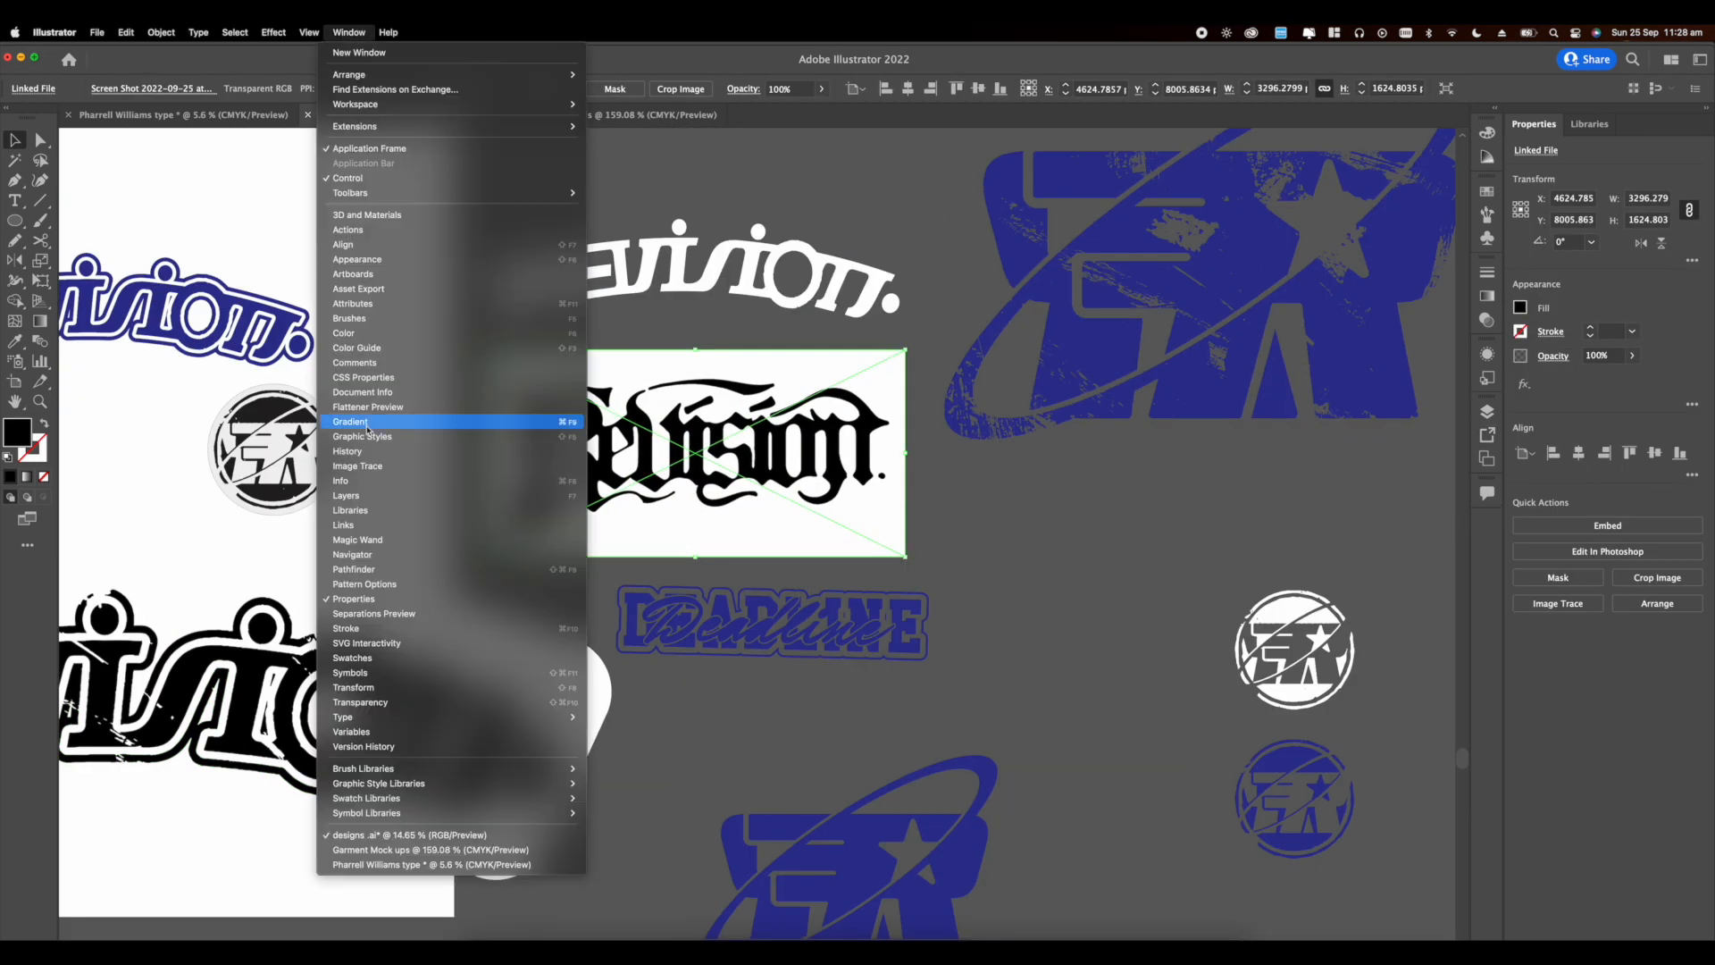
left_click(384, 417)
scroll(779, 566, "up", 3)
left_click(954, 560)
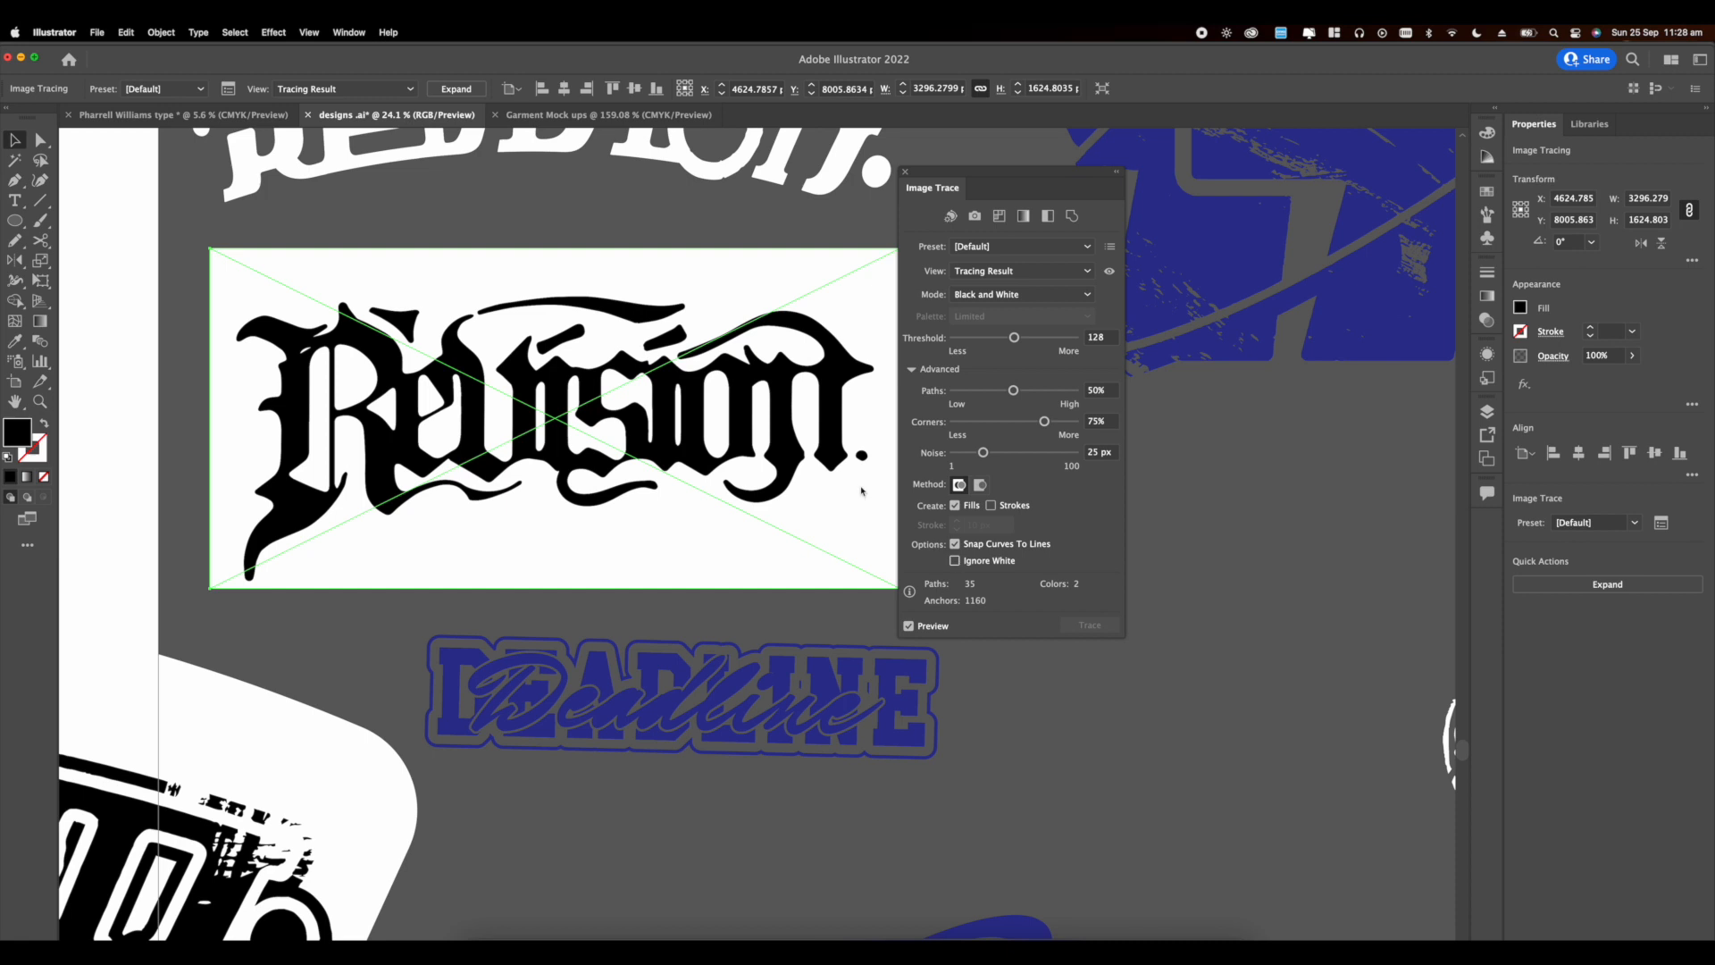
left_click(1038, 339)
left_click(1053, 390)
left_click(953, 453)
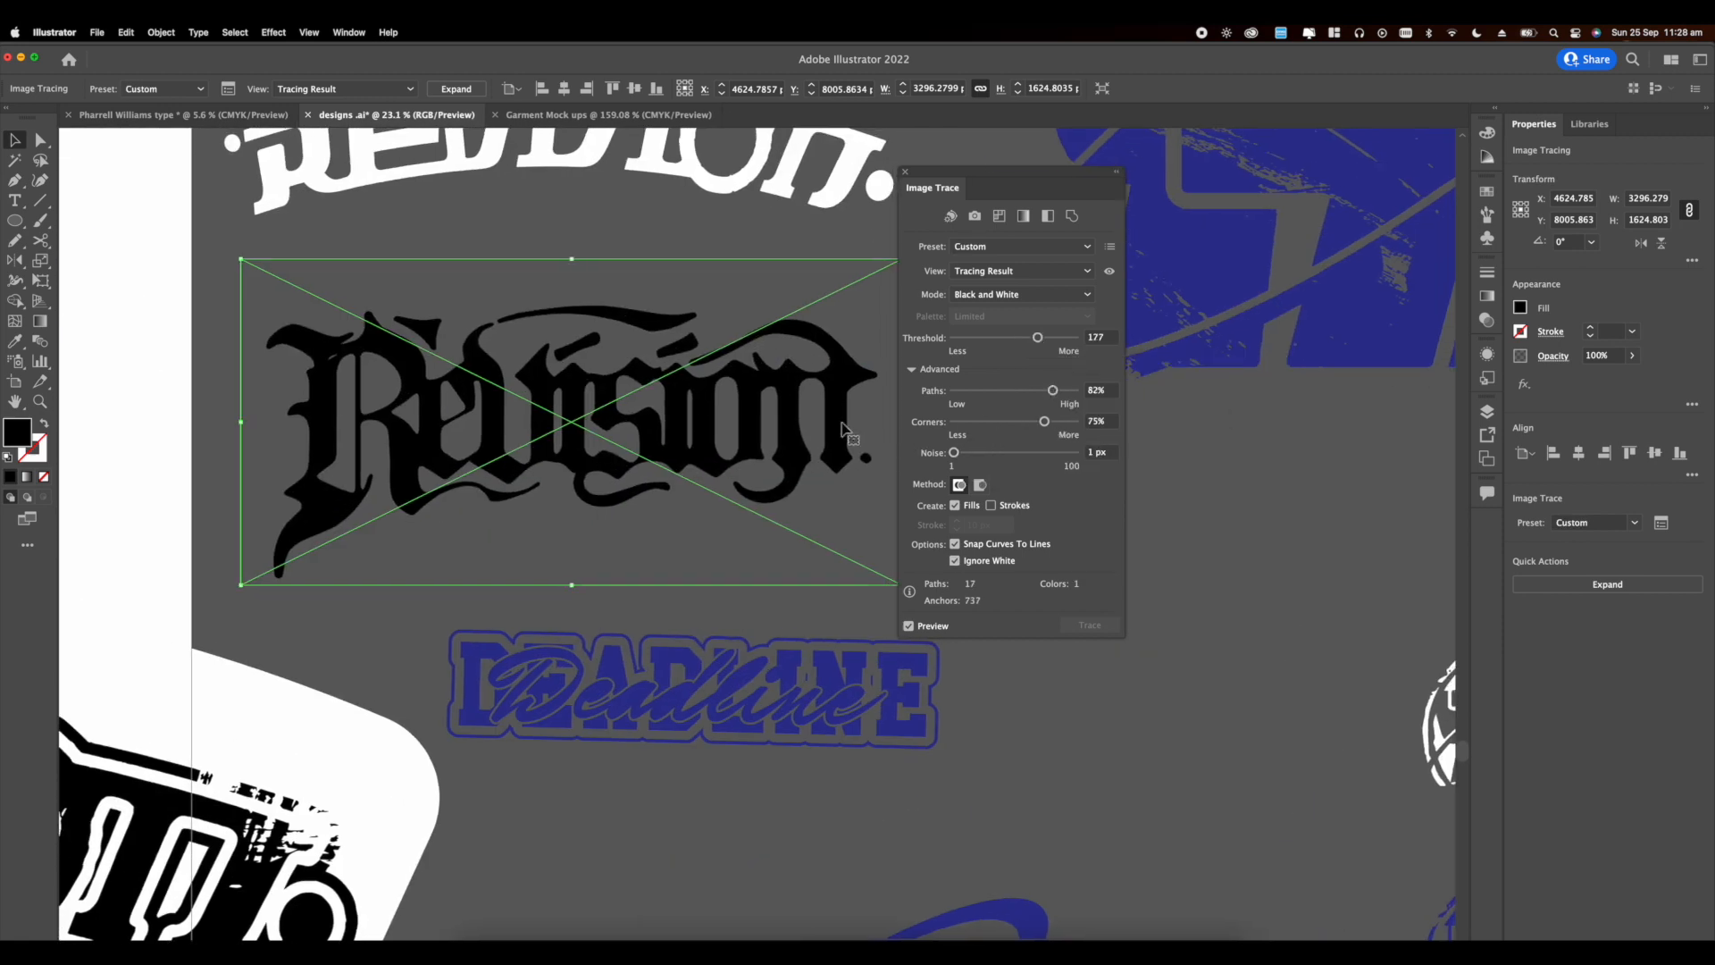
Step: Expand the traced Revision lettering into vector paths and move it to the area above the white circular logo
scroll(572, 394, "down", 3)
left_click(161, 32)
left_click(170, 215)
left_click(796, 451)
scroll(600, 367, "down", 8)
left_click_drag(601, 368, 736, 391)
scroll(736, 391, "up", 8)
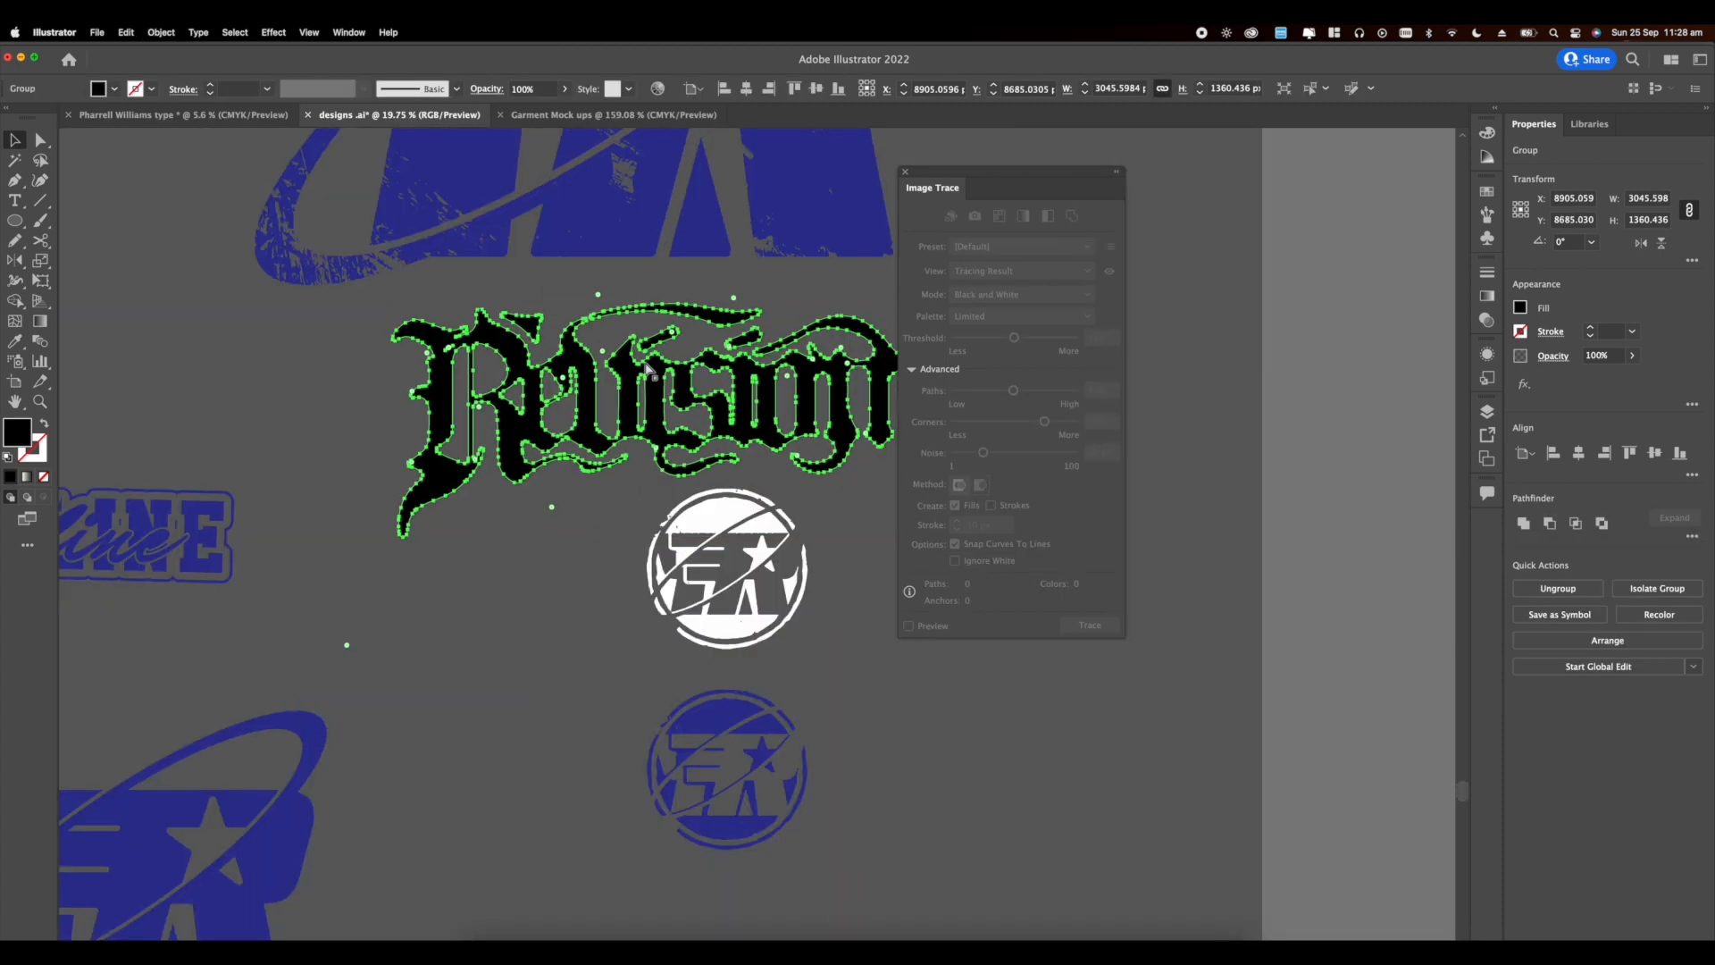
Step: Copy the vector Revision lettering into the Garment Mock ups document, place it beside the artboard and close the Image Trace settings
key("super+c")
scroll(651, 371, "down", 5)
left_click(613, 115)
scroll(620, 381, "down", 5)
left_click(905, 172)
left_click(72, 63)
key("super+v")
scroll(815, 470, "down", 8)
left_click_drag(920, 529, 817, 520)
left_click_drag(825, 481, 733, 405)
scroll(734, 405, "up", 5)
left_click(470, 681)
Step: Open the Apparel Tech Pack:Mockups UPDATE 1.ai file from Finder
left_click(484, 942)
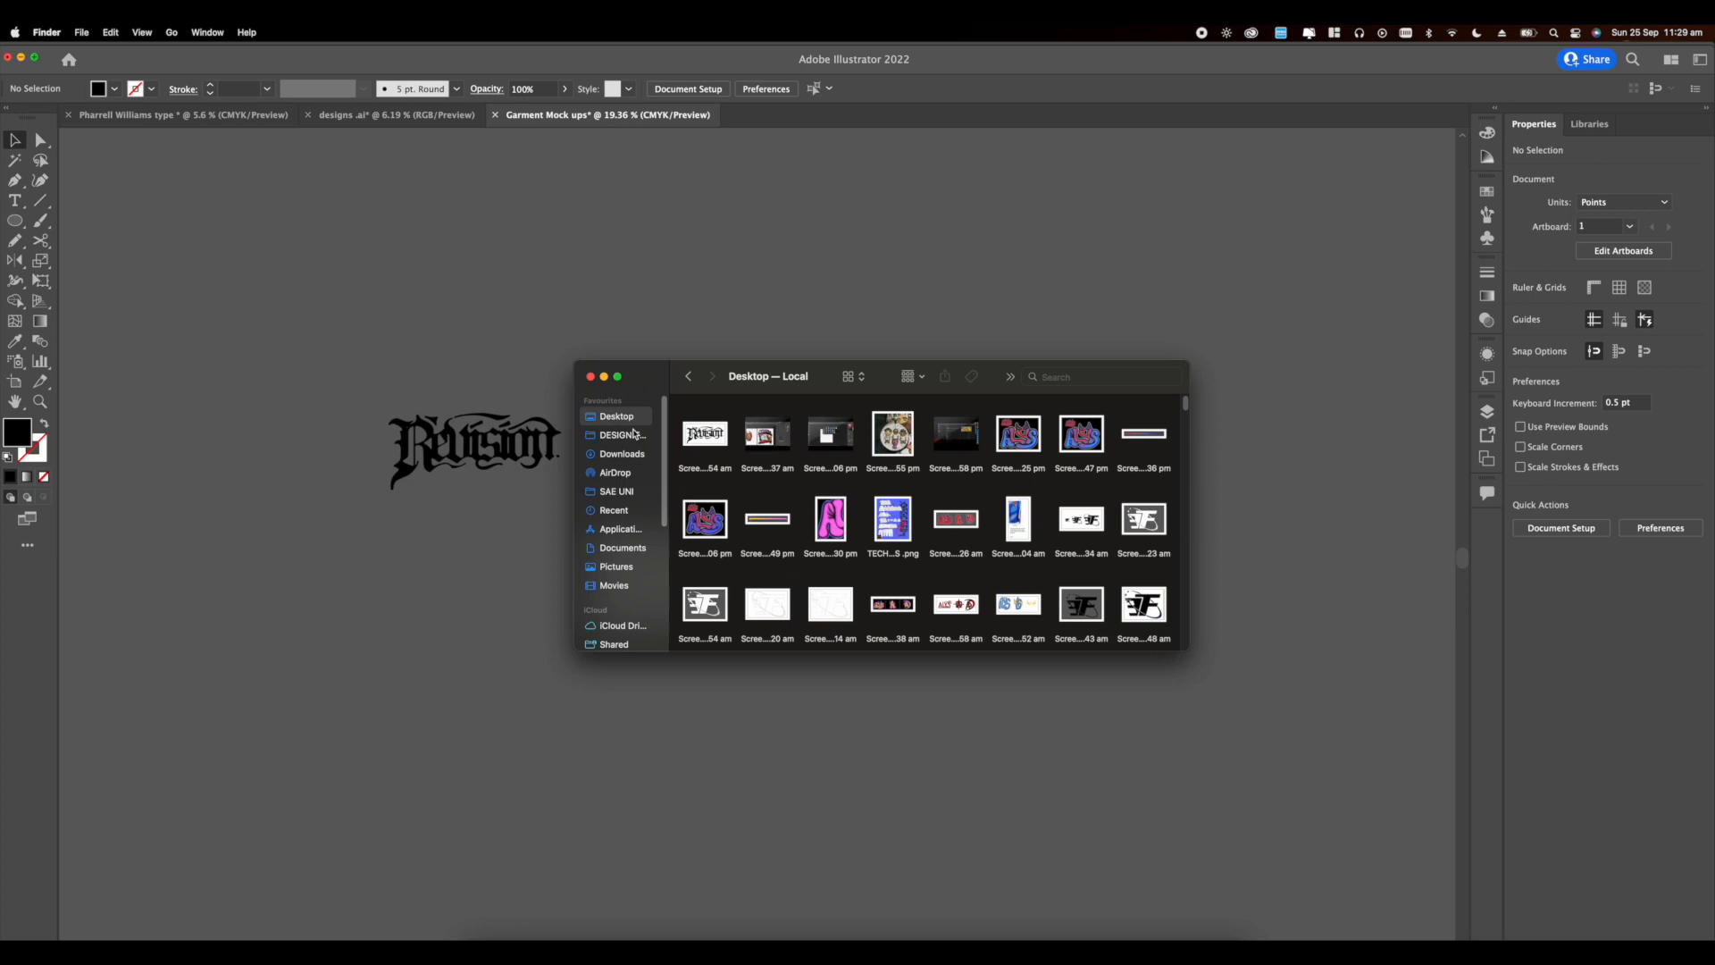
left_click(633, 434)
double_click(755, 525)
scroll(807, 404, "up", 5)
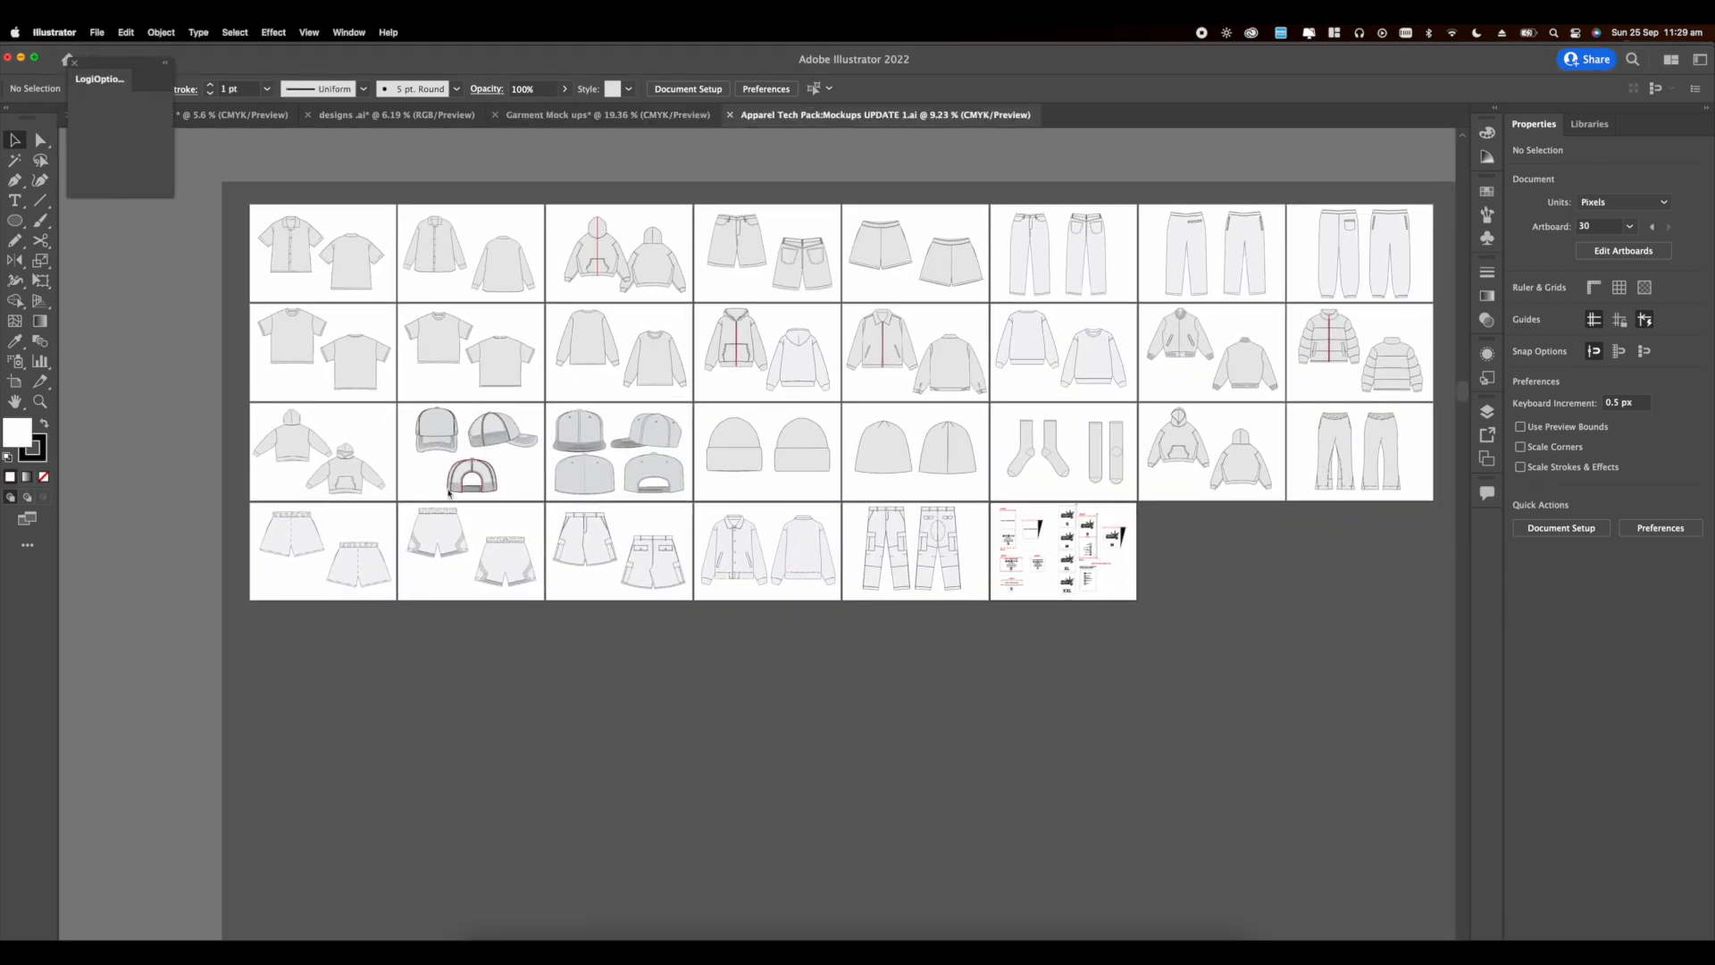
Step: Copy the front-view cargo pants from the tech pack into the Garment Mock ups document and place them on the artboard's left half
scroll(929, 554, "up", 5)
scroll(848, 536, "down", 3)
scroll(823, 532, "up", 4)
left_click(823, 531)
scroll(823, 529, "down", 5)
left_click(607, 115)
scroll(679, 583, "up", 4)
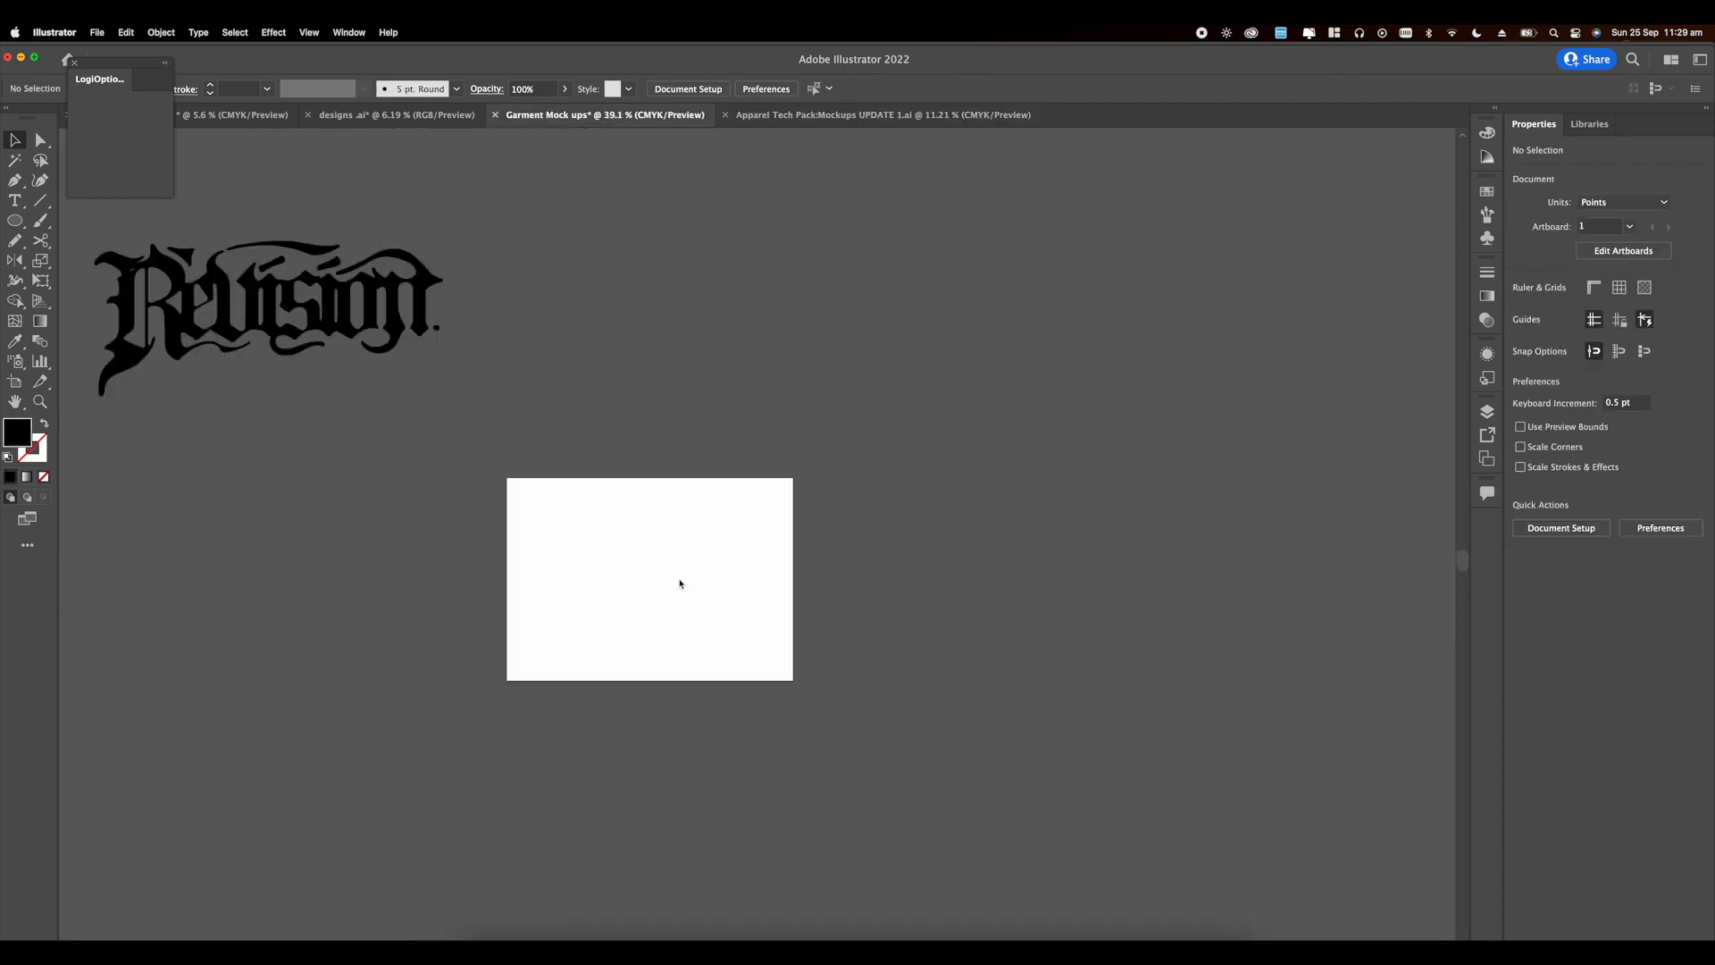
scroll(679, 583, "down", 5)
scroll(759, 571, "up", 3)
key("super+v")
left_click_drag(778, 593, 631, 593)
Step: Scale the cargo pants down to fit within the artboard's height and shift them slightly toward its left edge
scroll(617, 589, "up", 5)
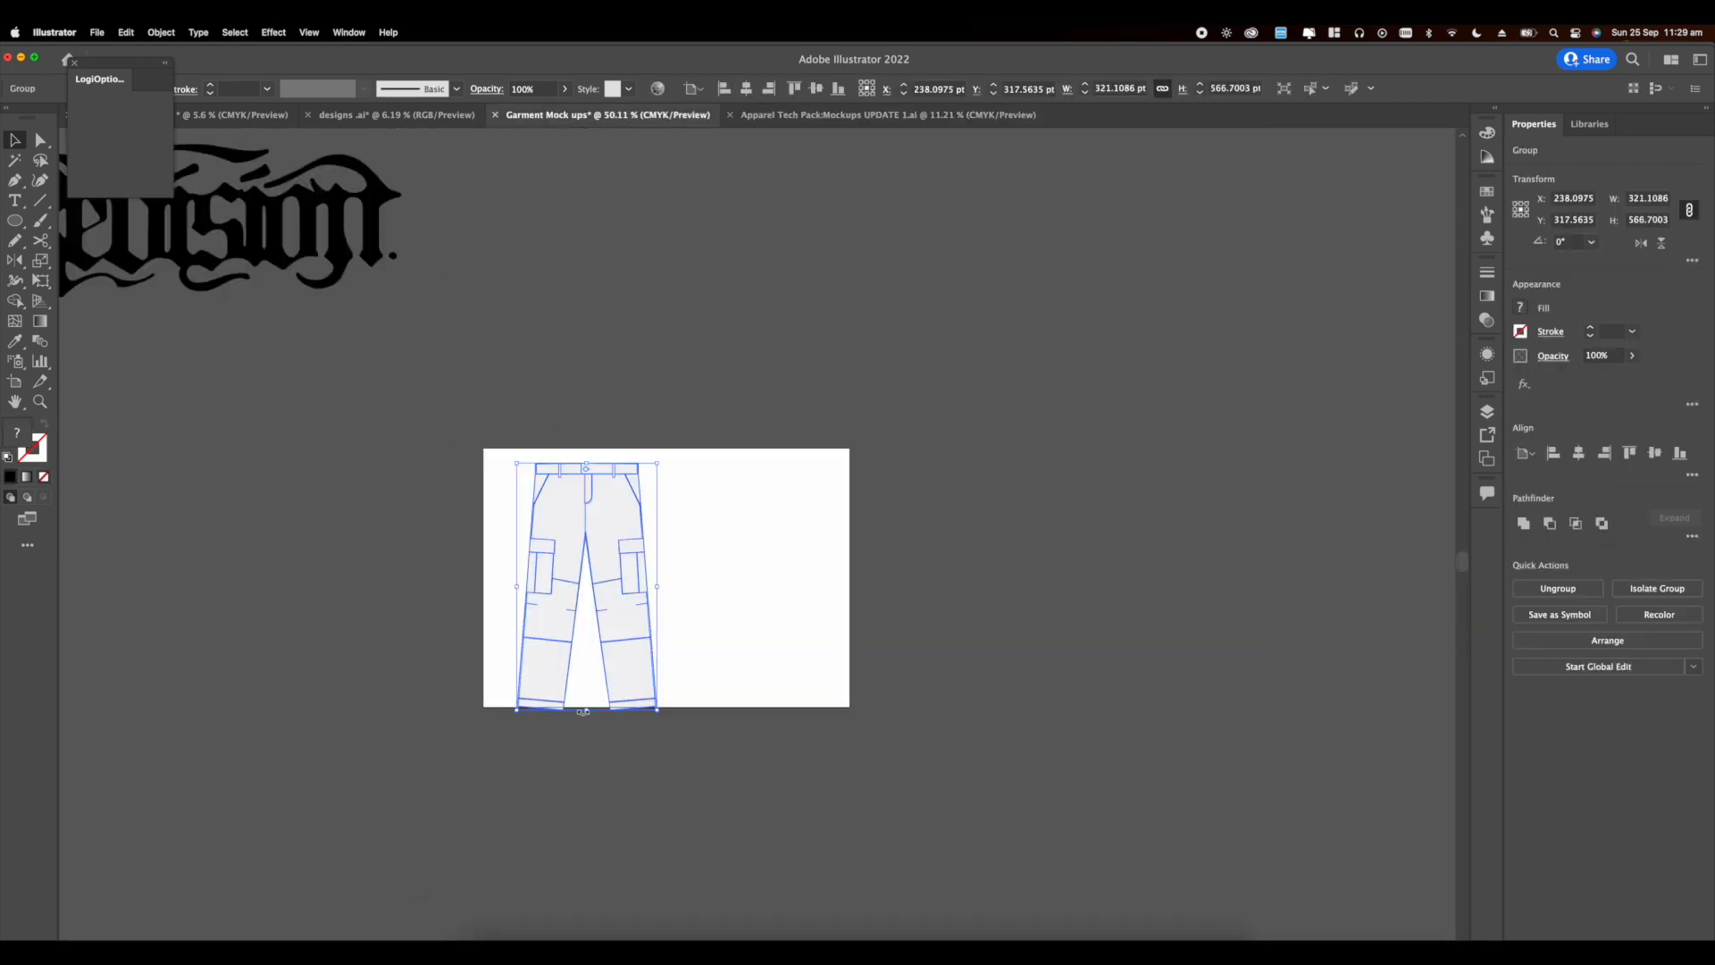
left_click_drag(585, 711, 586, 682)
left_click_drag(586, 527, 567, 535)
left_click(636, 605)
Step: Place a copy of the Revision lettering, about 155 pt wide, above the pants and bring it to the front
scroll(635, 605, "left", 4)
left_click(474, 259)
left_click(494, 391)
scroll(494, 390, "left", 1)
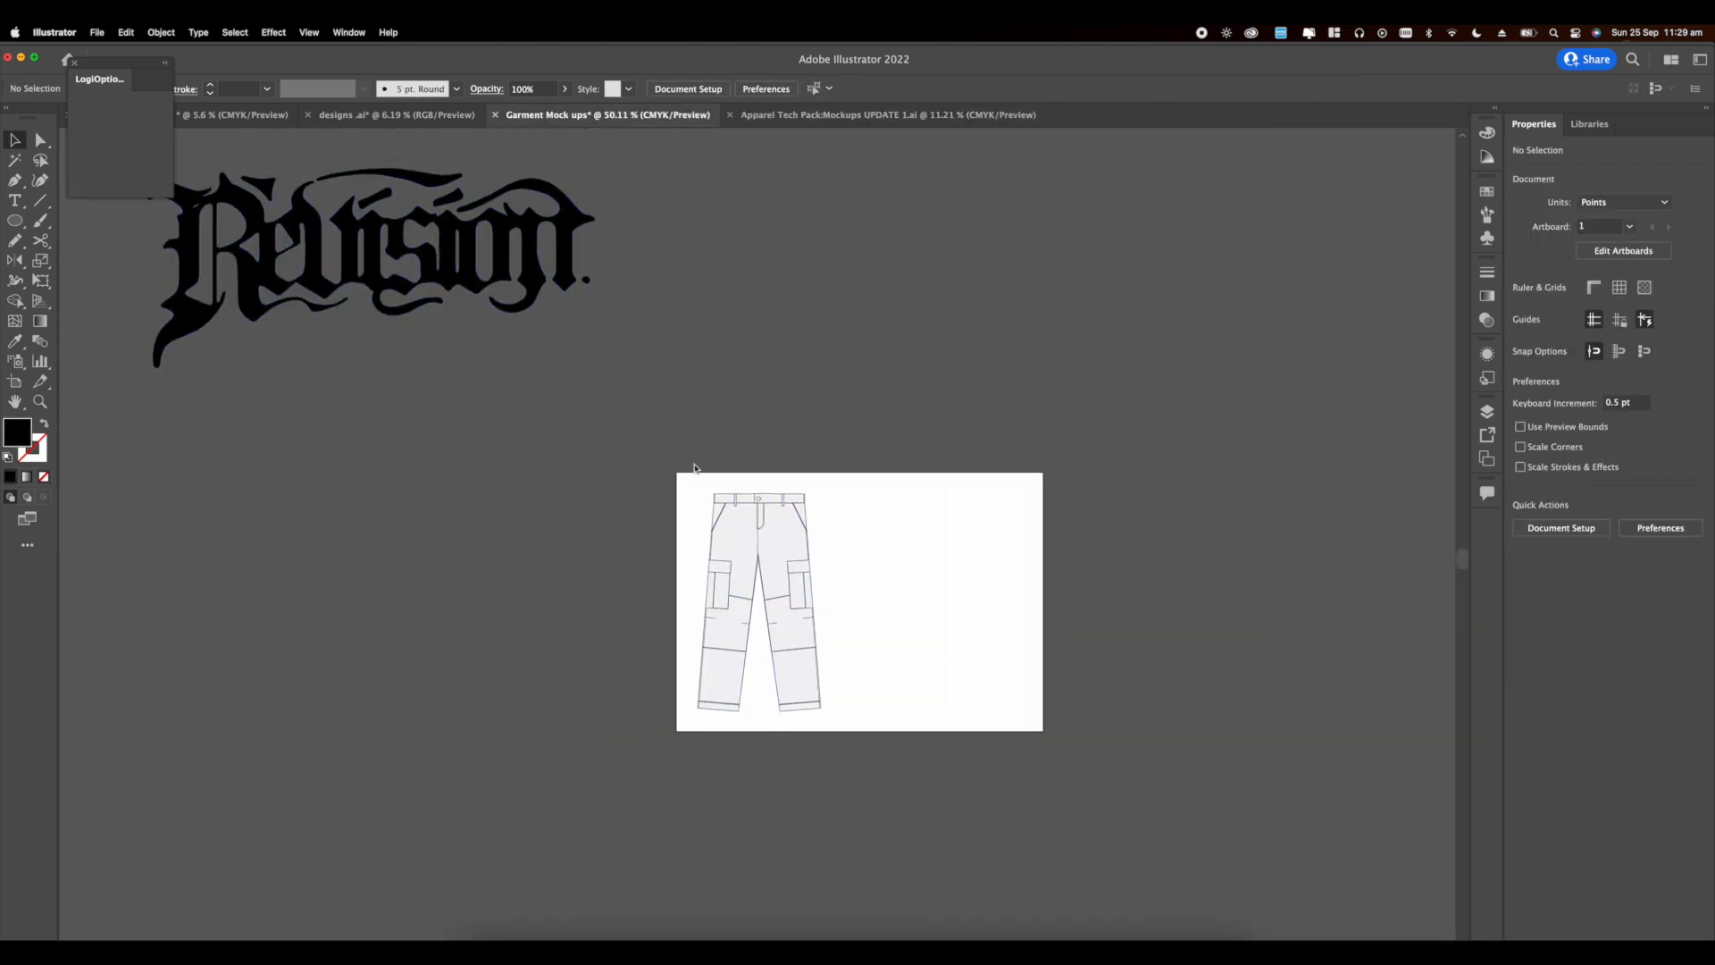
scroll(695, 468, "up", 4)
scroll(673, 437, "down", 4)
left_click(460, 320)
left_click_drag(460, 320, 852, 610)
scroll(854, 616, "up", 4)
right_click(1038, 545)
mouse_move(1101, 790)
left_click(1204, 791)
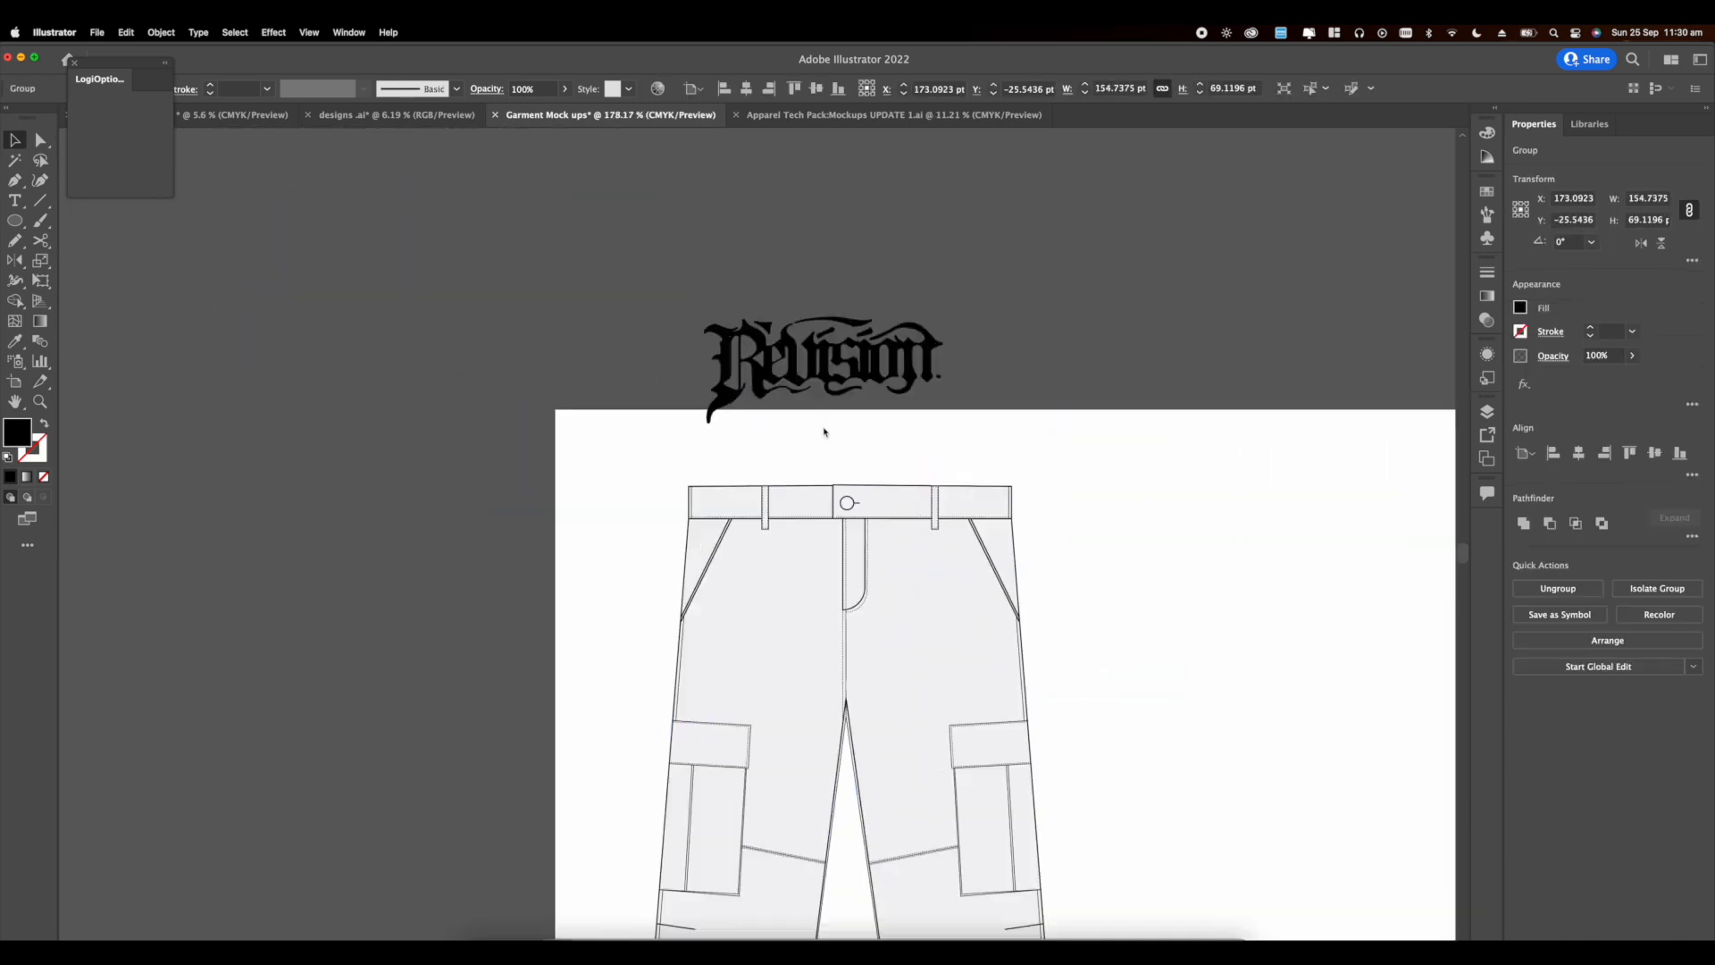
Step: Resize the lettering copy to span the front of the pants and centre it between the waistband and crotch
scroll(817, 625, "up", 5)
mouse_move(821, 572)
left_mouse_down()
mouse_move(818, 612)
mouse_move(800, 586)
left_mouse_up()
left_click_drag(1065, 551, 1137, 555)
left_click_drag(919, 557, 902, 554)
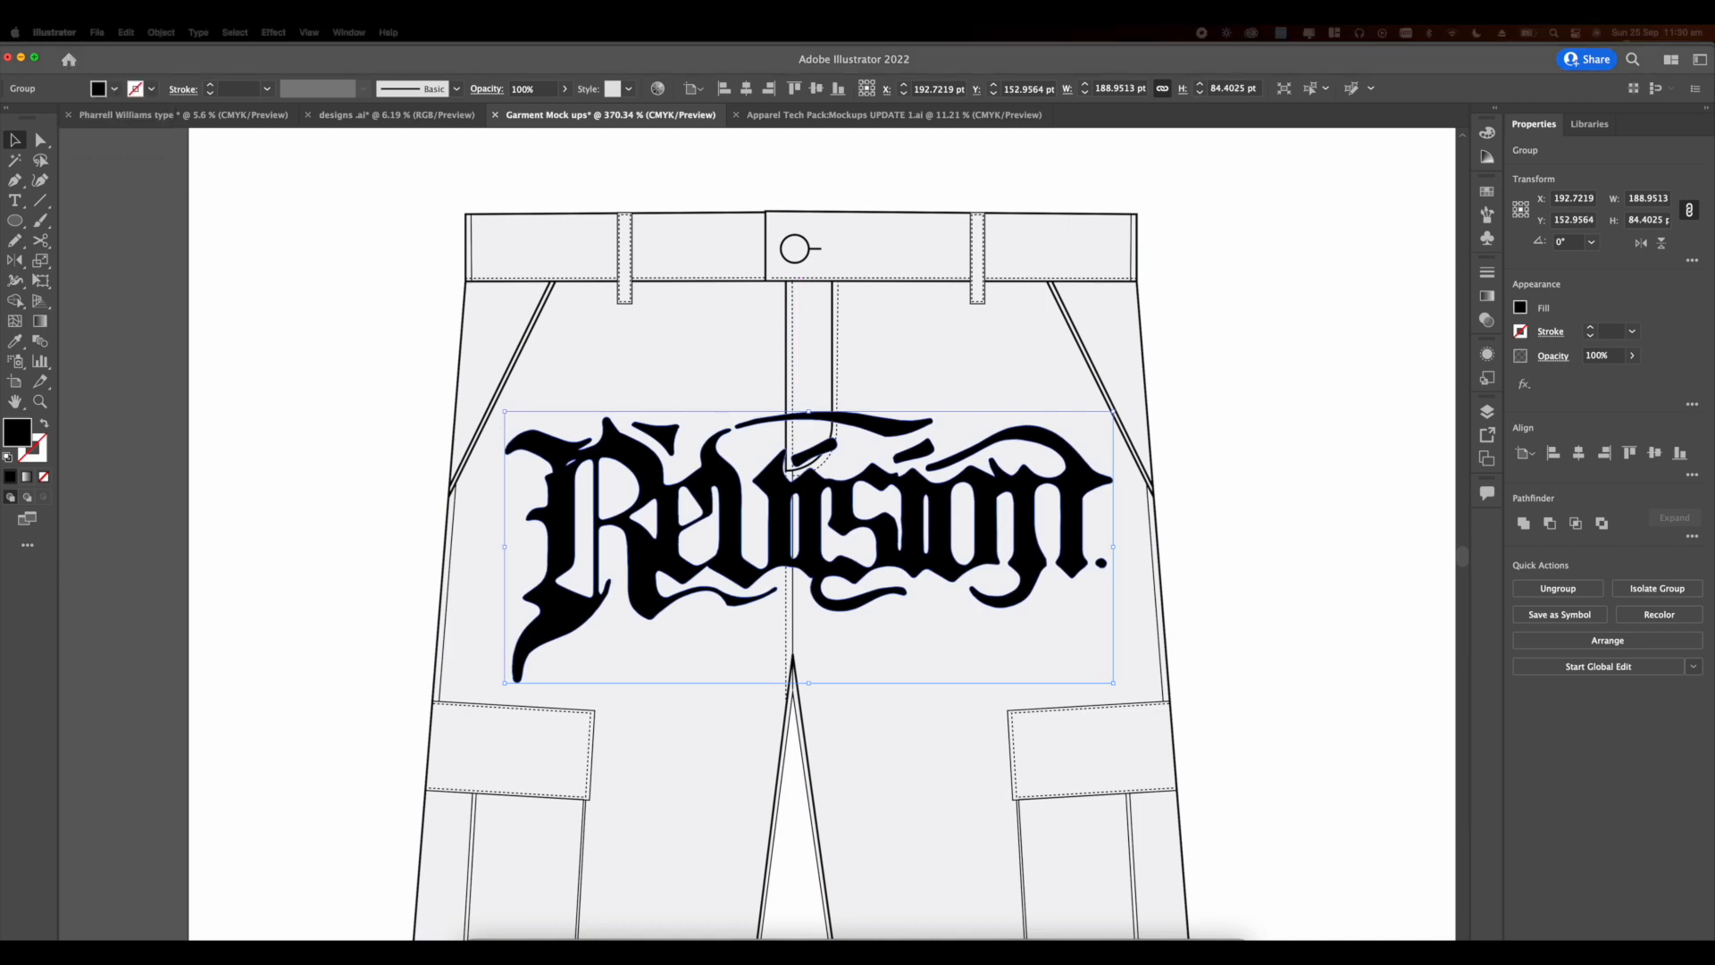
left_click(1244, 506)
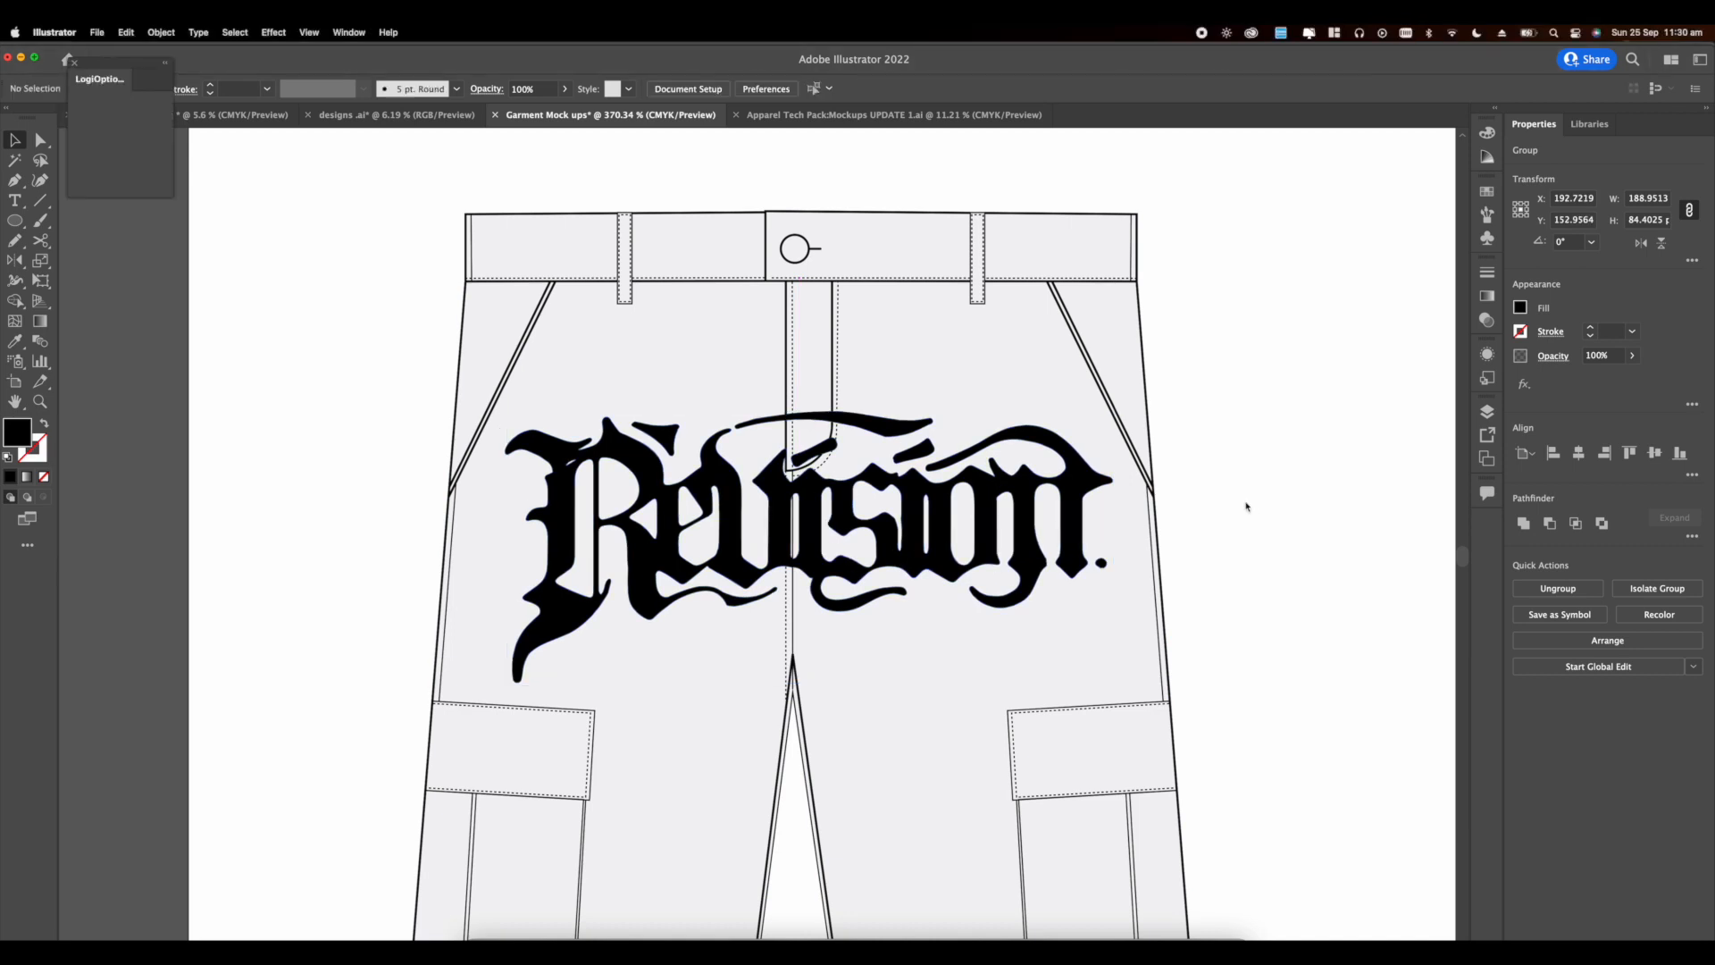
left_click(986, 536)
left_click_drag(809, 683, 808, 669)
left_click(1241, 536)
Step: Fill the body of the cargo pants with dark grey
scroll(883, 386, "down", 5)
scroll(950, 420, "up", 5)
key("a")
left_click(553, 447)
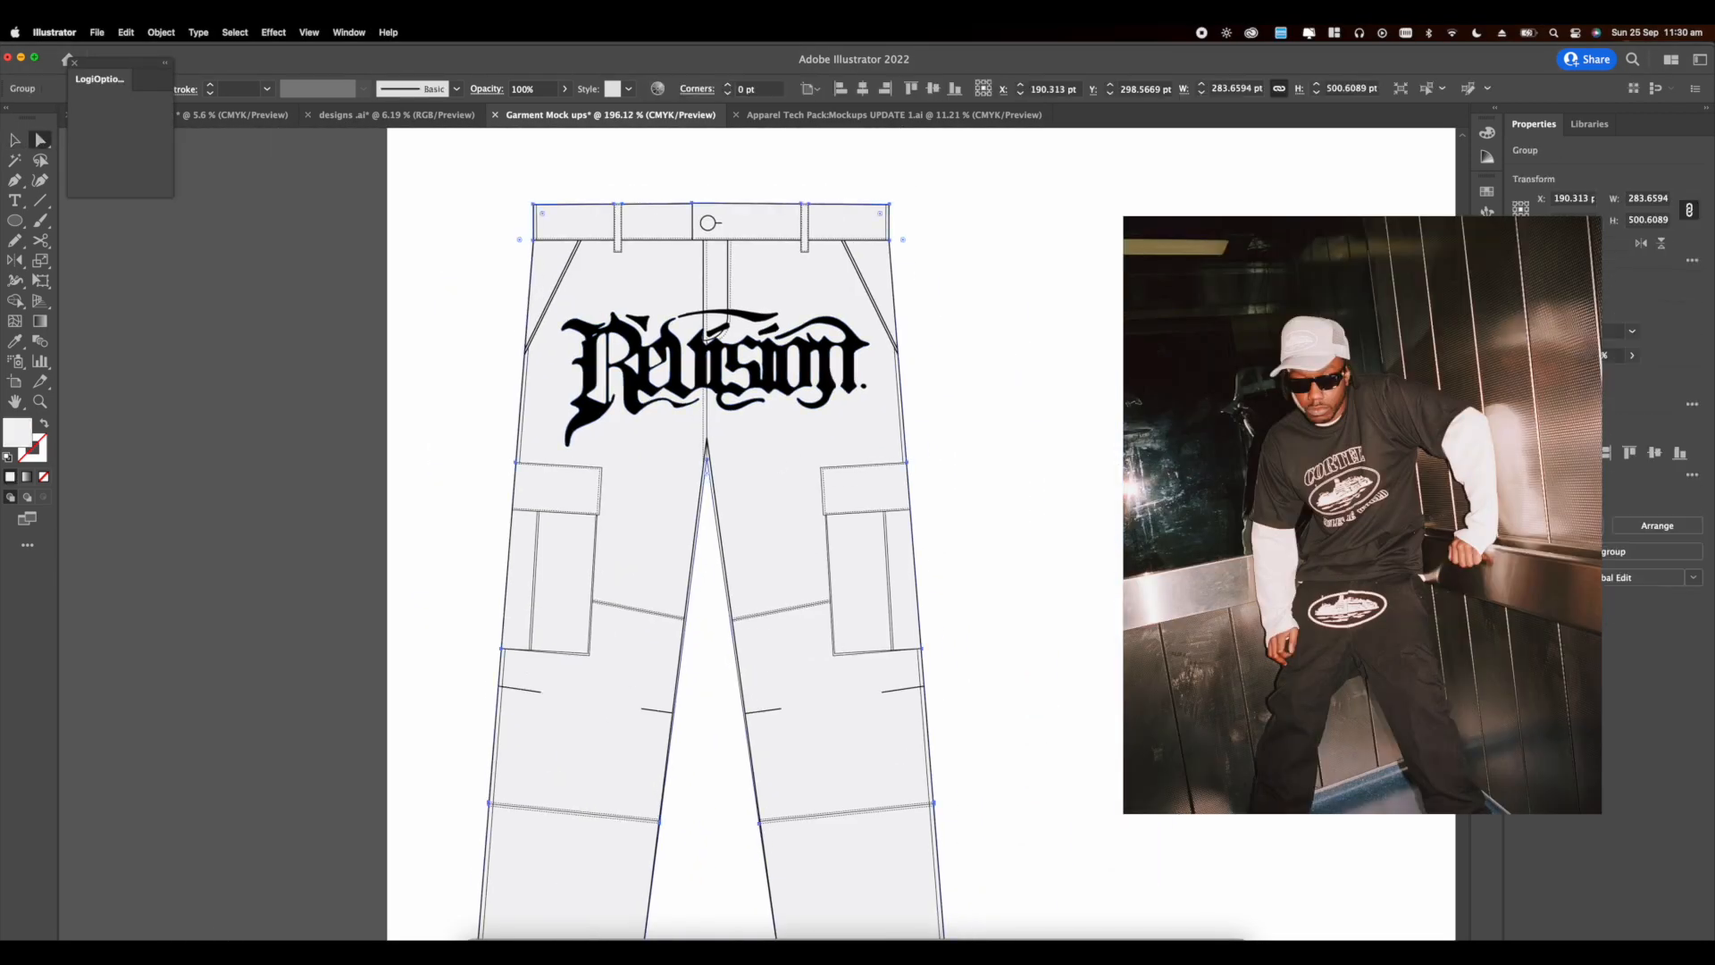
left_click(1520, 307)
left_click(1376, 411)
left_click(1362, 411)
left_click(1376, 411)
left_click(1009, 285)
scroll(876, 262, "up", 8)
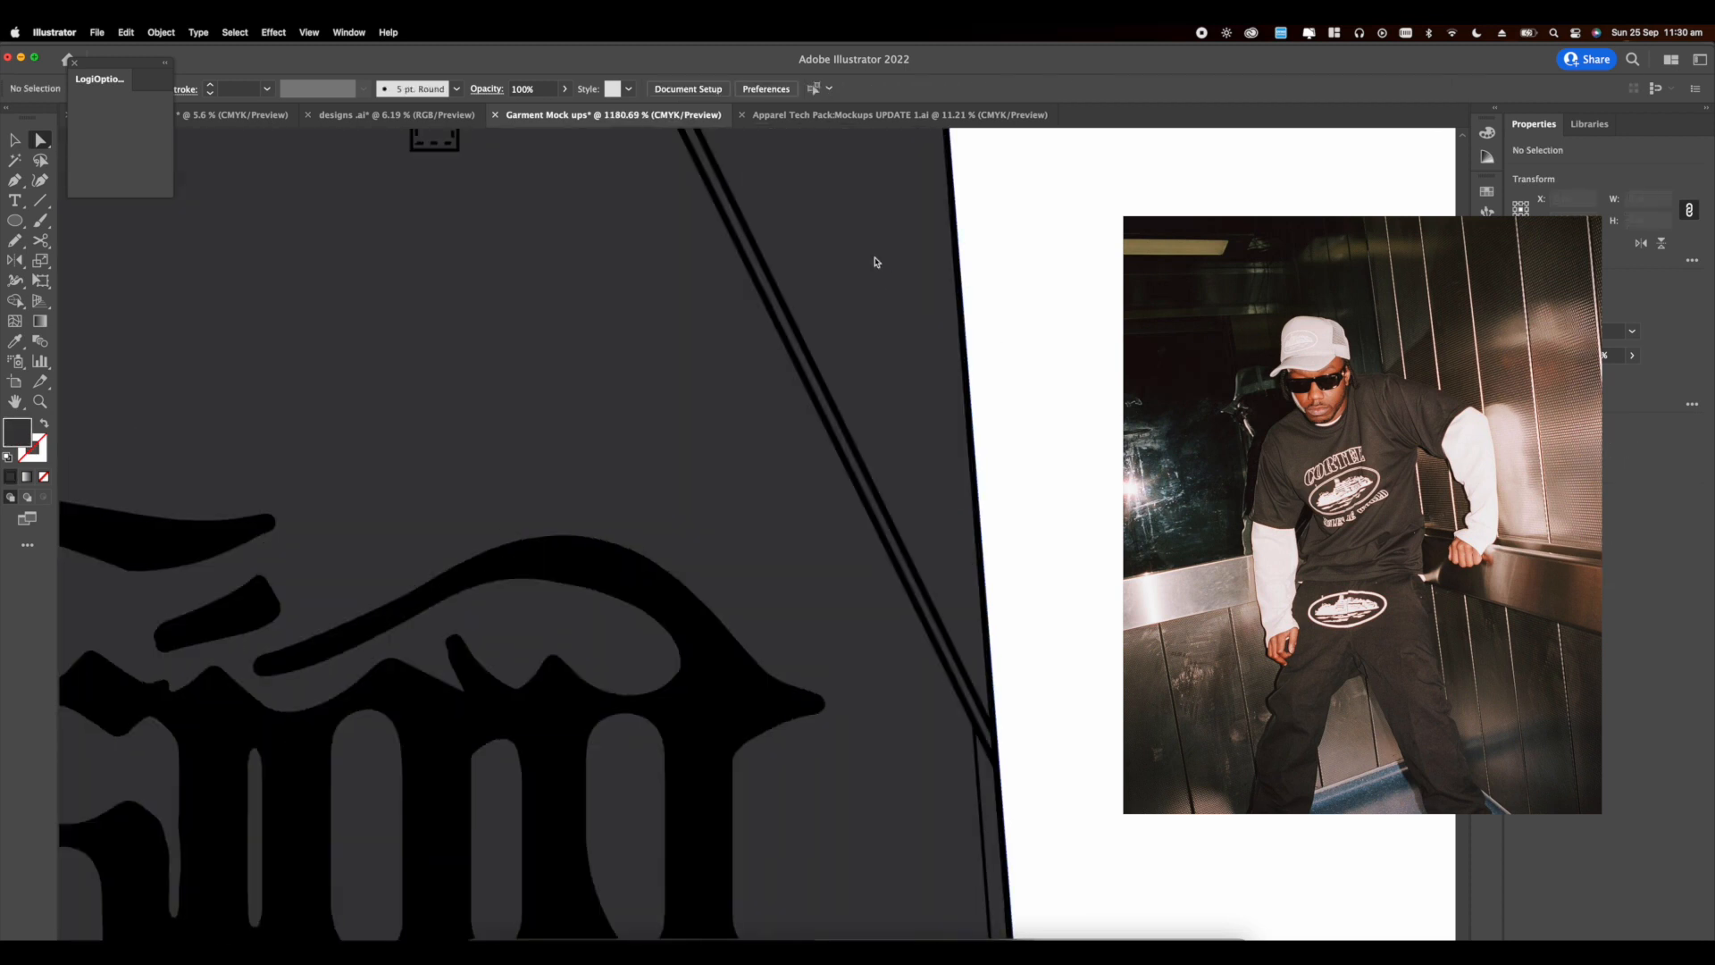
Step: Try white outlines and seams on the cargo pants, and undo the colour change
scroll(876, 260, "down", 8)
left_click(1487, 411)
left_click(1318, 430)
left_click(1338, 465)
left_click(1443, 482)
left_click(1520, 307)
left_click(1458, 415)
left_click(1060, 383)
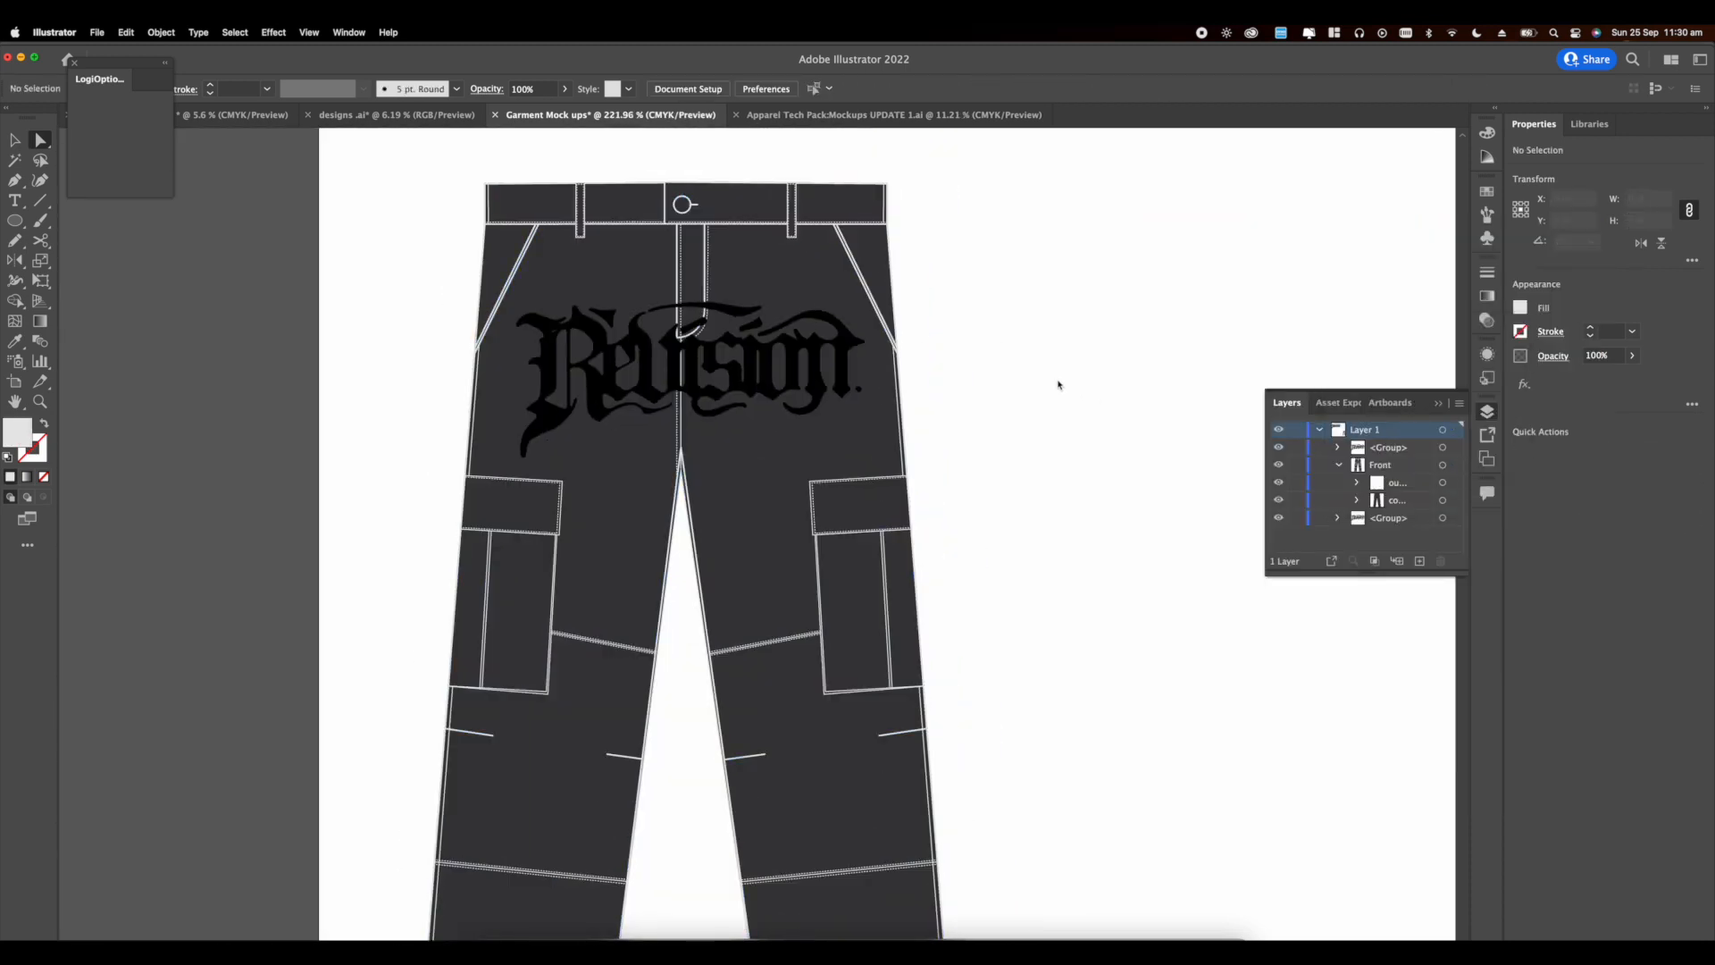
key("super+z")
Step: Fine-tune the size and position of the Revision lettering on the front of the pants
scroll(1047, 376, "down", 4)
scroll(1027, 303, "up", 4)
left_click(706, 366)
scroll(684, 402, "up", 5)
key("v")
left_click(656, 384)
scroll(647, 371, "up", 6)
scroll(657, 384, "down", 5)
left_click_drag(668, 407, 663, 402)
left_click_drag(1129, 453, 1131, 456)
left_click_drag(841, 463, 839, 461)
Step: Offset the path of the pants' Revision lettering and recolour the offset shape orange to outline the letters
left_click(161, 32)
mouse_move(224, 362)
left_click(348, 415)
left_click(583, 392)
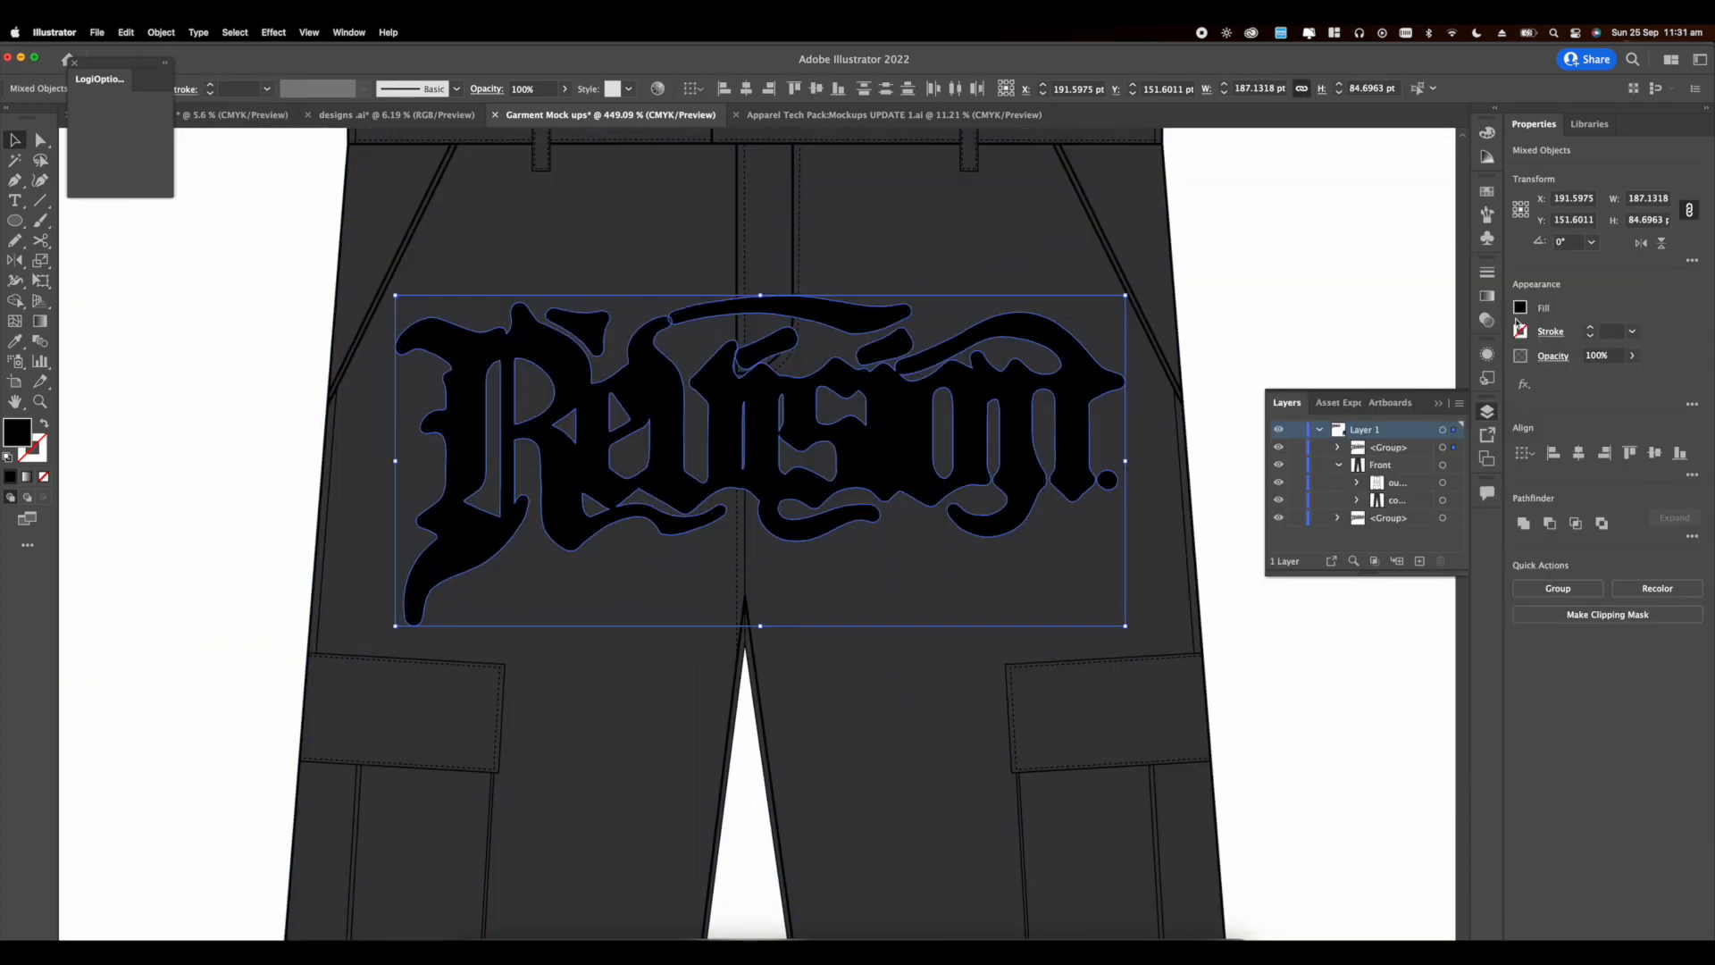
left_click(1520, 307)
left_click(1396, 368)
left_click(1501, 369)
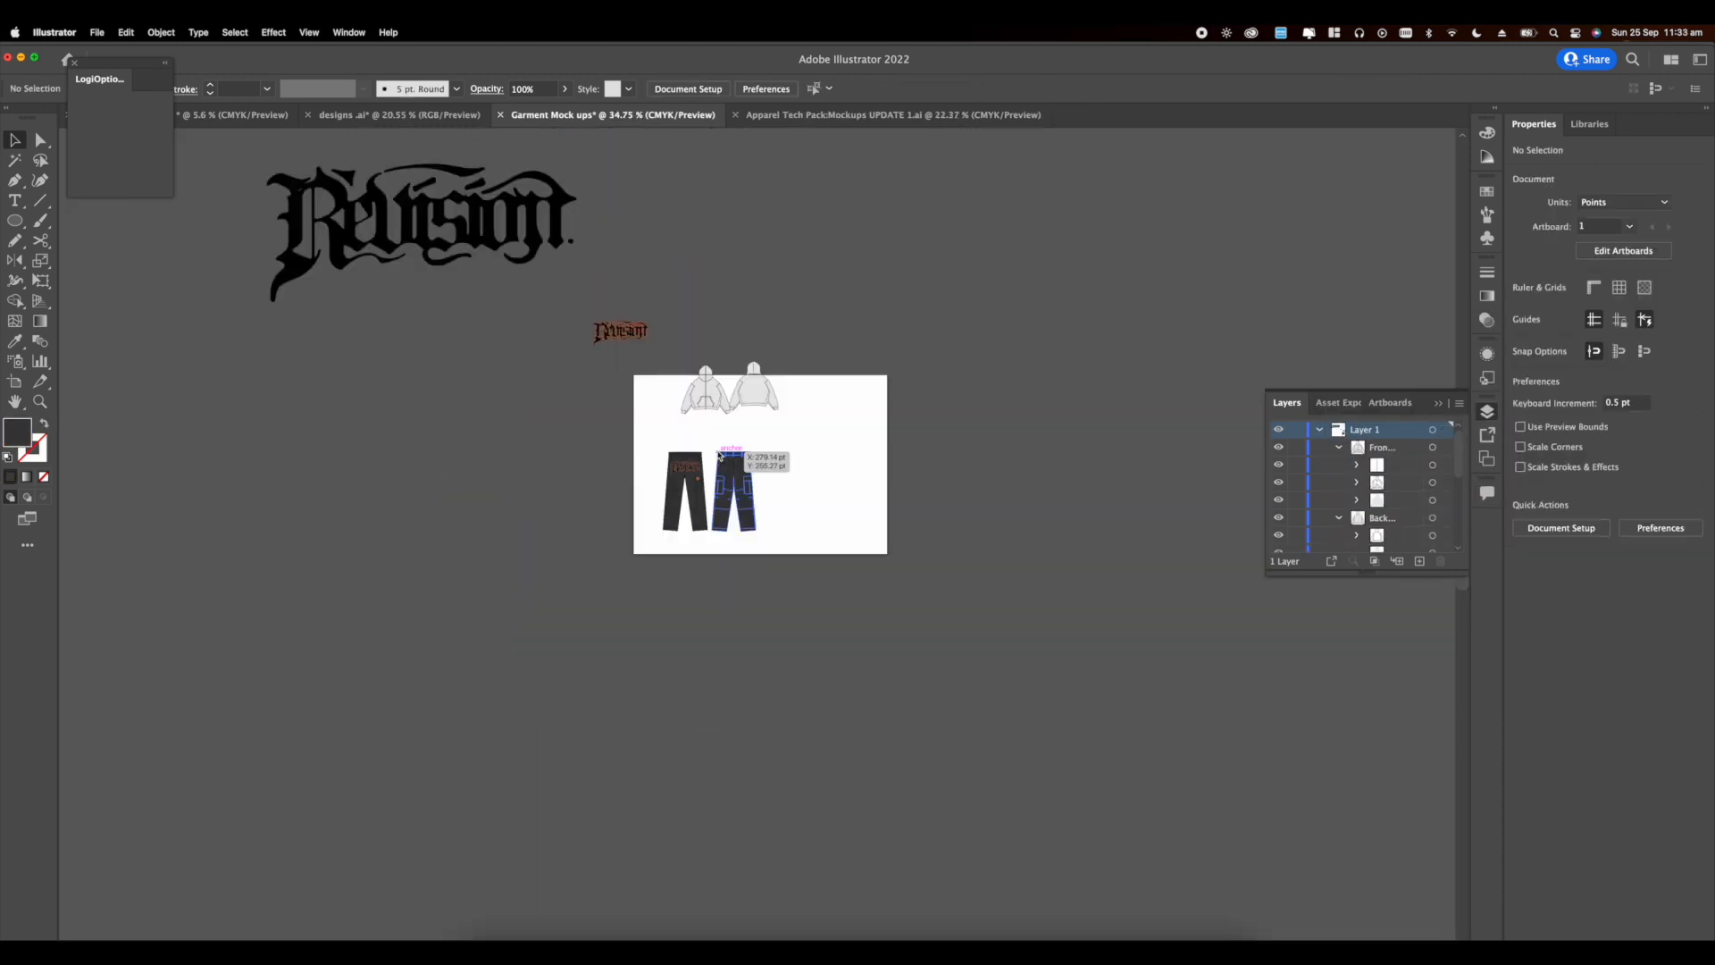
Step: Enlarge the front and back hoodies to match the scale of the pants below them
scroll(708, 437, "up", 10)
left_click_drag(615, 199, 962, 408)
left_click_drag(888, 305, 815, 447)
left_click_drag(717, 325, 719, 277)
left_click(742, 260)
Step: Spread the front and back views apart and line up each hoodie above its matching pants
scroll(703, 436, "up", 5)
scroll(602, 472, "right", 5)
left_click_drag(856, 388, 1166, 432)
left_click(786, 500, "shift")
scroll(291, 271, "left", 3)
left_click(291, 272)
left_click_drag(467, 317, 514, 336)
Step: Copy the orange-outlined Revision lettering onto the front hoodie's chest and bring it to the front
left_click(536, 582)
scroll(586, 656, "down", 8)
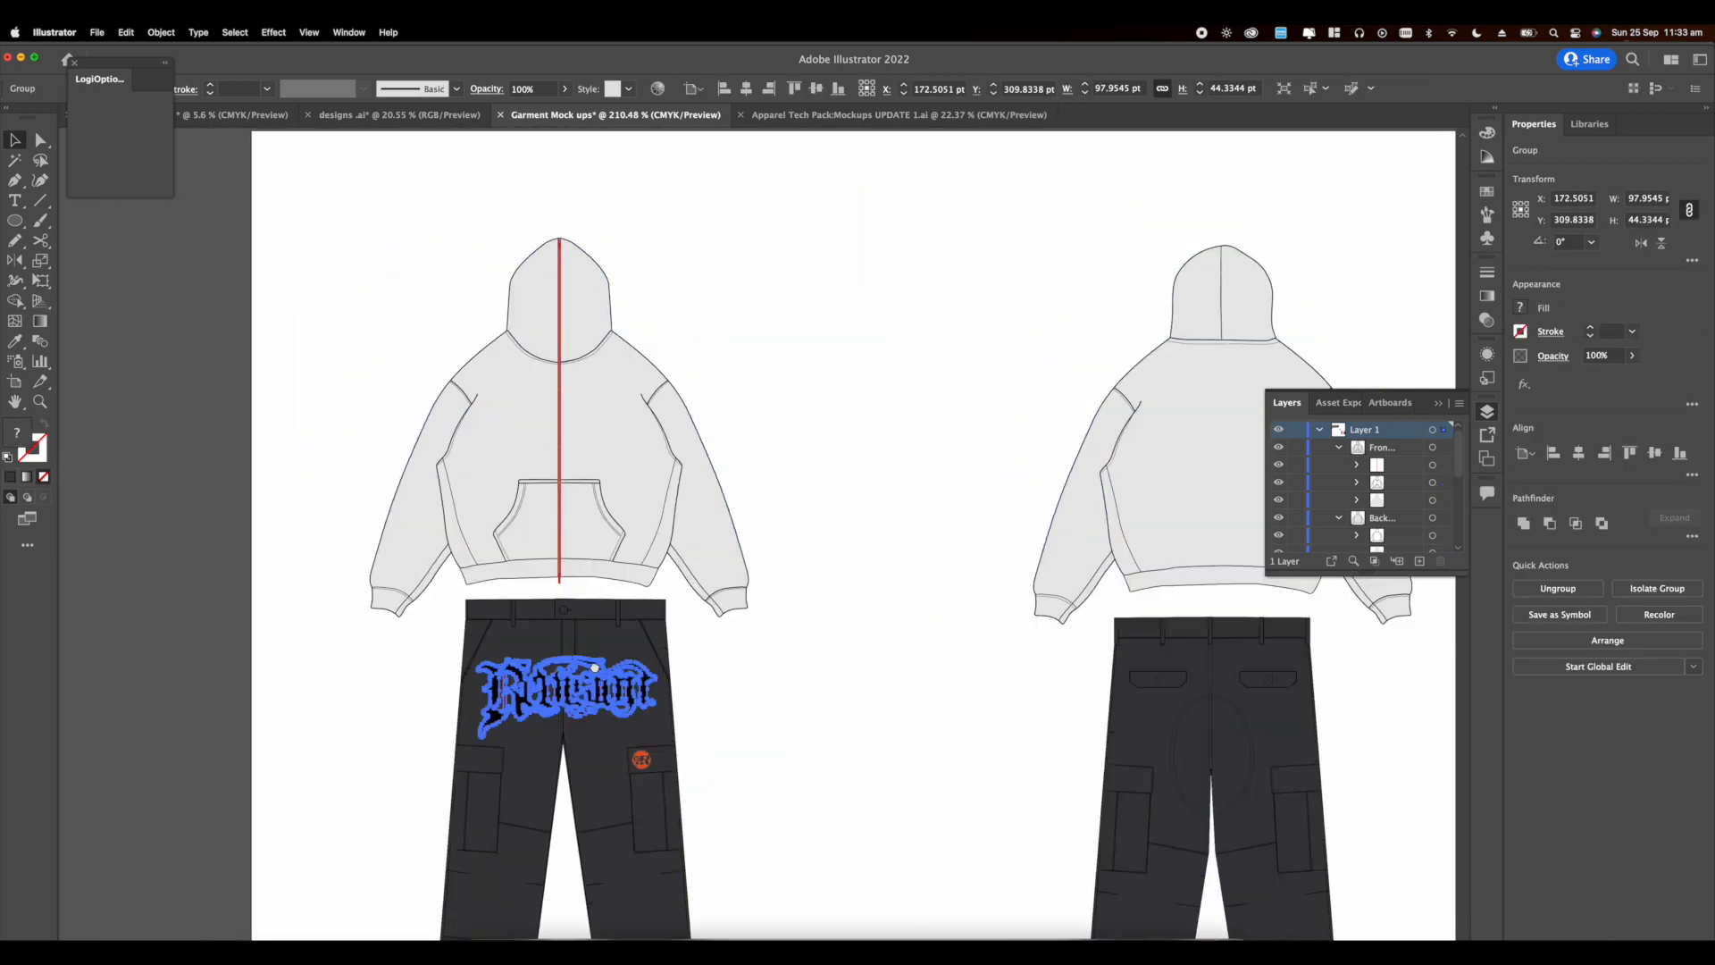
left_click(436, 221)
left_click_drag(436, 220, 656, 511)
key("shift+super+bracketright")
scroll(529, 536, "up", 3)
scroll(529, 537, "up", 3)
left_click_drag(627, 590, 629, 549)
scroll(614, 540, "up", 5)
mouse_move(617, 511)
left_mouse_down()
mouse_move(541, 544)
mouse_move(560, 554)
mouse_move(613, 521)
left_mouse_up()
scroll(545, 504, "up", 8)
scroll(572, 509, "up", 3)
scroll(617, 509, "down", 8)
Step: Move the chest lettering into the front hoodie's group, stacked beneath the zip and above the hoodie fill
left_click(850, 335)
scroll(625, 492, "up", 3)
left_click(689, 323)
scroll(689, 323, "down", 4)
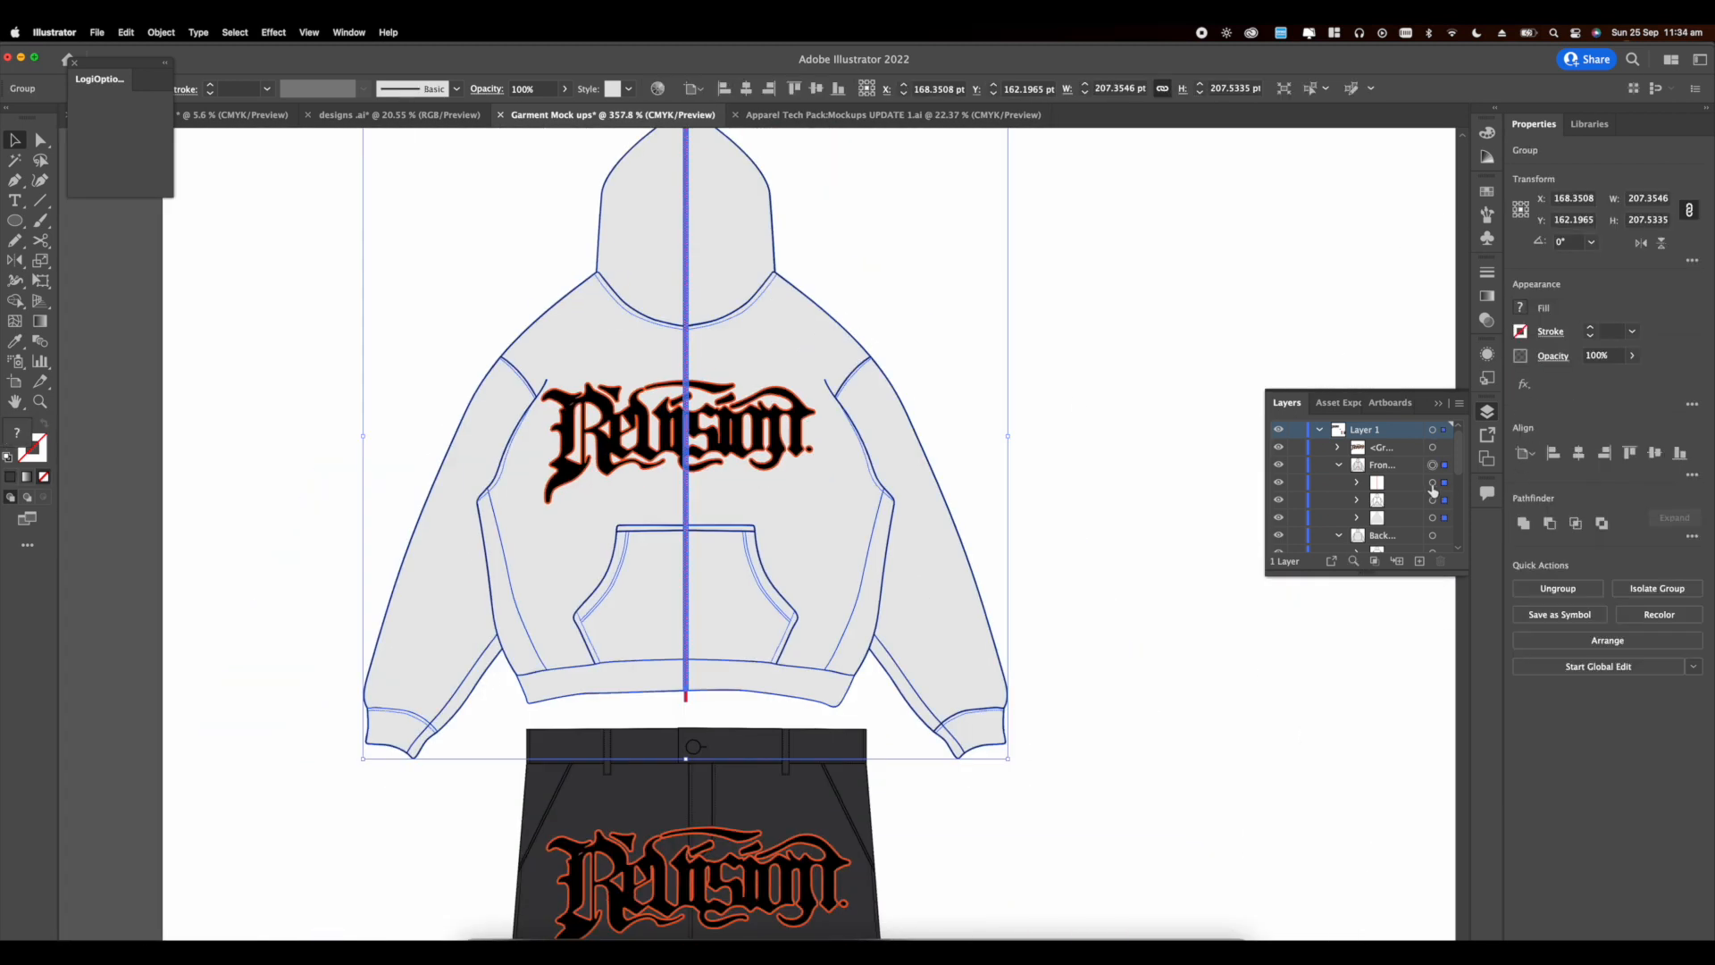
left_click(1432, 483)
scroll(787, 410, "up", 5)
left_click_drag(1383, 513, 1383, 513)
left_click(1161, 447)
left_click_drag(929, 447, 930, 441)
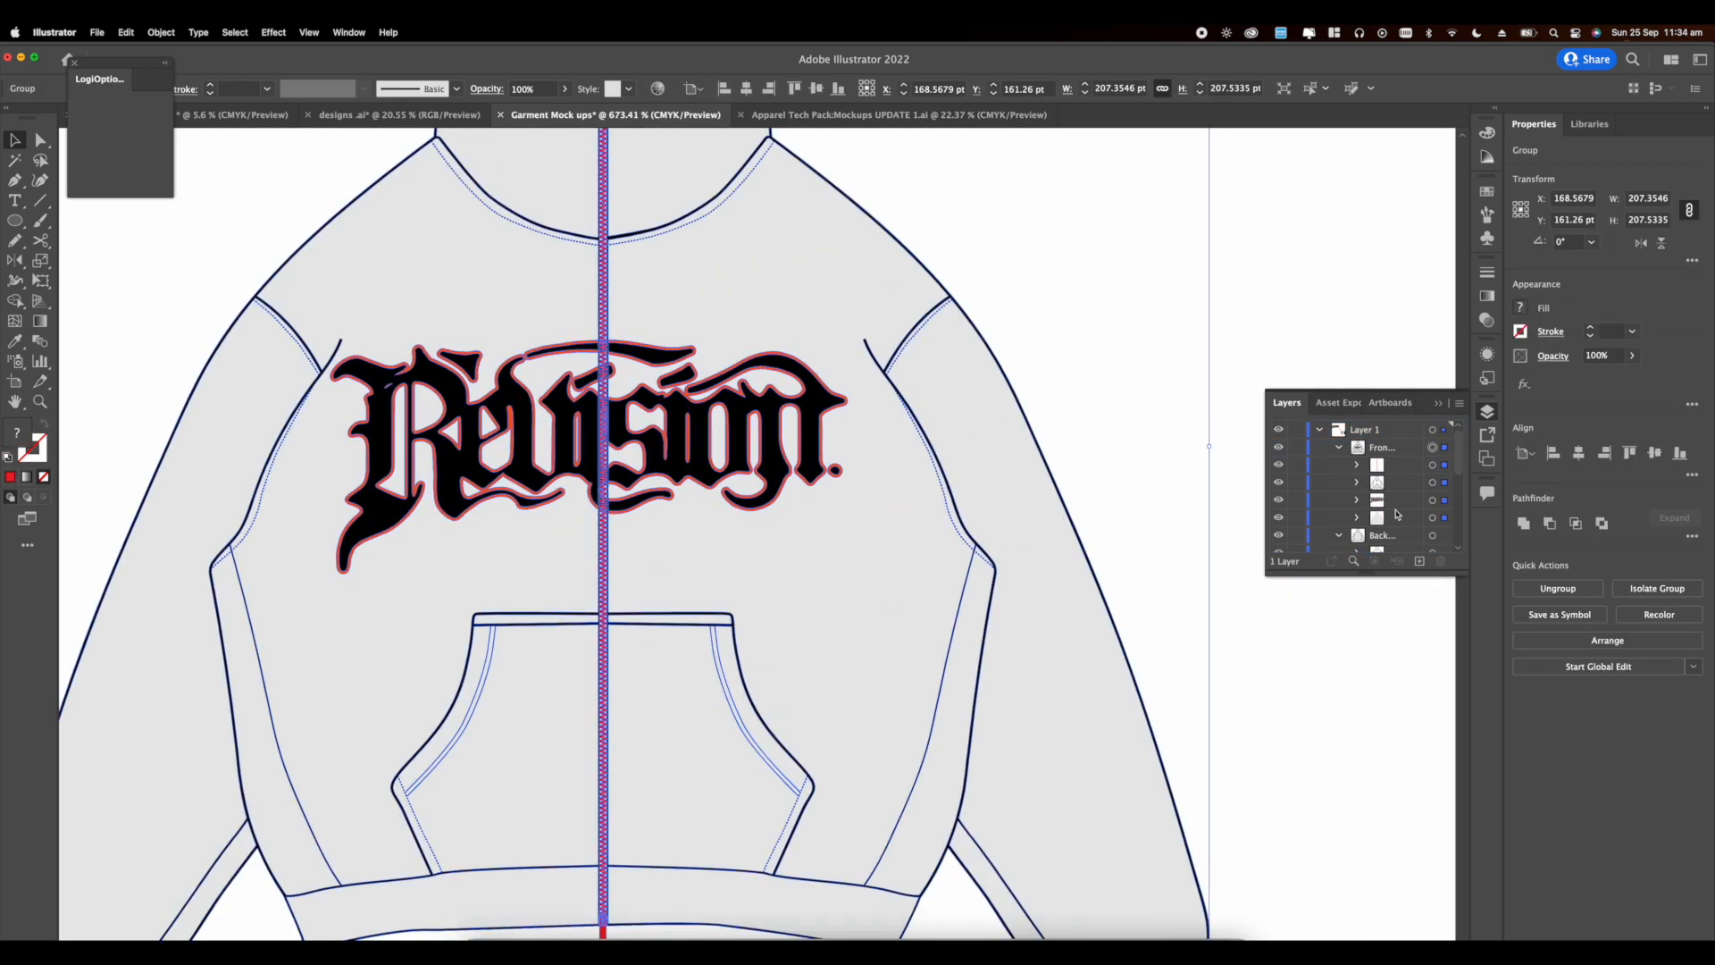
Step: Recolour the front hoodie's zip white
left_click(1432, 465)
left_click(1520, 308)
left_click(1465, 417)
left_click(1161, 368)
scroll(858, 313, "down", 5)
left_click(858, 313)
Step: Fill the front hoodie's body with the dark grey sampled from the pants
left_click(1432, 518)
key("i")
left_click(678, 732)
left_click(14, 140)
left_click(256, 328)
scroll(536, 379, "up", 3)
scroll(501, 420, "down", 5)
Step: Slightly enlarge the Revision lettering on the front hoodie and shift it up to sit centred across the zip
left_click(676, 413)
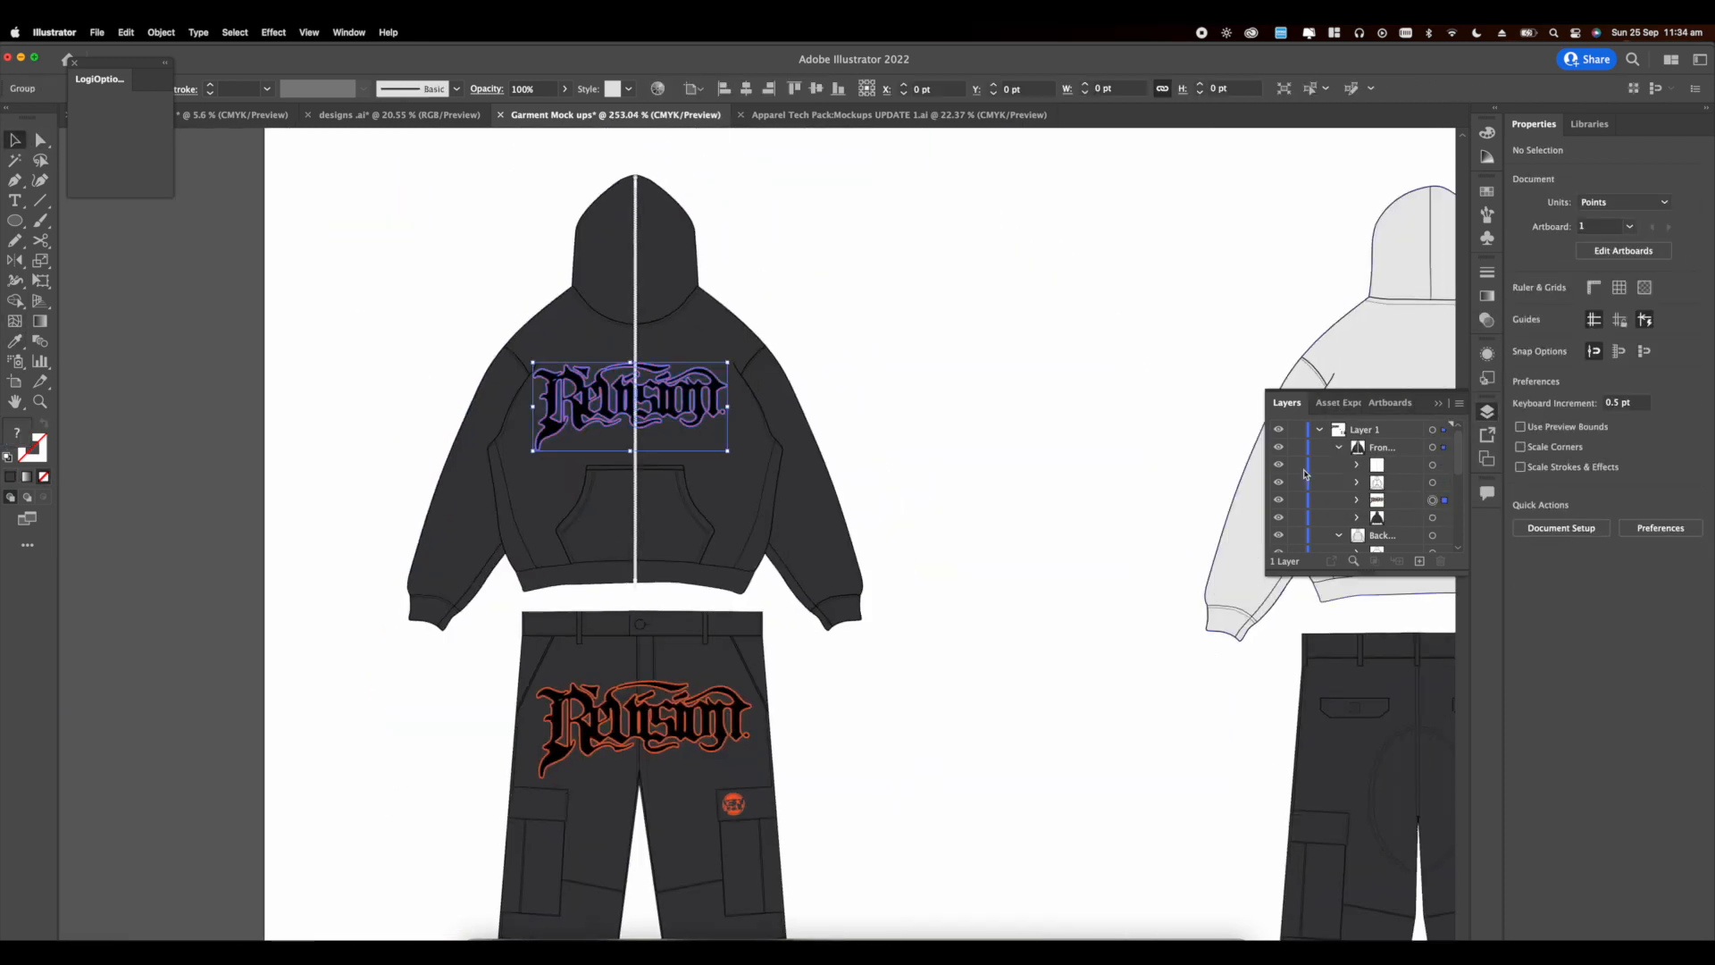
scroll(676, 420, "up", 3)
left_click_drag(684, 395, 685, 392)
left_click(931, 358)
scroll(931, 357, "up", 2)
left_click(931, 375)
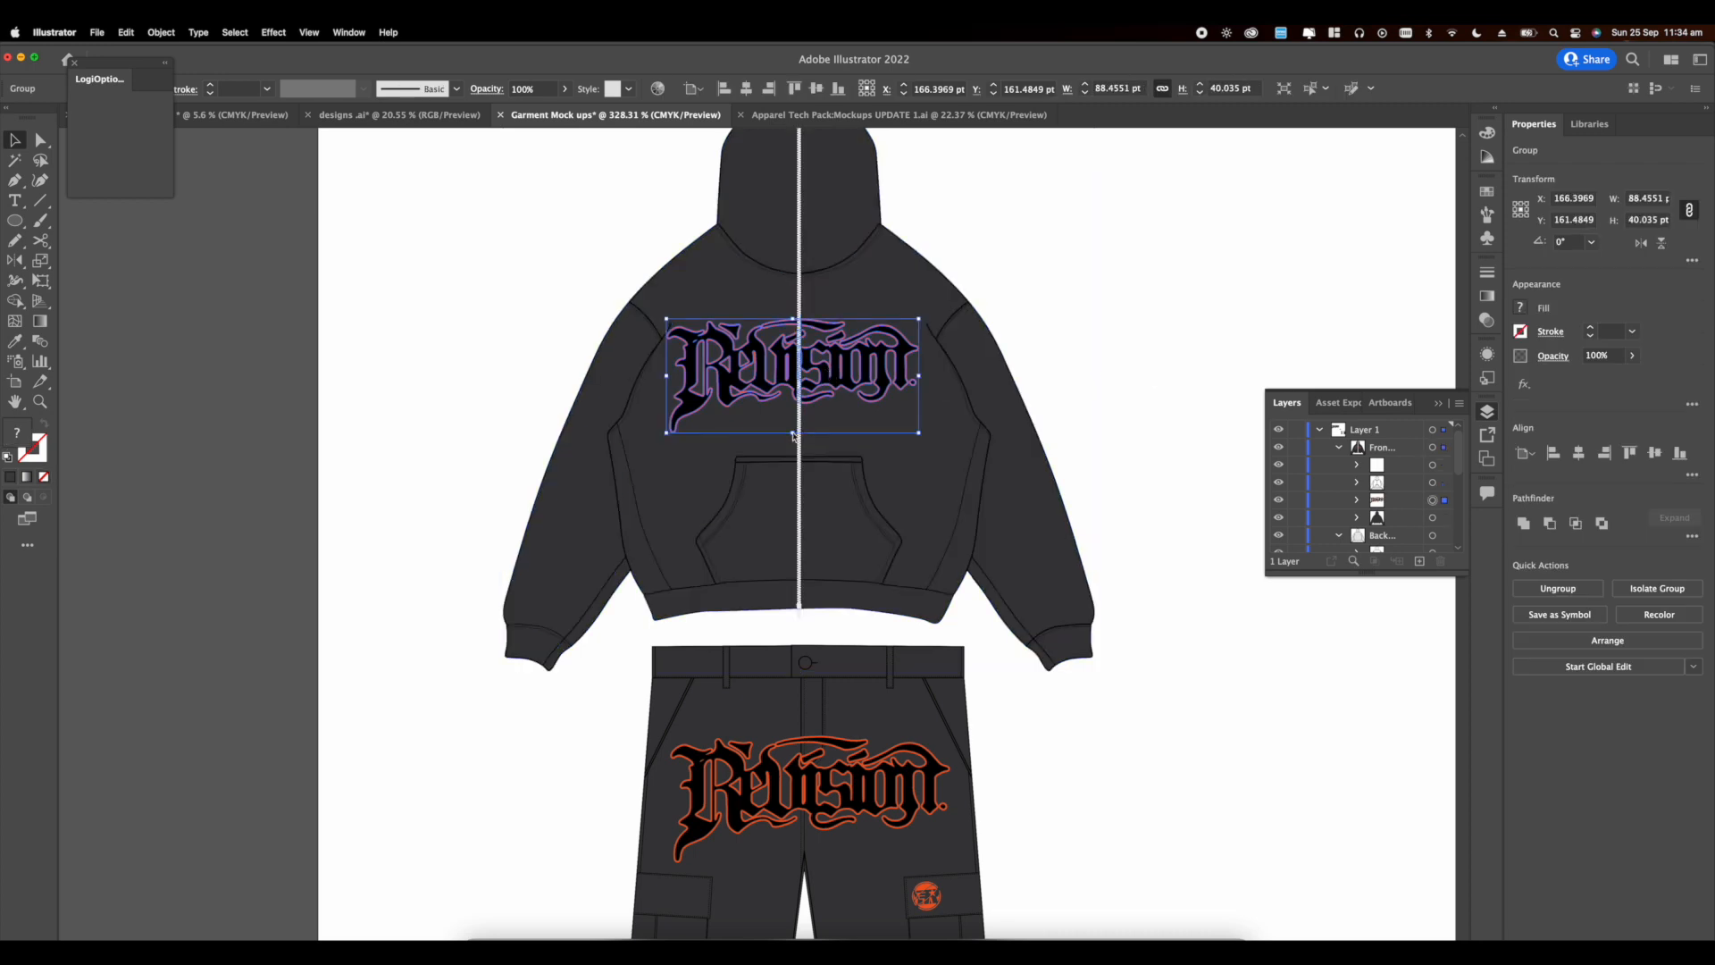
left_click_drag(792, 435, 791, 438)
left_click_drag(786, 380, 787, 364)
left_click(1072, 376)
Step: Copy the orange circular logo from the pants' pocket onto the front hoodie's sleeve, just above the cuff
scroll(1072, 375, "up", 5)
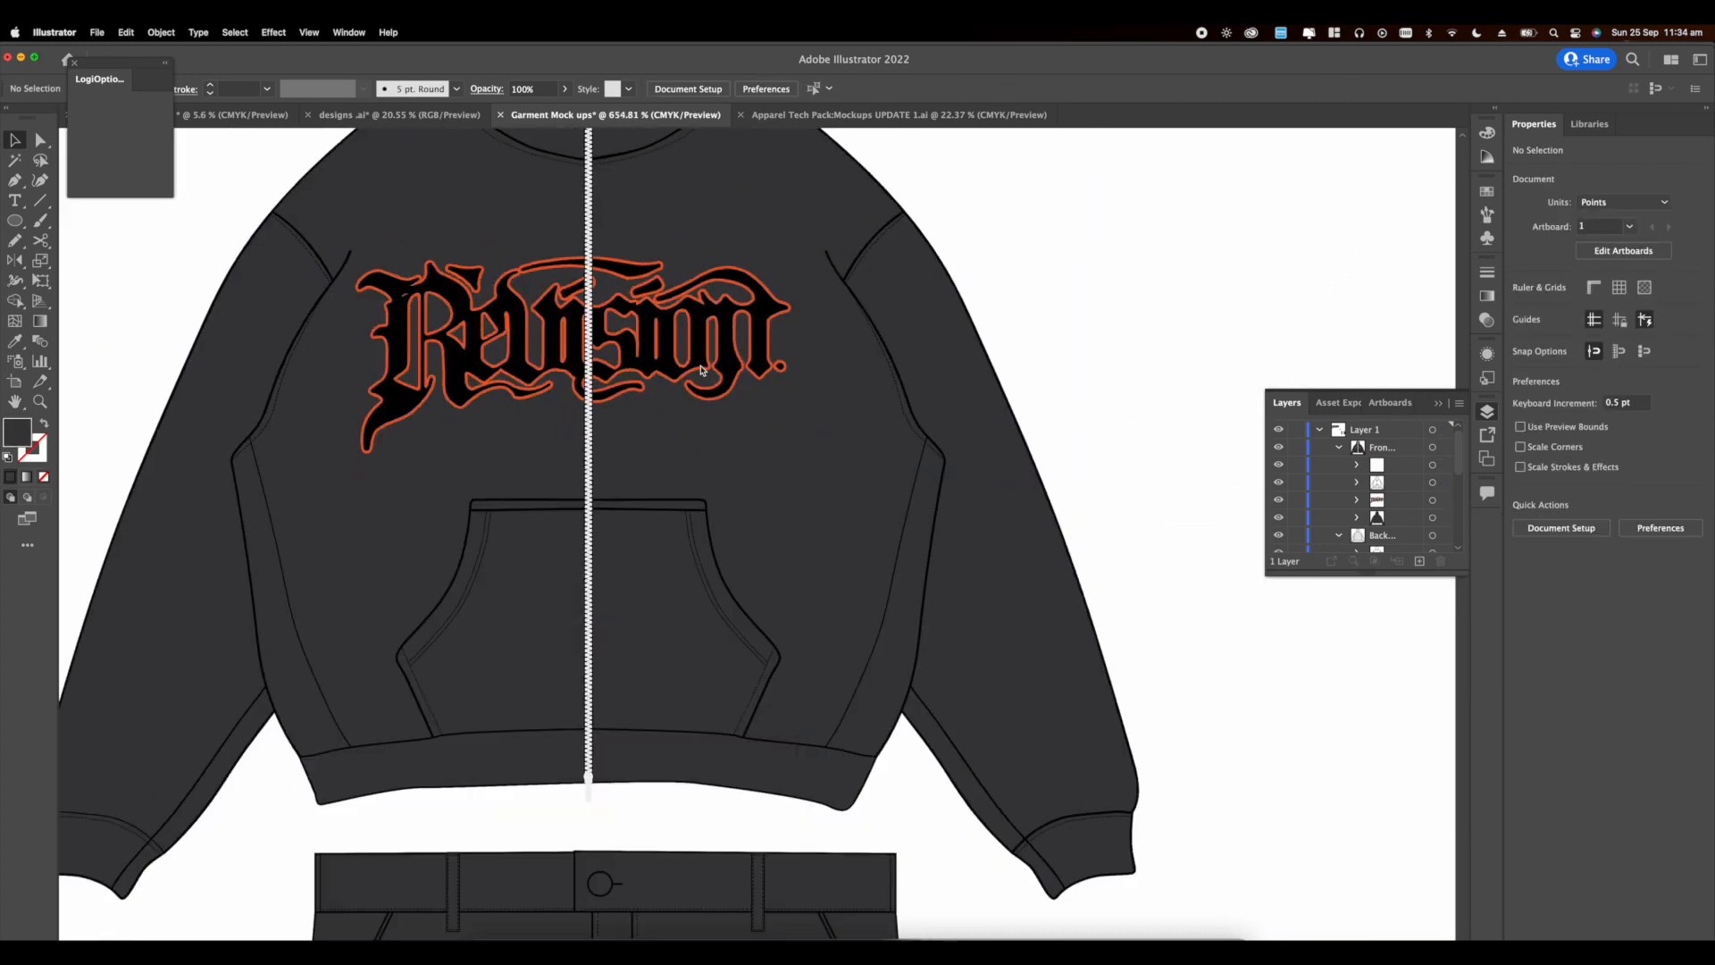
scroll(653, 268, "down", 10)
scroll(699, 554, "up", 6)
left_click_drag(697, 556, 831, 236)
left_click(995, 485)
scroll(812, 184, "up", 6)
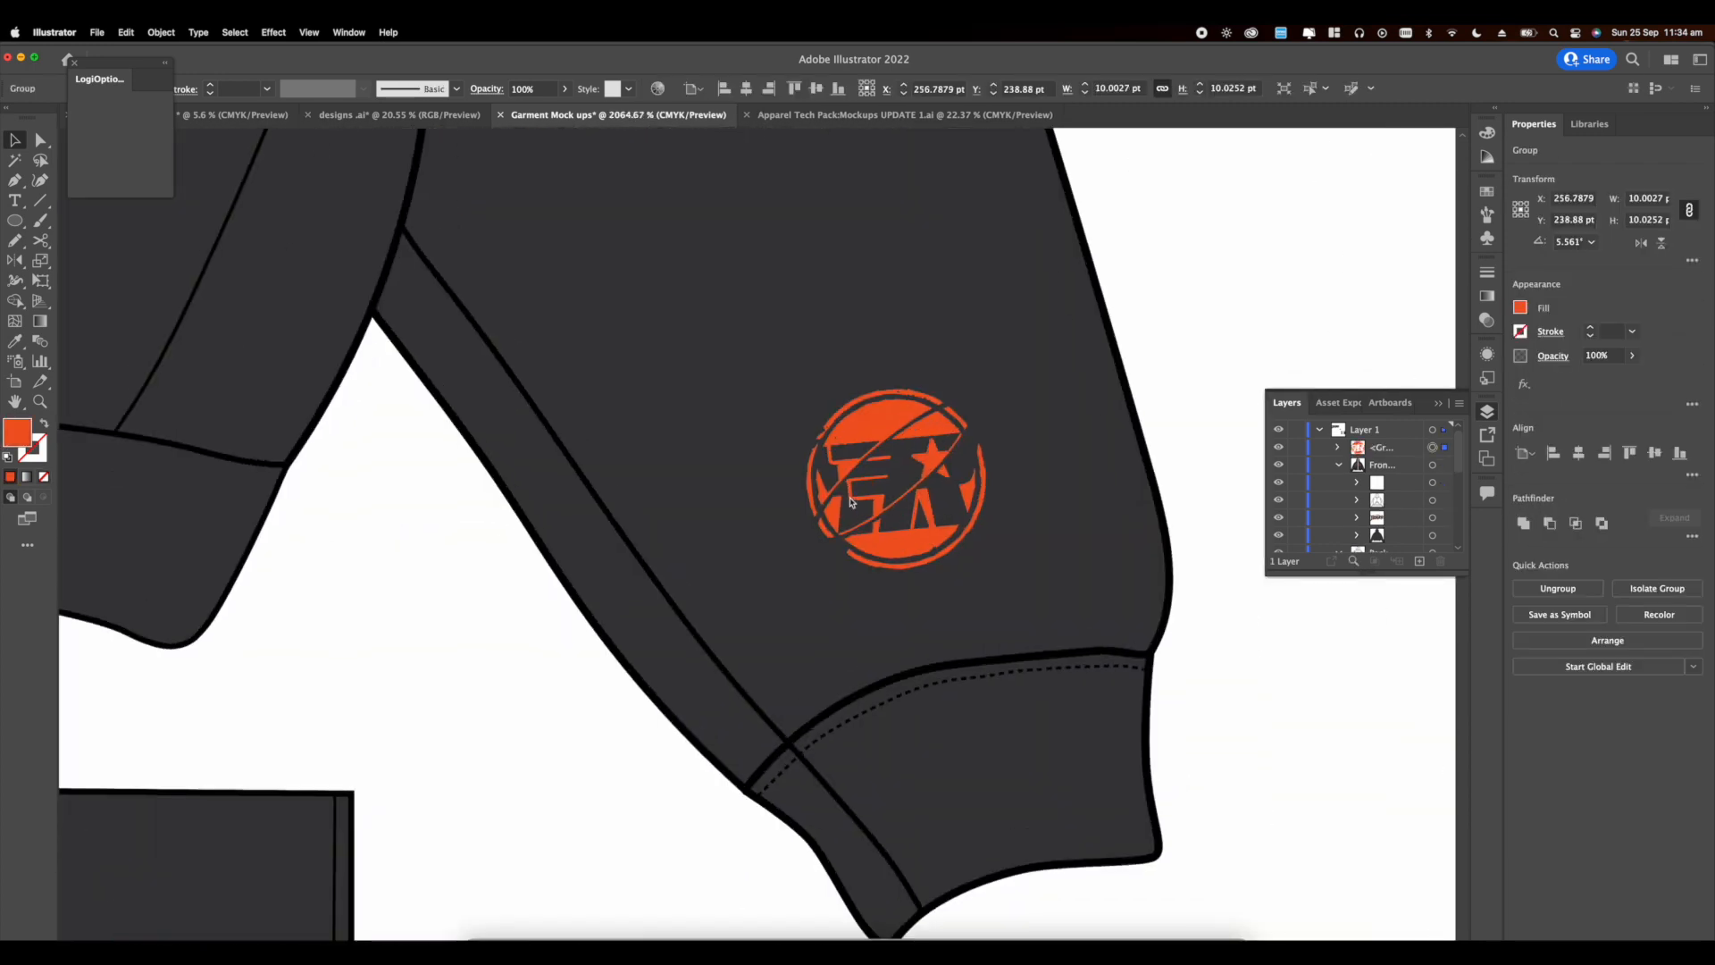
left_click_drag(899, 467, 1045, 539)
left_click(1149, 356)
Step: Move the back views of the hoodie and pants closer to the front views
scroll(1148, 357, "down", 10)
scroll(976, 357, "up", 2)
left_click_drag(977, 454, 852, 458)
scroll(852, 429, "up", 3)
Step: Fill the back hoodie with the dark grey sampled from the front hoodie
key("a")
left_click(965, 393)
key("i")
left_click(752, 393)
key("v")
left_click(772, 304)
scroll(772, 303, "down", 8)
left_click_drag(772, 306, 719, 419)
scroll(719, 419, "up", 3)
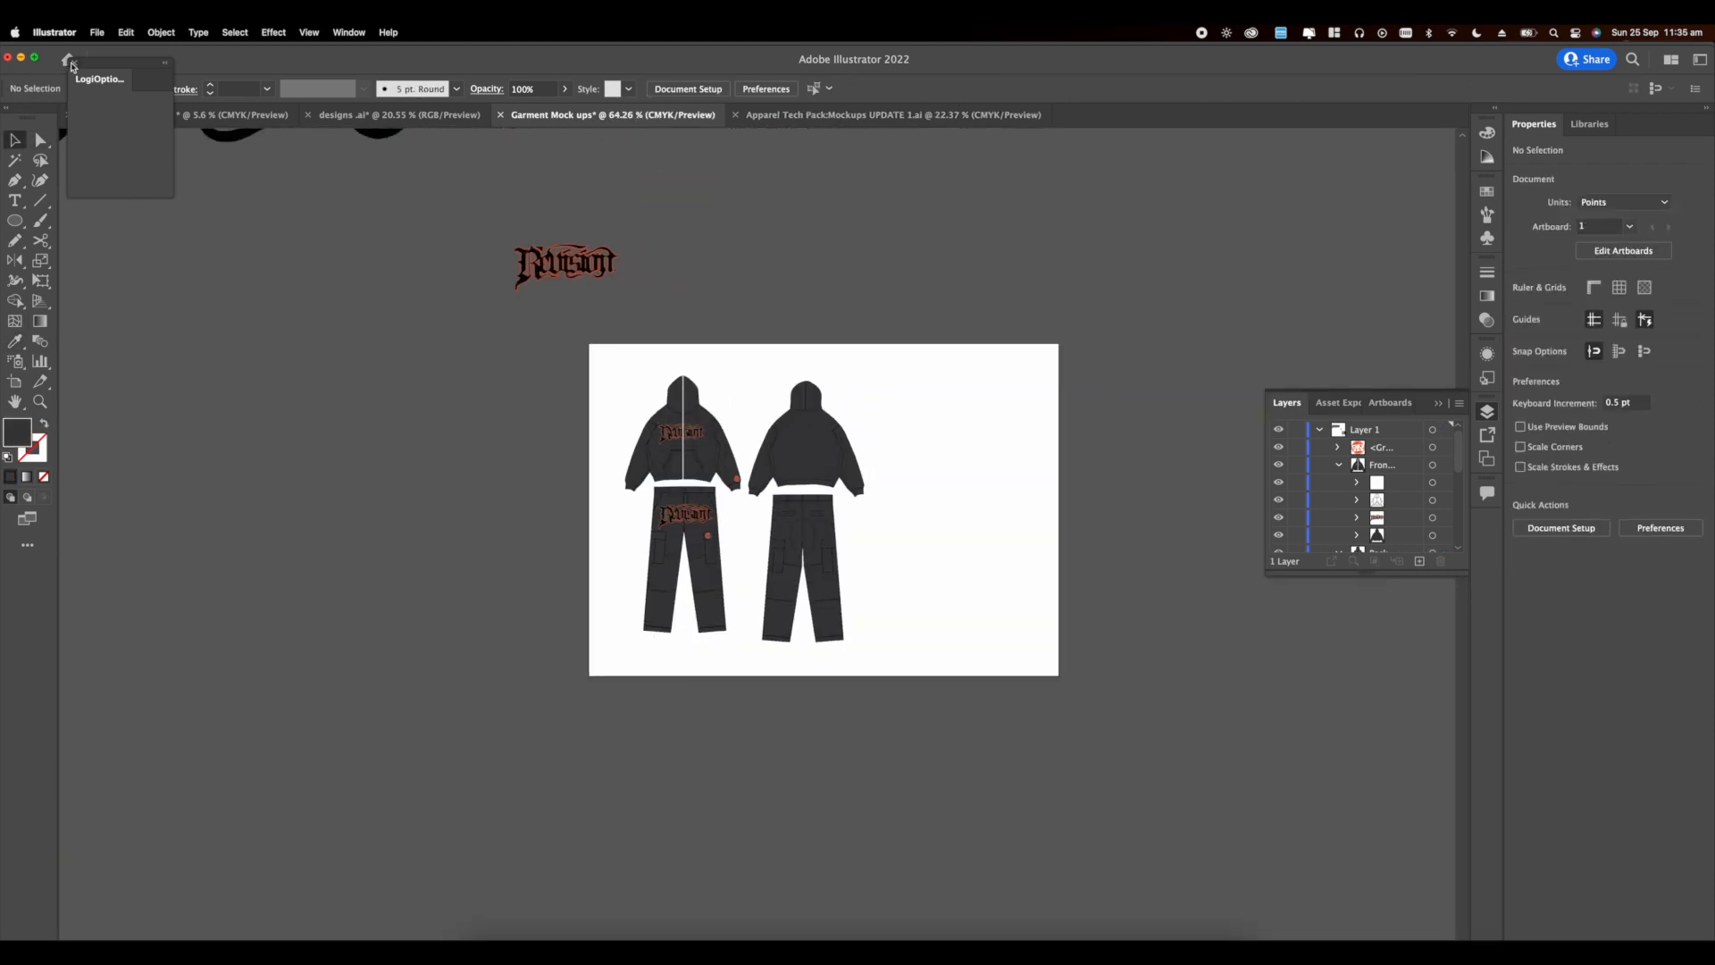
Step: Look through the Revision logo graphics in designs.ai for one that suits the back of the hoodie
left_click(400, 115)
left_click(524, 350)
scroll(524, 351, "down", 8)
left_click_drag(476, 378, 738, 677)
scroll(786, 636, "up", 6)
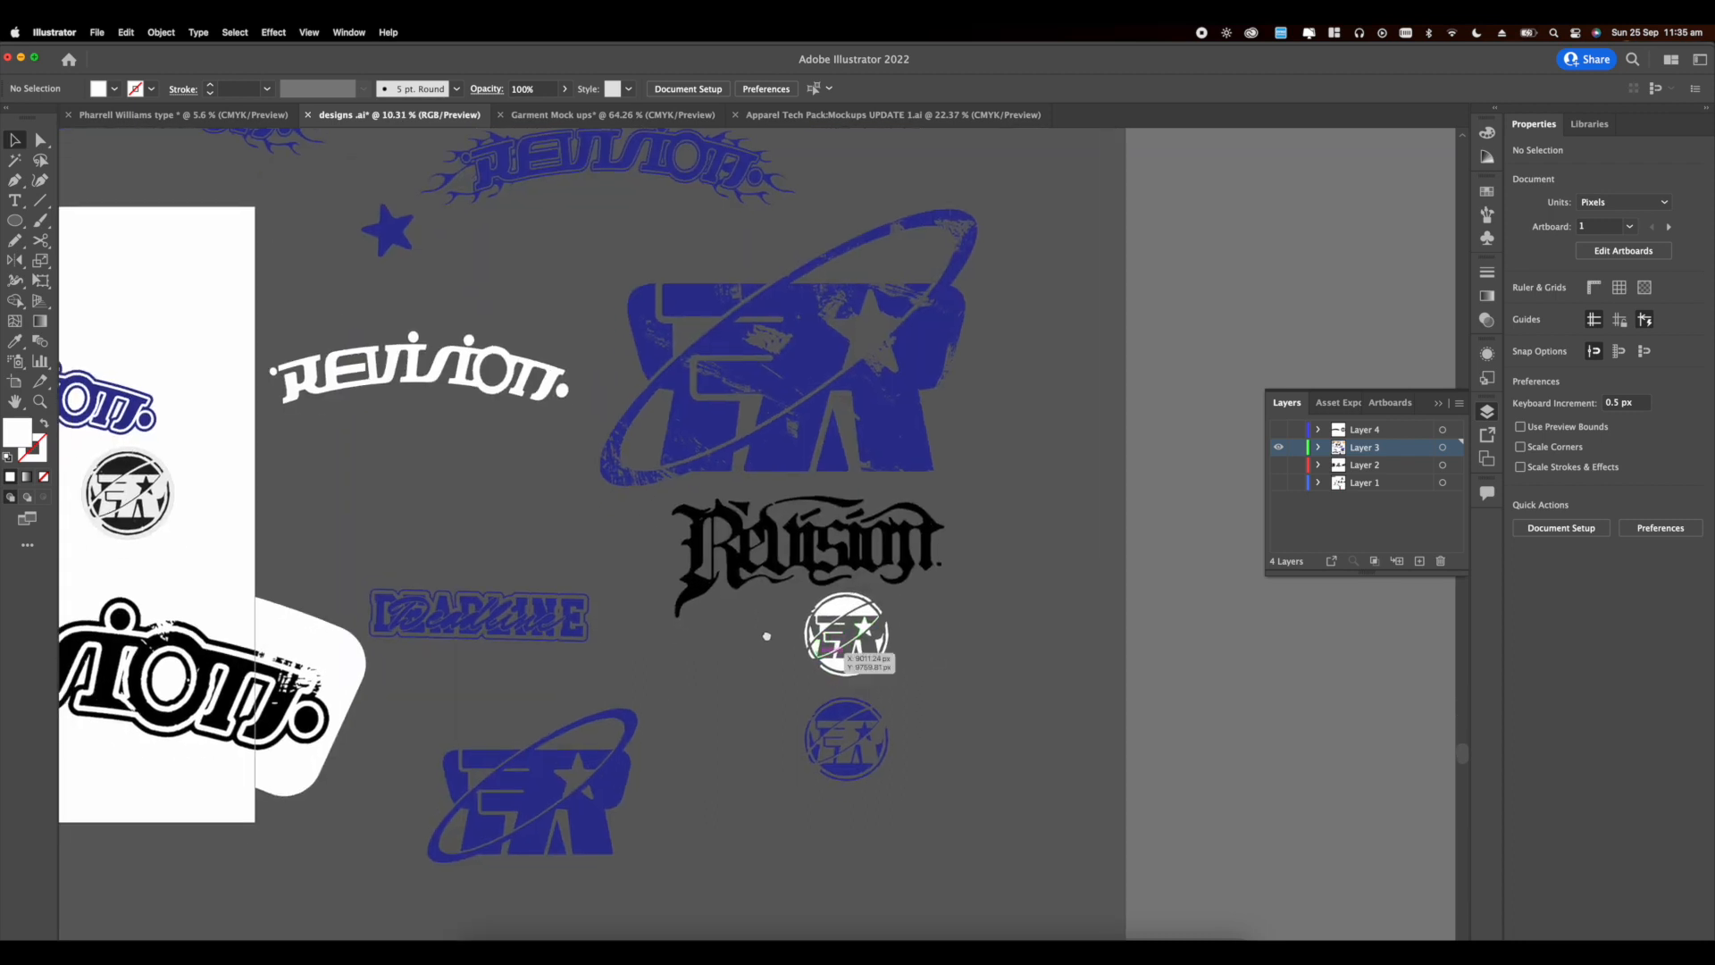
left_click_drag(429, 590, 639, 655)
scroll(640, 655, "down", 8)
left_click_drag(355, 195, 377, 306)
scroll(377, 307, "up", 8)
scroll(377, 307, "down", 6)
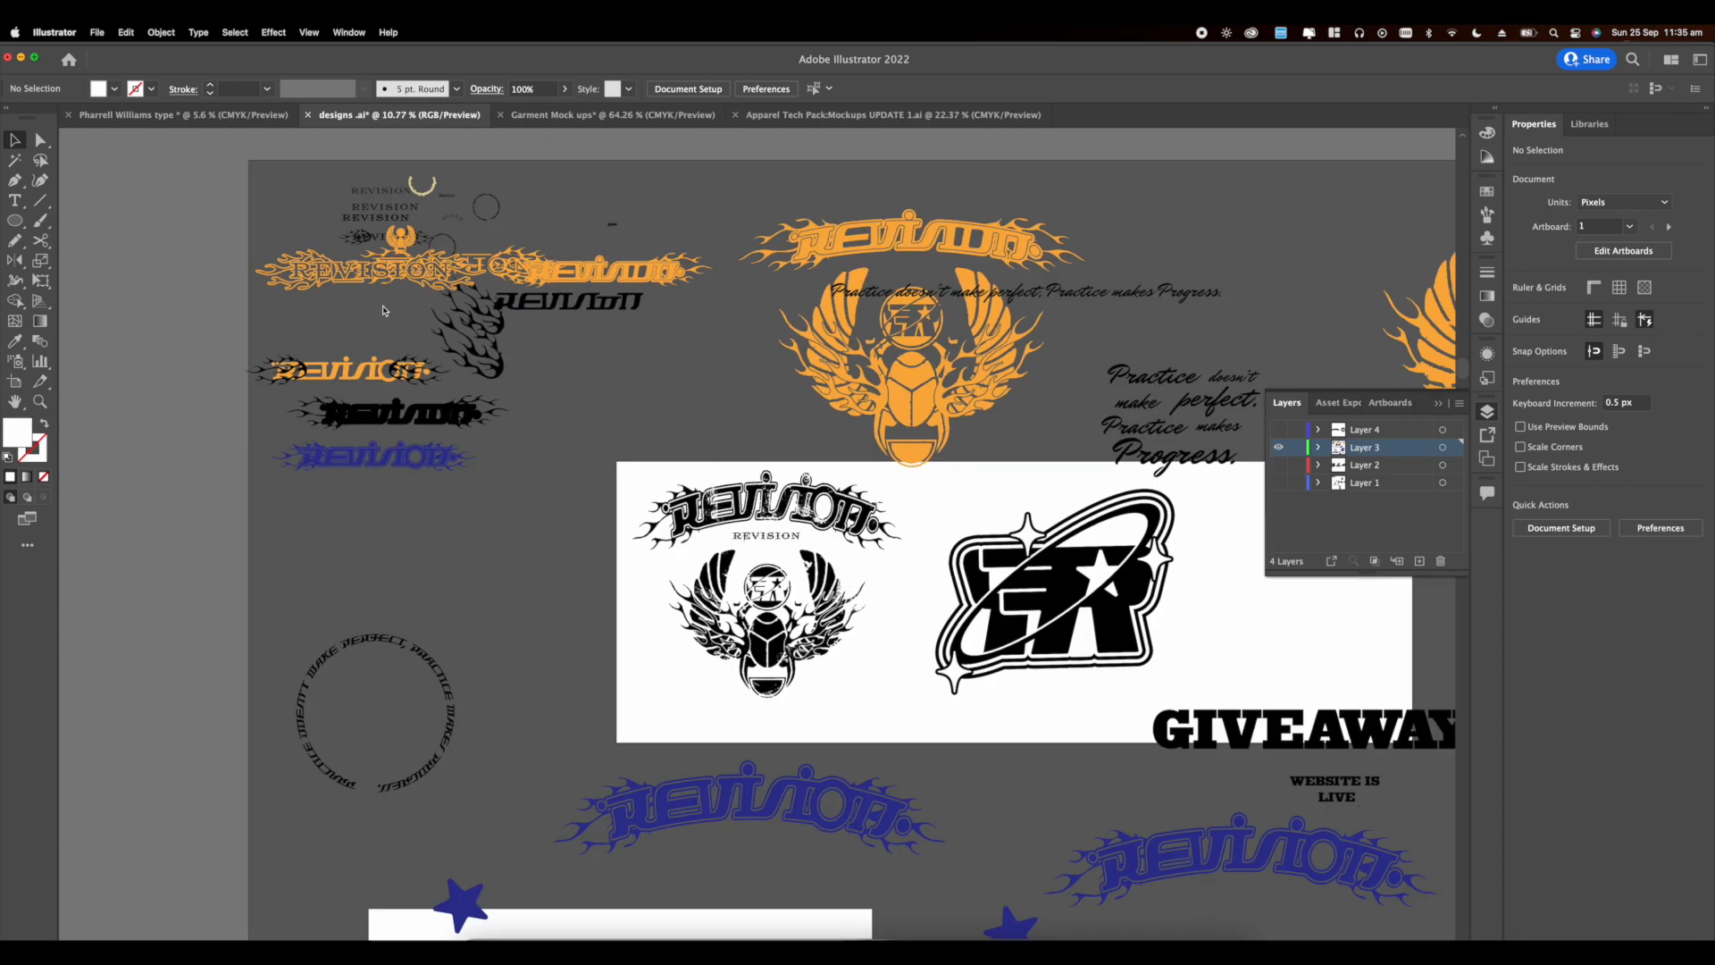
left_click_drag(637, 857, 543, 555)
scroll(543, 555, "up", 4)
scroll(938, 739, "down", 4)
left_click_drag(1134, 561, 962, 597)
scroll(962, 597, "up", 4)
scroll(963, 596, "up", 5)
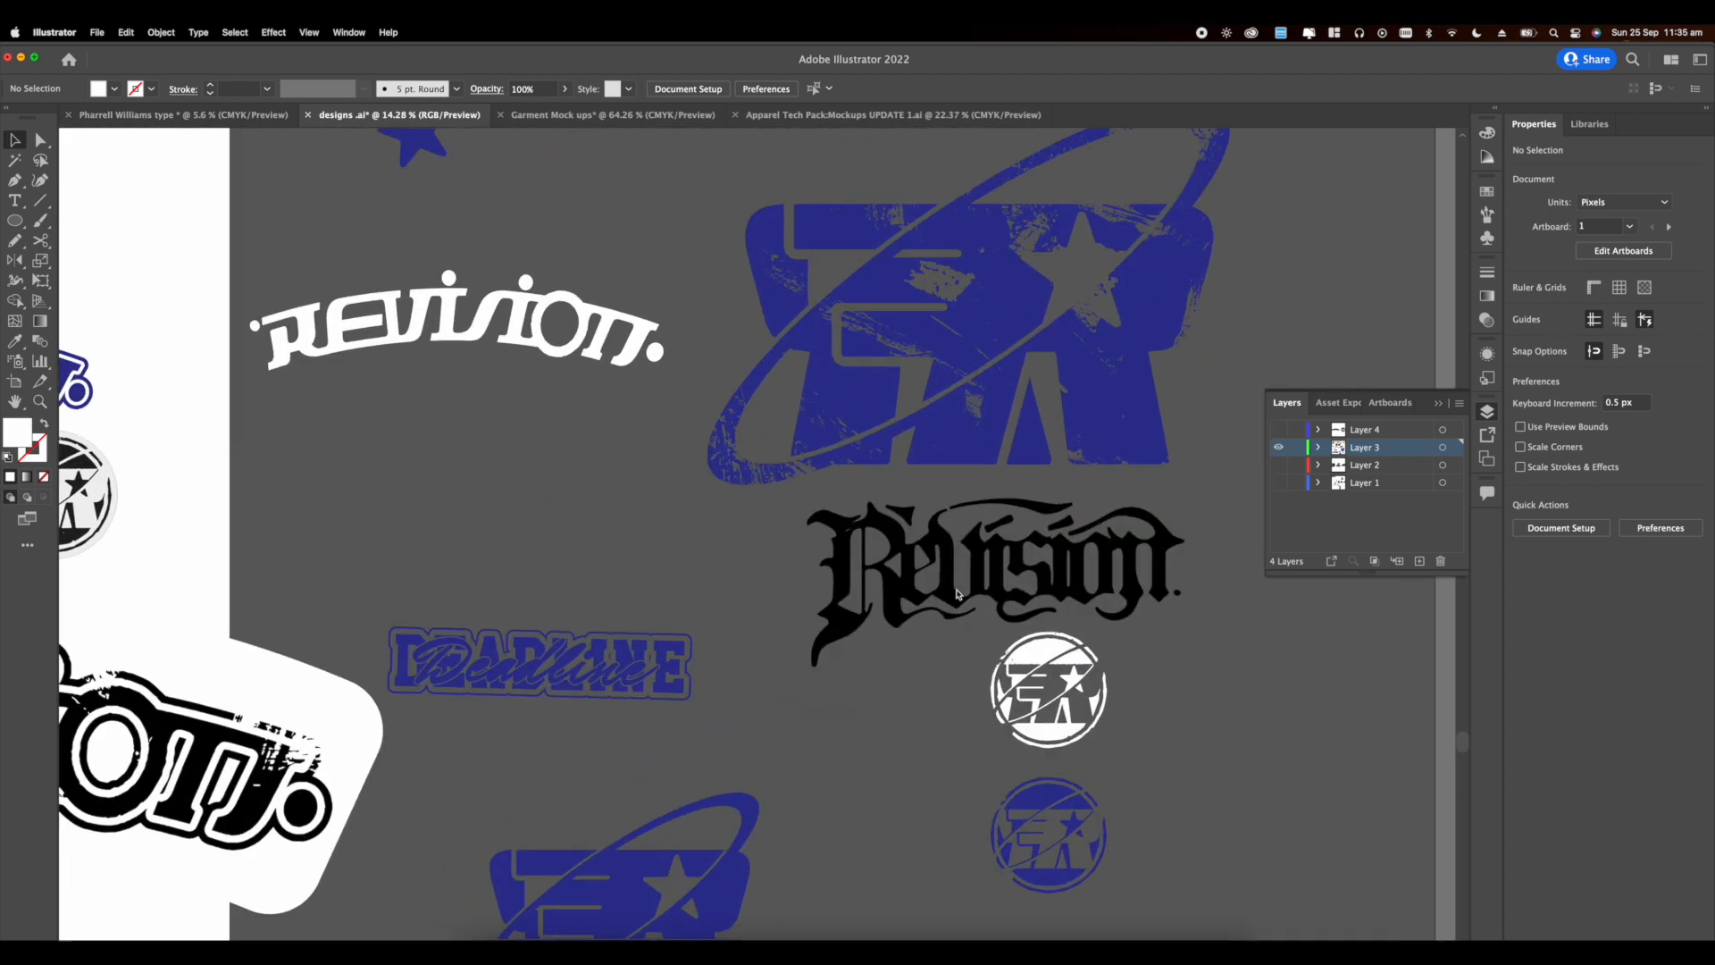
Step: Copy the white circular logo beneath the blackletter lettering in designs.ai into the Garment Mock ups document
scroll(963, 596, "down", 5)
left_click(1021, 663)
left_click(657, 116)
scroll(867, 429, "down", 2)
key("cmd+v")
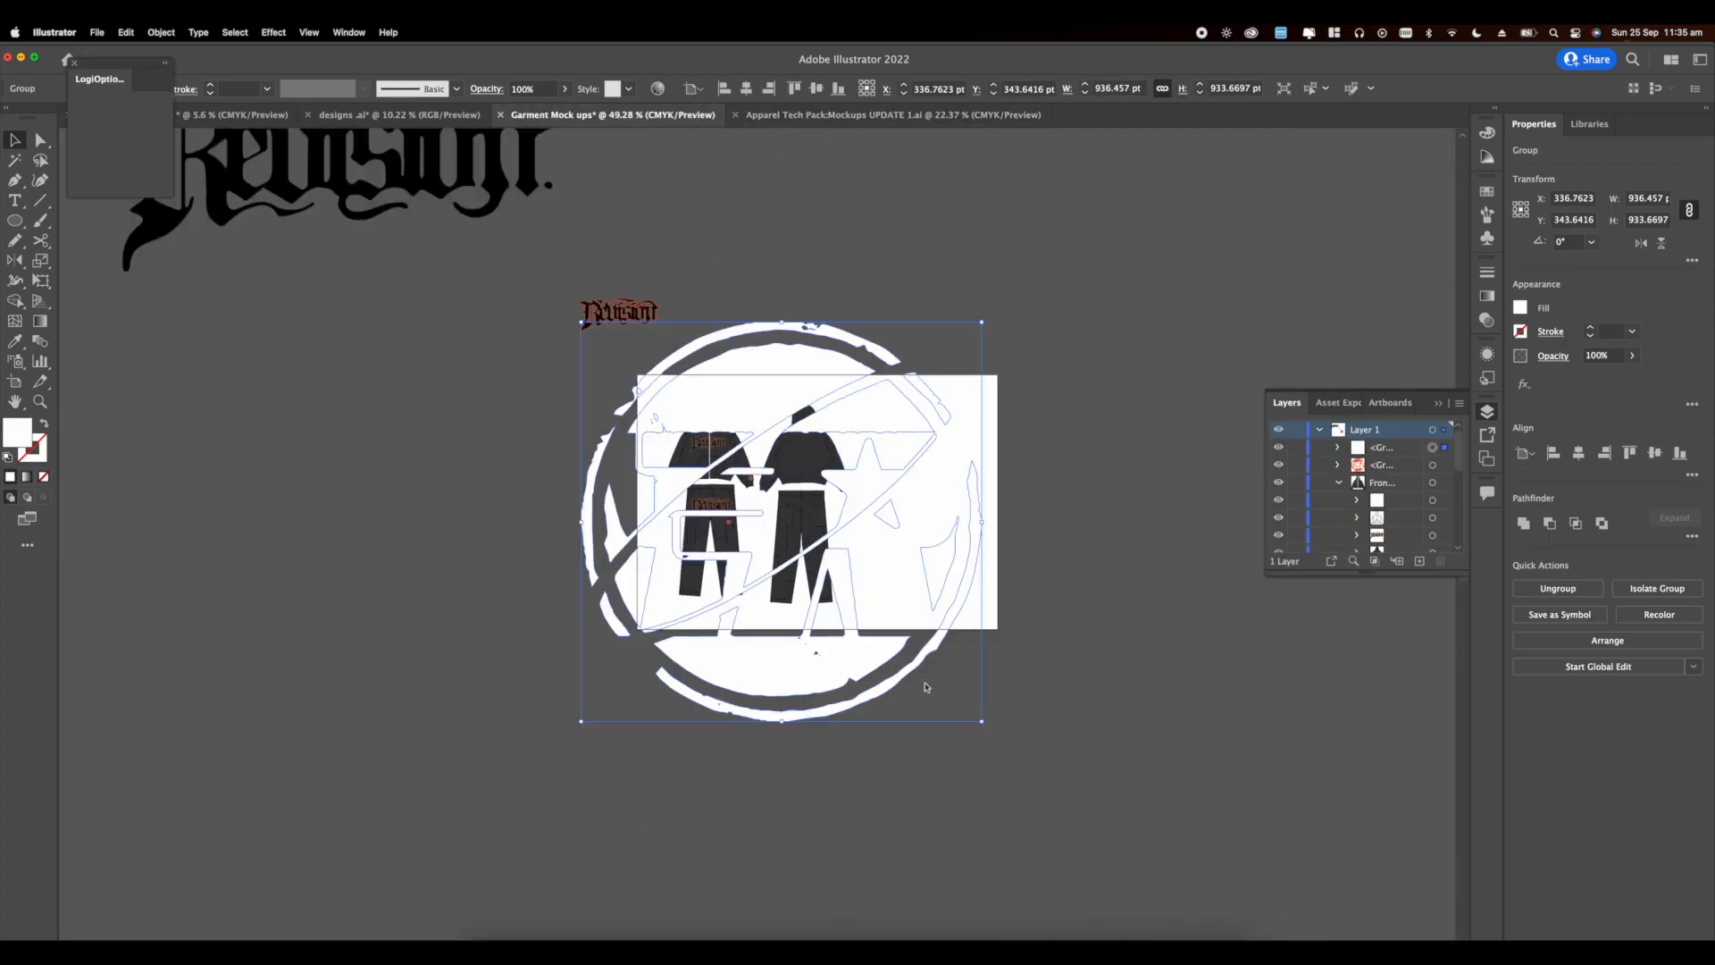
Step: Scale the pasted circular logo down to about 71 pt wide and centre it on the back hoodie's upper back
scroll(707, 460, "up", 5)
left_click_drag(895, 617, 501, 307)
left_click_drag(484, 195, 1043, 483)
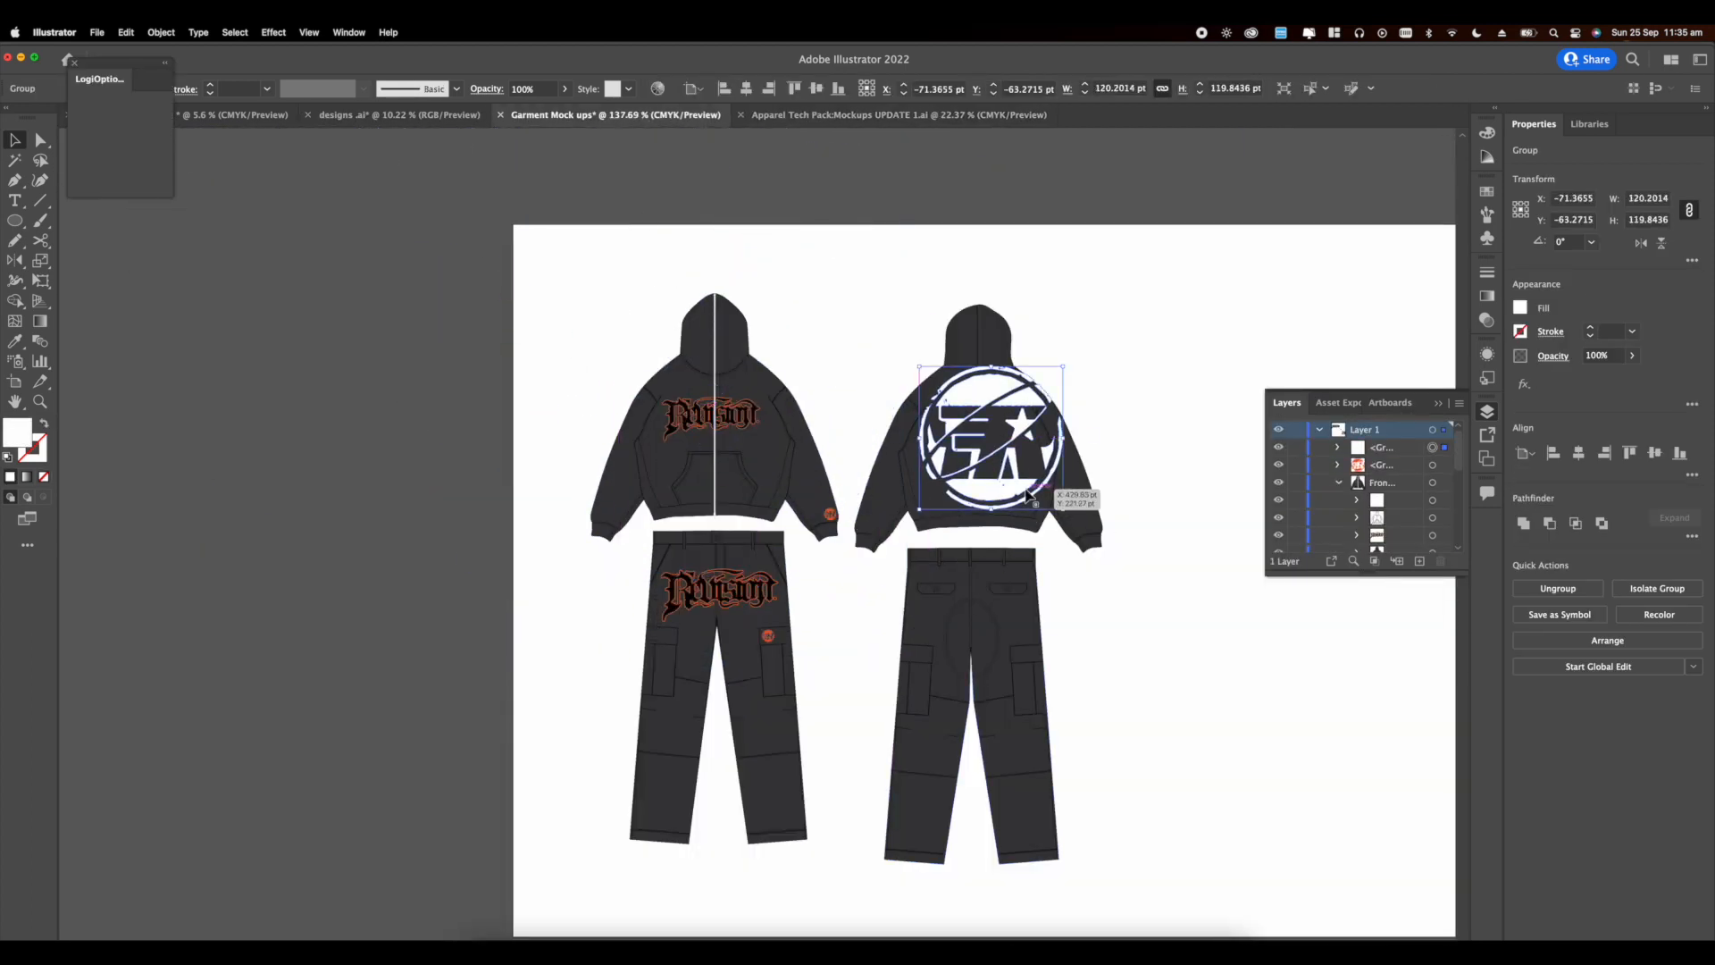
scroll(1039, 482, "up", 6)
left_click_drag(873, 594, 873, 384)
left_click_drag(853, 345, 812, 428)
scroll(892, 402, "down", 5)
Step: Fill the back hoodie's circular logo with the orange sampled from the small sleeve logo
key("i")
scroll(650, 477, "up", 7)
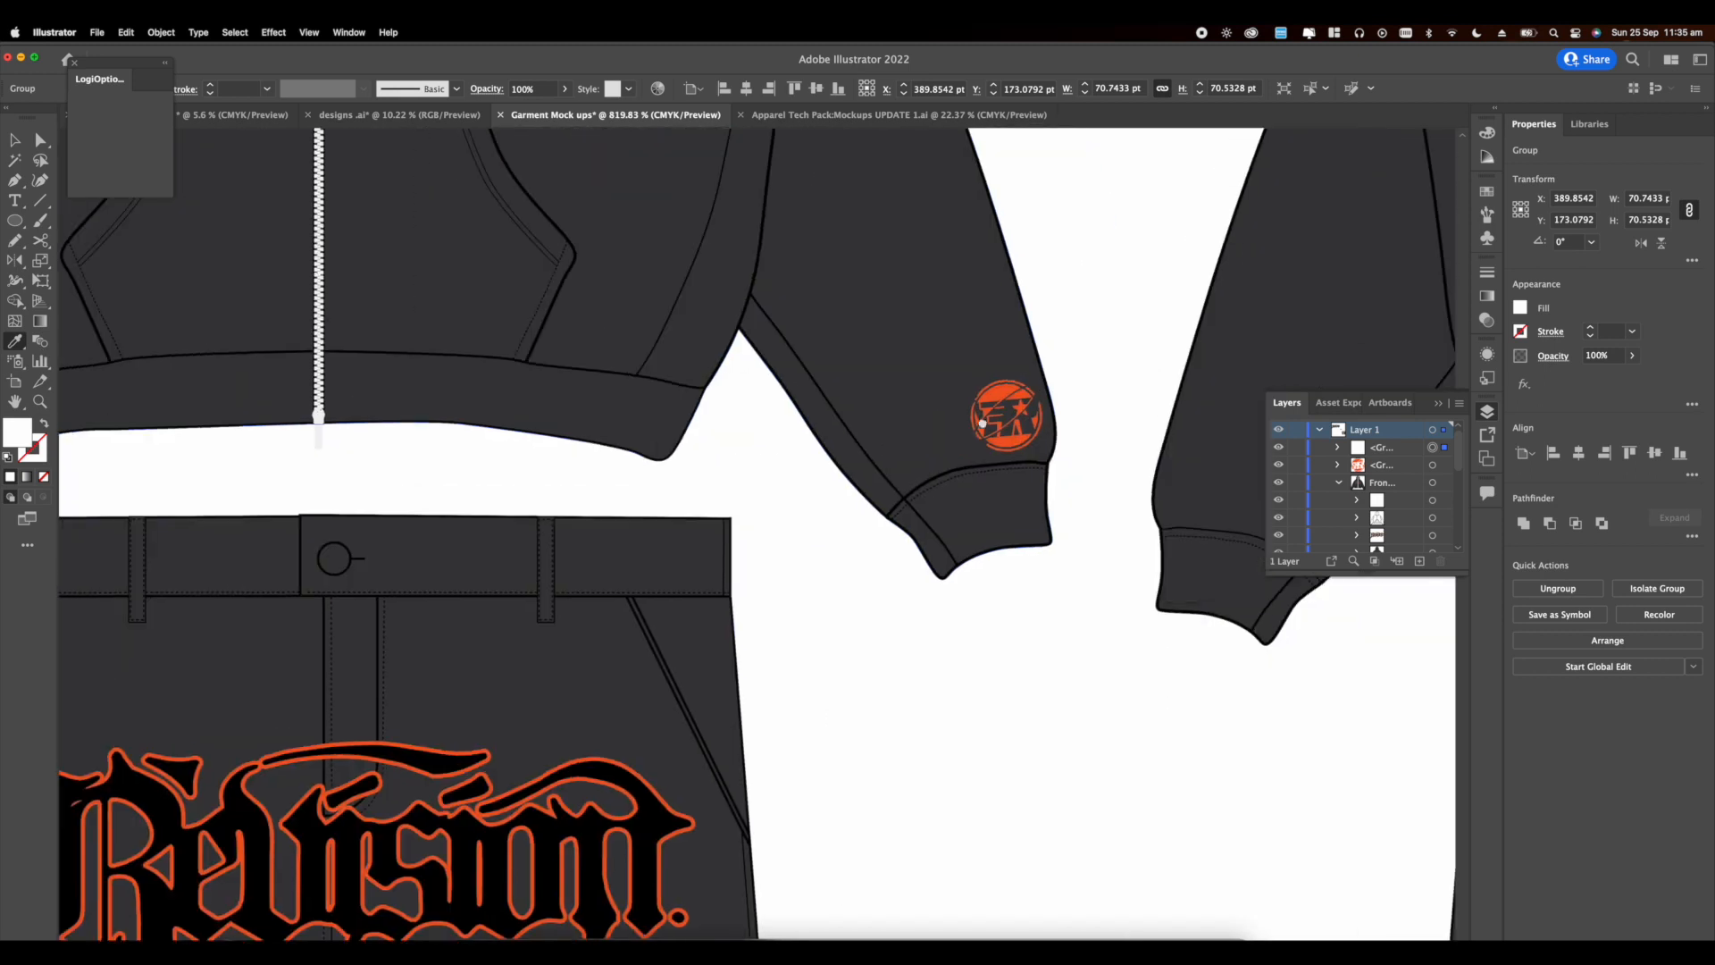
left_click(1011, 409)
scroll(618, 638, "down", 5)
key("v")
Step: Try to add an offset path around the orange circular logo on the back hoodie, and undo it
scroll(850, 295, "down", 6)
left_click(883, 328)
left_click(873, 307)
scroll(1018, 335, "up", 8)
left_click(824, 325)
left_click(161, 32)
left_click(331, 421)
key("Return")
scroll(210, 344, "up", 6)
scroll(489, 320, "down", 5)
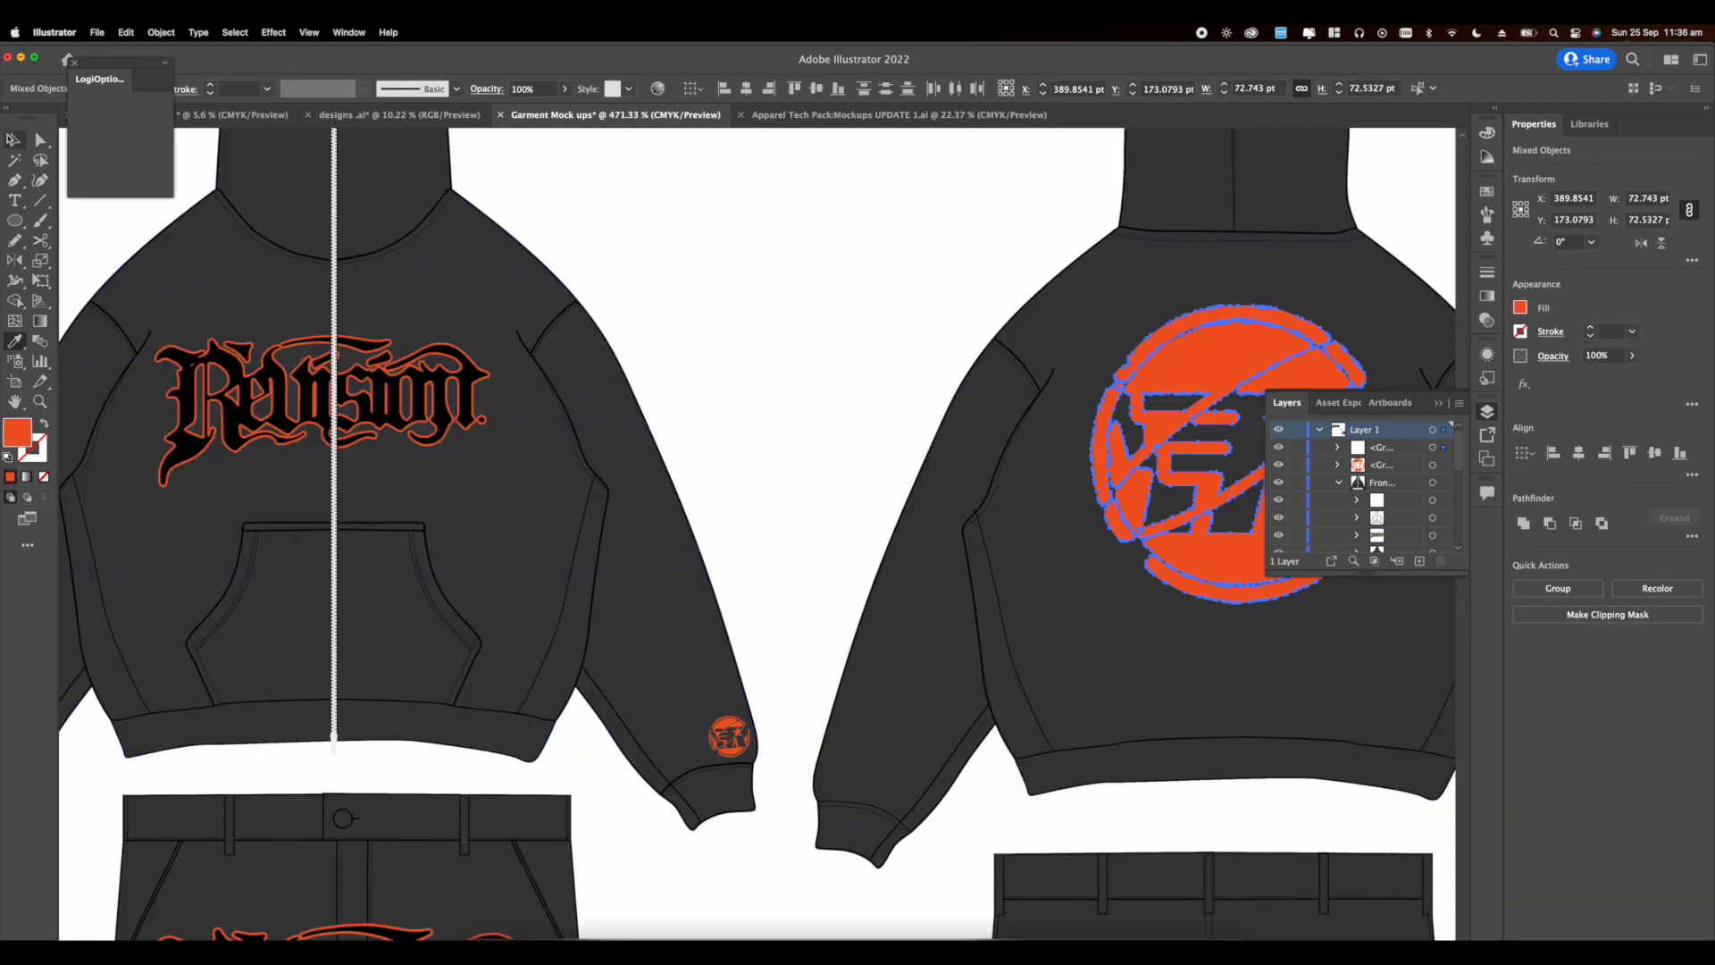
scroll(489, 320, "up", 3)
key("super+z")
scroll(489, 320, "down", 6)
scroll(739, 429, "up", 3)
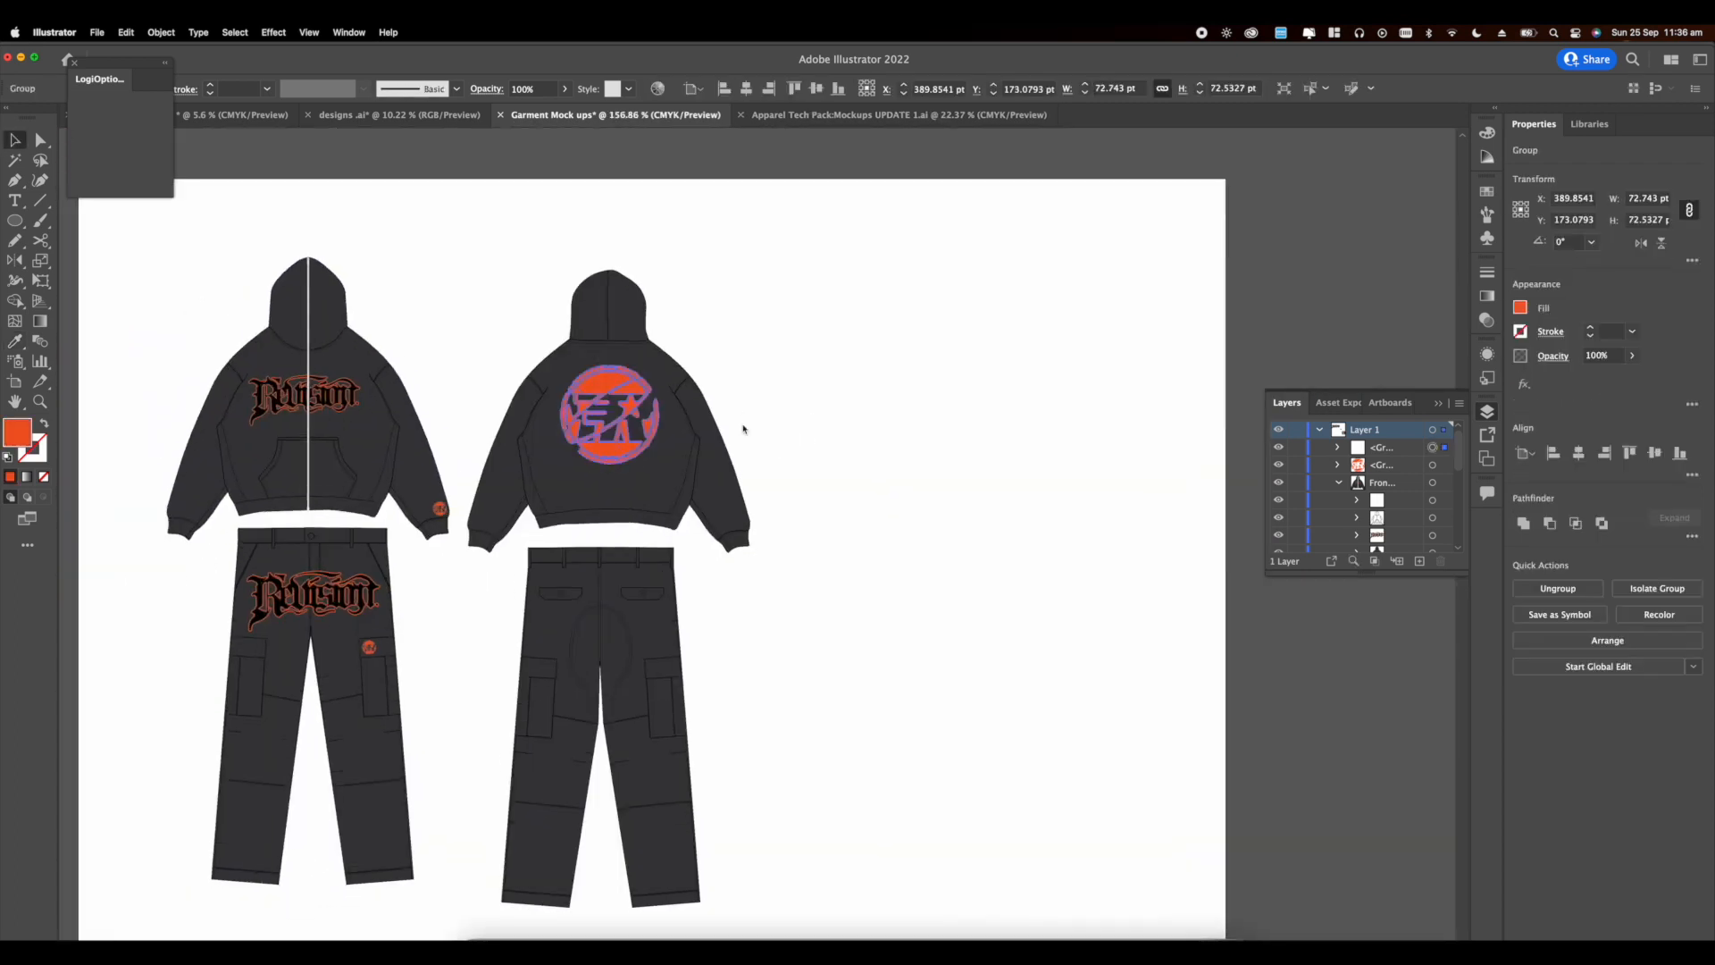
Step: Fill the back hoodie's circular logo with the black sampled from the Revision lettering
scroll(500, 331, "up", 2)
key("i")
scroll(440, 329, "up", 8)
left_click(447, 323)
scroll(451, 323, "down", 8)
Step: Offset the back hoodie logo's path outward and fill the offset shape with the orange sampled from the existing artwork
scroll(983, 347, "up", 4)
left_click(160, 33)
mouse_move(206, 370)
left_click(344, 423)
key("Return")
scroll(276, 608, "up", 4)
left_click(275, 615)
scroll(692, 424, "down", 8)
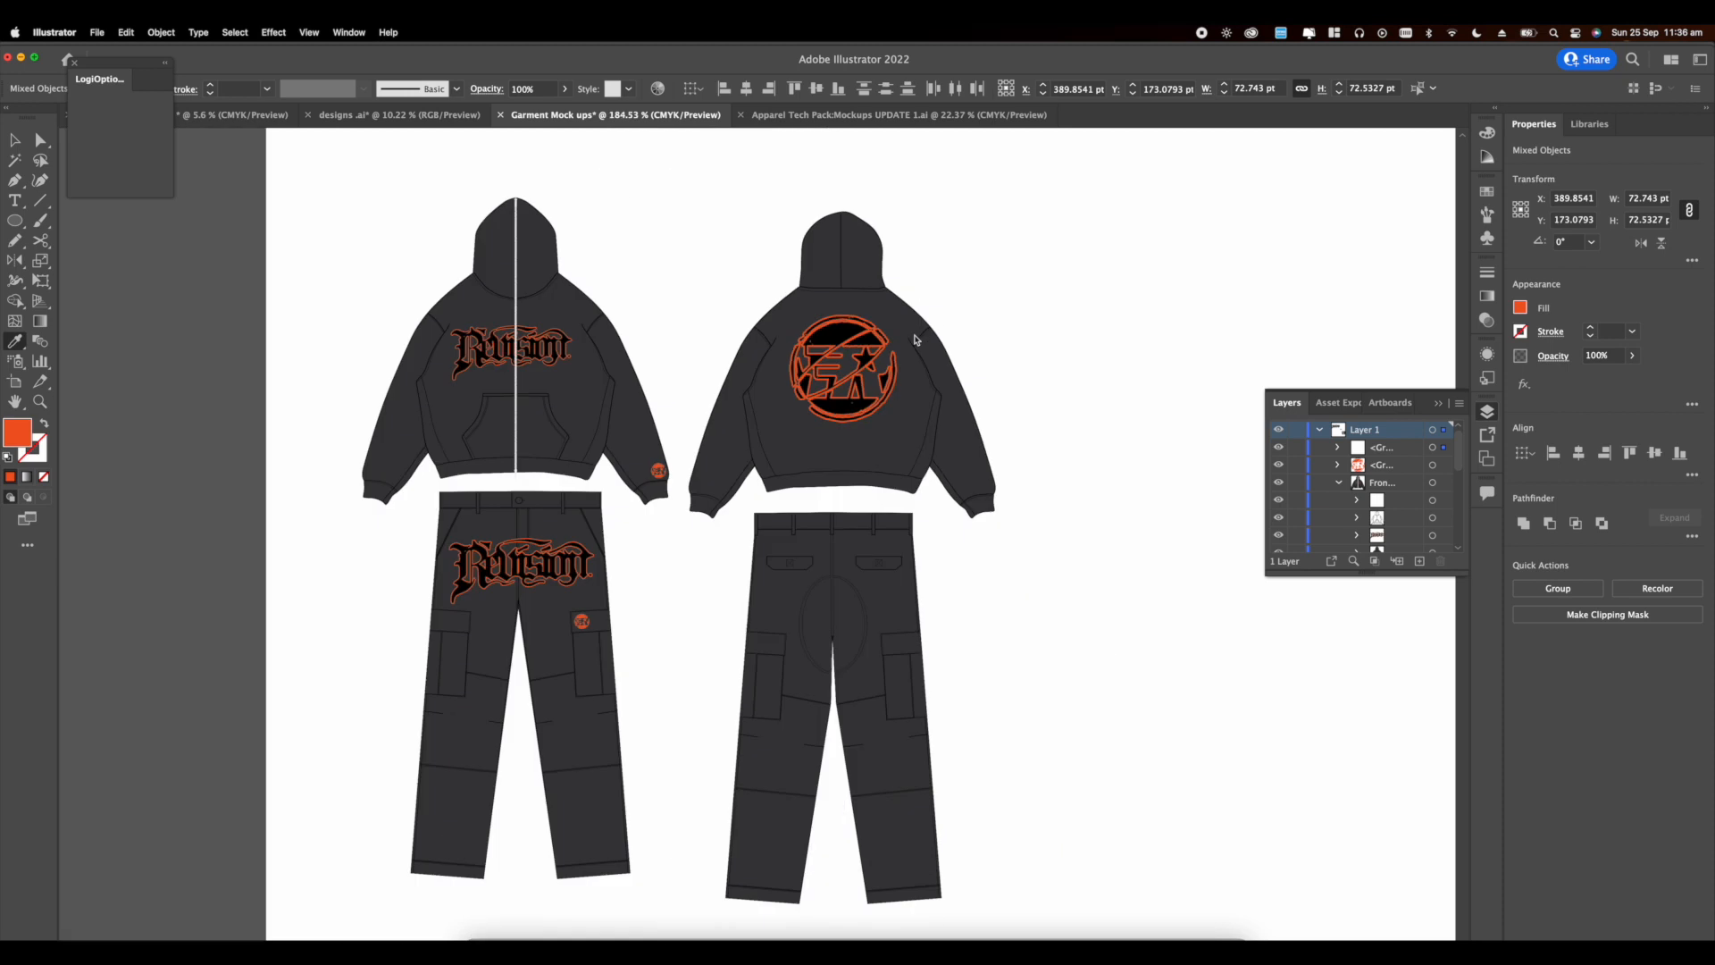
scroll(918, 338, "up", 2)
left_click(15, 140)
scroll(662, 358, "down", 3)
Step: Group the front hoodie and pants with their artwork, and group the back hoodie and pants likewise
left_click(923, 337)
scroll(670, 407, "down", 4)
left_click_drag(464, 277, 629, 702)
key("super+g")
left_click_drag(712, 322, 849, 696)
key("super+g")
Step: Ungroup the selected outfit and regroup its hoodie, pants and artwork as one object
left_click_drag(904, 665, 496, 364)
left_click(992, 505)
left_click_drag(432, 263, 645, 460)
key("super+z")
scroll(572, 384, "up", 6)
scroll(498, 420, "down", 4)
scroll(498, 421, "up", 6)
scroll(700, 432, "down", 8)
key("super+shift+g")
left_click_drag(526, 254, 800, 626)
key("super+g")
left_click(750, 268)
Step: Select the front and back outfits together and move them to the centre of the artboard
scroll(708, 287, "down", 4)
left_click_drag(379, 339, 712, 439)
left_click_drag(712, 439, 681, 452)
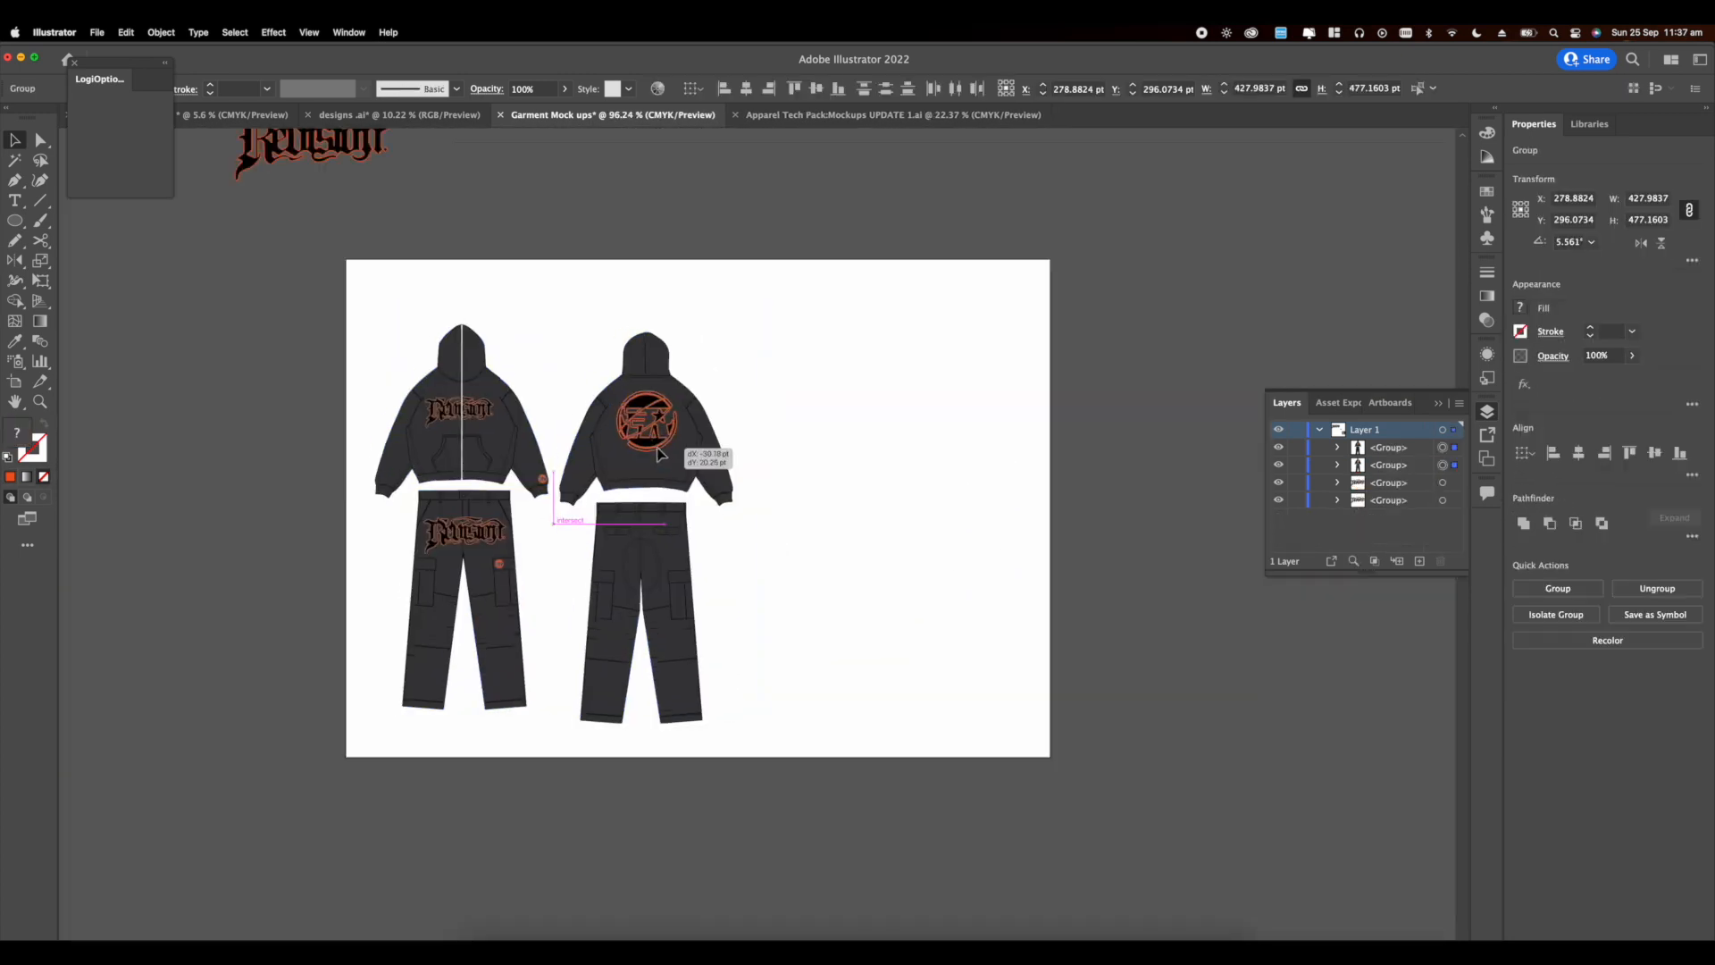
left_click(797, 473)
scroll(786, 473, "down", 3)
scroll(662, 490, "up", 3)
left_click_drag(452, 323, 715, 536)
left_click_drag(679, 527, 810, 520)
Step: Ungroup the back-view outfit of hoodie and pants
left_click(969, 597)
left_click(844, 527)
left_click(929, 531)
right_click(845, 541)
left_click(874, 731)
left_click(936, 625)
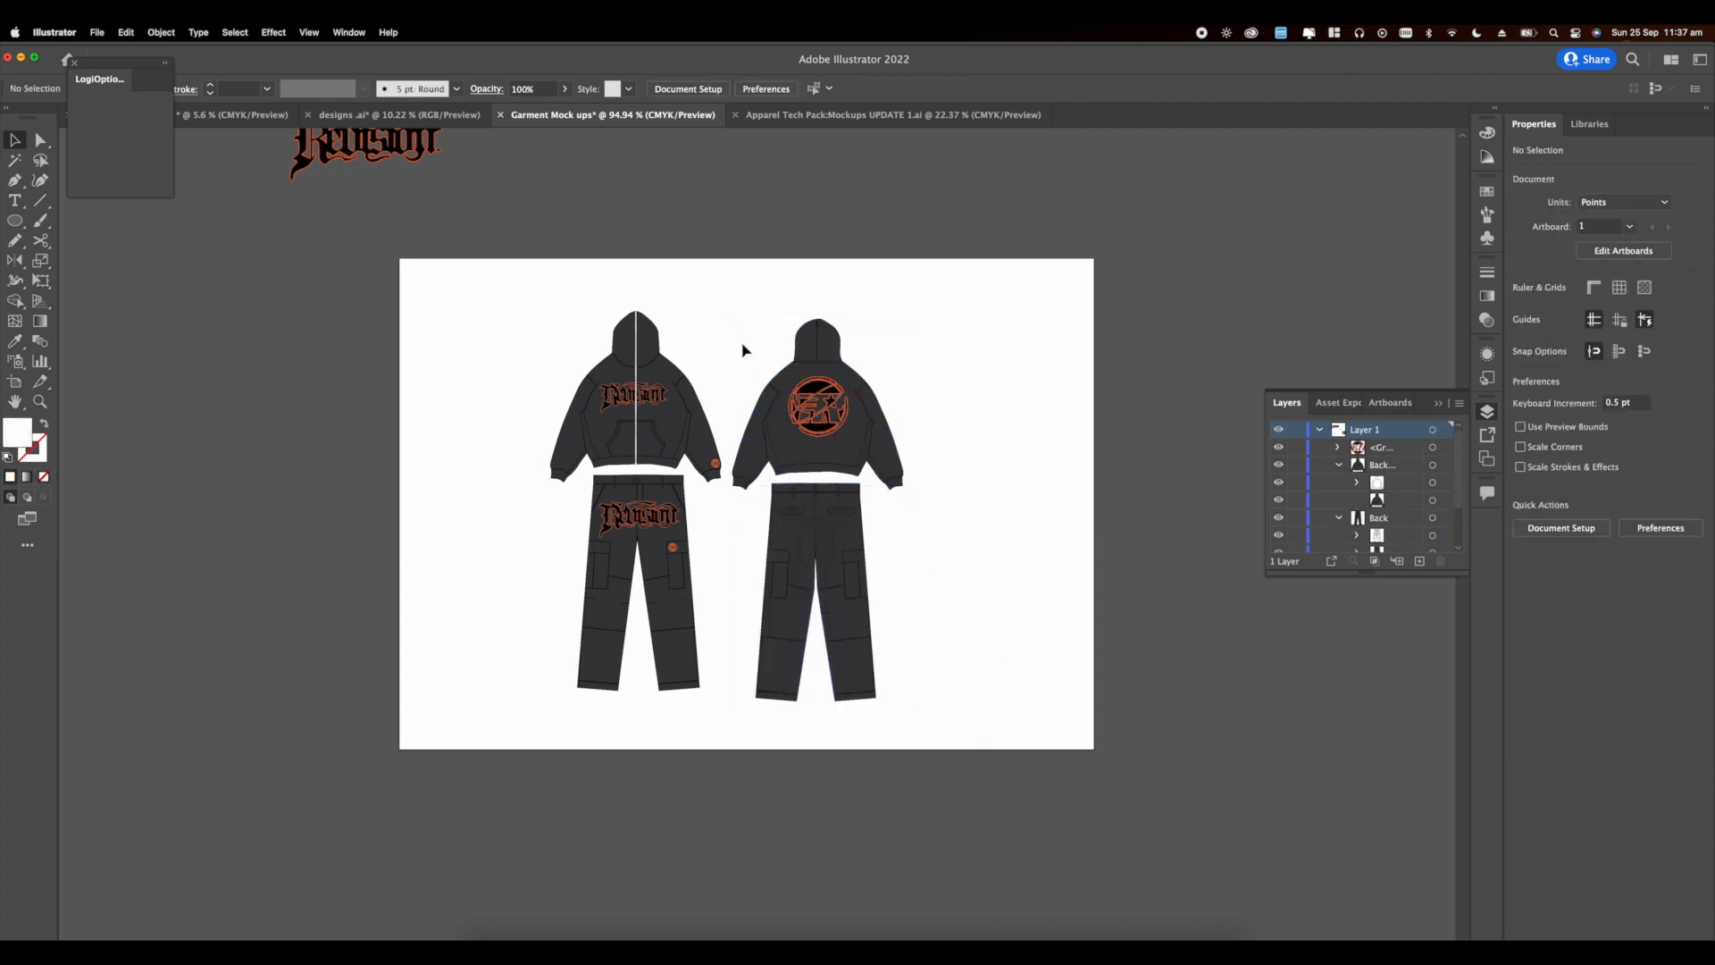
scroll(724, 313, "up", 1)
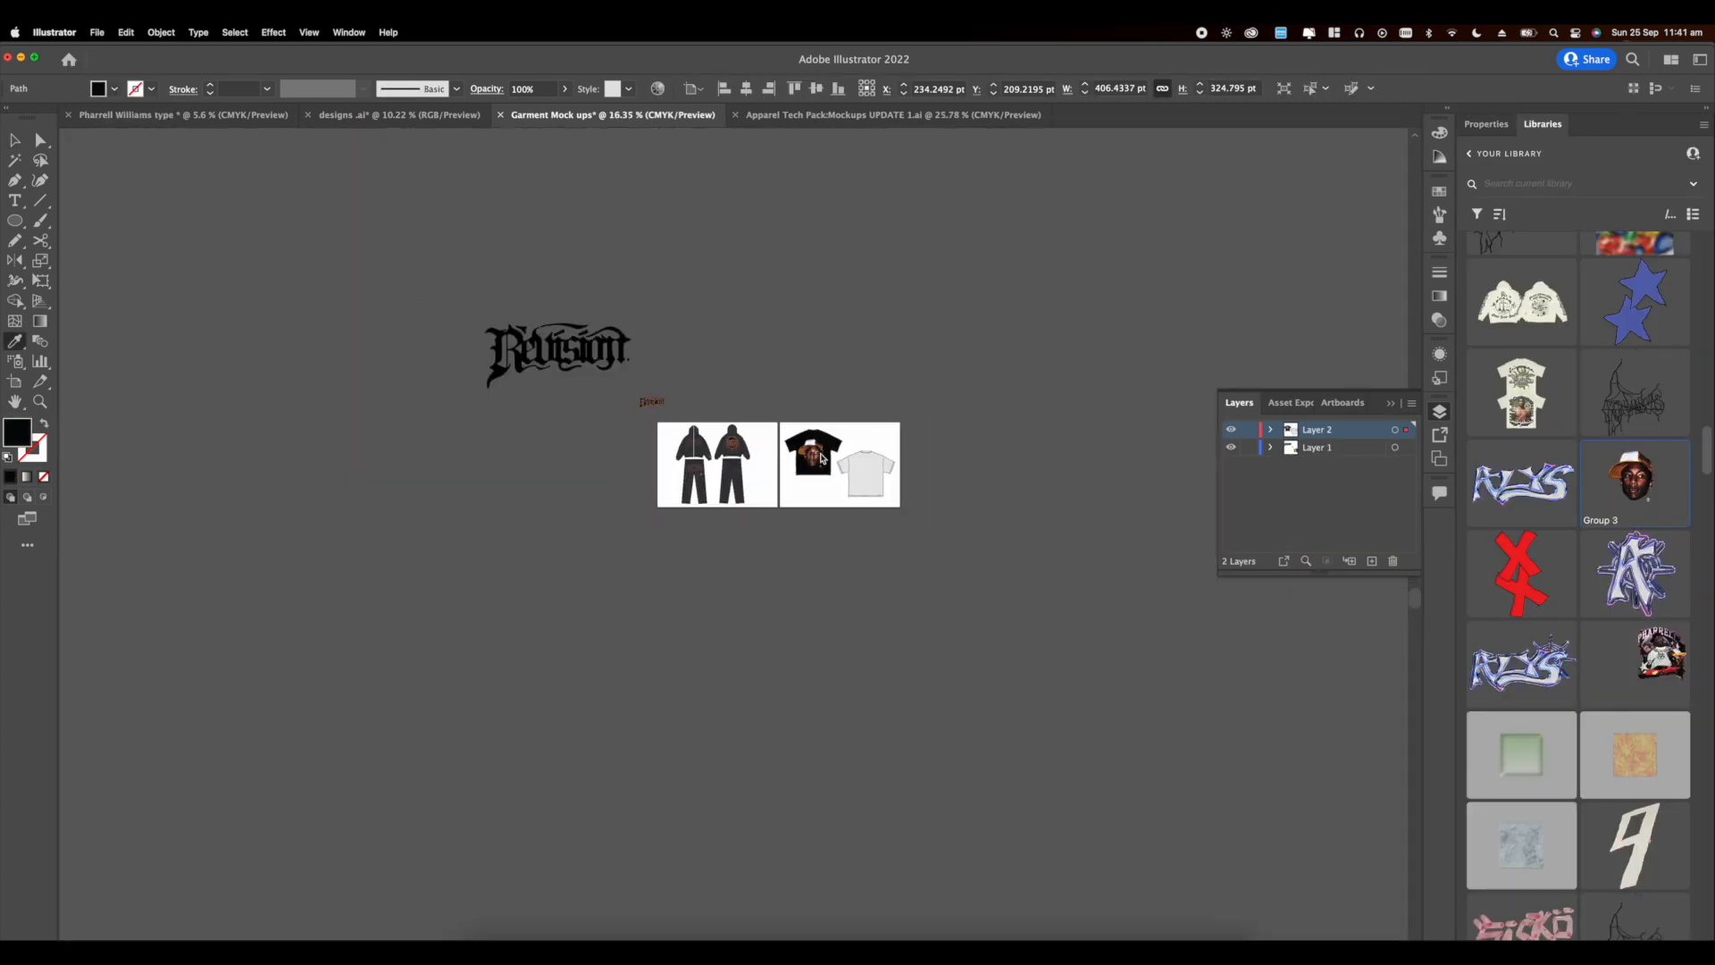
Step: Recolour the line work of the black front T-shirt to light grey using its line group in Layer 2
key("a")
scroll(822, 458, "up", 8)
left_click(804, 189)
scroll(764, 207, "up", 5)
scroll(850, 236, "down", 5)
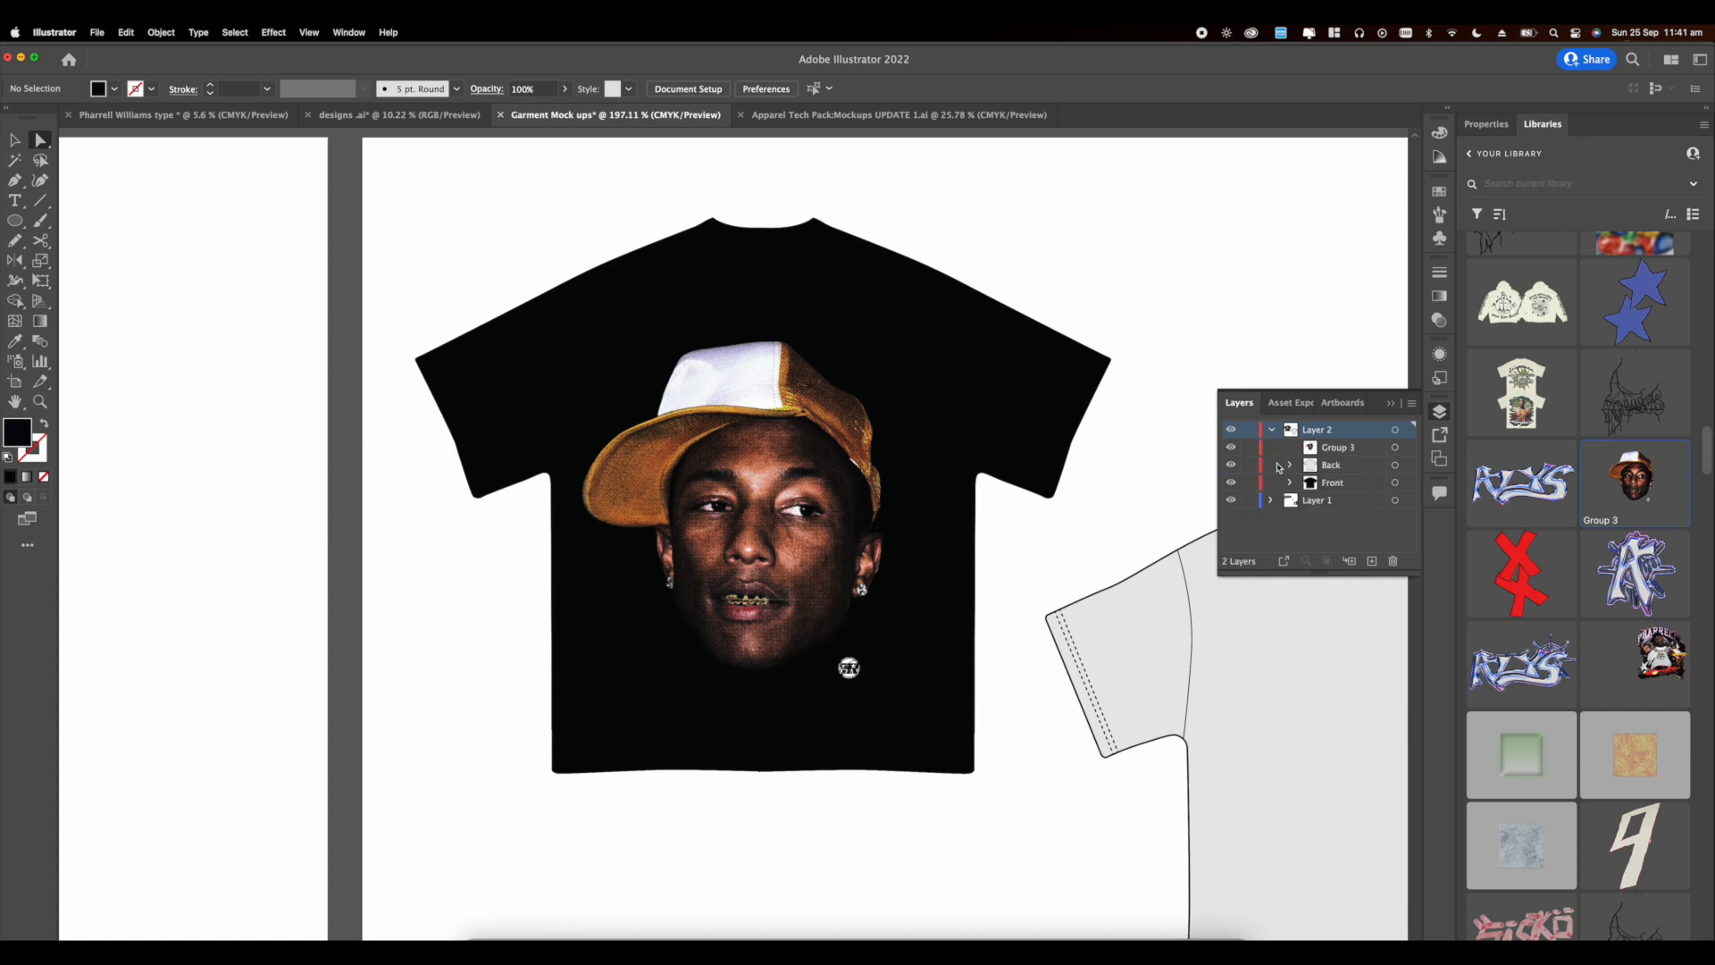
left_click(1290, 482)
left_click(1395, 501)
left_click(1487, 124)
left_click(1520, 308)
left_click(1411, 416)
left_click(1121, 264)
scroll(779, 376, "down", 4)
Step: Fill the body of the back T-shirt with black
left_click_drag(779, 376, 782, 372)
scroll(1084, 248, "down", 4)
scroll(1083, 248, "up", 2)
scroll(1083, 248, "right", 5)
left_click(947, 464)
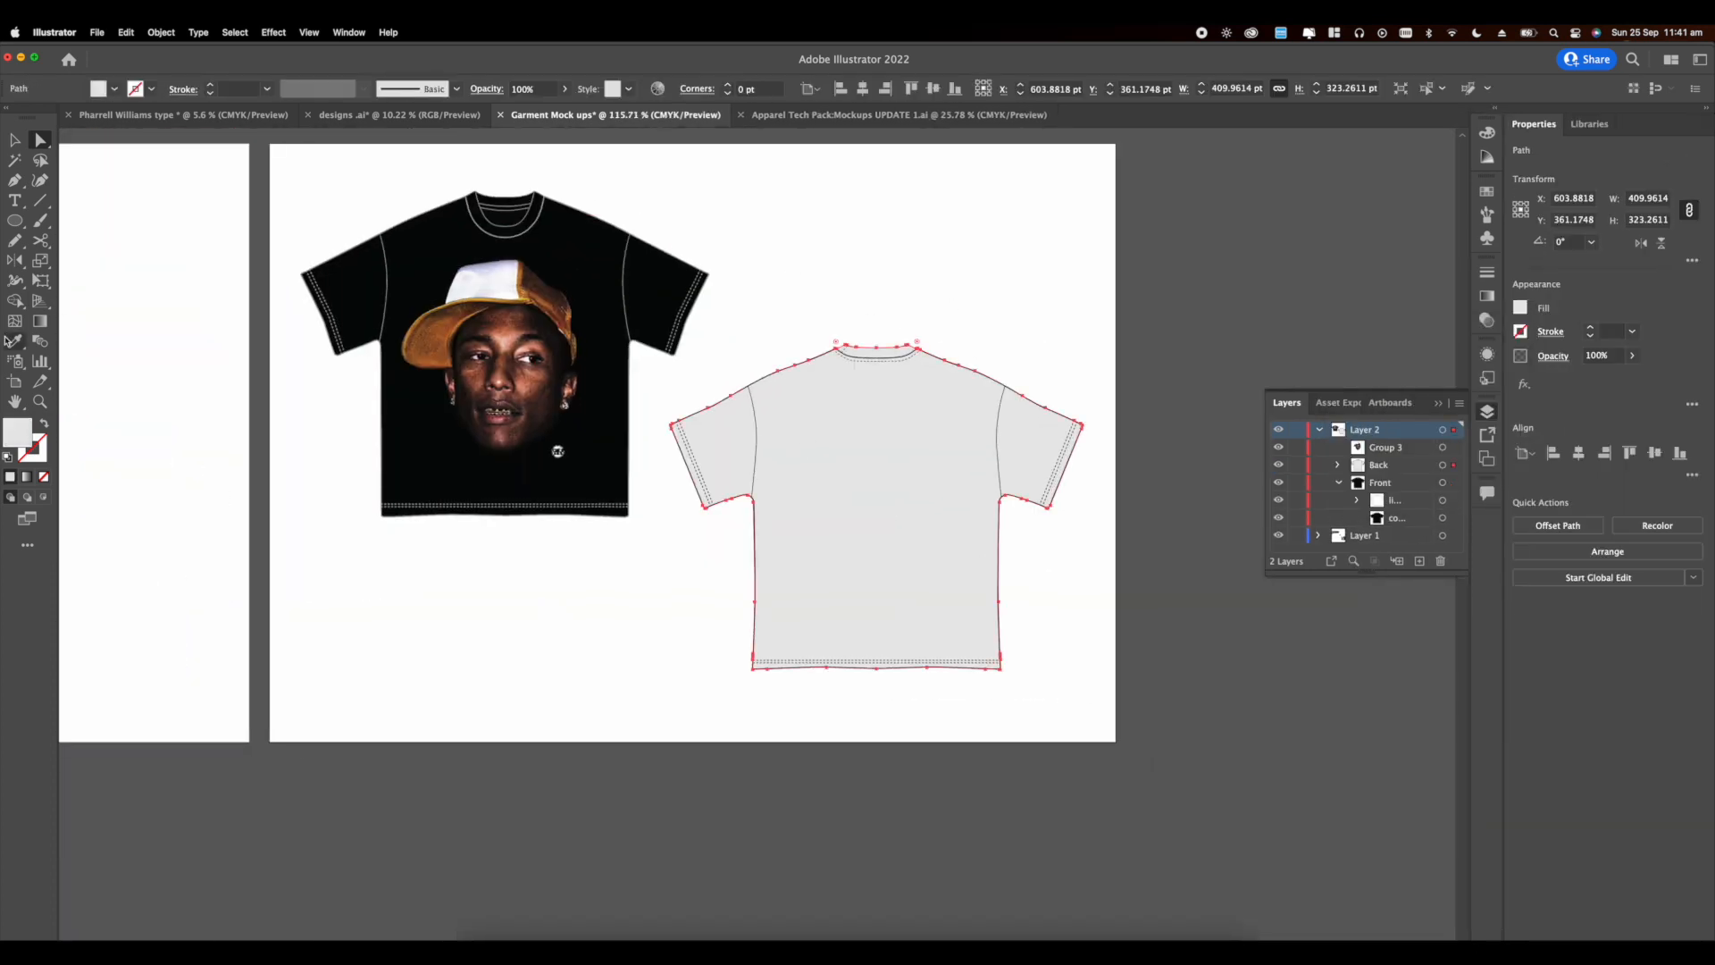
left_click(1521, 308)
left_click(1358, 357)
Step: Recolour the back T-shirt's line group with the light grey sampled from the front T-shirt's outline
left_click(1443, 482)
scroll(239, 258, "up", 7)
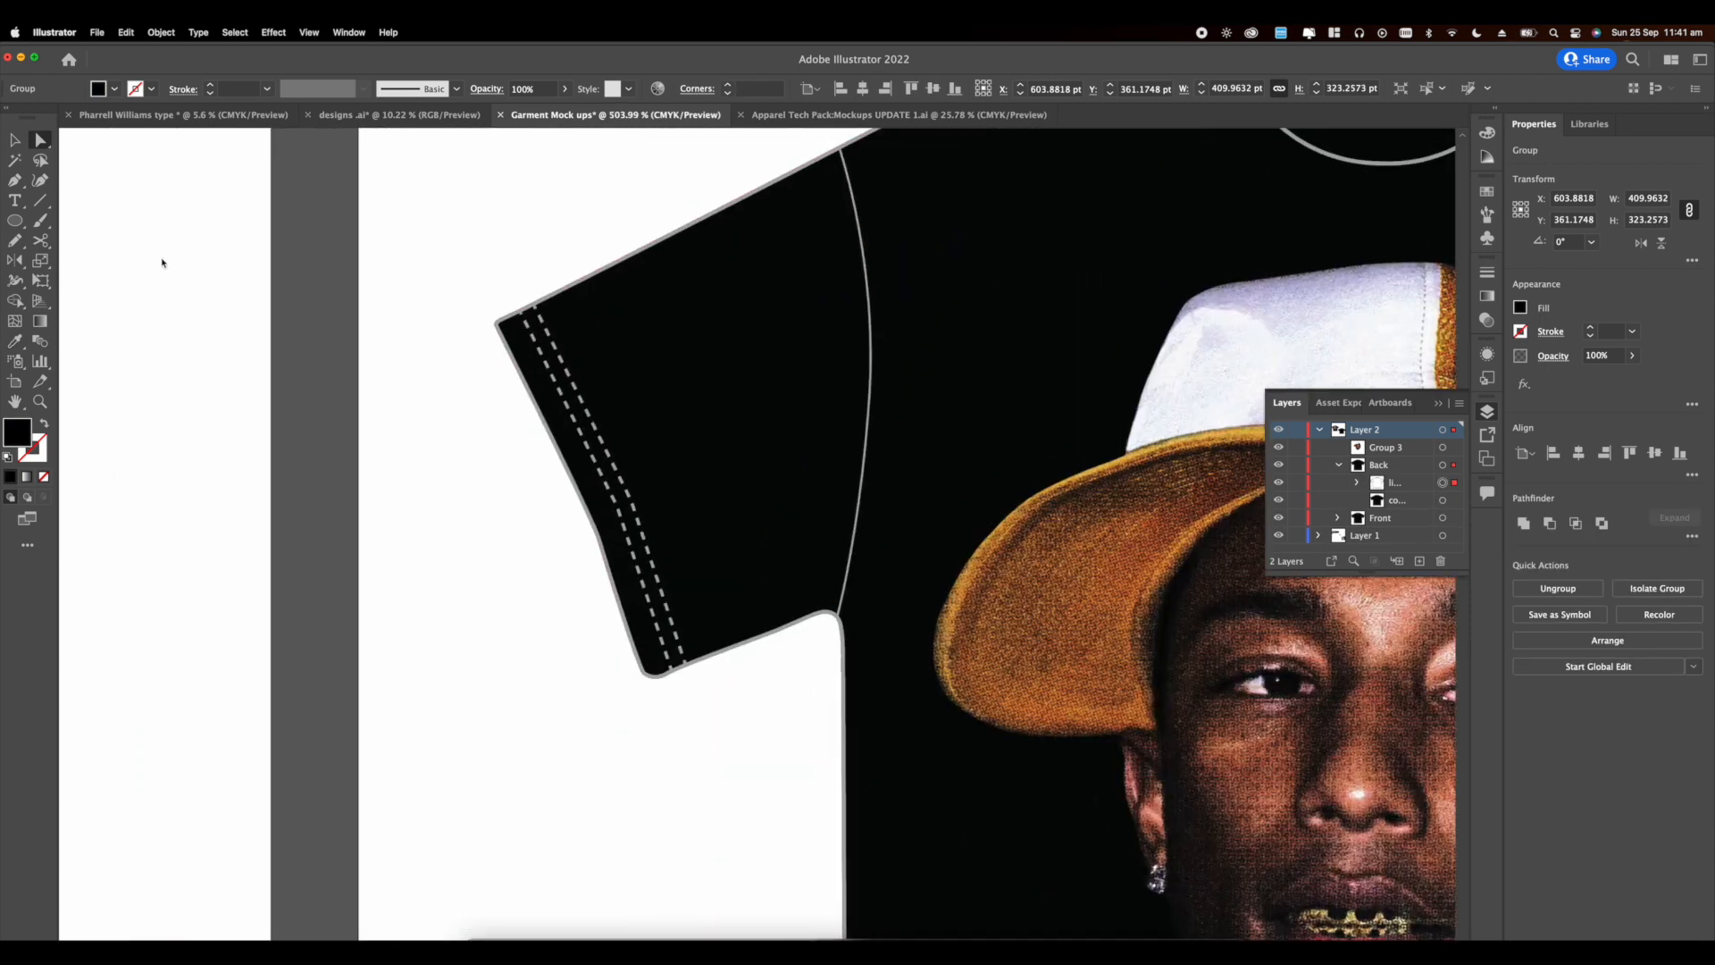
left_click(15, 341)
scroll(429, 332, "up", 5)
left_click(613, 305)
scroll(597, 306, "down", 12)
left_click(22, 141)
left_click(886, 308)
scroll(886, 308, "up", 3)
Step: Place the Pharrell collage graphic (Group 5) from the library beside the T-shirts and scale it down
left_click(1589, 124)
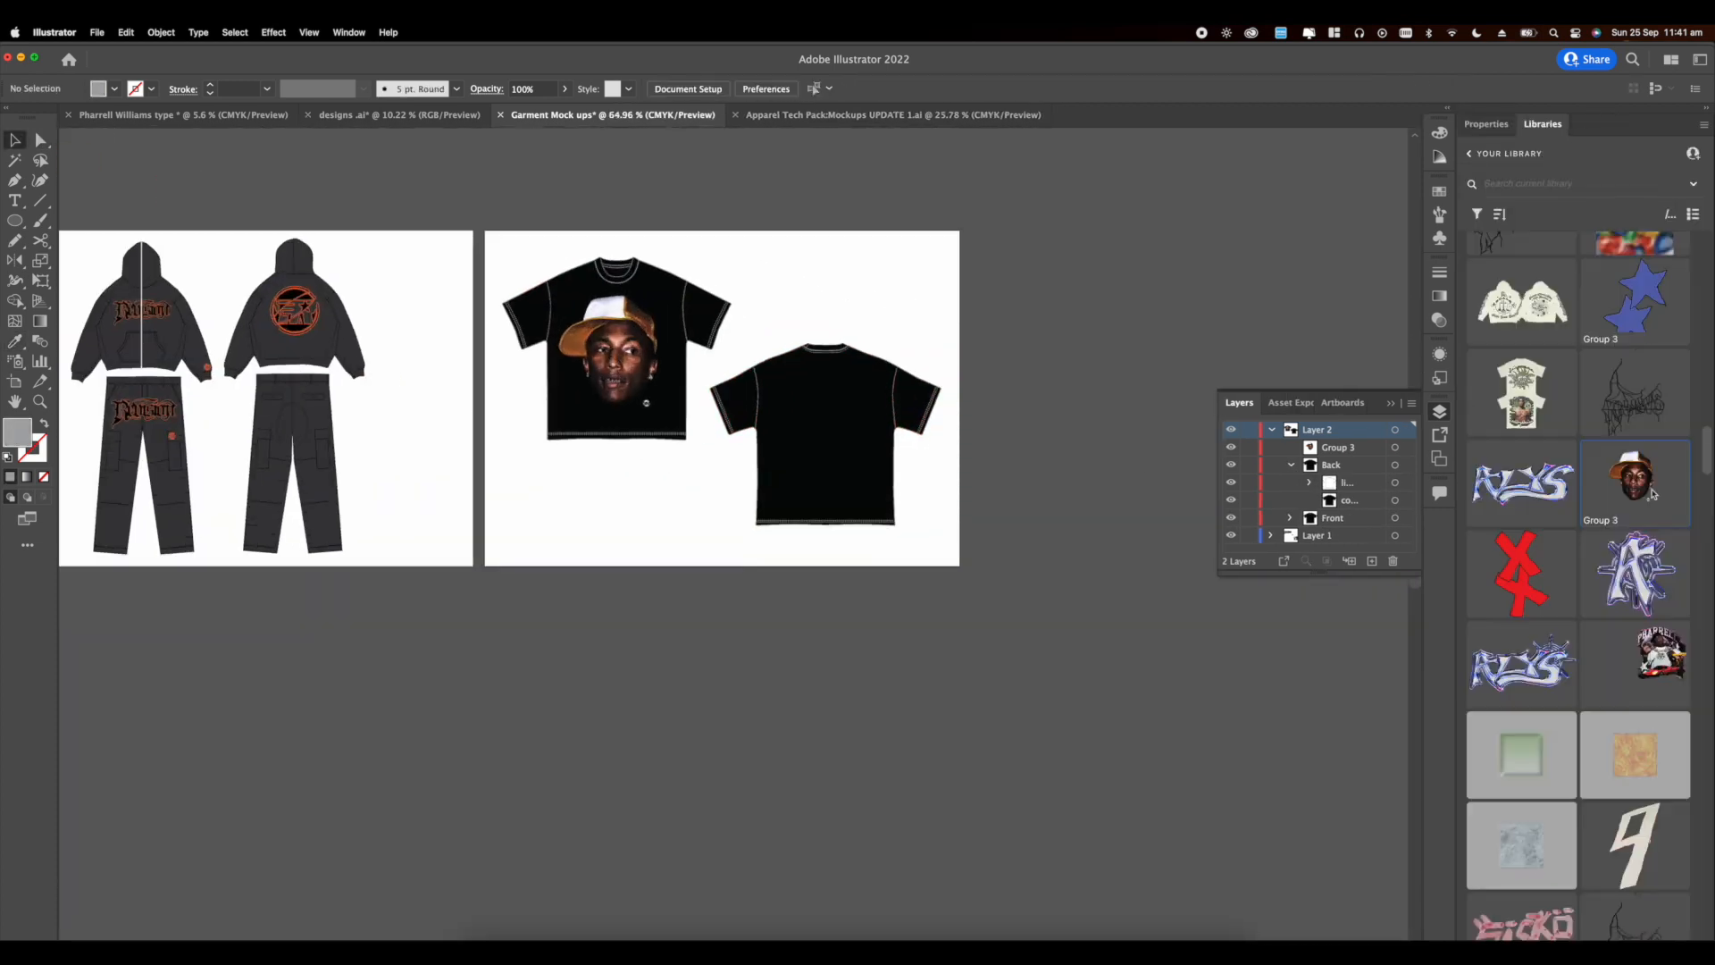
left_click(879, 472)
scroll(1139, 528, "down", 4)
scroll(1072, 563, "right", 4)
left_click_drag(1014, 600, 719, 582)
left_click_drag(822, 769, 621, 568)
Step: Move the Pharrell collage onto the back T-shirt and size it to about 473 pt wide, centred on the upper back
scroll(499, 491, "up", 7)
left_click_drag(458, 496, 778, 383)
left_click_drag(884, 553, 892, 559)
scroll(814, 355, "up", 4)
left_click_drag(815, 355, 812, 336)
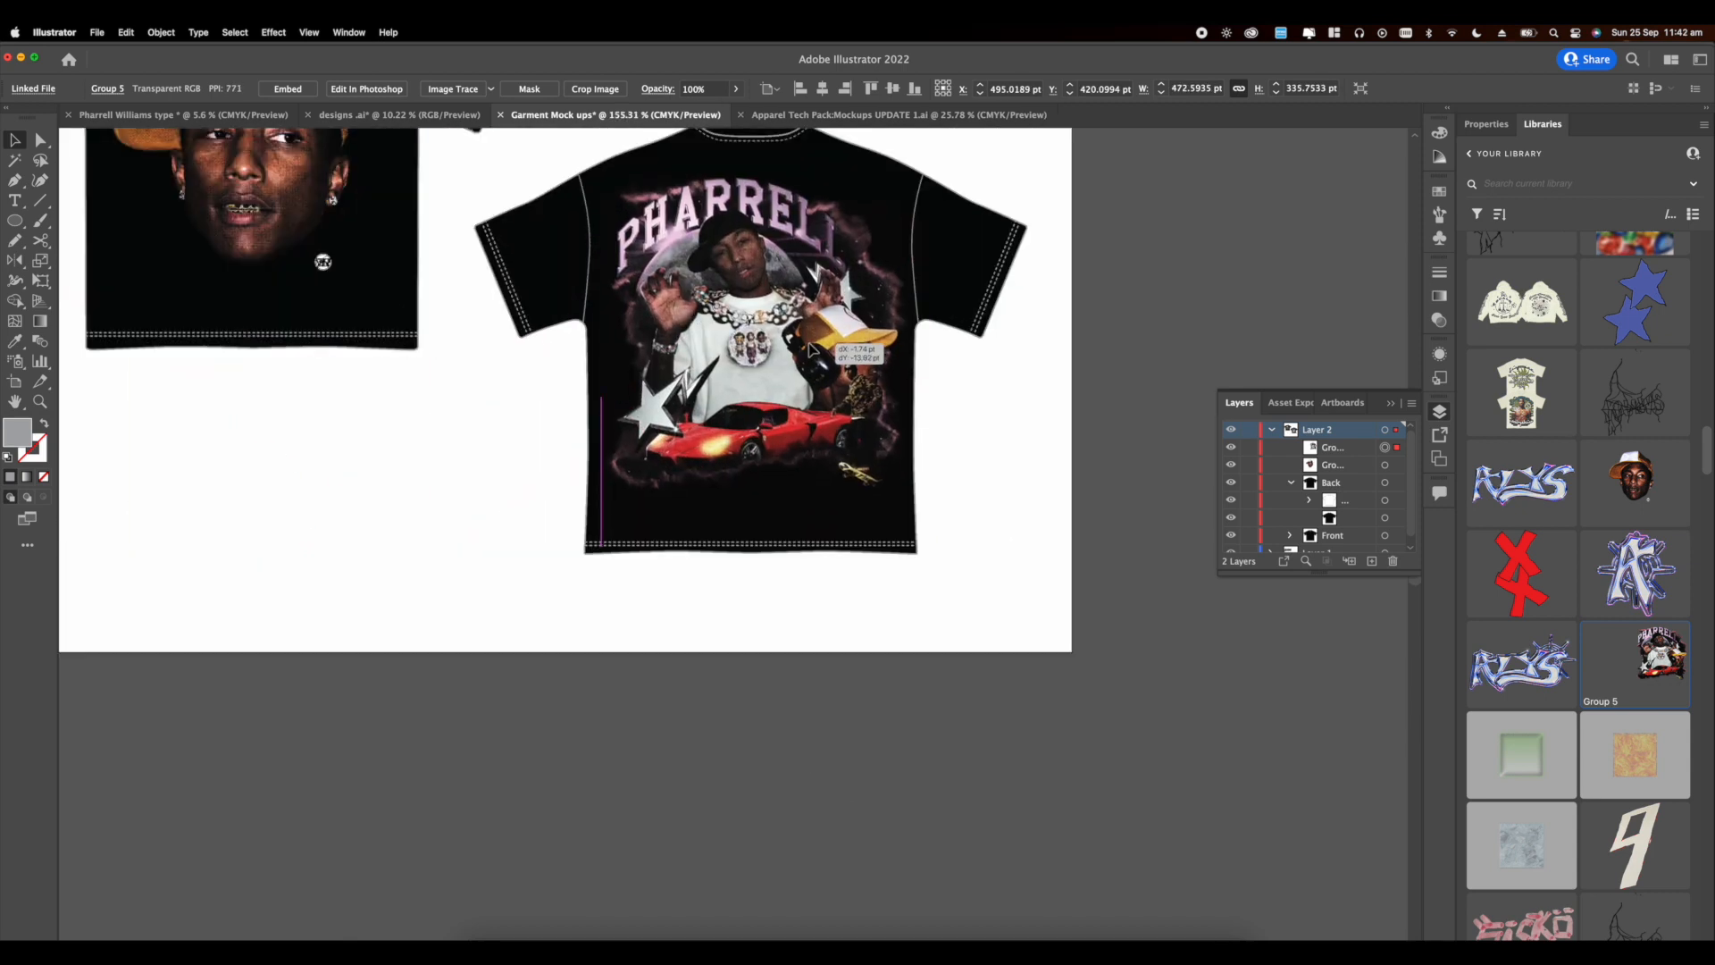
left_click(1000, 444)
Step: Embed the linked face graphic on the front T-shirt, converting its Photoshop layers to objects
scroll(1001, 444, "down", 5)
scroll(947, 429, "up", 2)
scroll(893, 420, "left", 1)
left_click(650, 375)
left_click(162, 33)
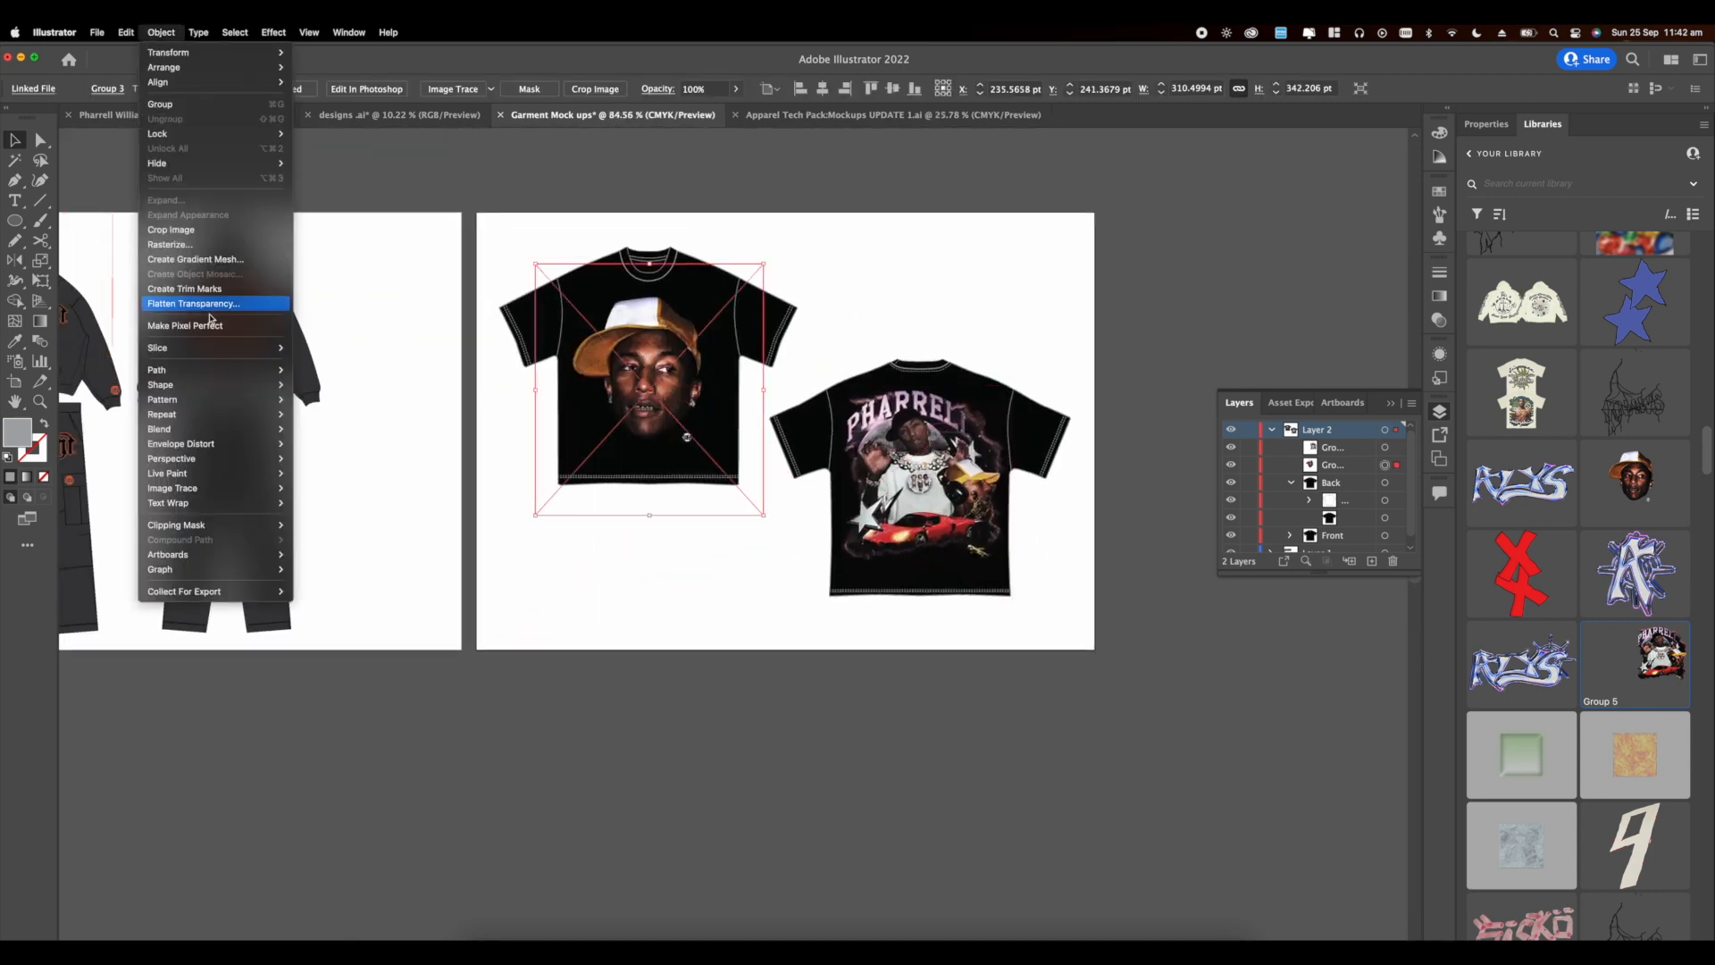
left_click(287, 88)
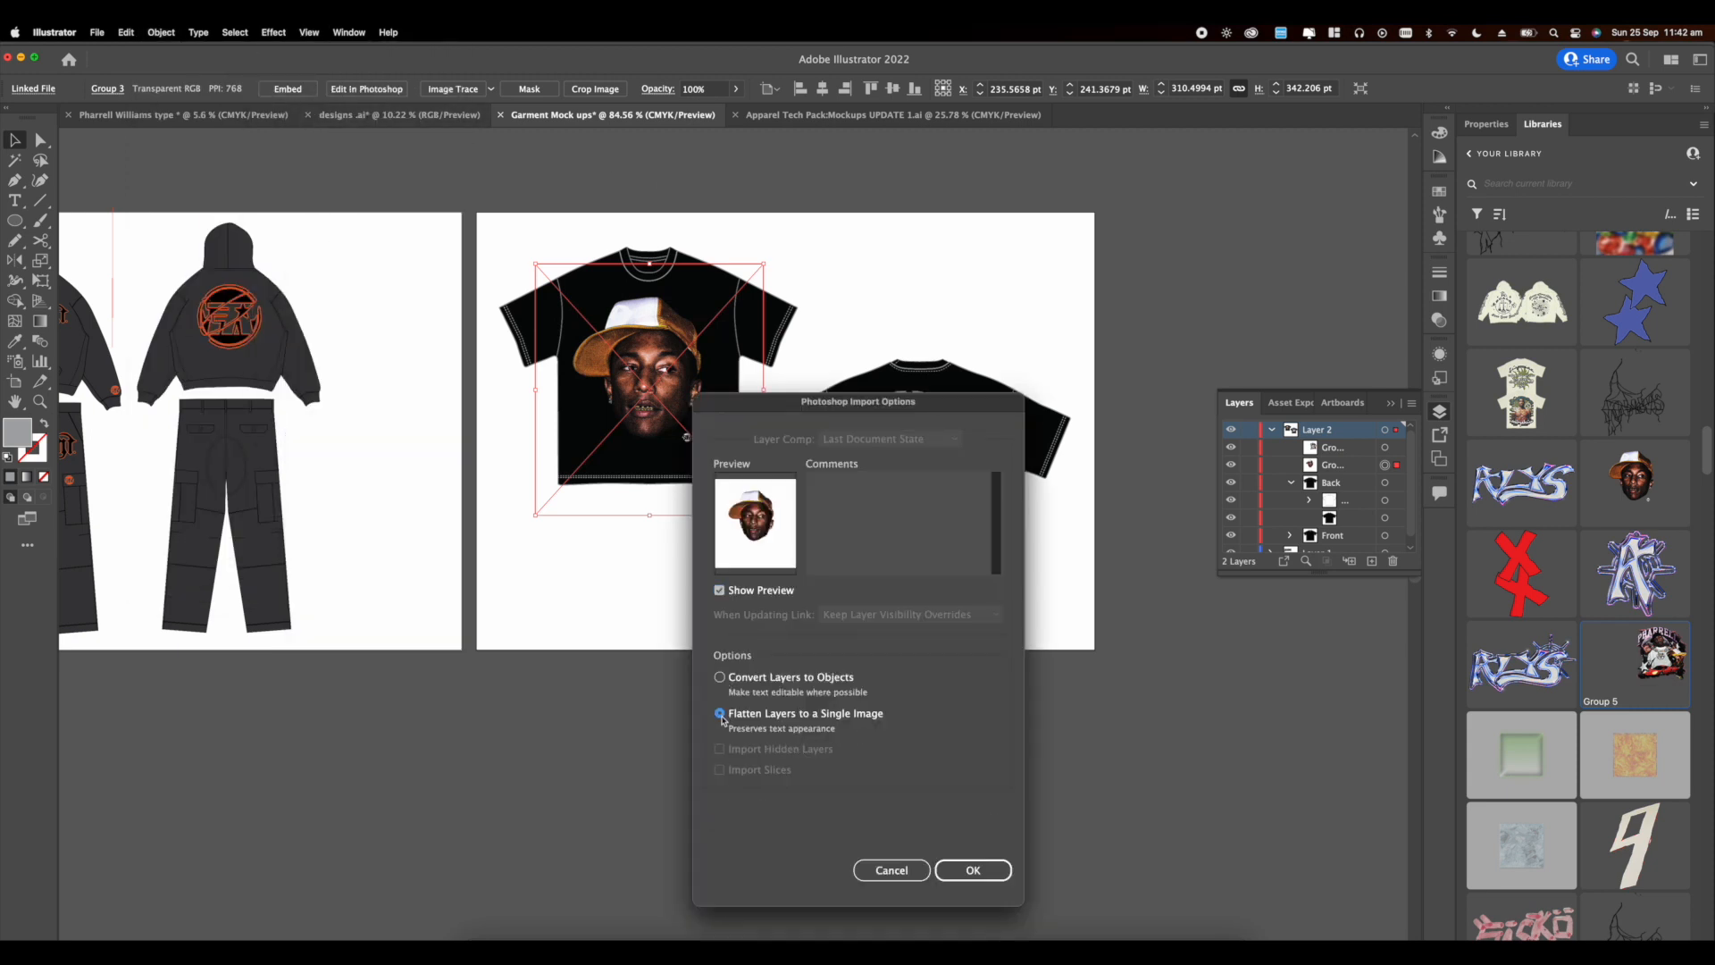
left_click(916, 860)
left_click(288, 90)
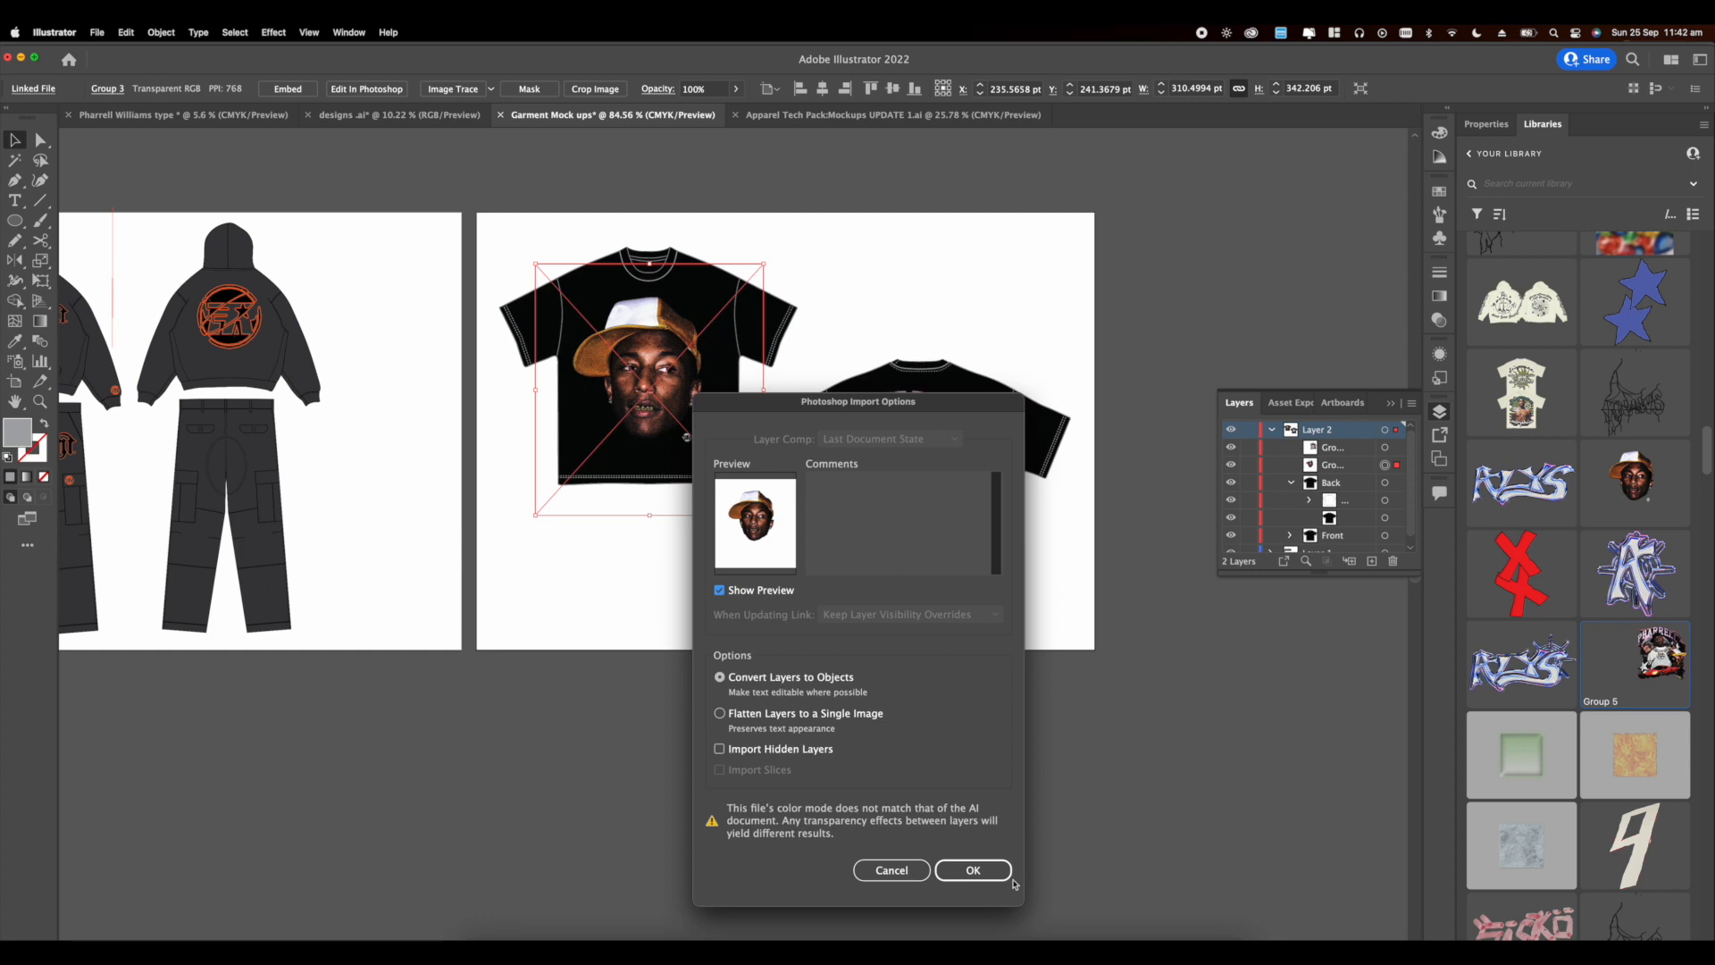
left_click(972, 871)
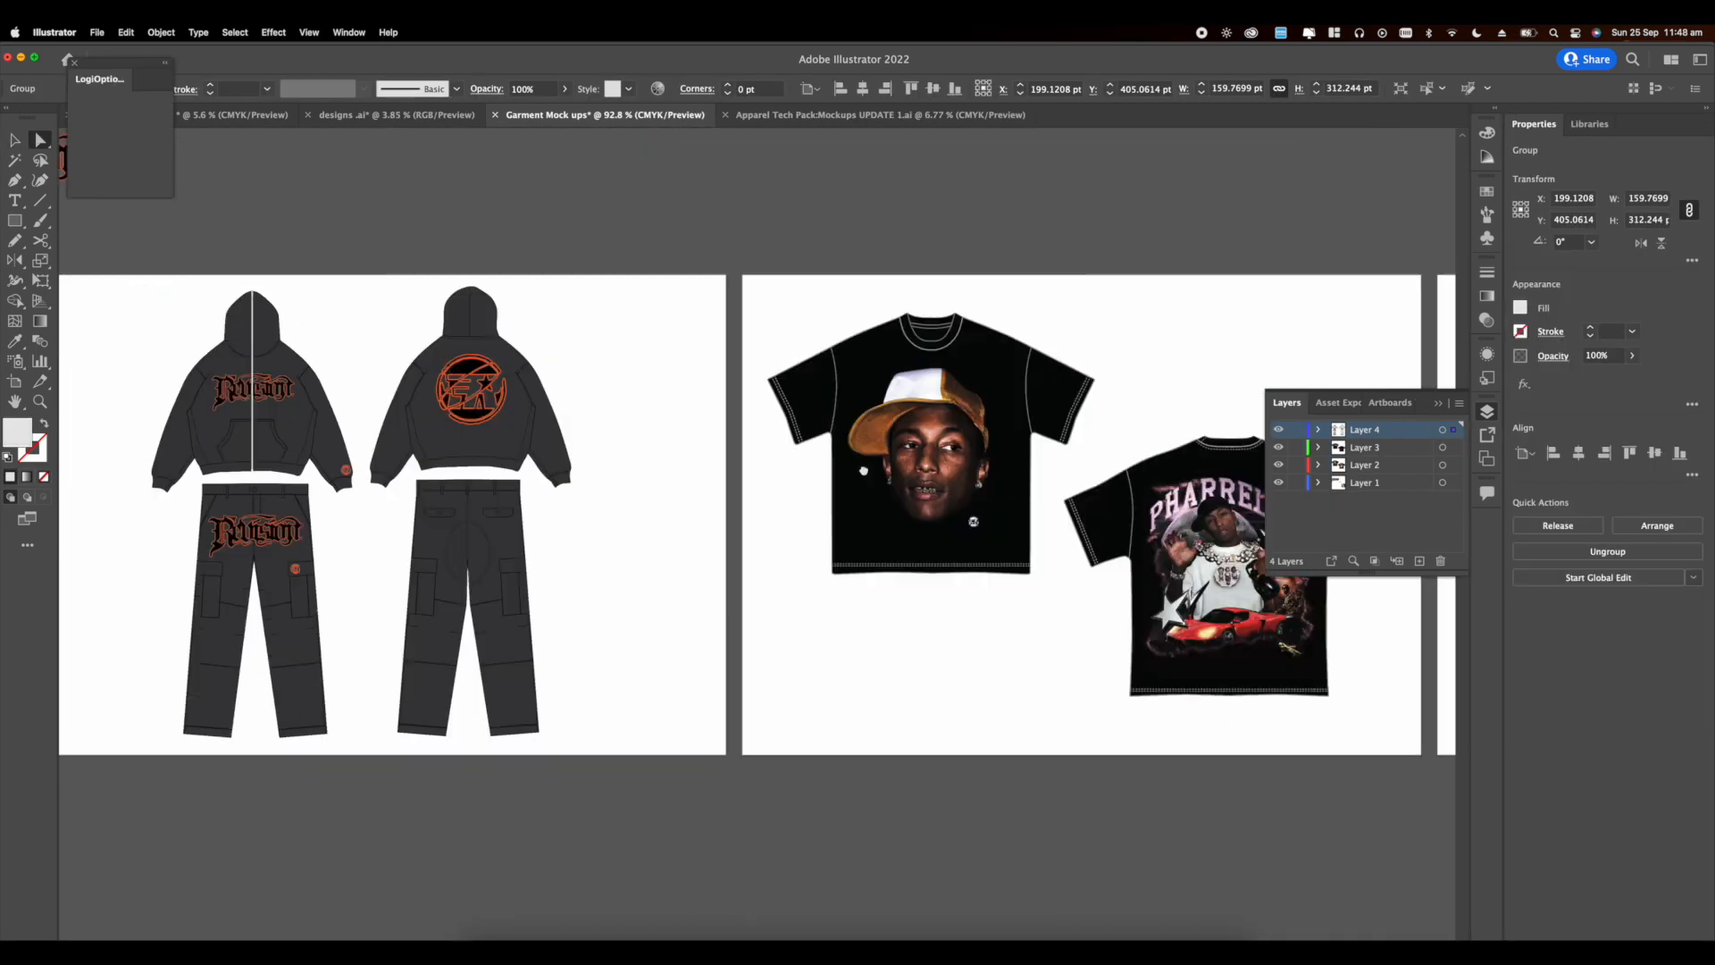
Step: Fill the selected light grey garment group on Layer 4 with the dark grey sampled from the back hoodie
key("i")
left_click(470, 446)
left_click_drag(1233, 456, 746, 460)
scroll(826, 410, "up", 5)
key("v")
scroll(826, 410, "down", 3)
left_click(732, 460, "shift")
left_click(536, 384)
Step: Copy the winged scarab graphic from the designs file onto the back hoodie mockup, about 124 pt wide, centred on the upper back
left_click(375, 116)
scroll(616, 454, "up", 5)
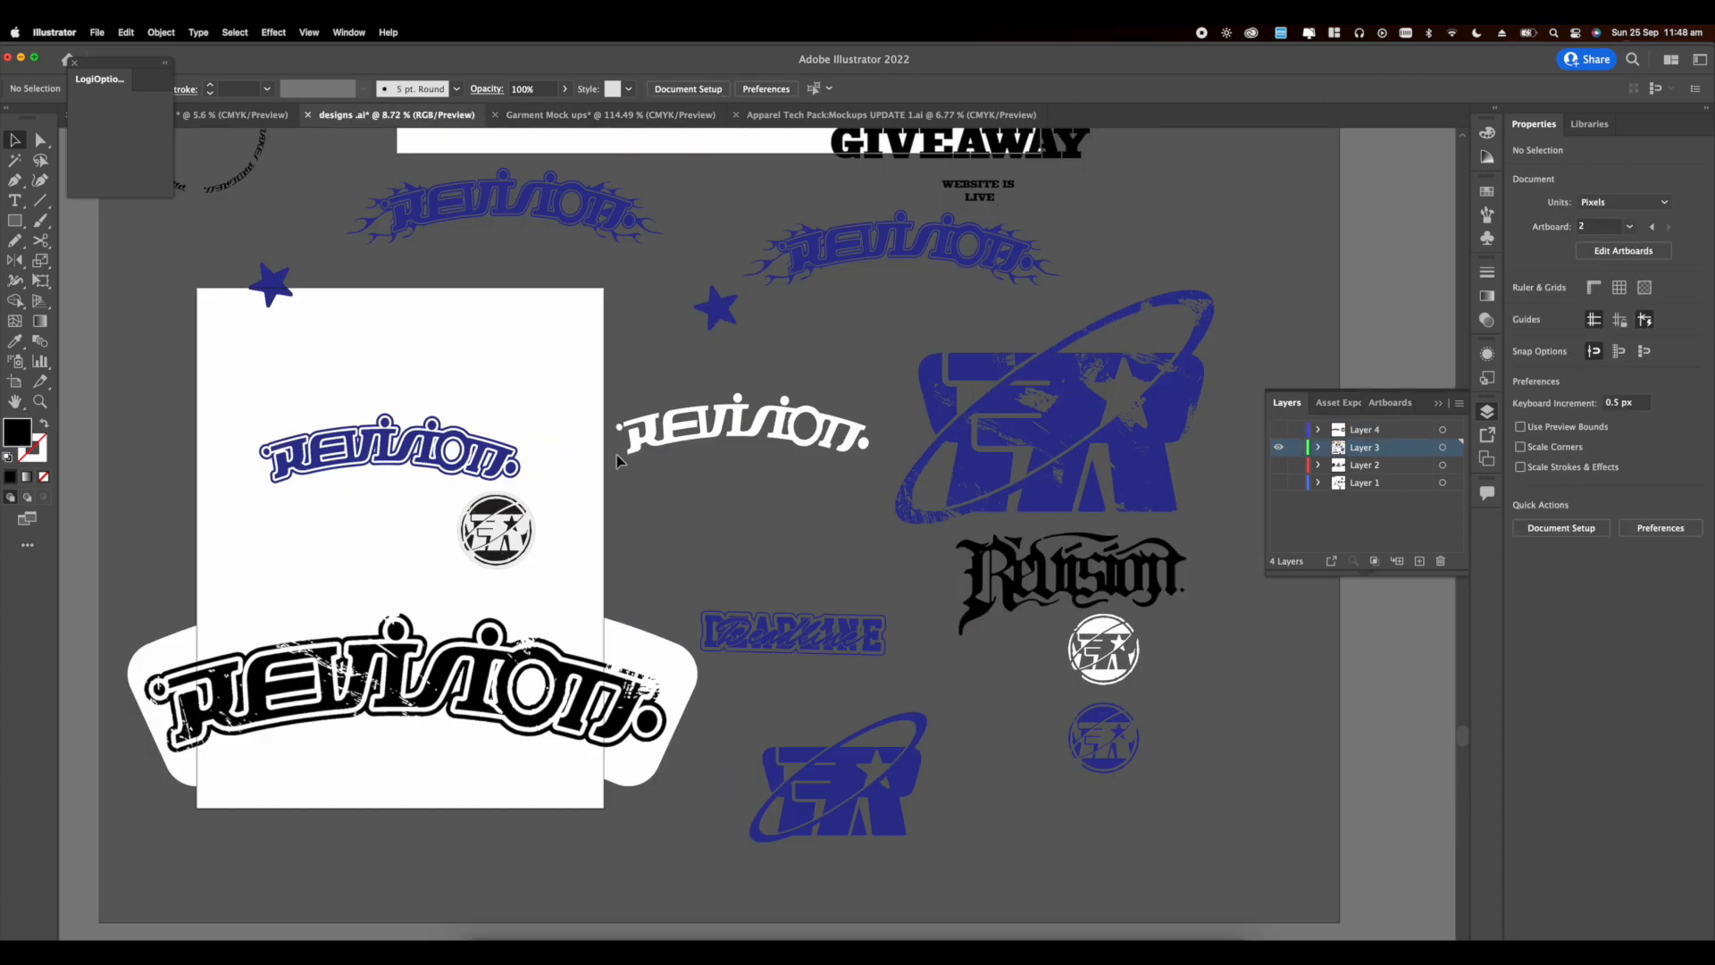
left_click_drag(731, 279, 850, 646)
left_click(804, 115)
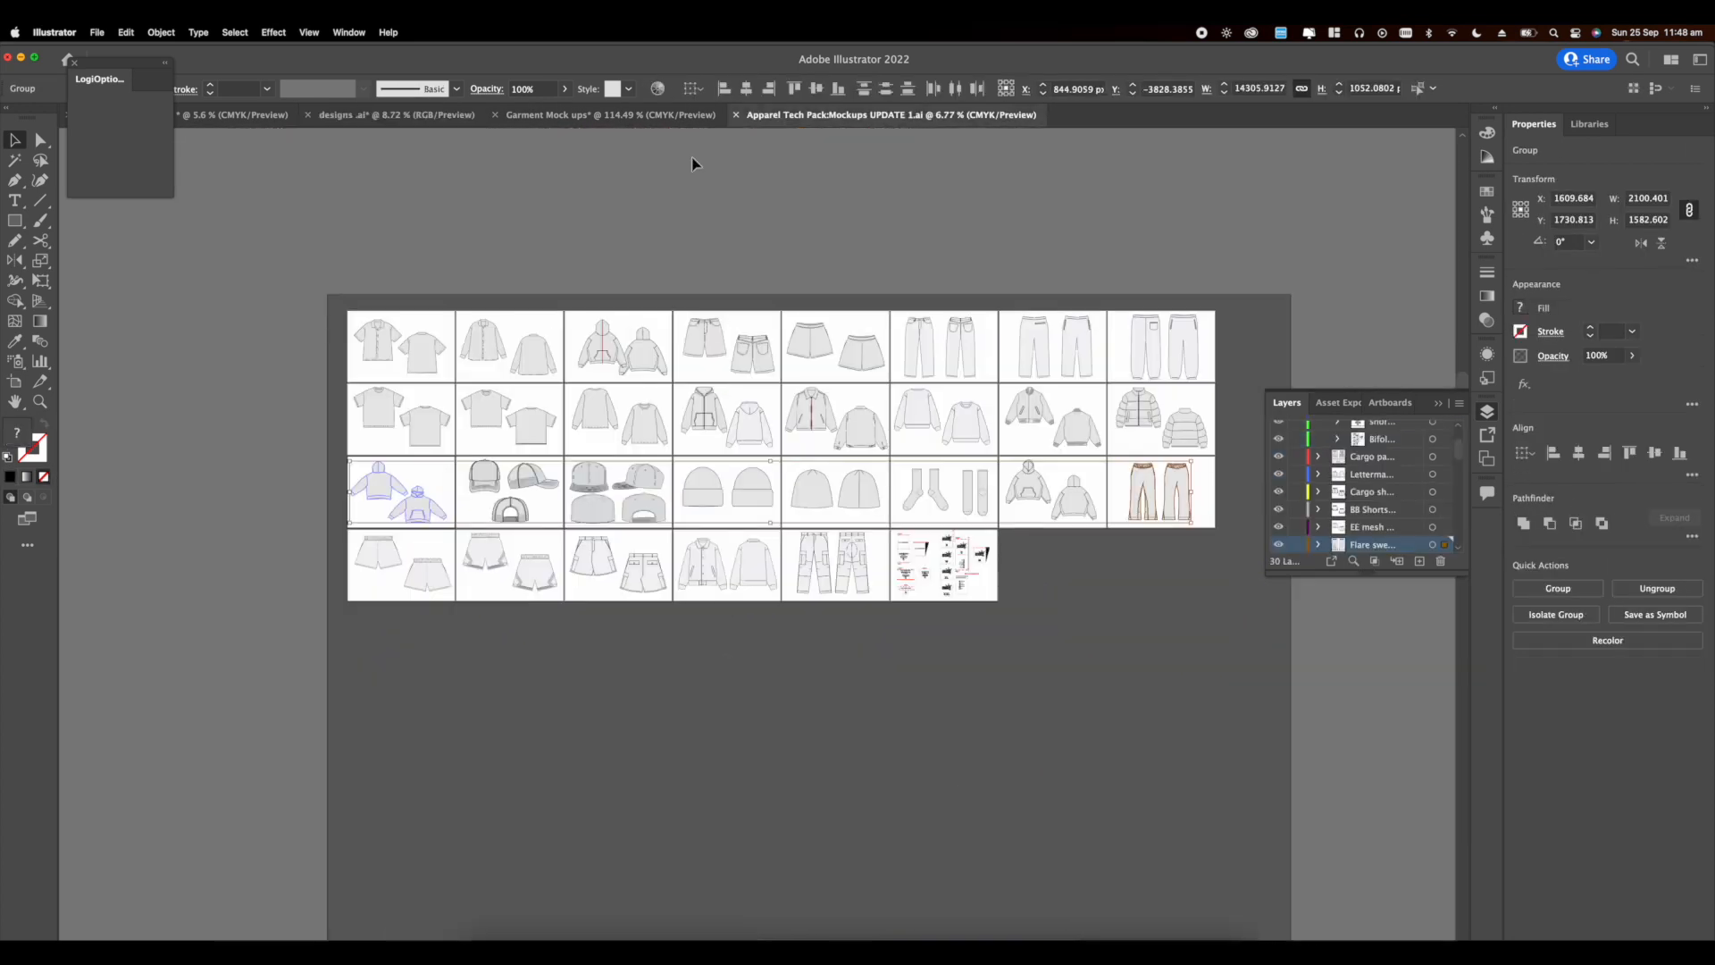
left_click(607, 115)
scroll(871, 503, "down", 4)
key("super+v")
left_click_drag(761, 891, 1009, 397)
scroll(1008, 397, "up", 3)
left_click_drag(910, 537, 902, 435)
scroll(902, 436, "up", 3)
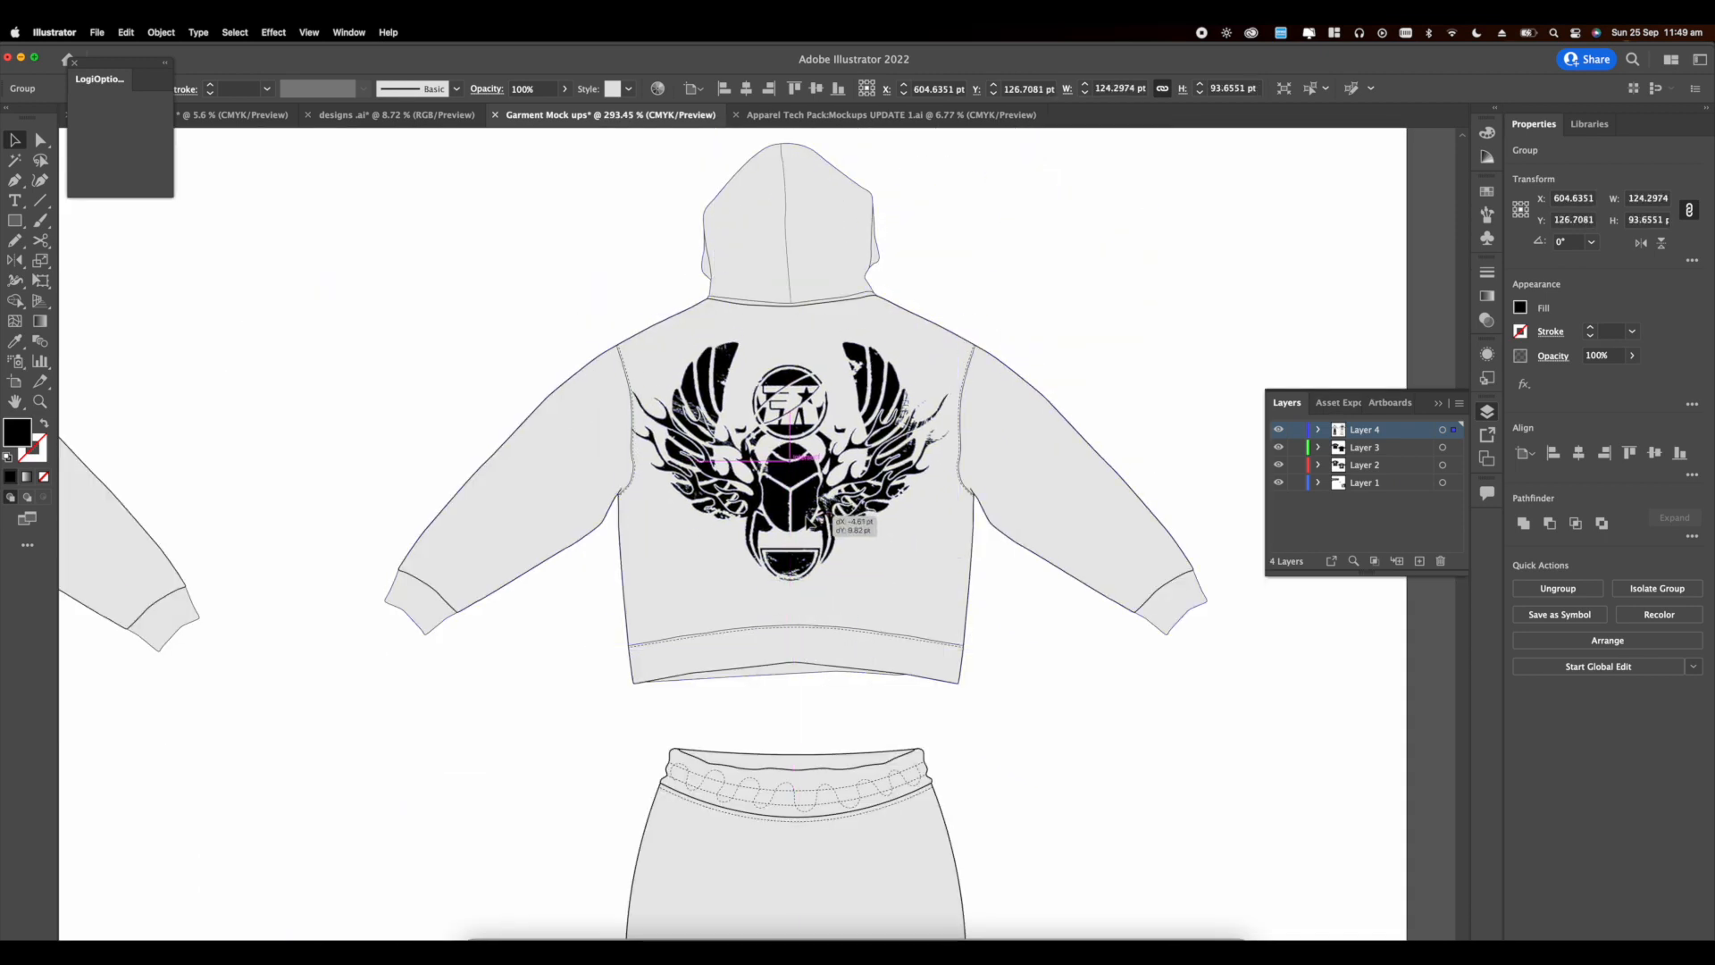
Step: Fill the back hoodie with the dark grey sampled from the front flared sweatpants
scroll(838, 353, "down", 5)
scroll(835, 350, "up", 3)
left_click(840, 411)
left_click(608, 557)
scroll(1076, 516, "right", 1)
left_click(1076, 516)
left_click(40, 140)
left_click(1099, 353)
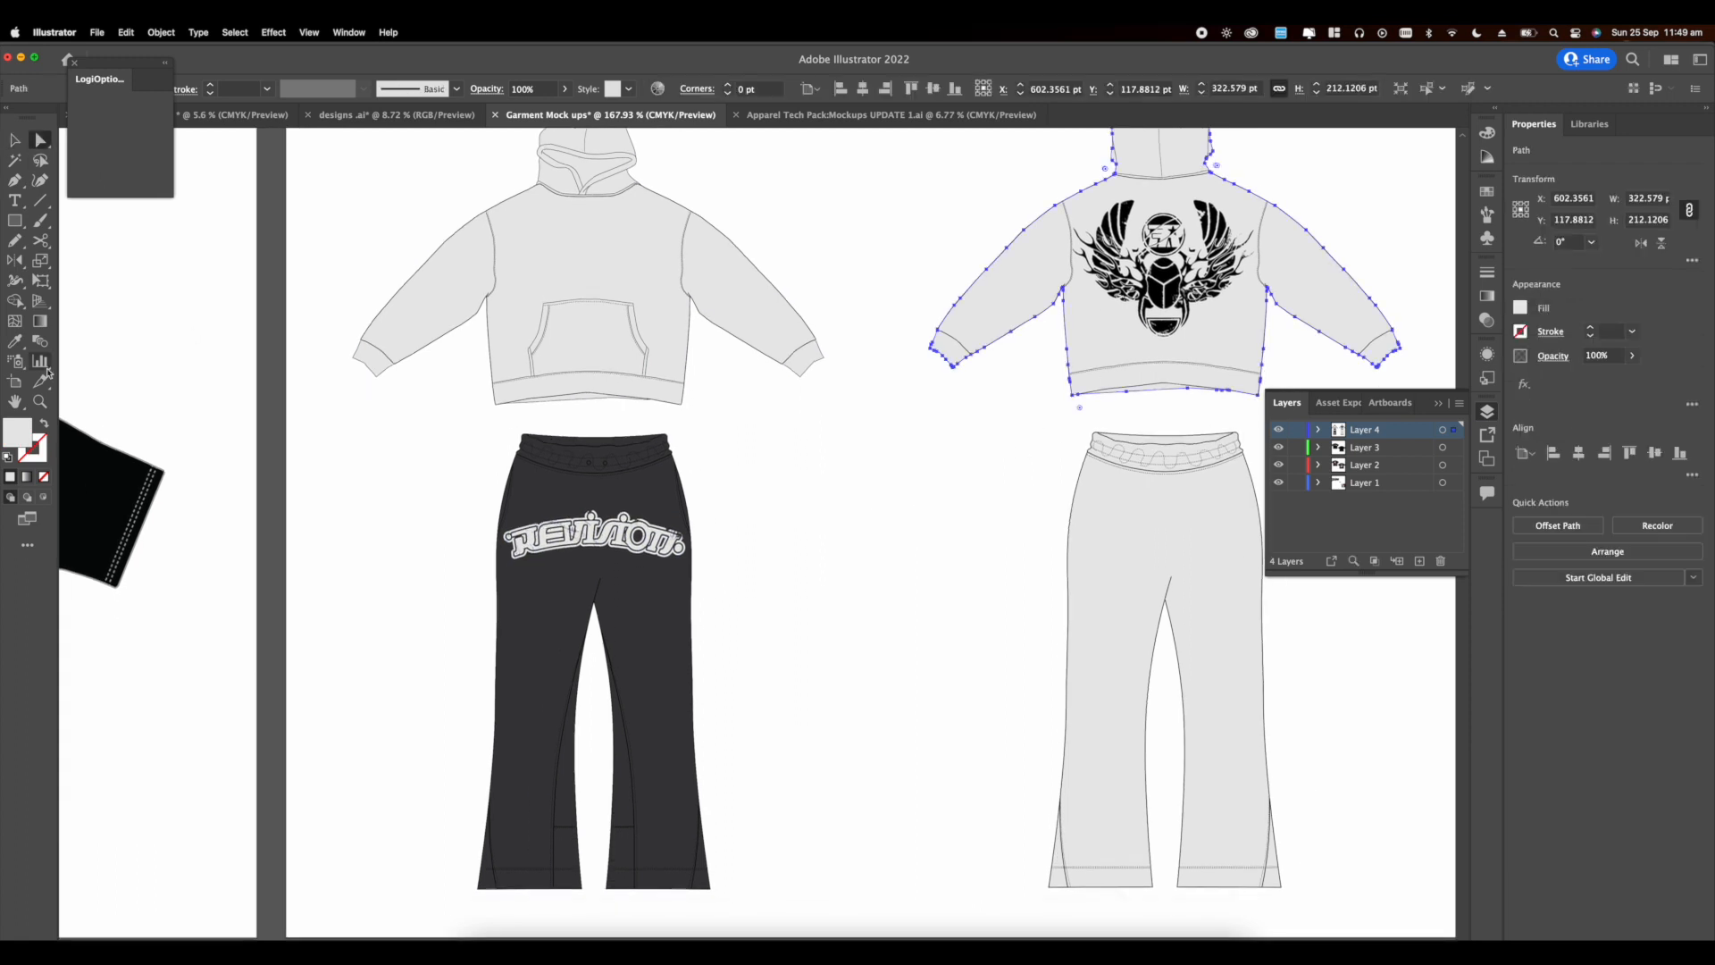
left_click(15, 341)
left_click(581, 608)
Step: Recolour the winged scarab graphic with the light grey sampled from the Revision lettering on the sweatpants
left_click(15, 141)
left_click(1175, 279)
scroll(1177, 284, "right", 1)
key("i")
left_click(540, 556)
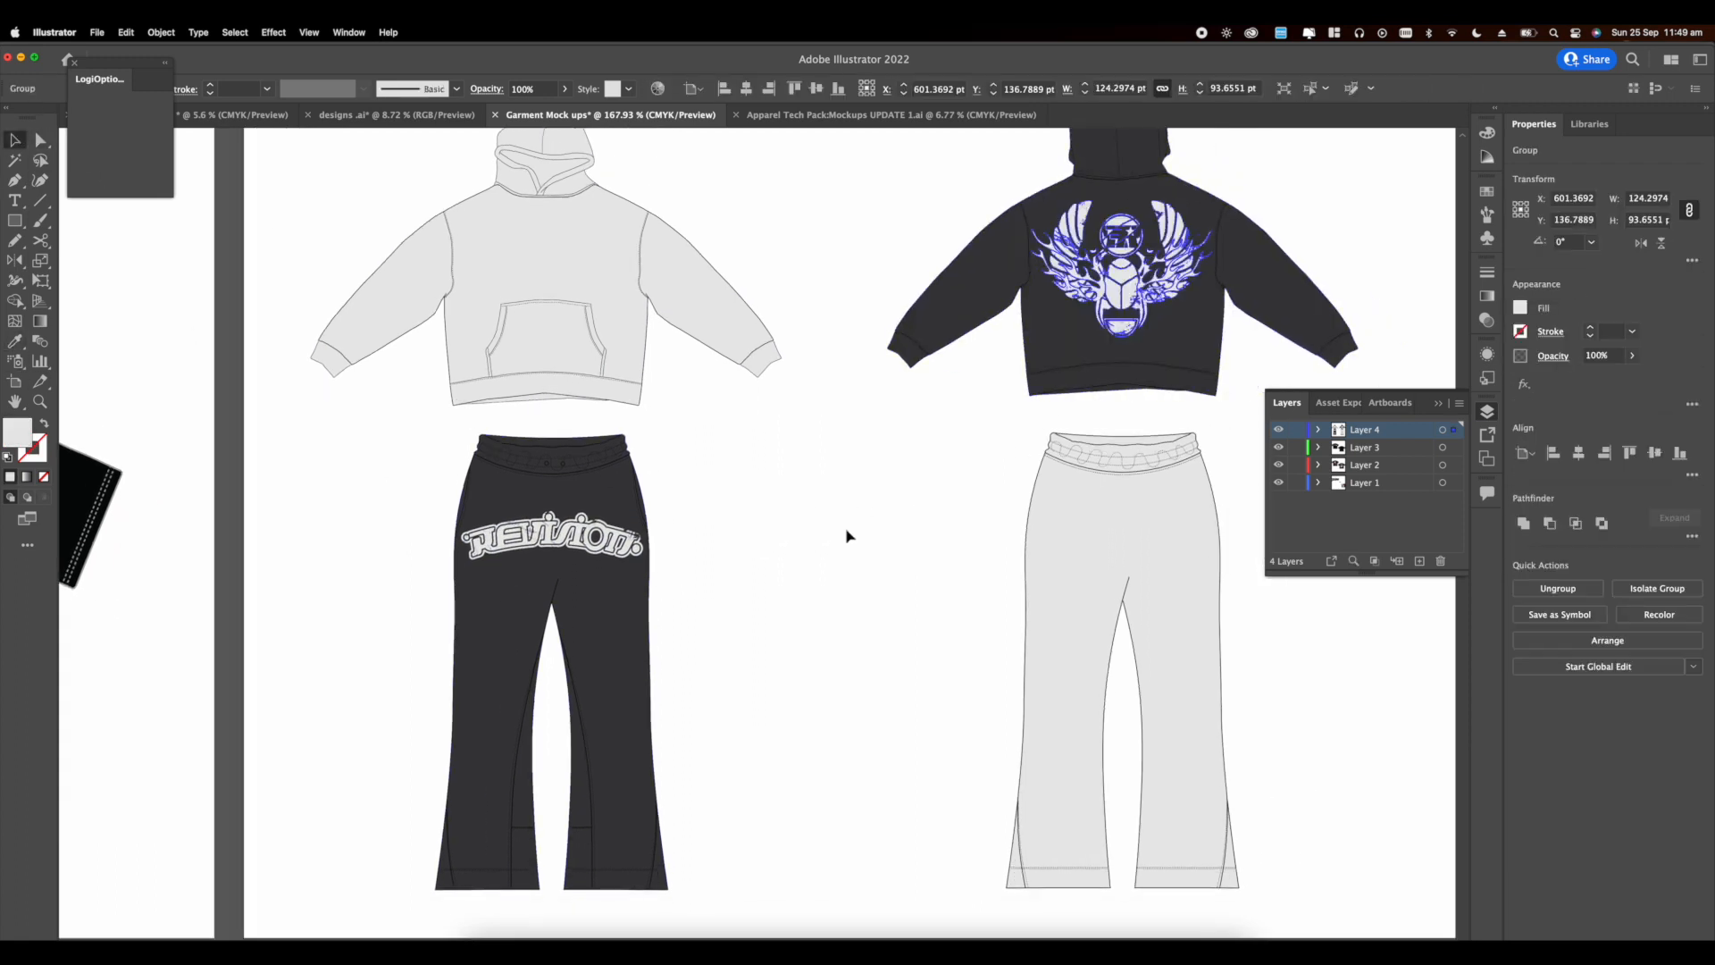
left_click(848, 536)
Step: Reposition the winged scarab graphic slightly on the upper back of the hoodie
scroll(847, 536, "up", 3)
scroll(848, 536, "right", 4)
left_click_drag(875, 477, 881, 495)
left_click_drag(879, 561, 880, 557)
left_click(1080, 595)
scroll(1080, 596, "down", 5)
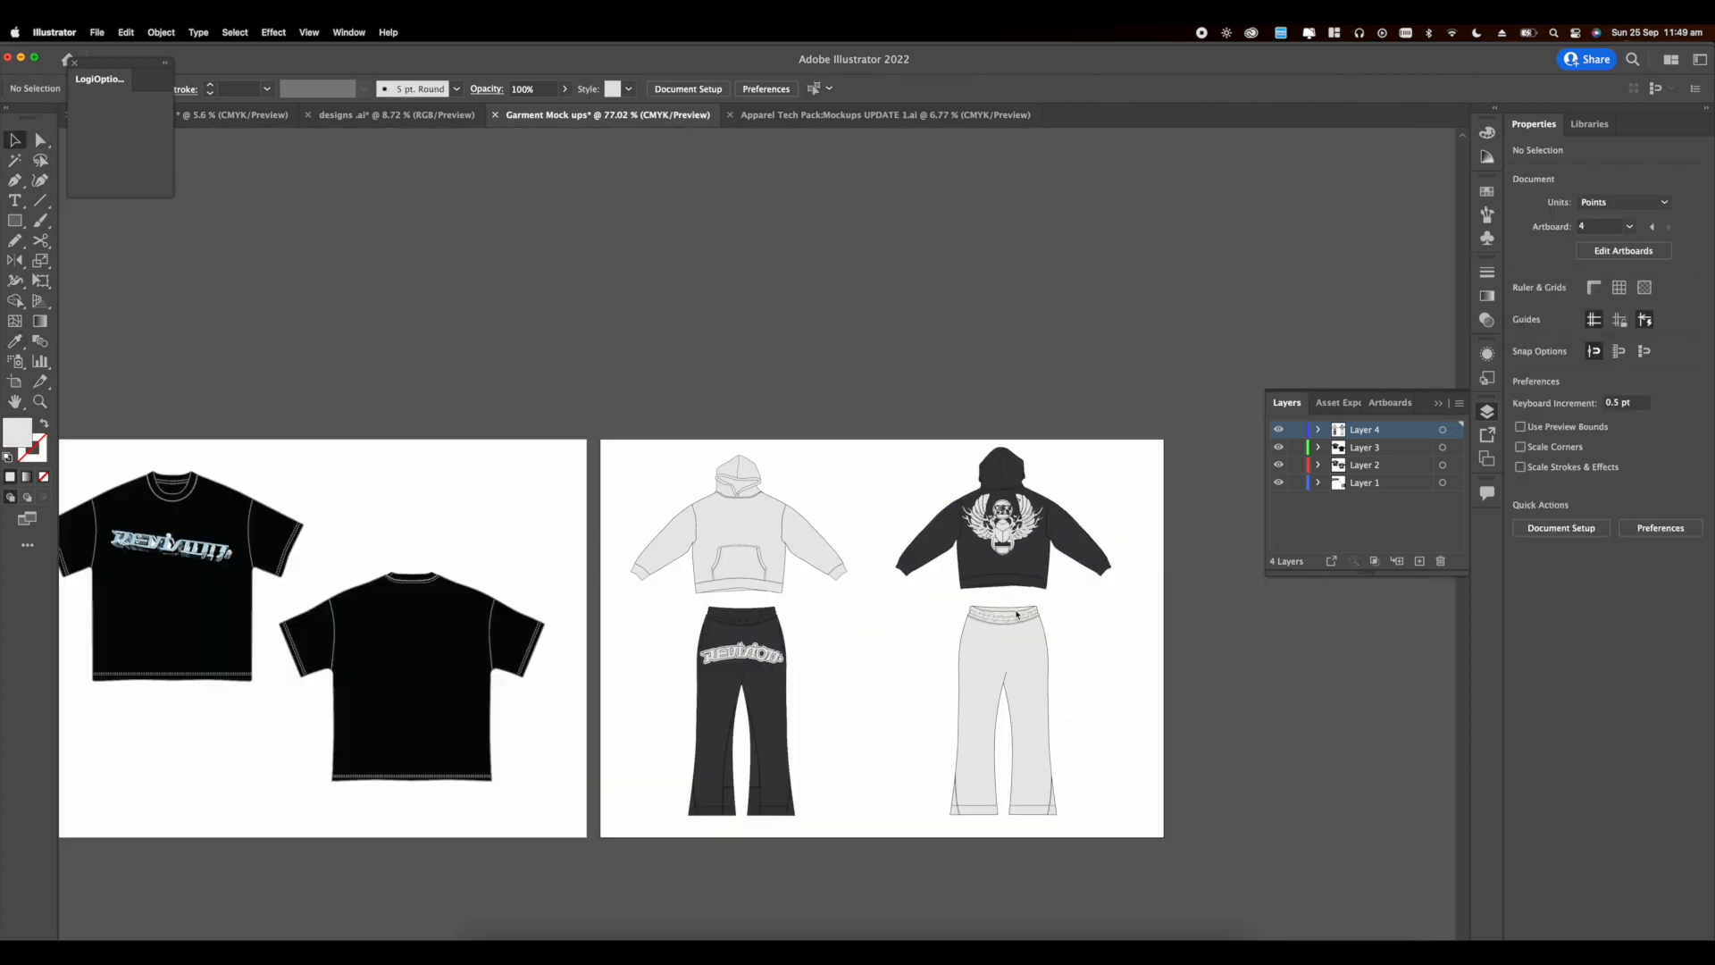
Step: Fill the back sweatpants and the front hoodie with the dark grey sampled from the front sweatpants
scroll(926, 801, "up", 4)
left_click(40, 140)
left_click(1054, 580)
left_click(417, 322, "shift")
left_click(15, 341)
left_click(501, 536)
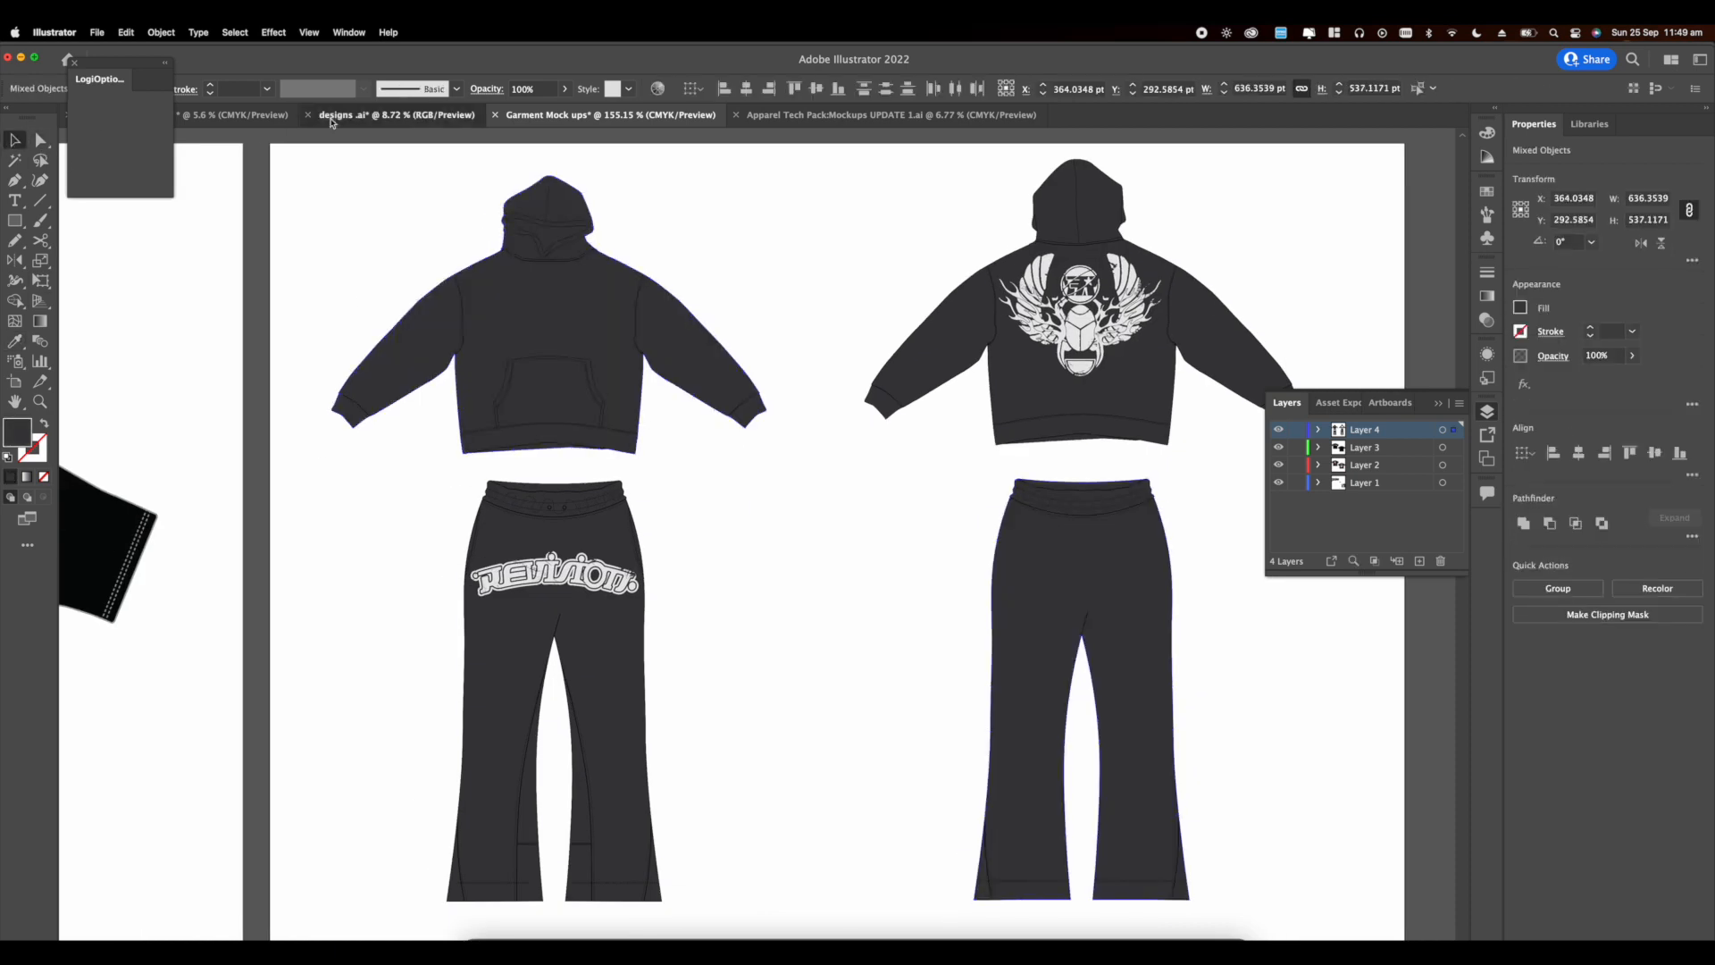
Step: Bring the blue star from the designs file onto the front sweatpants and scatter four copies, about 26 pt wide, down one leg
left_click(330, 122)
scroll(525, 593, "up", 3)
scroll(390, 492, "down", 3)
left_click_drag(391, 493, 752, 597)
left_click_drag(638, 269, 513, 653)
scroll(509, 672, "up", 6)
left_click_drag(497, 587, 733, 477)
left_click_drag(733, 474, 765, 719)
scroll(623, 446, "down", 5)
scroll(786, 536, "up", 4)
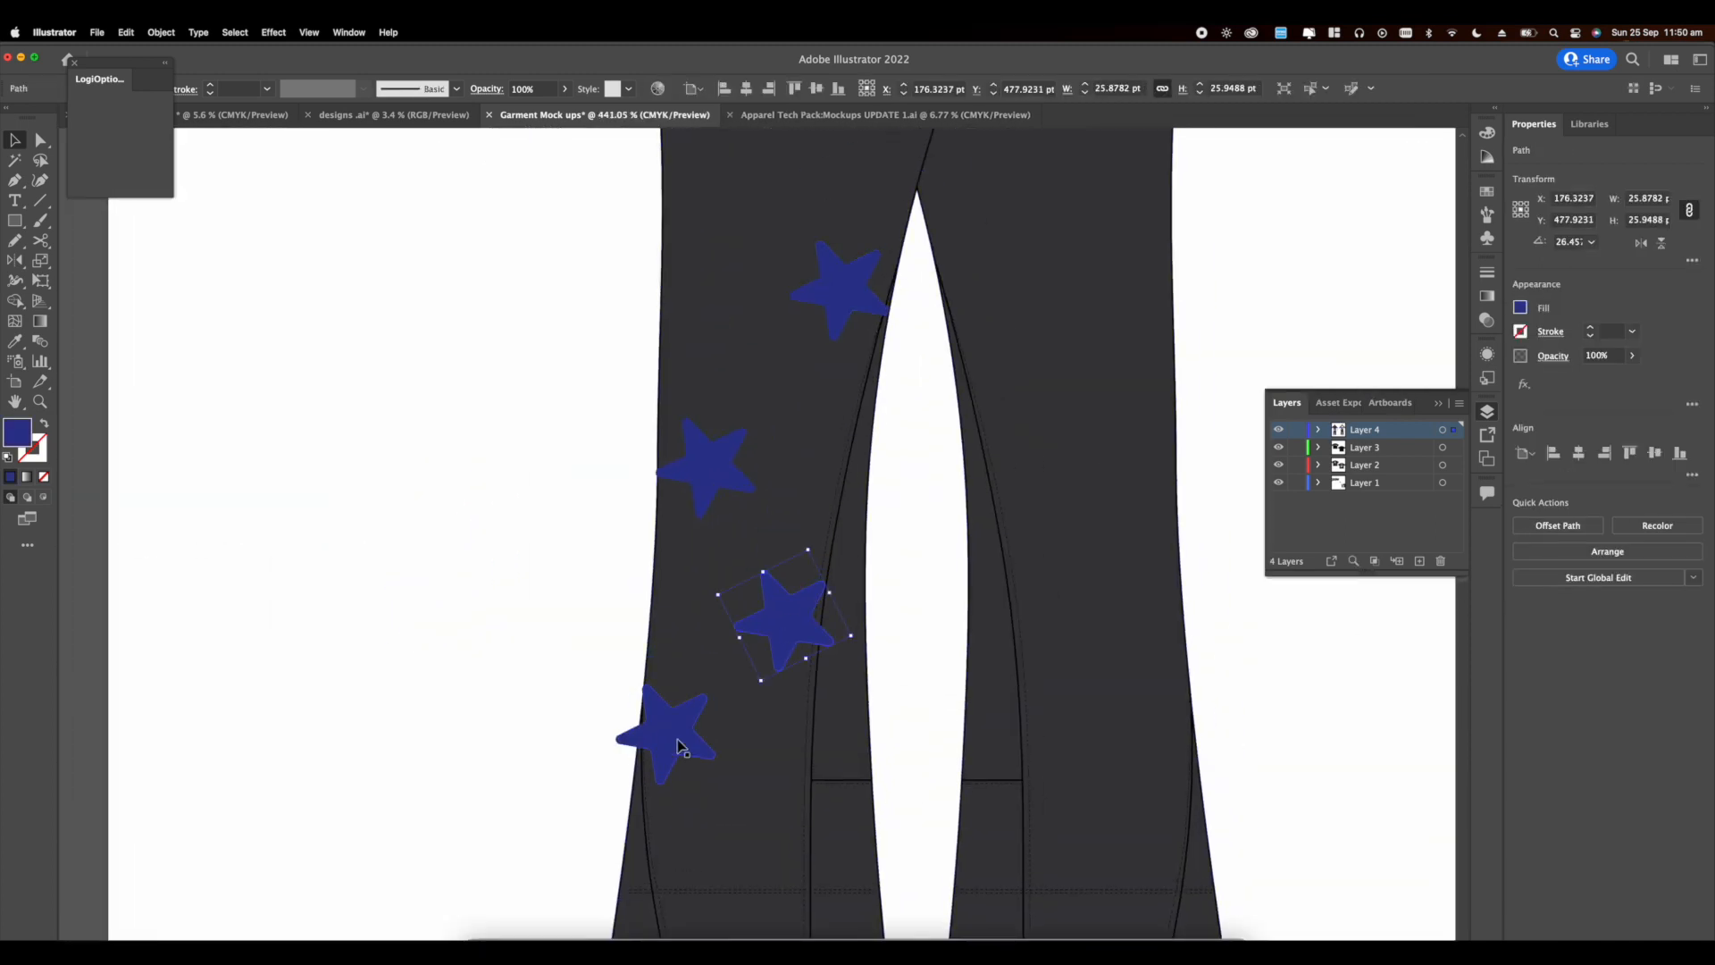
Step: Select all four stars on the sweatpants leg and fill them with the light grey sampled from the Revision lettering
left_click(701, 456, "shift")
left_click(666, 733, "shift")
left_click(838, 290, "shift")
left_click_drag(838, 291, 737, 714)
key("i")
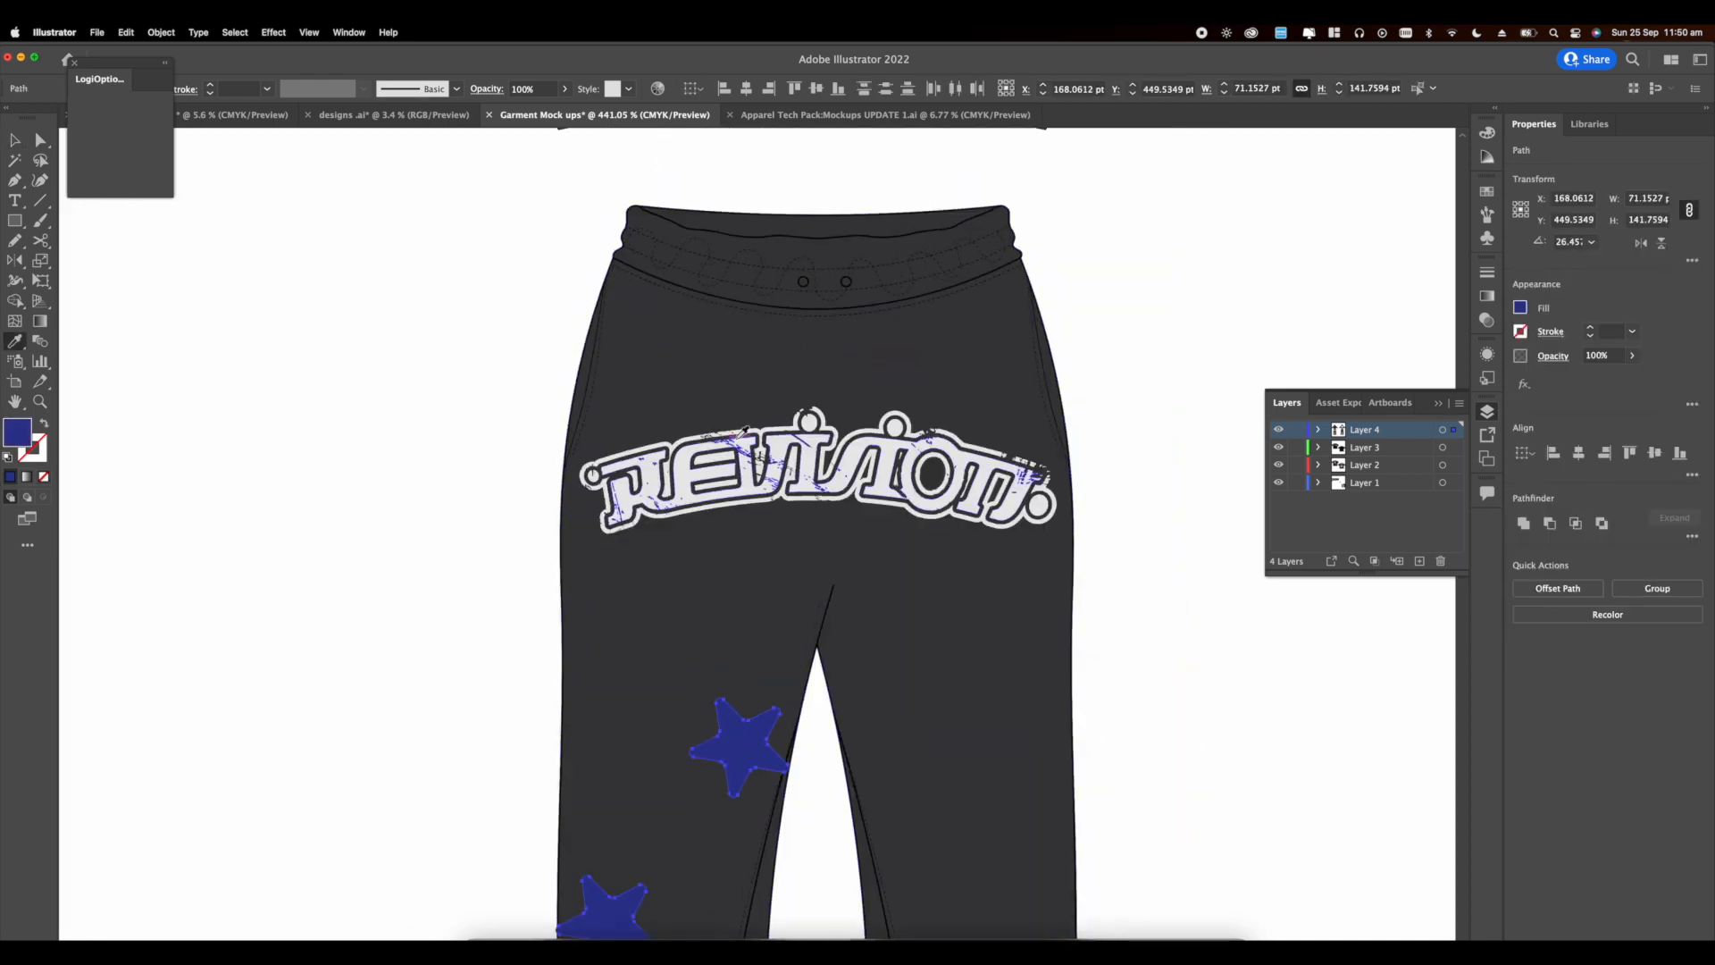
left_click(752, 467)
Step: Delete the four stars from the sweatpants leg
key("a")
scroll(730, 438, "down", 6)
scroll(817, 358, "up", 4)
left_click(672, 445)
scroll(676, 438, "up", 4)
left_click(737, 580, "shift")
left_click(611, 692, "shift")
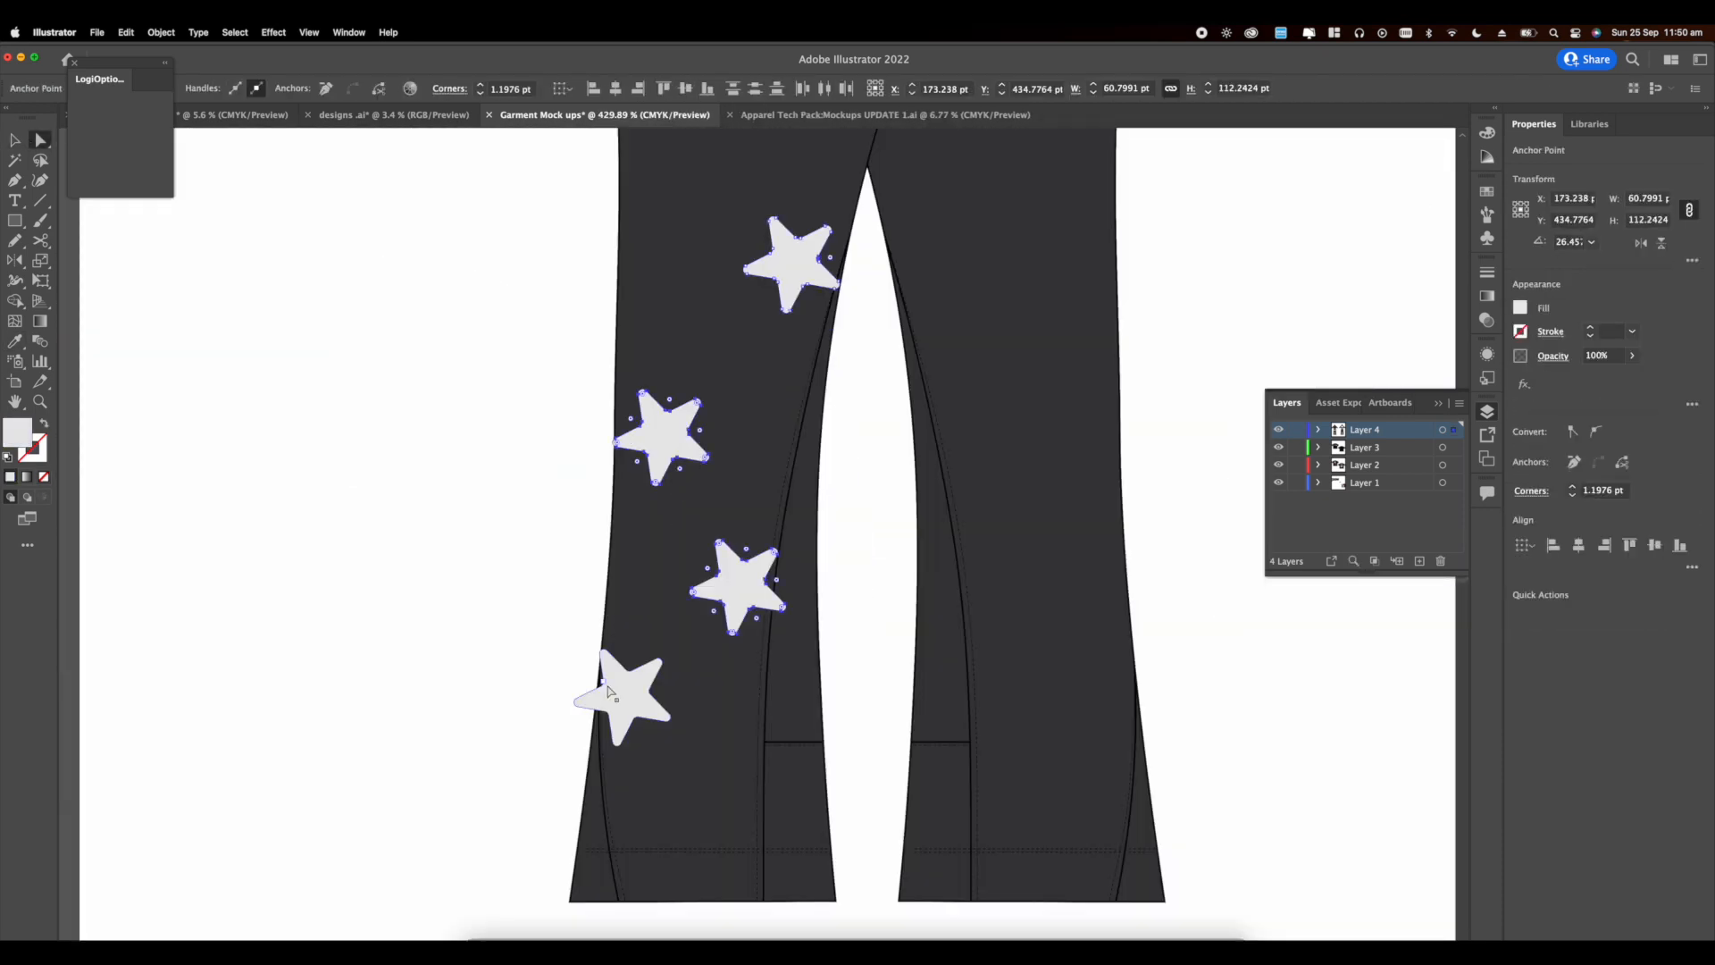
key("Delete")
left_click(793, 261)
key("Delete")
scroll(801, 261, "down", 8)
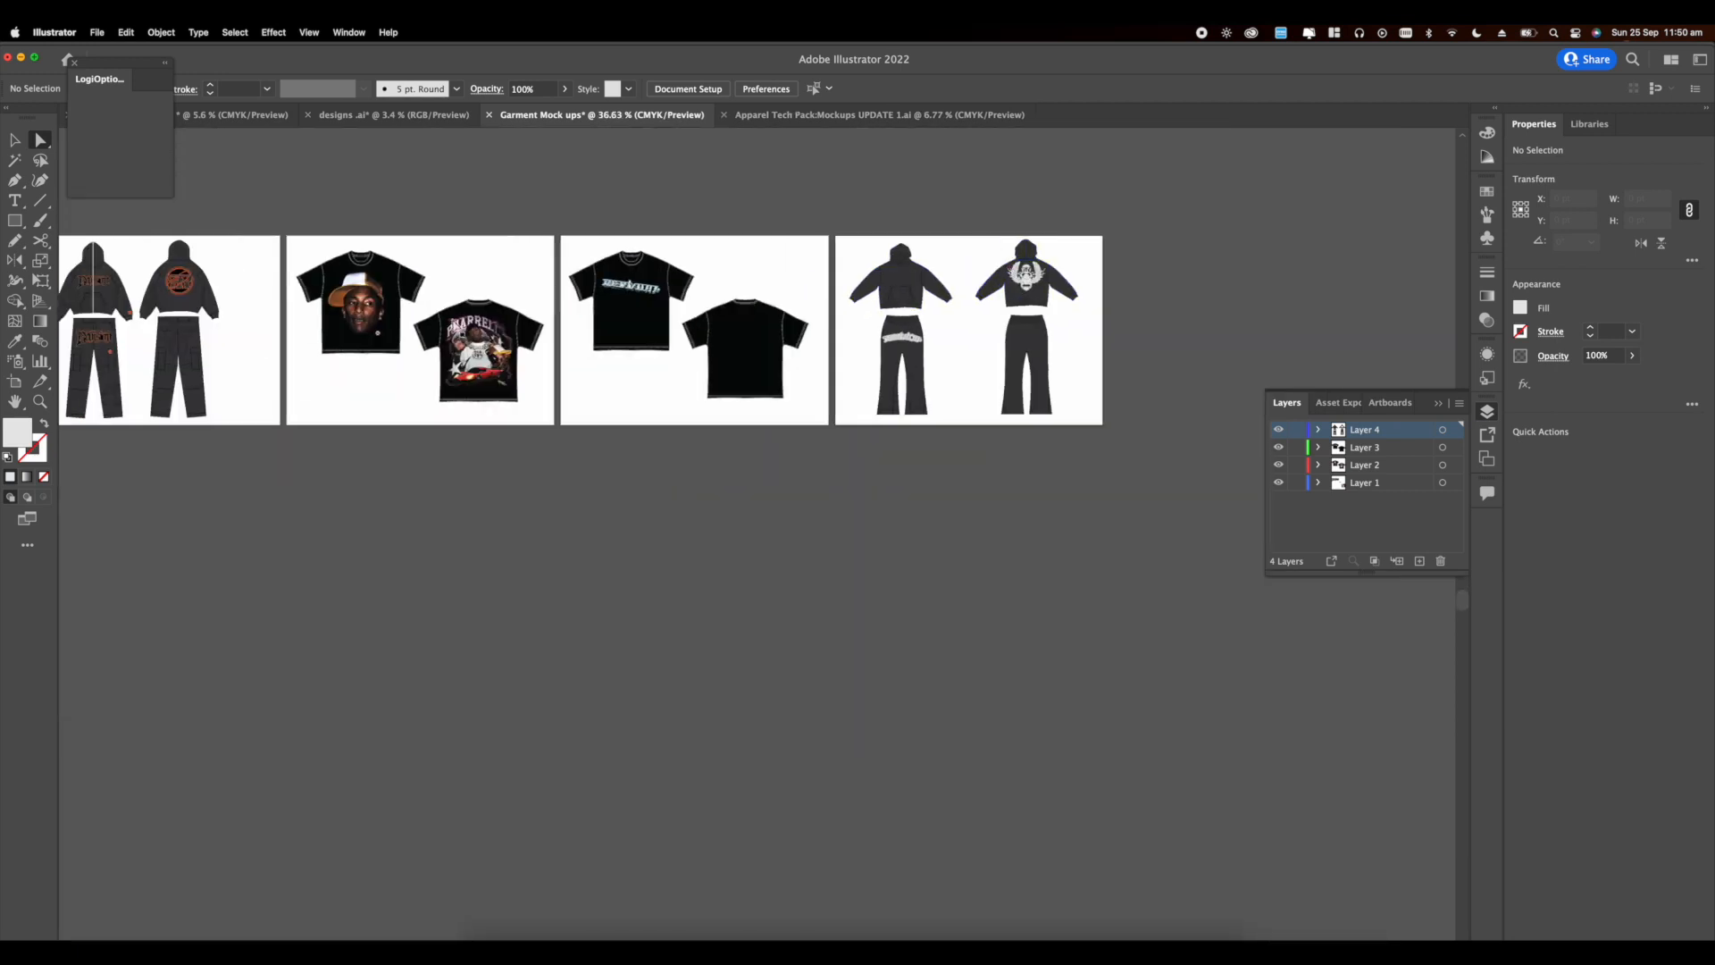
Step: Look over the garment mockup artboards and examine the available graphics in the designs file
scroll(636, 174, "up", 6)
left_click(644, 267)
left_click(1091, 267)
scroll(1162, 232, "down", 6)
scroll(1251, 232, "right", 5)
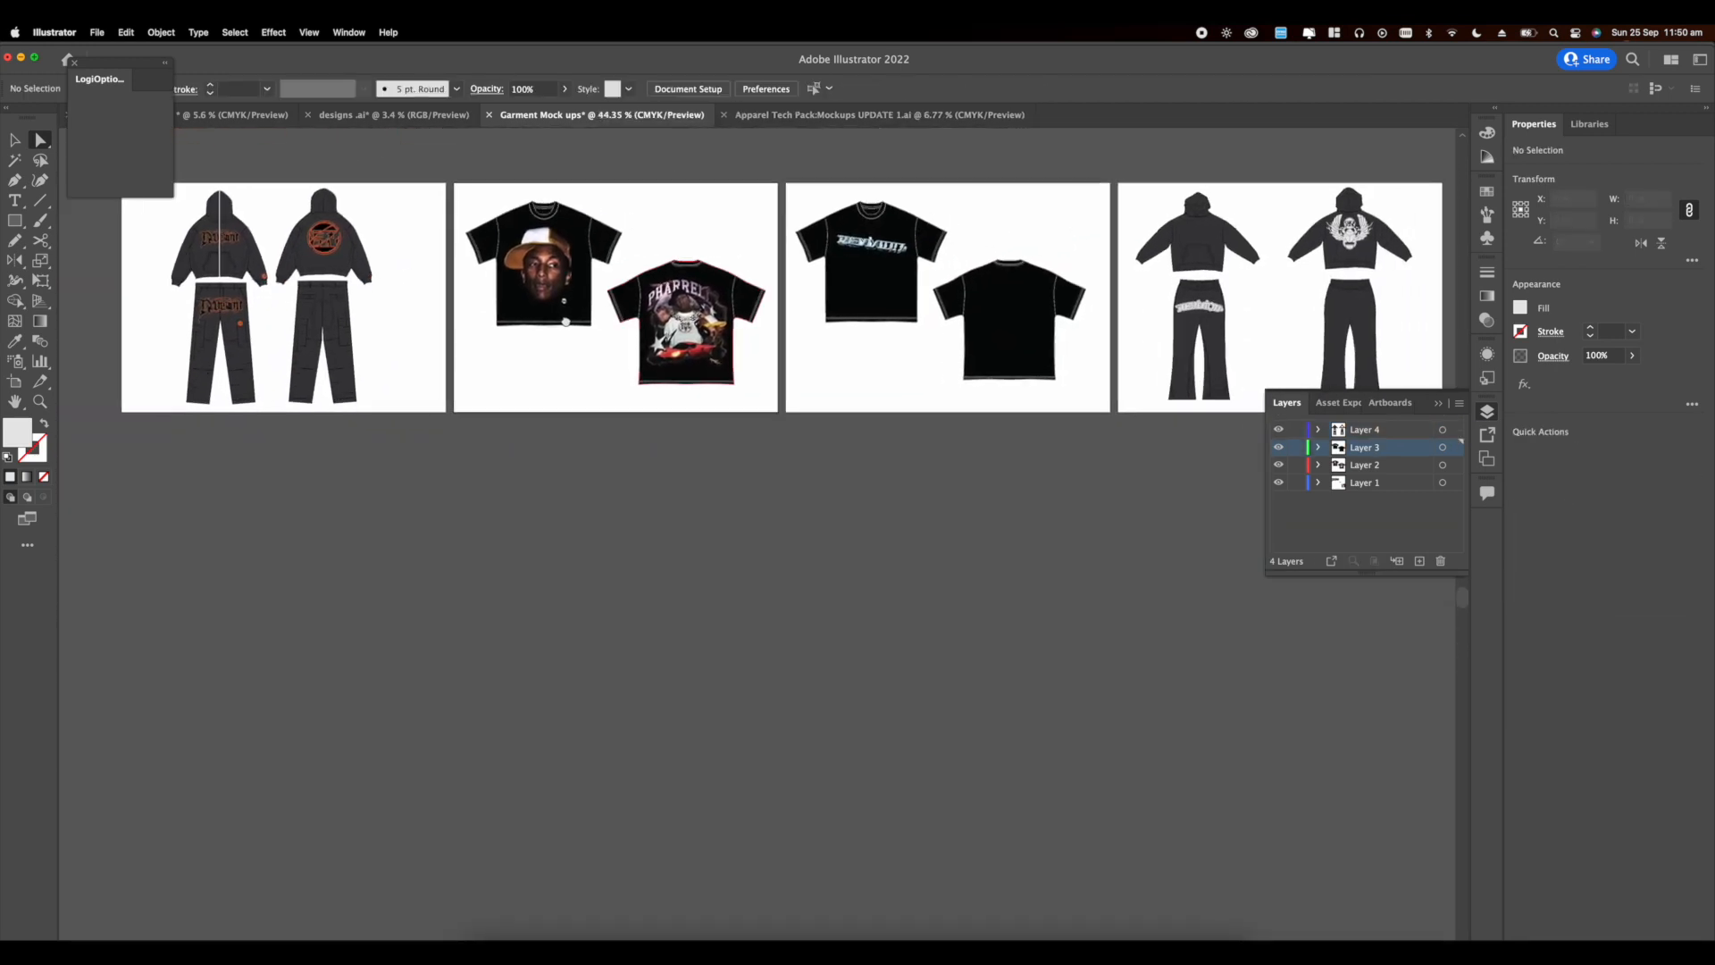
scroll(1367, 234, "up", 5)
left_click(804, 113)
left_click(616, 115)
left_click(357, 116)
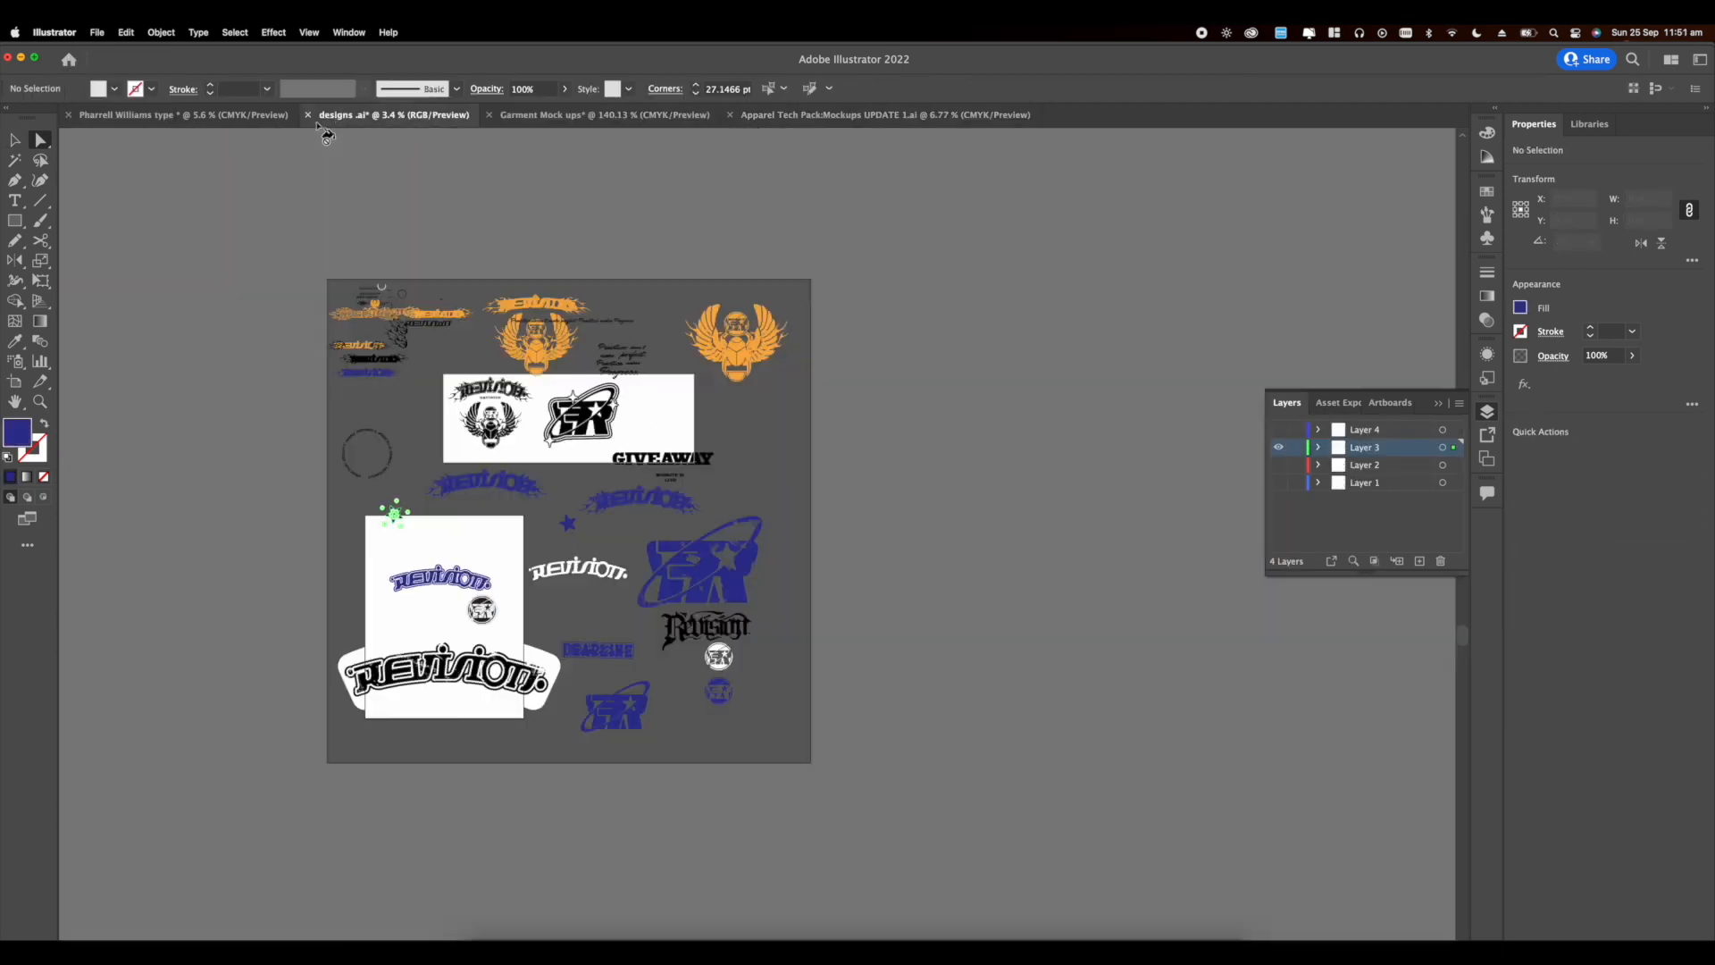
scroll(384, 572, "down", 1)
scroll(616, 657, "up", 6)
left_click(996, 571)
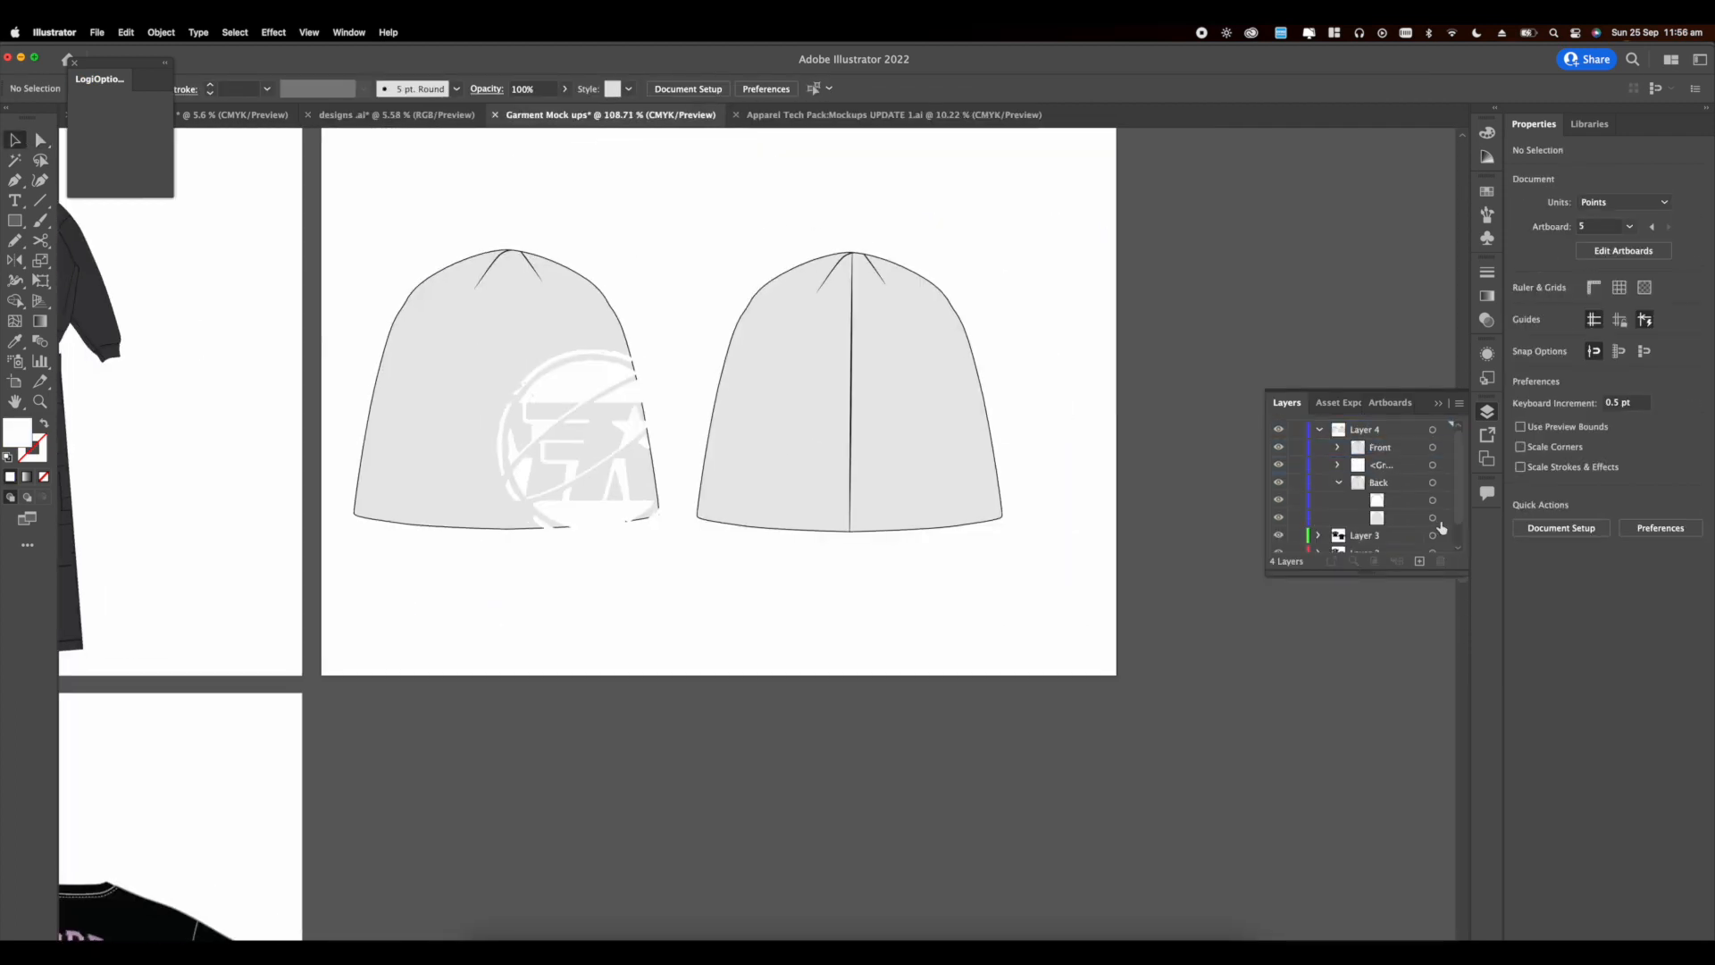
Step: Duplicate the first beanie's shape in front and use it as a clipping mask for the white circular logo
left_click(1435, 518)
left_click(1433, 501)
key("super+c")
key("super+f")
left_click(1279, 464)
left_click(1433, 518)
left_click(1433, 535, "shift")
left_click(1433, 535)
left_click(1404, 540)
left_click(521, 385, "shift")
right_click(518, 382)
left_click(620, 566)
Step: Fill the first beanie with the dark grey sampled from the hoodie and cargo pants mockup
left_click(485, 481)
left_click_drag(485, 481, 854, 528)
key("i")
left_click(165, 266)
left_click(15, 140)
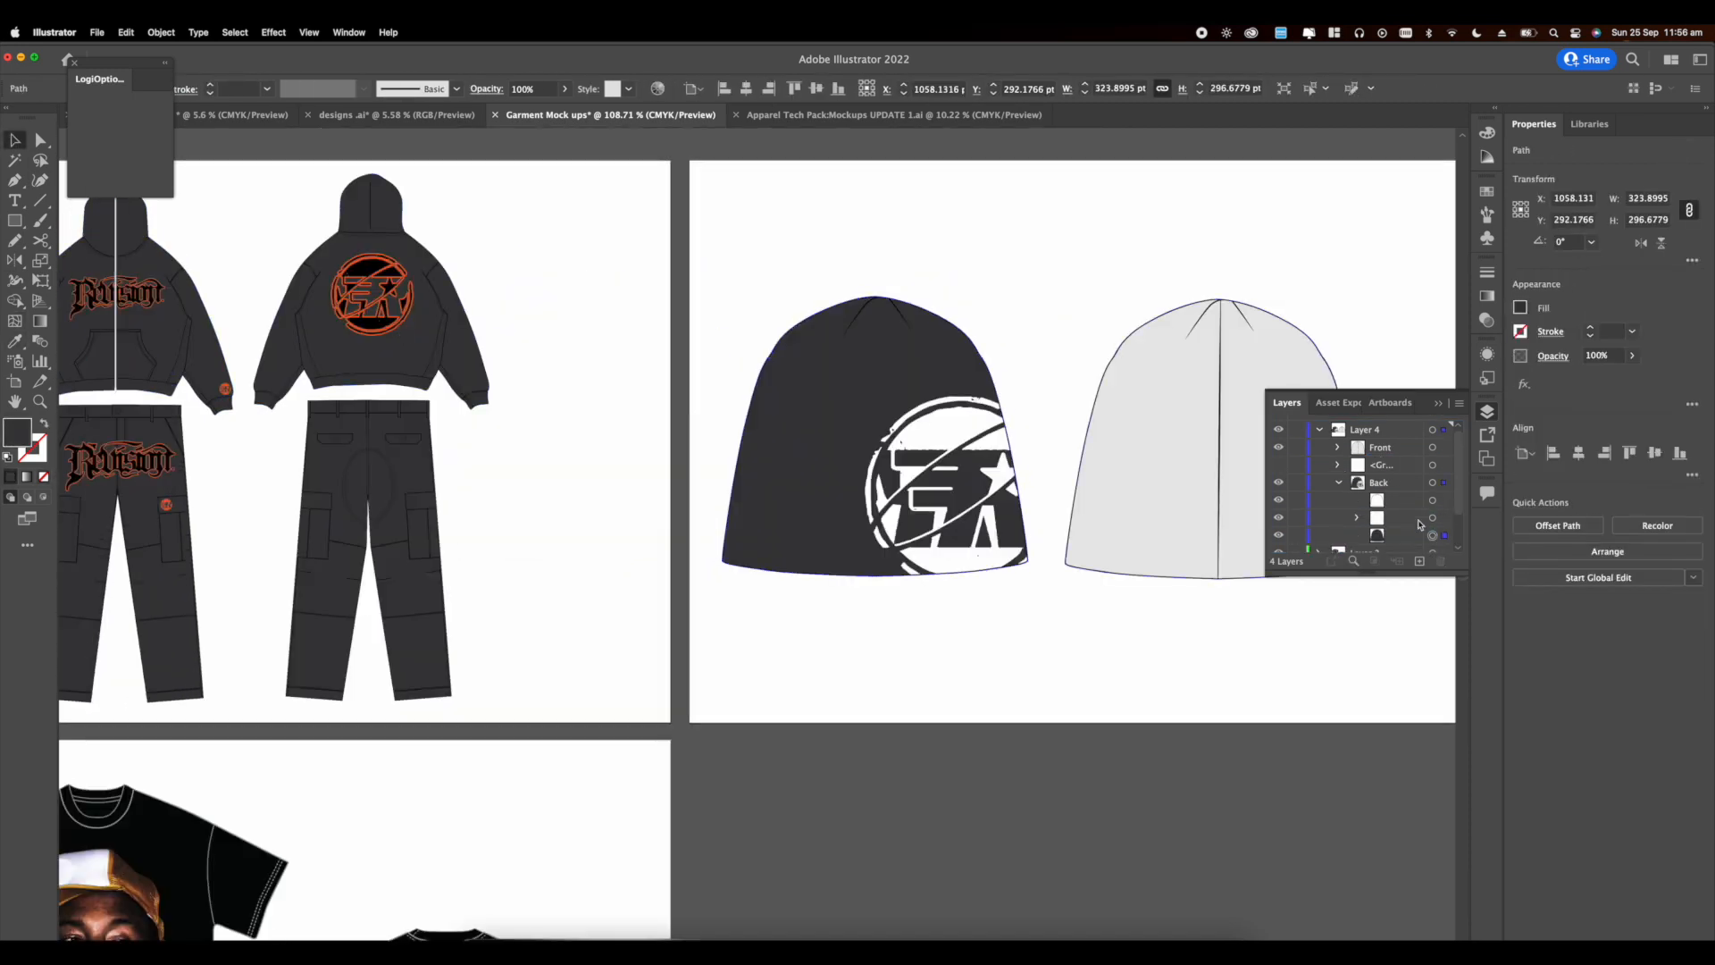
Step: Fill the clipped circular logo on the first beanie with the orange sampled from the hoodie mockup's artwork
left_click(1433, 518)
scroll(1433, 540, "down", 2)
left_click(1433, 518)
key("i")
scroll(359, 286, "down", 10)
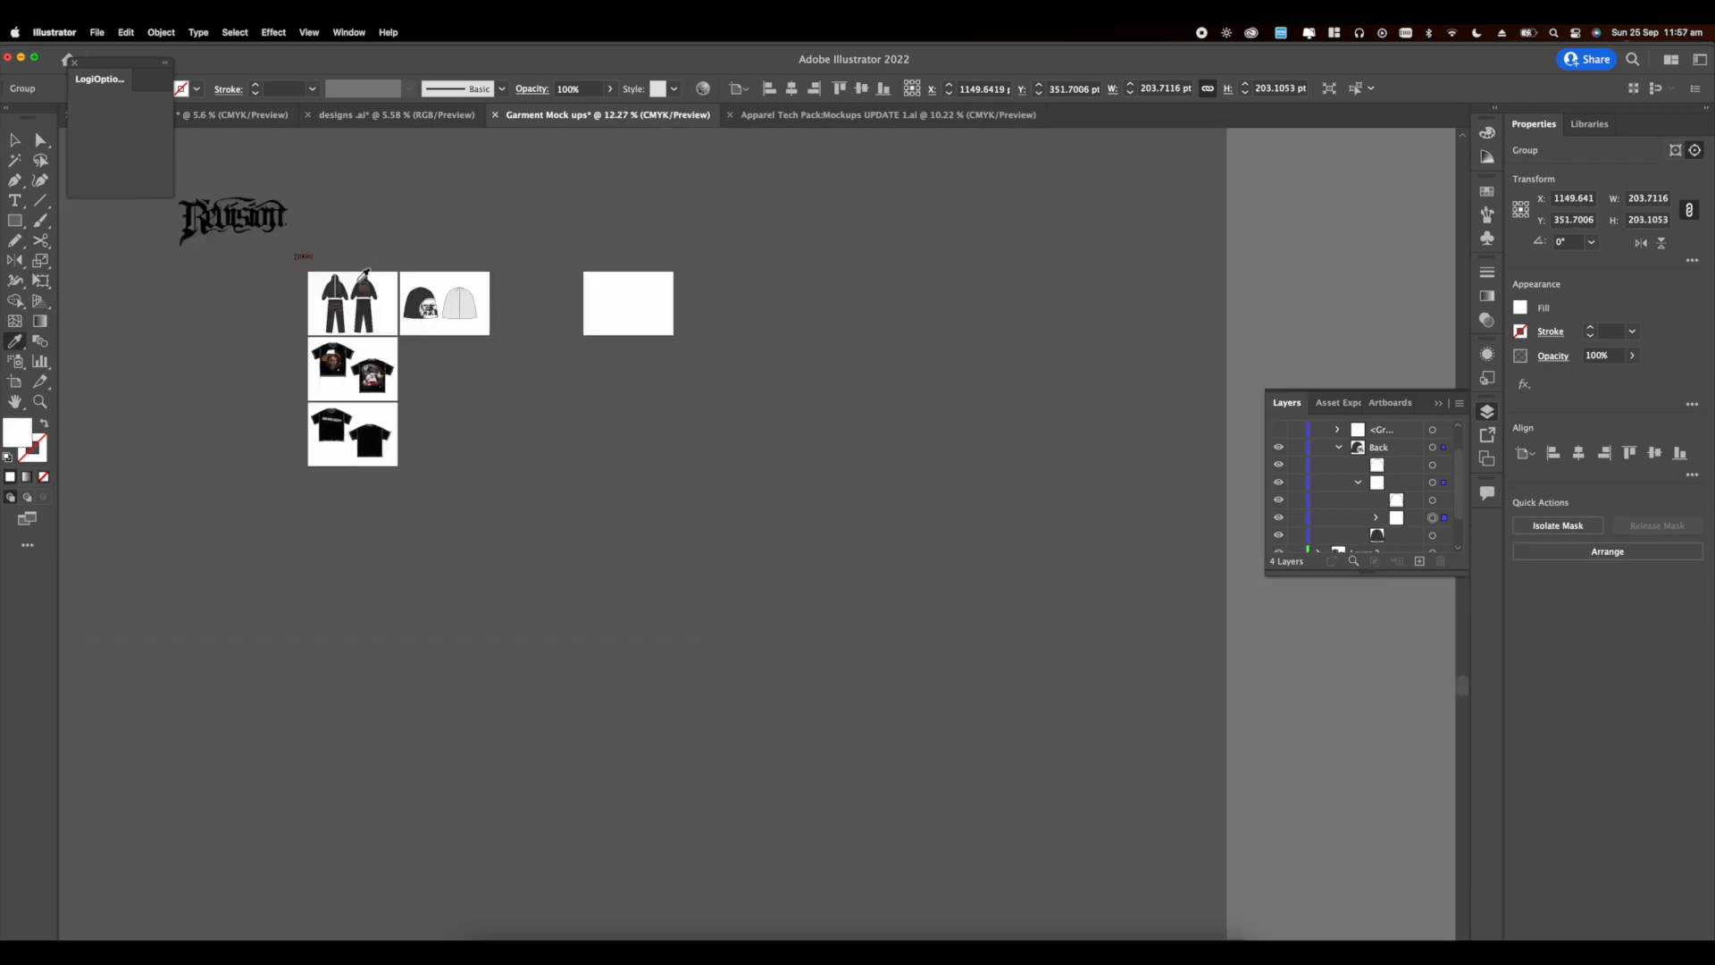
scroll(339, 313, "up", 15)
left_click(341, 313)
scroll(341, 311, "down", 10)
key("v")
left_click(747, 426)
scroll(747, 426, "down", 5)
scroll(786, 380, "up", 5)
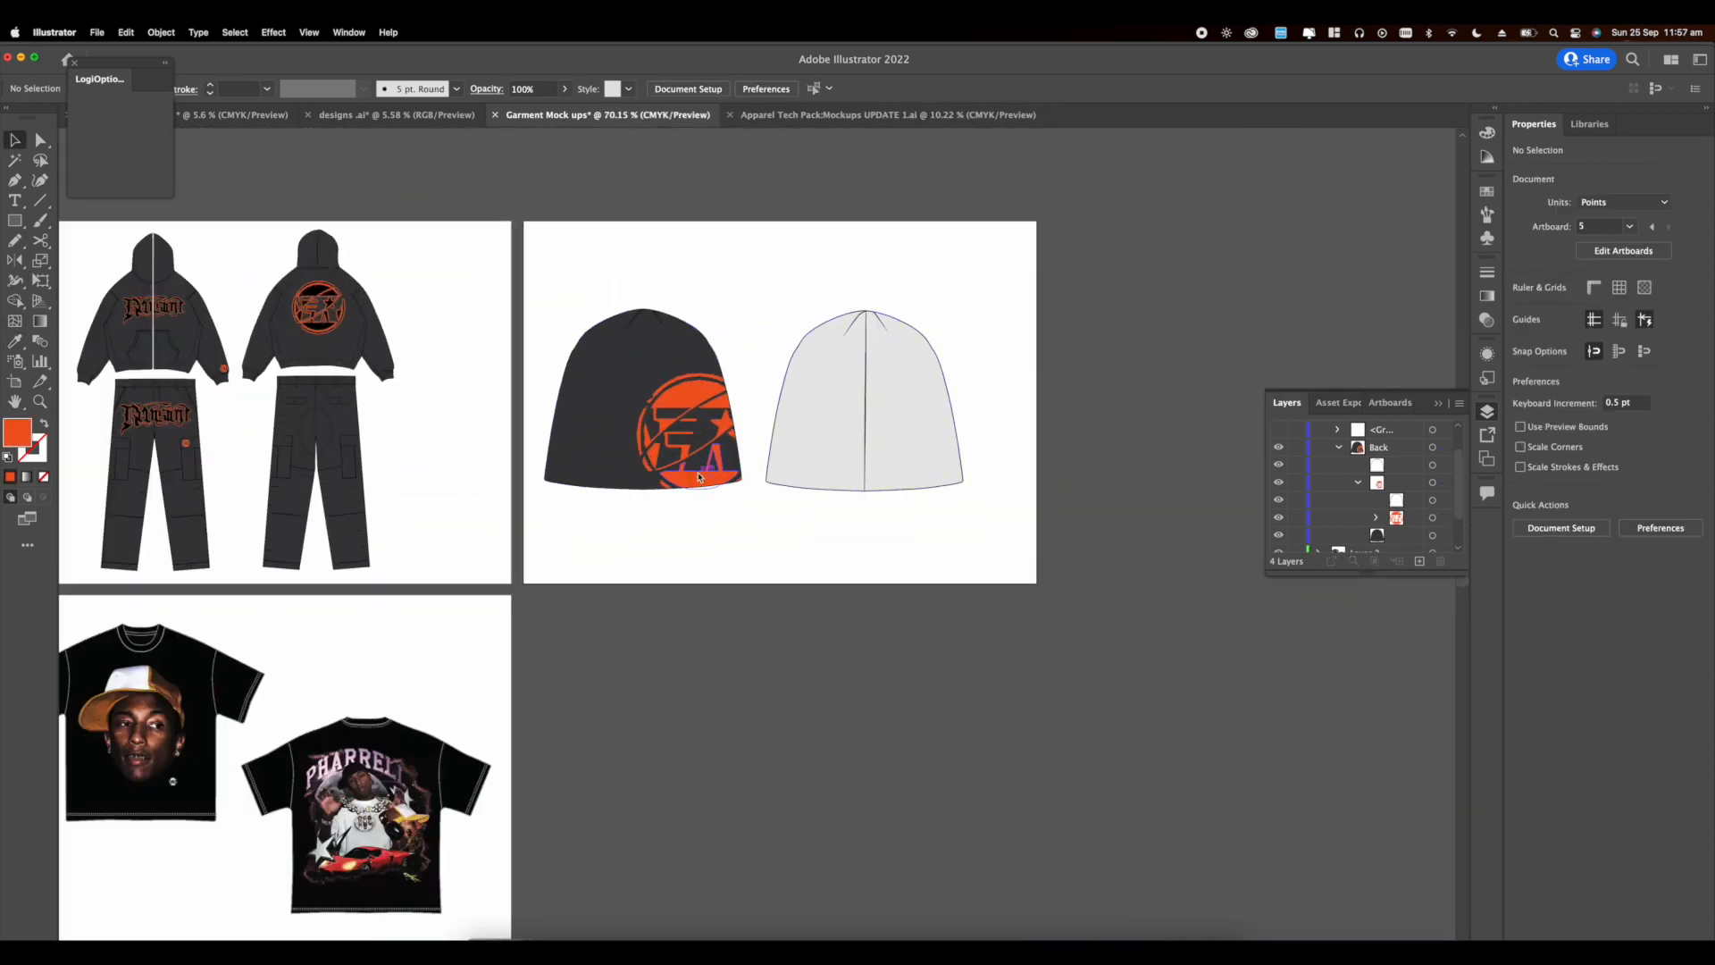
Step: Show the hidden white logo copy in the Front group and move it over the near edge of the second beanie
left_click(688, 416)
left_click(1443, 465)
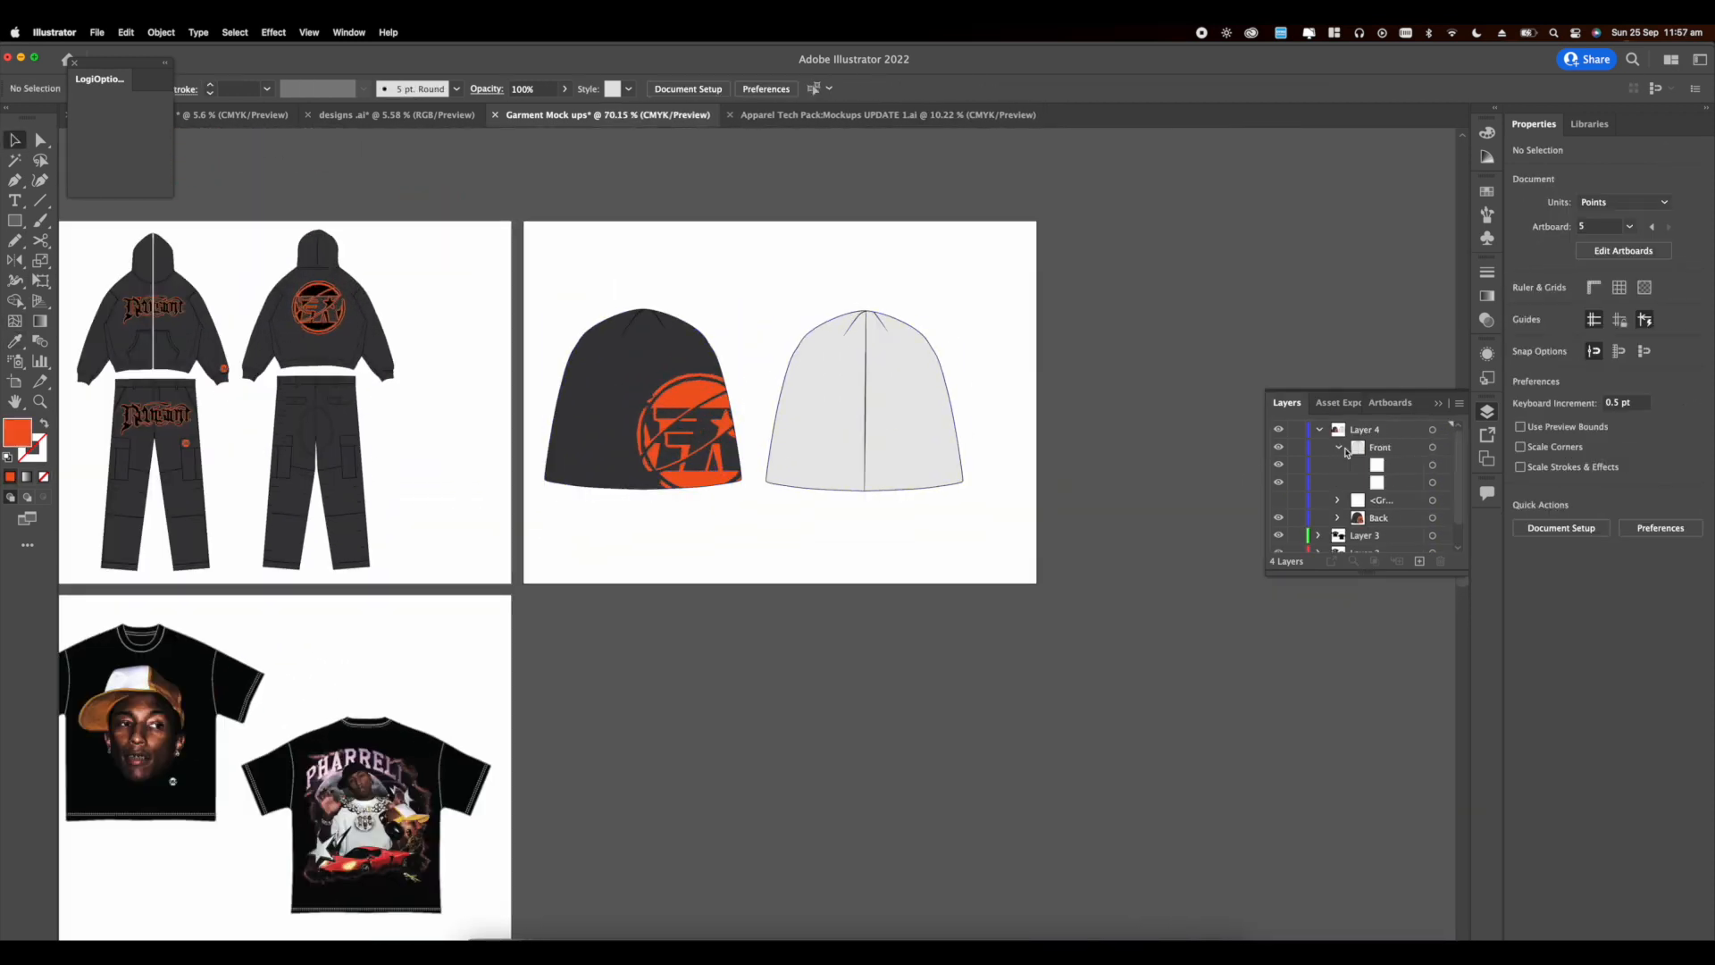
left_click(1393, 497)
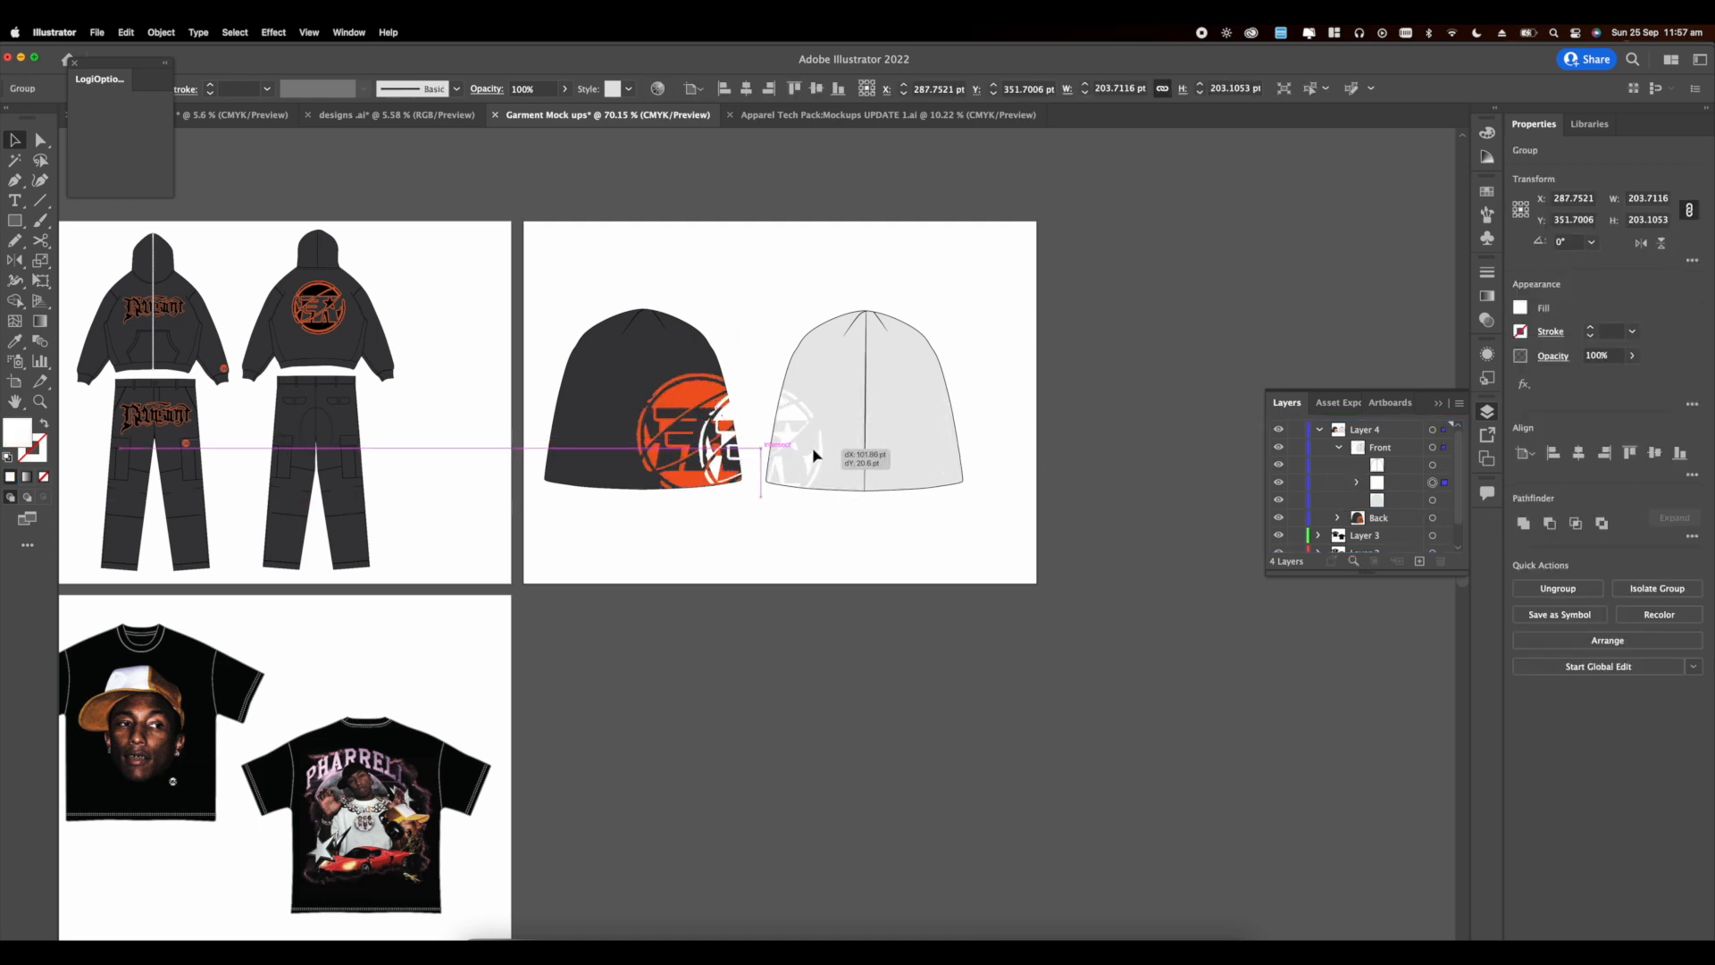
Step: Duplicate the second beanie's shape in front and clip the white logo copy to its outline
left_click(919, 452)
key("super+c")
key("super+f")
left_click(791, 429, "shift")
key("super+7")
left_click(941, 563)
right_click(935, 438)
left_click(953, 597)
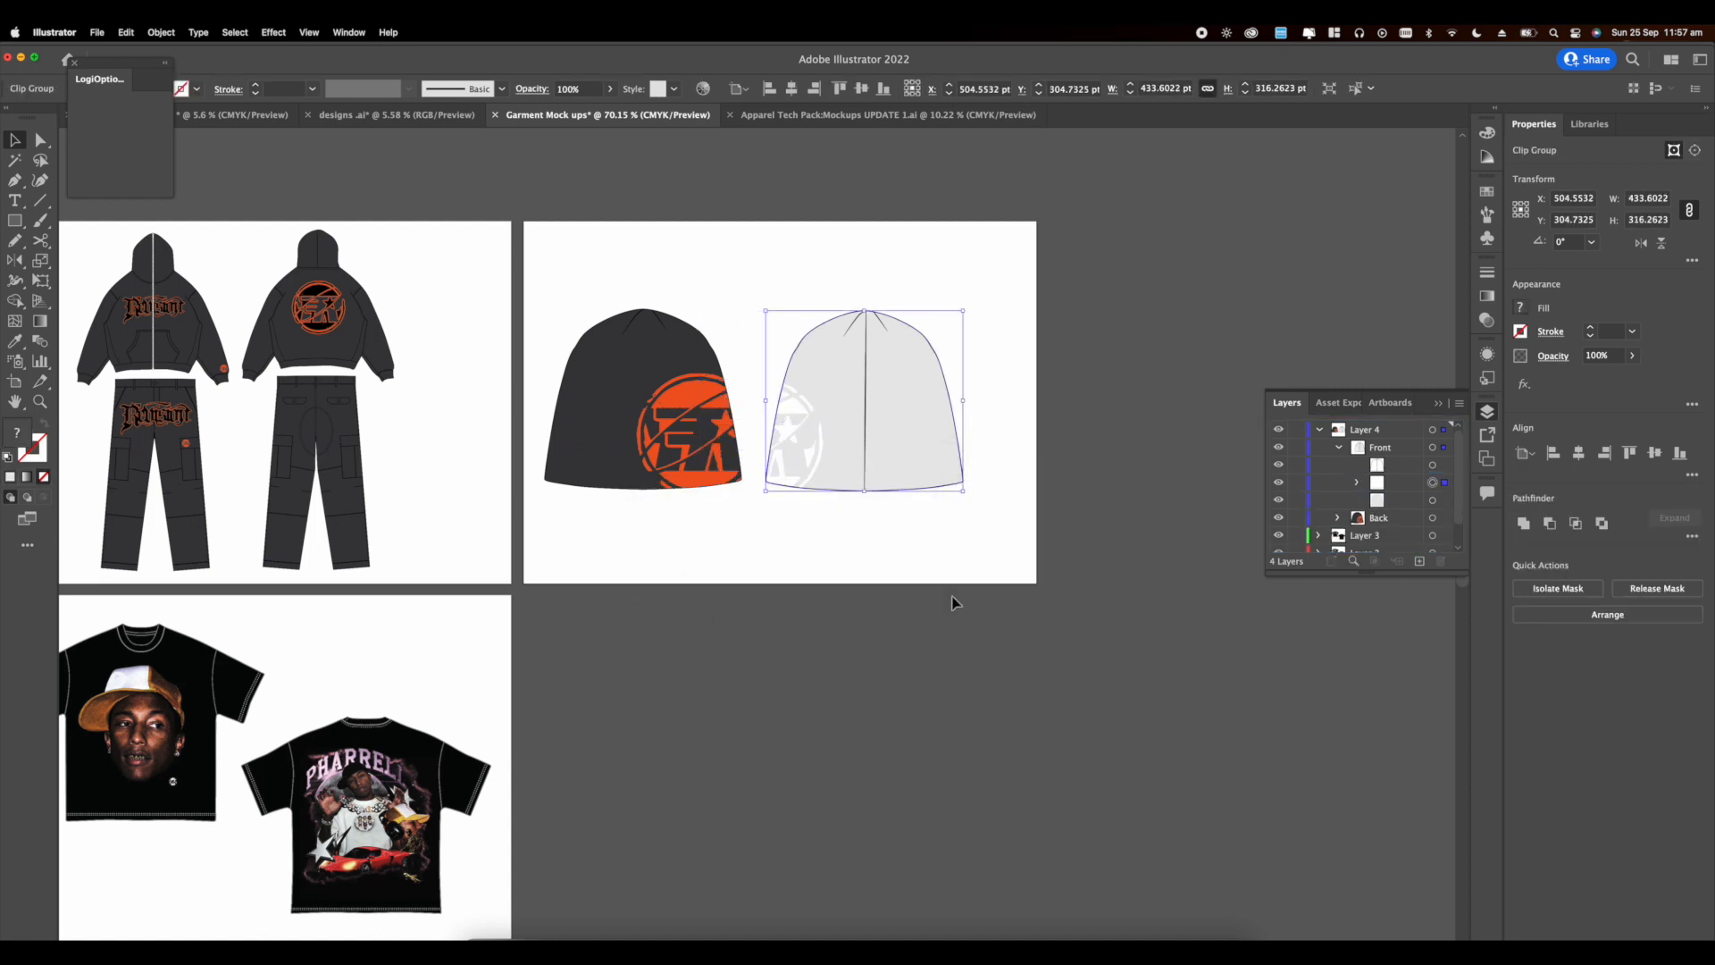
left_click(954, 601)
Step: Fill the logo inside the second beanie's clip group with the orange used on the first beanie's logo
scroll(954, 601, "up", 2)
left_click(1432, 482)
left_click(1432, 501)
left_click(1432, 482)
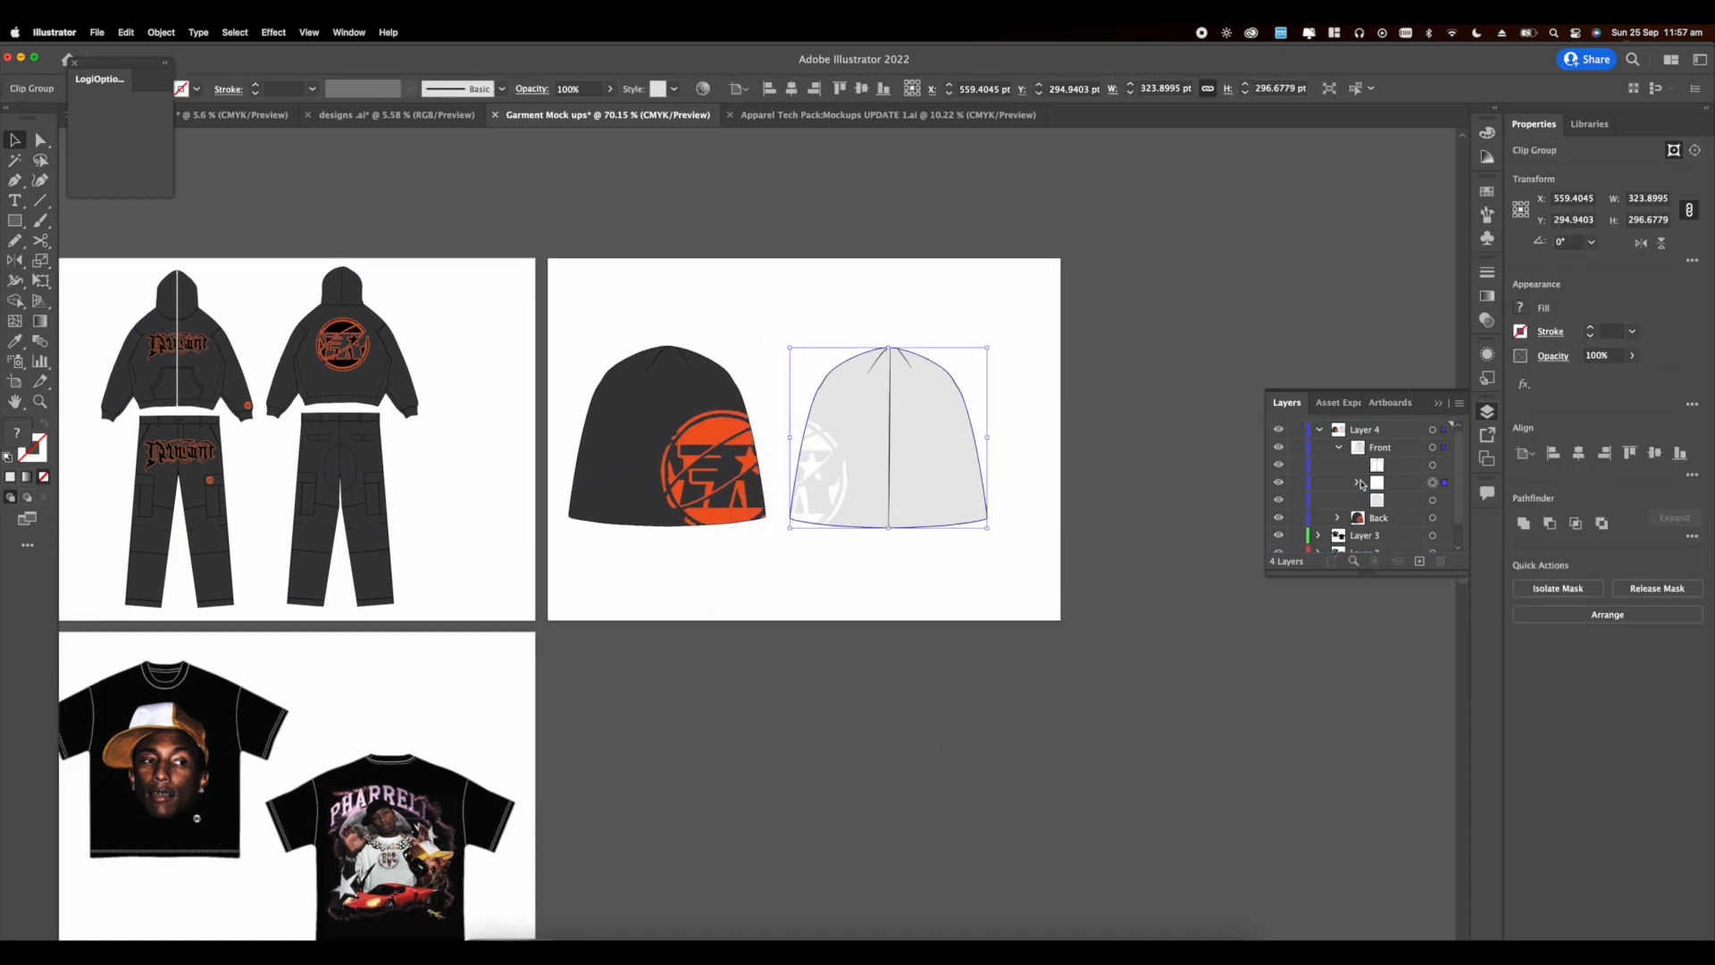
left_click(1359, 482)
left_click(1432, 518)
key("i")
left_click(15, 142)
left_click(980, 375)
Step: Fill the second beanie with the dark grey sampled from the first beanie
left_click(1432, 535)
left_click(15, 341)
left_click(630, 429)
left_click(15, 141)
left_click(983, 179)
scroll(983, 179, "down", 5)
scroll(772, 344, "up", 2)
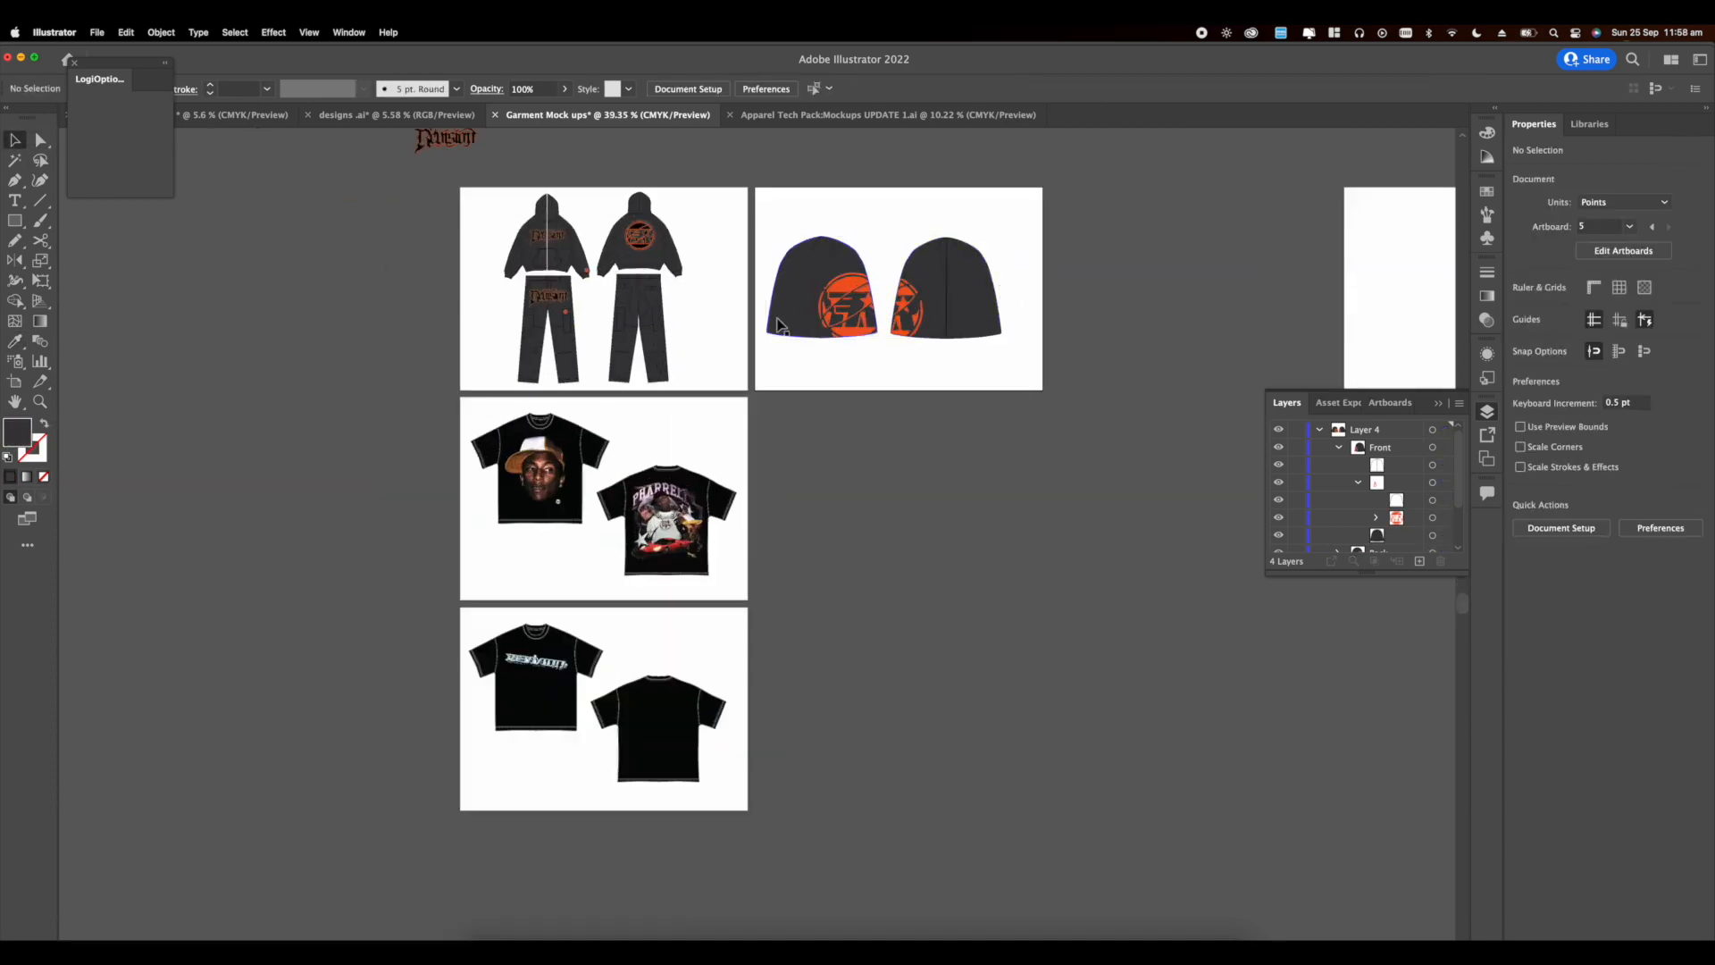